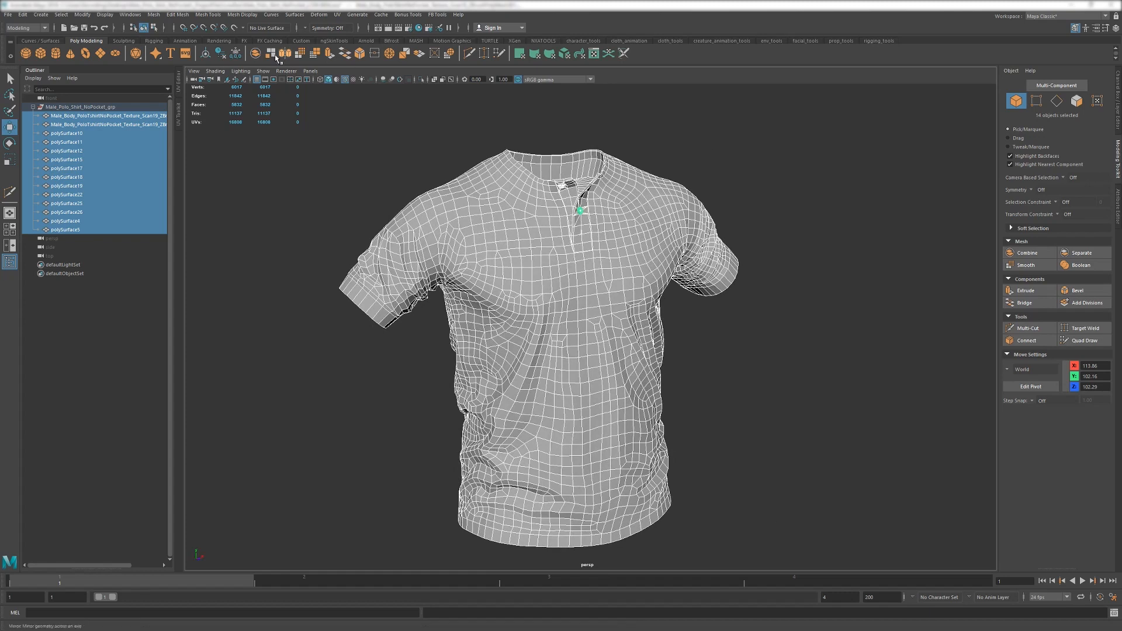
# Run Cleanup on all the selected shirt meshes with Select matching polygons, flagging n-gons, concave and holed faces, and lamina and nonmanifold geometry.
pyautogui.click(153, 14)
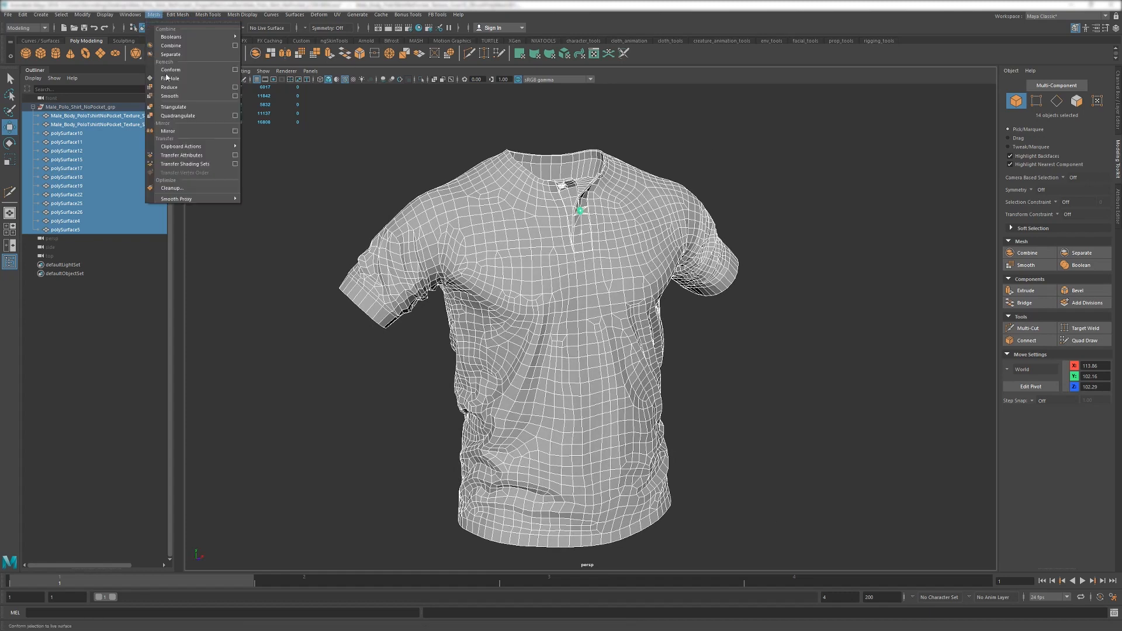
pyautogui.click(172, 189)
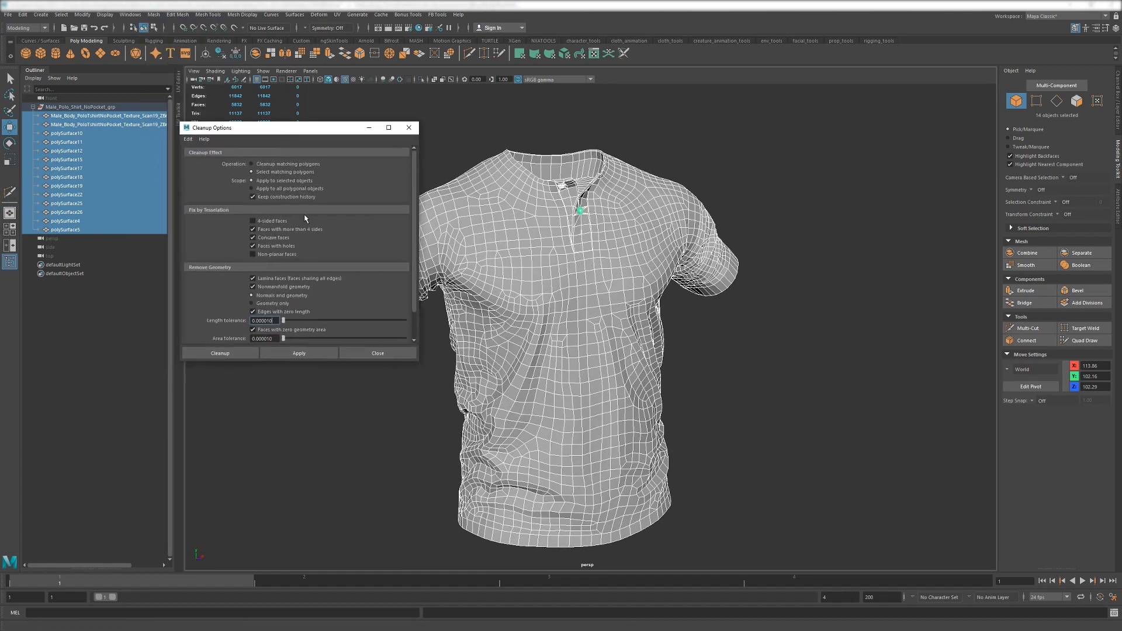
pyautogui.moveTo(341, 361); pyautogui.dragTo(334, 422)
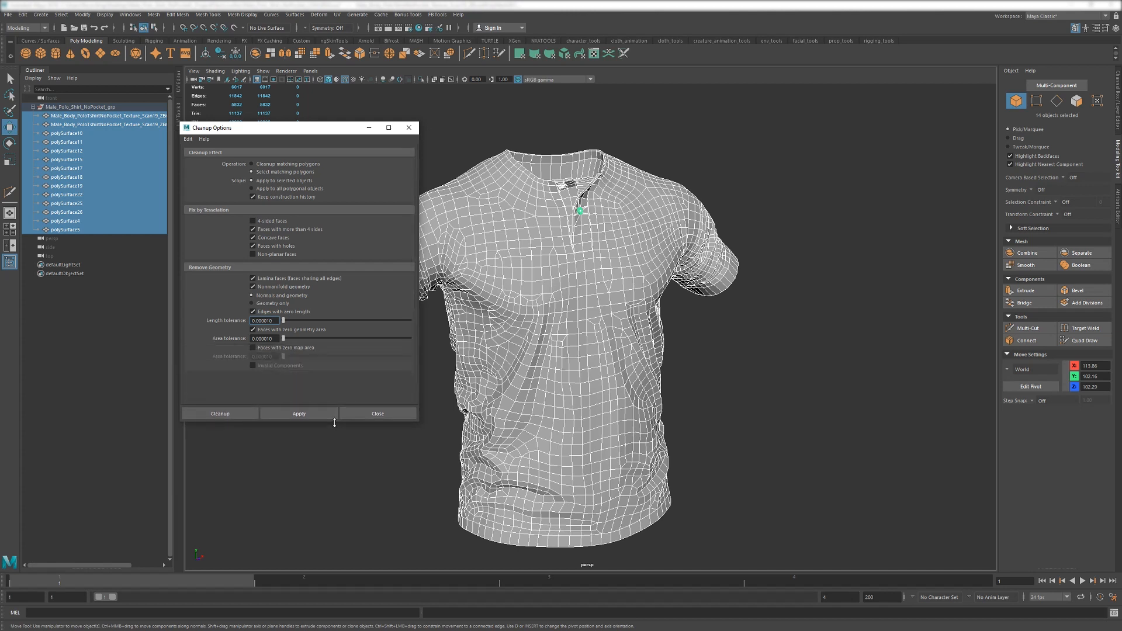
pyautogui.moveTo(418, 328); pyautogui.dragTo(384, 327)
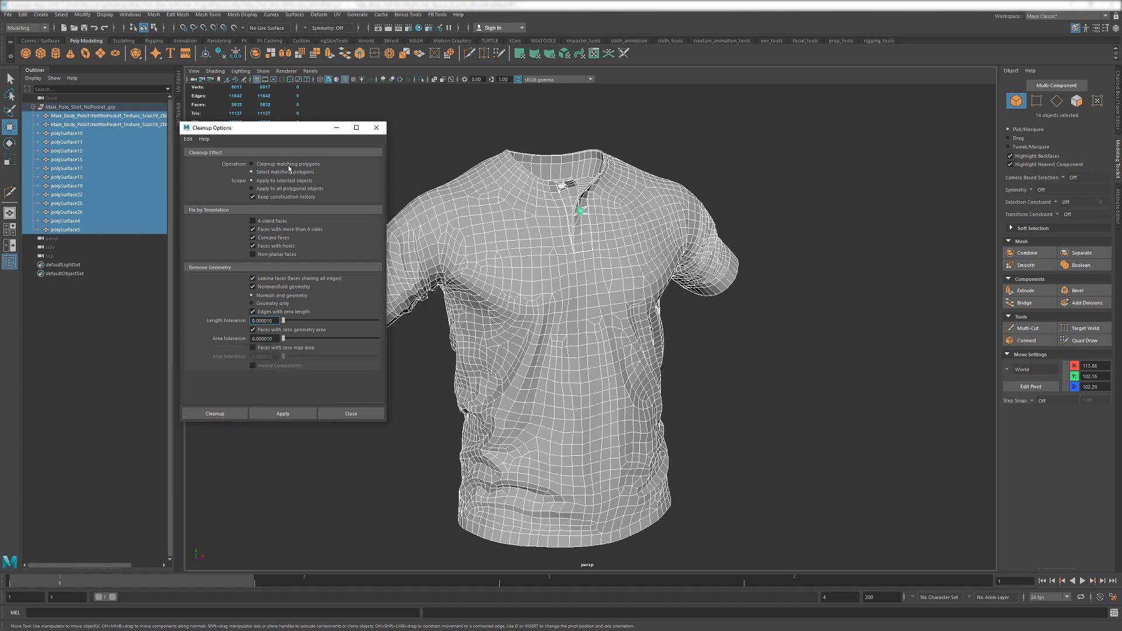
pyautogui.moveTo(293, 133); pyautogui.dragTo(290, 128)
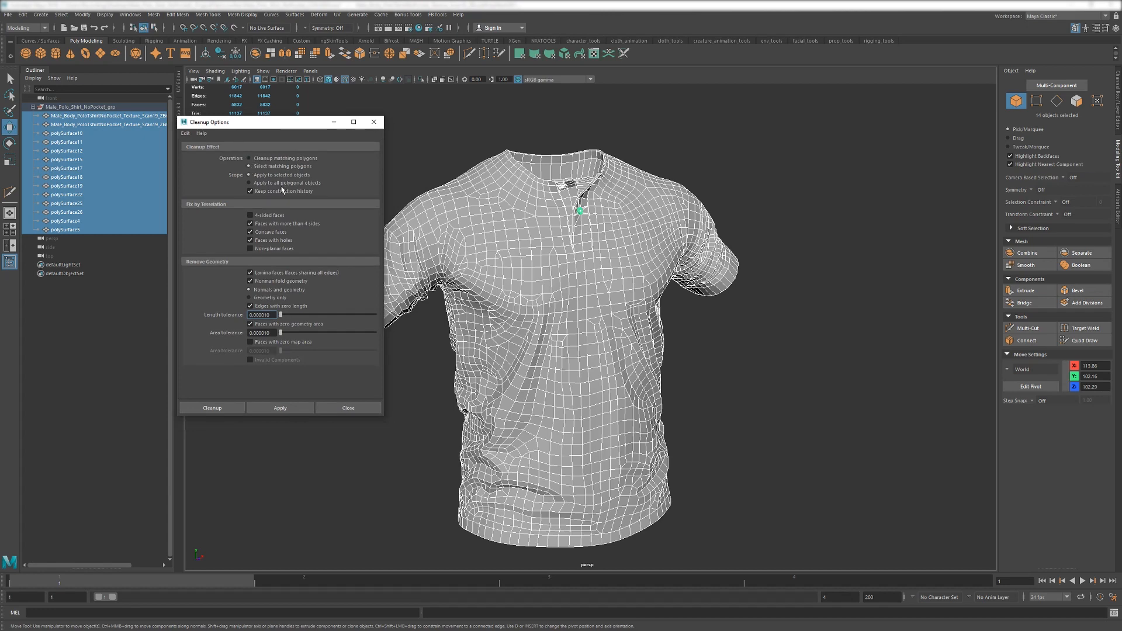
pyautogui.click(293, 408)
pyautogui.keyDown('alt'); pyautogui.moveTo(591, 267); pyautogui.dragTo(682, 287); pyautogui.keyUp('alt')
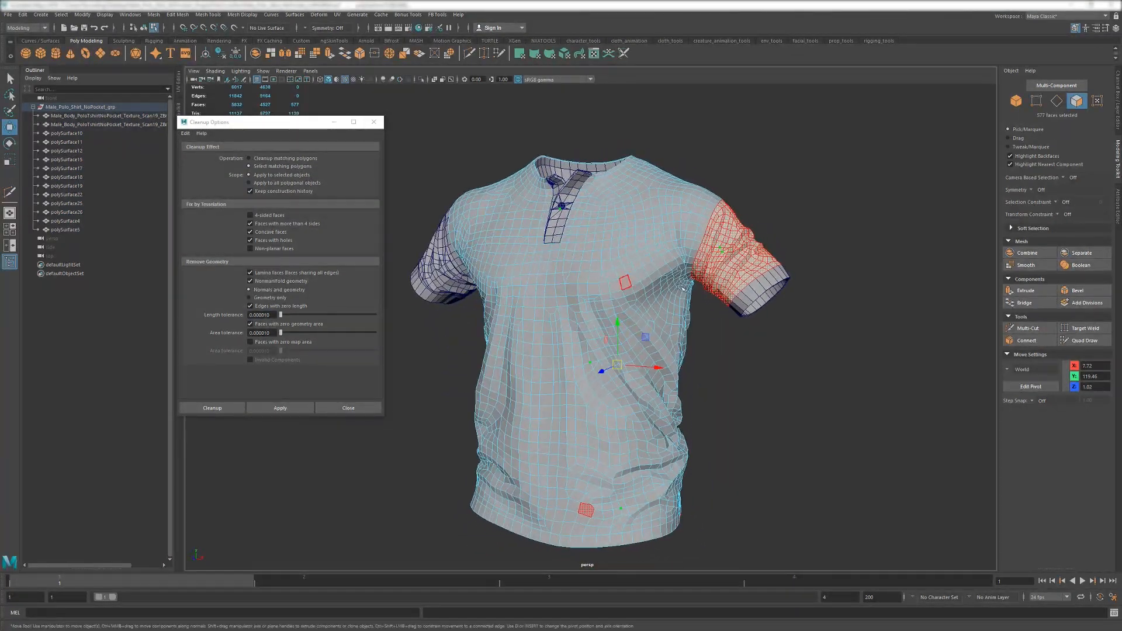
pyautogui.click(289, 407)
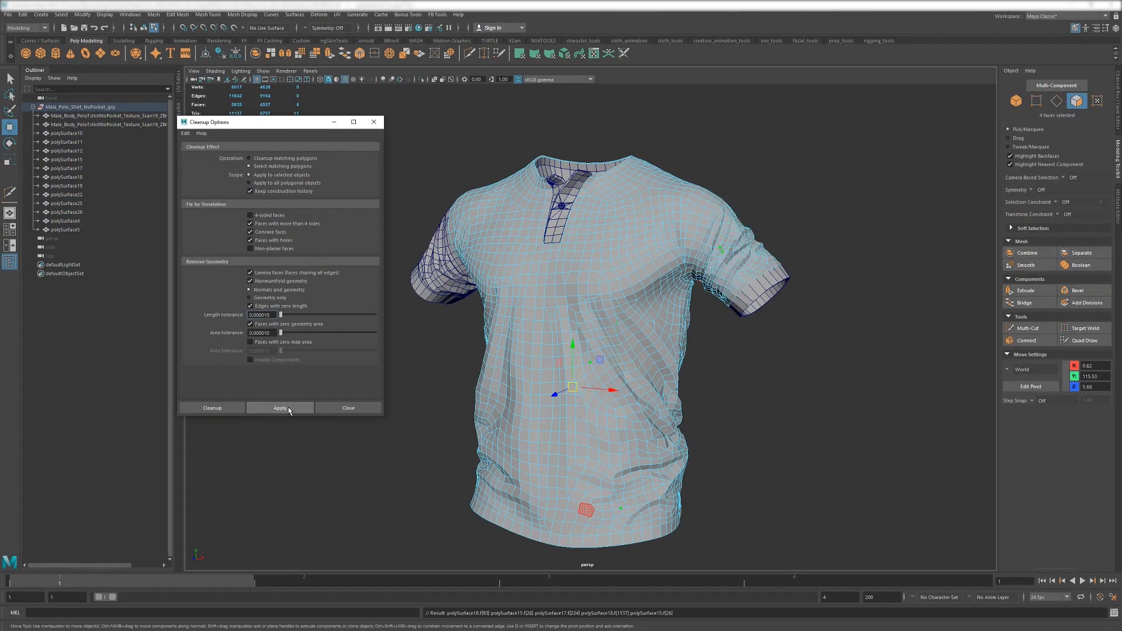
# Try to split the flagged five-sided face near the shirt's hem with the Multi-Cut tool.
pyautogui.keyDown('alt'); pyautogui.moveTo(478, 322); pyautogui.dragTo(689, 321); pyautogui.keyUp('alt')
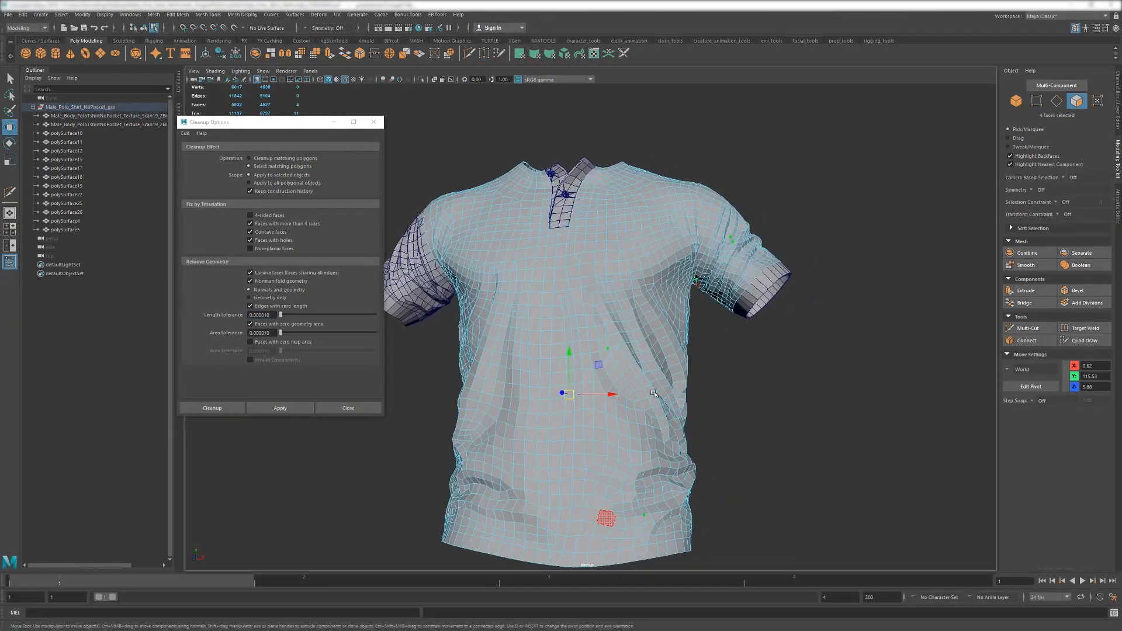
pyautogui.keyDown('alt'); pyautogui.moveTo(643, 408); pyautogui.dragTo(623, 345, button='middle'); pyautogui.keyUp('alt')
pyautogui.keyDown('alt'); pyautogui.moveTo(623, 345); pyautogui.dragTo(657, 346, button='right'); pyautogui.keyUp('alt')
pyautogui.keyDown('alt'); pyautogui.moveTo(549, 525); pyautogui.dragTo(528, 345, button='middle'); pyautogui.keyUp('alt')
pyautogui.keyDown('alt'); pyautogui.moveTo(529, 346); pyautogui.dragTo(587, 346, button='right'); pyautogui.keyUp('alt')
pyautogui.keyDown('alt'); pyautogui.moveTo(549, 313); pyautogui.dragTo(557, 340, button='middle'); pyautogui.keyUp('alt')
pyautogui.hotkey('ctrl', 'shift', 'x')
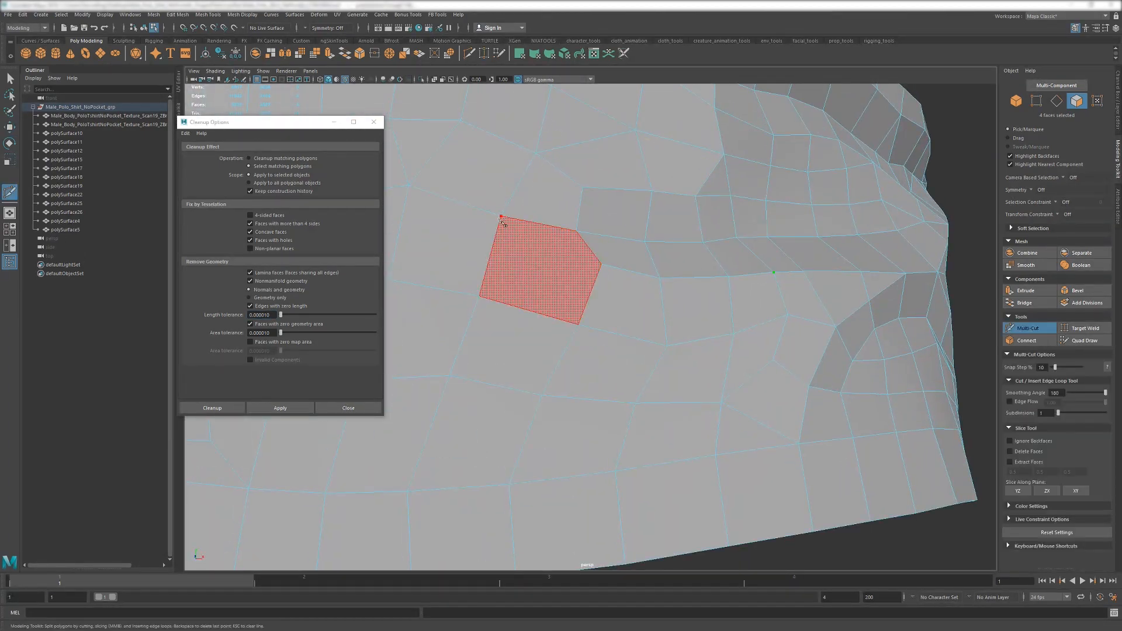
pyautogui.keyDown('alt'); pyautogui.moveTo(520, 204); pyautogui.dragTo(510, 252, button='middle'); pyautogui.keyUp('alt')
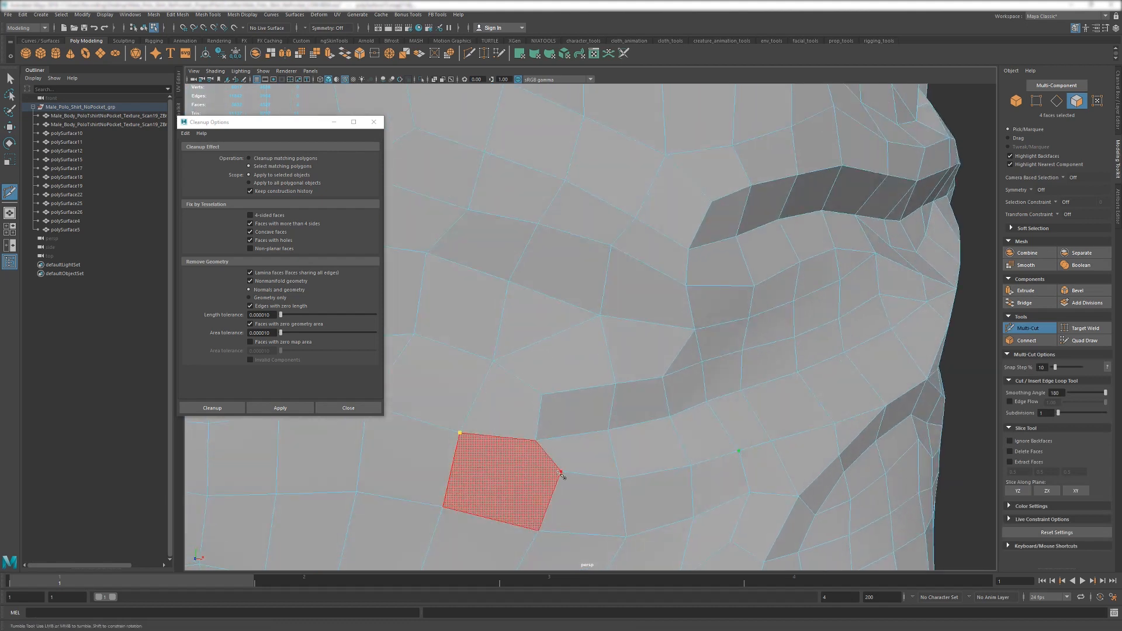
pyautogui.keyDown('alt'); pyautogui.moveTo(561, 476); pyautogui.dragTo(532, 318, button='right'); pyautogui.keyUp('alt')
pyautogui.keyDown('alt'); pyautogui.moveTo(531, 316); pyautogui.dragTo(546, 368, button='middle'); pyautogui.keyUp('alt')
pyautogui.keyDown('alt'); pyautogui.moveTo(546, 368); pyautogui.dragTo(601, 360); pyautogui.keyUp('alt')
pyautogui.keyDown('alt'); pyautogui.moveTo(601, 360); pyautogui.dragTo(631, 403, button='right'); pyautogui.keyUp('alt')
pyautogui.hotkey('ctrl', 'z')
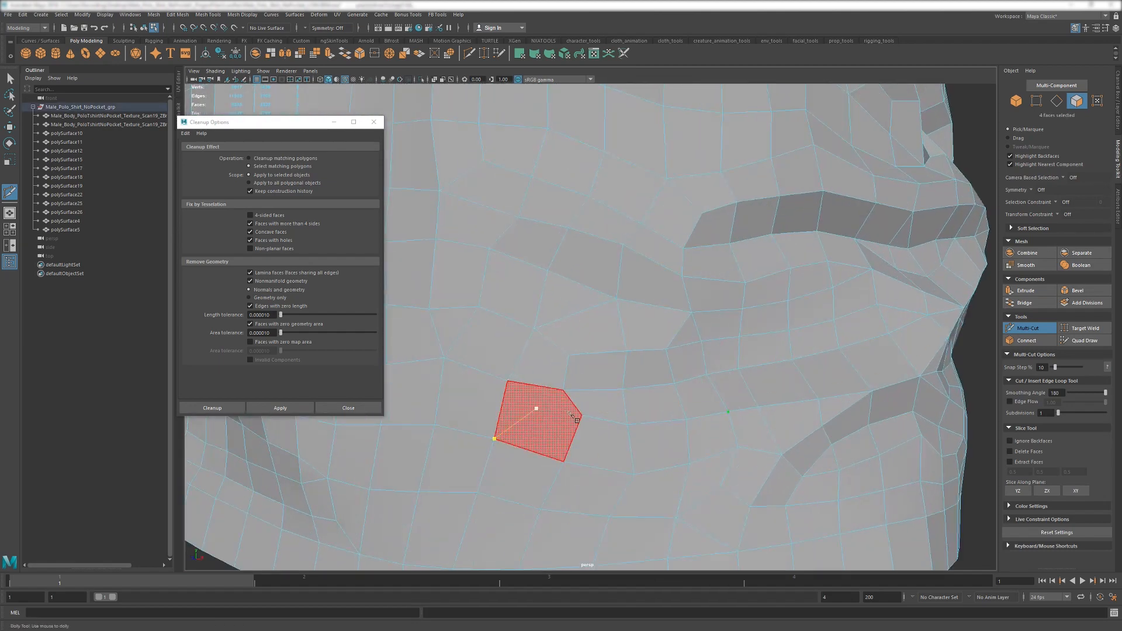
pyautogui.click(581, 415)
pyautogui.rightClick(582, 415)
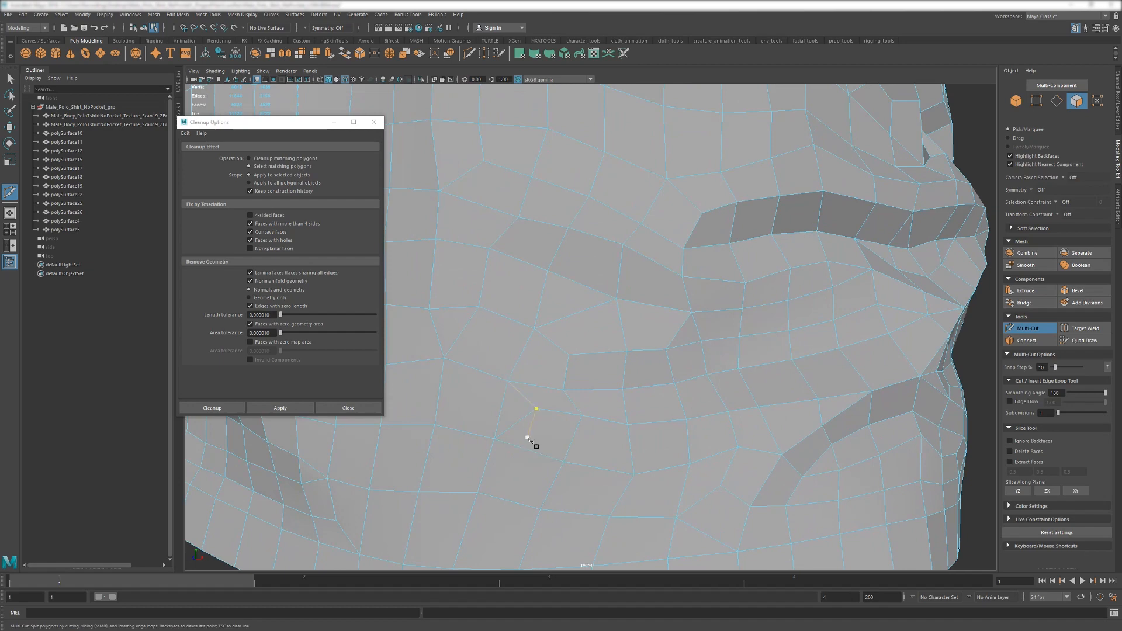
pyautogui.keyDown('alt'); pyautogui.moveTo(528, 438); pyautogui.dragTo(548, 403); pyautogui.keyUp('alt')
pyautogui.hotkey('ctrl', 'z')
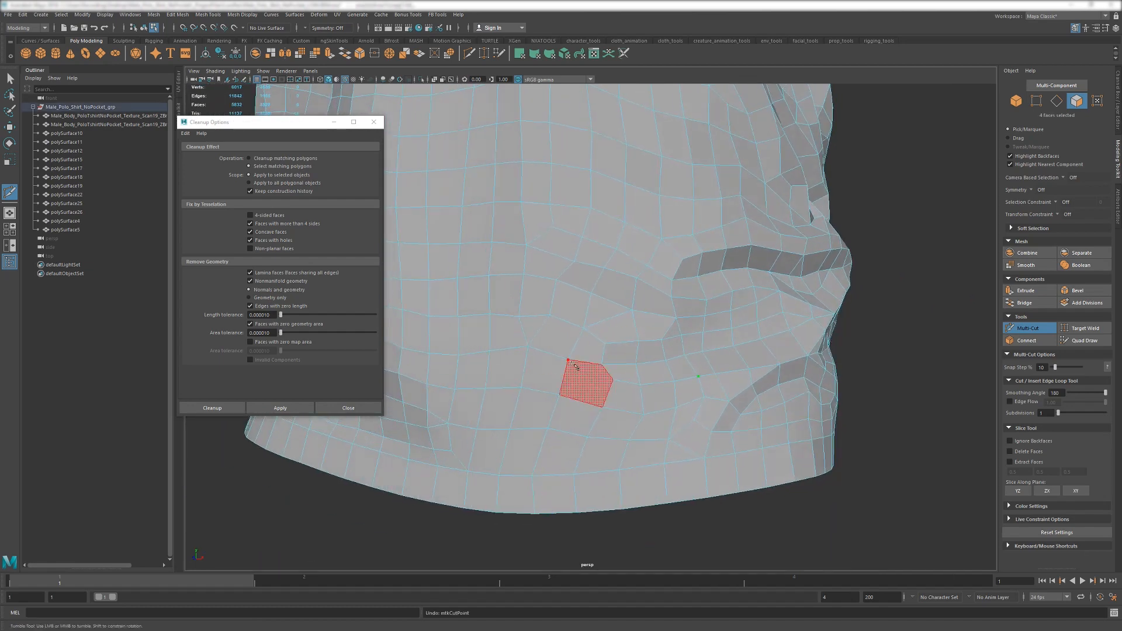
# Split the five-sided face near the hem with a Multi-Cut from its upper-left corner to its far right corner.
pyautogui.click(612, 381)
pyautogui.scroll(-2, 584, 390)
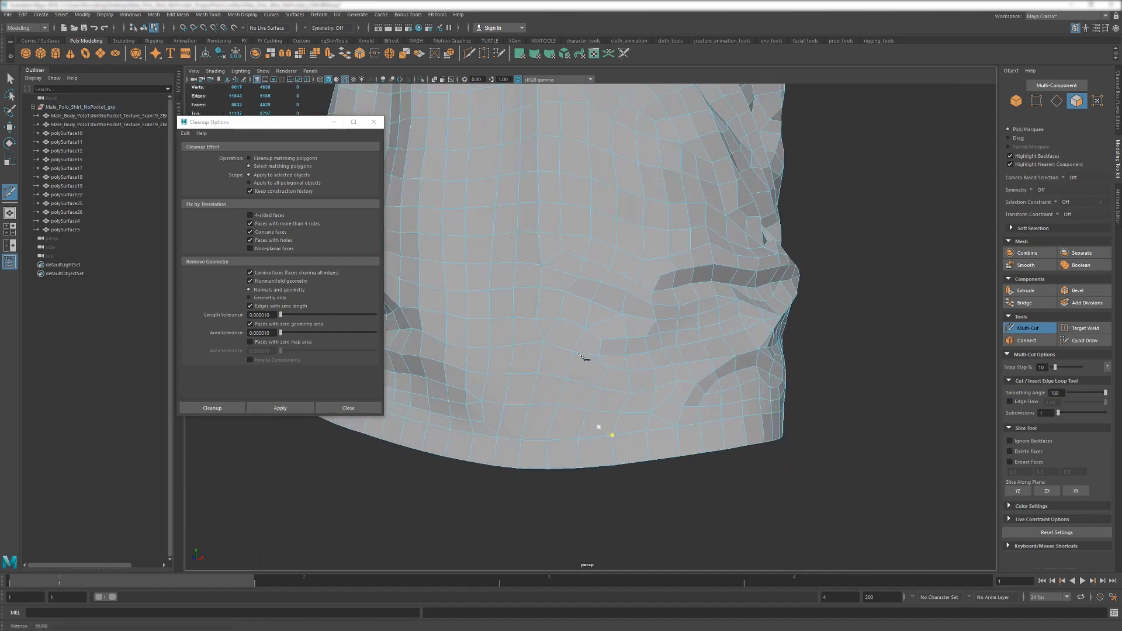
pyautogui.keyDown('alt'); pyautogui.moveTo(606, 426); pyautogui.dragTo(549, 355); pyautogui.keyUp('alt')
pyautogui.press('w')
# Rerun Cleanup on the shirt to select the remaining problem faces.
pyautogui.press('F9')
pyautogui.scroll(-5, 575, 365)
pyautogui.keyDown('alt'); pyautogui.moveTo(670, 363); pyautogui.dragTo(514, 393); pyautogui.keyUp('alt')
pyautogui.click(281, 407)
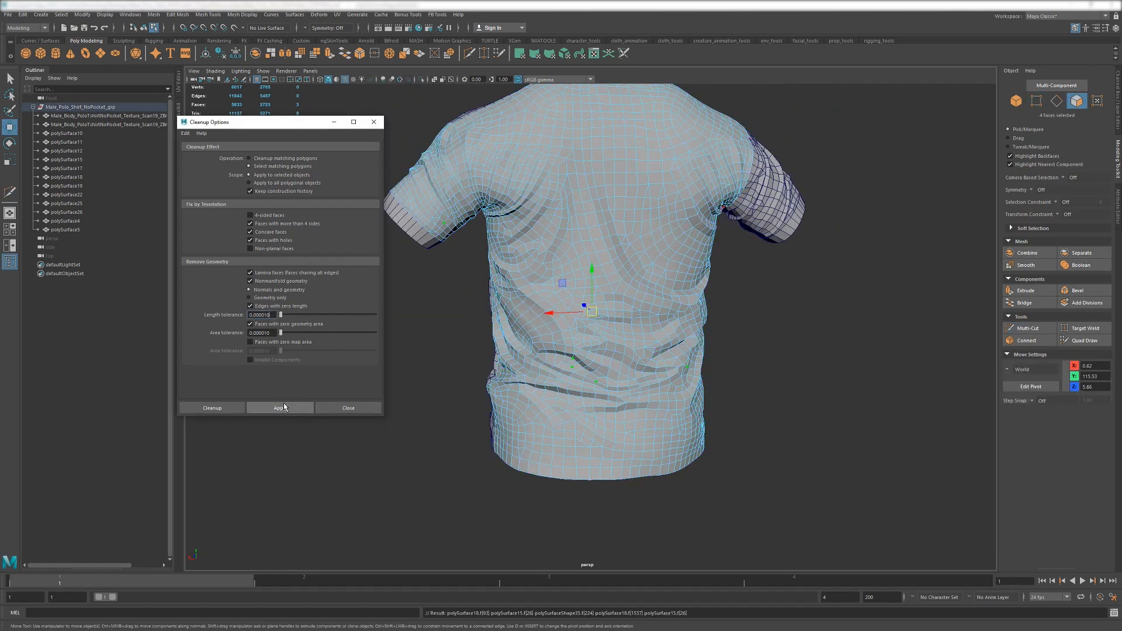
# Isolate the flagged faces and split the concave one with a Multi-Cut from its inward corner to the opposite corner.
pyautogui.hotkey('ctrl', '1')
pyautogui.keyDown('alt'); pyautogui.moveTo(506, 348); pyautogui.dragTo(438, 281); pyautogui.keyUp('alt')
pyautogui.keyDown('alt'); pyautogui.moveTo(496, 281); pyautogui.dragTo(672, 386, button='right'); pyautogui.keyUp('alt')
pyautogui.keyDown('alt'); pyautogui.moveTo(671, 327); pyautogui.dragTo(651, 368, button='middle'); pyautogui.keyUp('alt')
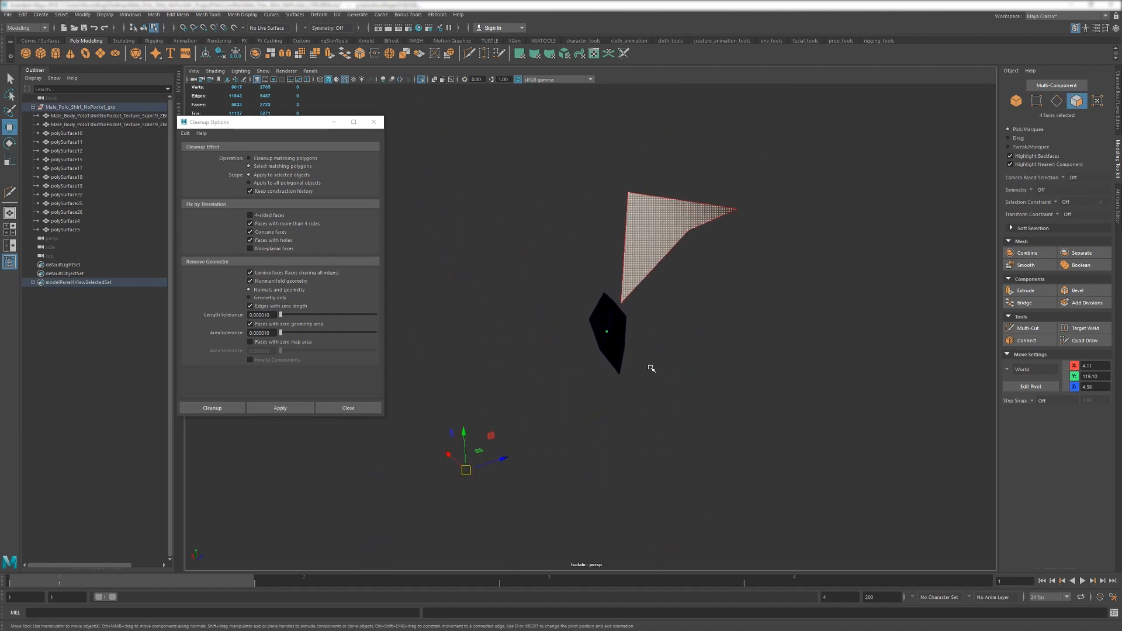
pyautogui.hotkey('ctrl', 'shift', 'x')
pyautogui.click(688, 230)
pyautogui.click(629, 193)
pyautogui.rightClick(628, 195)
pyautogui.scroll(-5, 623, 261)
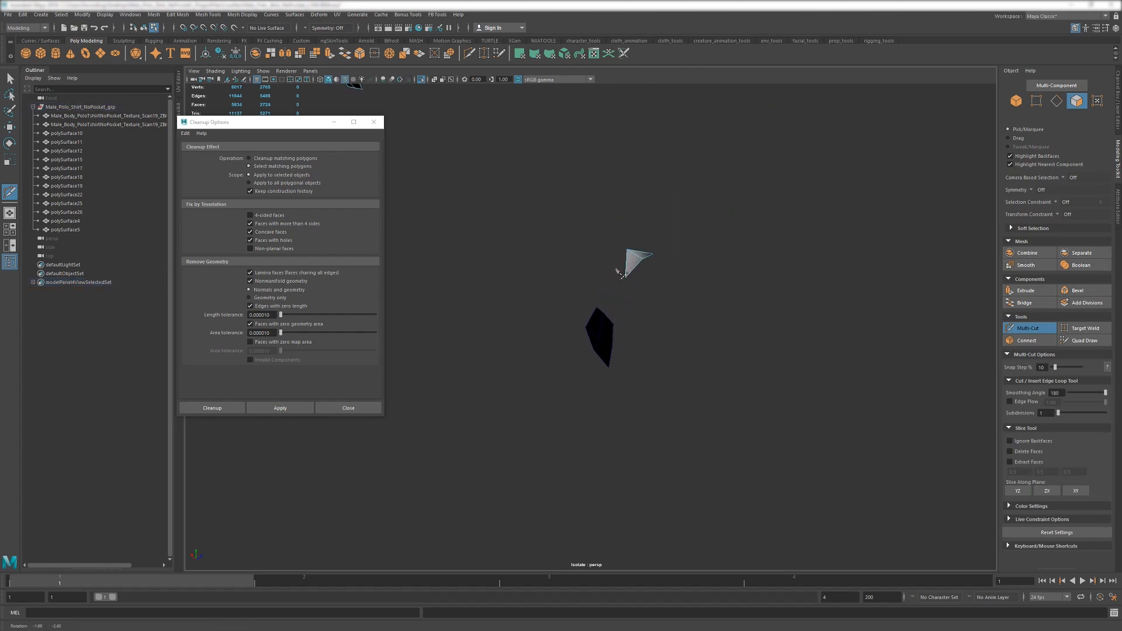
# Turn off the isolated view to bring back the whole shirt.
pyautogui.keyDown('alt'); pyautogui.moveTo(623, 261); pyautogui.dragTo(585, 122); pyautogui.keyUp('alt')
pyautogui.click(422, 80)
pyautogui.scroll(-5, 581, 221)
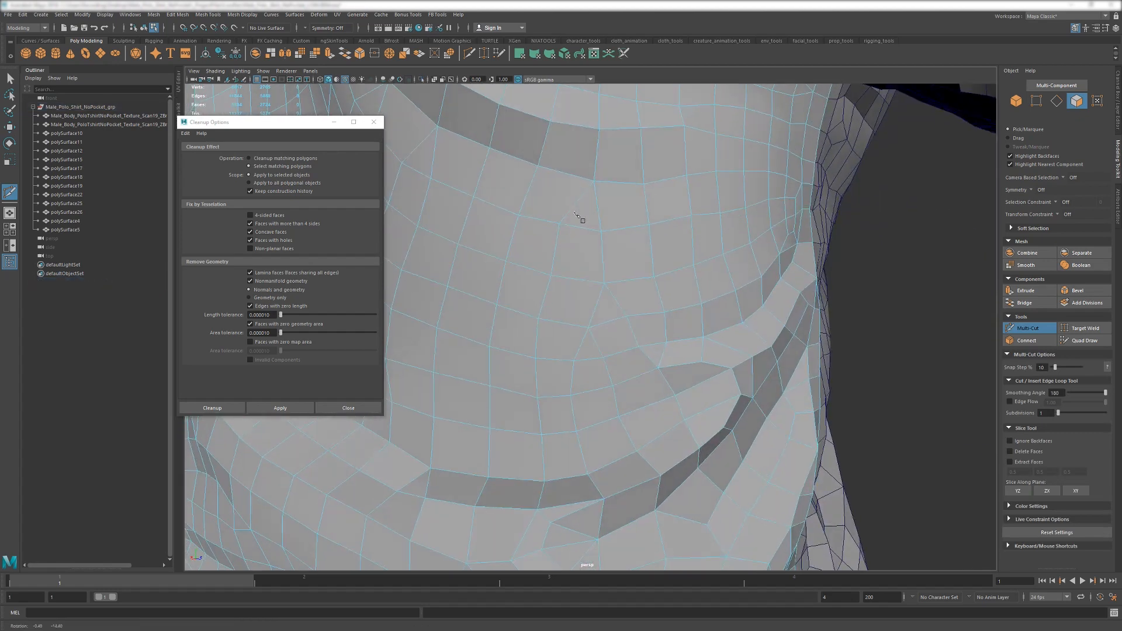
pyautogui.scroll(-3, 564, 304)
pyautogui.keyDown('alt'); pyautogui.moveTo(511, 244); pyautogui.dragTo(631, 298); pyautogui.keyUp('alt')
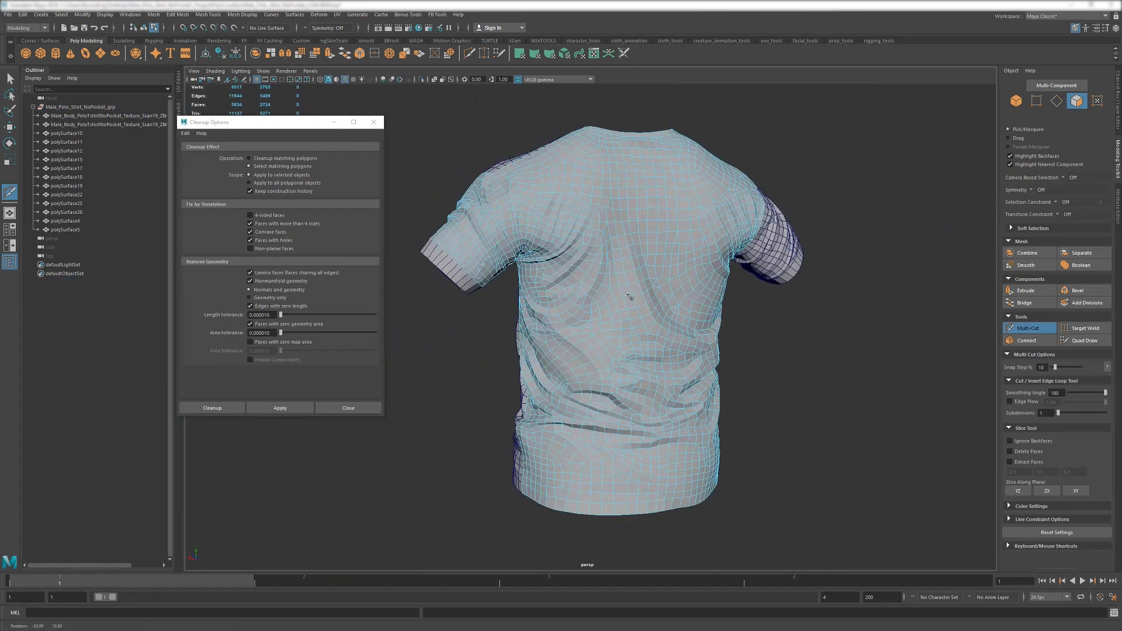
pyautogui.scroll(3, 646, 333)
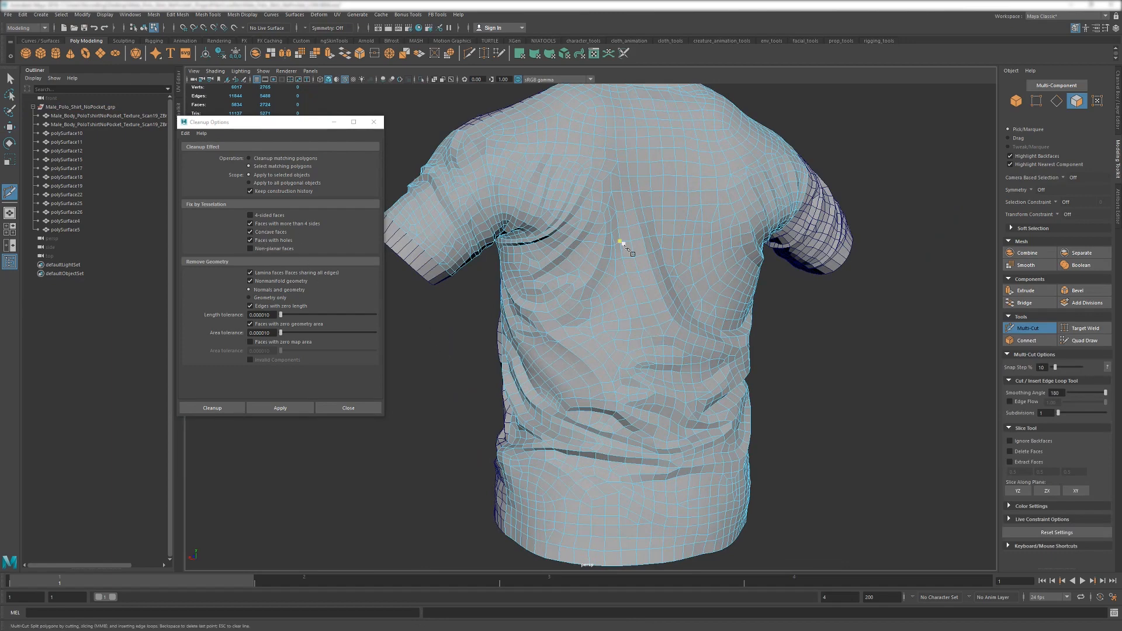
pyautogui.scroll(-3, 623, 244)
# Return to object mode, select the Male_Polo_Shirt_NoPocket_grp group and run the Cleanup check on it again.
pyautogui.click(280, 407)
pyautogui.keyDown('alt'); pyautogui.moveTo(456, 373); pyautogui.dragTo(646, 350); pyautogui.keyUp('alt')
pyautogui.press('w')
pyautogui.press('F8')
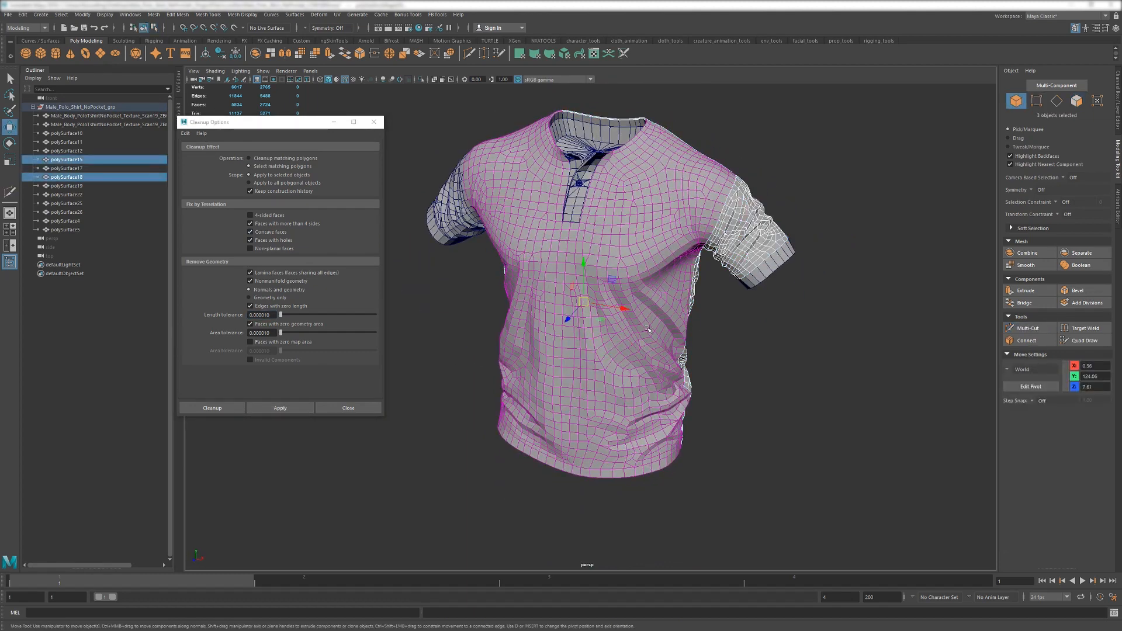
pyautogui.click(645, 277)
pyautogui.keyDown('alt'); pyautogui.moveTo(707, 306); pyautogui.dragTo(716, 310); pyautogui.keyUp('alt')
pyautogui.keyDown('alt'); pyautogui.moveTo(717, 310); pyautogui.dragTo(738, 340, button='middle'); pyautogui.keyUp('alt')
pyautogui.click(89, 108)
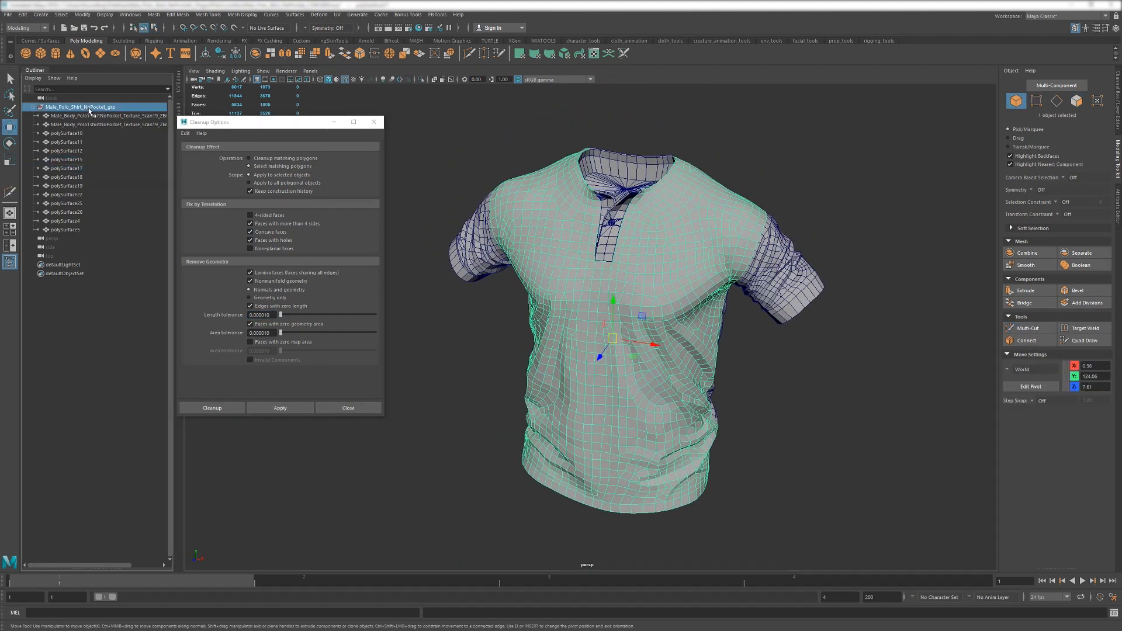
pyautogui.click(280, 408)
# Try to merge the flagged five-sided face's top vertex onto its upper-left vertex with Target Weld.
pyautogui.keyDown('alt'); pyautogui.moveTo(570, 330); pyautogui.dragTo(731, 288); pyautogui.keyUp('alt')
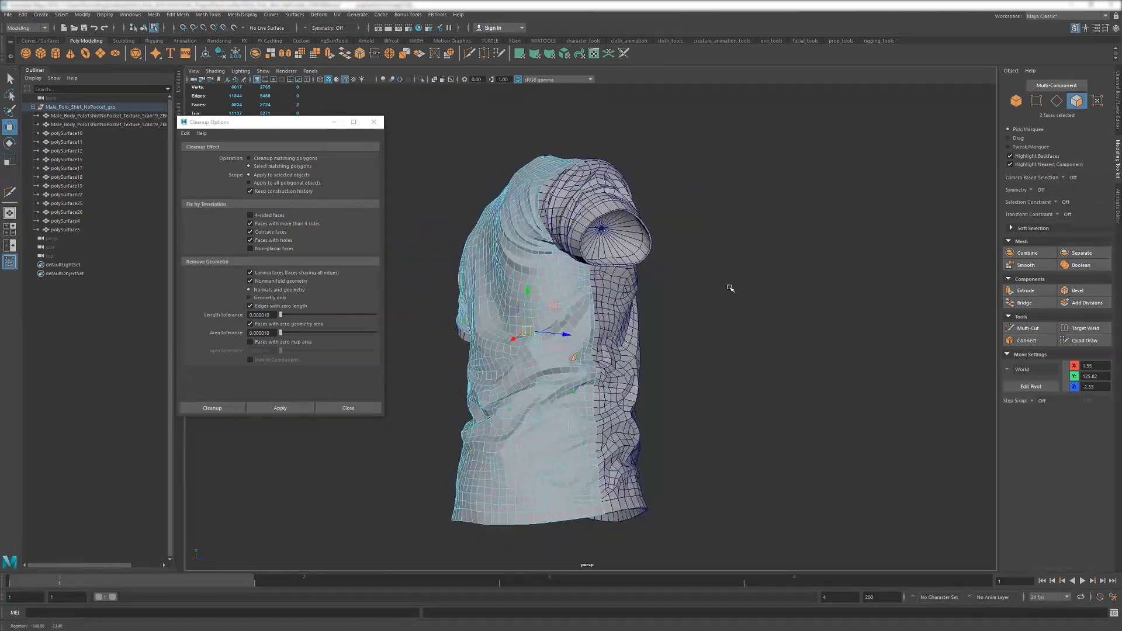
pyautogui.press('f')
pyautogui.hotkey('ctrl', 'shift', 'x')
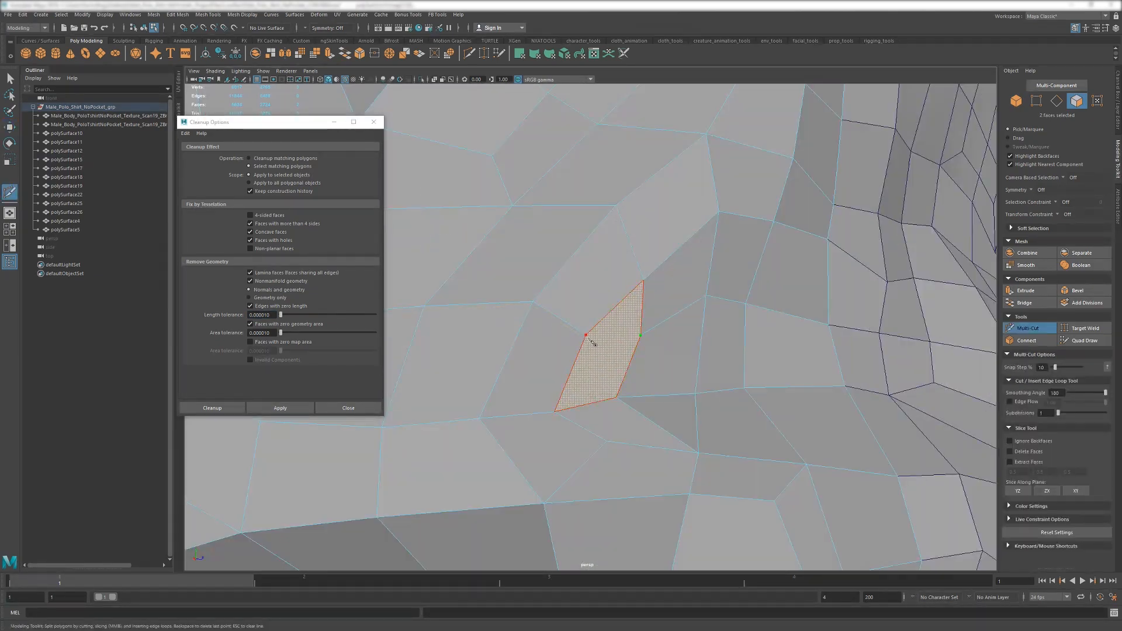
pyautogui.press('w')
pyautogui.press('F9')
pyautogui.hotkey('ctrl', 'shift', 'w')
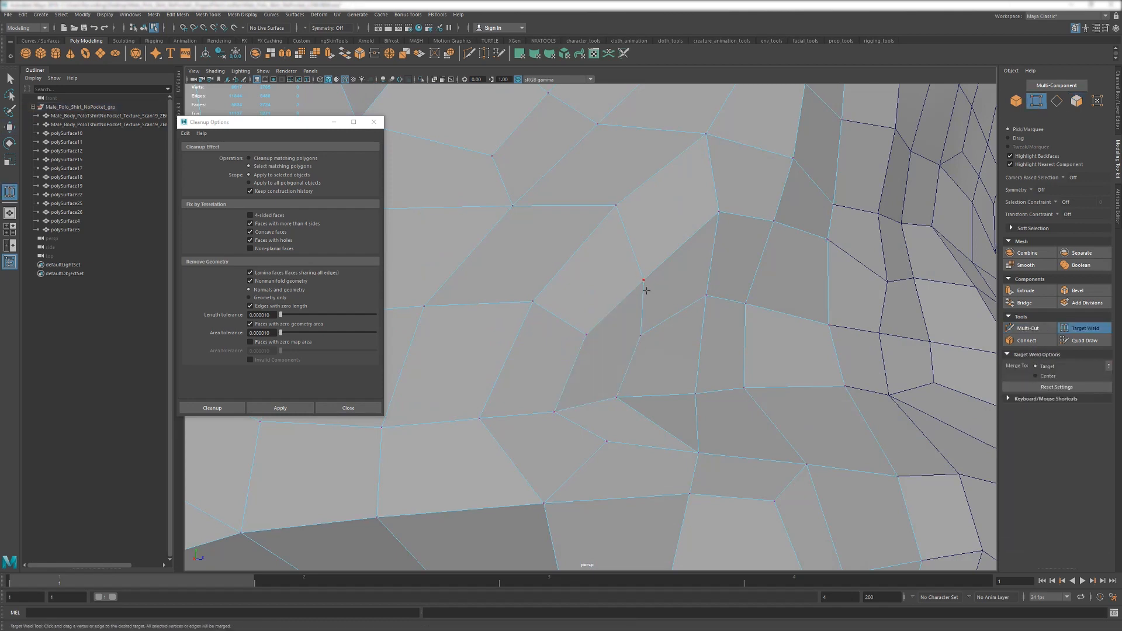
pyautogui.moveTo(596, 327); pyautogui.dragTo(587, 334)
pyautogui.press('w')
pyautogui.hotkey('ctrl', 'z')
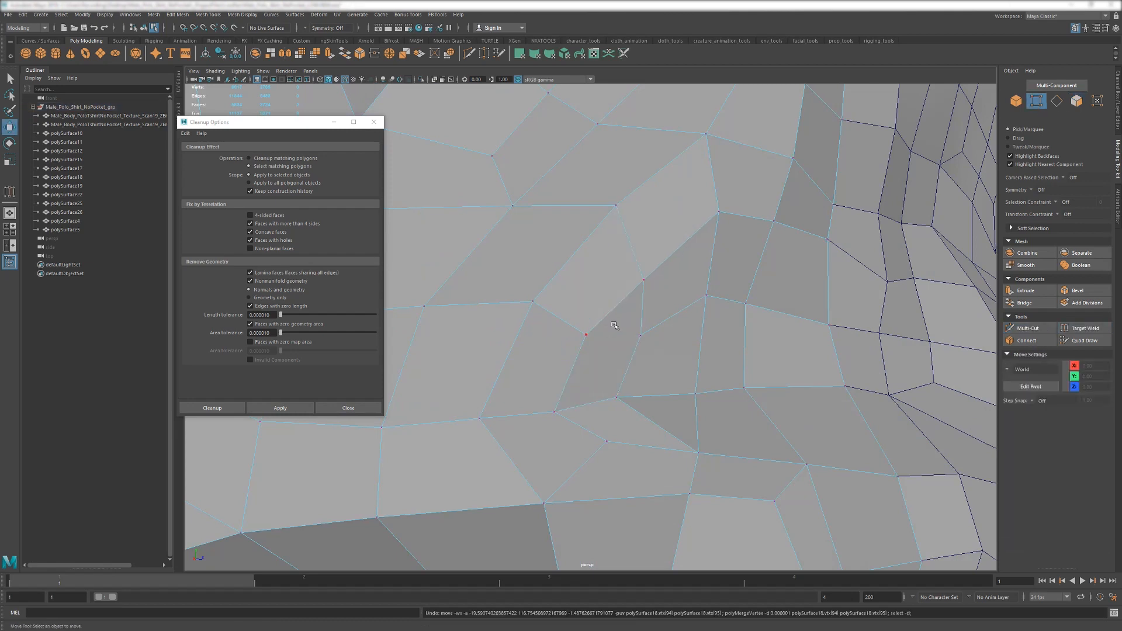
# Split the flagged five-sided face with a Multi-Cut across its left and right middle vertices.
pyautogui.hotkey('ctrl', 'shift', 'x')
pyautogui.press('w')
pyautogui.scroll(-15, 639, 341)
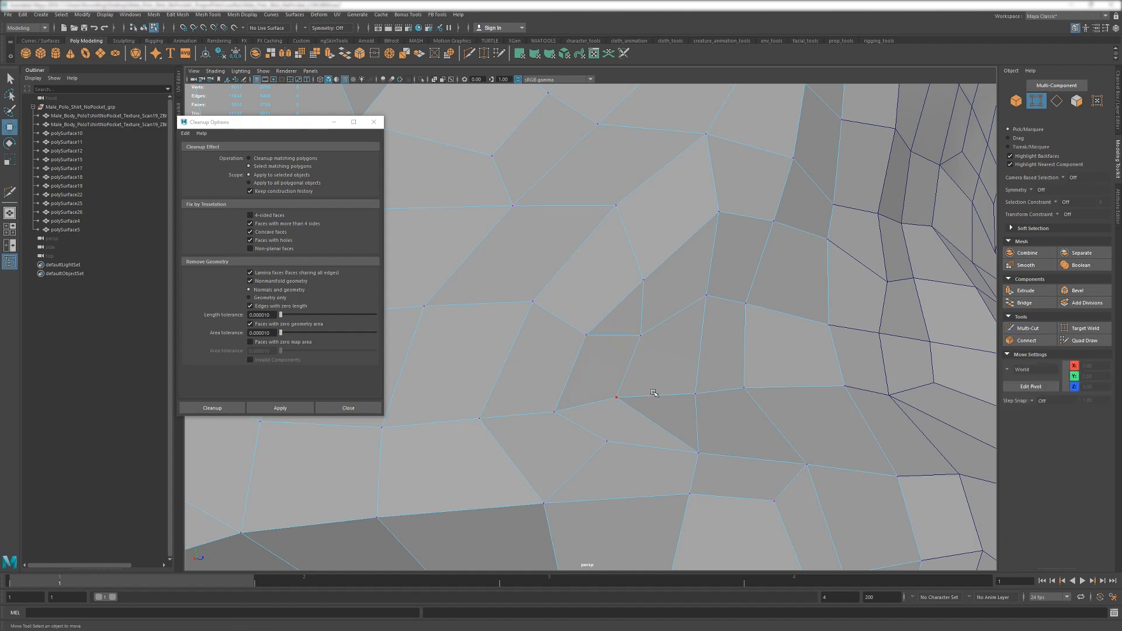
# Select all the shirt meshes in object mode and apply Automatic UV mapping to them.
pyautogui.press('F8')
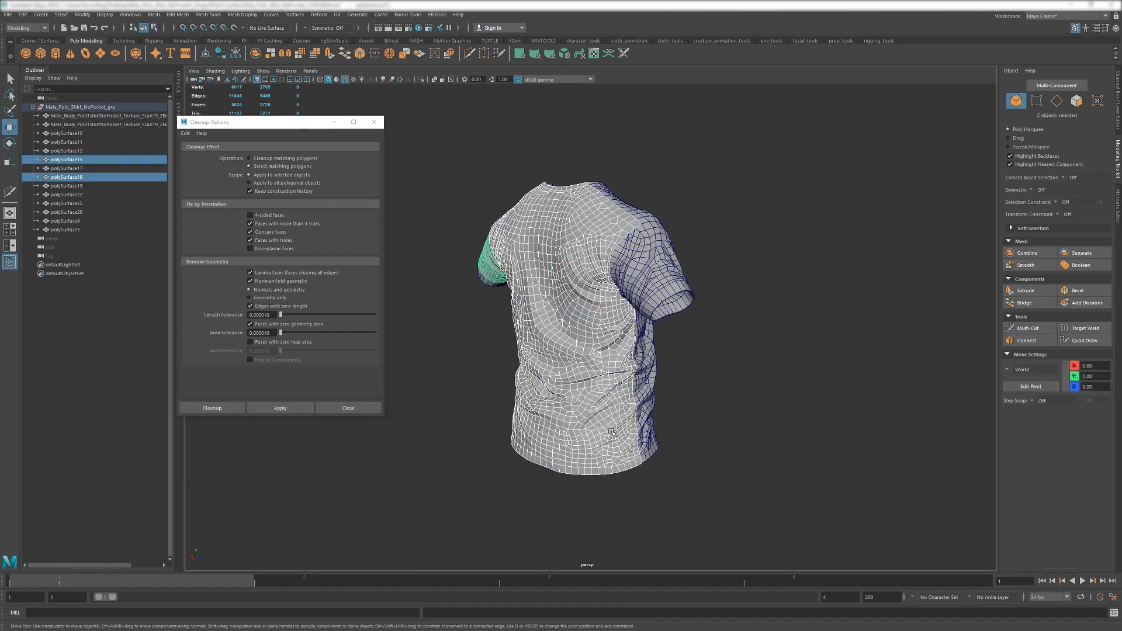
pyautogui.keyDown('alt'); pyautogui.moveTo(606, 425); pyautogui.dragTo(530, 222); pyautogui.keyUp('alt')
pyautogui.moveTo(457, 140); pyautogui.dragTo(863, 585)
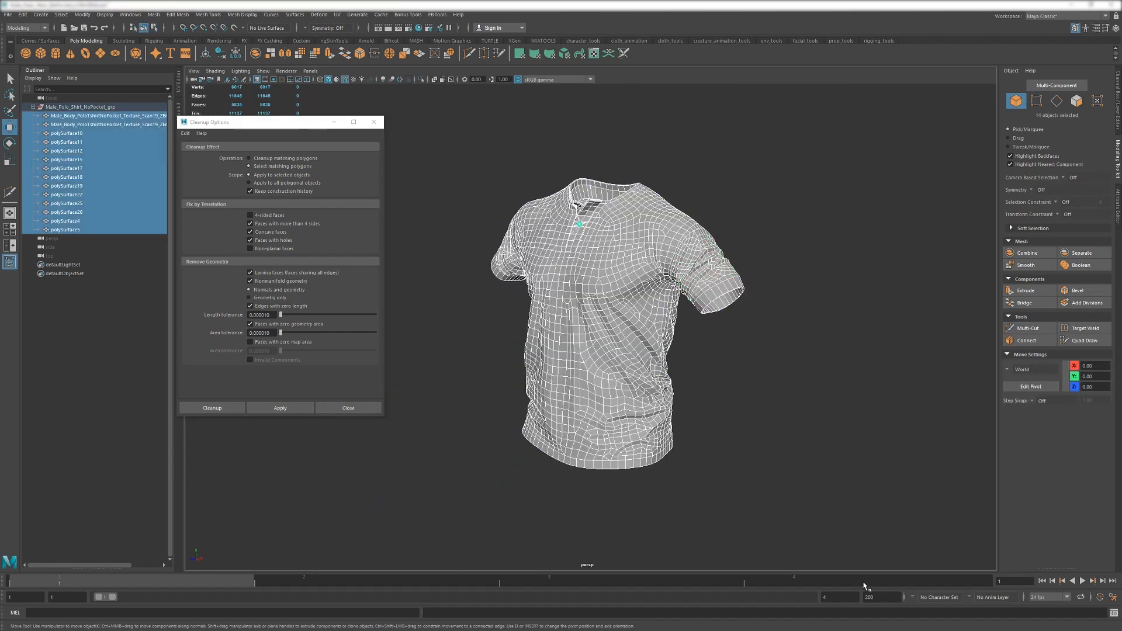
pyautogui.click(338, 15)
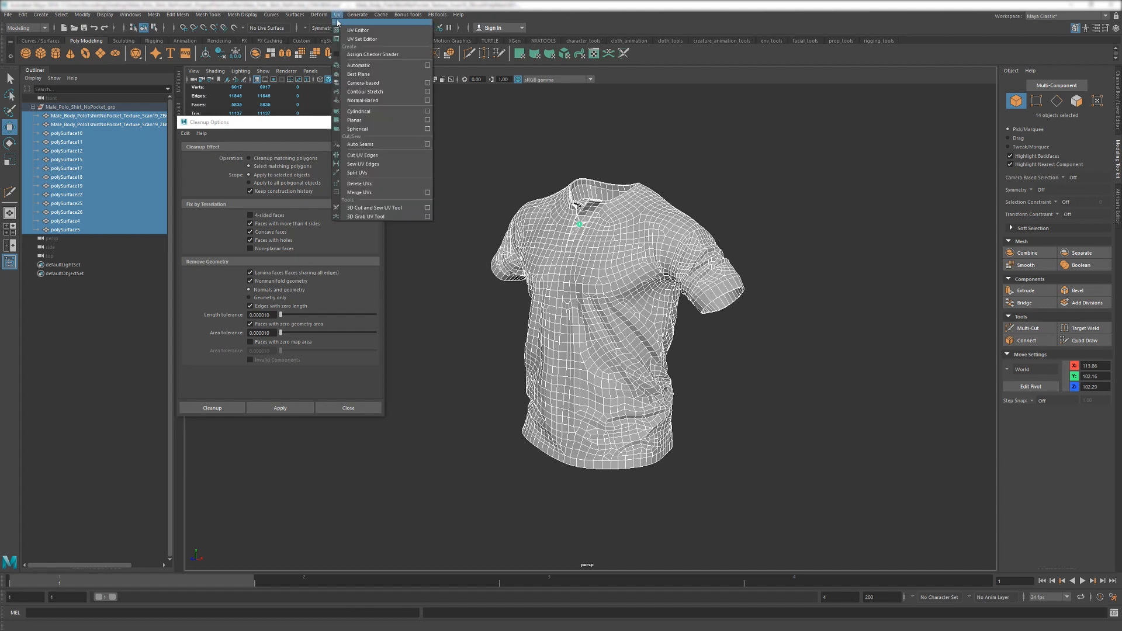
pyautogui.click(381, 68)
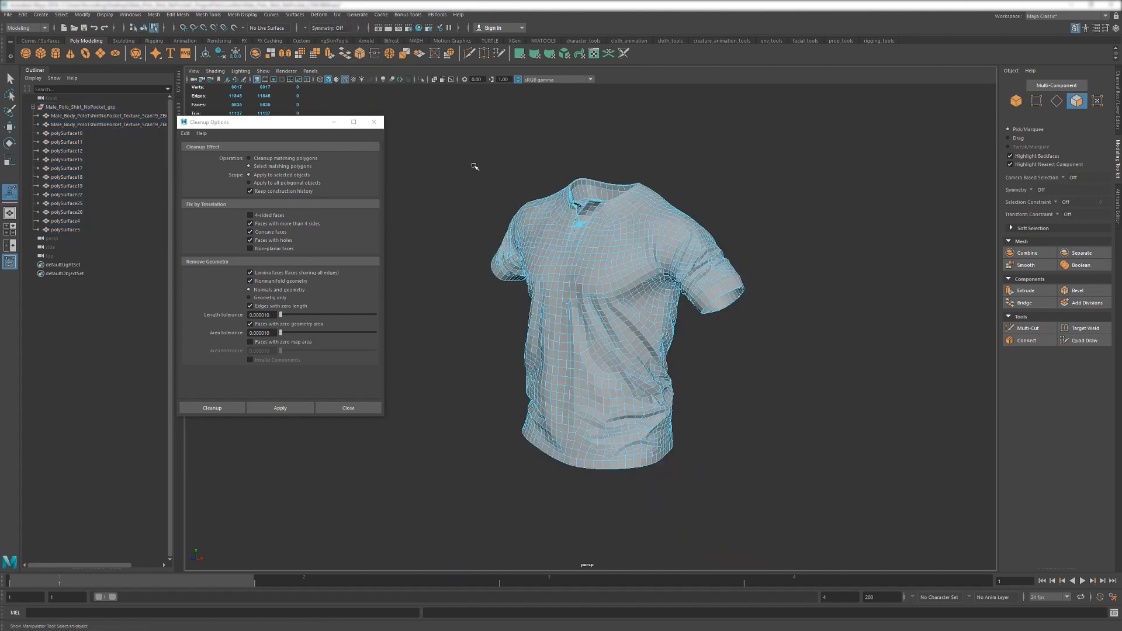
# Return to object mode, run Cleanup on the shirt meshes and frame the flagged face on the sleeve.
pyautogui.press('F8')
pyautogui.click(280, 407)
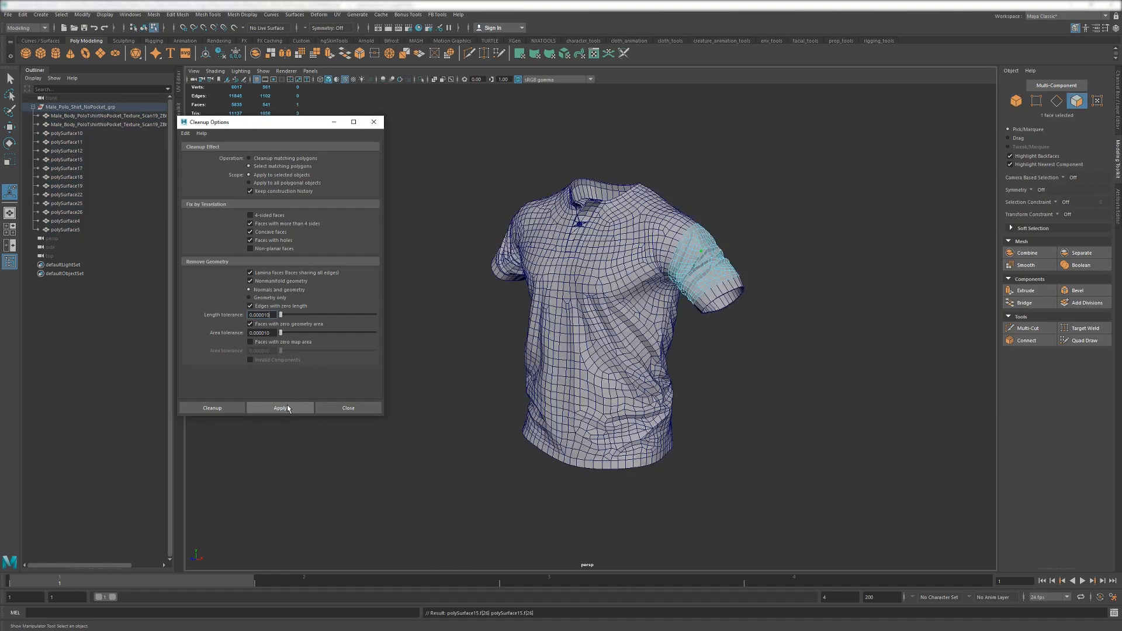
pyautogui.press('f')
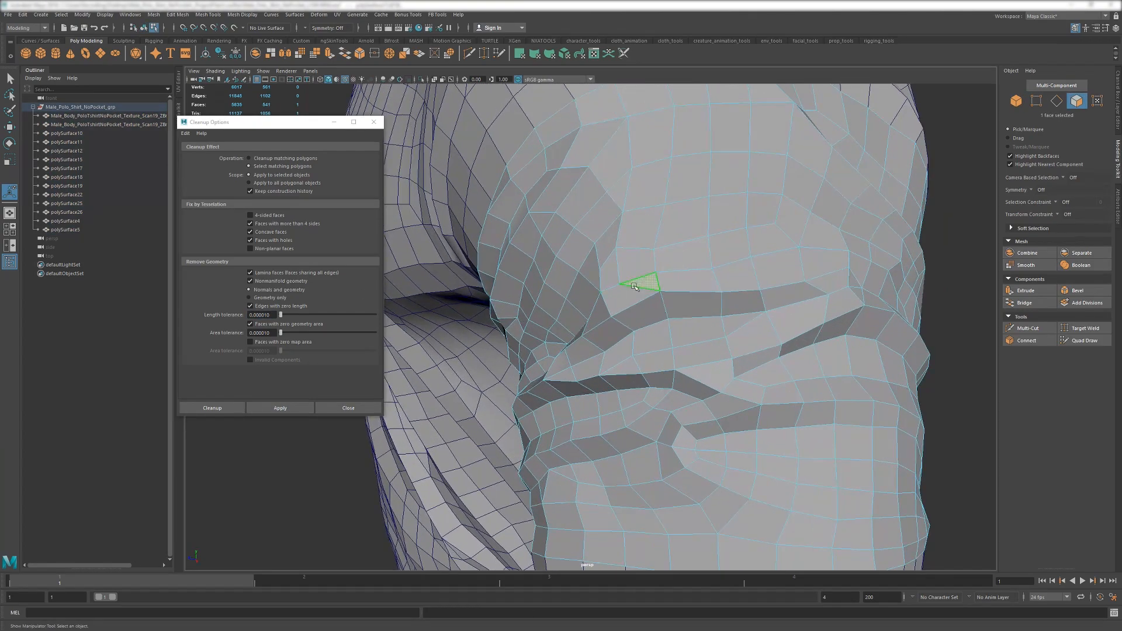
# Try to reposition a vertex of the flagged sleeve face, then undo the move and return to object mode.
pyautogui.click(598, 302)
pyautogui.press('f')
pyautogui.scroll(-3, 626, 306)
pyautogui.press('w')
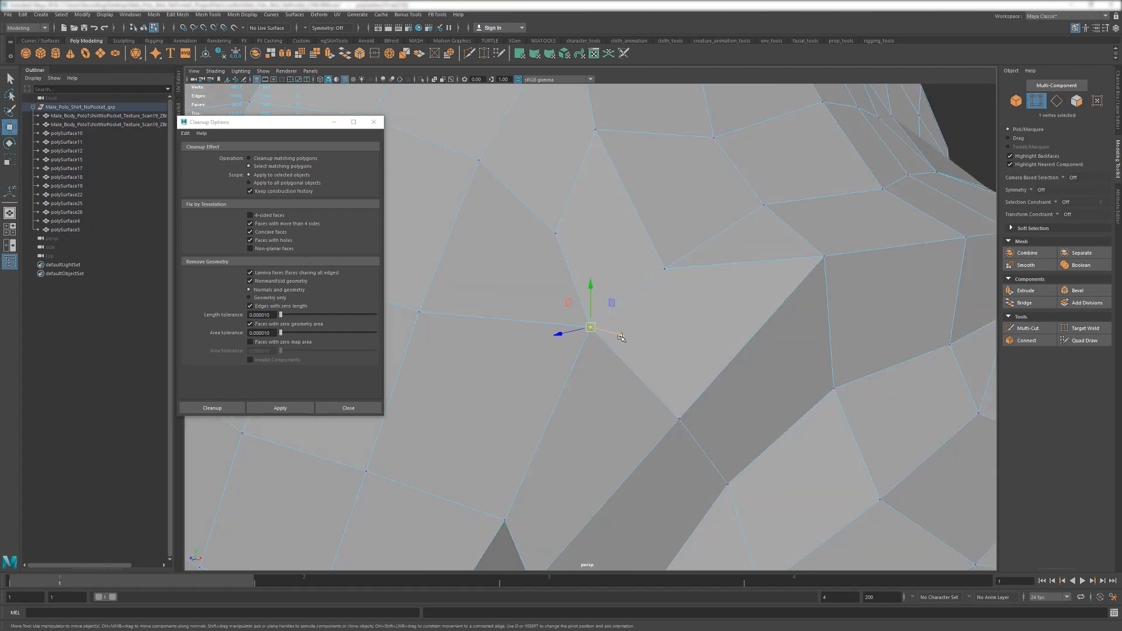
pyautogui.keyDown('alt'); pyautogui.moveTo(631, 338); pyautogui.dragTo(584, 337); pyautogui.keyUp('alt')
pyautogui.scroll(-2, 584, 337)
pyautogui.hotkey('ctrl', 'z')
pyautogui.press('F8')
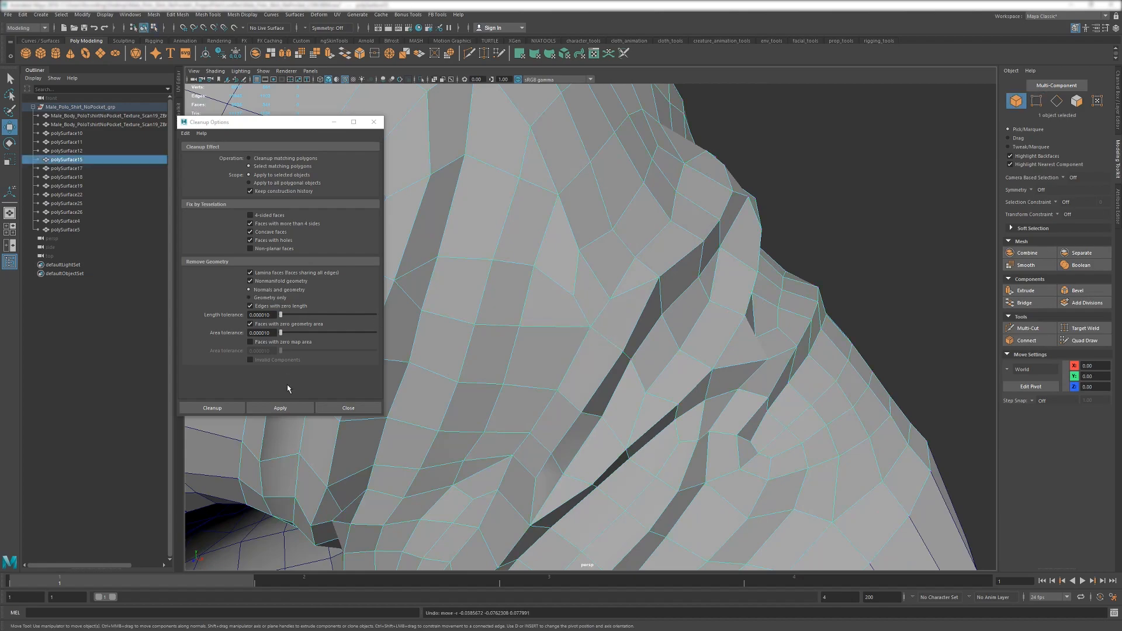
# Run Cleanup on the selected sleeve mesh and inspect the flagged faces along its upper fold, undoing the trial changes.
pyautogui.click(282, 407)
pyautogui.keyDown('alt'); pyautogui.moveTo(484, 357); pyautogui.dragTo(735, 361); pyautogui.keyUp('alt')
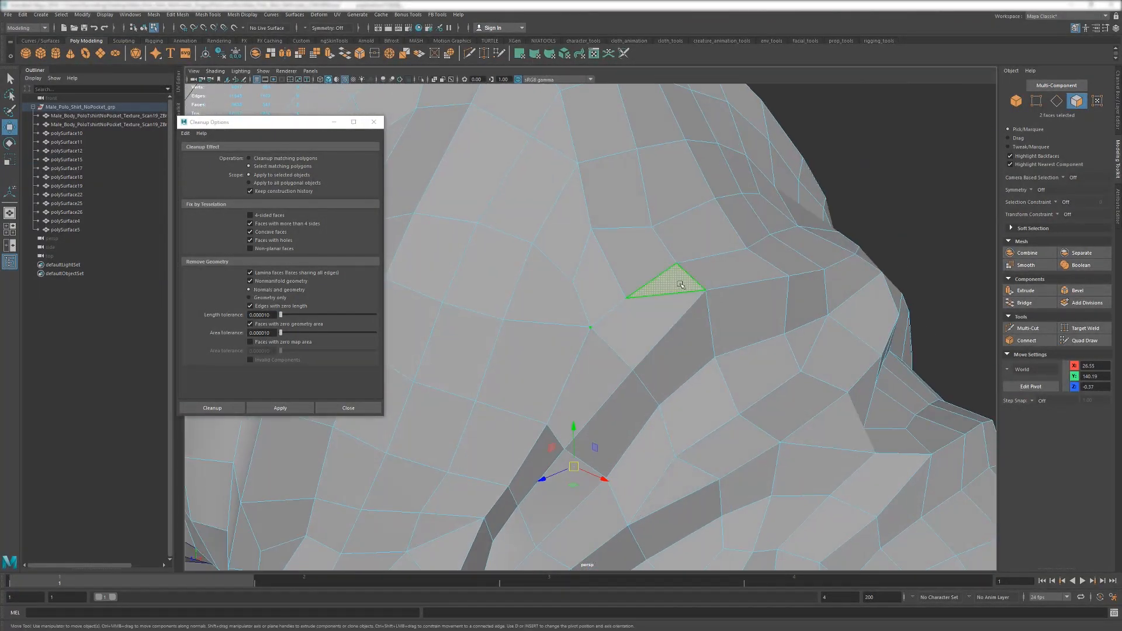
pyautogui.click(681, 286)
pyautogui.hotkey('ctrl', 'z')
pyautogui.hotkey('ctrl', 'z')
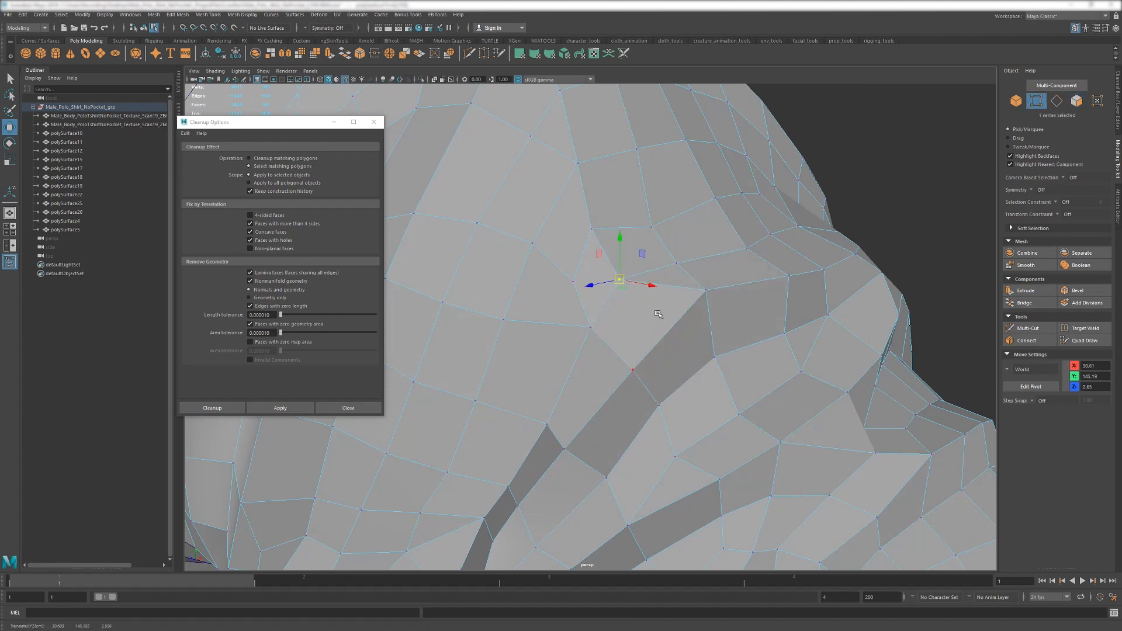
# Try a Multi-Cut between vertices beside the sleeve's upper fold, undo it and return to object mode.
pyautogui.keyDown('alt'); pyautogui.moveTo(647, 336); pyautogui.dragTo(666, 315); pyautogui.keyUp('alt')
pyautogui.hotkey('ctrl', 'shift', 'x')
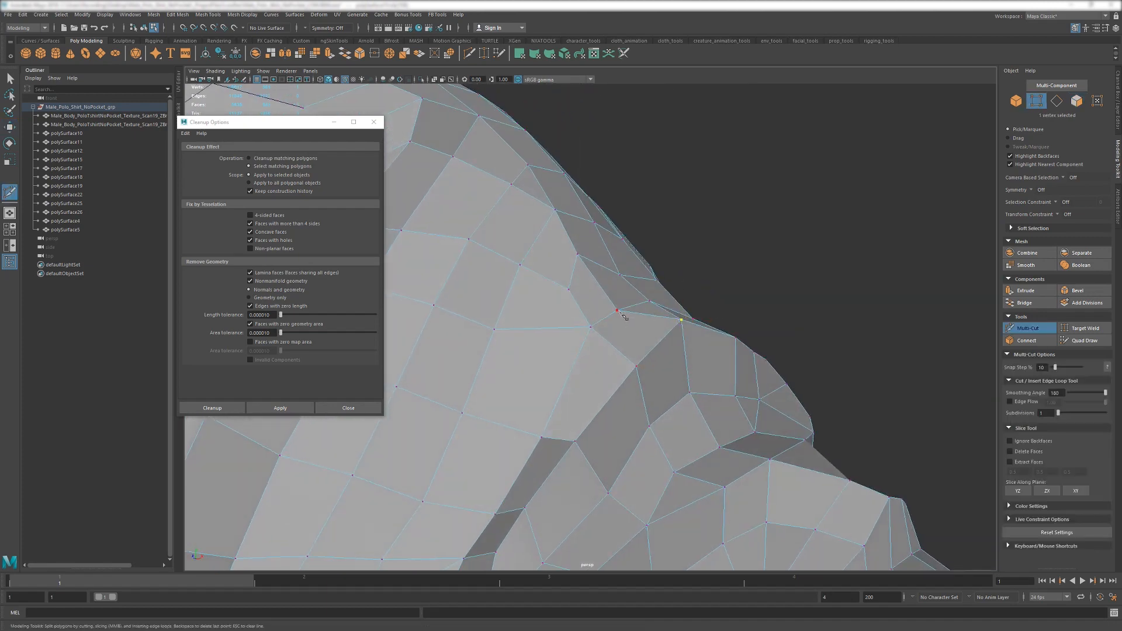
pyautogui.hotkey('ctrl', 'z')
pyautogui.press('w')
pyautogui.press('F8')
pyautogui.scroll(-3, 634, 354)
pyautogui.moveTo(628, 350)
pyautogui.keyDown('alt'); pyautogui.mouseDown()
pyautogui.moveTo(609, 284)
pyautogui.moveTo(620, 341)
pyautogui.mouseUp(); pyautogui.keyUp('alt')
pyautogui.scroll(-5, 616, 315)
# Select the sleeve mesh, run Cleanup on it again and locate the flagged face near the underarm.
pyautogui.click(671, 275)
pyautogui.click(620, 342)
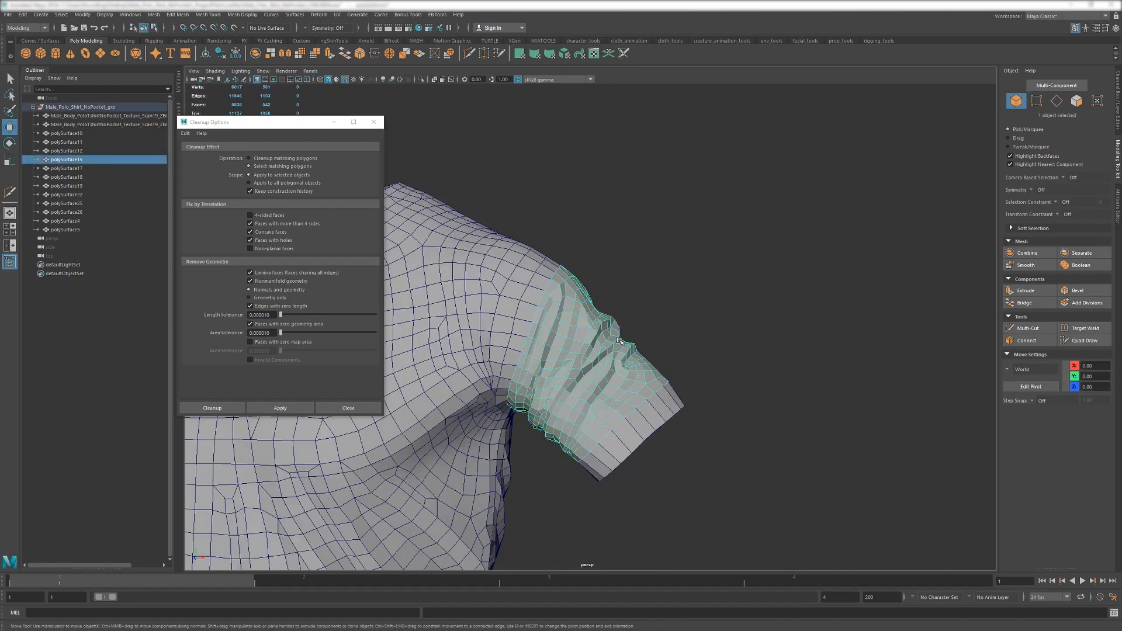
pyautogui.click(304, 403)
pyautogui.keyDown('alt'); pyautogui.moveTo(526, 379); pyautogui.dragTo(637, 415); pyautogui.keyUp('alt')
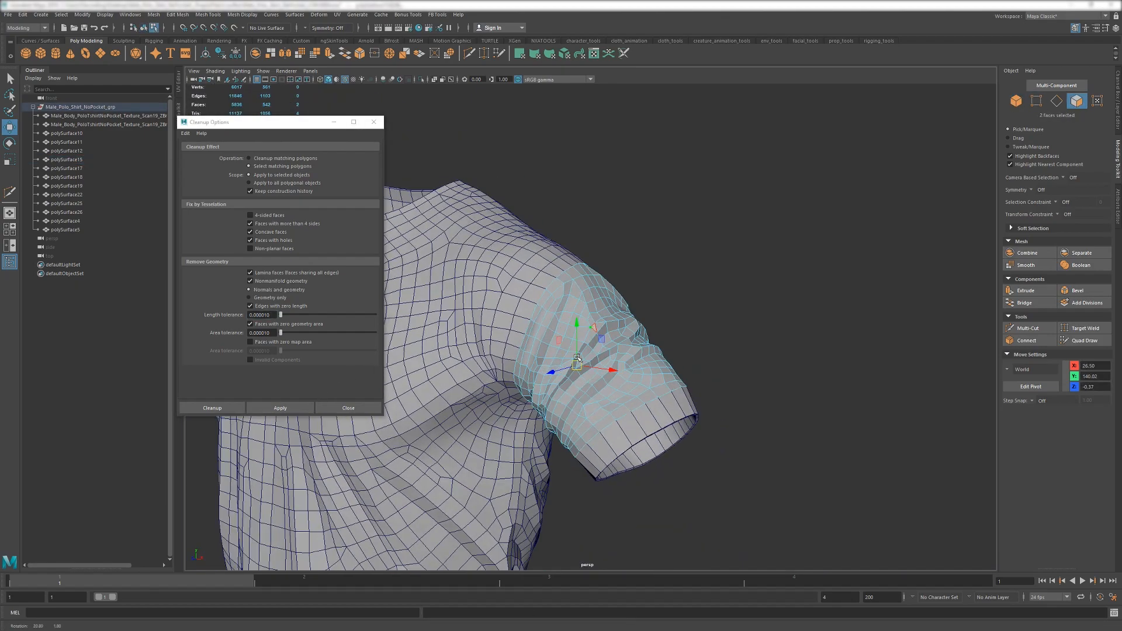
pyautogui.scroll(5, 637, 415)
pyautogui.keyDown('alt'); pyautogui.moveTo(695, 318); pyautogui.dragTo(550, 335); pyautogui.keyUp('alt')
pyautogui.scroll(10, 648, 312)
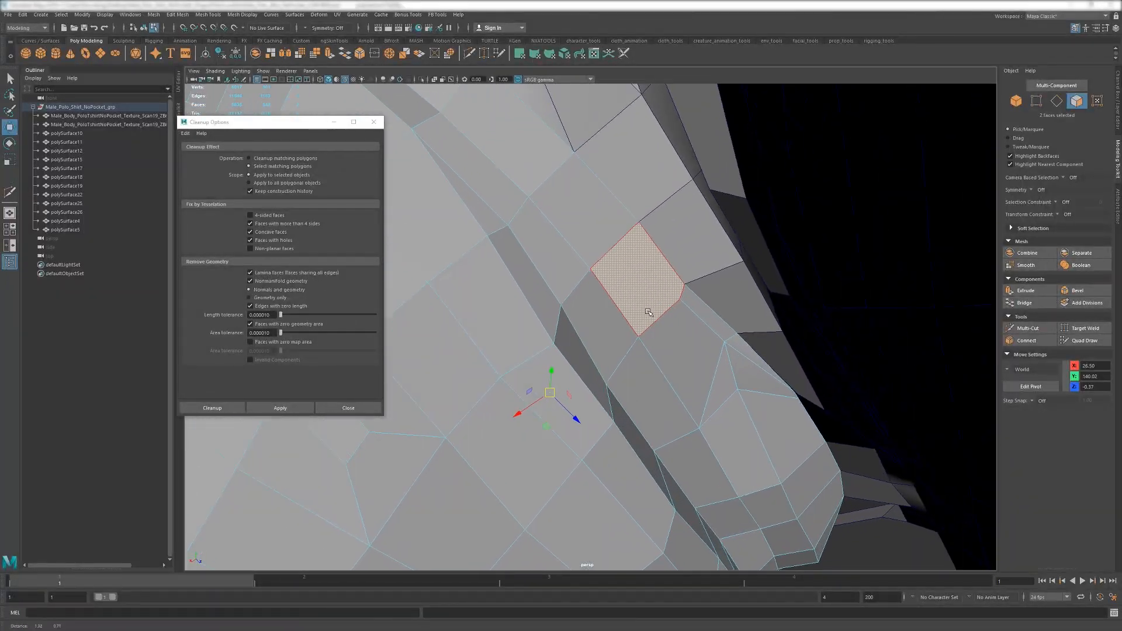
# Split the flagged five-sided sleeve face near the underarm with a Multi-Cut and return to object mode.
pyautogui.keyDown('alt'); pyautogui.moveTo(648, 312); pyautogui.dragTo(604, 322, button='middle'); pyautogui.keyUp('alt')
pyautogui.hotkey('ctrl', 'shift', 'x')
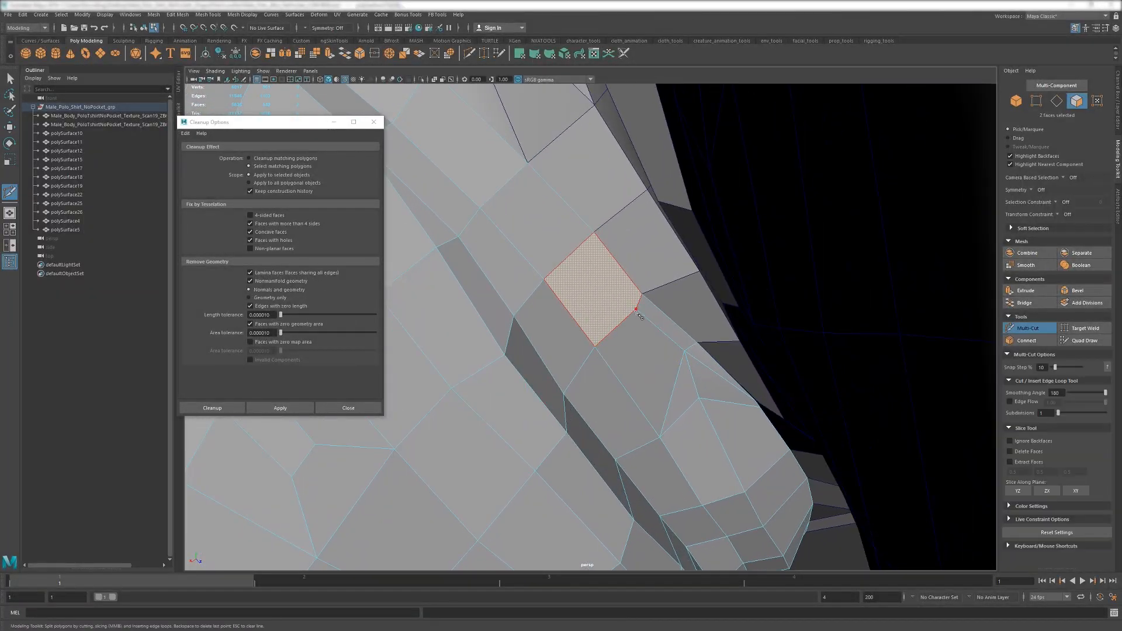
pyautogui.press('w')
pyautogui.scroll(-5, 596, 263)
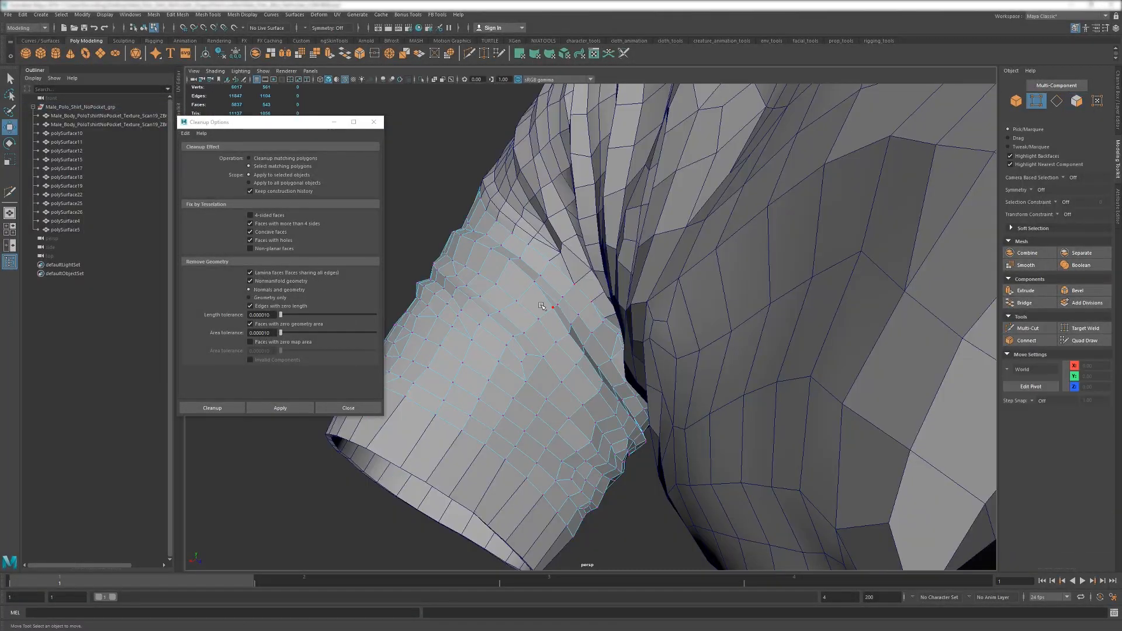
pyautogui.press('F8')
pyautogui.keyDown('alt'); pyautogui.moveTo(541, 306); pyautogui.dragTo(460, 349); pyautogui.keyUp('alt')
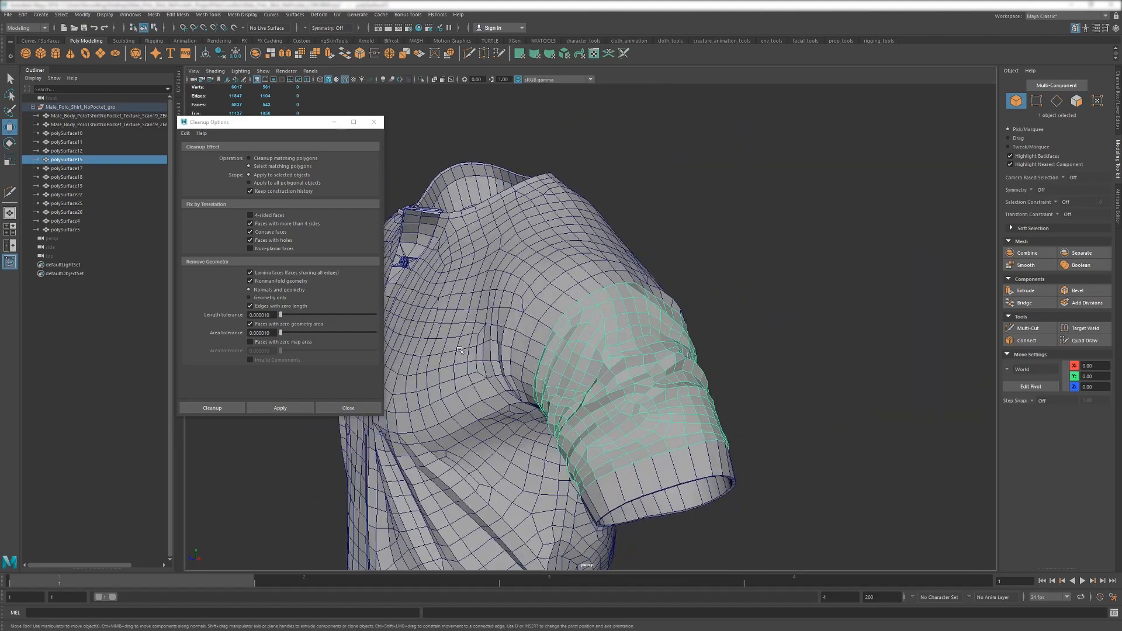
# Run Cleanup on the sleeve mesh to check for remaining problem faces, zoom to the flagged spot and return to object mode.
pyautogui.click(284, 406)
pyautogui.keyDown('alt'); pyautogui.moveTo(647, 394); pyautogui.dragTo(653, 363); pyautogui.keyUp('alt')
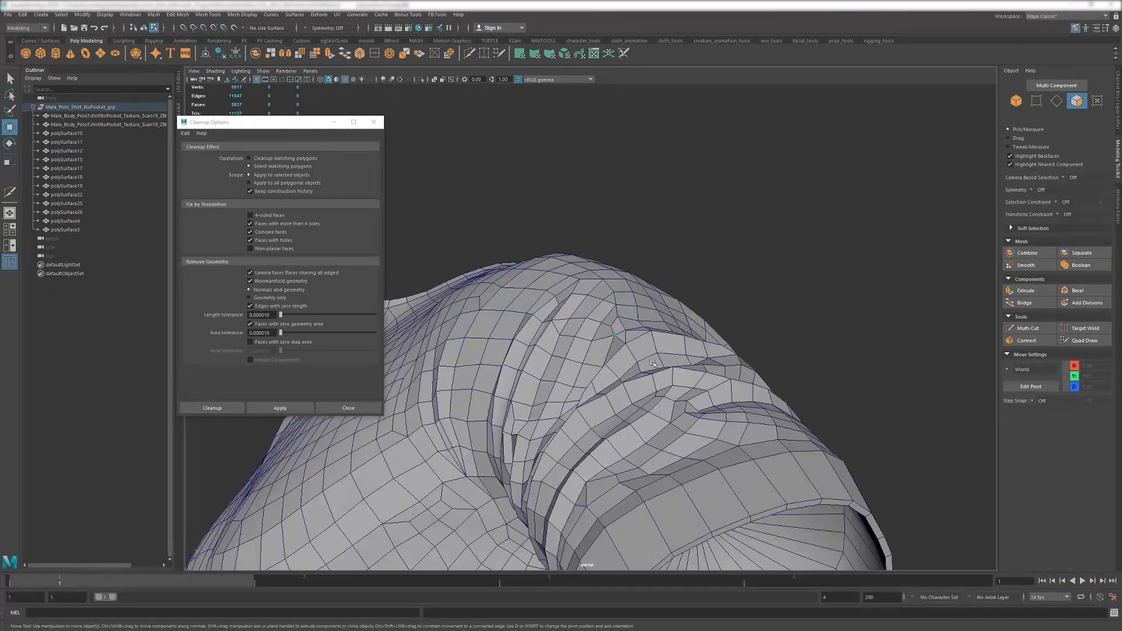
pyautogui.scroll(10, 653, 363)
pyautogui.press('F8')
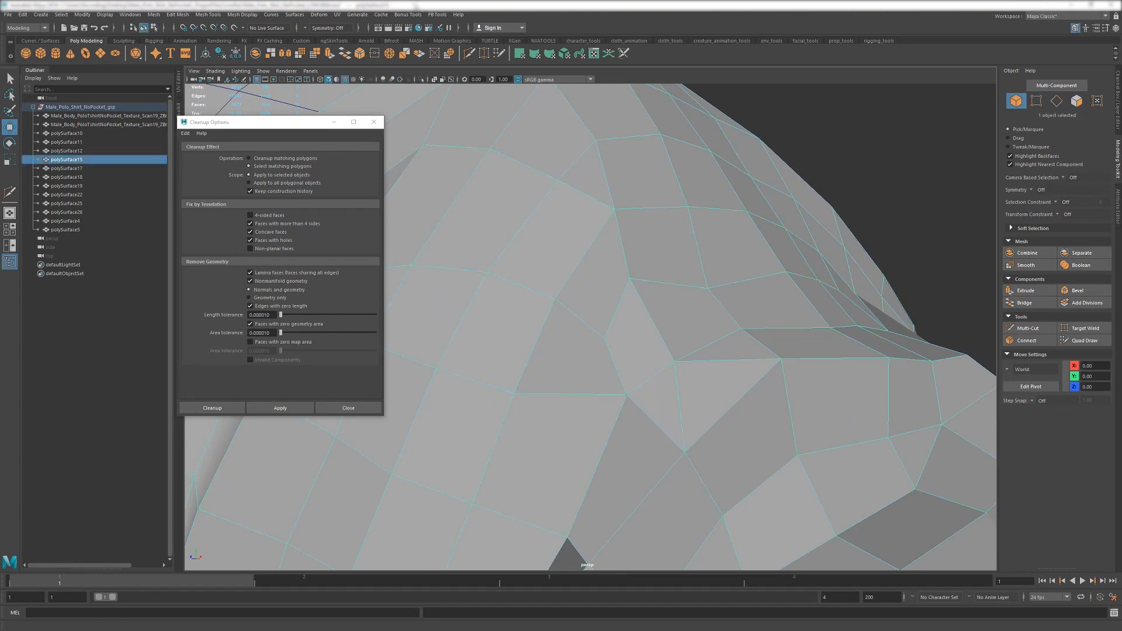
# Apply Automatic UV mapping to the selected sleeve mesh.
pyautogui.click(337, 14)
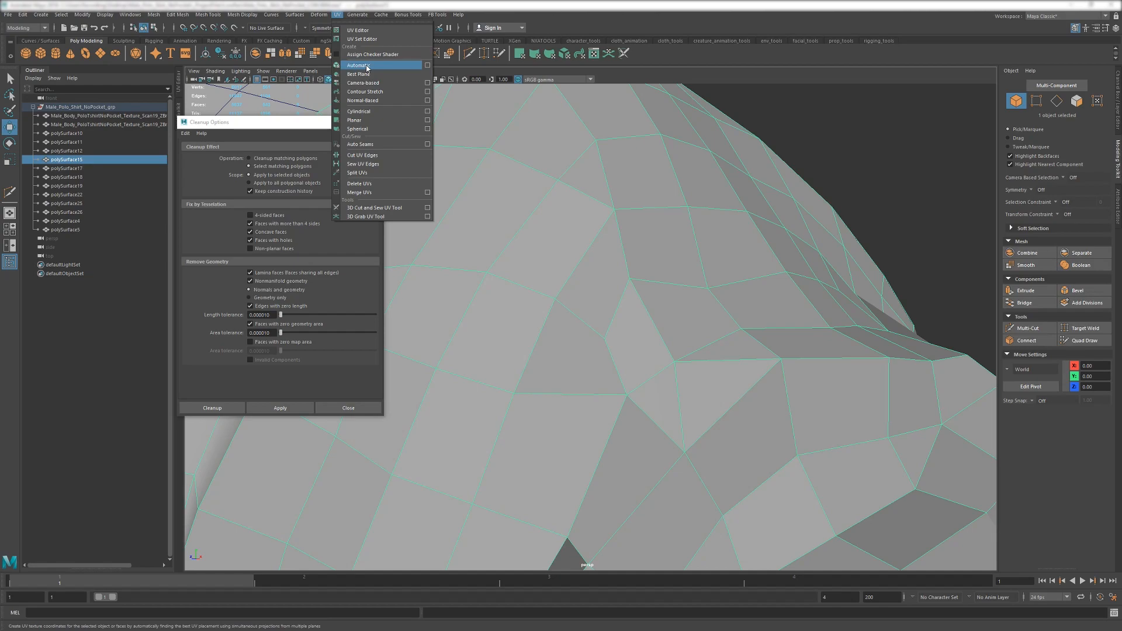
pyautogui.click(358, 65)
pyautogui.scroll(-10, 672, 282)
pyautogui.keyDown('alt'); pyautogui.moveTo(631, 273); pyautogui.dragTo(646, 310); pyautogui.keyUp('alt')
pyautogui.scroll(6, 646, 310)
pyautogui.press('w')
pyautogui.moveTo(649, 318); pyautogui.dragTo(561, 229, button='right')
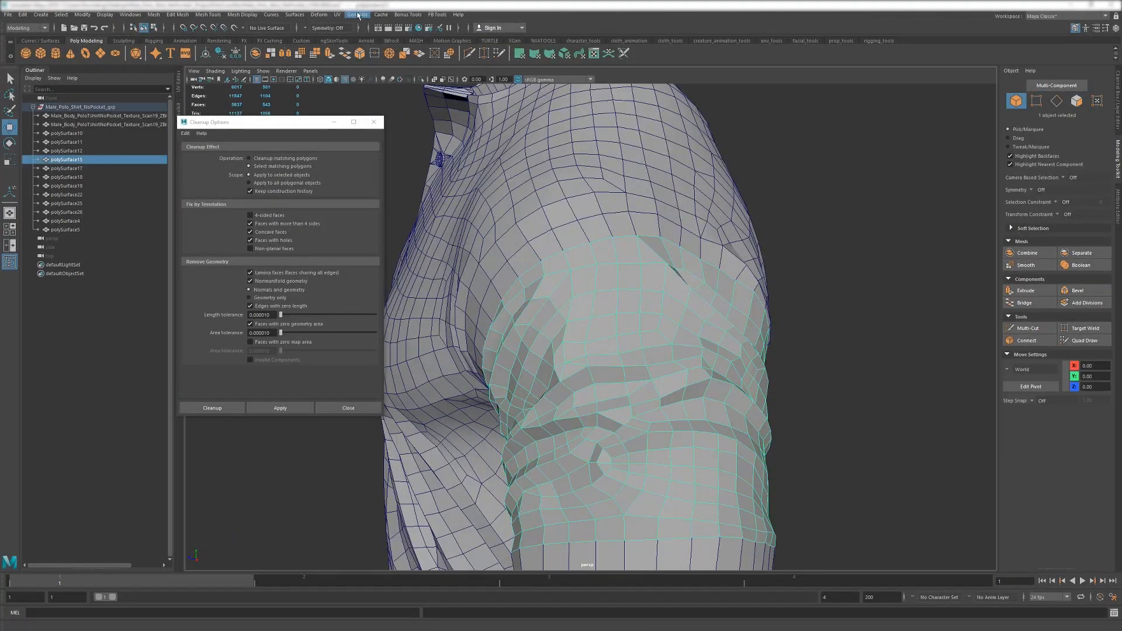
# Open the UV Editor for the sleeve mesh and move the Cleanup Options window clear of the 3D view.
pyautogui.click(338, 14)
pyautogui.click(357, 31)
pyautogui.moveTo(278, 128); pyautogui.dragTo(121, 199)
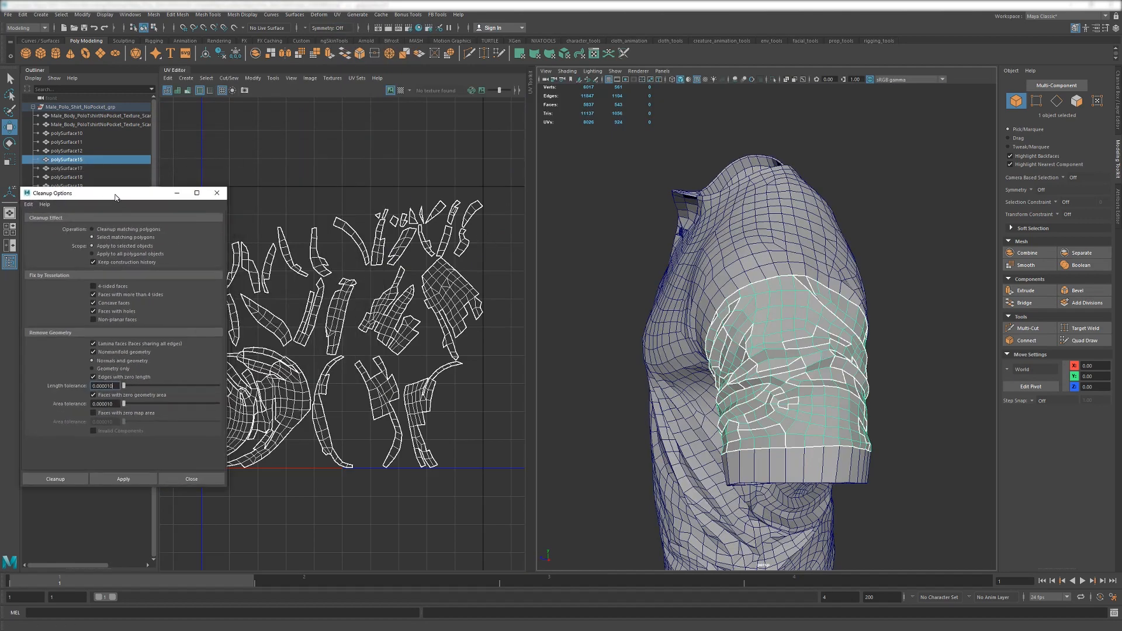
# Examine the vertices and faces around the sleeve's upper fold and their UV shells, then return to object mode.
pyautogui.moveTo(850, 364); pyautogui.dragTo(783, 350, button='right')
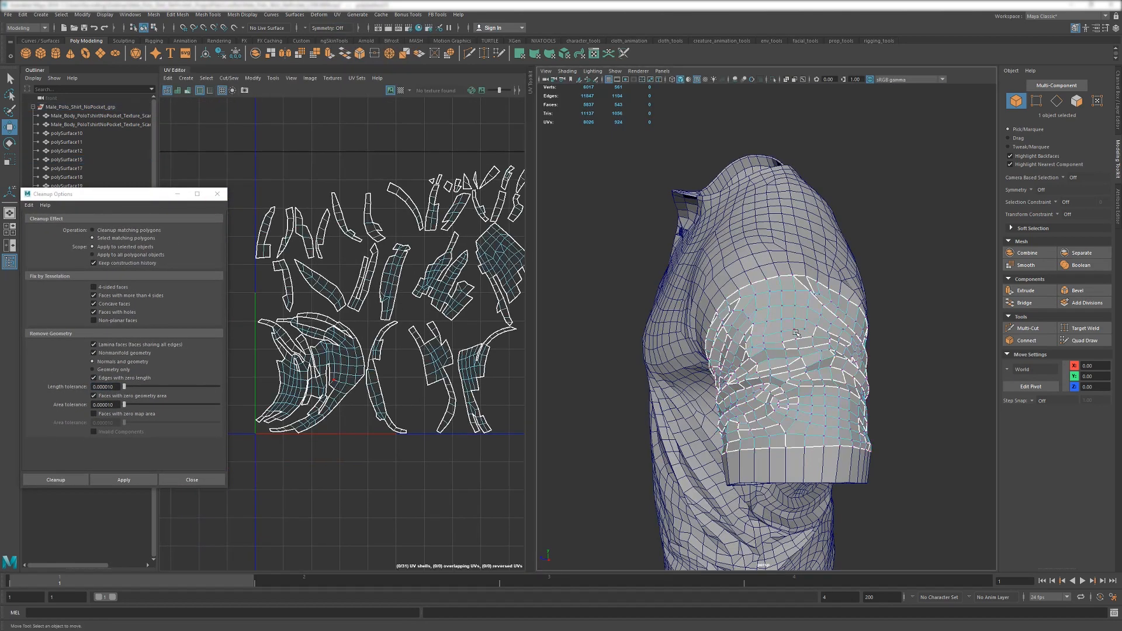
pyautogui.scroll(6, 775, 332)
pyautogui.keyDown('alt'); pyautogui.moveTo(694, 323); pyautogui.dragTo(739, 309); pyautogui.keyUp('alt')
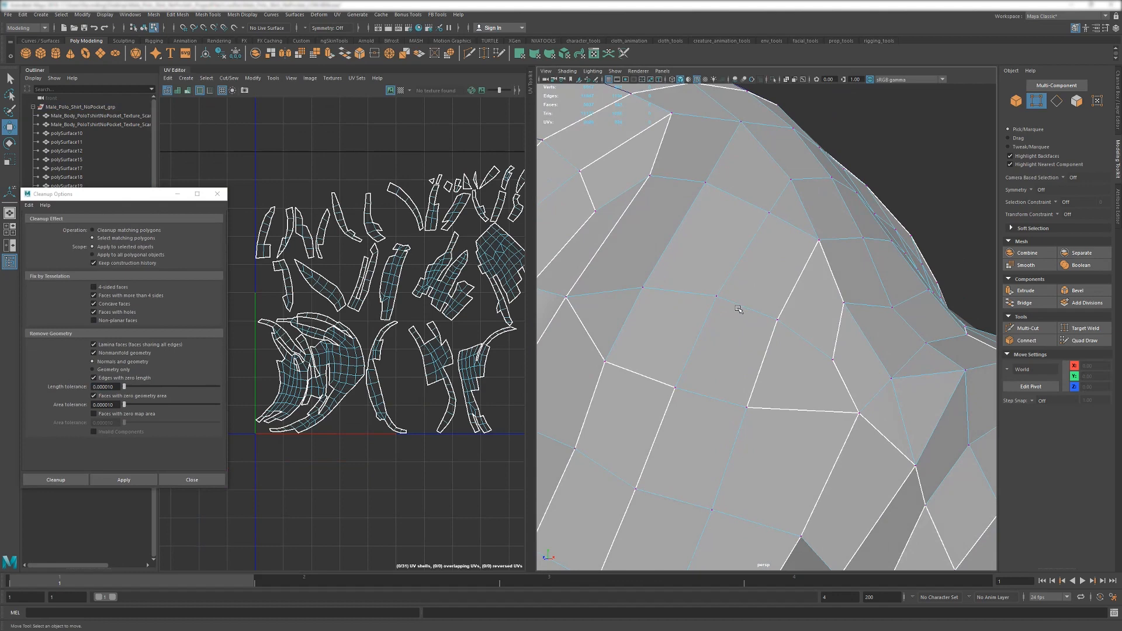
pyautogui.click(860, 413)
pyautogui.keyDown('alt'); pyautogui.moveTo(861, 416); pyautogui.dragTo(812, 370, button='middle'); pyautogui.keyUp('alt')
pyautogui.press('F11')
pyautogui.click(766, 331)
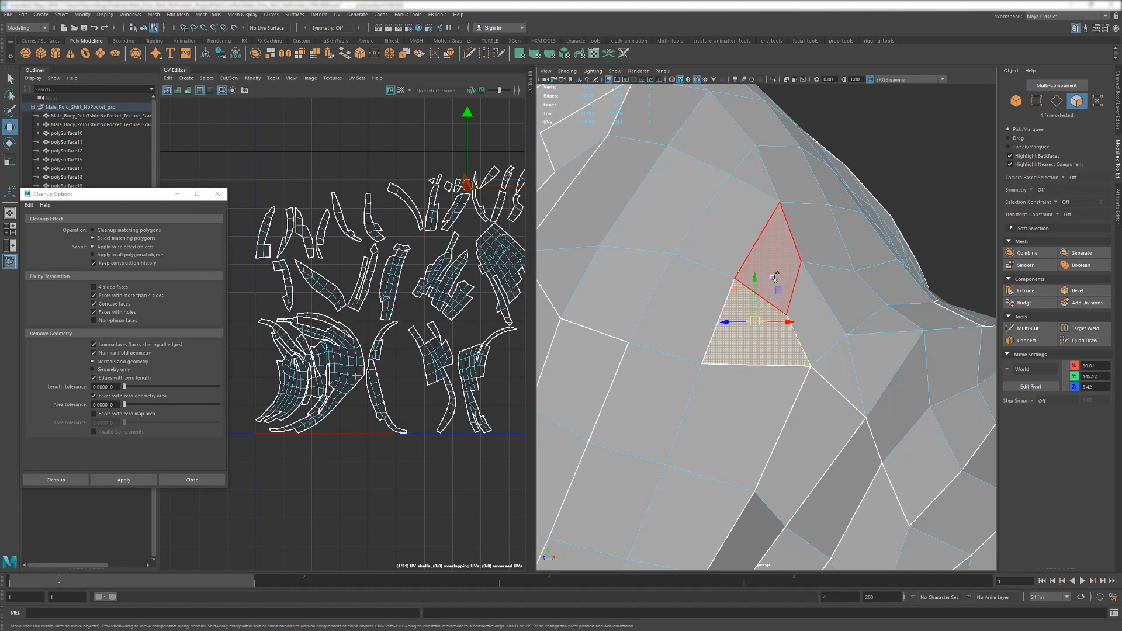
pyautogui.scroll(5, 479, 164)
pyautogui.keyDown('alt'); pyautogui.moveTo(479, 164); pyautogui.dragTo(442, 189, button='middle'); pyautogui.keyUp('alt')
pyautogui.click(821, 405)
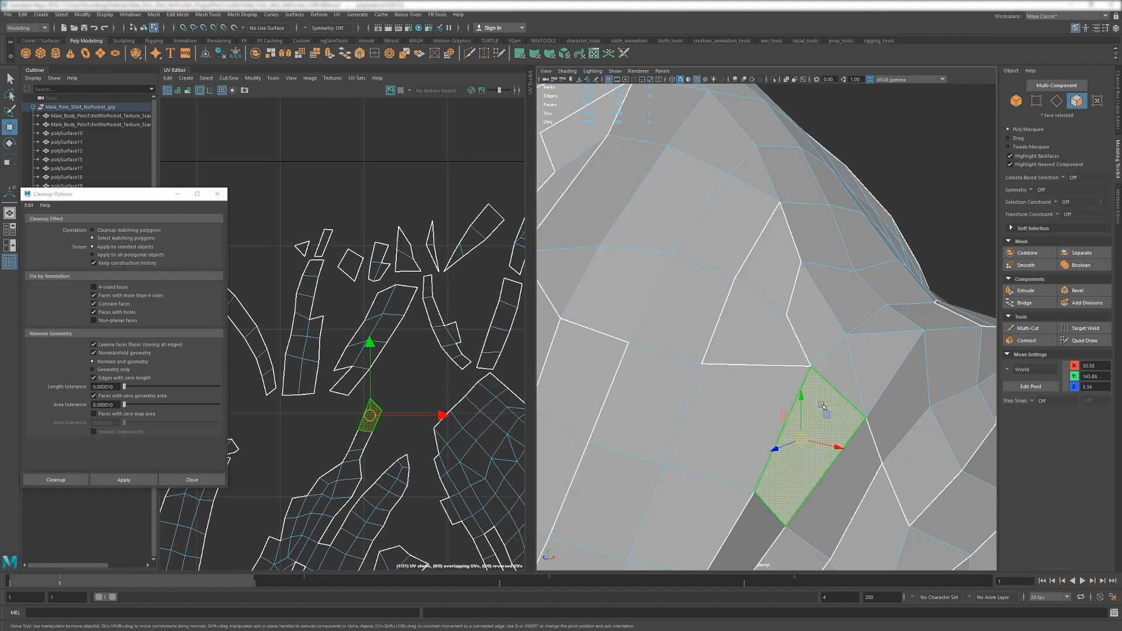
pyautogui.press('F9')
pyautogui.press('F8')
pyautogui.scroll(-8, 835, 352)
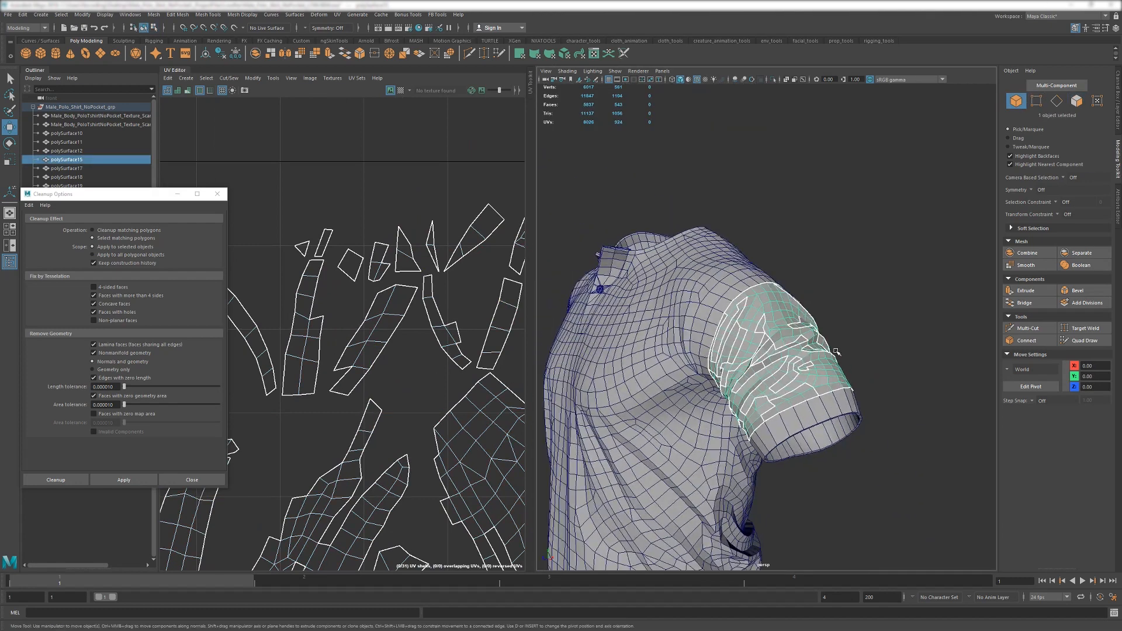
# Run Cleanup on the sleeve mesh and examine the flagged point in its UV layout.
pyautogui.scroll(4, 837, 352)
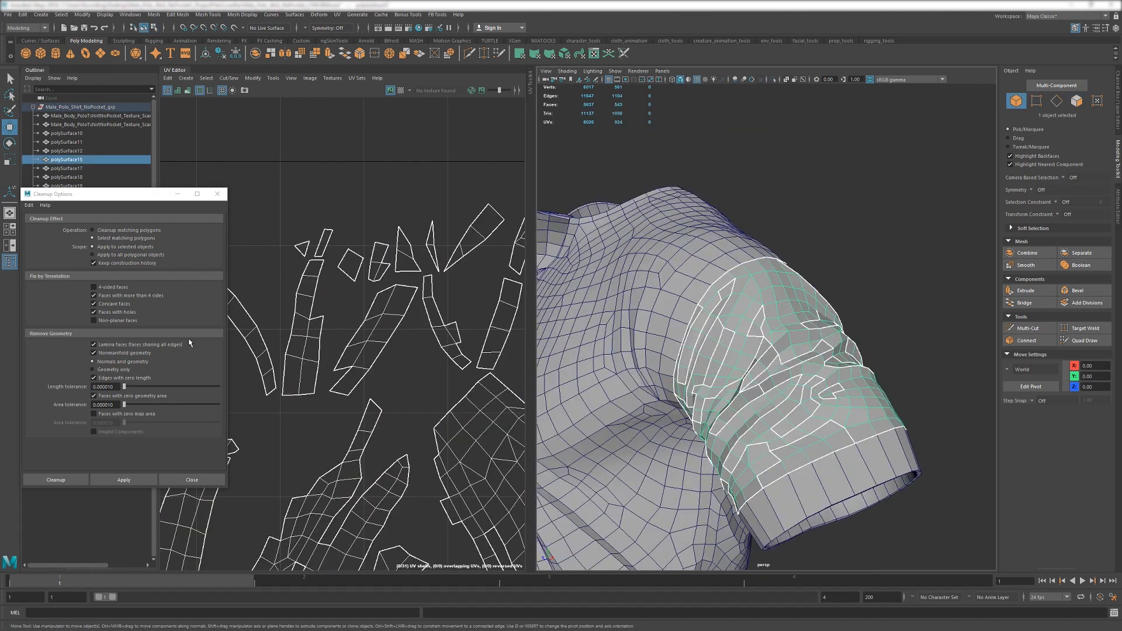
pyautogui.click(99, 481)
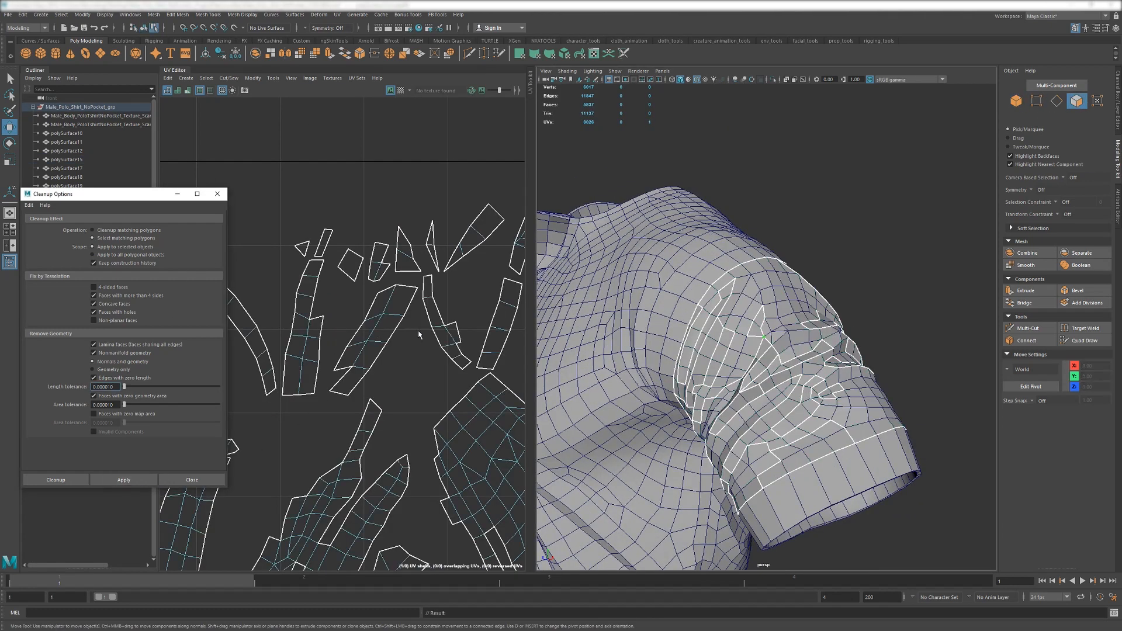
pyautogui.scroll(8, 353, 337)
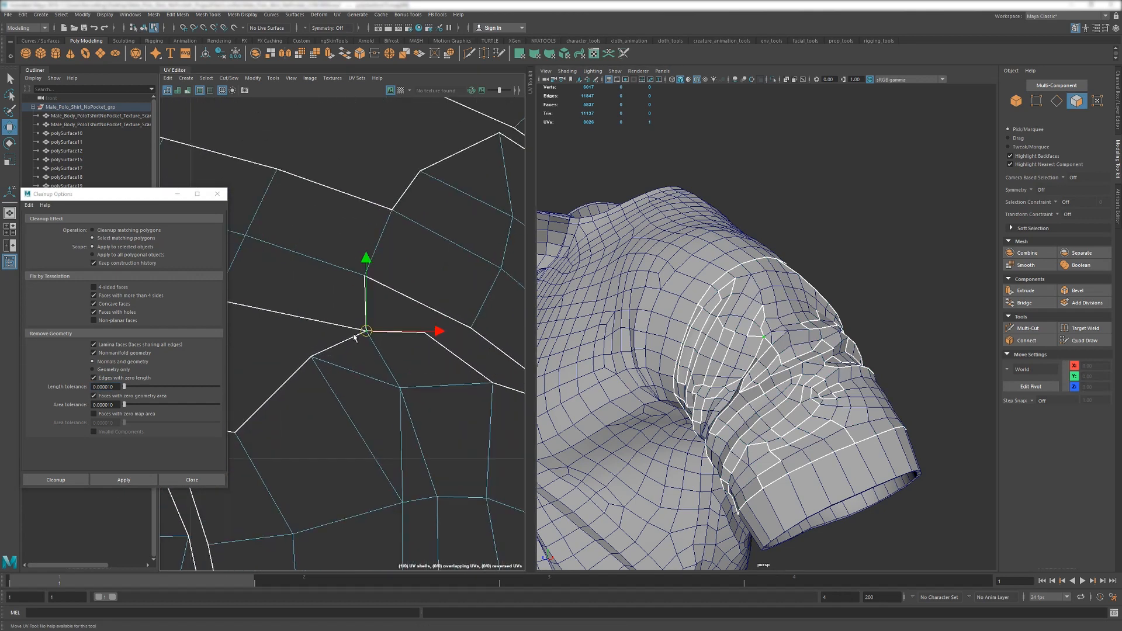
pyautogui.scroll(2, 353, 338)
pyautogui.moveTo(342, 310); pyautogui.dragTo(373, 346)
pyautogui.scroll(-5, 338, 354)
pyautogui.scroll(4, 336, 353)
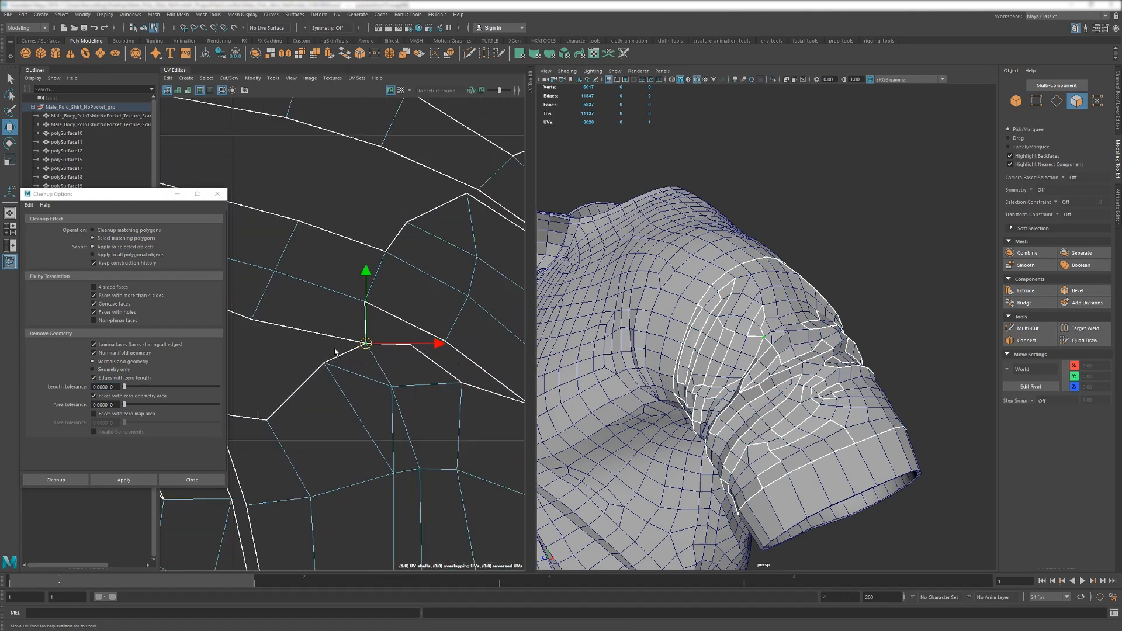
pyautogui.keyDown('alt'); pyautogui.moveTo(371, 327); pyautogui.dragTo(434, 379, button='middle'); pyautogui.keyUp('alt')
pyautogui.scroll(2, 405, 348)
pyautogui.scroll(-3, 444, 397)
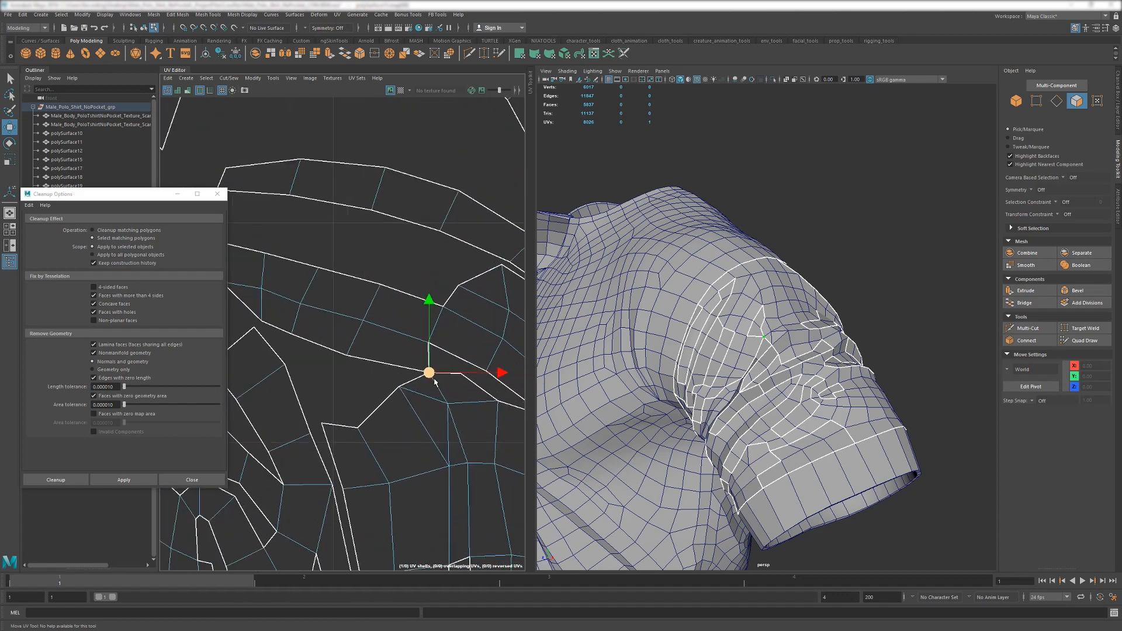
pyautogui.scroll(4, 432, 380)
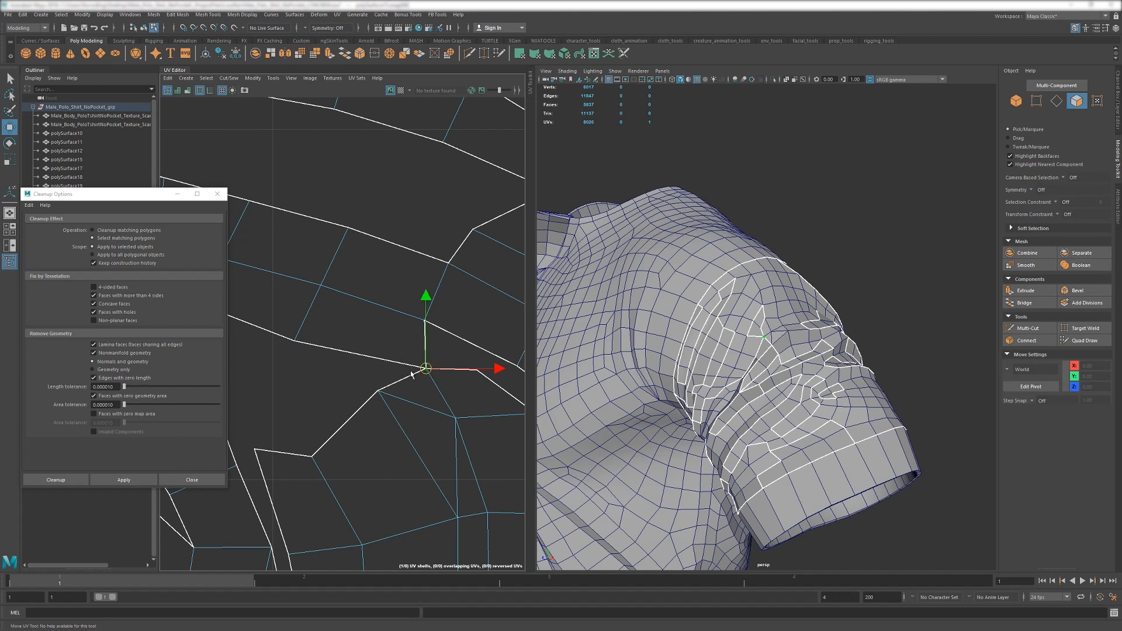
# Rearrange the panels to show the UV Toolkit beside the UV Editor, expand Cut and Sew and cut the UVs at the flagged point.
pyautogui.click(529, 88)
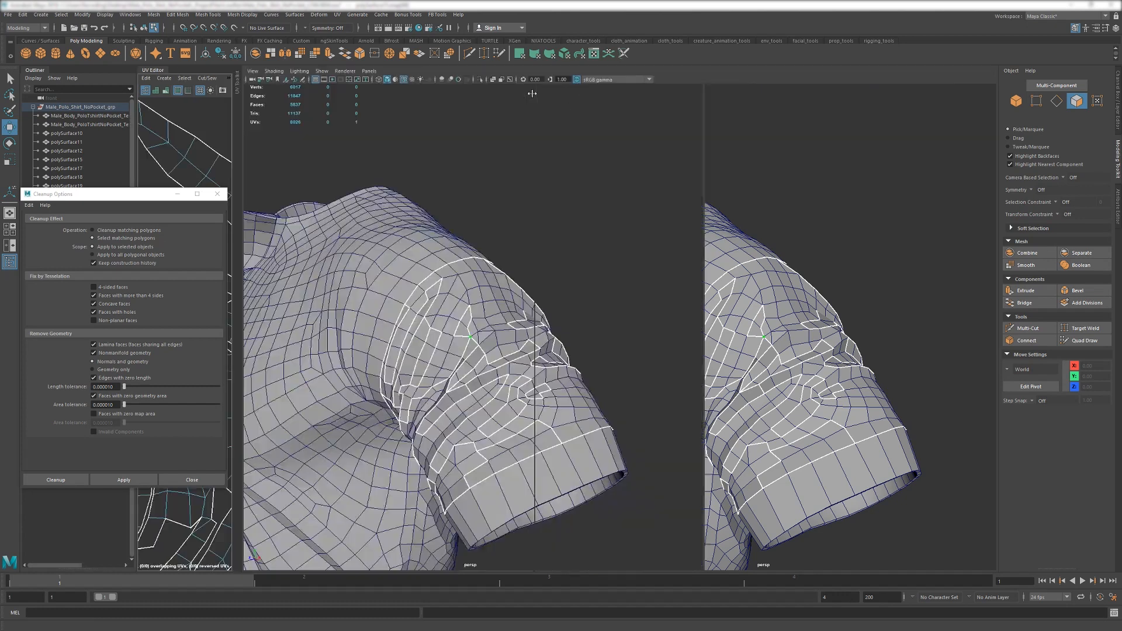
pyautogui.click(238, 90)
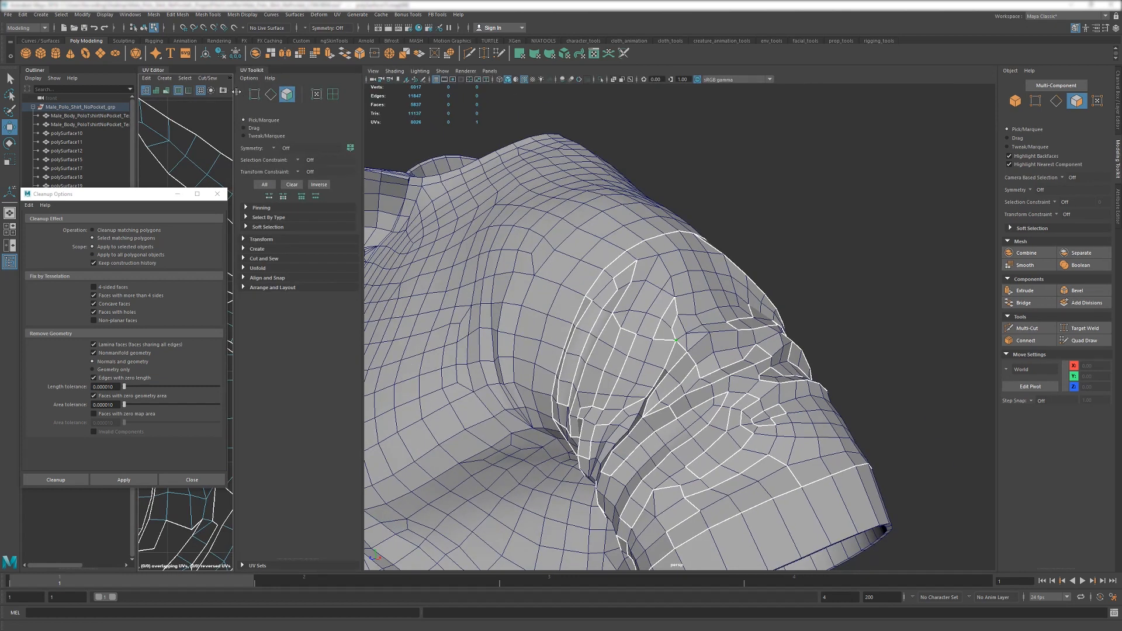
pyautogui.moveTo(236, 91); pyautogui.dragTo(457, 91)
pyautogui.click(490, 259)
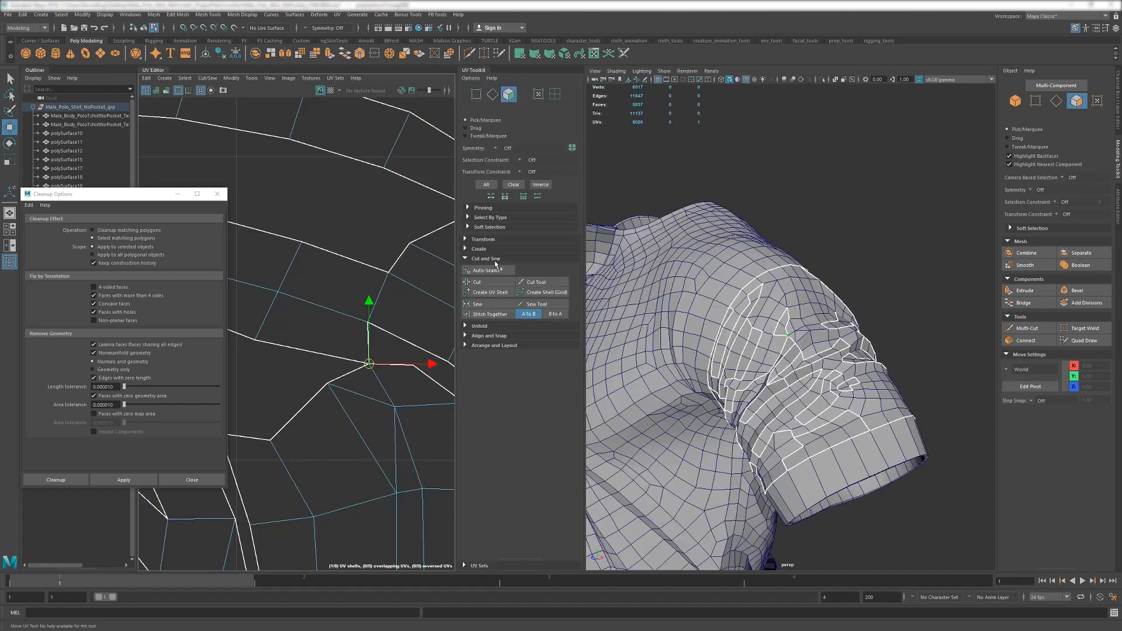
pyautogui.click(489, 282)
# Return to object mode, frame the whole shirt, select the Male_Polo_Shirt_NoPocket_grp group and run Cleanup on it.
pyautogui.press('F8')
pyautogui.scroll(-8, 669, 313)
pyautogui.click(672, 263)
pyautogui.keyDown('alt'); pyautogui.moveTo(684, 309); pyautogui.dragTo(738, 307); pyautogui.keyUp('alt')
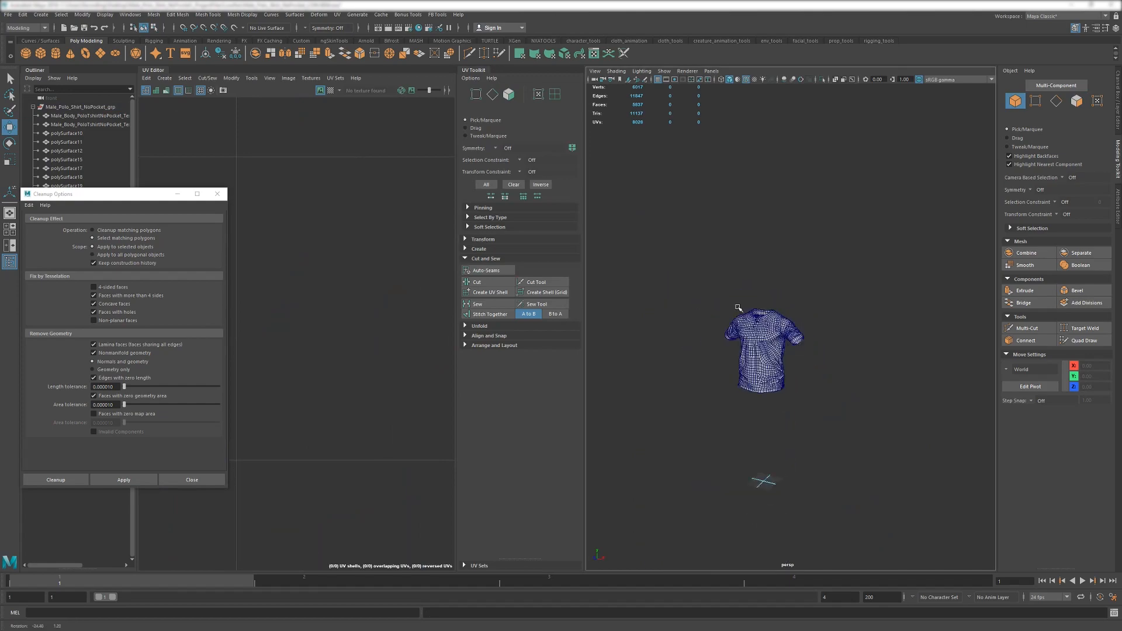
pyautogui.press('f')
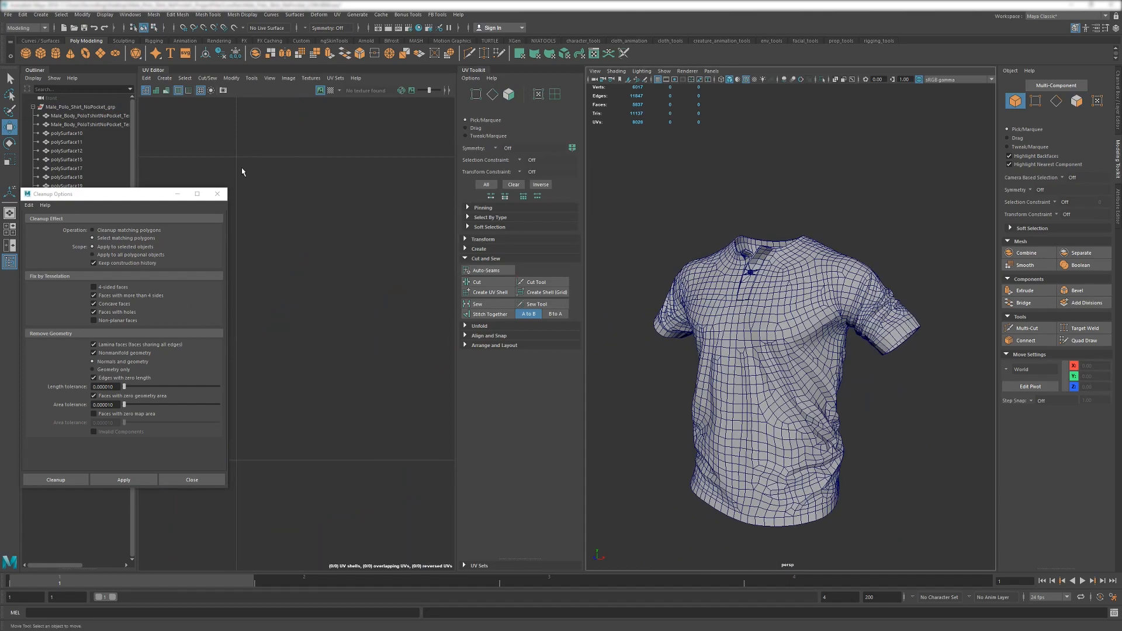
pyautogui.click(80, 107)
pyautogui.click(123, 479)
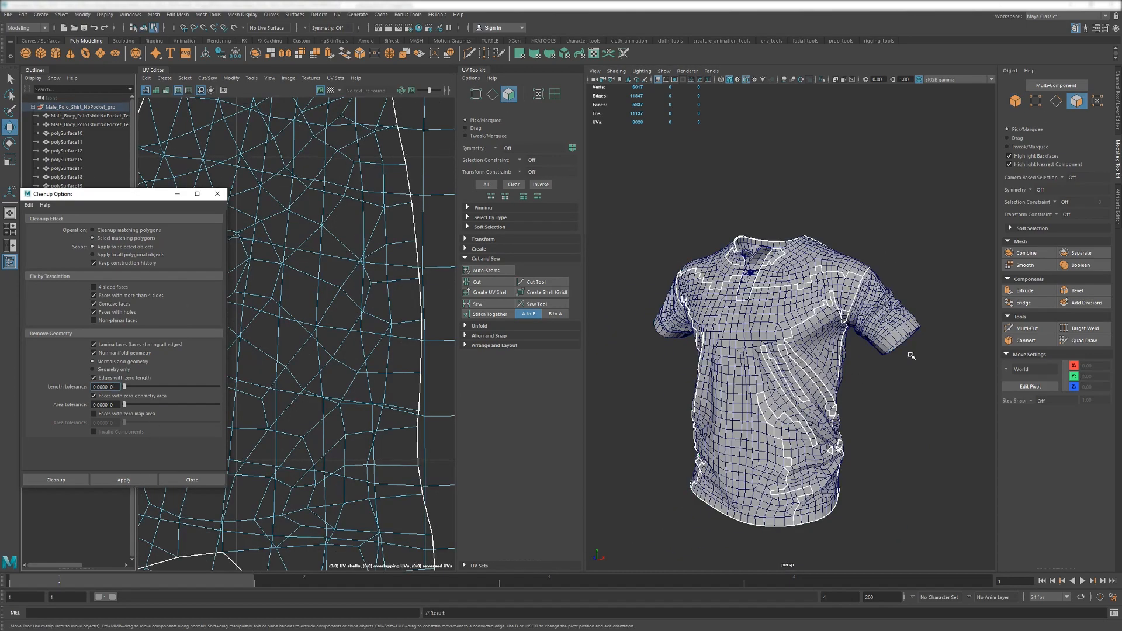
pyautogui.keyDown('alt'); pyautogui.moveTo(911, 355); pyautogui.dragTo(760, 298); pyautogui.keyUp('alt')
pyautogui.click(123, 480)
pyautogui.keyDown('alt'); pyautogui.moveTo(824, 444); pyautogui.dragTo(900, 444); pyautogui.keyUp('alt')
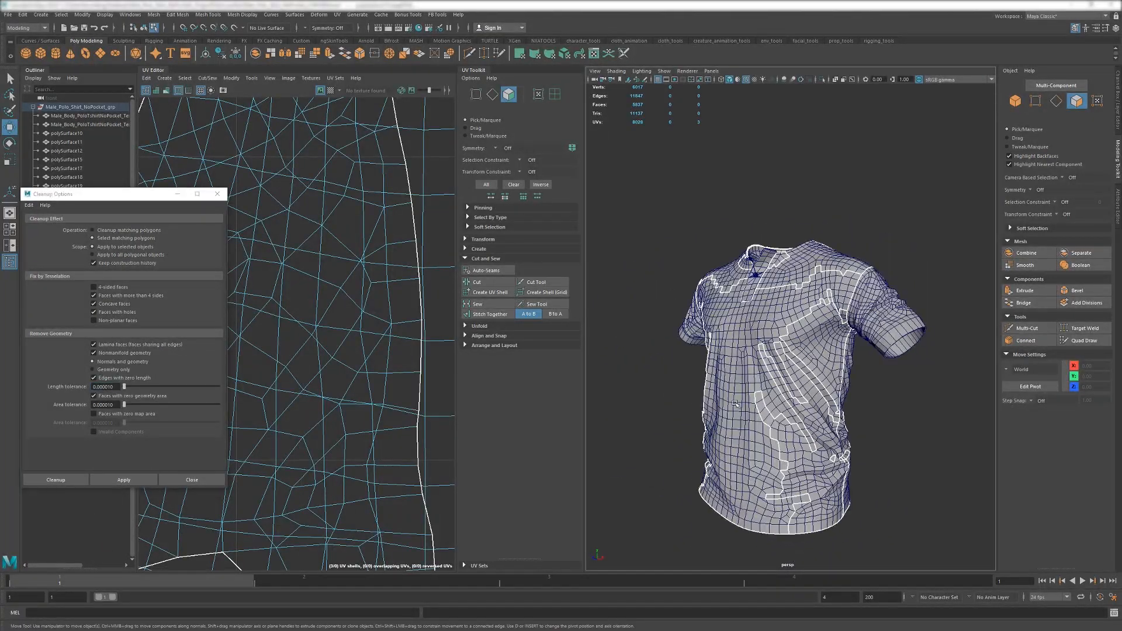
# Deselect everything in object mode, then close the Cleanup Options window and the UV Editor.
pyautogui.press('F8')
pyautogui.click(911, 444)
pyautogui.keyDown('alt'); pyautogui.moveTo(830, 409); pyautogui.dragTo(911, 409); pyautogui.keyUp('alt')
pyautogui.click(216, 193)
pyautogui.scroll(2, 701, 304)
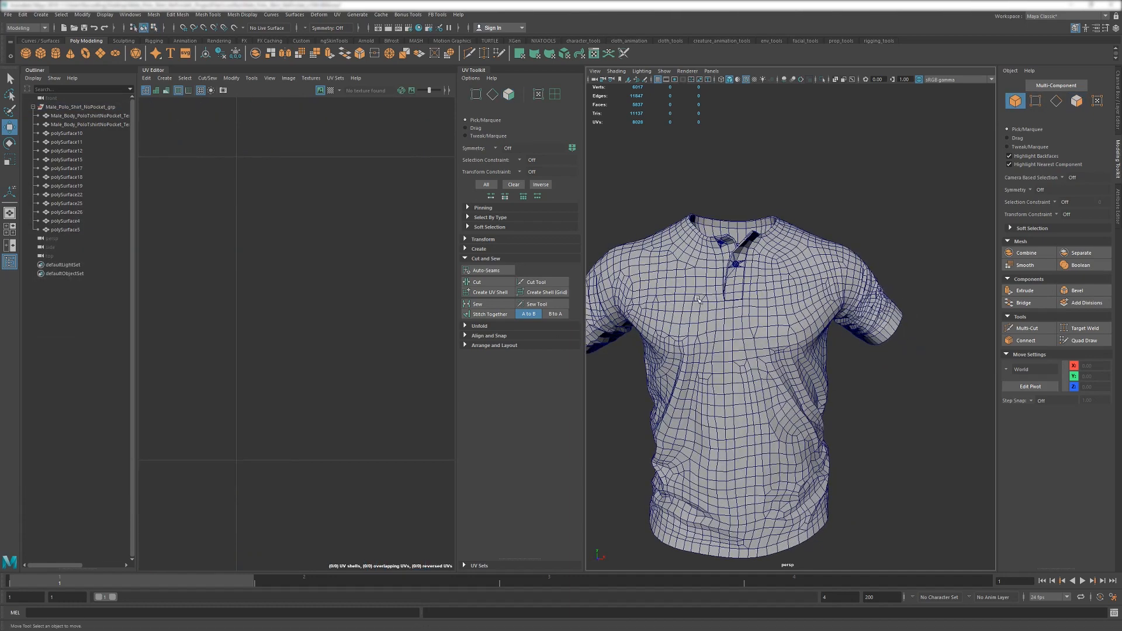
pyautogui.click(152, 69)
pyautogui.click(155, 70)
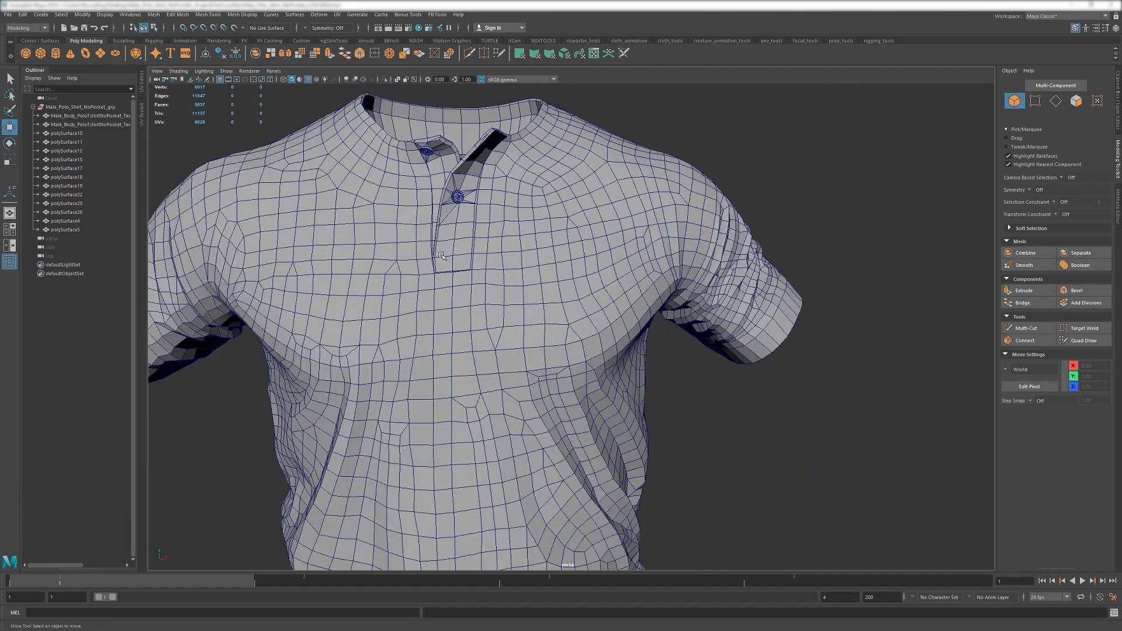
# Select the shirt's front body mesh and view it from the side.
pyautogui.scroll(-3, 567, 344)
pyautogui.moveTo(514, 246)
pyautogui.keyDown('alt'); pyautogui.mouseDown()
pyautogui.moveTo(608, 240)
pyautogui.moveTo(532, 176)
pyautogui.moveTo(586, 165)
pyautogui.moveTo(691, 175)
pyautogui.moveTo(666, 200)
pyautogui.moveTo(529, 214)
pyautogui.moveTo(525, 246)
pyautogui.mouseUp(); pyautogui.keyUp('alt')
pyautogui.click(554, 220)
pyautogui.keyDown('alt'); pyautogui.moveTo(451, 257); pyautogui.dragTo(633, 261); pyautogui.keyUp('alt')
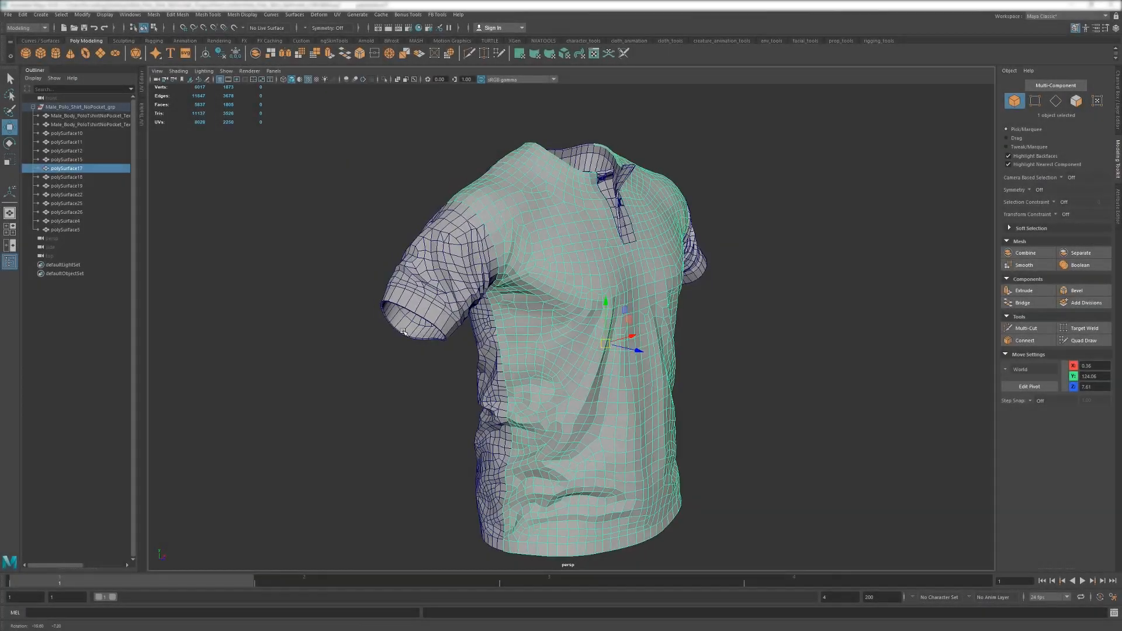
# Select the short sleeve mesh beside the cuff and show its layout in the UV Editor with the UV Toolkit.
pyautogui.keyDown('alt'); pyautogui.moveTo(526, 327); pyautogui.dragTo(422, 287); pyautogui.keyUp('alt')
pyautogui.click(395, 289)
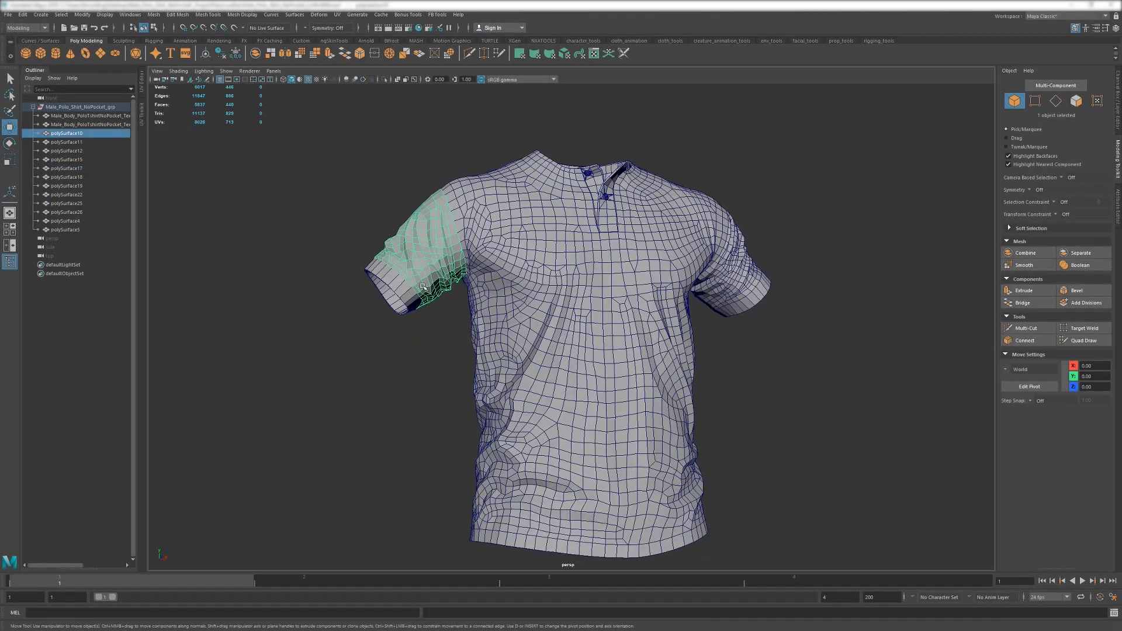
pyautogui.click(140, 81)
pyautogui.click(465, 87)
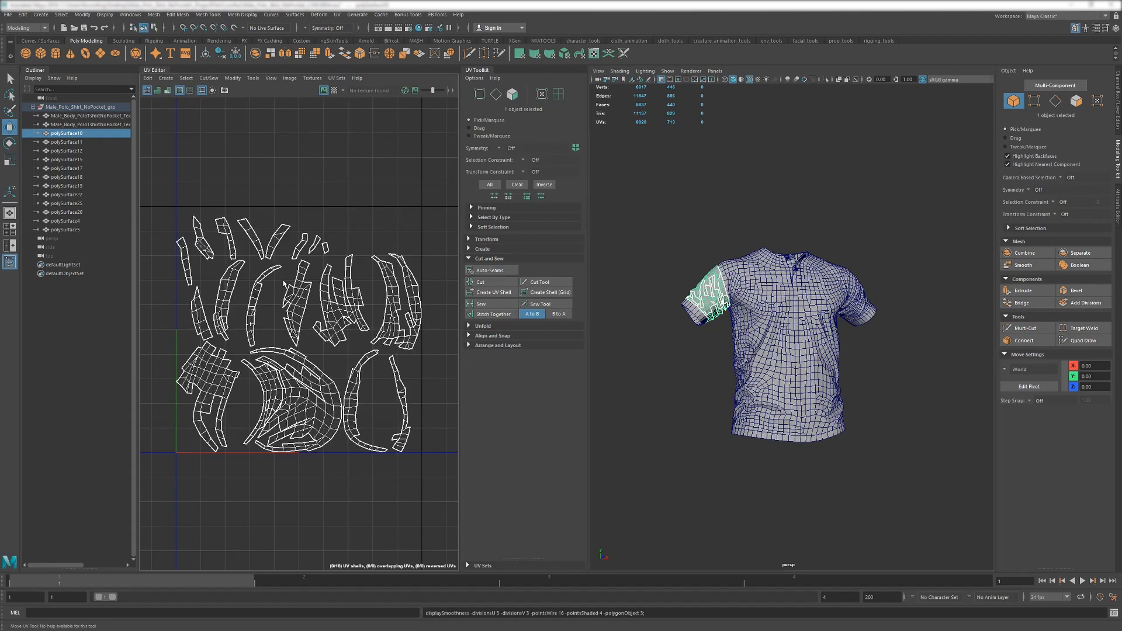
pyautogui.press('f')
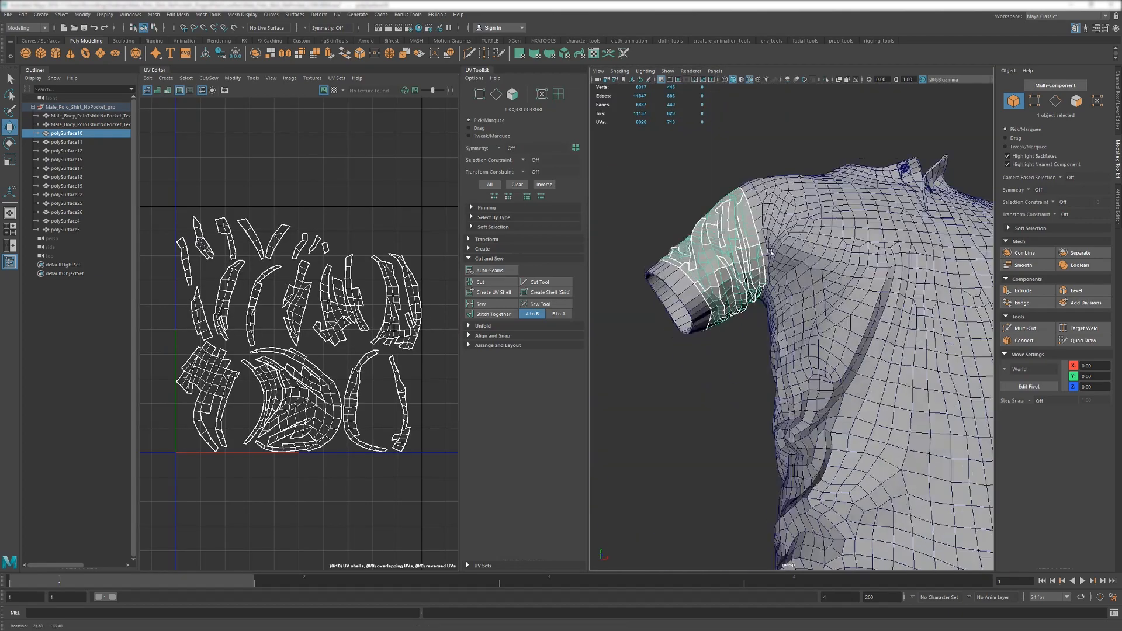
# Apply a planar UV projection to the selected sleeve from the UV Toolkit's Create and Unfold tool sets.
pyautogui.keyDown('alt'); pyautogui.moveTo(718, 214); pyautogui.dragTo(792, 277, button='middle'); pyautogui.keyUp('alt')
pyautogui.keyDown('alt'); pyautogui.moveTo(792, 277); pyautogui.dragTo(853, 277, button='right'); pyautogui.keyUp('alt')
pyautogui.press('f')
pyautogui.keyDown('alt'); pyautogui.moveTo(792, 277); pyautogui.dragTo(759, 252); pyautogui.keyUp('alt')
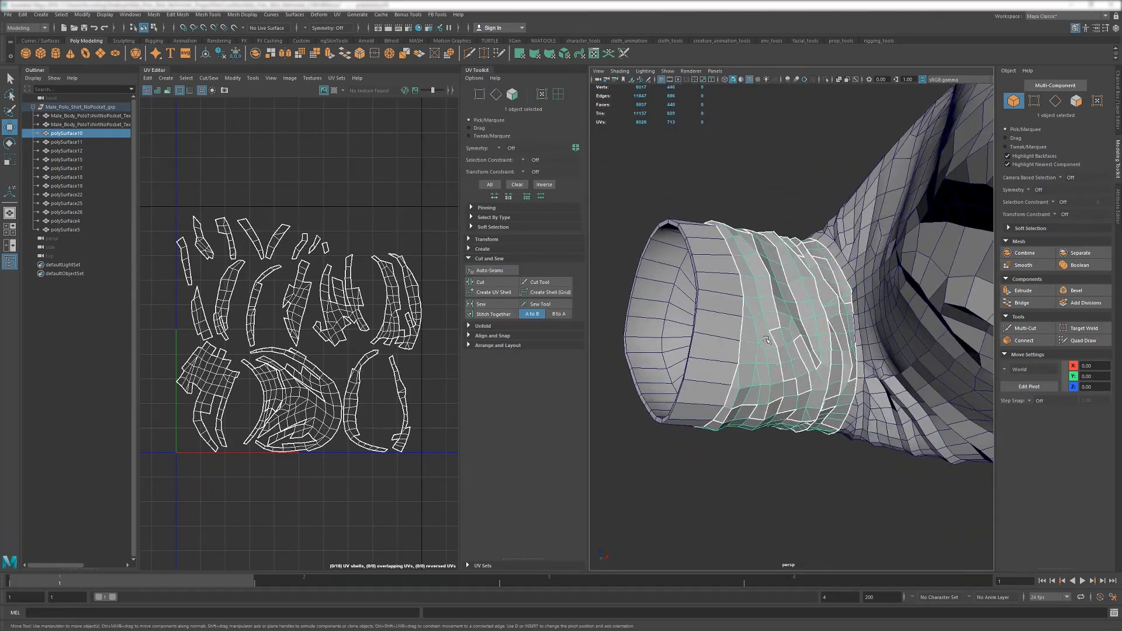
pyautogui.keyDown('alt'); pyautogui.moveTo(759, 252); pyautogui.dragTo(777, 251, button='right'); pyautogui.keyUp('alt')
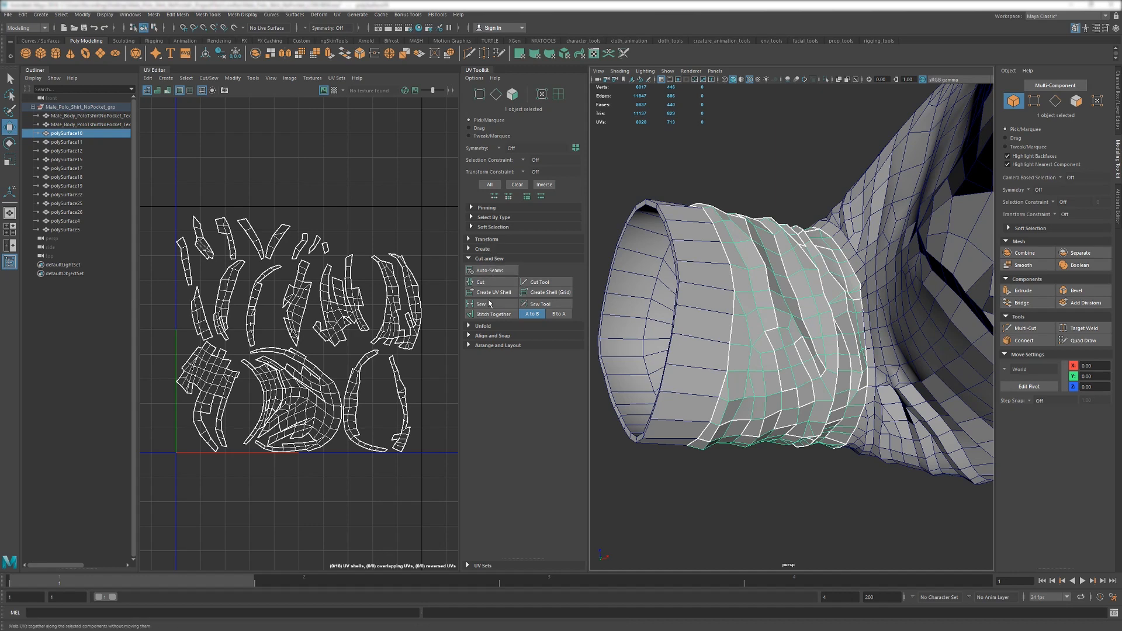
pyautogui.click(488, 326)
pyautogui.click(482, 249)
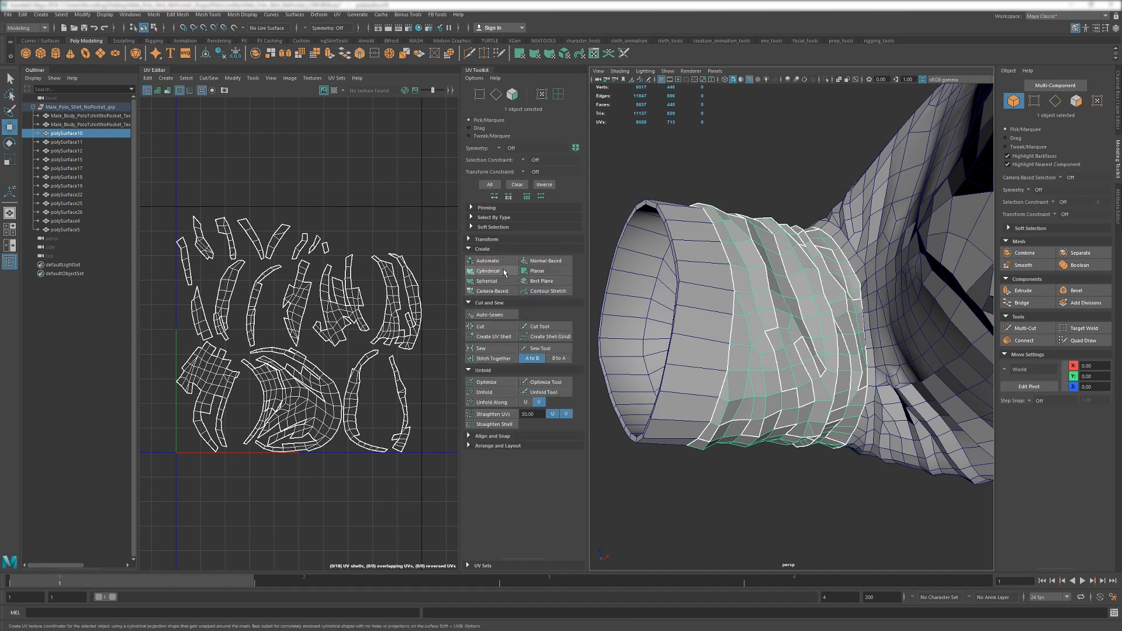
pyautogui.click(537, 270)
# In edge mode, select the line of edges running along the sleeve's underside from the cuff to the armhole.
pyautogui.press('F10')
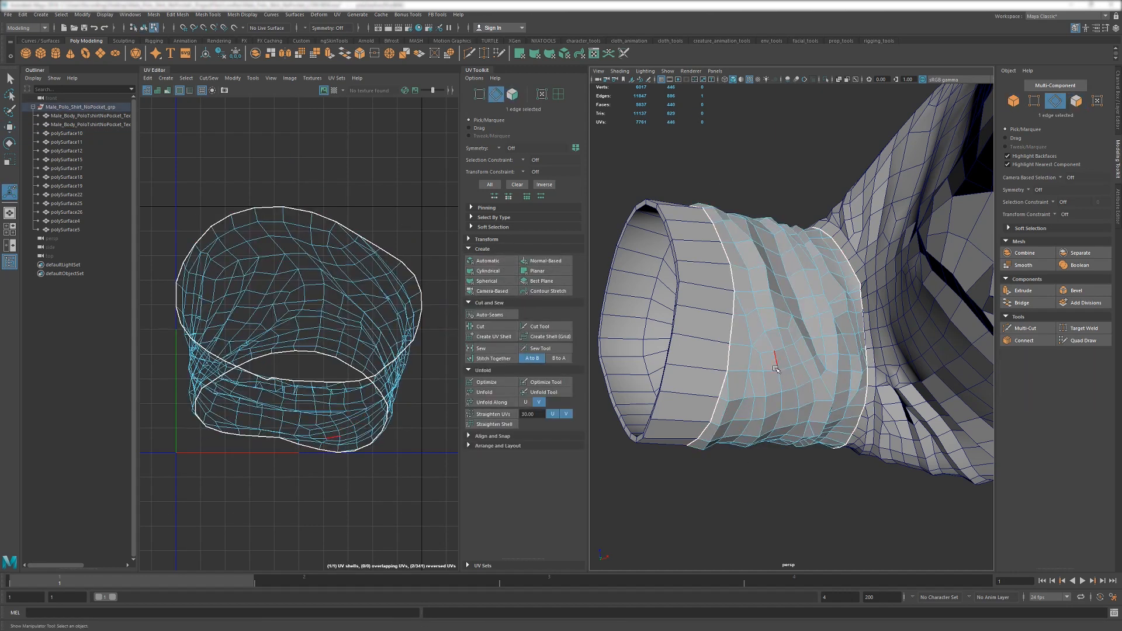
pyautogui.keyDown('alt'); pyautogui.moveTo(777, 365); pyautogui.dragTo(794, 404); pyautogui.keyUp('alt')
pyautogui.keyDown('alt'); pyautogui.moveTo(795, 404); pyautogui.dragTo(876, 286, button='right'); pyautogui.keyUp('alt')
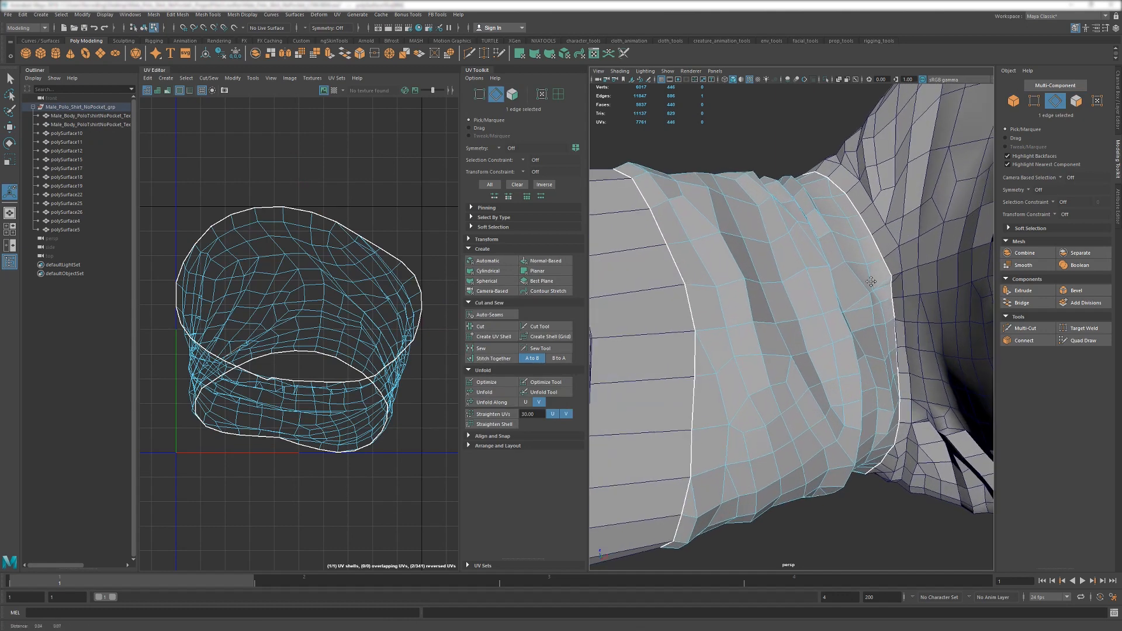
pyautogui.keyDown('alt'); pyautogui.moveTo(877, 286); pyautogui.dragTo(755, 355); pyautogui.keyUp('alt')
pyautogui.doubleClick(912, 295)
pyautogui.keyDown('shift'); pyautogui.doubleClick(844, 309); pyautogui.keyUp('shift')
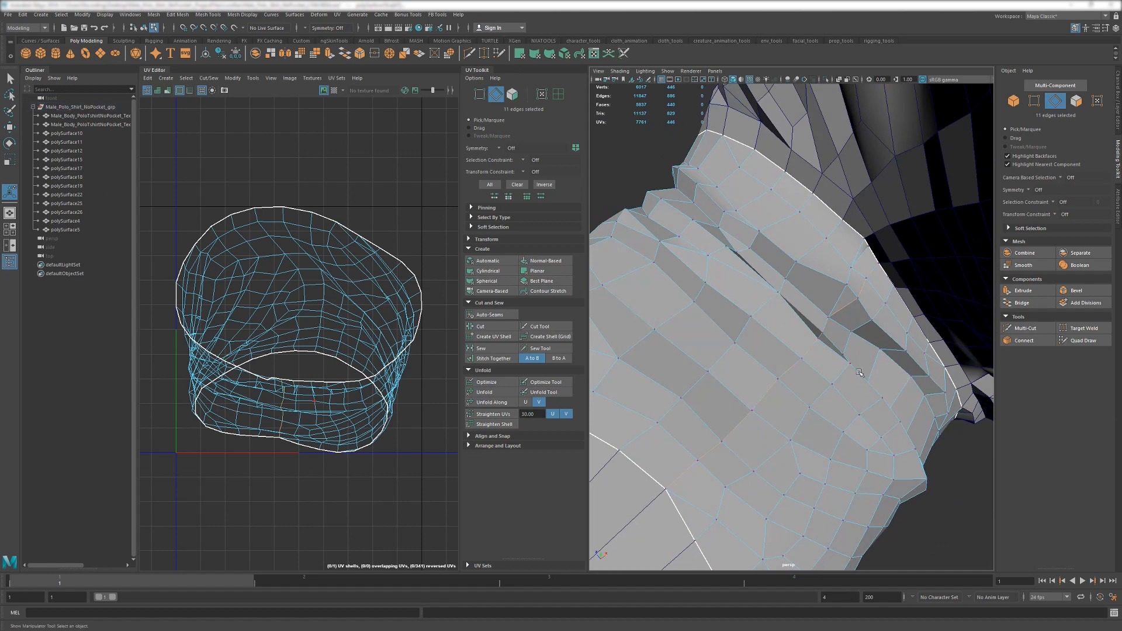
# Return to the whole sleeve object and import the high-poly merged cuff OBJ from the Baking project folder.
pyautogui.click(66, 133)
pyautogui.press('f')
pyautogui.keyDown('alt'); pyautogui.moveTo(767, 388); pyautogui.dragTo(723, 311); pyautogui.keyUp('alt')
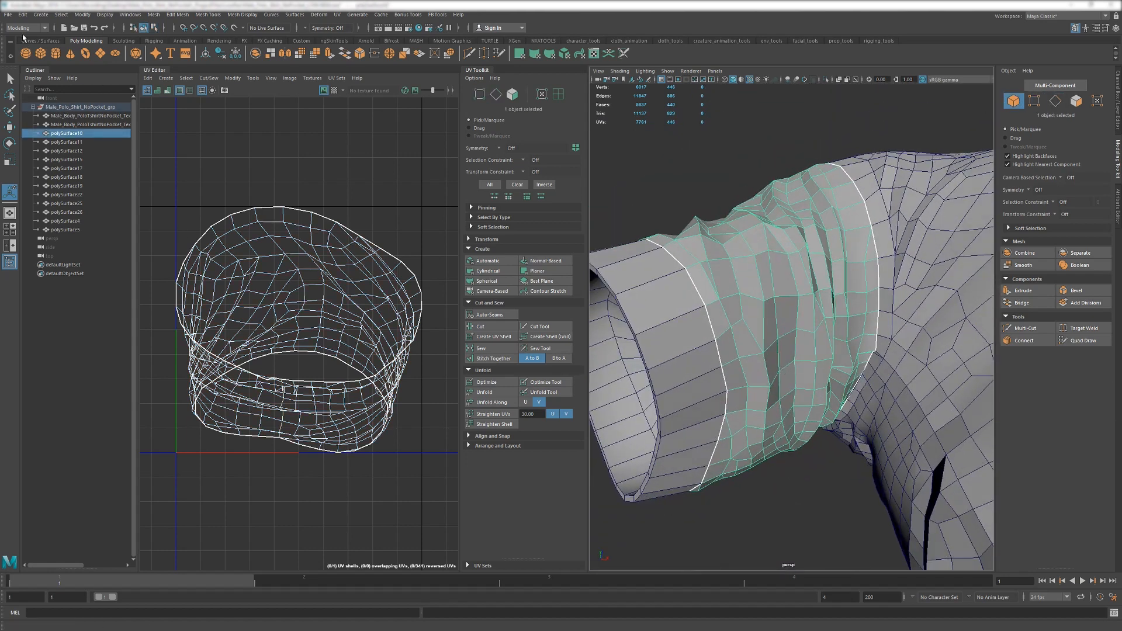
pyautogui.click(8, 14)
pyautogui.click(26, 111)
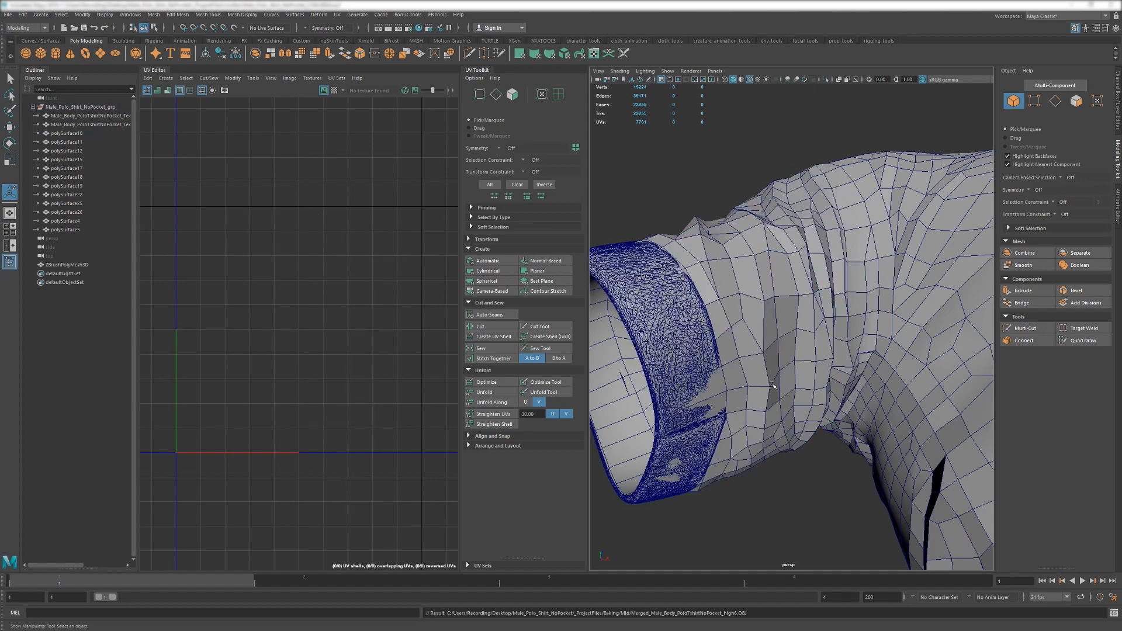
# Compare the imported high-poly cuff with the low-poly cuff and the adjoining sleeve seam position.
pyautogui.keyDown('alt'); pyautogui.moveTo(660, 403); pyautogui.dragTo(731, 426, button='right'); pyautogui.keyUp('alt')
pyautogui.keyDown('alt'); pyautogui.moveTo(605, 380); pyautogui.dragTo(721, 360, button='middle'); pyautogui.keyUp('alt')
pyautogui.click(765, 383)
pyautogui.press('f')
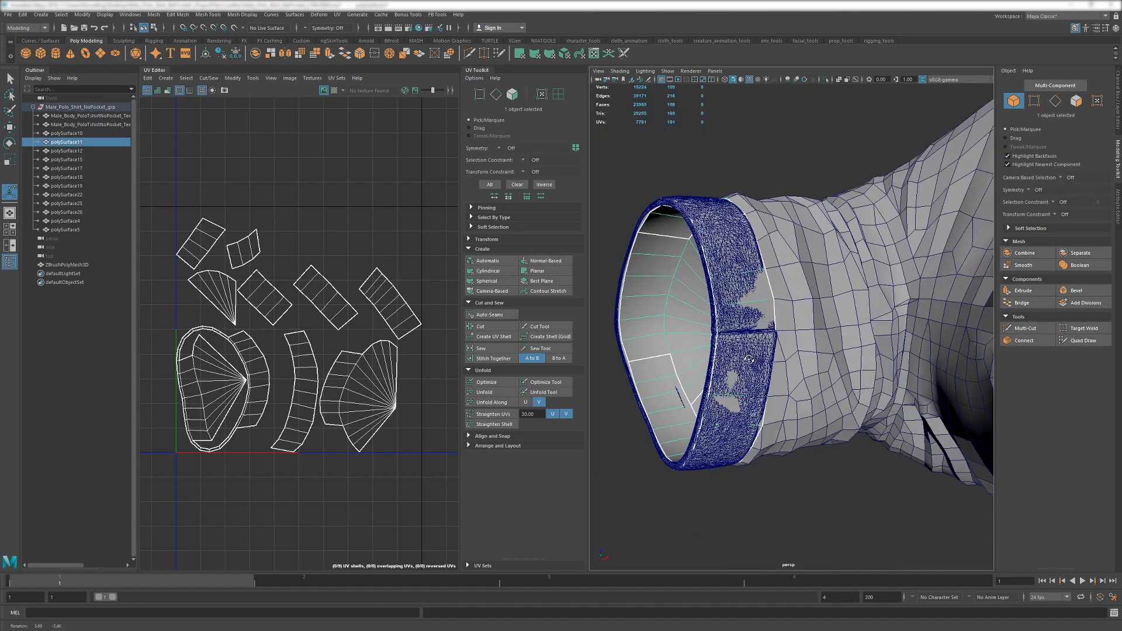
pyautogui.keyDown('alt'); pyautogui.moveTo(757, 365); pyautogui.dragTo(808, 338, button='right'); pyautogui.keyUp('alt')
pyautogui.click(813, 366)
pyautogui.press('f')
pyautogui.keyDown('alt'); pyautogui.moveTo(807, 338); pyautogui.dragTo(770, 346); pyautogui.keyUp('alt')
# Restore the sleeve's seam edge selection and swap the stray edges near the armhole for ones that reach its border.
pyautogui.press('w')
pyautogui.press('F8')
pyautogui.click(787, 273)
pyautogui.hotkey('ctrl', 'z')
pyautogui.hotkey('ctrl', 'z')
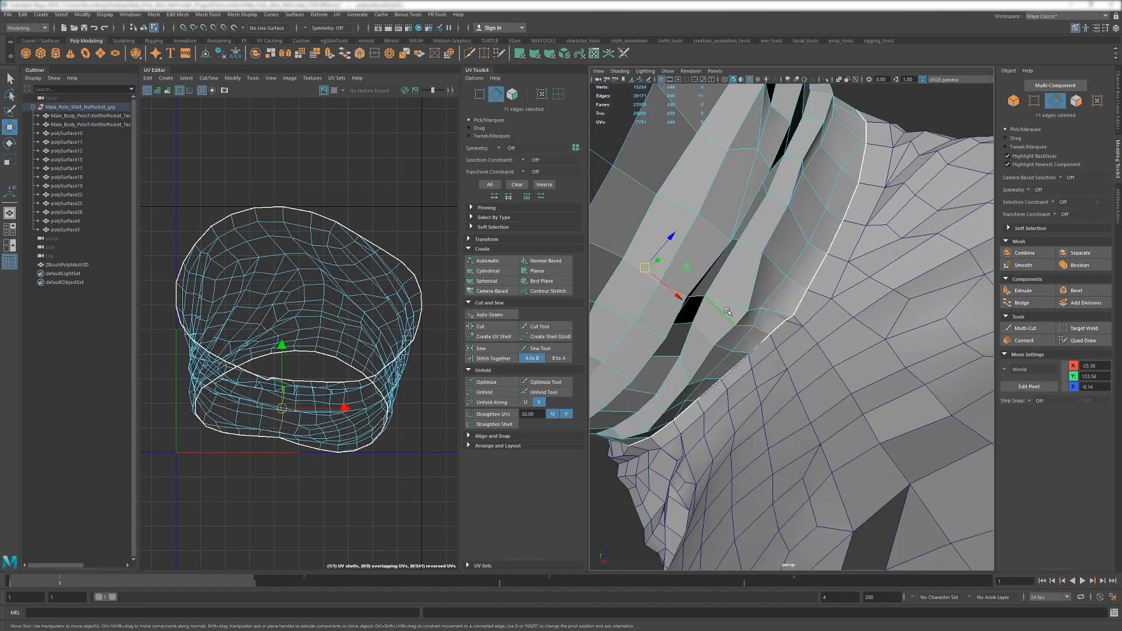
pyautogui.keyDown('ctrl'); pyautogui.click(757, 329); pyautogui.keyUp('ctrl')
pyautogui.keyDown('ctrl'); pyautogui.click(748, 325); pyautogui.keyUp('ctrl')
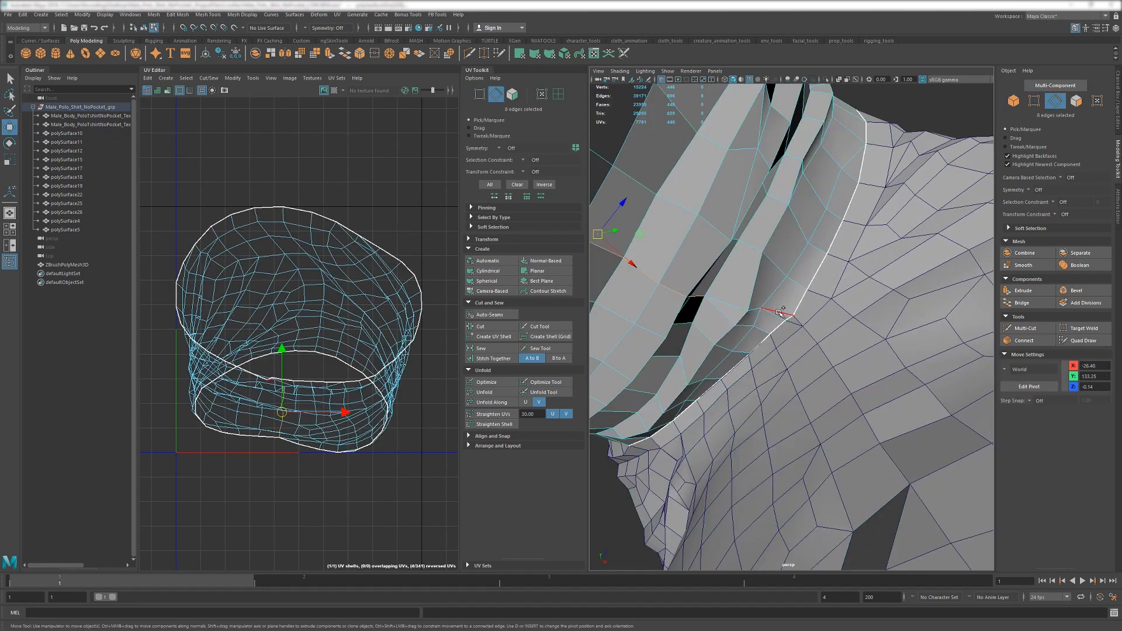
pyautogui.keyDown('shift'); pyautogui.click(782, 312); pyautogui.keyUp('shift')
pyautogui.keyDown('shift'); pyautogui.click(844, 397); pyautogui.keyUp('shift')
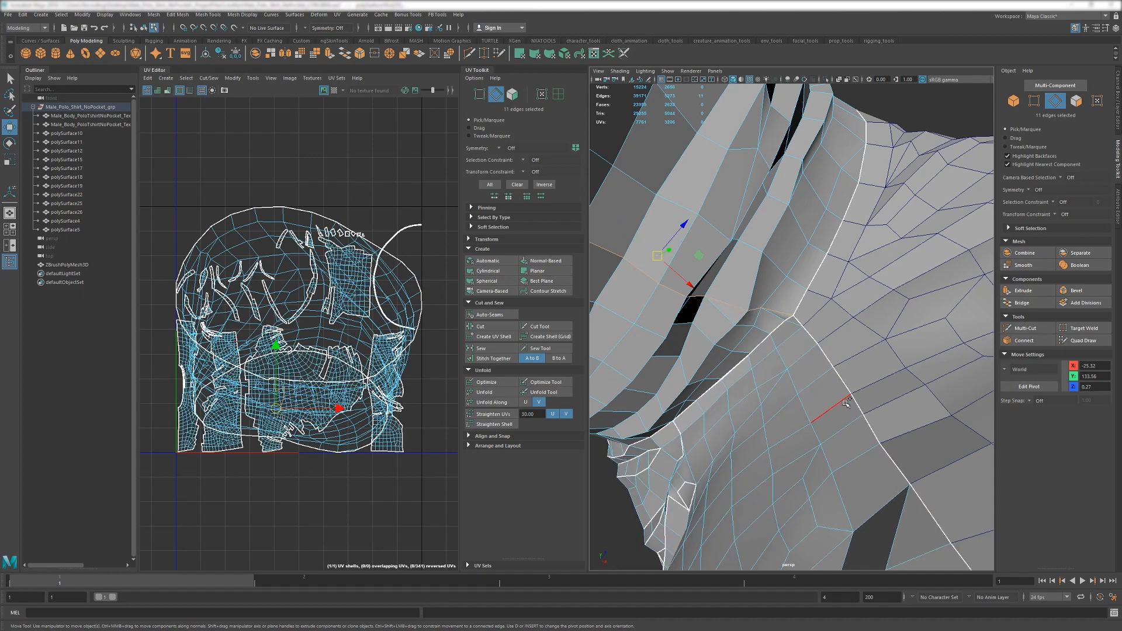
pyautogui.keyDown('alt'); pyautogui.moveTo(796, 459); pyautogui.dragTo(793, 357); pyautogui.keyUp('alt')
pyautogui.hotkey('ctrl', 'z')
# Check the selected seam from cuff to armhole and cut the sleeve's UVs along it.
pyautogui.keyDown('alt'); pyautogui.moveTo(794, 358); pyautogui.dragTo(771, 327, button='right'); pyautogui.keyUp('alt')
pyautogui.keyDown('alt'); pyautogui.moveTo(771, 327); pyautogui.dragTo(806, 351); pyautogui.keyUp('alt')
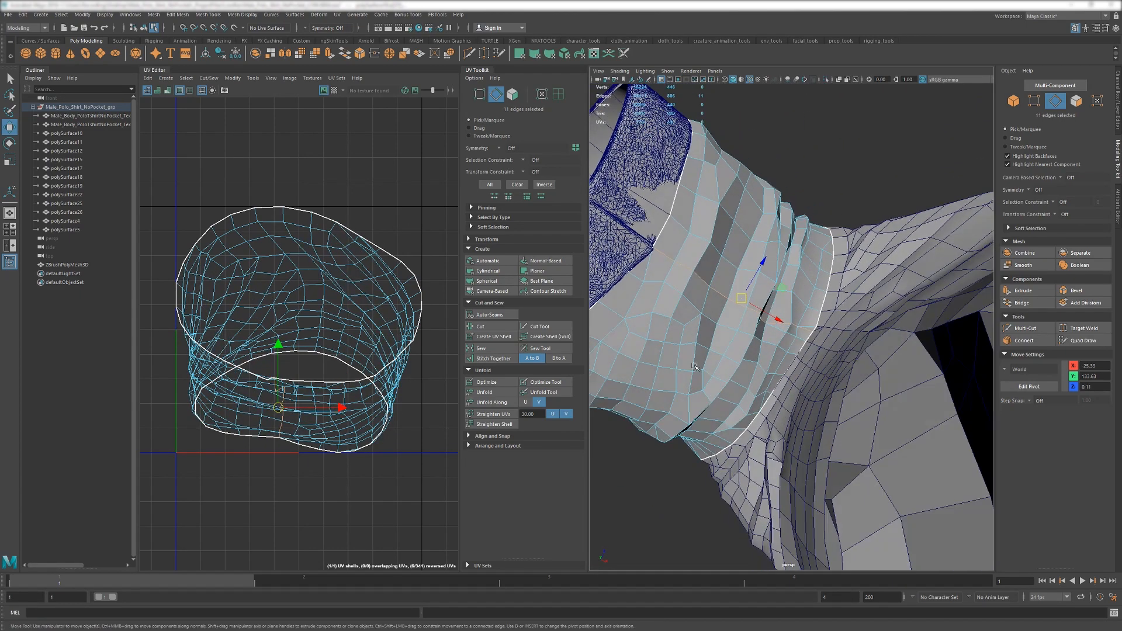
pyautogui.keyDown('alt'); pyautogui.moveTo(806, 351); pyautogui.dragTo(853, 345, button='right'); pyautogui.keyUp('alt')
pyautogui.keyDown('alt'); pyautogui.moveTo(853, 345); pyautogui.dragTo(794, 351); pyautogui.keyUp('alt')
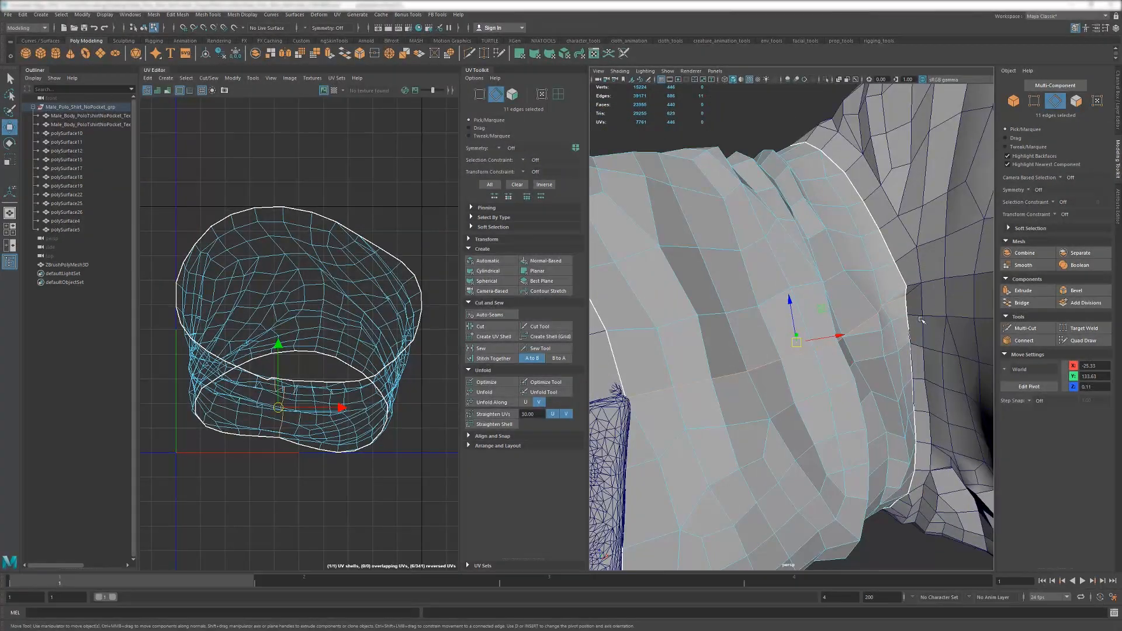
pyautogui.click(483, 326)
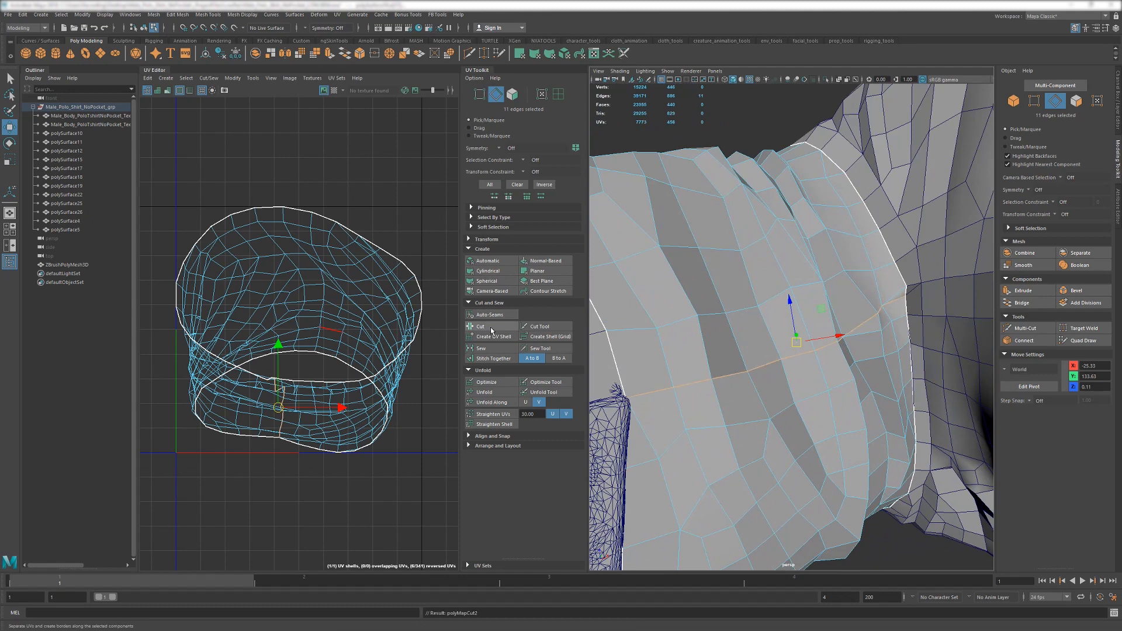
# Unfold the sleeve's whole UV shell and rotate it until it lies roughly horizontal.
pyautogui.click(334, 261)
pyautogui.keyDown('ctrl'); pyautogui.moveTo(335, 261); pyautogui.dragTo(384, 288, button='right'); pyautogui.keyUp('ctrl')
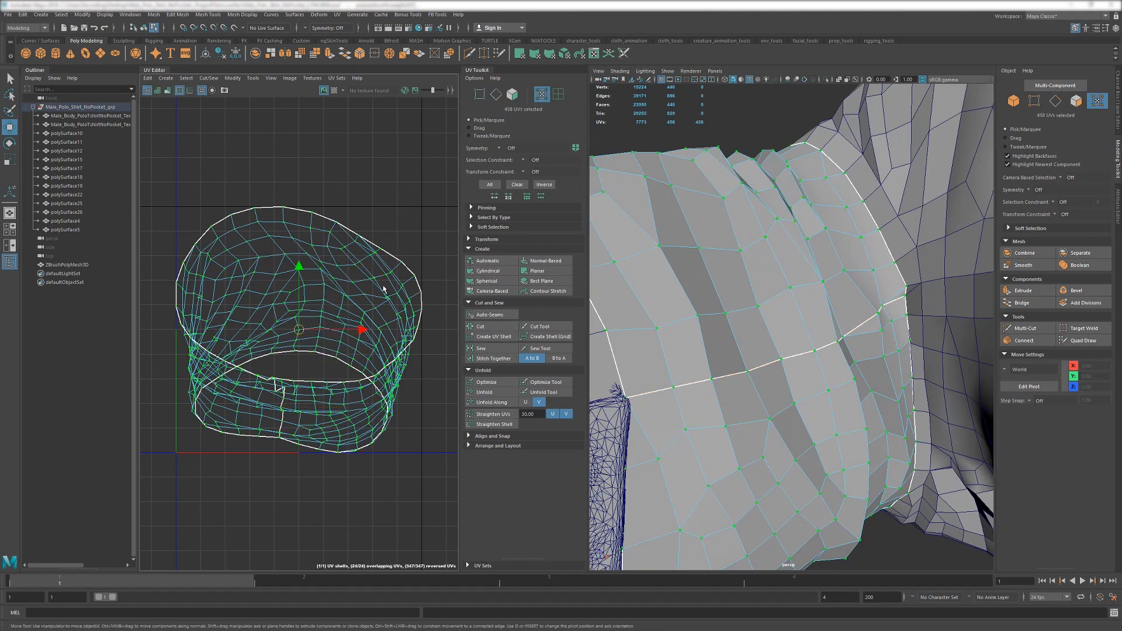
pyautogui.click(487, 392)
pyautogui.scroll(-3, 349, 376)
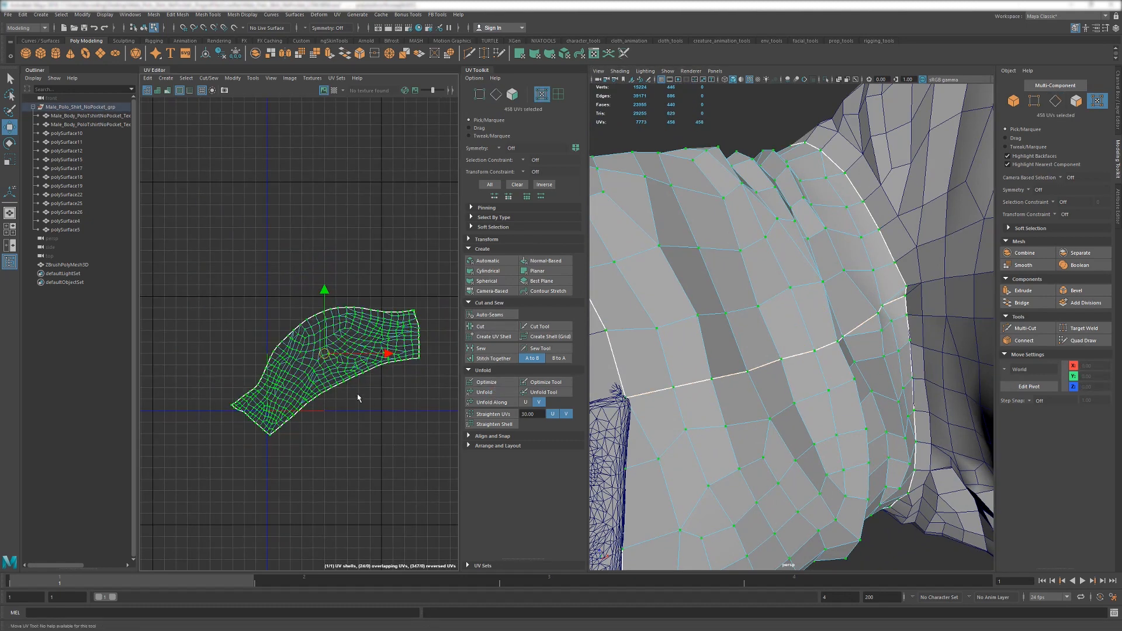
pyautogui.press('e')
pyautogui.moveTo(381, 383); pyautogui.dragTo(363, 400)
pyautogui.scroll(2, 366, 402)
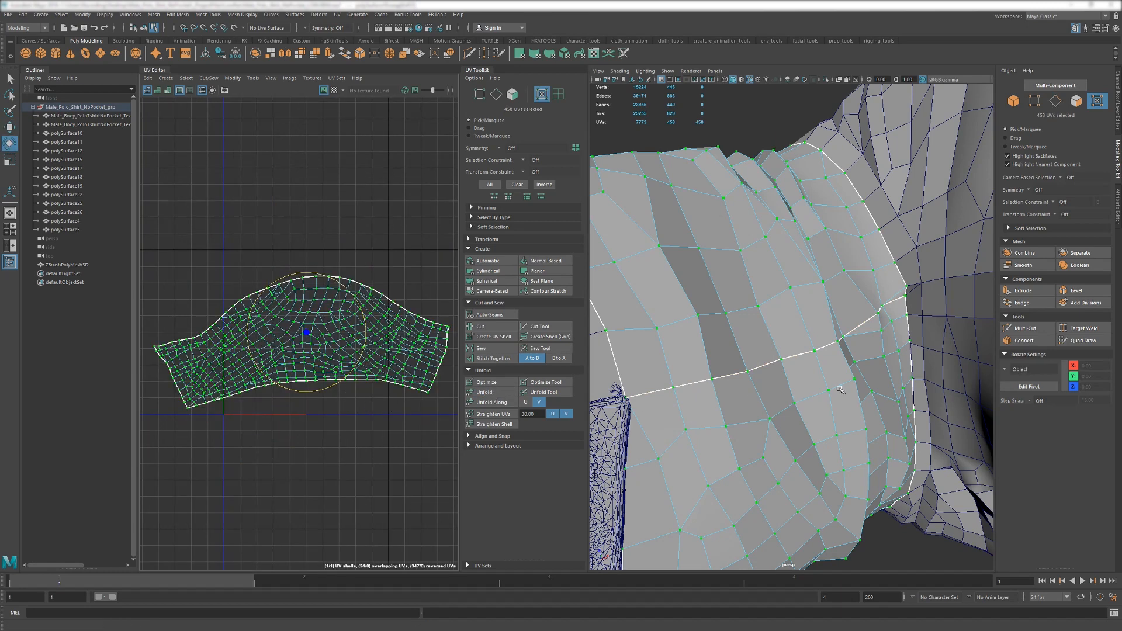
# Straighten the cuff-side border UVs with Straighten Shell, and unfold the remaining UVs of the sleeve shell.
pyautogui.press('f')
pyautogui.keyDown('alt'); pyautogui.moveTo(830, 348); pyautogui.dragTo(775, 305); pyautogui.keyUp('alt')
pyautogui.scroll(3, 776, 305)
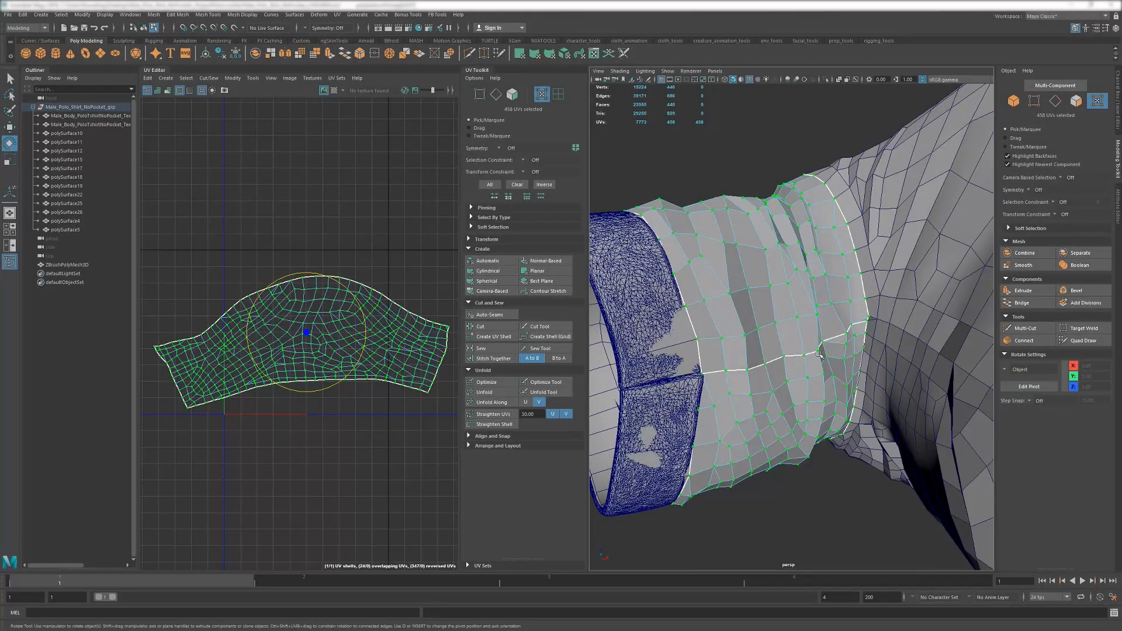
pyautogui.click(421, 398)
pyautogui.click(426, 392)
pyautogui.keyDown('shift'); pyautogui.doubleClick(188, 411); pyautogui.keyUp('shift')
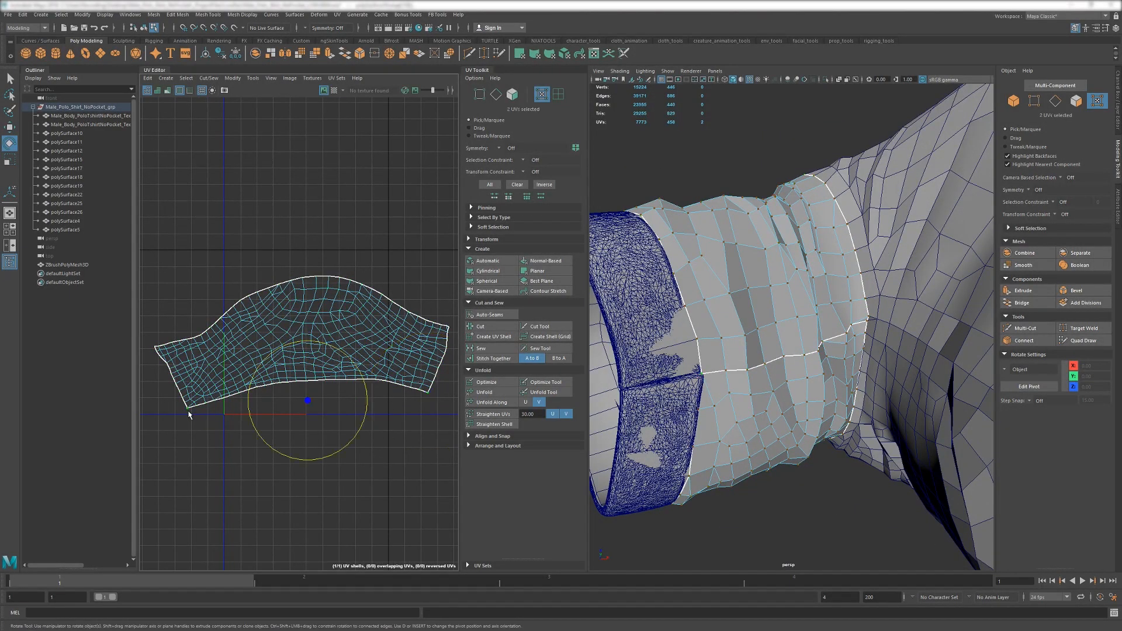
pyautogui.press('w')
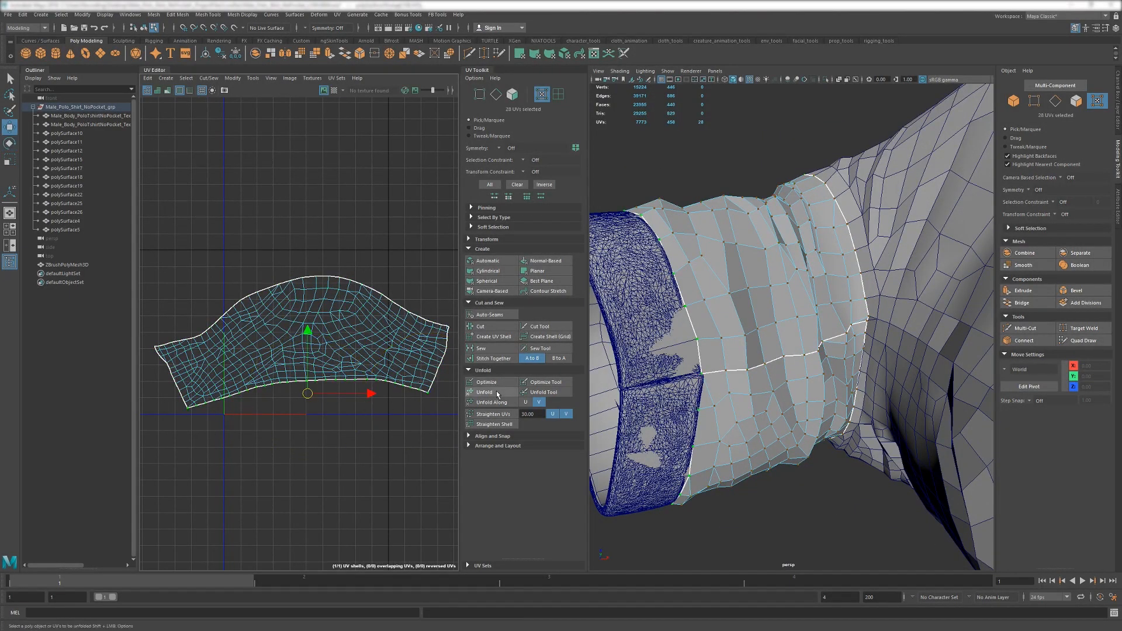
pyautogui.click(493, 424)
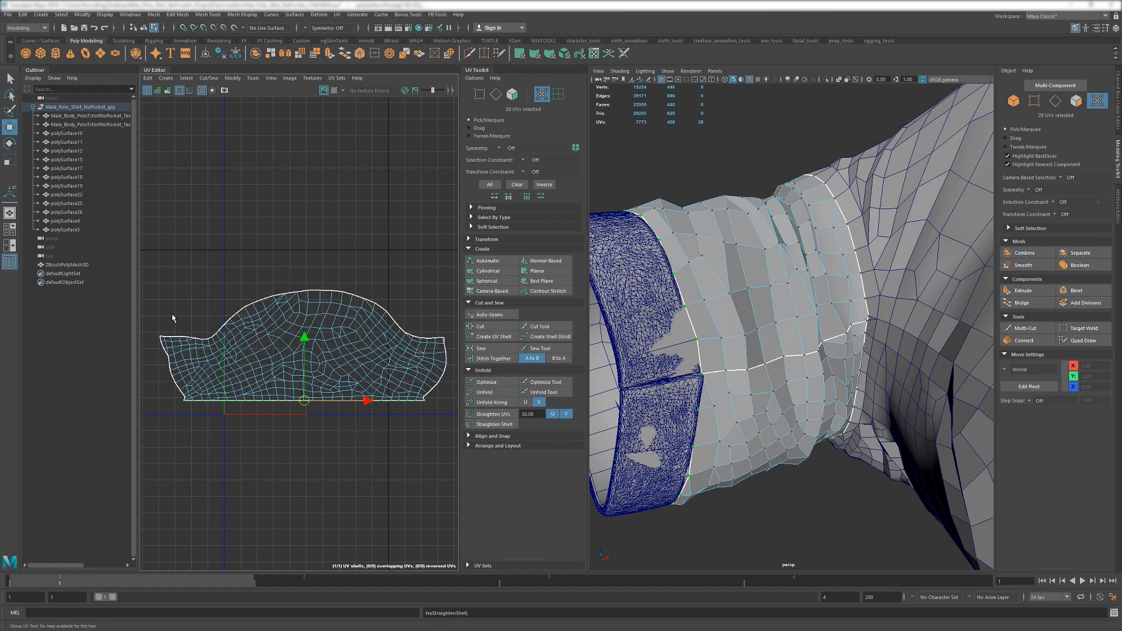
pyautogui.moveTo(273, 341); pyautogui.dragTo(466, 431)
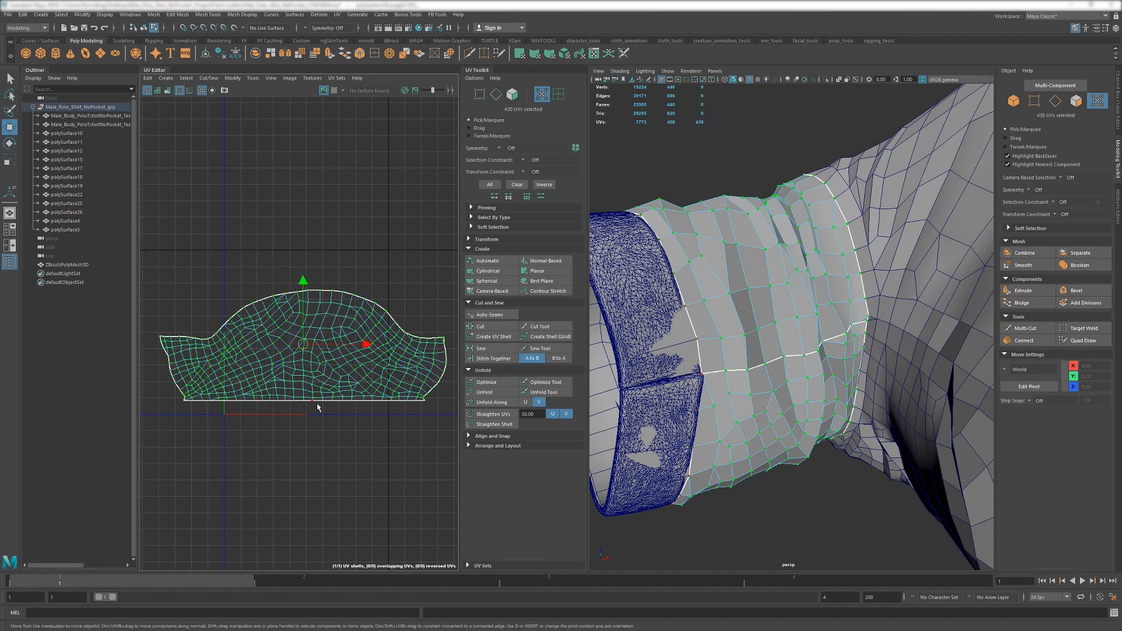
pyautogui.click(478, 394)
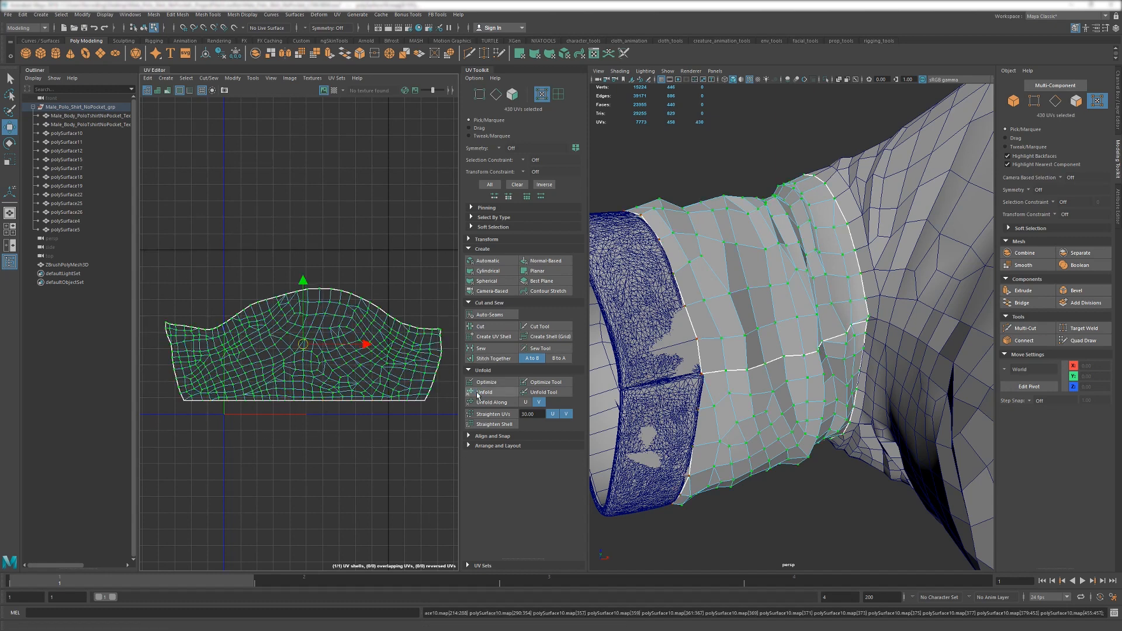
# Toggle the UV distortion shading on and off to examine stretching across the sleeve shell.
pyautogui.click(157, 91)
pyautogui.click(167, 90)
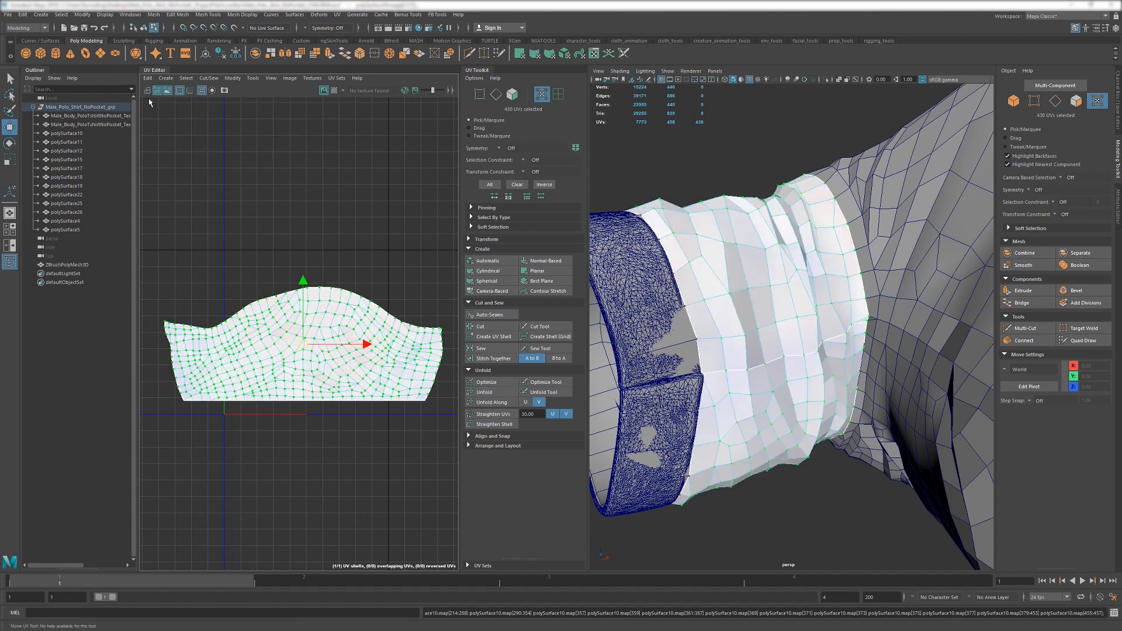
pyautogui.click(166, 91)
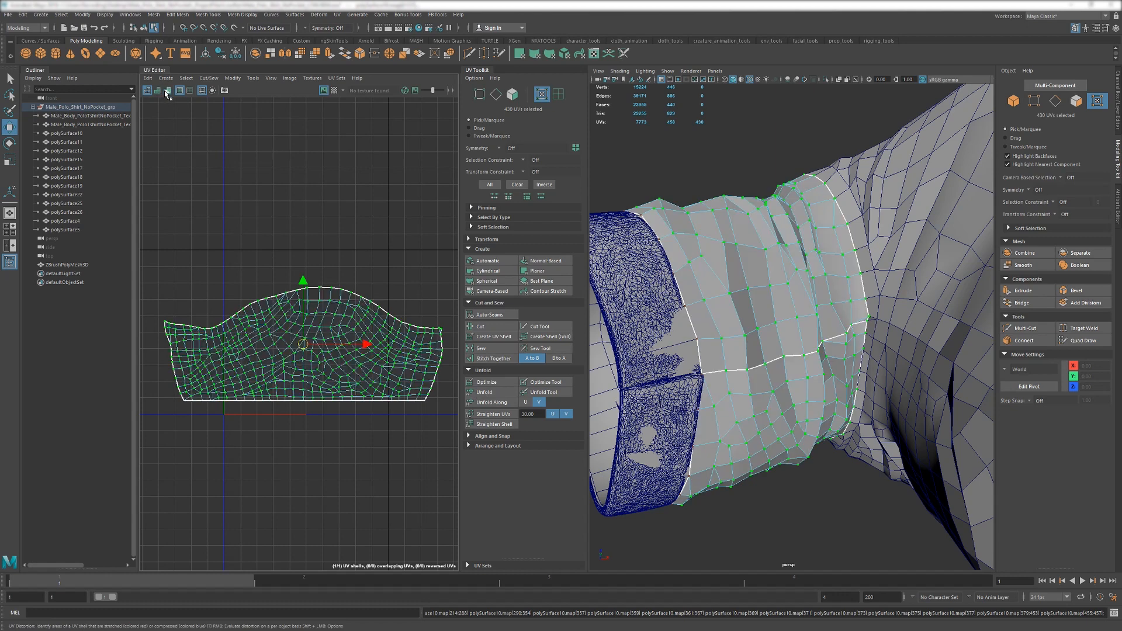
pyautogui.click(167, 91)
pyautogui.click(166, 91)
pyautogui.click(166, 92)
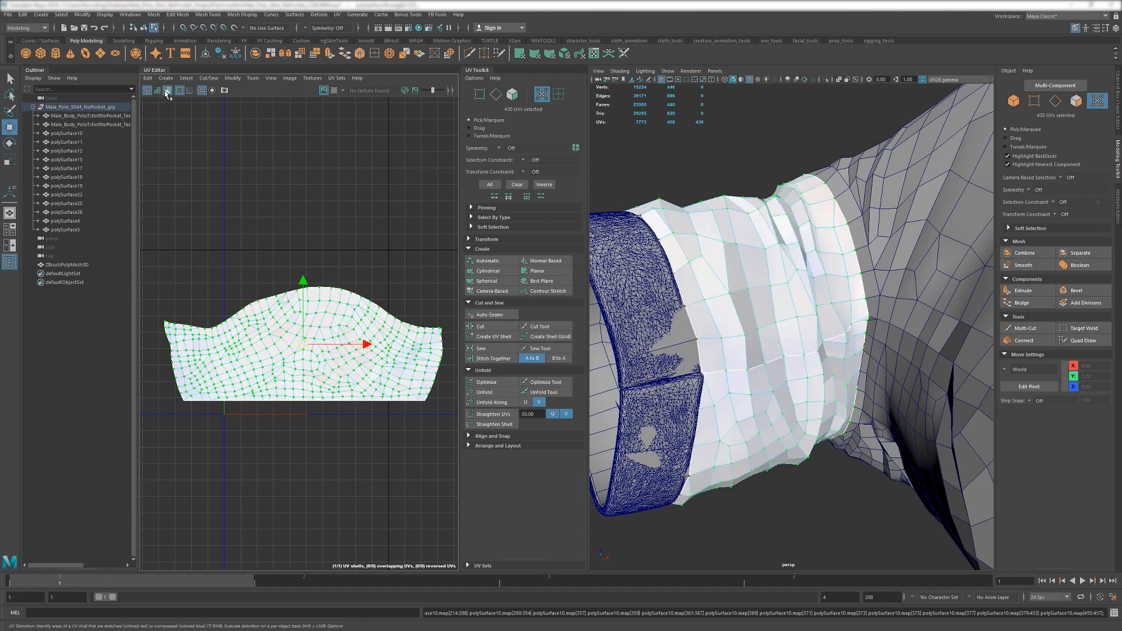
pyautogui.click(166, 91)
pyautogui.click(167, 91)
pyautogui.click(166, 91)
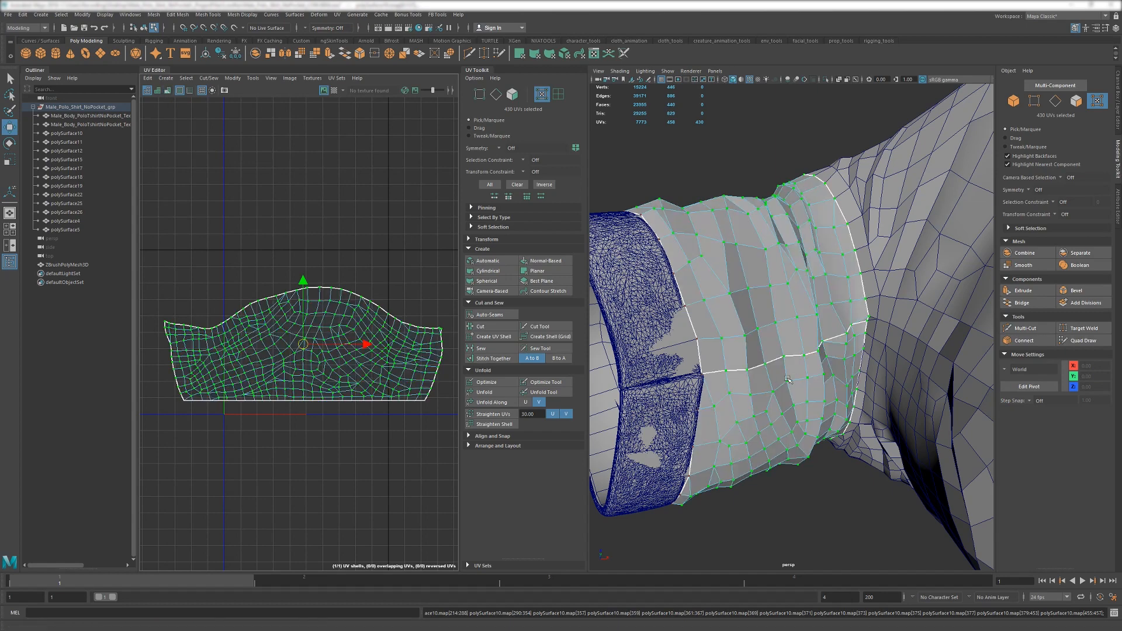
# Return to object mode, inspect the low-poly cuff through the sleeve opening, and select the imported ZBrushPolyMesh3D mesh.
pyautogui.moveTo(789, 380)
pyautogui.keyDown('alt'); pyautogui.mouseDown()
pyautogui.moveTo(730, 356)
pyautogui.moveTo(760, 318)
pyautogui.mouseUp(); pyautogui.keyUp('alt')
pyautogui.scroll(5, 730, 357)
pyautogui.scroll(-4, 760, 319)
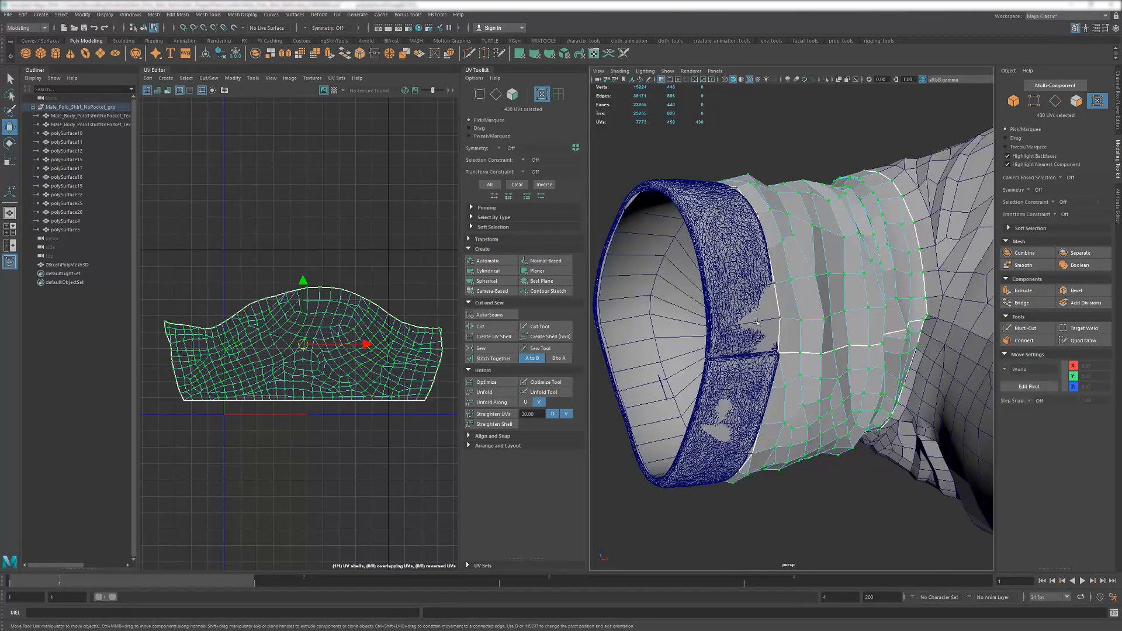
pyautogui.press('F8')
pyautogui.click(760, 319)
pyautogui.moveTo(758, 370); pyautogui.dragTo(757, 333, button='right')
pyautogui.click(748, 353)
pyautogui.keyDown('alt'); pyautogui.moveTo(718, 357); pyautogui.dragTo(775, 406); pyautogui.keyUp('alt')
pyautogui.press('F8')
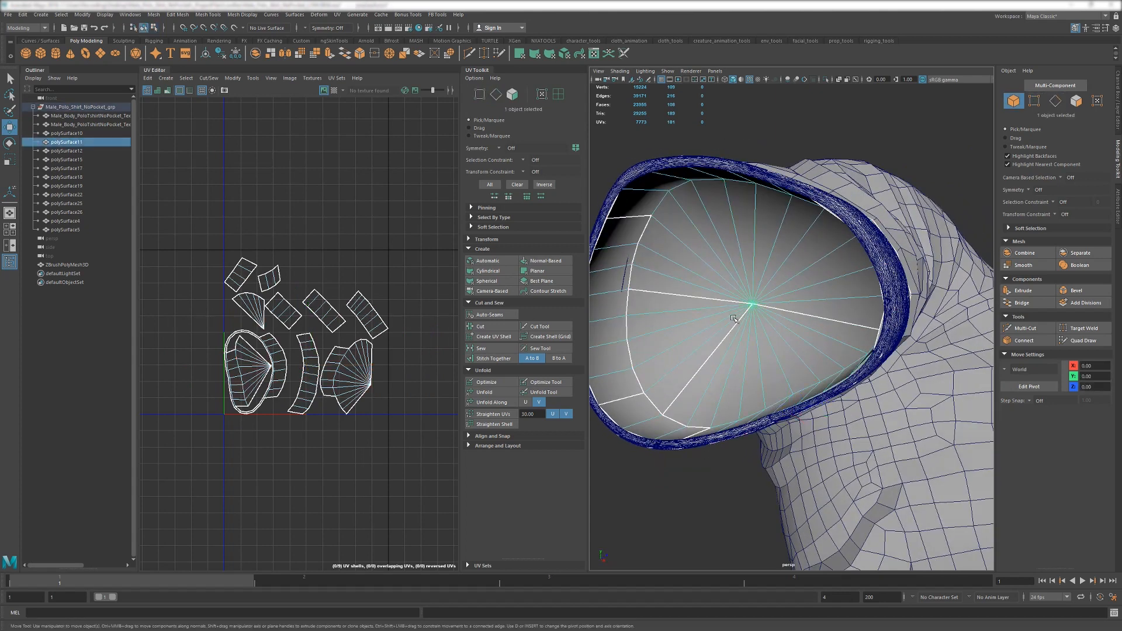
pyautogui.click(64, 264)
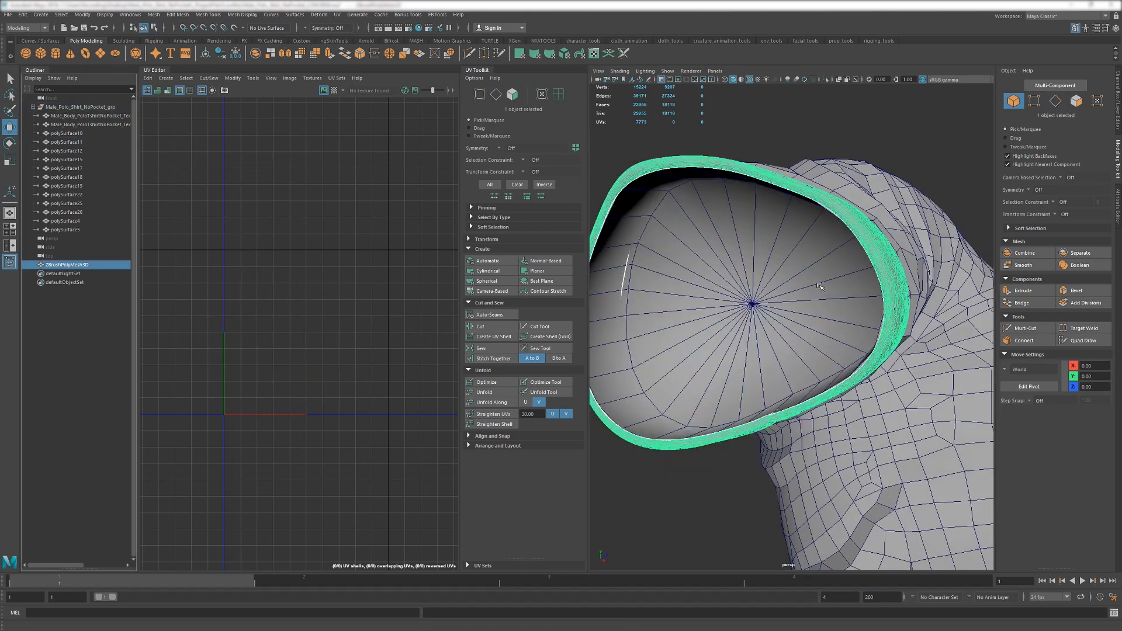
pyautogui.keyDown('alt'); pyautogui.moveTo(771, 275); pyautogui.dragTo(733, 281); pyautogui.keyUp('alt')
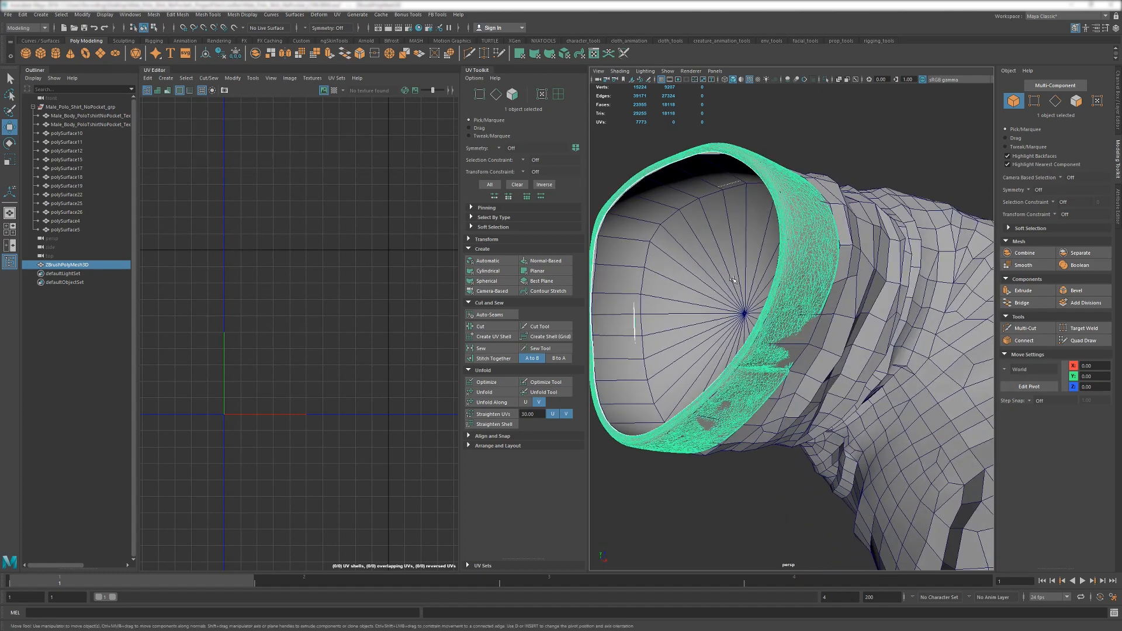
# Delete the imported ZBrushPolyMesh3D mesh and select the sleeve mesh next to the cuff.
pyautogui.keyDown('alt'); pyautogui.moveTo(777, 364); pyautogui.dragTo(727, 332, button='right'); pyautogui.keyUp('alt')
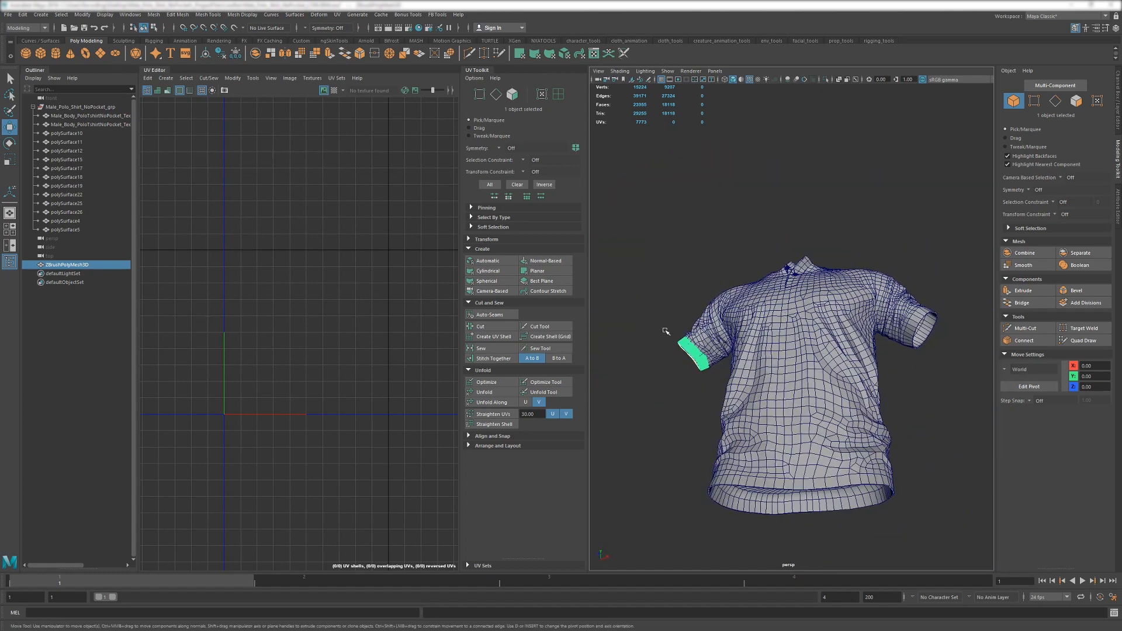
pyautogui.press('Delete')
pyautogui.scroll(8, 670, 336)
pyautogui.keyDown('alt'); pyautogui.moveTo(671, 338); pyautogui.dragTo(825, 366, button='middle'); pyautogui.keyUp('alt')
pyautogui.click(791, 378)
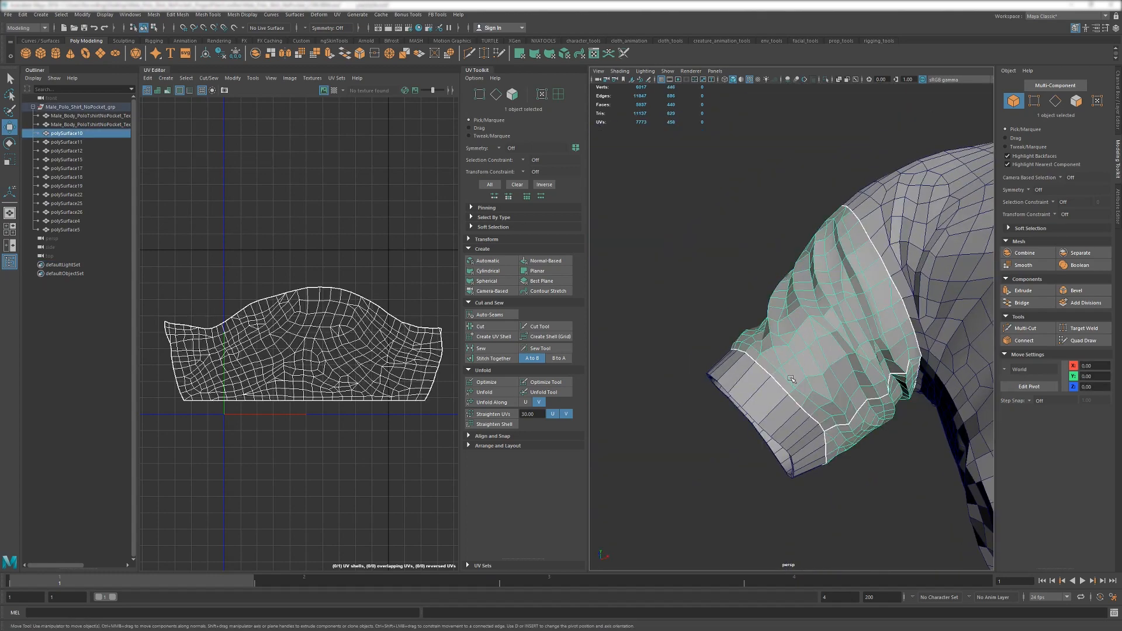
# Select the low-poly cuff mesh and replace its fragmented UVs with a planar projection.
pyautogui.scroll(5, 795, 425)
pyautogui.keyDown('alt'); pyautogui.moveTo(790, 379); pyautogui.dragTo(844, 431); pyautogui.keyUp('alt')
pyautogui.click(810, 420)
pyautogui.press('F10')
pyautogui.click(821, 356)
pyautogui.moveTo(732, 396)
pyautogui.keyDown('alt'); pyautogui.mouseDown()
pyautogui.moveTo(827, 386)
pyautogui.moveTo(809, 349)
pyautogui.moveTo(821, 432)
pyautogui.moveTo(798, 432)
pyautogui.moveTo(820, 450)
pyautogui.moveTo(763, 447)
pyautogui.moveTo(725, 412)
pyautogui.mouseUp(); pyautogui.keyUp('alt')
pyautogui.keyDown('shift'); pyautogui.click(828, 386); pyautogui.keyUp('shift')
pyautogui.press('F8')
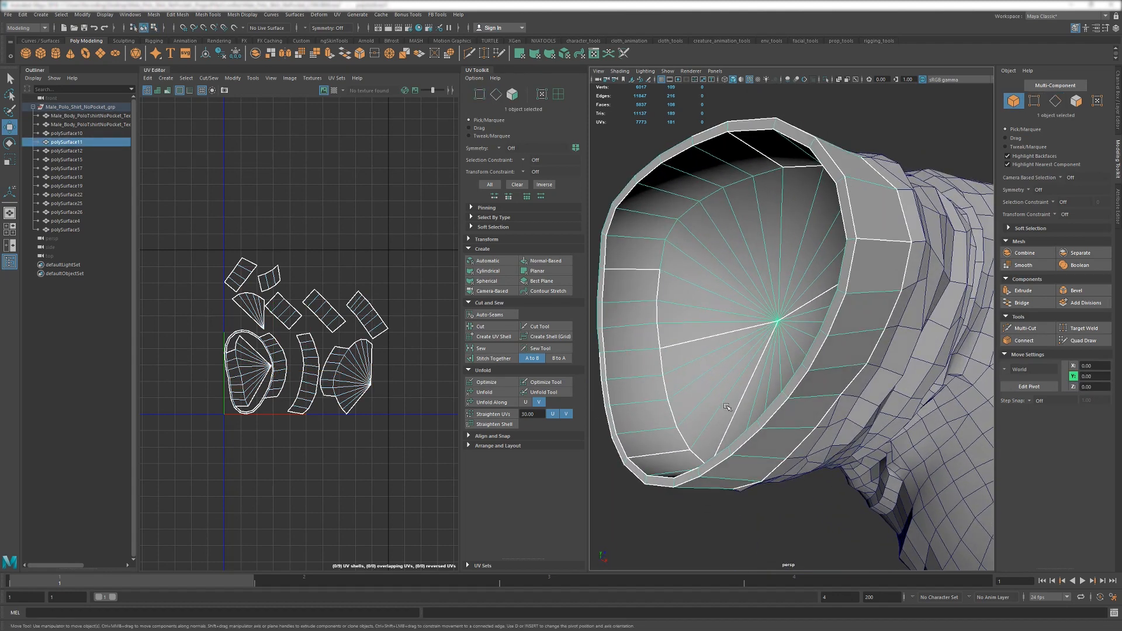
pyautogui.click(536, 271)
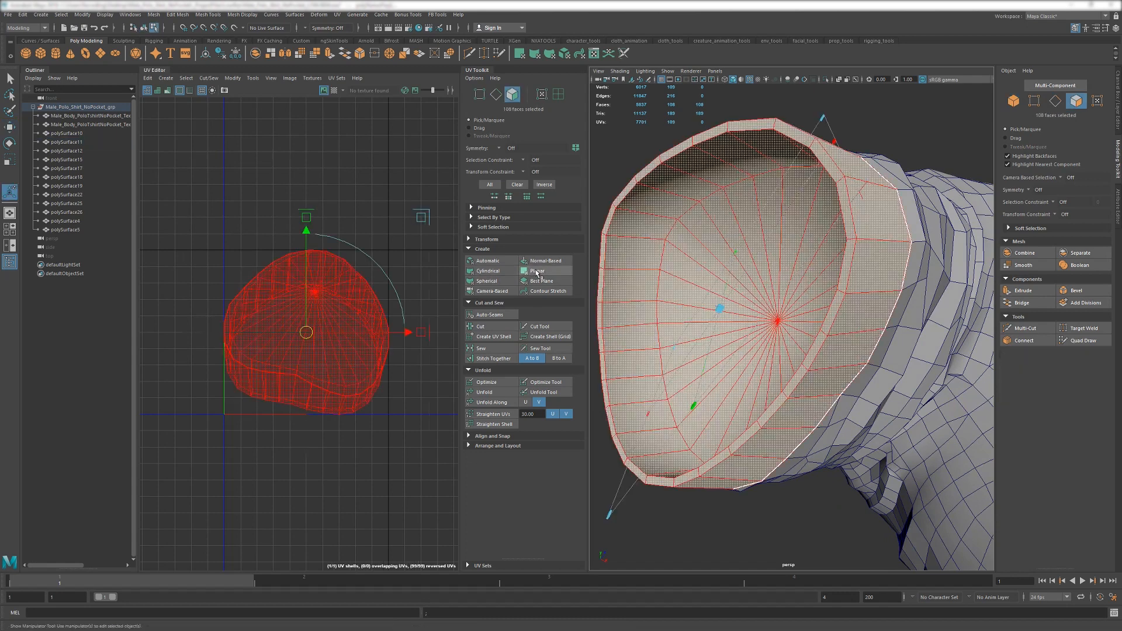
# Cut the cuff's UVs along the inner cap loop, the border loops around the rim and the crosswise edges that open the bands.
pyautogui.press('F10')
pyautogui.keyDown('alt'); pyautogui.moveTo(740, 369); pyautogui.dragTo(850, 315); pyautogui.keyUp('alt')
pyautogui.click(850, 314)
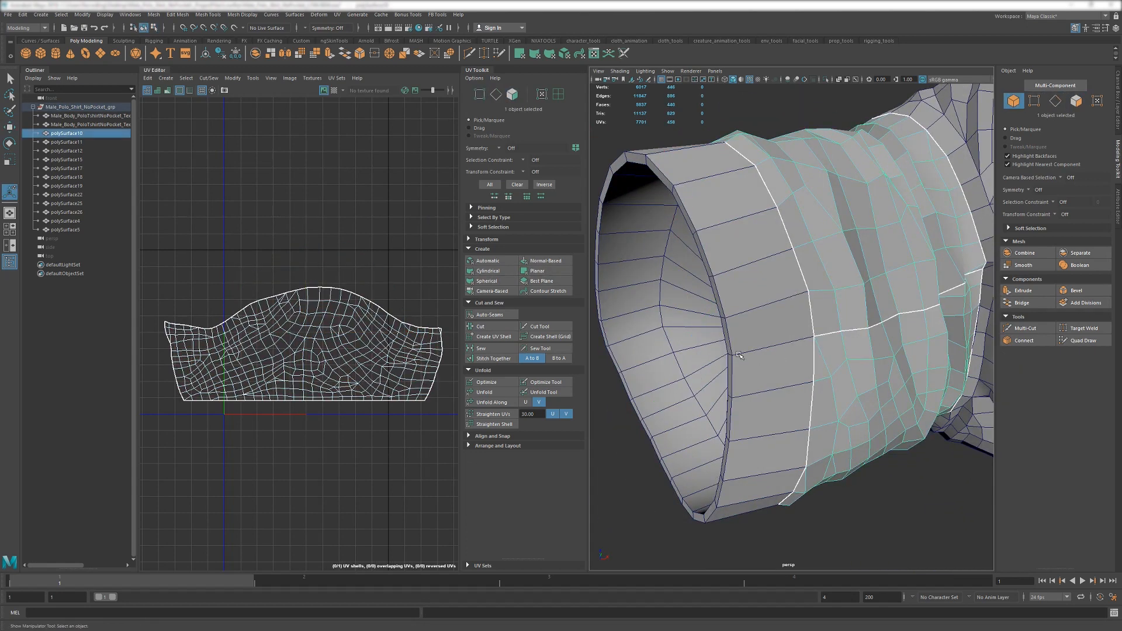
pyautogui.click(794, 343)
pyautogui.keyDown('alt'); pyautogui.moveTo(795, 342); pyautogui.dragTo(764, 342); pyautogui.keyUp('alt')
pyautogui.keyDown('shift'); pyautogui.click(810, 417); pyautogui.keyUp('shift')
pyautogui.doubleClick(847, 429)
pyautogui.keyDown('alt'); pyautogui.moveTo(719, 310); pyautogui.dragTo(739, 254); pyautogui.keyUp('alt')
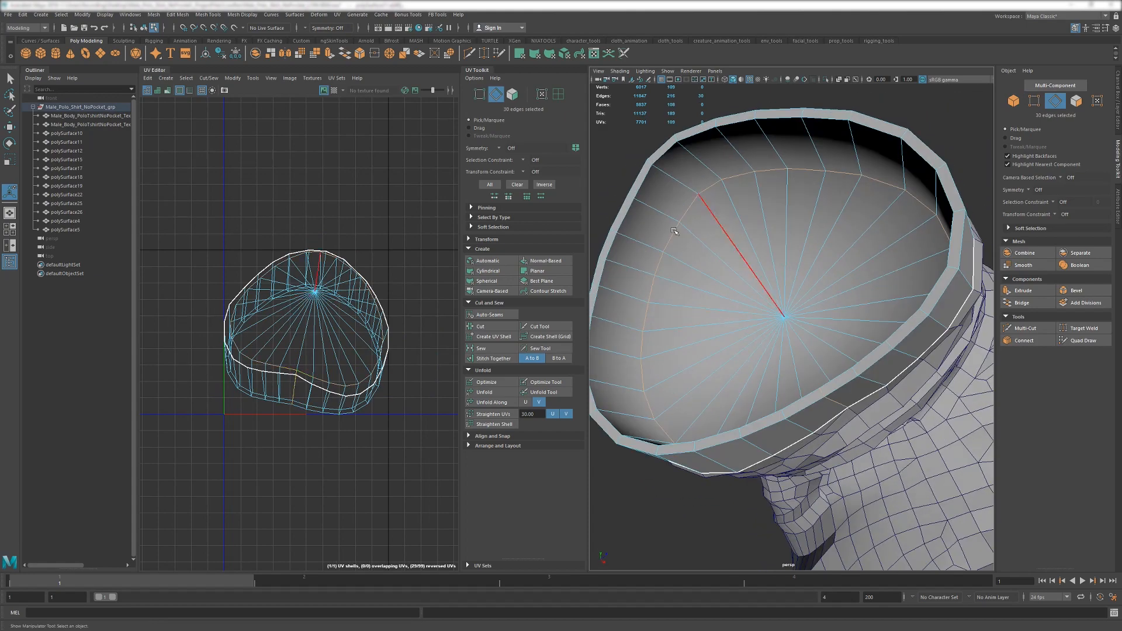
pyautogui.scroll(-3, 701, 324)
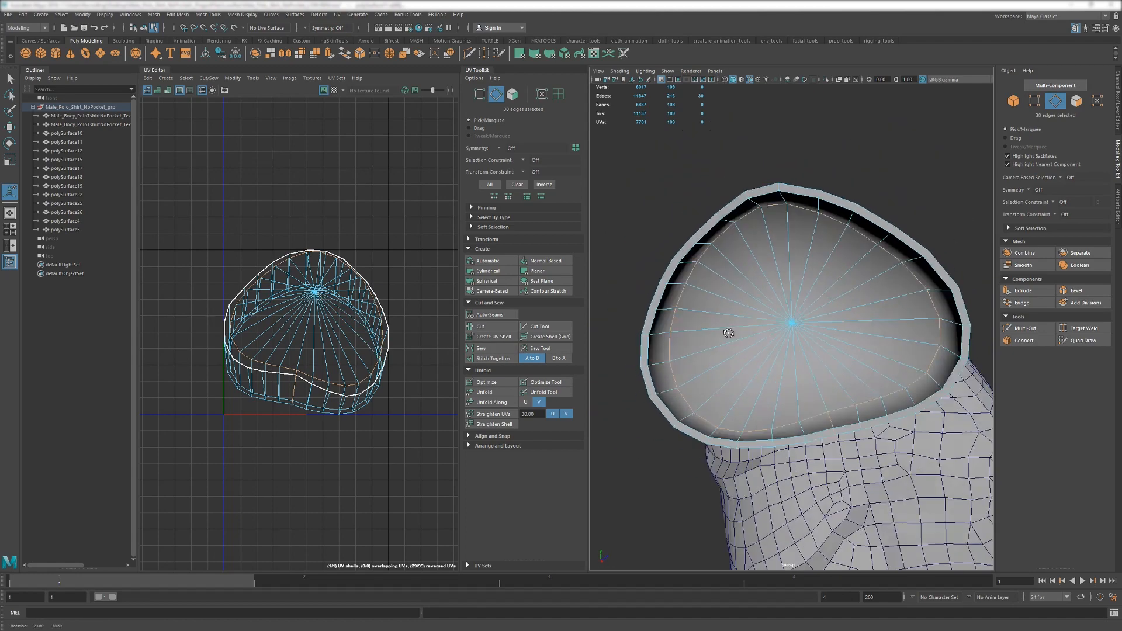
pyautogui.keyDown('alt'); pyautogui.moveTo(728, 333); pyautogui.dragTo(696, 343); pyautogui.keyUp('alt')
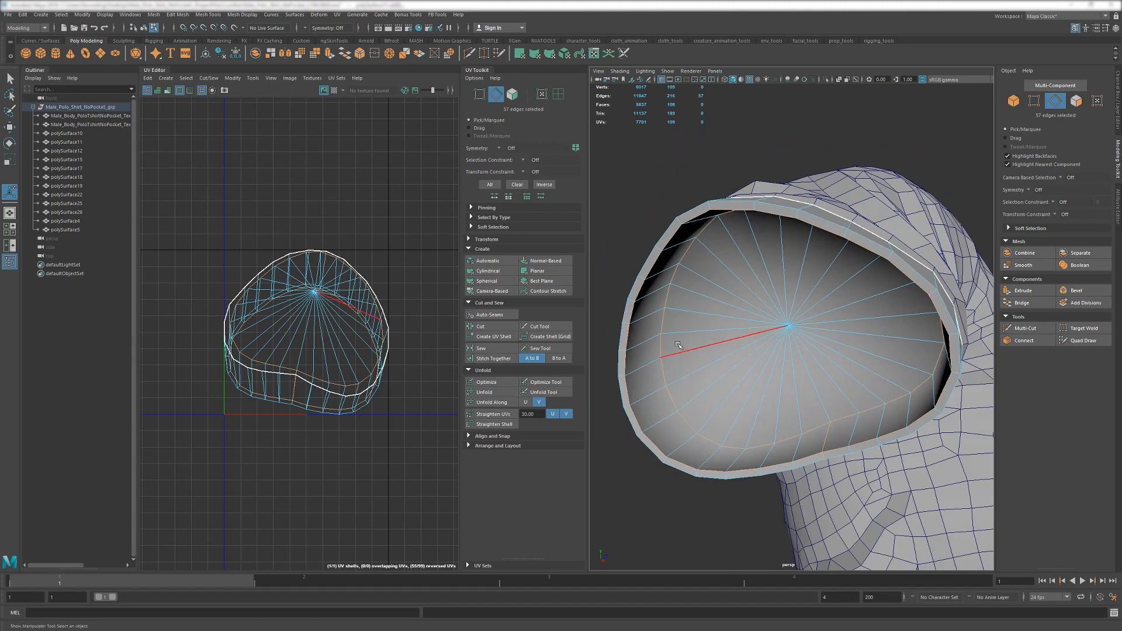
pyautogui.click(487, 327)
# Unfold all of the cuff's UVs into separate cap and band shells.
pyautogui.moveTo(376, 251); pyautogui.dragTo(412, 252, button='right')
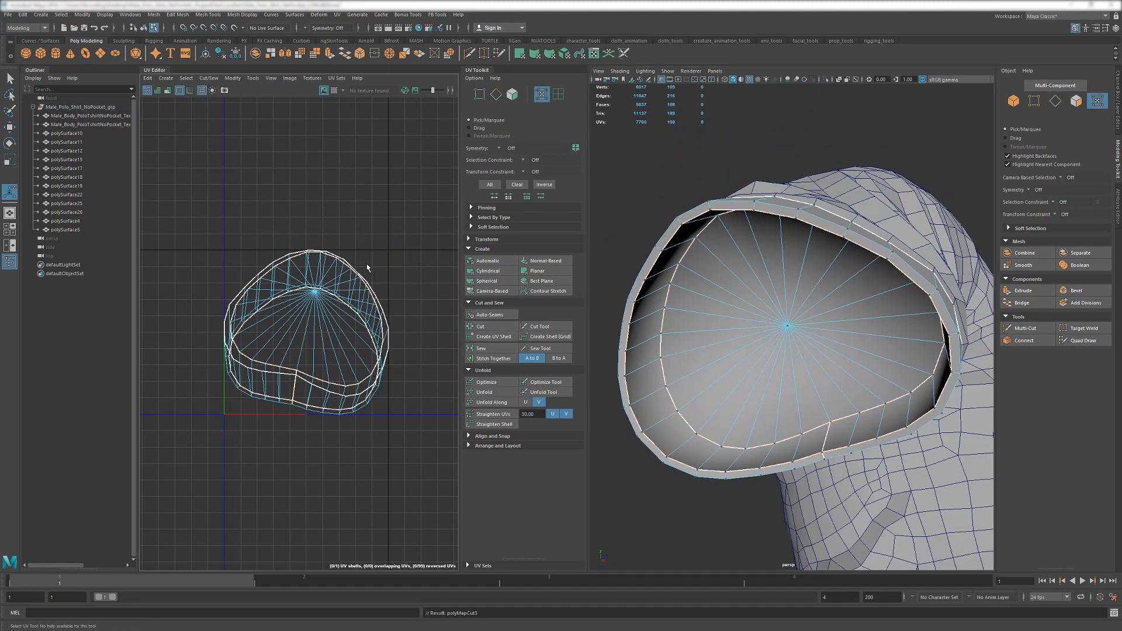
pyautogui.doubleClick(361, 271)
pyautogui.moveTo(351, 369); pyautogui.dragTo(403, 427)
pyautogui.click(483, 392)
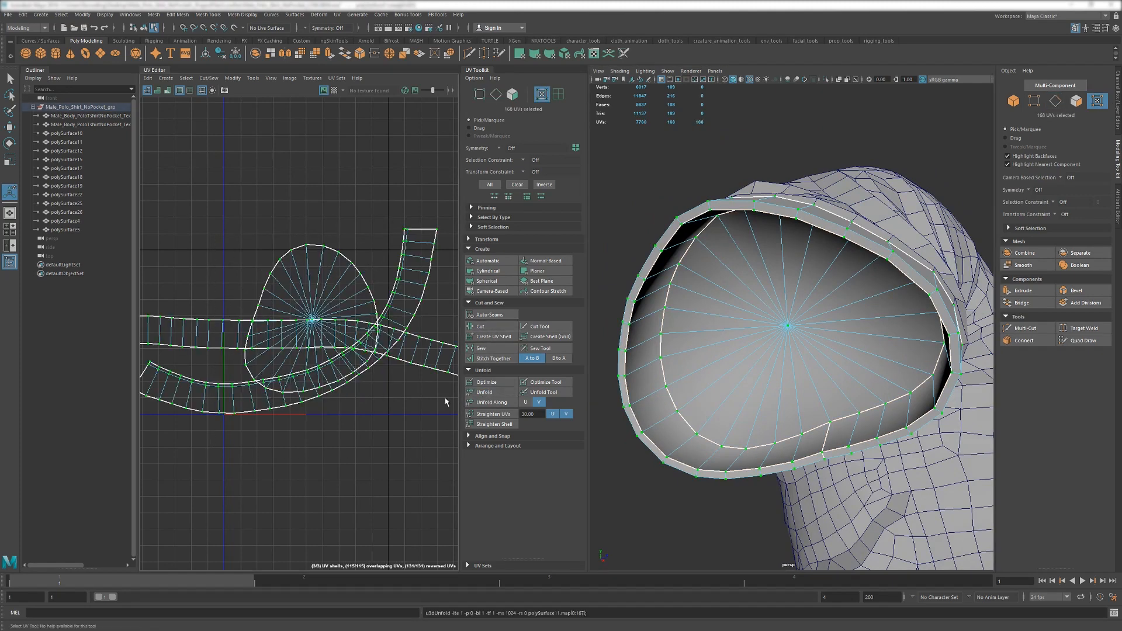
# Move the round cap shell above the two band shells so they no longer overlap.
pyautogui.scroll(-3, 324, 374)
pyautogui.doubleClick(331, 327)
pyautogui.press('w')
pyautogui.moveTo(340, 406); pyautogui.dragTo(338, 348, button='middle')
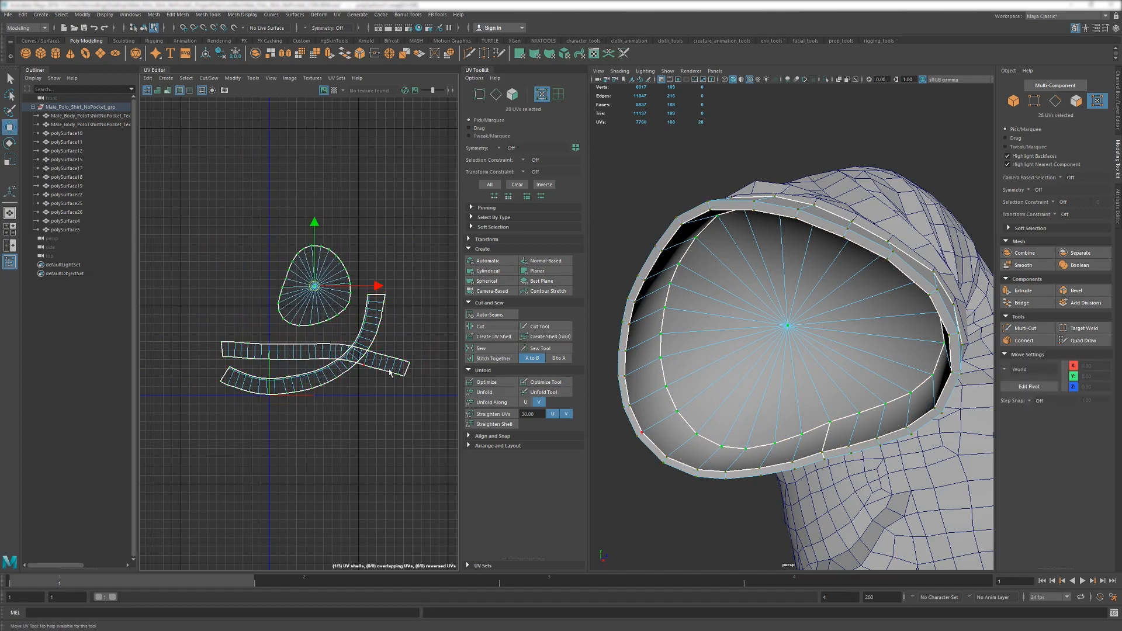
pyautogui.keyDown('alt'); pyautogui.moveTo(724, 379); pyautogui.dragTo(704, 334); pyautogui.keyUp('alt')
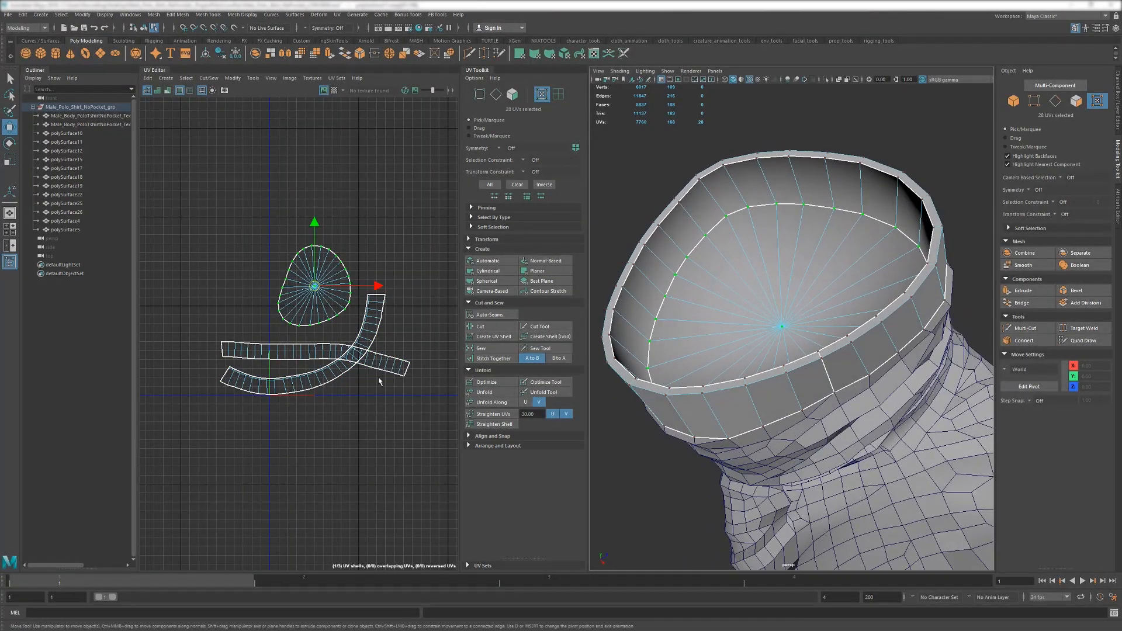
# Straighten the upper band shell from its lower border UVs with Straighten Shell, and move it clear of the curved band.
pyautogui.click(405, 374)
pyautogui.scroll(2, 236, 365)
pyautogui.keyDown('shift'); pyautogui.doubleClick(215, 357); pyautogui.keyUp('shift')
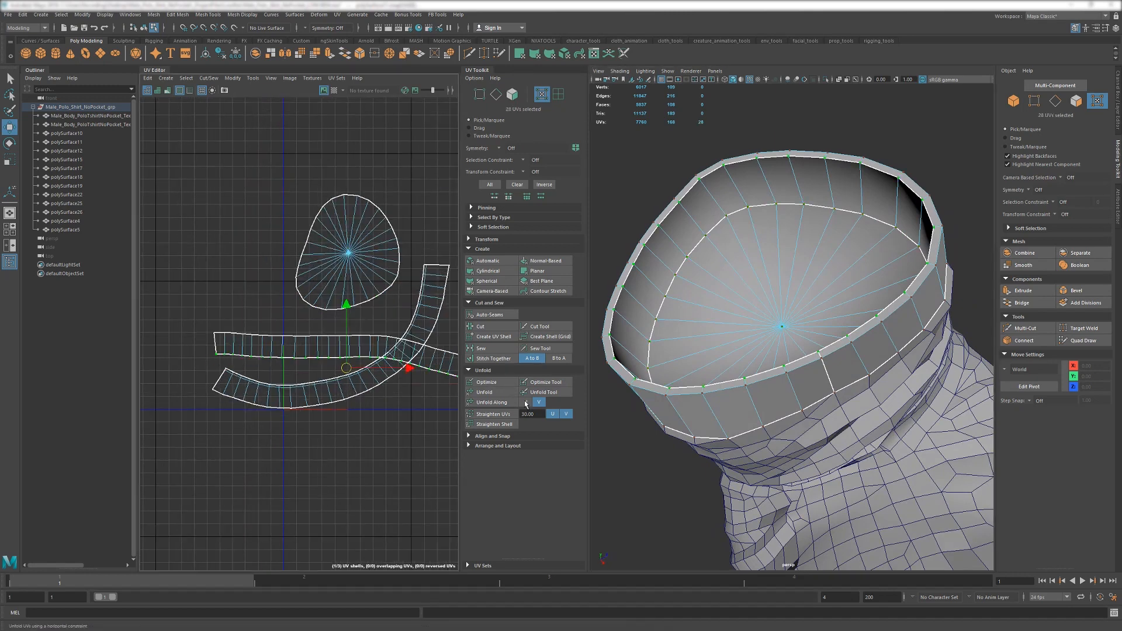
pyautogui.click(488, 423)
pyautogui.doubleClick(315, 356)
pyautogui.moveTo(309, 374); pyautogui.dragTo(258, 349, button='middle')
# Align the straightened band's upper border UVs to their average V position.
pyautogui.scroll(-1, 258, 349)
pyautogui.moveTo(426, 321); pyautogui.dragTo(156, 332)
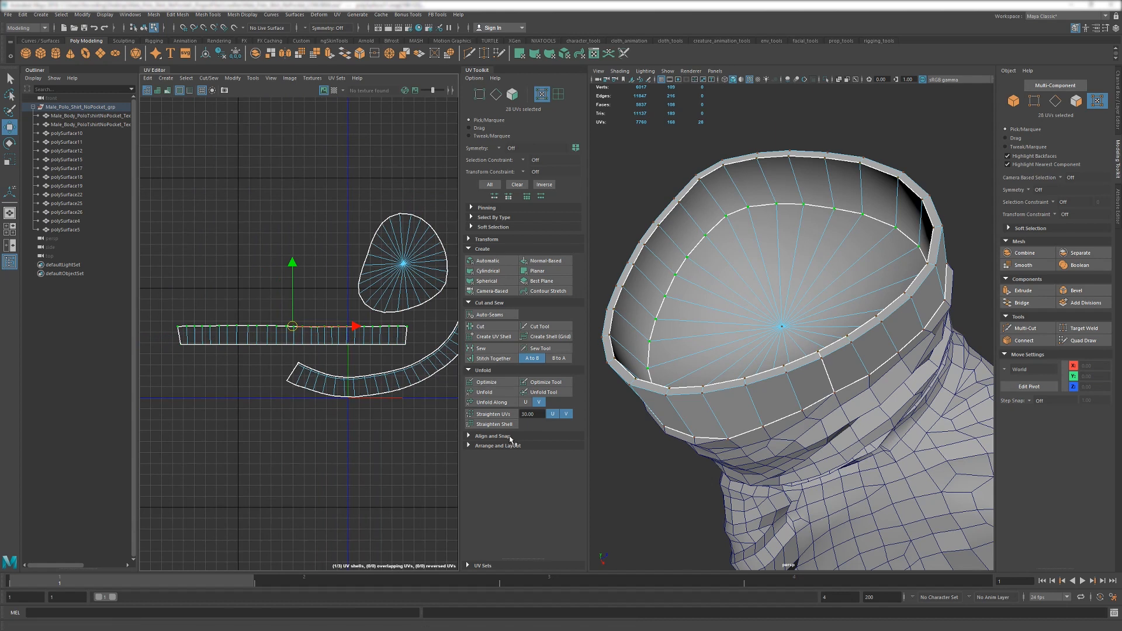
pyautogui.click(492, 436)
pyautogui.click(556, 453)
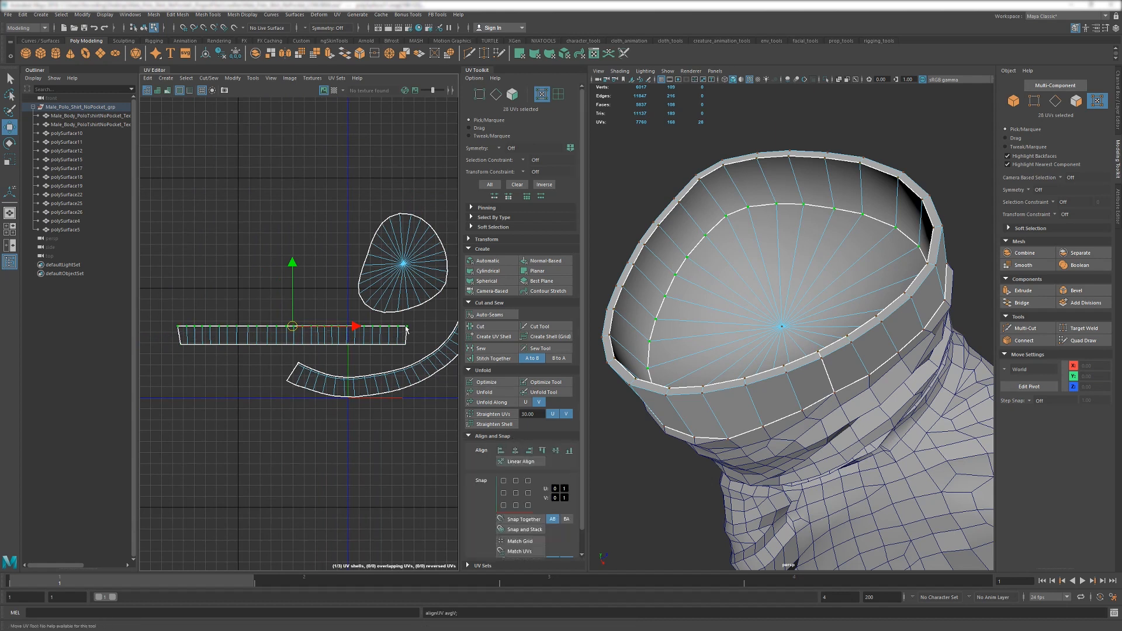
# Straighten the curved band shell from its outer border UVs with Straighten Shell, and place it below the other band.
pyautogui.keyDown('alt'); pyautogui.moveTo(355, 370); pyautogui.dragTo(280, 365, button='middle'); pyautogui.keyUp('alt')
pyautogui.click(414, 292)
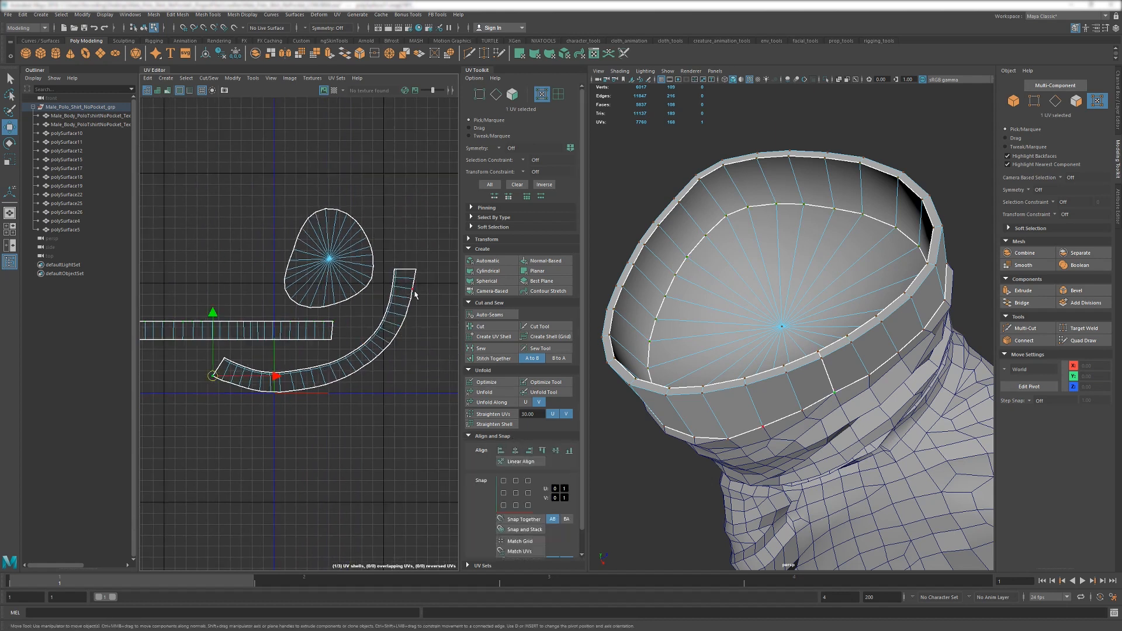
pyautogui.keyDown('shift'); pyautogui.doubleClick(422, 271); pyautogui.keyUp('shift')
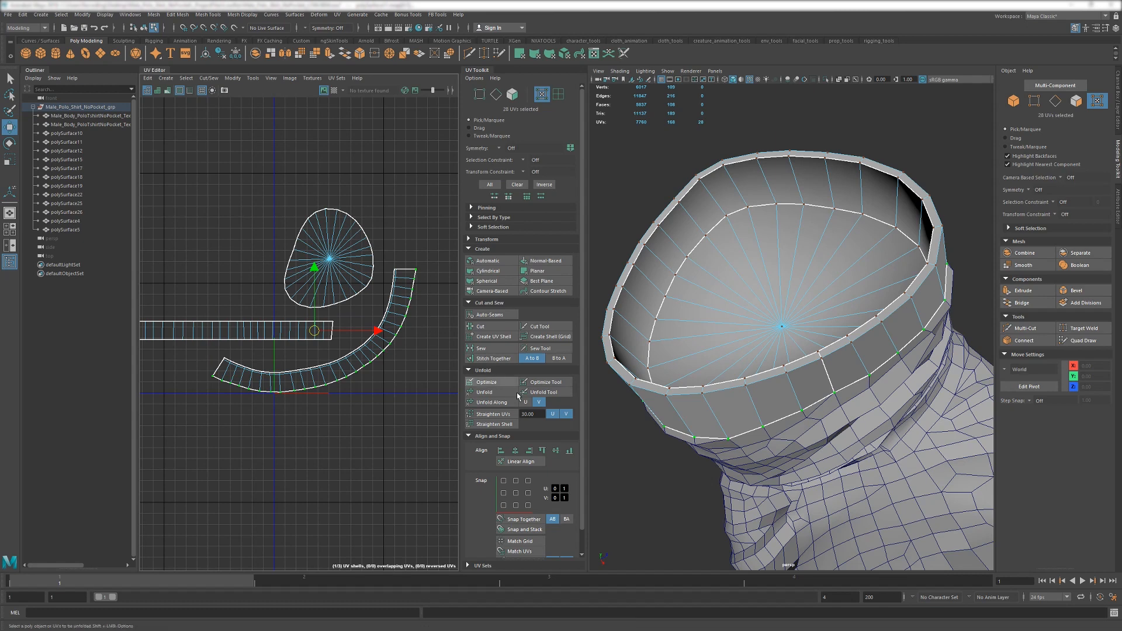
pyautogui.click(511, 426)
pyautogui.doubleClick(361, 312)
pyautogui.moveTo(351, 320); pyautogui.dragTo(352, 380, button='middle')
# Align the lower band's upper border UVs in V, and square up its whole shell with Straighten UVs.
pyautogui.scroll(3, 236, 360)
pyautogui.click(221, 362)
pyautogui.doubleClick(170, 360)
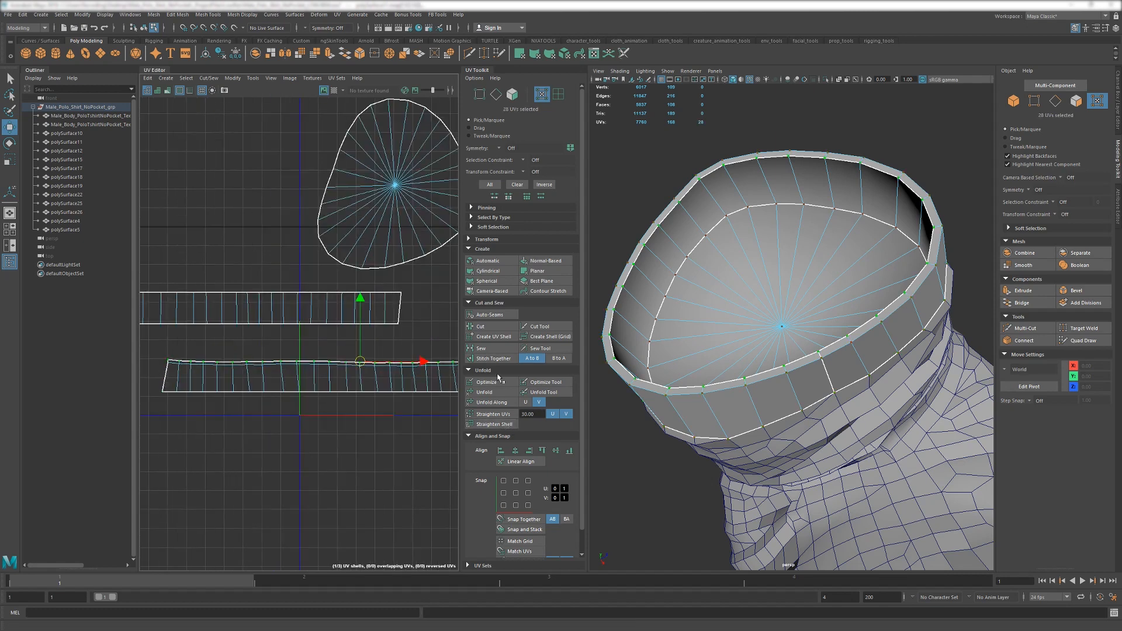
pyautogui.click(544, 451)
pyautogui.scroll(-3, 369, 375)
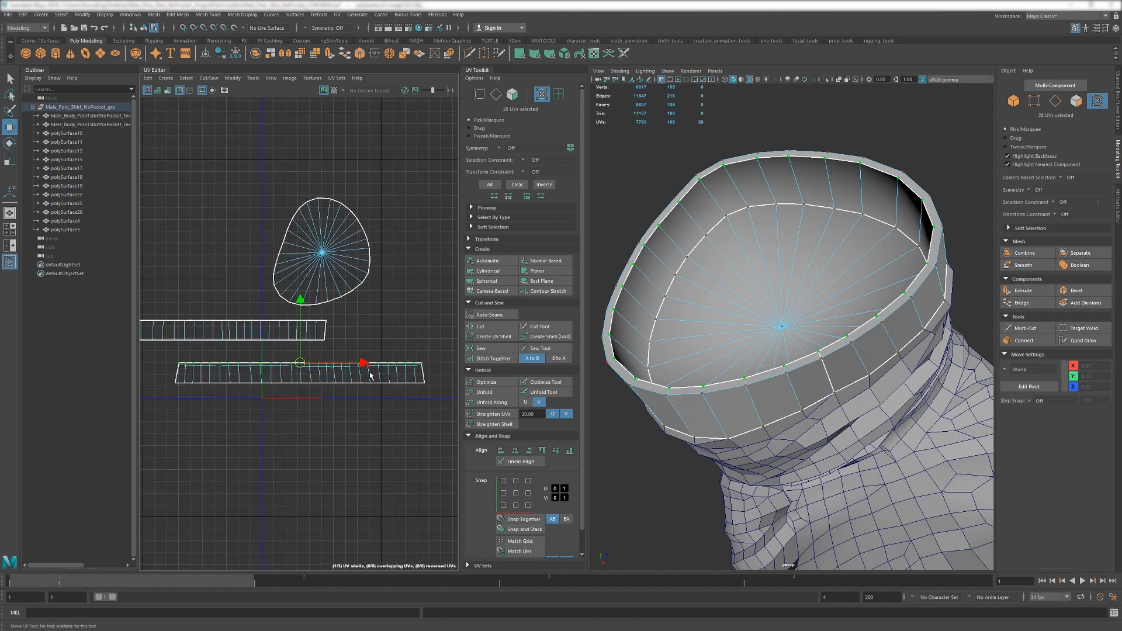
pyautogui.moveTo(437, 359); pyautogui.dragTo(143, 415)
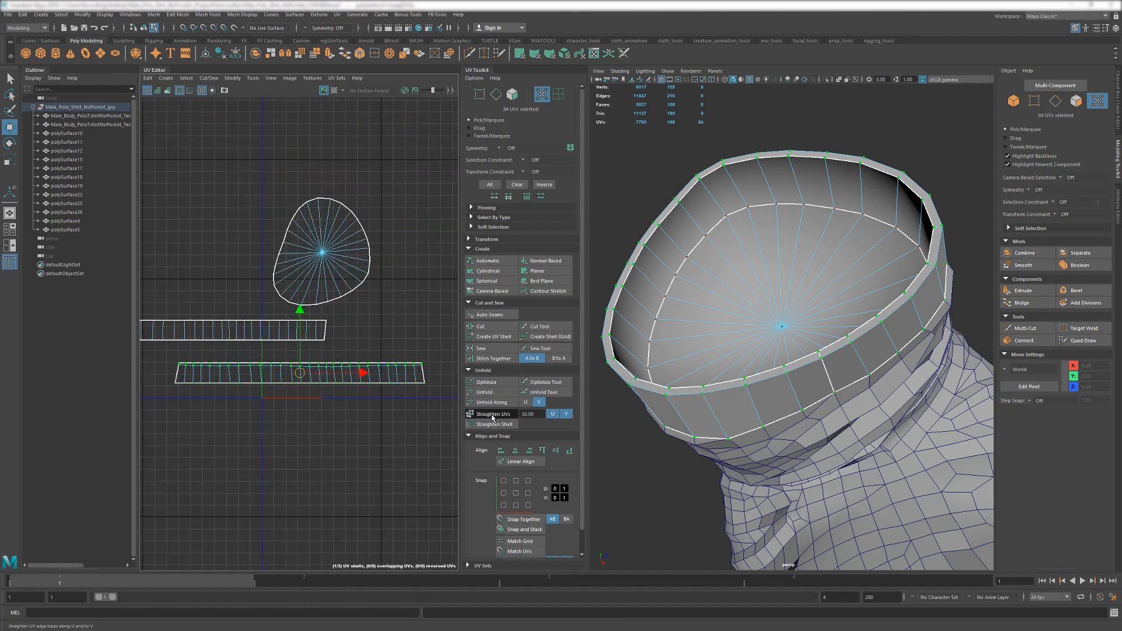
pyautogui.click(493, 415)
# Select the upper band shell and square up its slanted ends with Straighten UVs.
pyautogui.scroll(3, 222, 374)
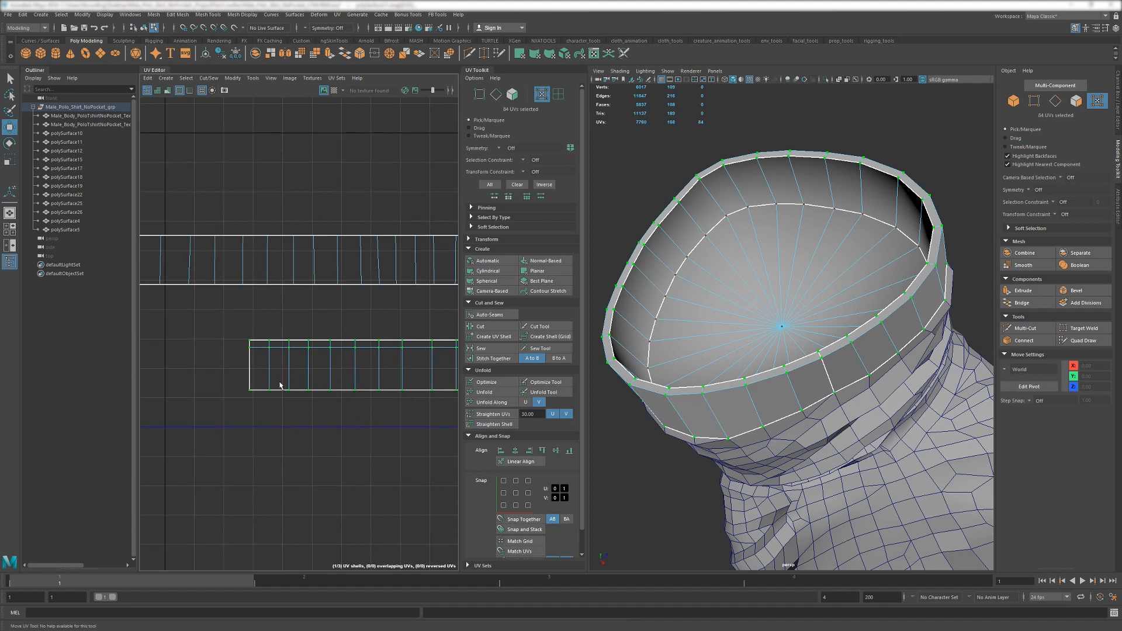
pyautogui.scroll(-2, 280, 385)
pyautogui.keyDown('alt'); pyautogui.moveTo(391, 385); pyautogui.dragTo(325, 370, button='middle'); pyautogui.keyUp('alt')
pyautogui.scroll(-1, 218, 376)
pyautogui.doubleClick(315, 340)
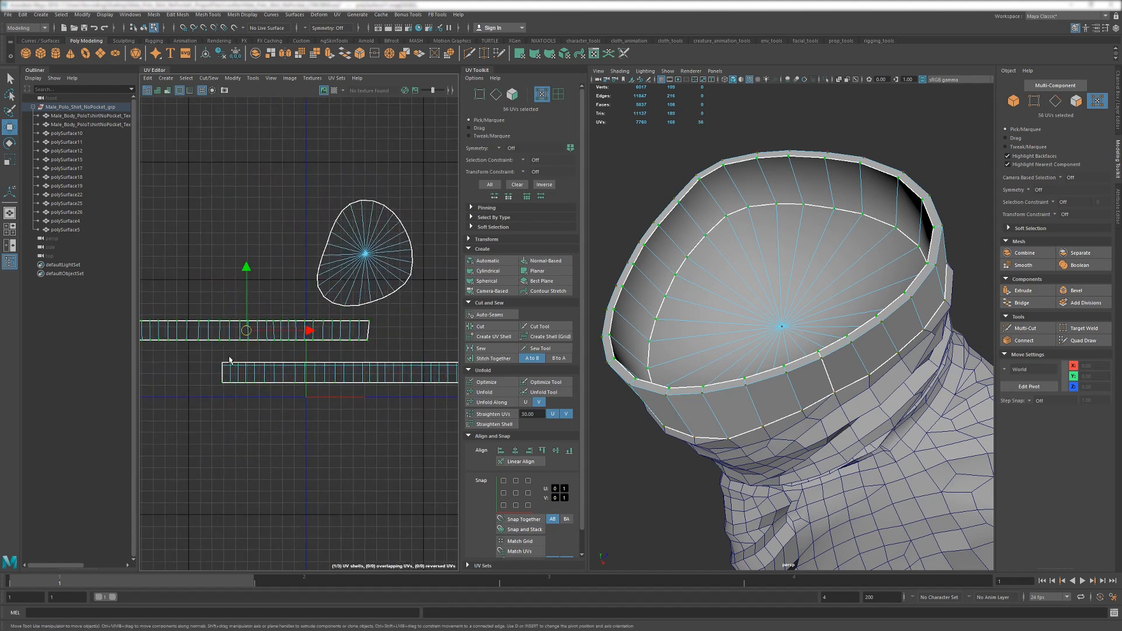
pyautogui.keyDown('alt'); pyautogui.moveTo(229, 356); pyautogui.dragTo(270, 364, button='middle'); pyautogui.keyUp('alt')
pyautogui.keyDown('alt'); pyautogui.moveTo(392, 373); pyautogui.dragTo(277, 387, button='middle'); pyautogui.keyUp('alt')
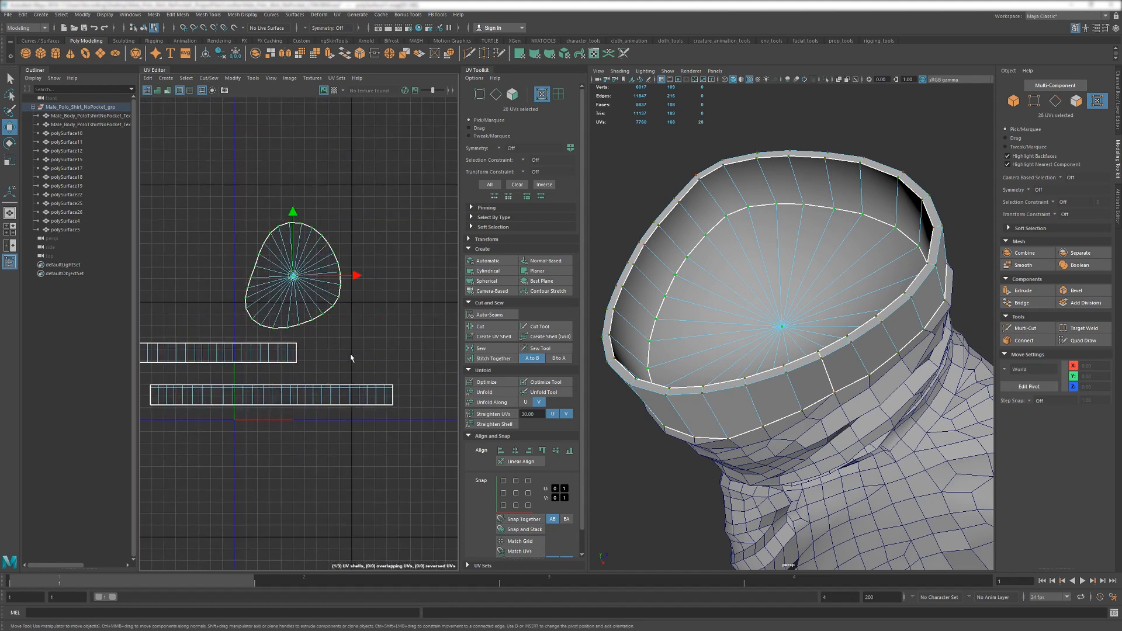
# Turn on UV distortion shading and examine stretching across the cuff's cap and band shells.
pyautogui.press('F8')
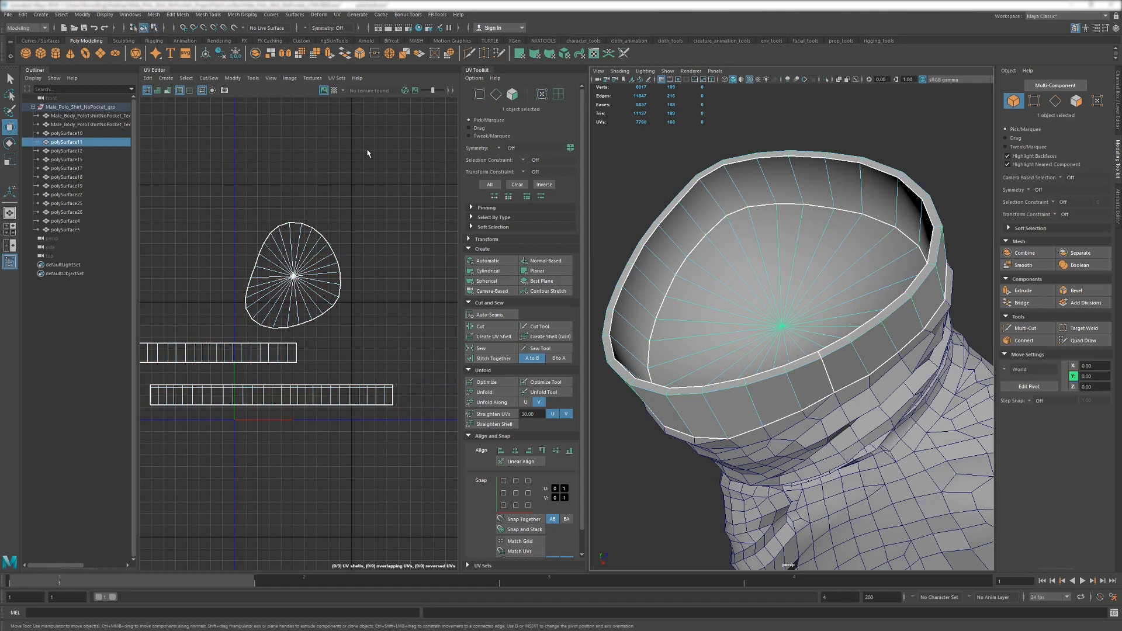
pyautogui.click(167, 91)
pyautogui.moveTo(372, 409); pyautogui.dragTo(399, 403, button='right')
pyautogui.moveTo(171, 422); pyautogui.dragTo(146, 422)
pyautogui.keyDown('alt'); pyautogui.moveTo(759, 374); pyautogui.dragTo(763, 271); pyautogui.keyUp('alt')
pyautogui.click(299, 438)
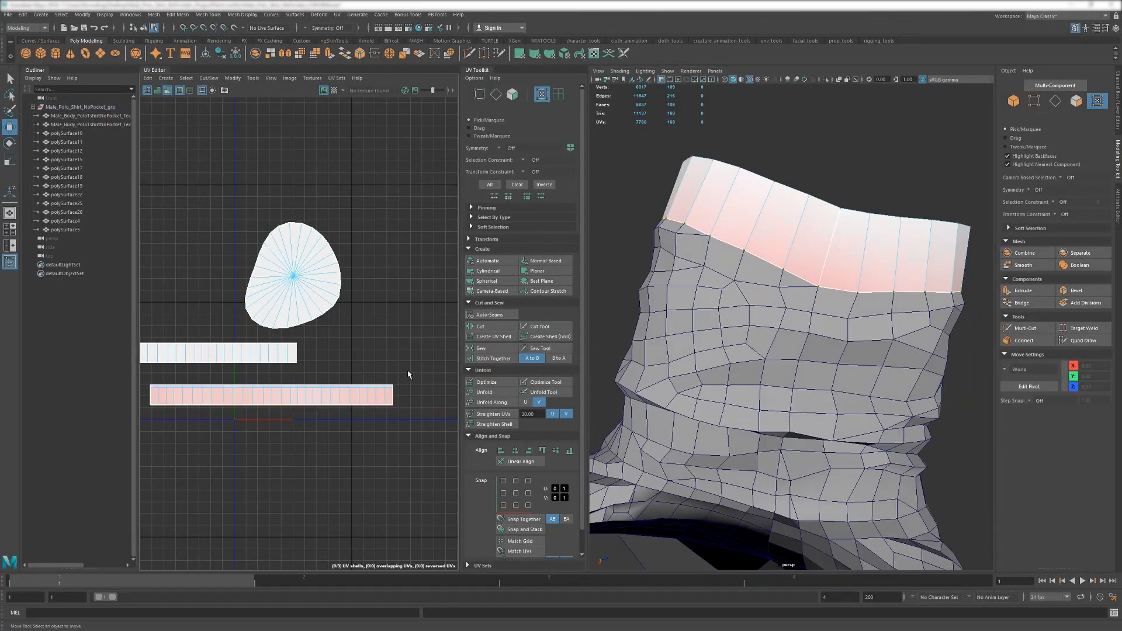
# Display the checker map on the cuff, examine the pattern around the band, and turn the checker off.
pyautogui.press('F8')
pyautogui.click(333, 89)
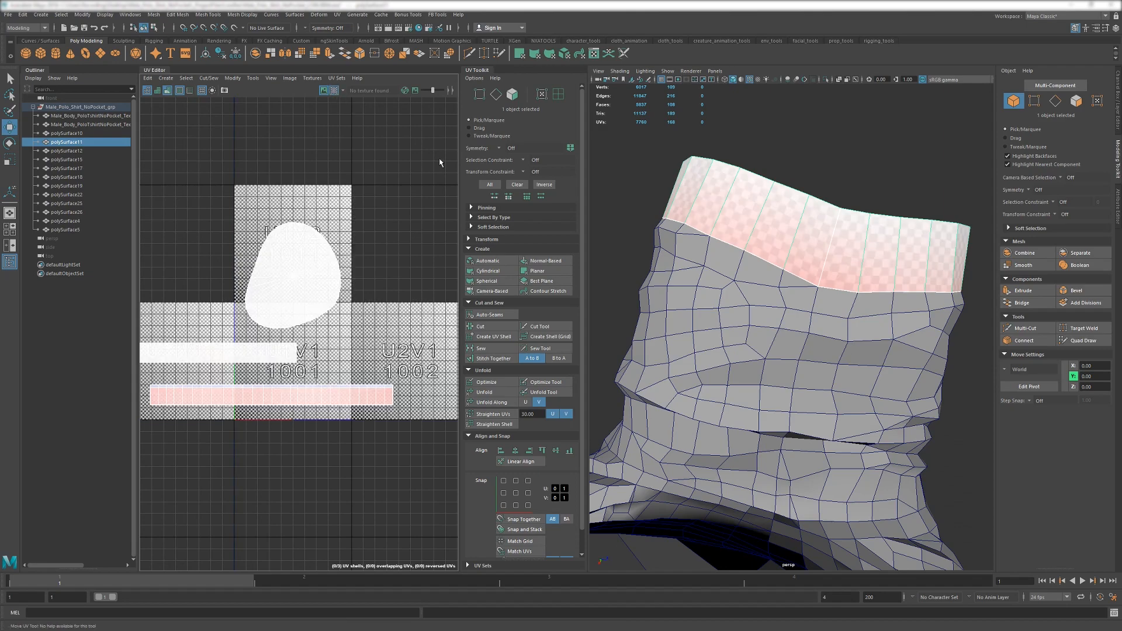
pyautogui.keyDown('alt'); pyautogui.moveTo(912, 374); pyautogui.dragTo(716, 356); pyautogui.keyUp('alt')
pyautogui.click(332, 89)
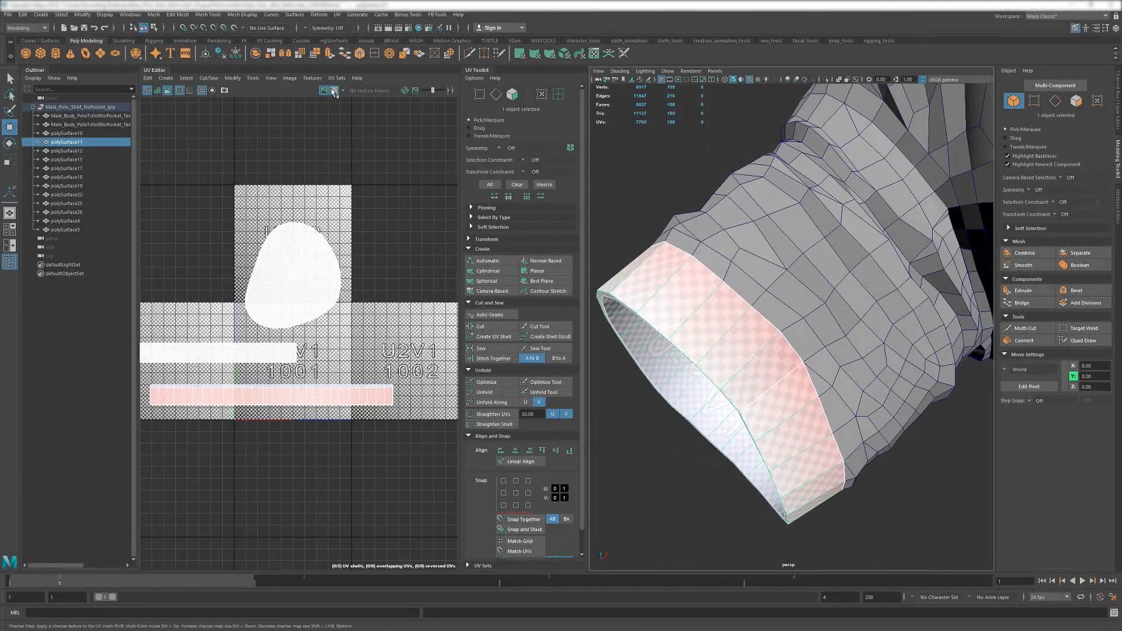
# Select the sleeve mesh and examine its UV distortion shading in the UV layout and on the model.
pyautogui.scroll(-5, 761, 401)
pyautogui.keyDown('alt'); pyautogui.moveTo(762, 401); pyautogui.dragTo(789, 344); pyautogui.keyUp('alt')
pyautogui.click(922, 344)
pyautogui.click(760, 310)
pyautogui.keyDown('alt'); pyautogui.moveTo(759, 310); pyautogui.dragTo(718, 315); pyautogui.keyUp('alt')
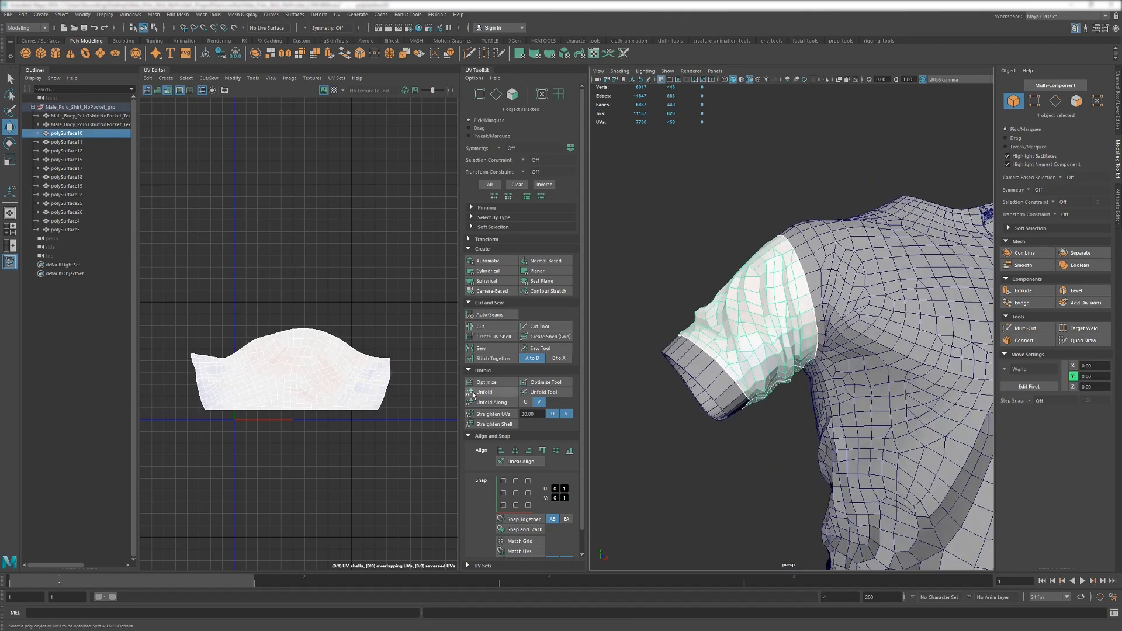
pyautogui.scroll(3, 383, 414)
pyautogui.scroll(-2, 381, 414)
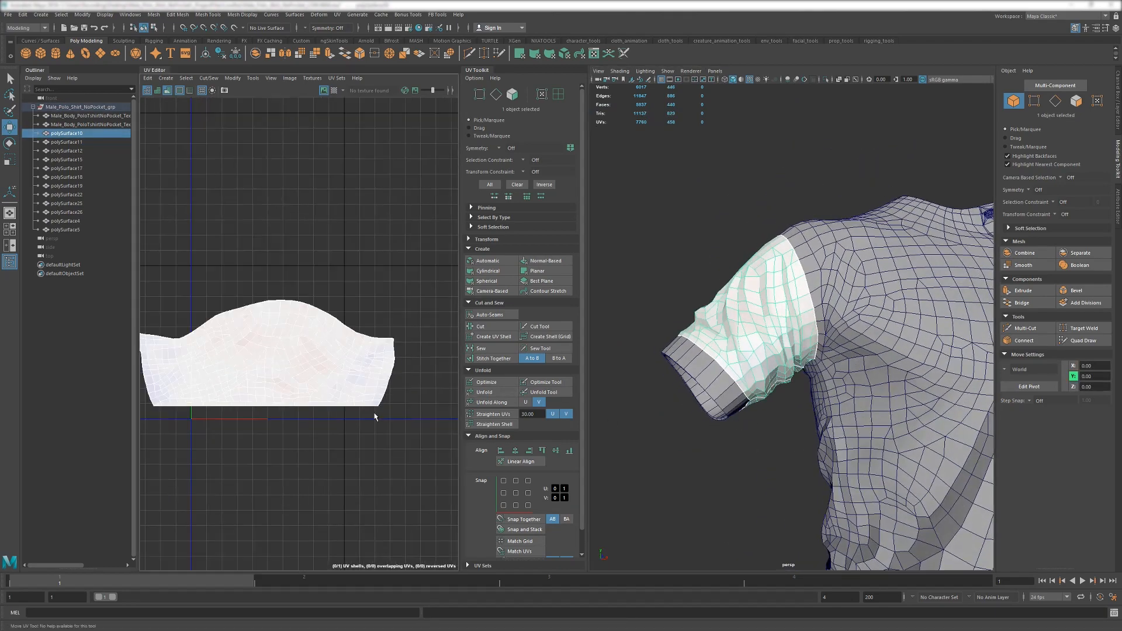
pyautogui.keyDown('alt'); pyautogui.moveTo(374, 413); pyautogui.dragTo(393, 419, button='middle'); pyautogui.keyUp('alt')
pyautogui.keyDown('alt'); pyautogui.moveTo(646, 446); pyautogui.dragTo(829, 404); pyautogui.keyUp('alt')
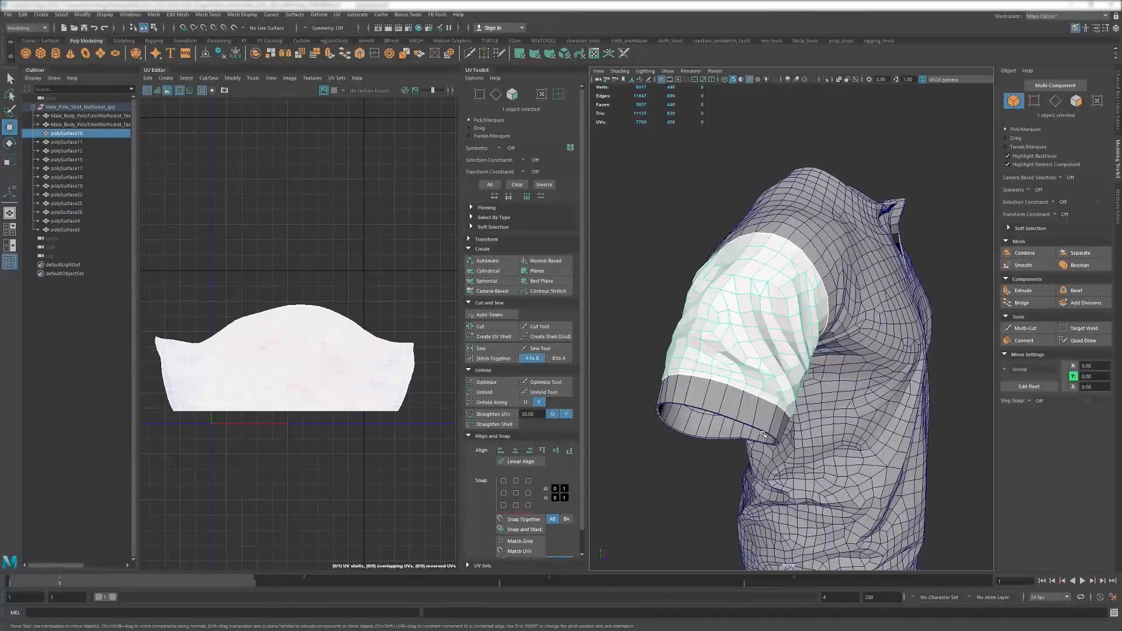
# Select the sleeve shell's straight cuff-side border edges, inspect the matching seam on the model, and switch to UV selection.
pyautogui.press('F10')
pyautogui.doubleClick(355, 412)
pyautogui.click(354, 412)
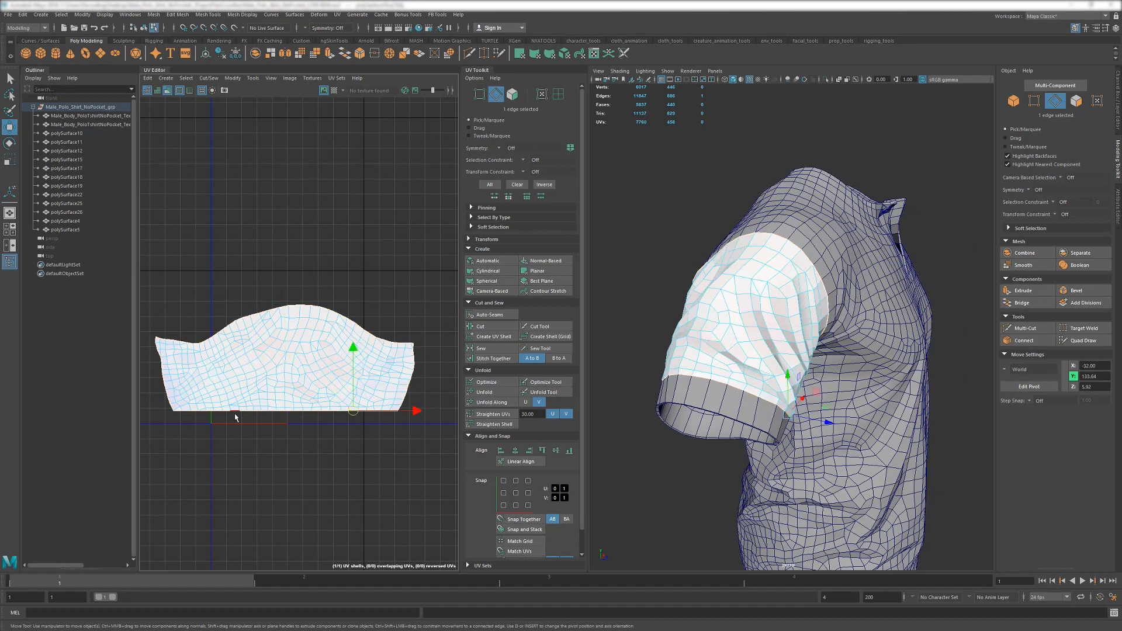
pyautogui.keyDown('shift'); pyautogui.doubleClick(211, 412); pyautogui.keyUp('shift')
pyautogui.keyDown('alt'); pyautogui.moveTo(318, 461); pyautogui.dragTo(329, 461, button='middle'); pyautogui.keyUp('alt')
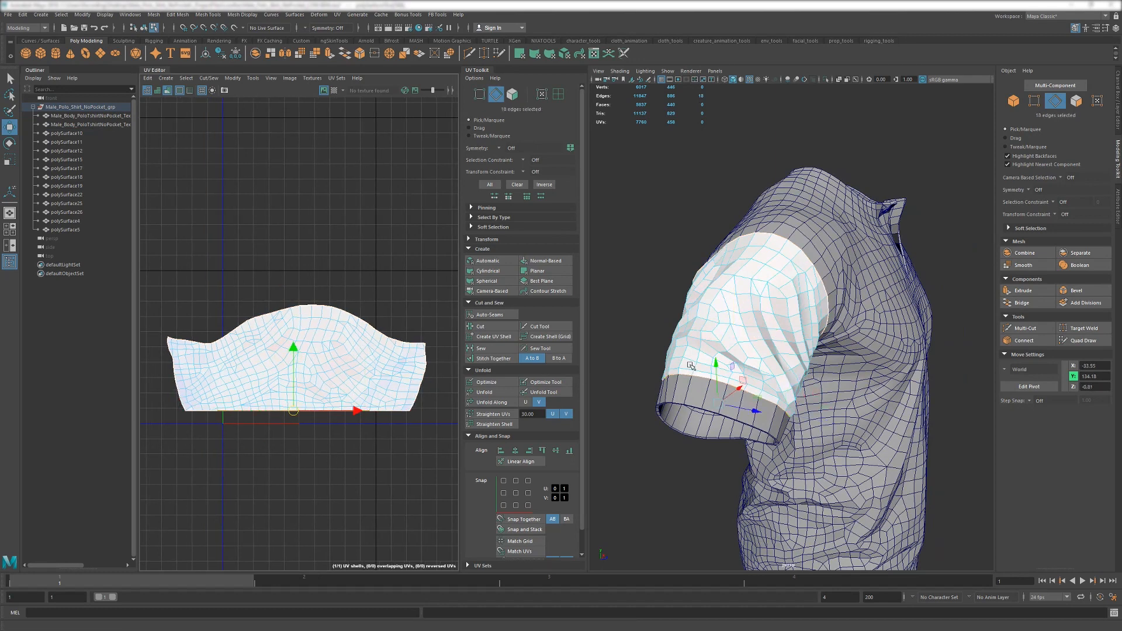
pyautogui.scroll(5, 626, 460)
pyautogui.keyDown('alt'); pyautogui.moveTo(793, 451); pyautogui.dragTo(835, 347); pyautogui.keyUp('alt')
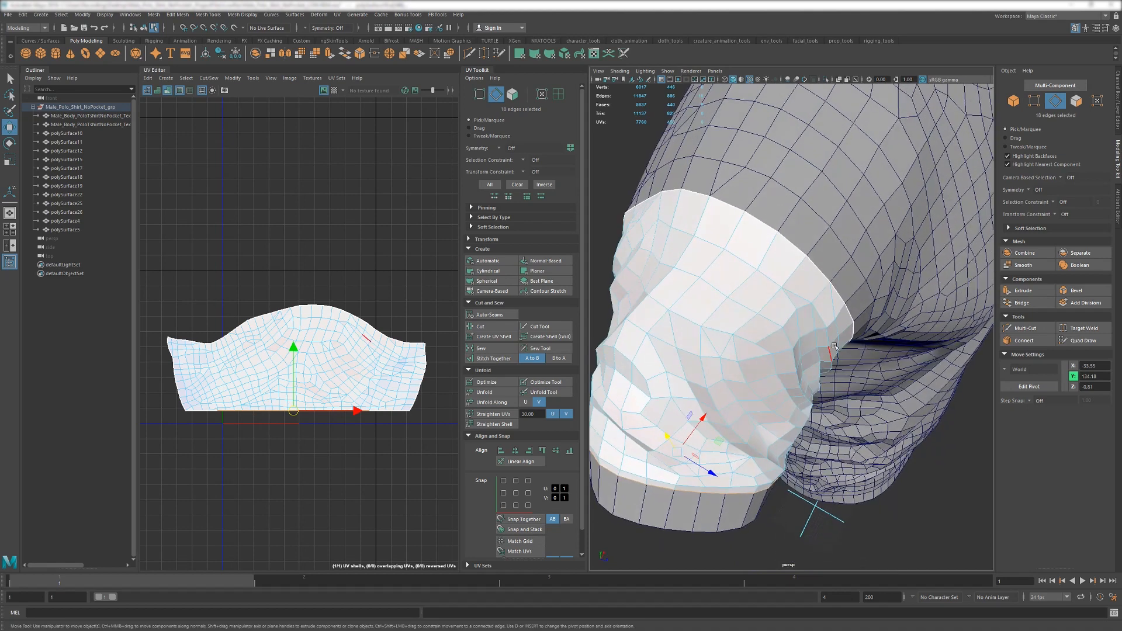
pyautogui.keyDown('alt'); pyautogui.moveTo(741, 209); pyautogui.dragTo(621, 402); pyautogui.keyUp('alt')
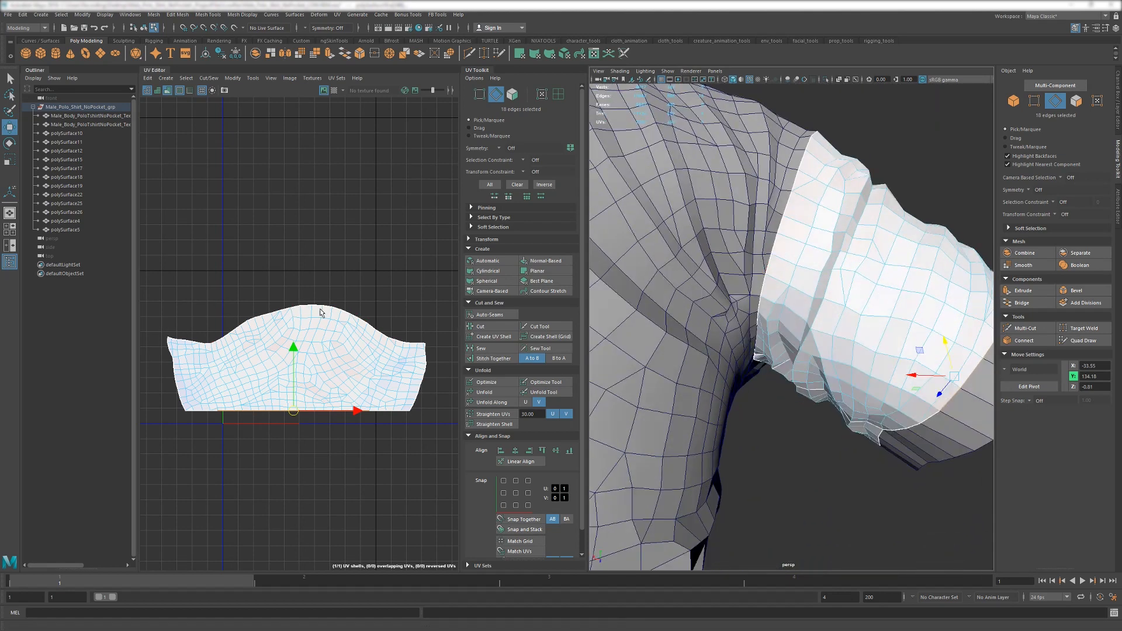
pyautogui.moveTo(335, 449); pyautogui.dragTo(376, 438, button='right')
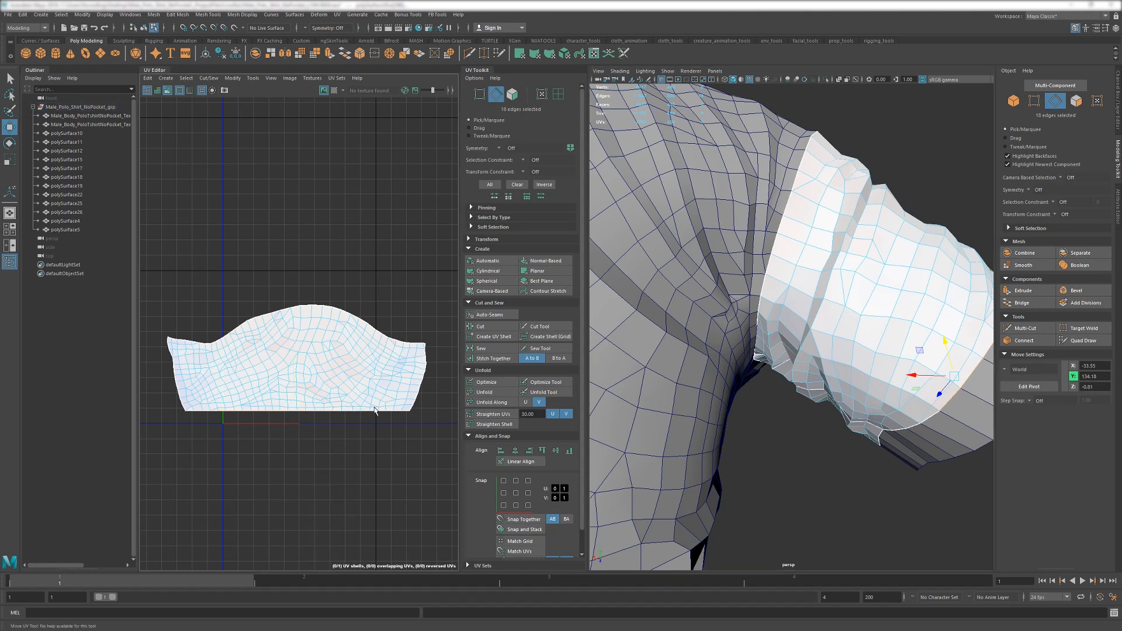
# Try to straighten the sleeve shell's curved cap border with Straighten Shell, followed by an unfold of the whole shell.
pyautogui.click(425, 344)
pyautogui.keyDown('shift'); pyautogui.doubleClick(169, 340); pyautogui.keyUp('shift')
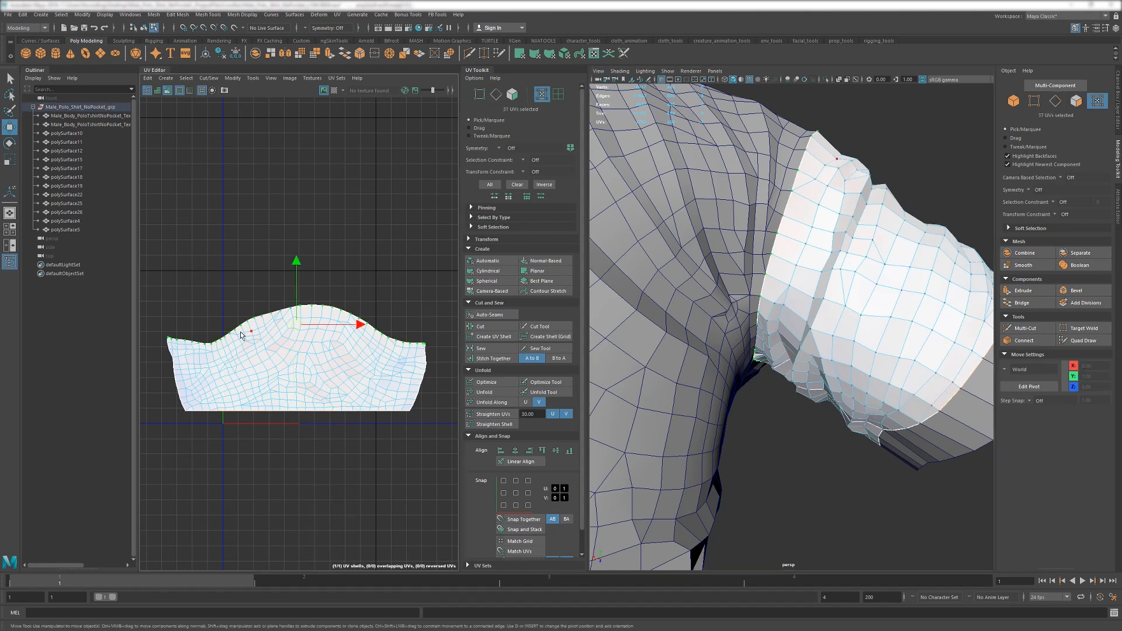
pyautogui.click(495, 424)
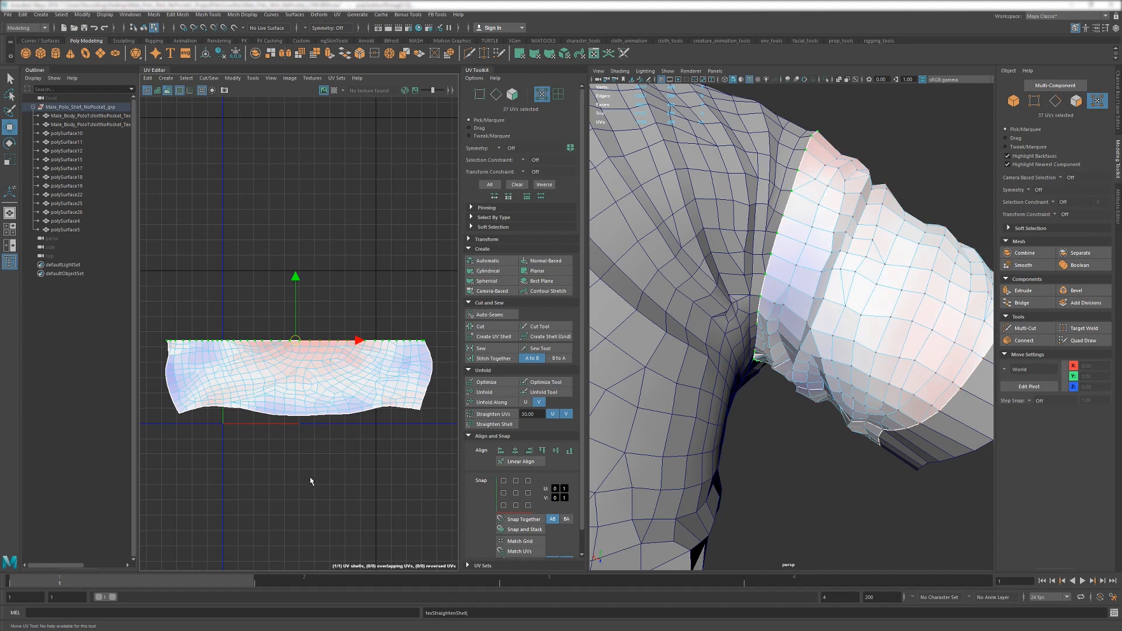
pyautogui.doubleClick(214, 352)
pyautogui.click(484, 392)
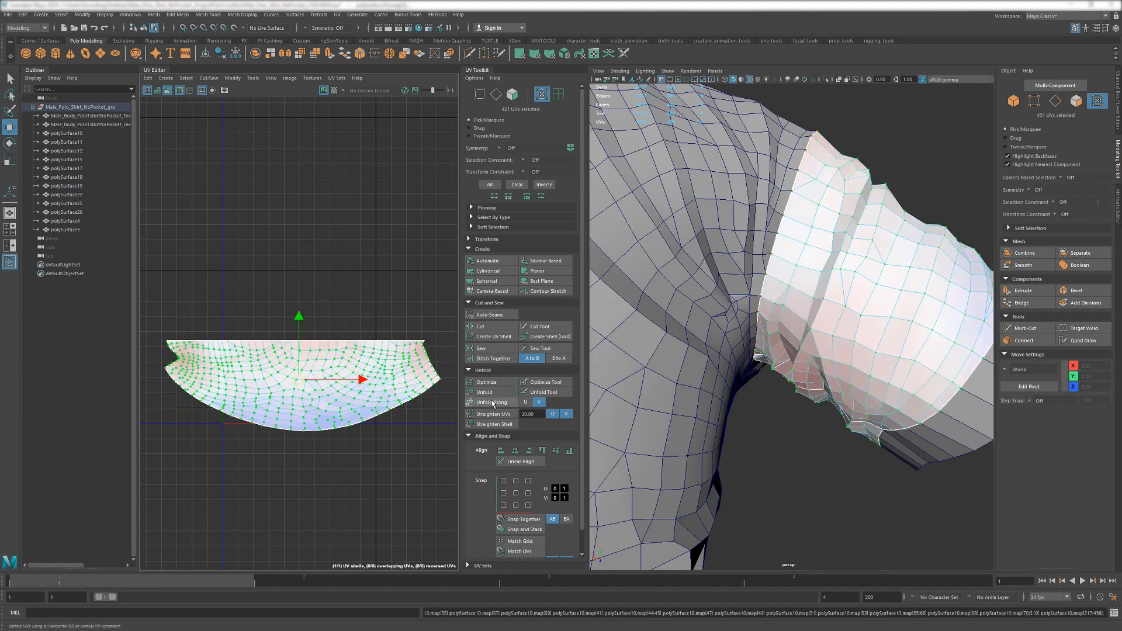
pyautogui.hotkey('ctrl', 'z')
pyautogui.hotkey('ctrl', 'z')
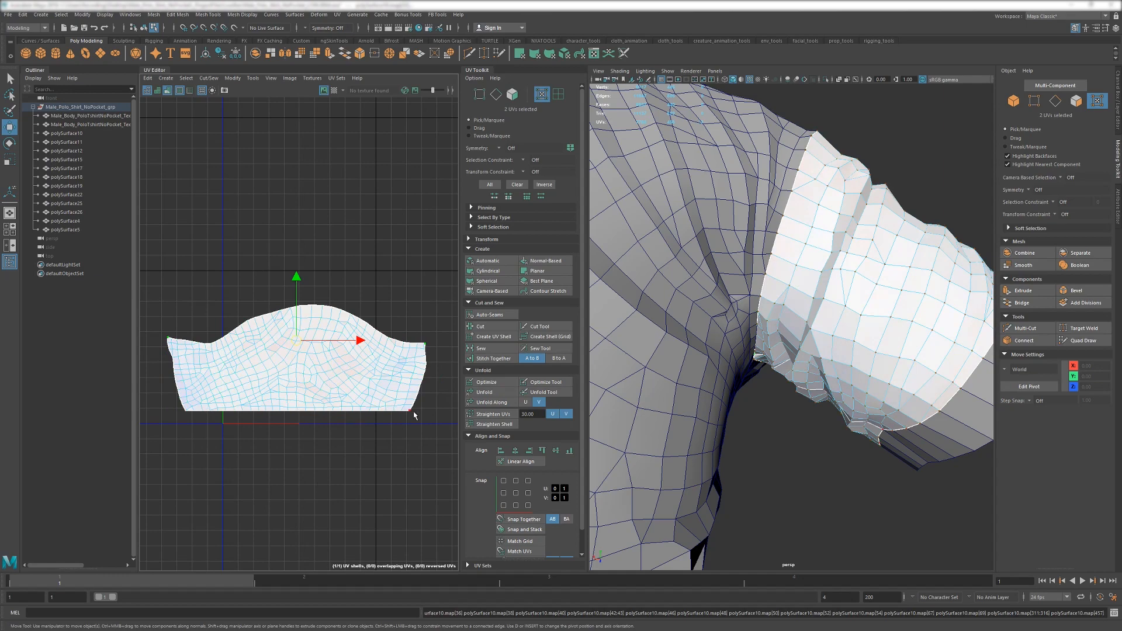
# Select the UVs along the sleeve shell's right side border and align them to its maximum U.
pyautogui.keyDown('alt'); pyautogui.moveTo(812, 374); pyautogui.dragTo(446, 398); pyautogui.keyUp('alt')
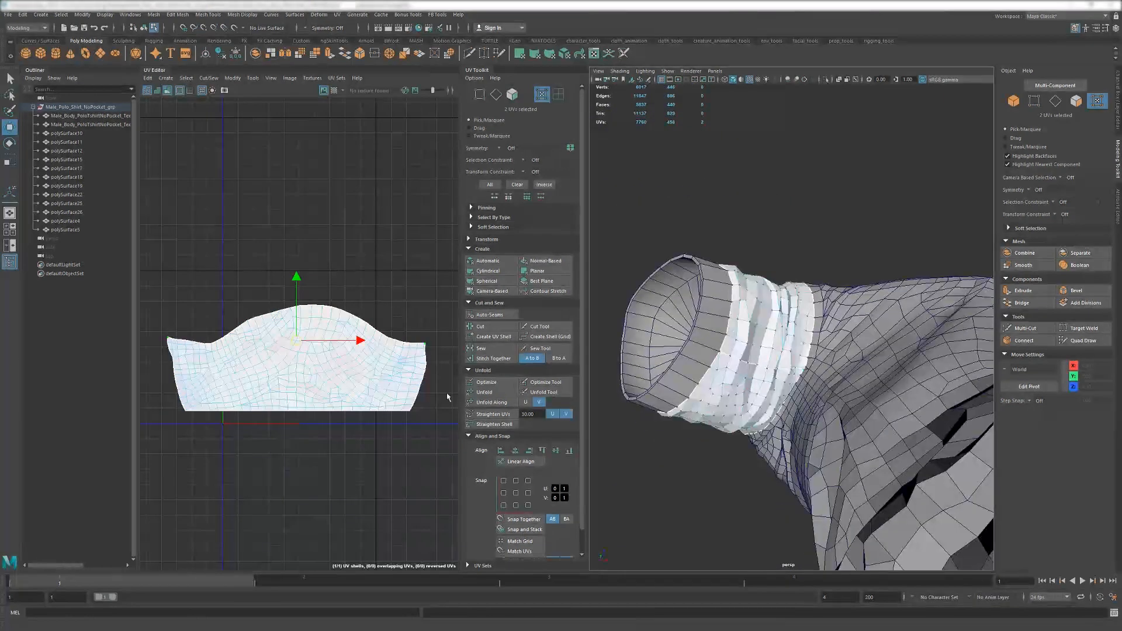
pyautogui.keyDown('alt'); pyautogui.moveTo(445, 397); pyautogui.dragTo(380, 395, button='middle'); pyautogui.keyUp('alt')
pyautogui.scroll(3, 385, 394)
pyautogui.click(321, 291)
pyautogui.keyDown('shift'); pyautogui.click(291, 428); pyautogui.keyUp('shift')
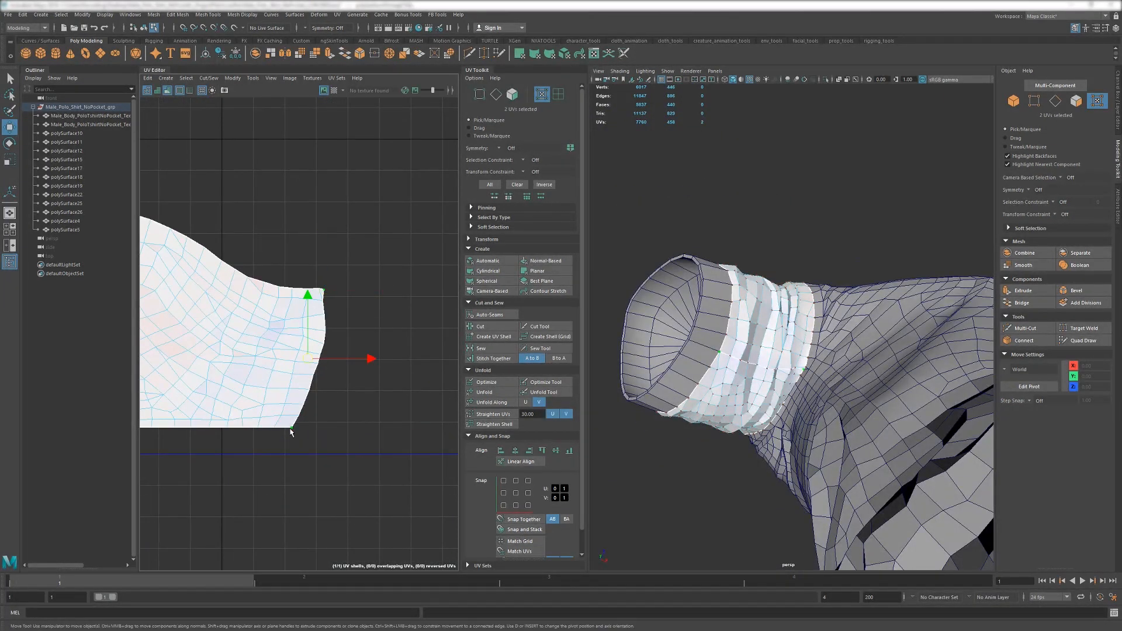
pyautogui.keyDown('shift'); pyautogui.doubleClick(290, 428); pyautogui.keyUp('shift')
pyautogui.click(528, 451)
# Select the UVs along the sleeve shell's left side border and align them to its minimum U.
pyautogui.keyDown('alt'); pyautogui.moveTo(243, 393); pyautogui.dragTo(429, 375, button='middle'); pyautogui.keyUp('alt')
pyautogui.scroll(-1, 429, 375)
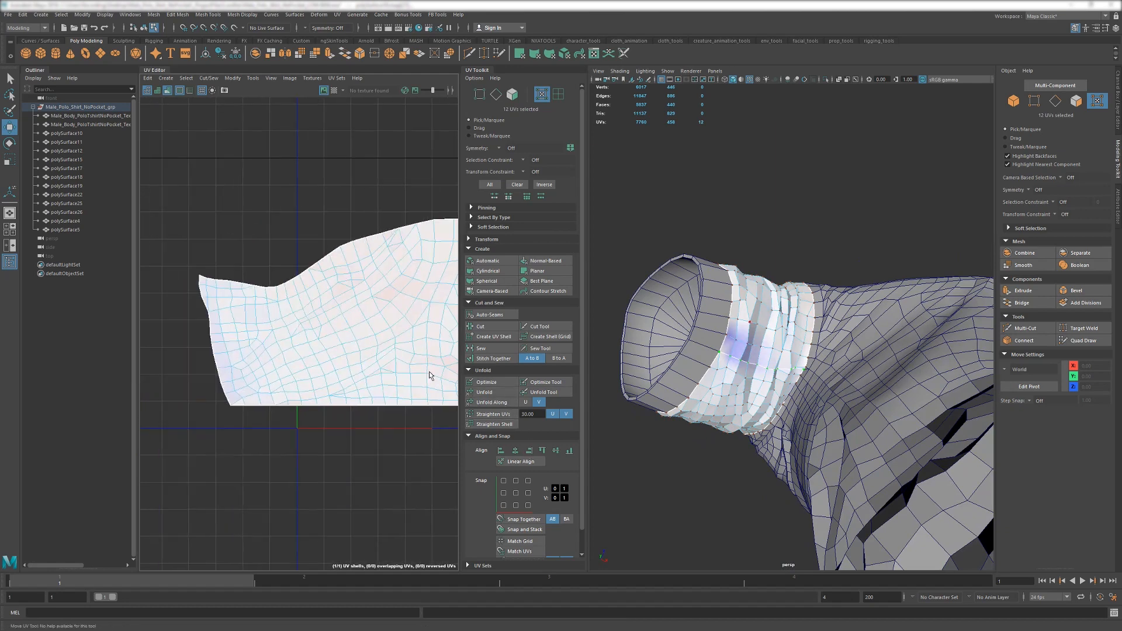
pyautogui.keyDown('shift'); pyautogui.doubleClick(229, 406); pyautogui.keyUp('shift')
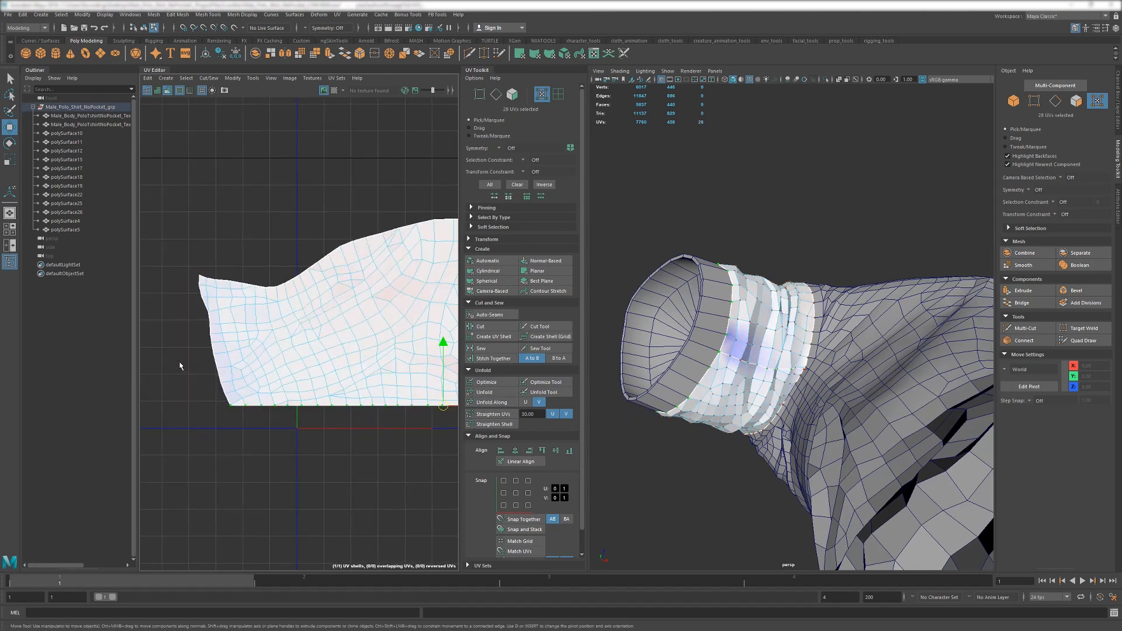
pyautogui.click(230, 405)
pyautogui.keyDown('shift'); pyautogui.doubleClick(200, 276); pyautogui.keyUp('shift')
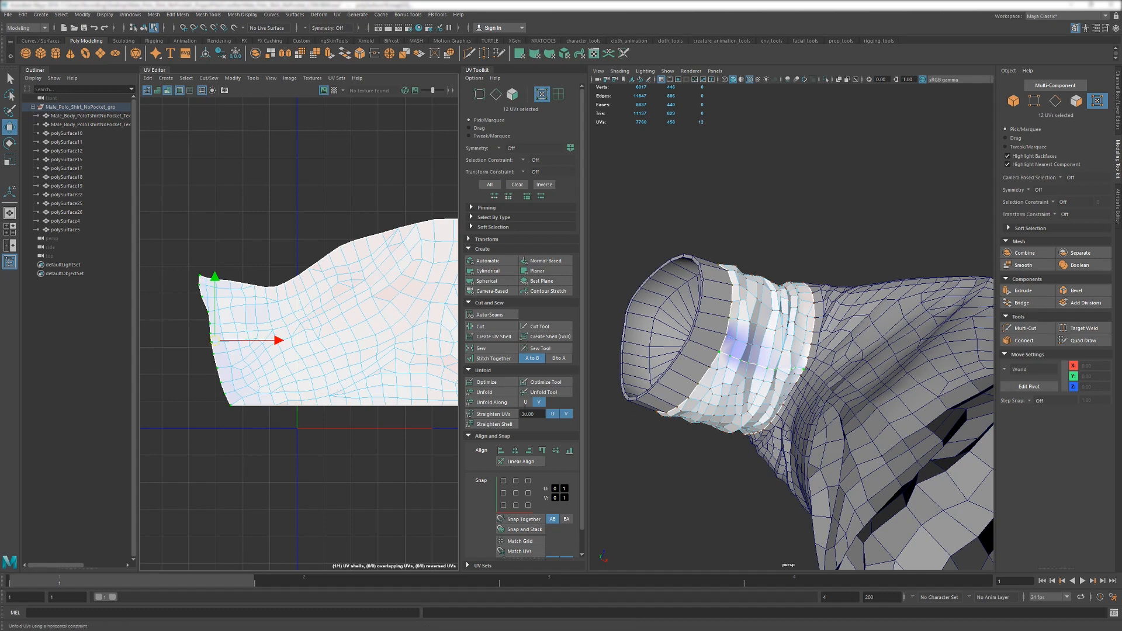
pyautogui.click(500, 450)
pyautogui.scroll(-3, 349, 380)
pyautogui.keyDown('alt'); pyautogui.moveTo(353, 380); pyautogui.dragTo(303, 395, button='middle'); pyautogui.keyUp('alt')
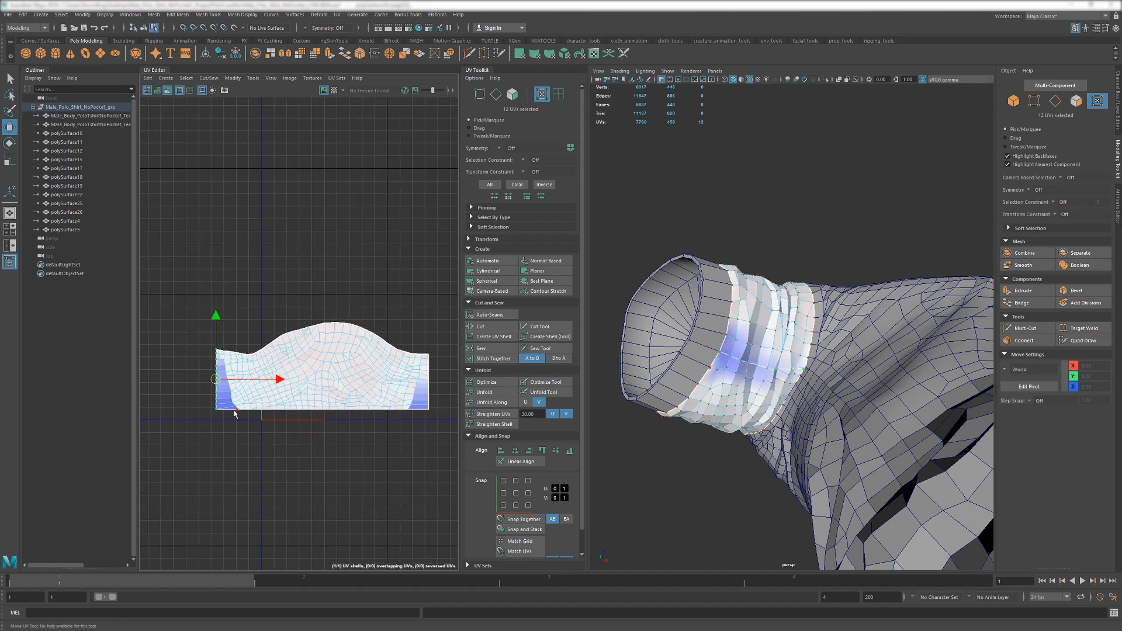
# Select all of the sleeve shell's UVs except those on its two vertical side borders.
pyautogui.keyDown('shift'); pyautogui.click(235, 413); pyautogui.keyUp('shift')
pyautogui.keyDown('shift'); pyautogui.doubleClick(432, 411); pyautogui.keyUp('shift')
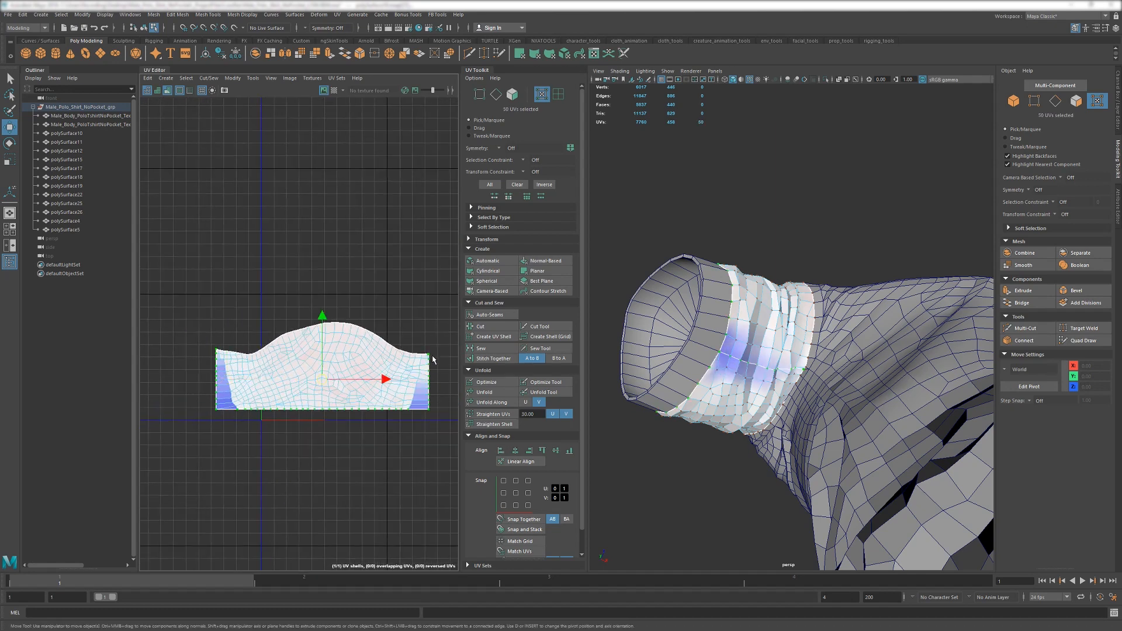
pyautogui.keyDown('alt'); pyautogui.moveTo(292, 416); pyautogui.dragTo(264, 416, button='middle'); pyautogui.keyUp('alt')
pyautogui.keyDown('shift'); pyautogui.moveTo(160, 296); pyautogui.dragTo(435, 445); pyautogui.keyUp('shift')
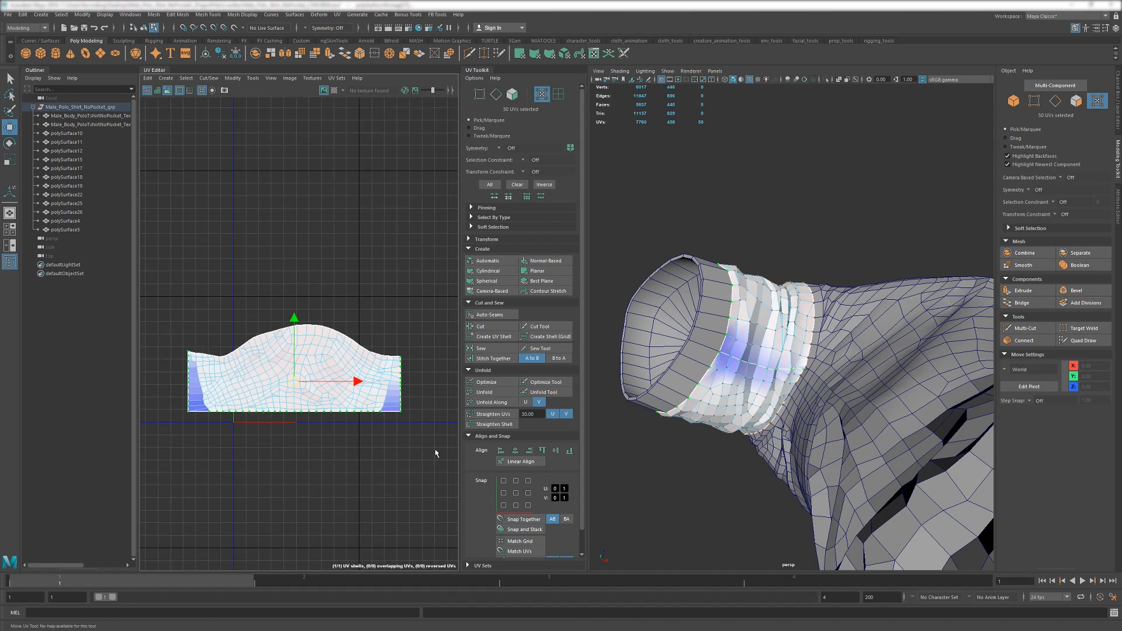
pyautogui.keyDown('alt'); pyautogui.moveTo(212, 423); pyautogui.dragTo(215, 420, button='middle'); pyautogui.keyUp('alt')
pyautogui.scroll(2, 211, 424)
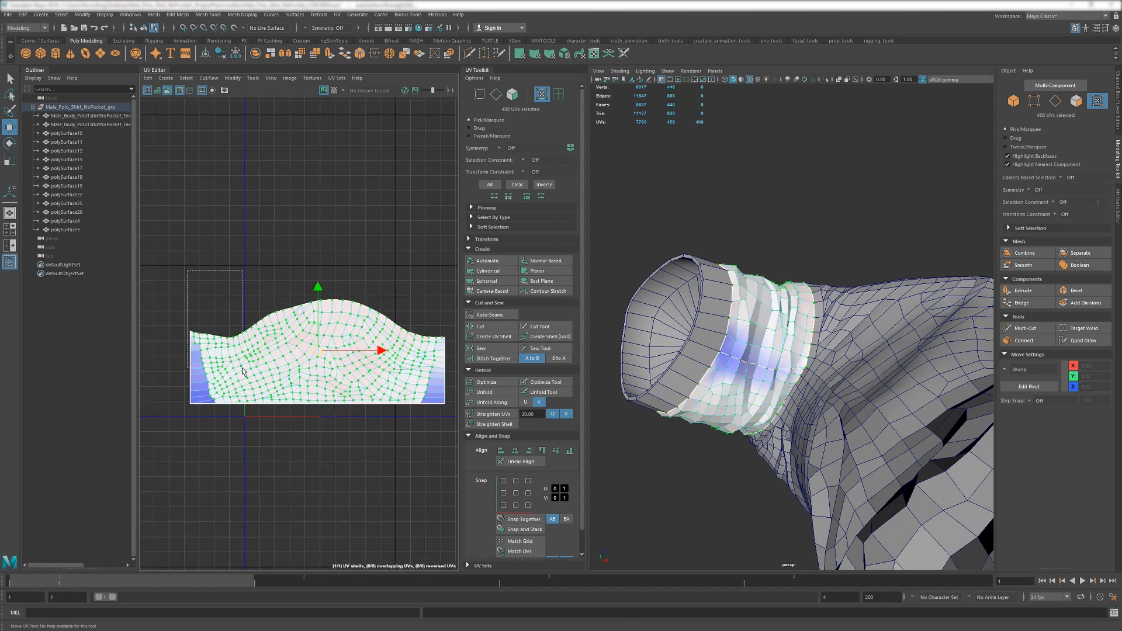
pyautogui.keyDown('shift'); pyautogui.moveTo(195, 268); pyautogui.dragTo(440, 442); pyautogui.keyUp('shift')
pyautogui.scroll(4, 200, 328)
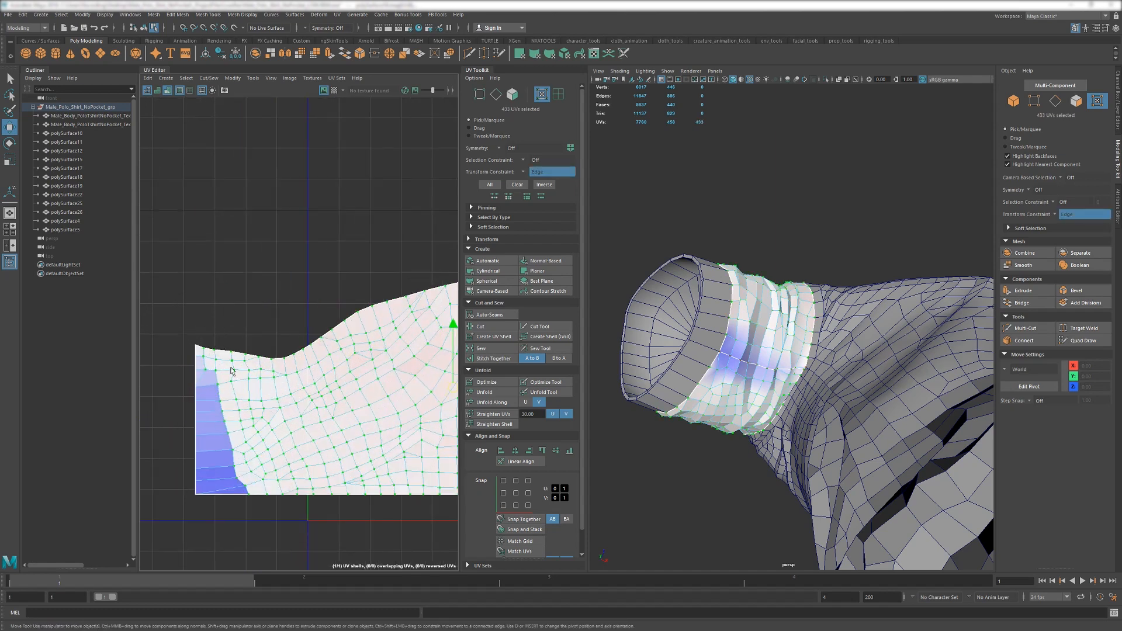
# Unfold the selected sleeve UVs along U only, relaxing the compressed areas beside the vertical borders.
pyautogui.scroll(-4, 231, 371)
pyautogui.keyDown('alt'); pyautogui.moveTo(334, 380); pyautogui.dragTo(287, 368, button='middle'); pyautogui.keyUp('alt')
pyautogui.scroll(-1, 286, 365)
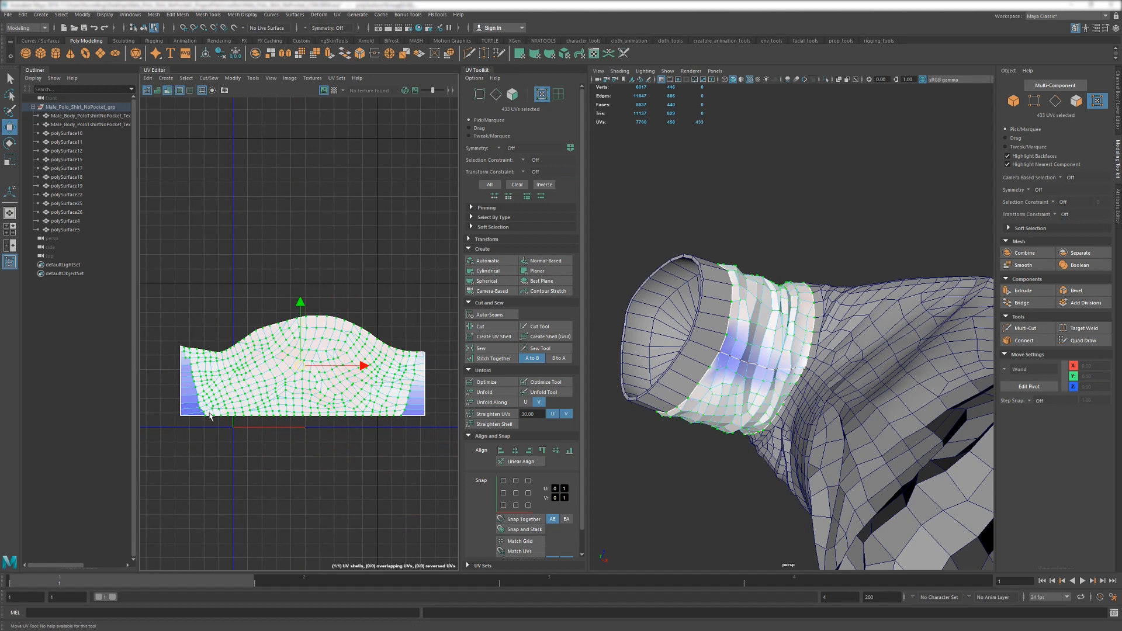
pyautogui.click(525, 402)
pyautogui.click(501, 405)
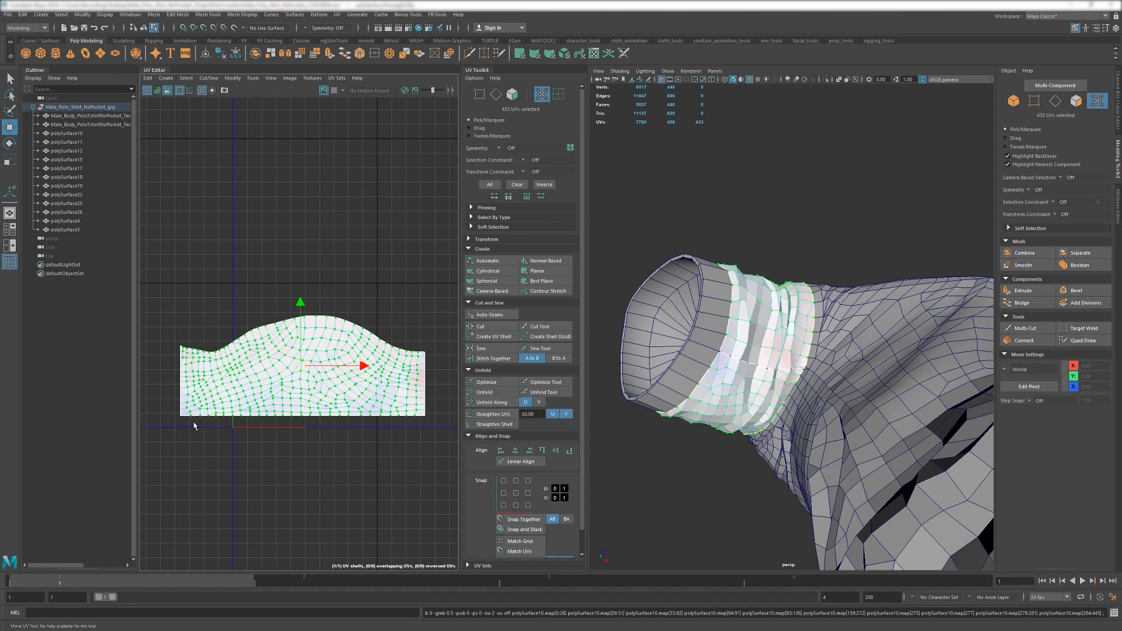
# Deselect the sleeve shell's straight lower border UVs, unfold the remaining selected UVs in both directions, and clear the selection.
pyautogui.keyDown('ctrl'); pyautogui.moveTo(164, 433); pyautogui.dragTo(439, 416); pyautogui.keyUp('ctrl')
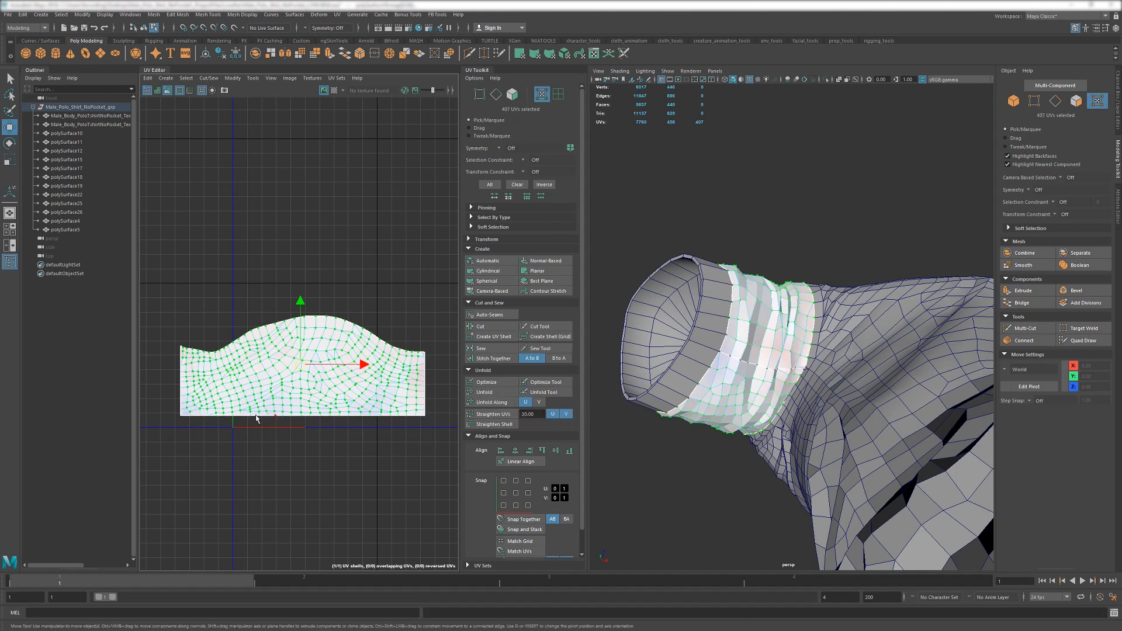
pyautogui.click(498, 393)
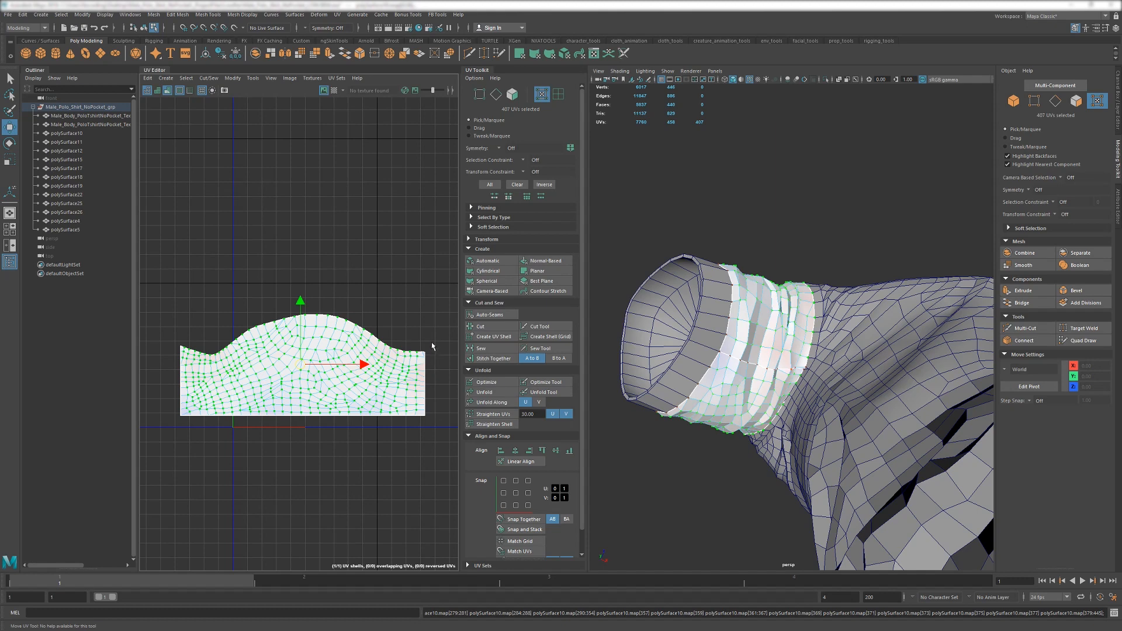
pyautogui.click(343, 471)
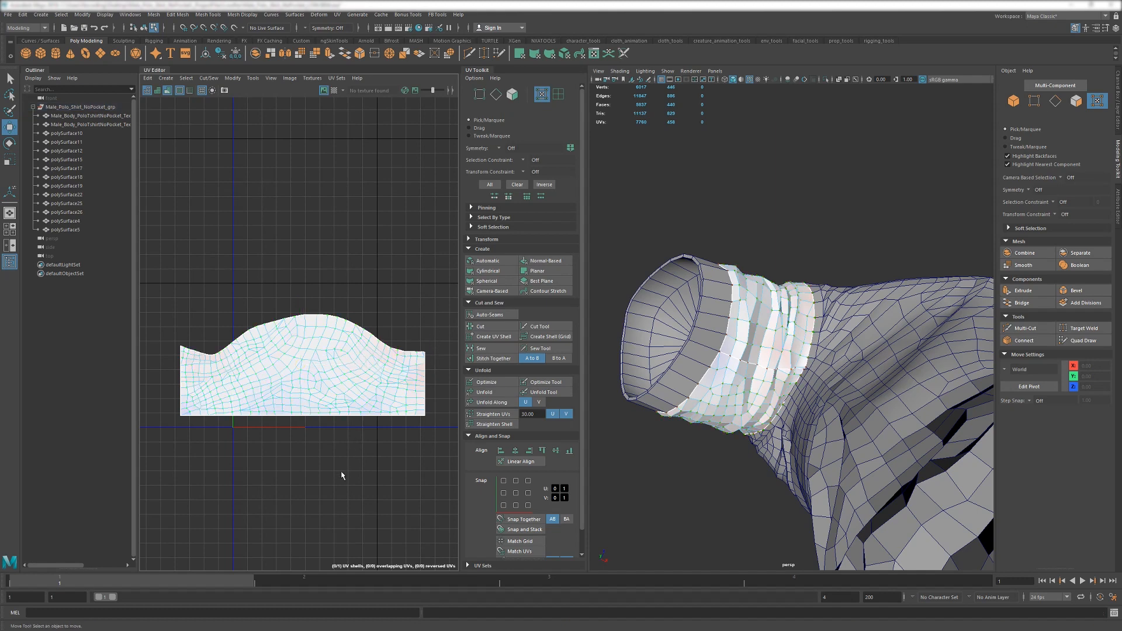
# Display the checker map and examine the sleeve's pattern and distortion around the seam and folds, then frame the whole sleeve mesh.
pyautogui.keyDown('alt'); pyautogui.moveTo(757, 386); pyautogui.dragTo(759, 421); pyautogui.keyUp('alt')
pyautogui.keyDown('alt'); pyautogui.moveTo(759, 420); pyautogui.dragTo(830, 421, button='right'); pyautogui.keyUp('alt')
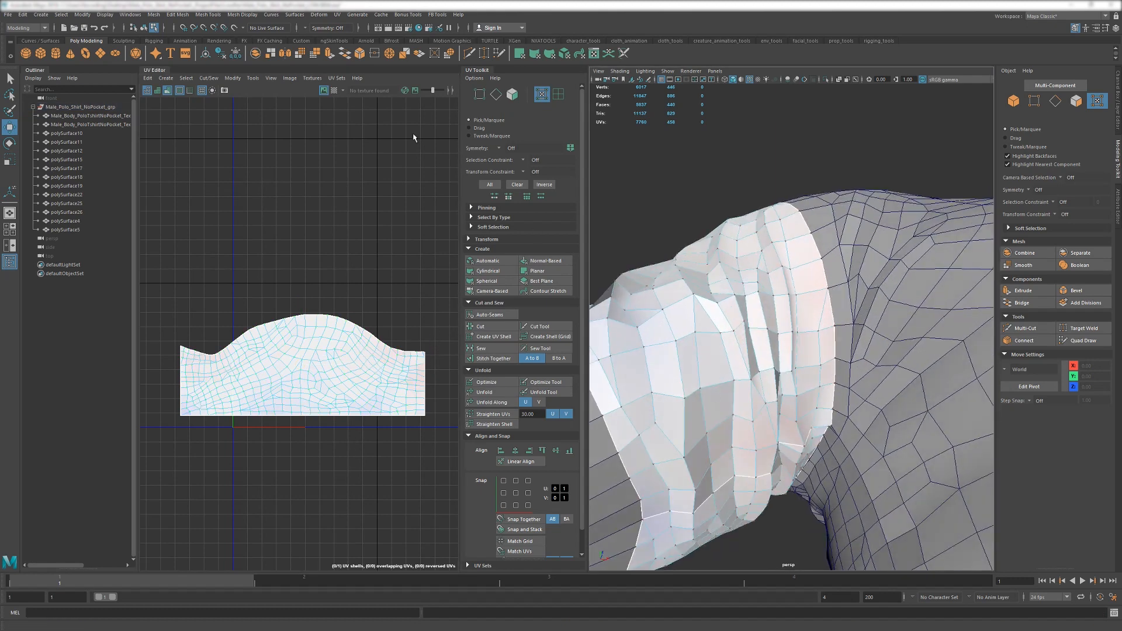
pyautogui.click(332, 90)
pyautogui.moveTo(686, 336)
pyautogui.keyDown('alt'); pyautogui.mouseDown()
pyautogui.moveTo(719, 333)
pyautogui.moveTo(690, 347)
pyautogui.mouseUp(); pyautogui.keyUp('alt')
pyautogui.keyDown('alt'); pyautogui.moveTo(765, 408); pyautogui.dragTo(785, 389); pyautogui.keyUp('alt')
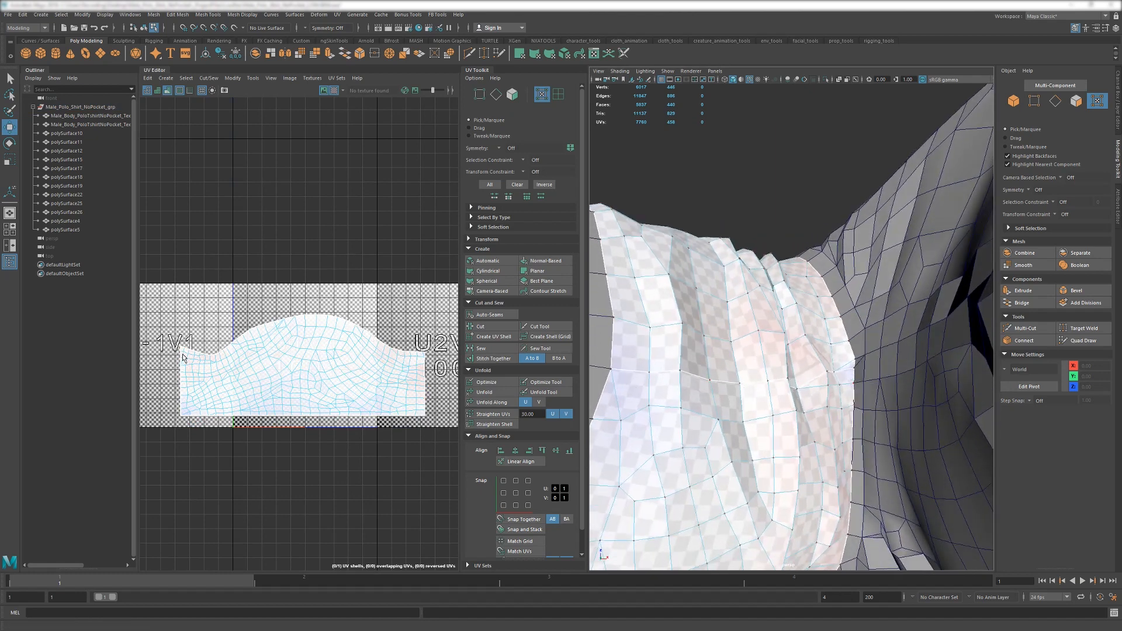
pyautogui.keyDown('alt'); pyautogui.moveTo(753, 345); pyautogui.dragTo(697, 385); pyautogui.keyUp('alt')
pyautogui.keyDown('alt'); pyautogui.moveTo(724, 303); pyautogui.dragTo(705, 250); pyautogui.keyUp('alt')
pyautogui.press('F8')
pyautogui.click(706, 250)
pyautogui.press('f')
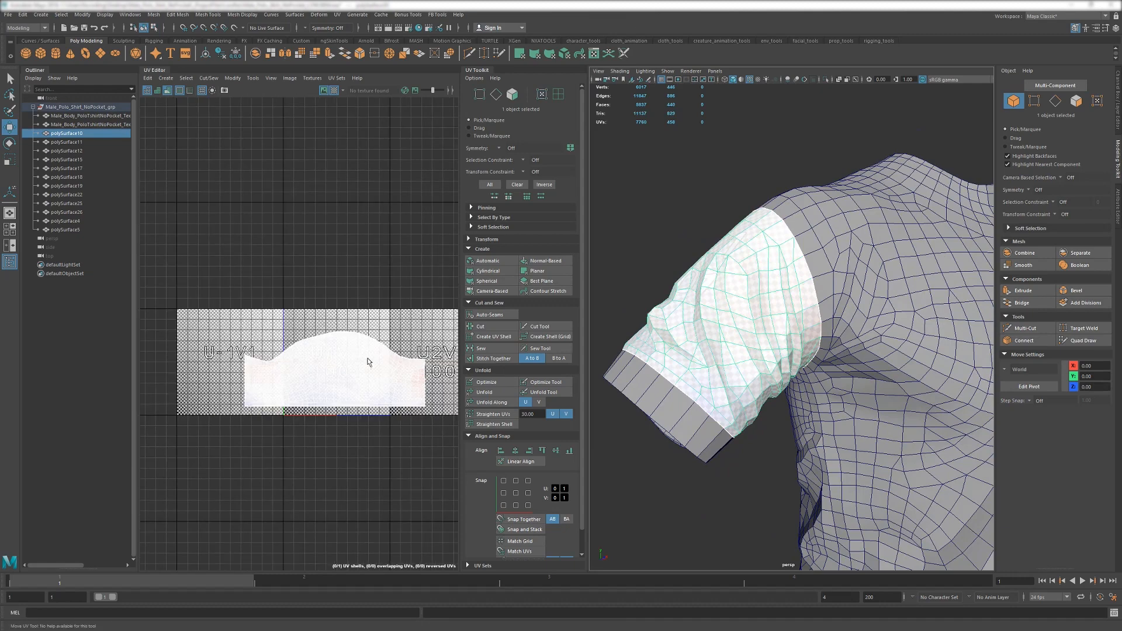
# Select the shirt's front body mesh, apply a Planar UV projection to it, and turn the checker map off.
pyautogui.keyDown('alt'); pyautogui.moveTo(818, 322); pyautogui.dragTo(710, 319); pyautogui.keyUp('alt')
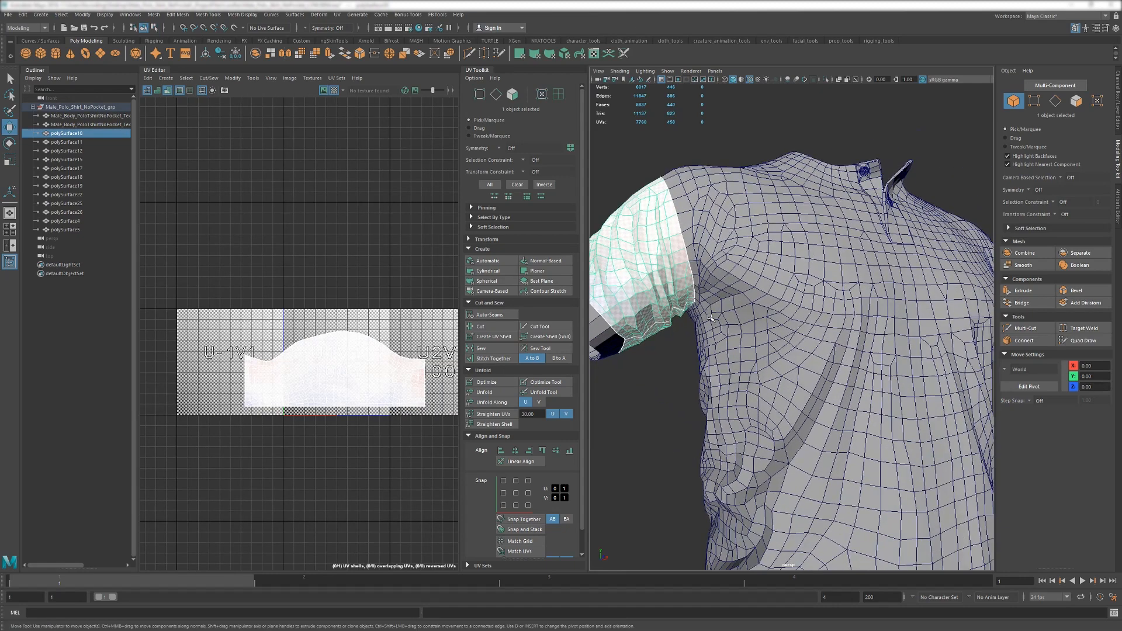
pyautogui.click(713, 315)
pyautogui.press('f')
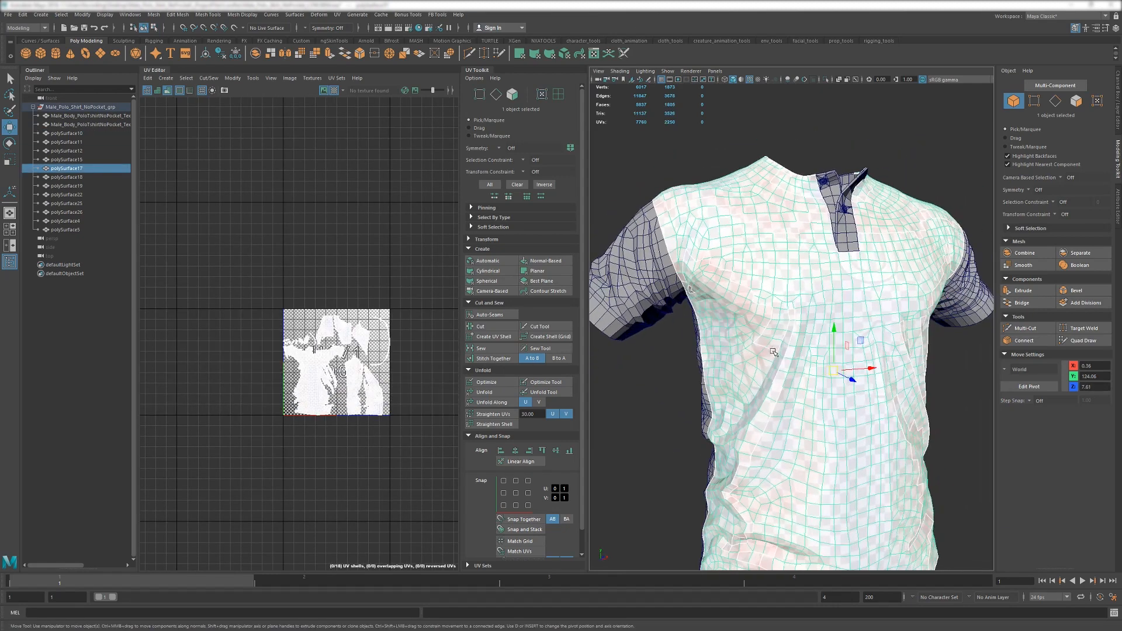
pyautogui.press('f')
pyautogui.scroll(2, 327, 373)
pyautogui.keyDown('alt'); pyautogui.moveTo(327, 373); pyautogui.dragTo(365, 379, button='middle'); pyautogui.keyUp('alt')
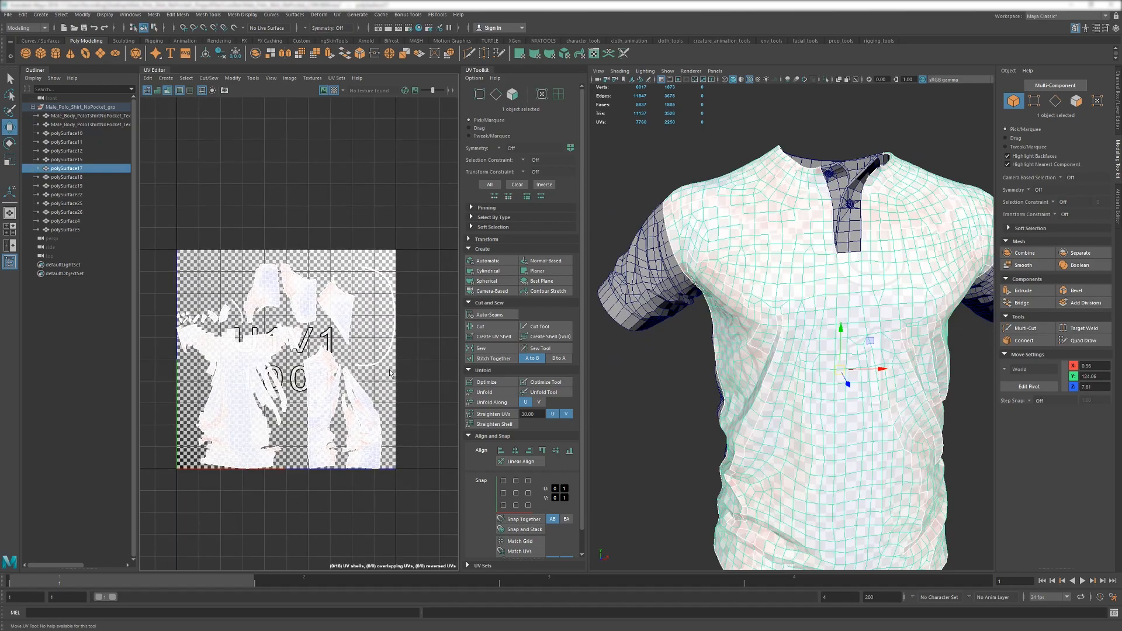
pyautogui.keyDown('alt'); pyautogui.moveTo(785, 264); pyautogui.dragTo(730, 314); pyautogui.keyUp('alt')
pyautogui.scroll(3, 786, 305)
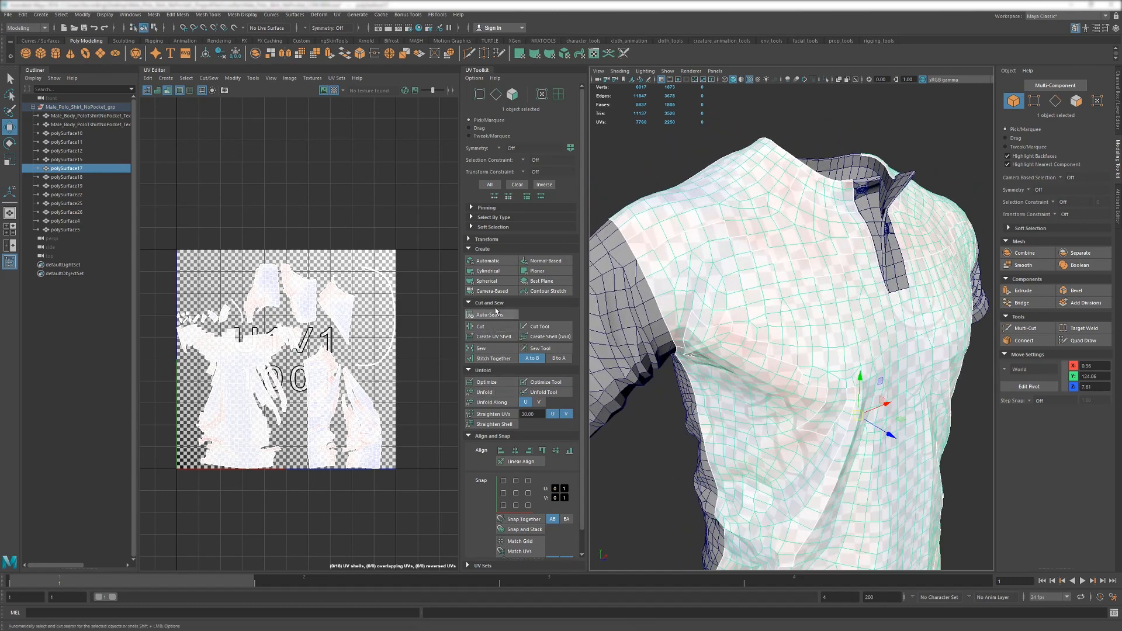
pyautogui.click(535, 272)
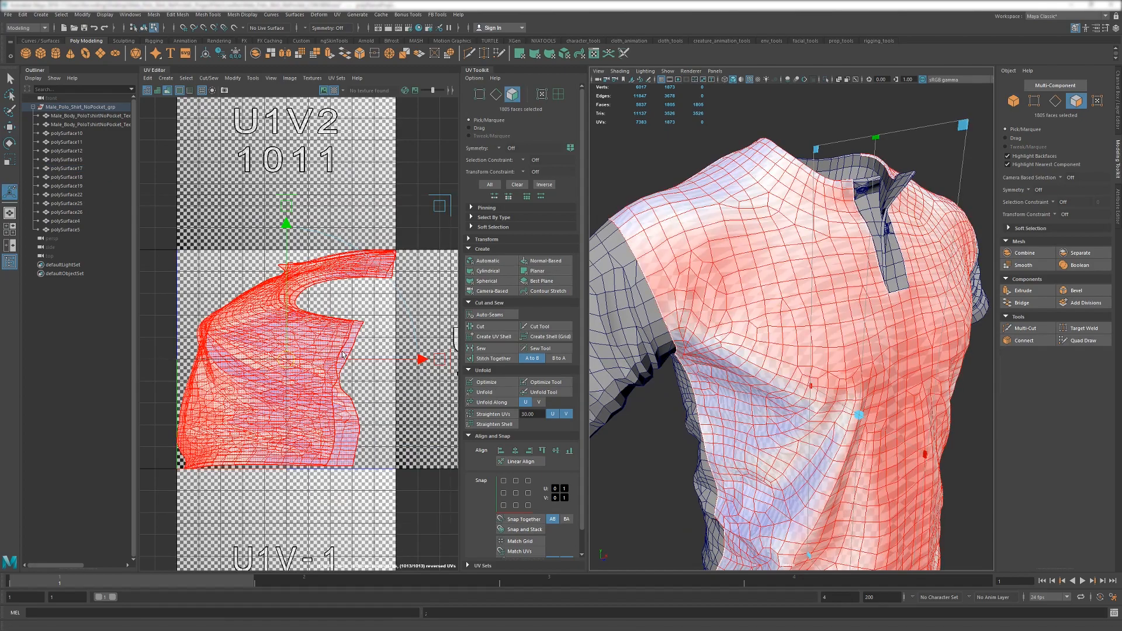
pyautogui.click(333, 90)
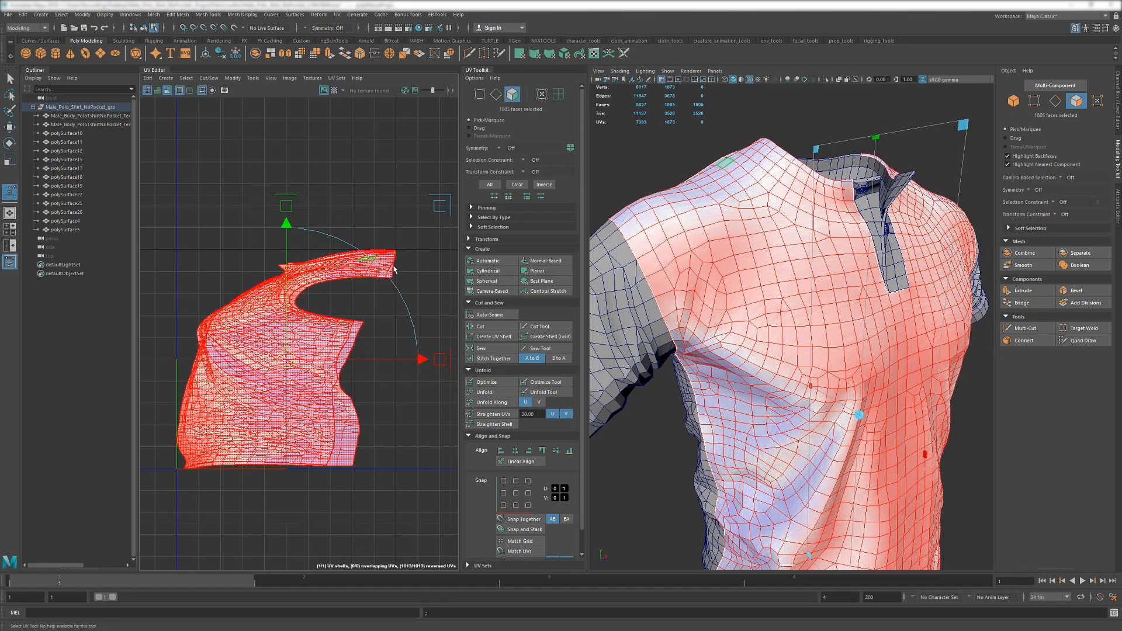
# Unfold the front body mesh's projected UVs and rotate the resulting shell upright in the UV layout.
pyautogui.keyDown('alt'); pyautogui.moveTo(853, 286); pyautogui.dragTo(749, 303); pyautogui.keyUp('alt')
pyautogui.click(484, 392)
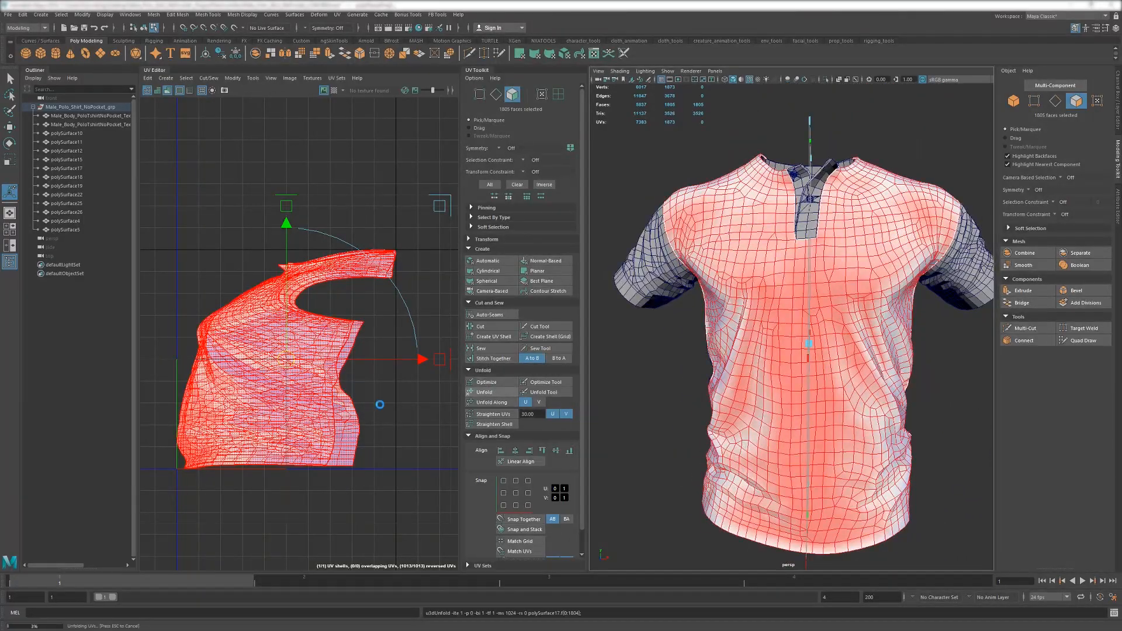
pyautogui.press('e')
pyautogui.moveTo(372, 390); pyautogui.dragTo(409, 383, button='middle')
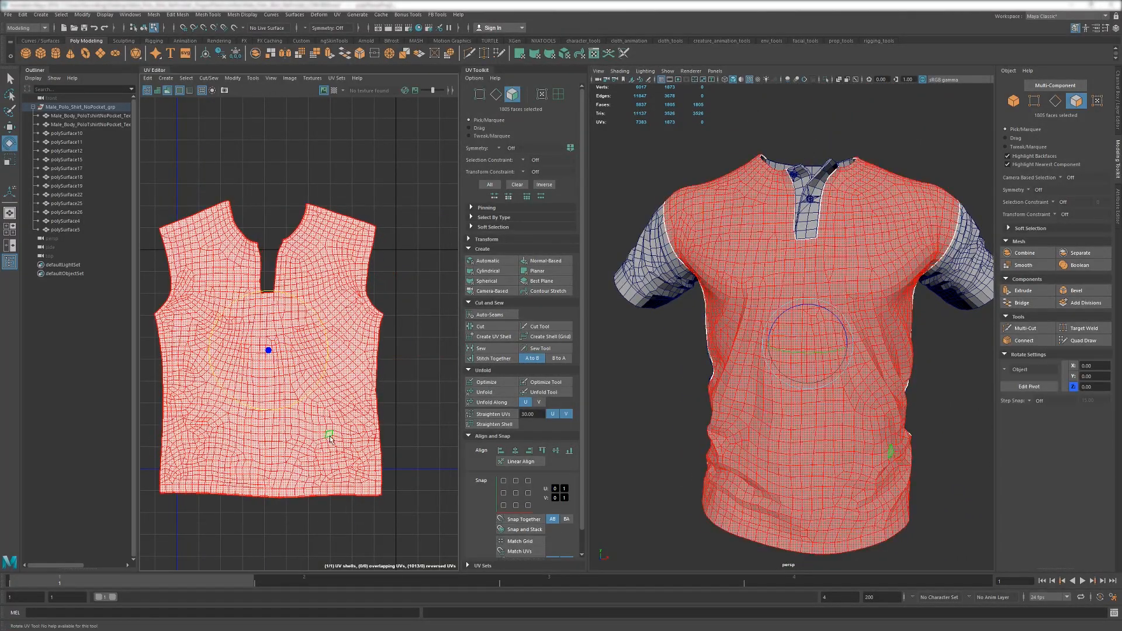
# Select the UVs along the front body shell's hem border and flatten them with Straighten Shell.
pyautogui.moveTo(415, 473); pyautogui.dragTo(454, 473, button='right')
pyautogui.click(381, 496)
pyautogui.scroll(3, 177, 529)
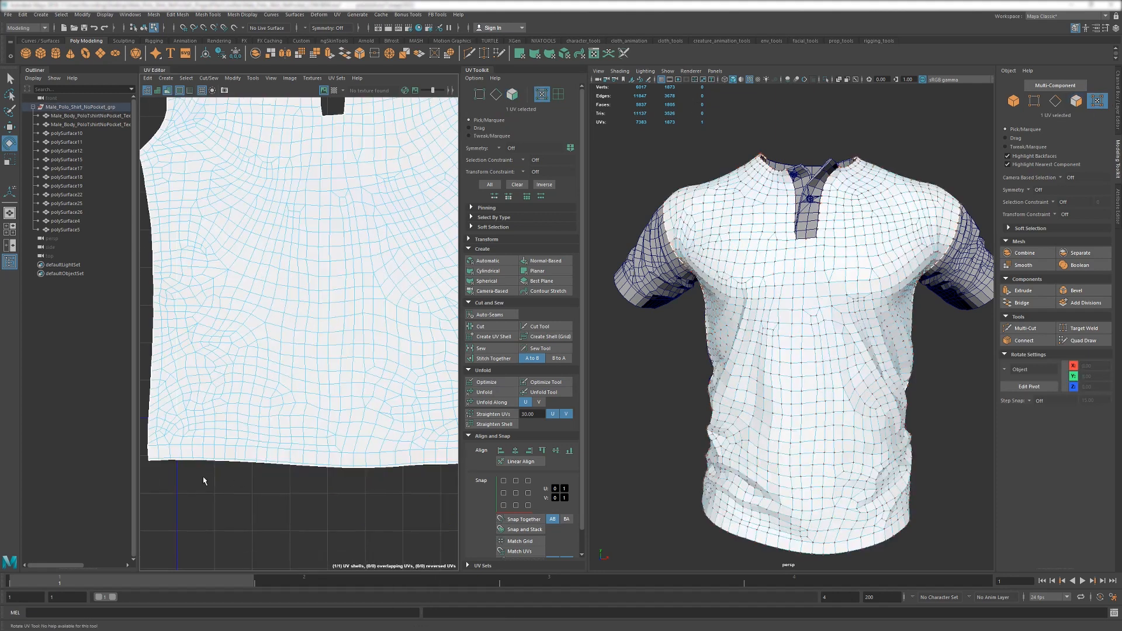
pyautogui.keyDown('shift'); pyautogui.doubleClick(154, 464); pyautogui.keyUp('shift')
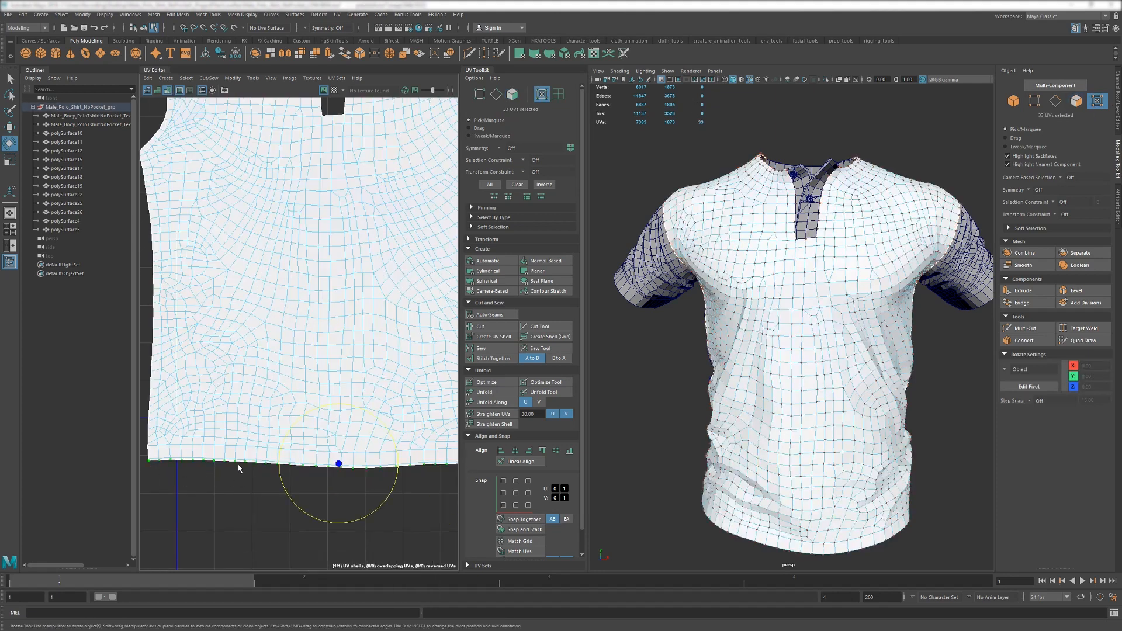
pyautogui.click(494, 424)
pyautogui.keyDown('alt'); pyautogui.moveTo(361, 403); pyautogui.dragTo(408, 428, button='middle'); pyautogui.keyUp('alt')
pyautogui.scroll(2, 187, 182)
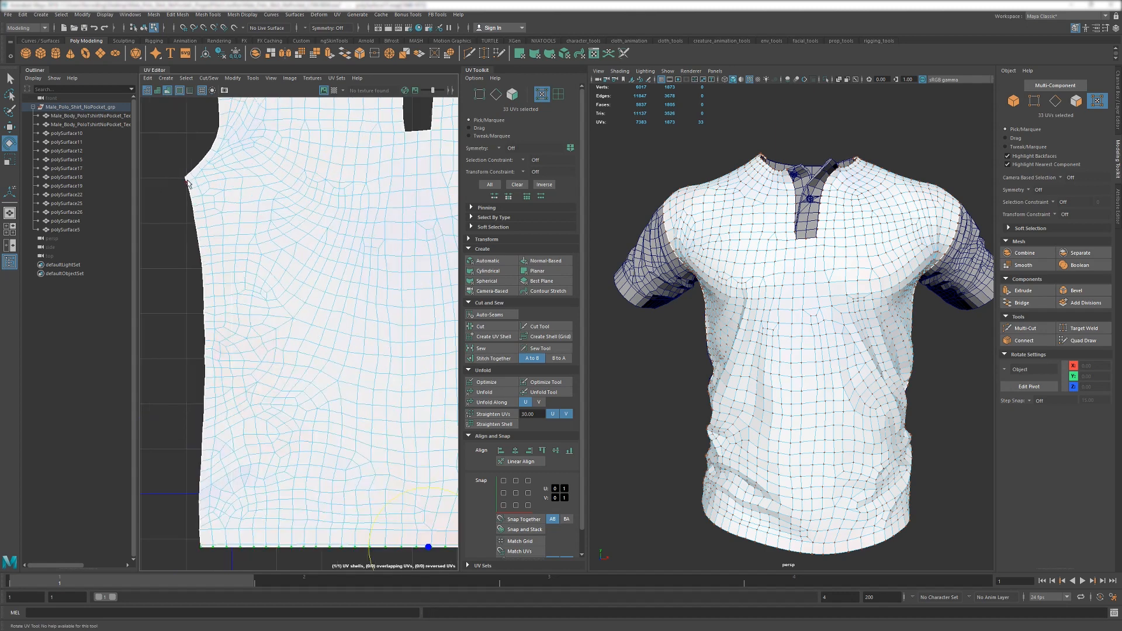
# Select the front body shell's left side border UVs from the armpit corner to the hem.
pyautogui.click(187, 179)
pyautogui.scroll(-1, 169, 510)
pyautogui.keyDown('alt'); pyautogui.moveTo(168, 510); pyautogui.dragTo(201, 386, button='middle'); pyautogui.keyUp('alt')
pyautogui.scroll(3, 200, 385)
pyautogui.keyDown('shift'); pyautogui.doubleClick(247, 436); pyautogui.keyUp('shift')
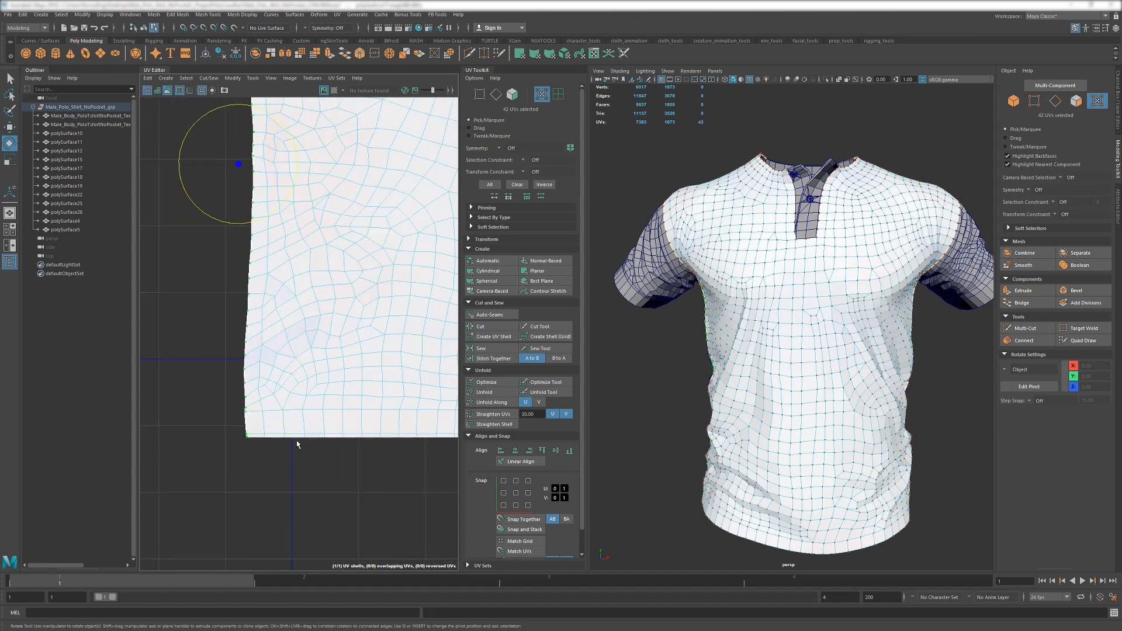
# Align the front body shell's left side border UVs to minimum U and its right side border UVs, armpit to hem, to maximum U.
pyautogui.scroll(-3, 297, 444)
pyautogui.keyDown('alt'); pyautogui.moveTo(311, 389); pyautogui.dragTo(330, 463, button='middle'); pyautogui.keyUp('alt')
pyautogui.keyDown('alt'); pyautogui.moveTo(371, 388); pyautogui.dragTo(87, 379, button='middle'); pyautogui.keyUp('alt')
pyautogui.click(336, 189)
pyautogui.keyDown('shift'); pyautogui.doubleClick(336, 488); pyautogui.keyUp('shift')
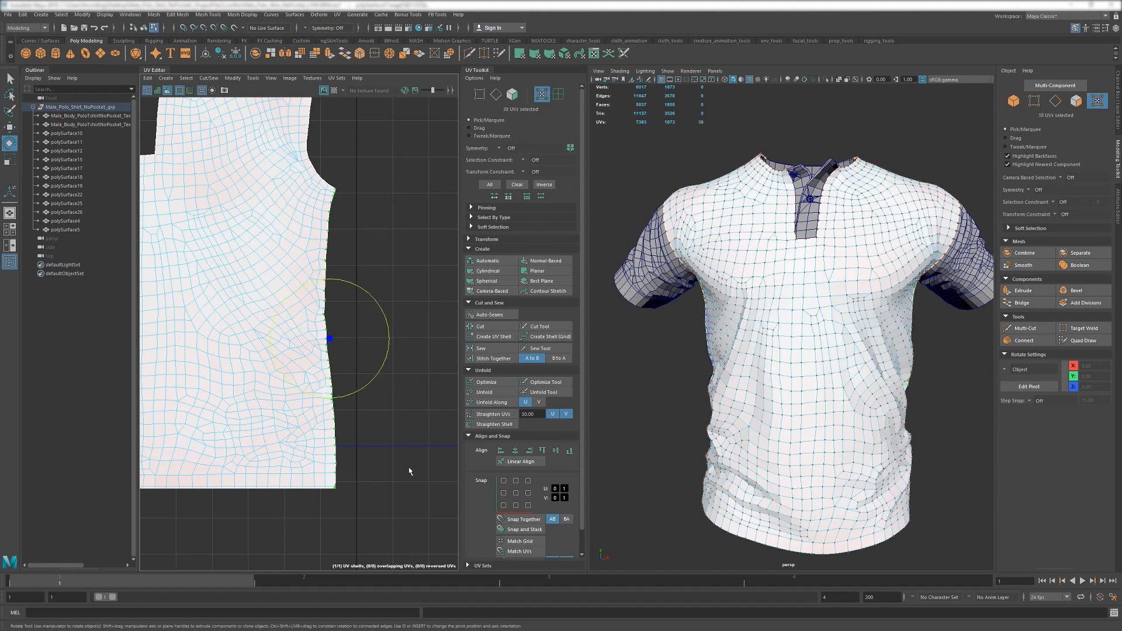
pyautogui.click(529, 450)
# Select the front body shell's UVs except the aligned side borders and unfold them to relax the stretching beside the edges.
pyautogui.scroll(-3, 209, 305)
pyautogui.keyDown('alt'); pyautogui.moveTo(209, 305); pyautogui.dragTo(271, 322, button='middle'); pyautogui.keyUp('alt')
pyautogui.keyDown('shift'); pyautogui.click(172, 255); pyautogui.keyUp('shift')
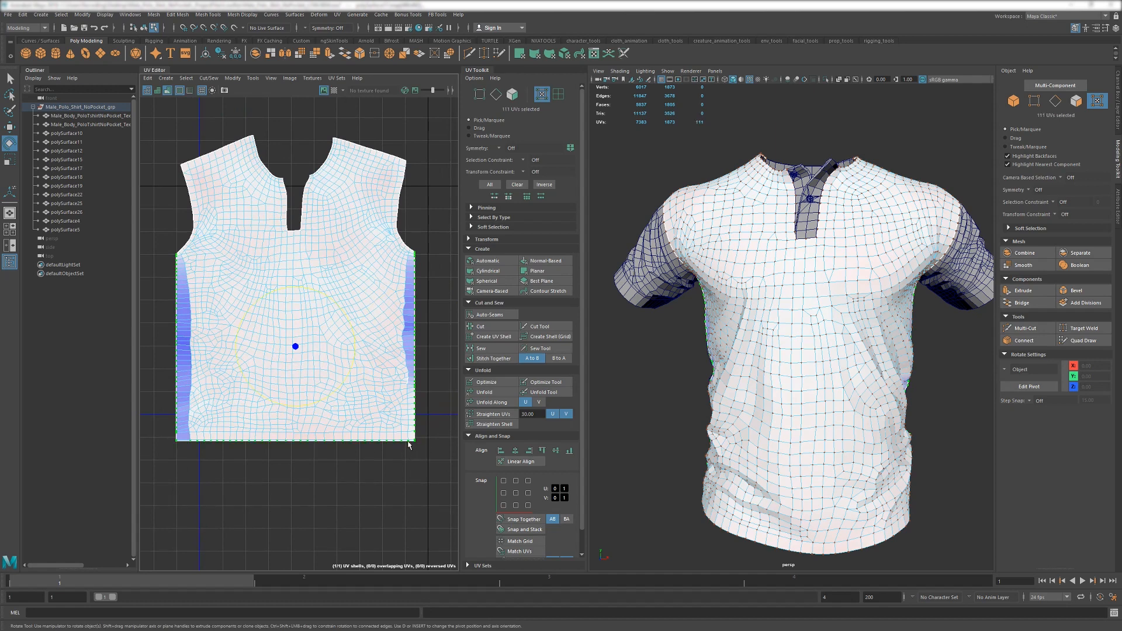
pyautogui.scroll(-1, 378, 327)
pyautogui.keyDown('alt'); pyautogui.moveTo(377, 381); pyautogui.dragTo(387, 393, button='middle'); pyautogui.keyUp('alt')
pyautogui.keyDown('shift'); pyautogui.moveTo(172, 128); pyautogui.dragTo(439, 517); pyautogui.keyUp('shift')
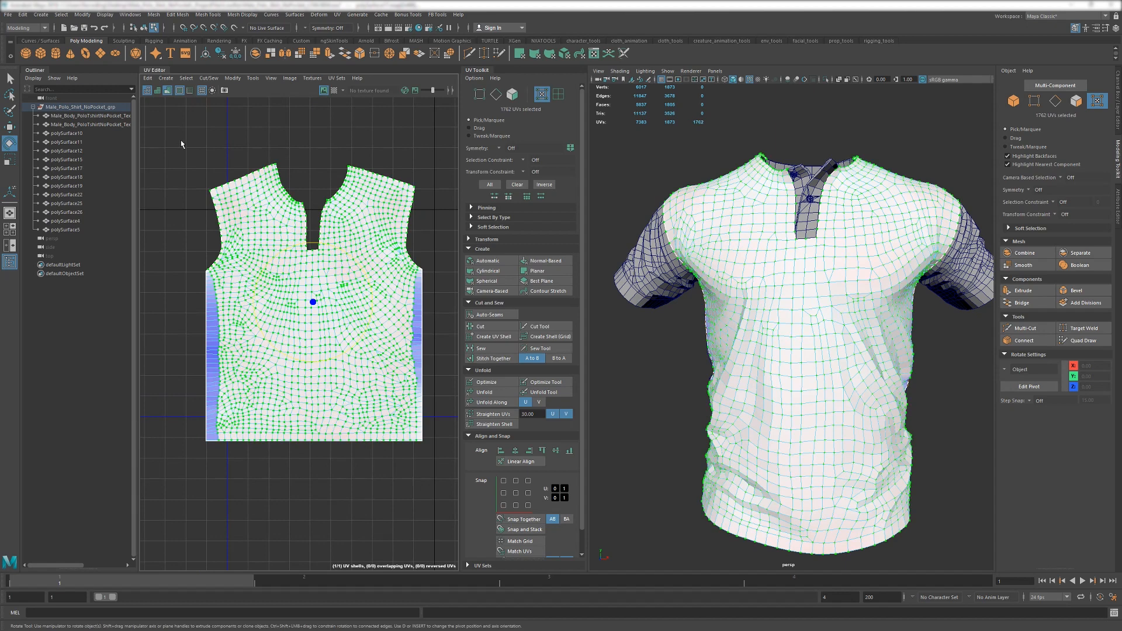
pyautogui.click(491, 392)
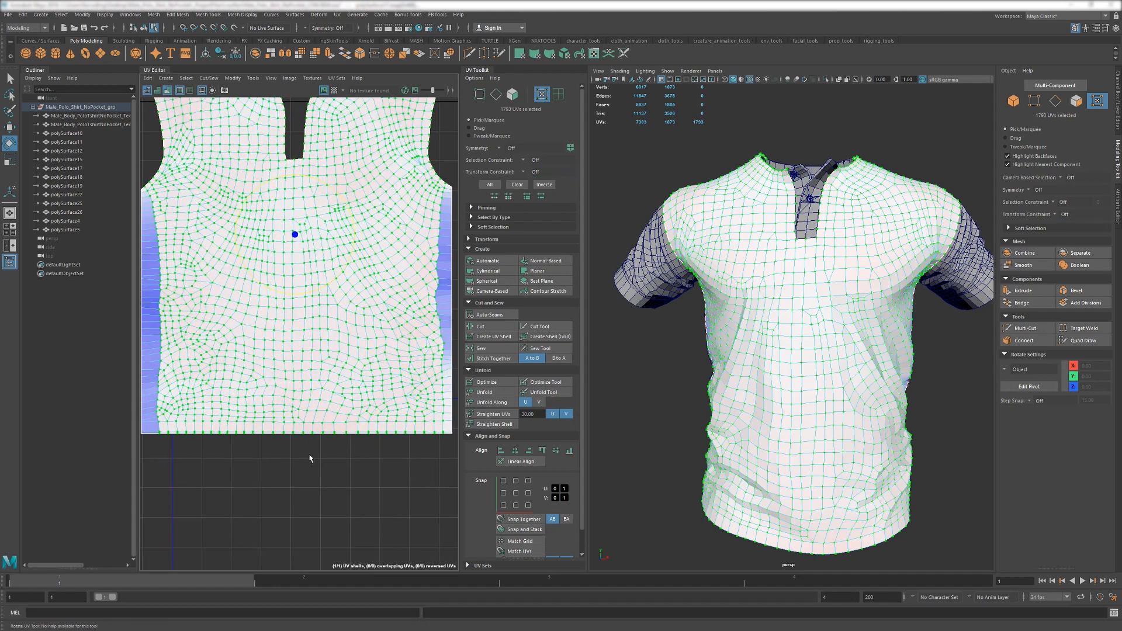
pyautogui.scroll(-2, 344, 391)
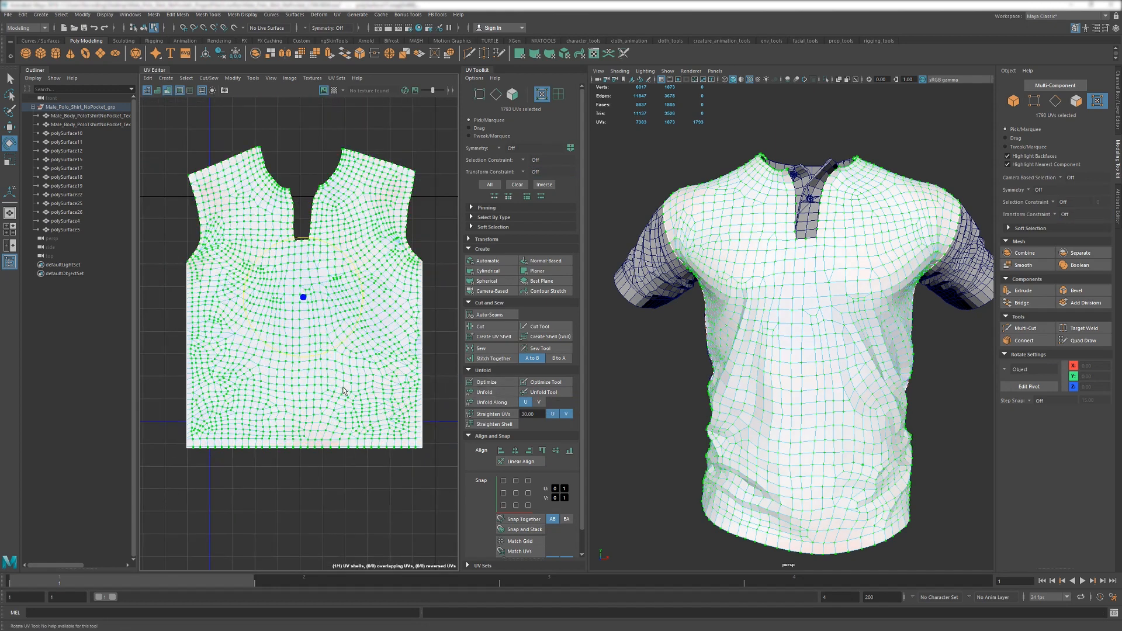
pyautogui.click(275, 507)
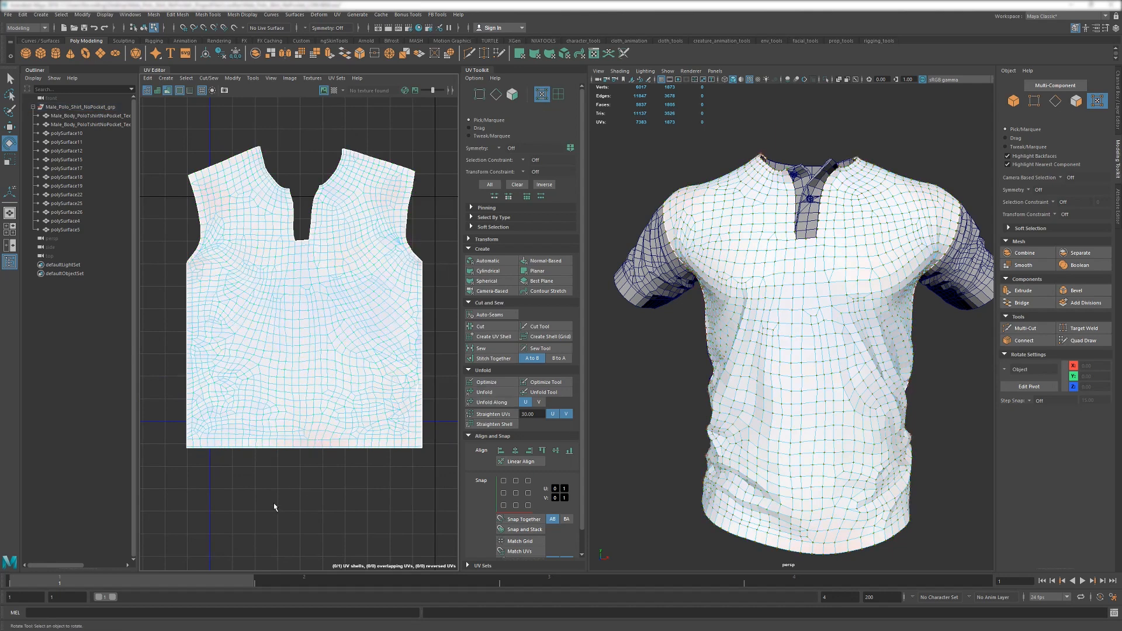
# Select the UVs along the bottom edge of the front body's placket notch and flatten them with Straighten Shell.
pyautogui.scroll(6, 320, 194)
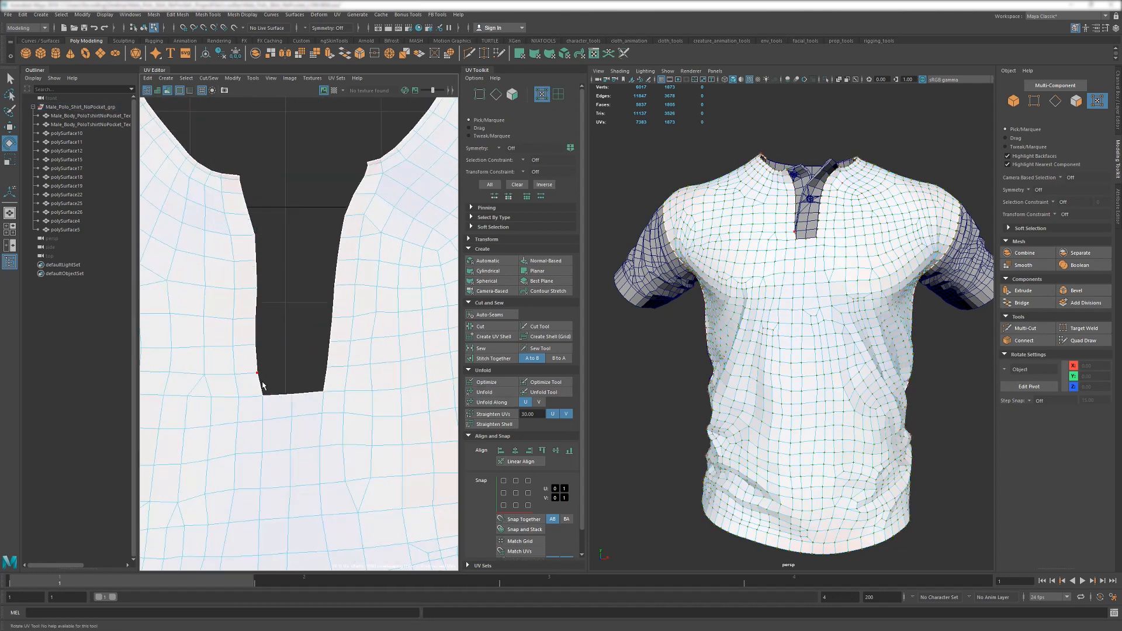
pyautogui.click(322, 397)
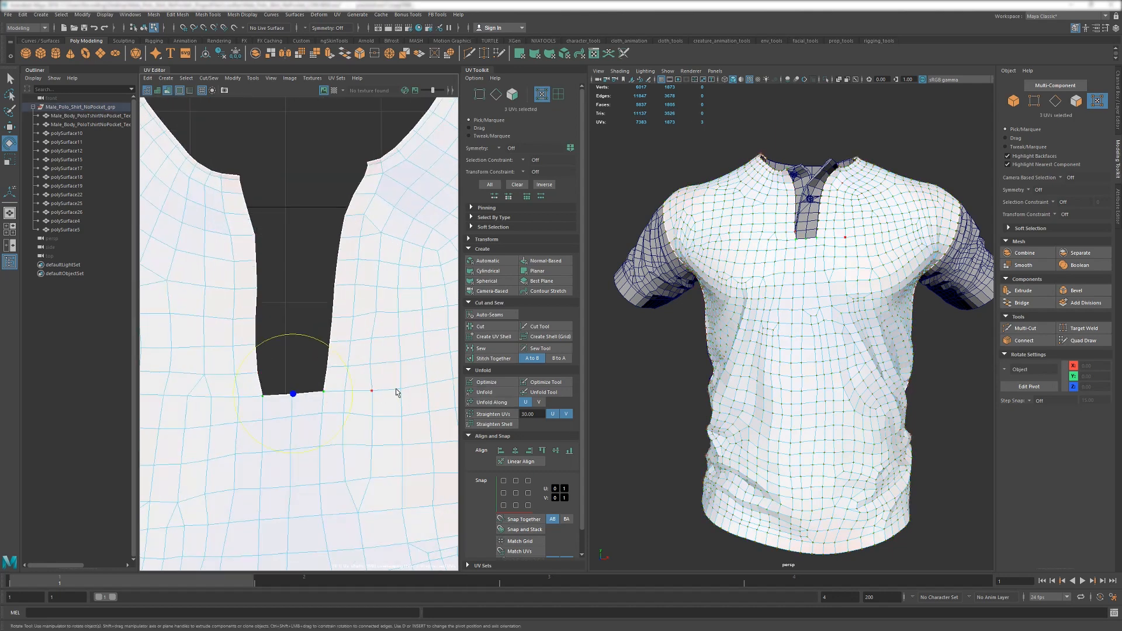
pyautogui.click(502, 424)
pyautogui.scroll(-4, 358, 343)
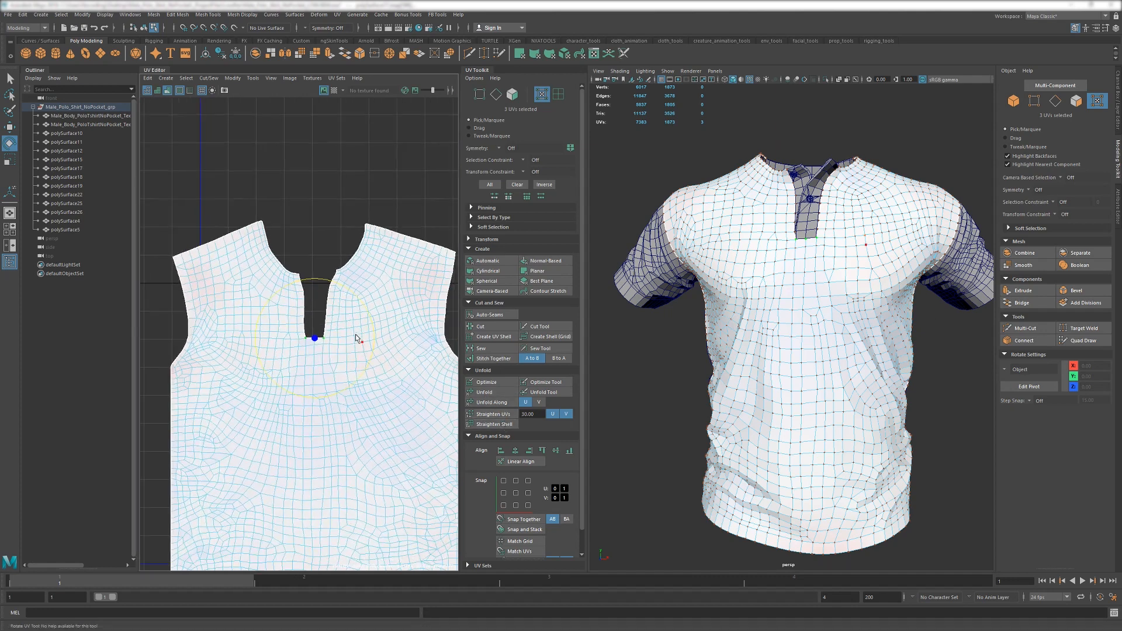
# Select the UVs surrounding the placket notch, leaving out its bottom edge, and unfold them.
pyautogui.scroll(3, 290, 336)
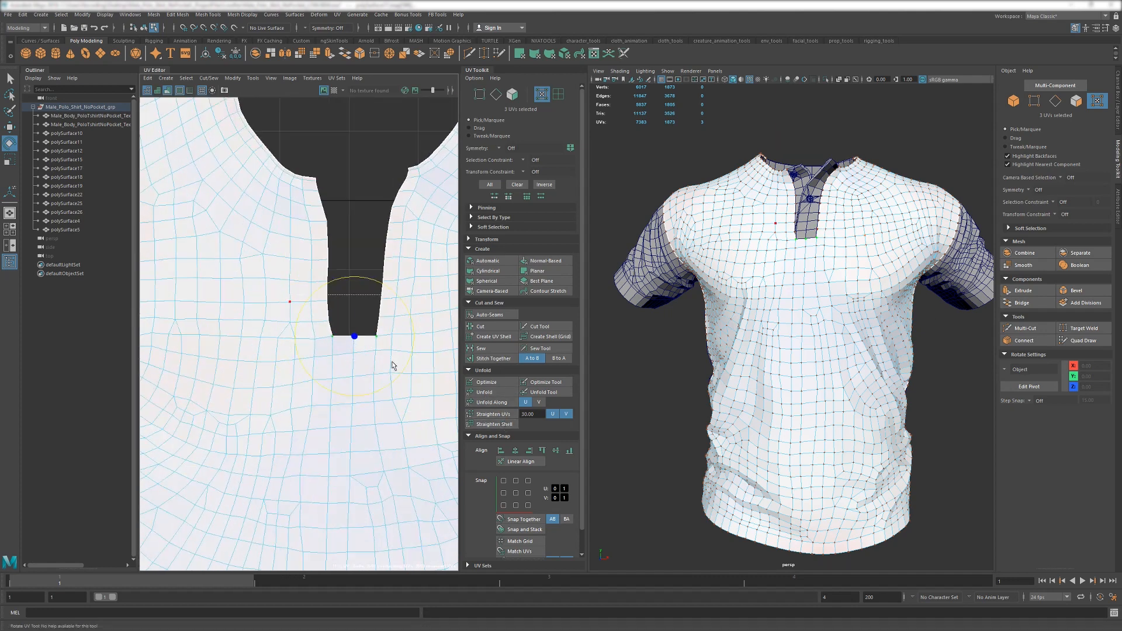
pyautogui.keyDown('shift'); pyautogui.moveTo(392, 362); pyautogui.dragTo(411, 375); pyautogui.keyUp('shift')
pyautogui.click(492, 392)
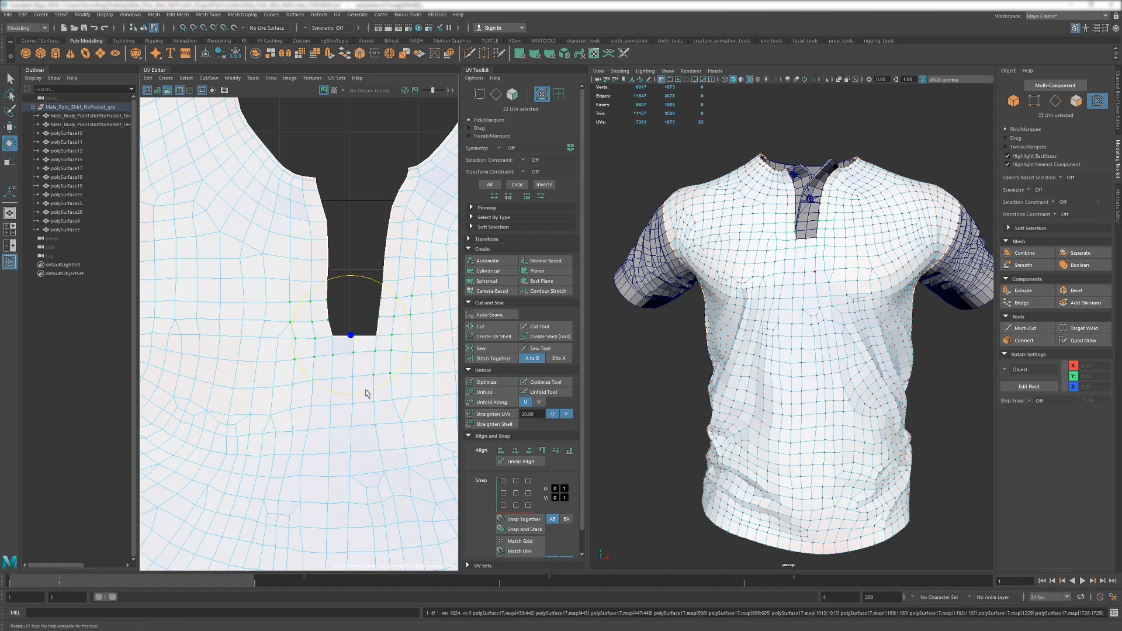
pyautogui.click(350, 250)
pyautogui.scroll(-6, 348, 269)
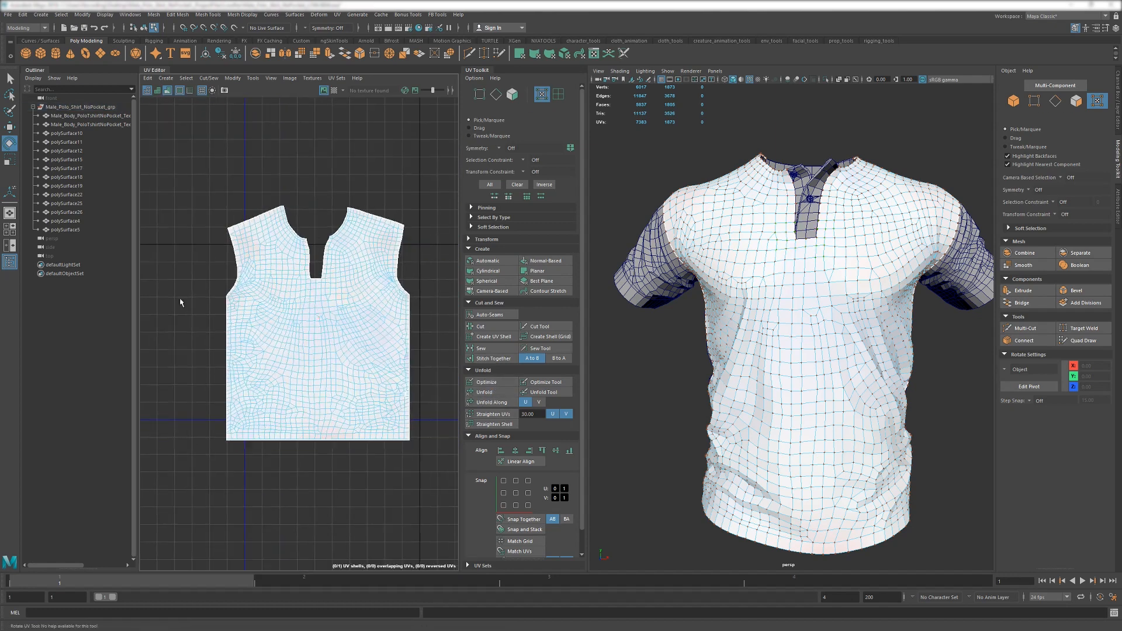
# Select the shirt's back body mesh, apply a Planar UV projection to it, and unfold the resulting shell.
pyautogui.press('w')
pyautogui.press('F8')
pyautogui.keyDown('alt'); pyautogui.moveTo(678, 298); pyautogui.dragTo(911, 303); pyautogui.keyUp('alt')
pyautogui.click(806, 309)
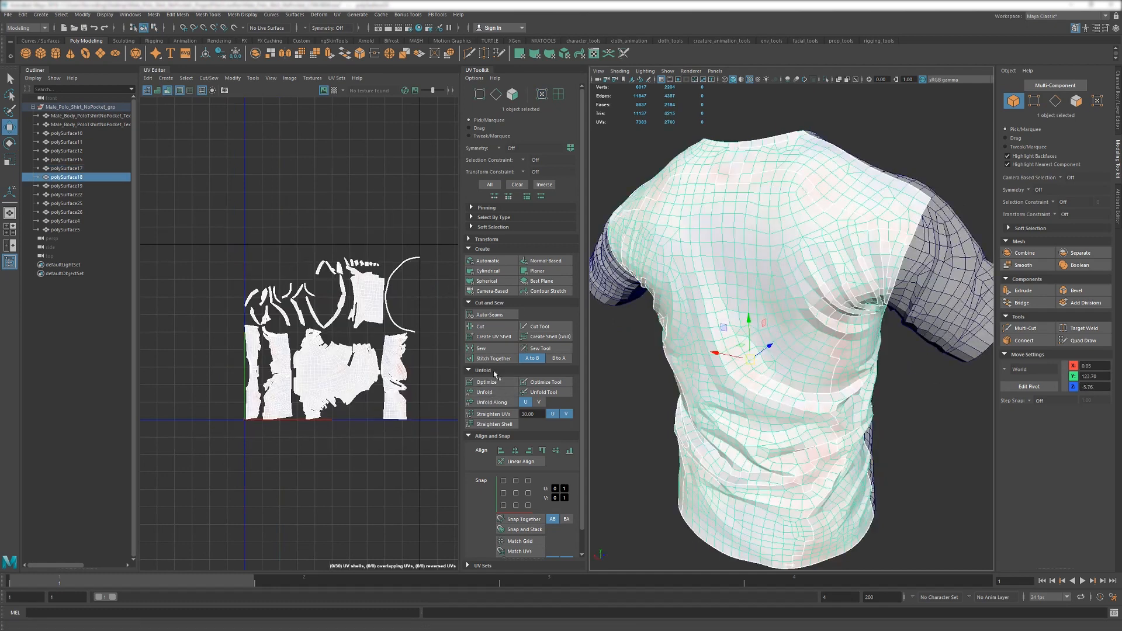
pyautogui.click(537, 271)
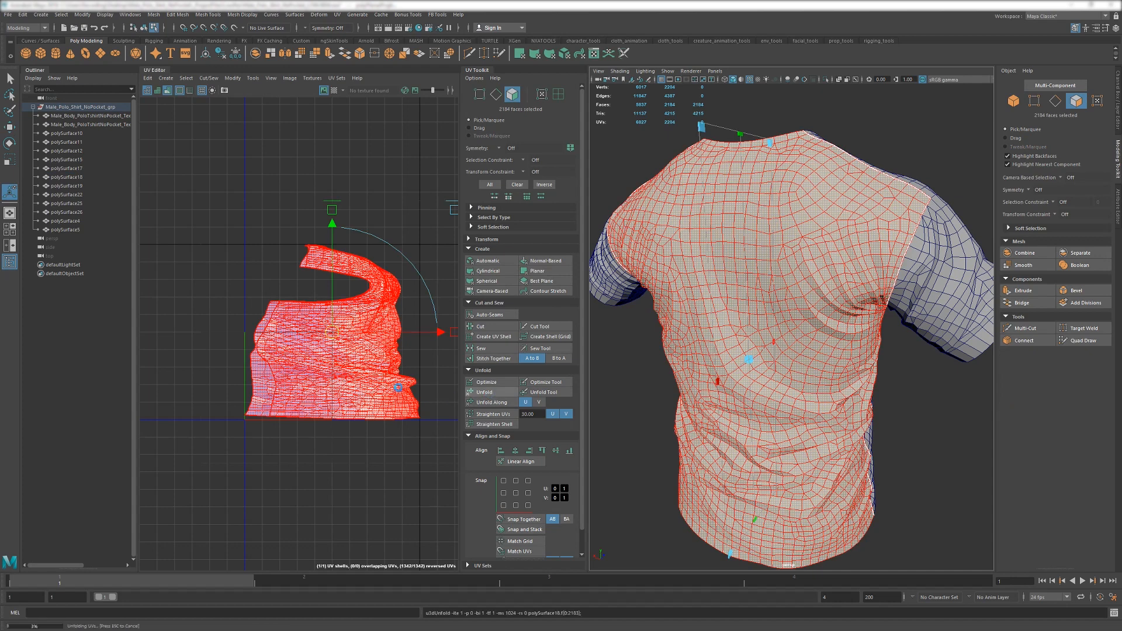
pyautogui.click(484, 392)
# Orient the back body shell with Orient Shells and rotate it 90 degrees so it stands upright with the neckline on top.
pyautogui.press('w')
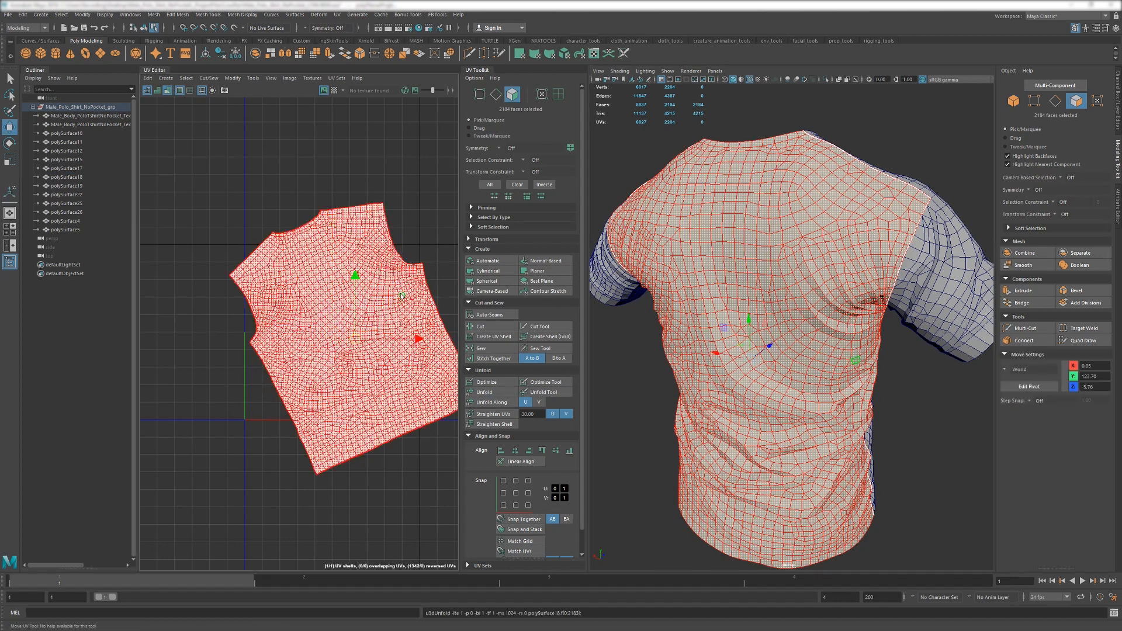
pyautogui.click(495, 436)
pyautogui.click(489, 447)
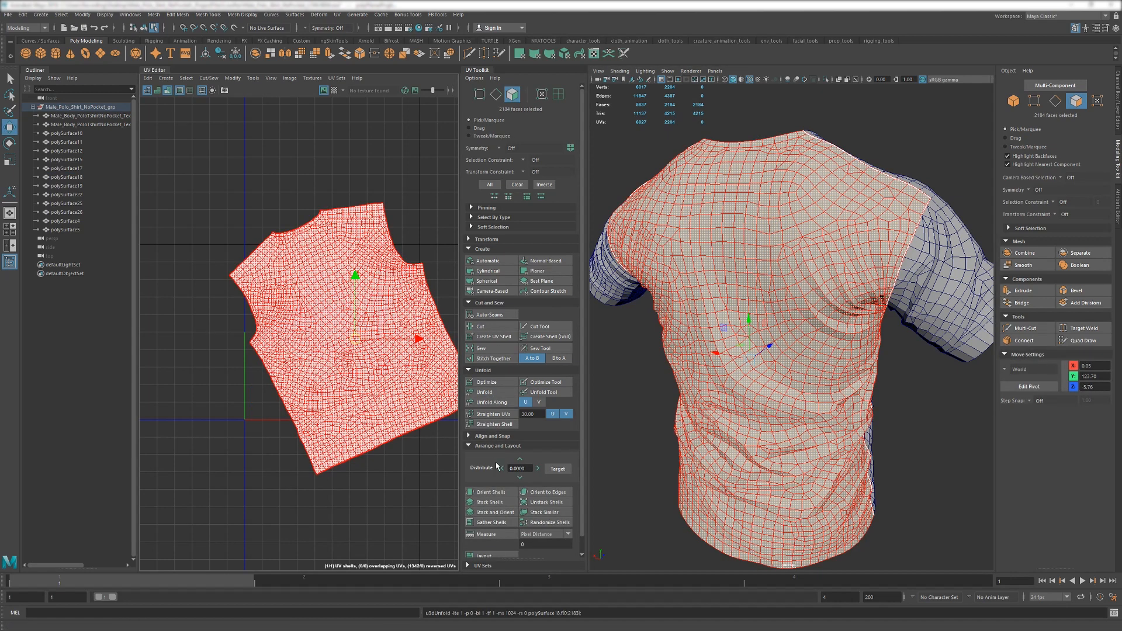
pyautogui.click(492, 494)
pyautogui.press('e')
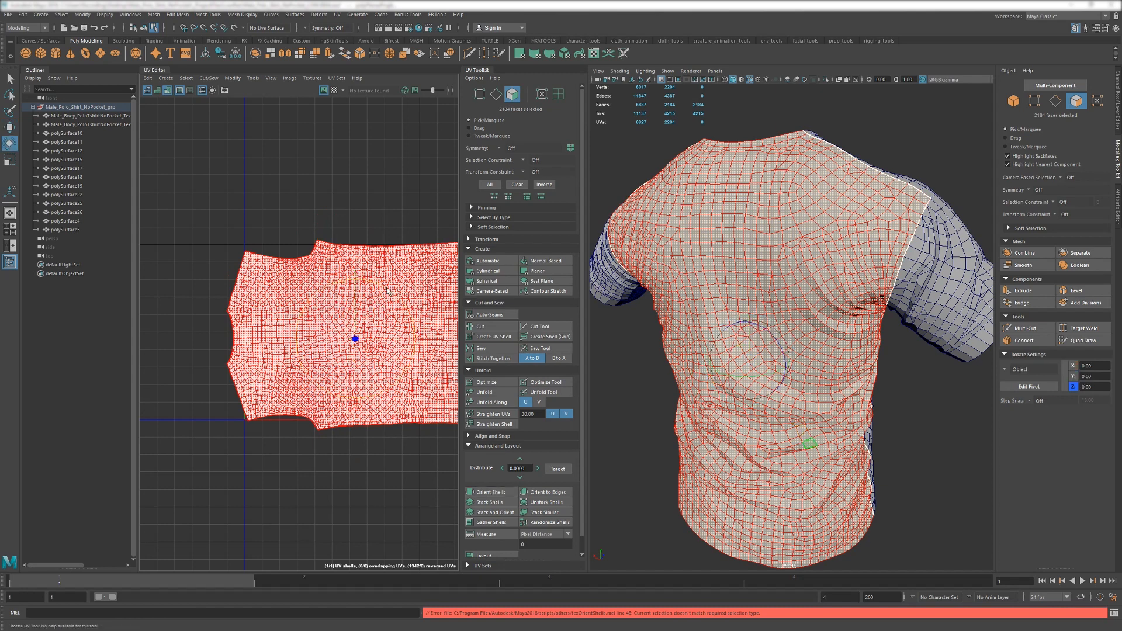
pyautogui.click(506, 241)
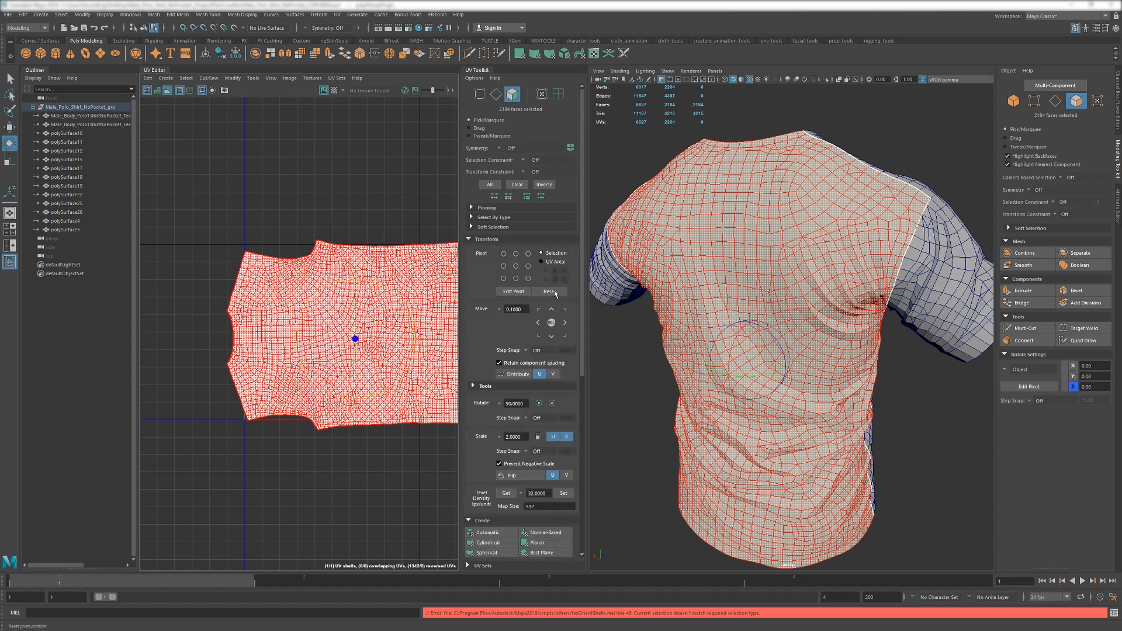
pyautogui.click(551, 403)
pyautogui.keyDown('alt'); pyautogui.moveTo(386, 354); pyautogui.dragTo(342, 343, button='middle'); pyautogui.keyUp('alt')
pyautogui.scroll(1, 349, 393)
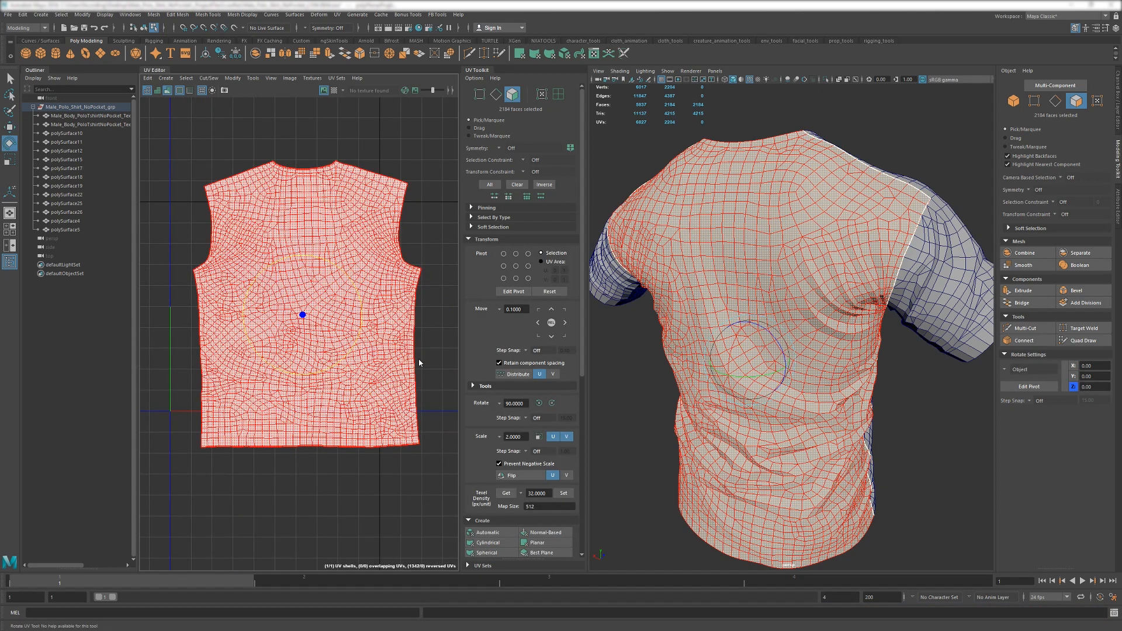
# Select the UVs along the back body shell's hem border and flatten them with Straighten Shell.
pyautogui.moveTo(419, 365); pyautogui.dragTo(446, 366, button='right')
pyautogui.click(419, 444)
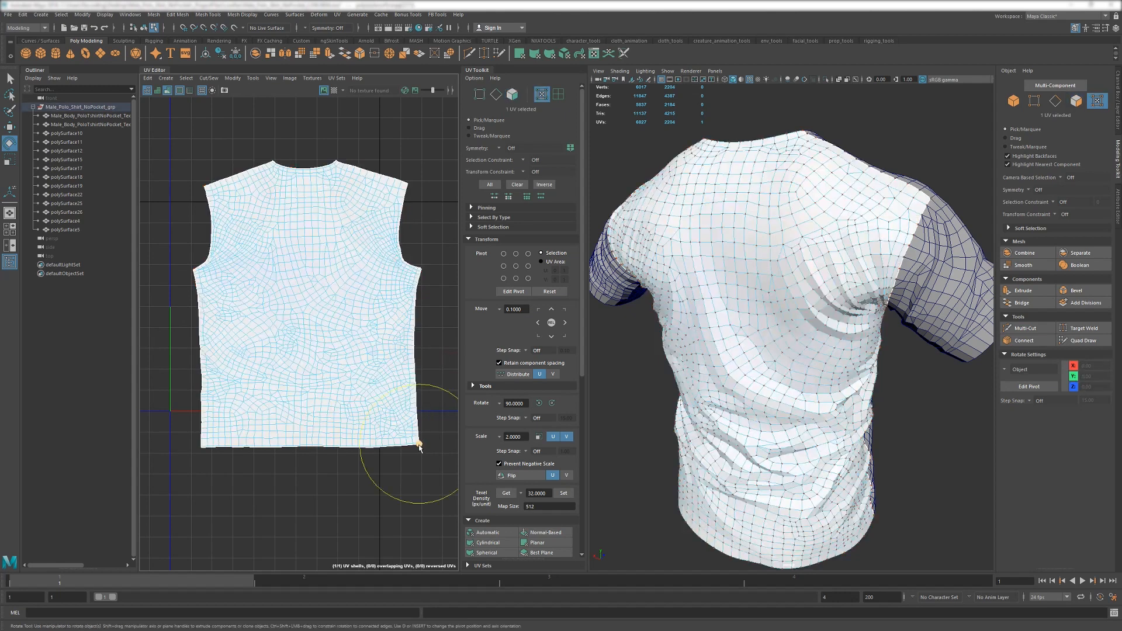
pyautogui.keyDown('shift'); pyautogui.click(201, 453); pyautogui.keyUp('shift')
pyautogui.scroll(1, 347, 444)
pyautogui.scroll(1, 390, 405)
pyautogui.click(394, 401)
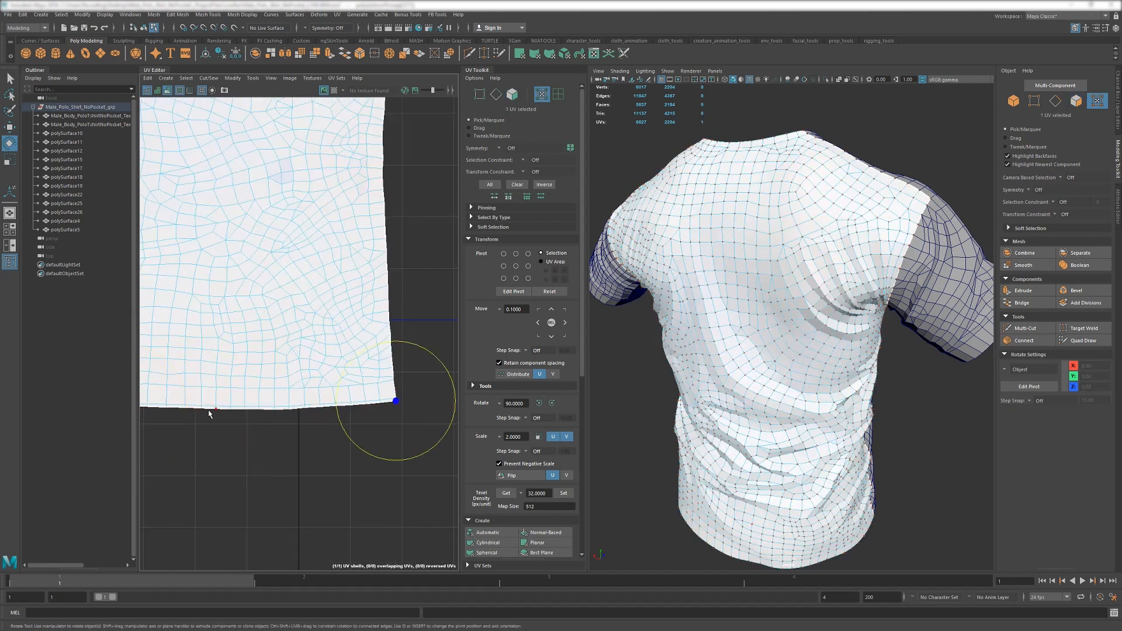
pyautogui.keyDown('alt'); pyautogui.moveTo(209, 410); pyautogui.dragTo(360, 397, button='middle'); pyautogui.keyUp('alt')
pyautogui.keyDown('shift'); pyautogui.doubleClick(155, 402); pyautogui.keyUp('shift')
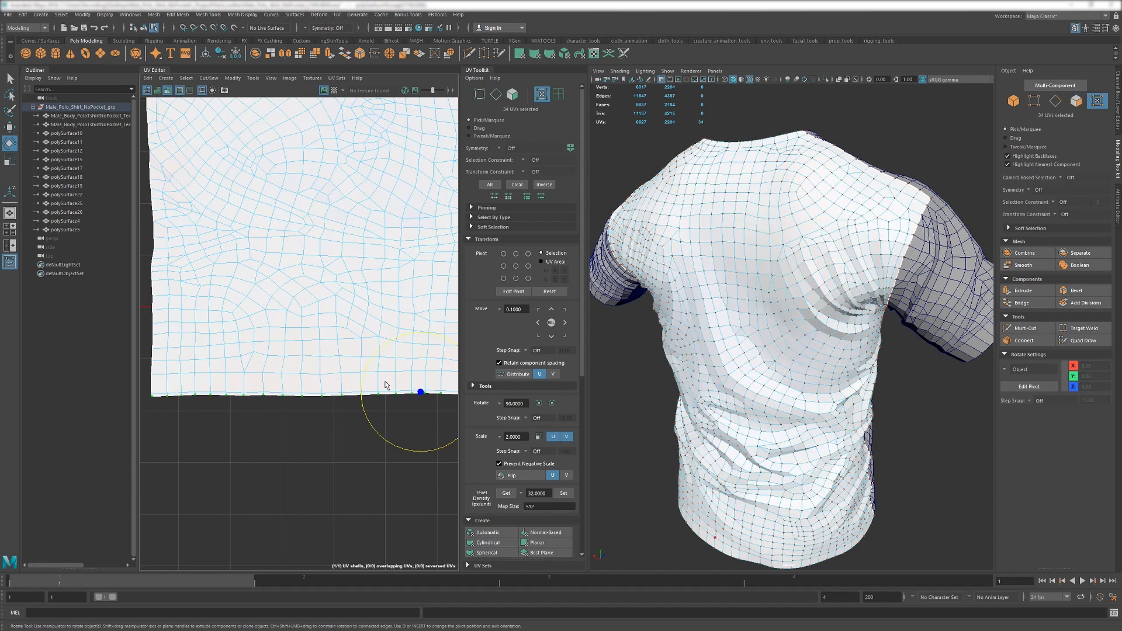
pyautogui.scroll(-3, 514, 378)
pyautogui.click(494, 538)
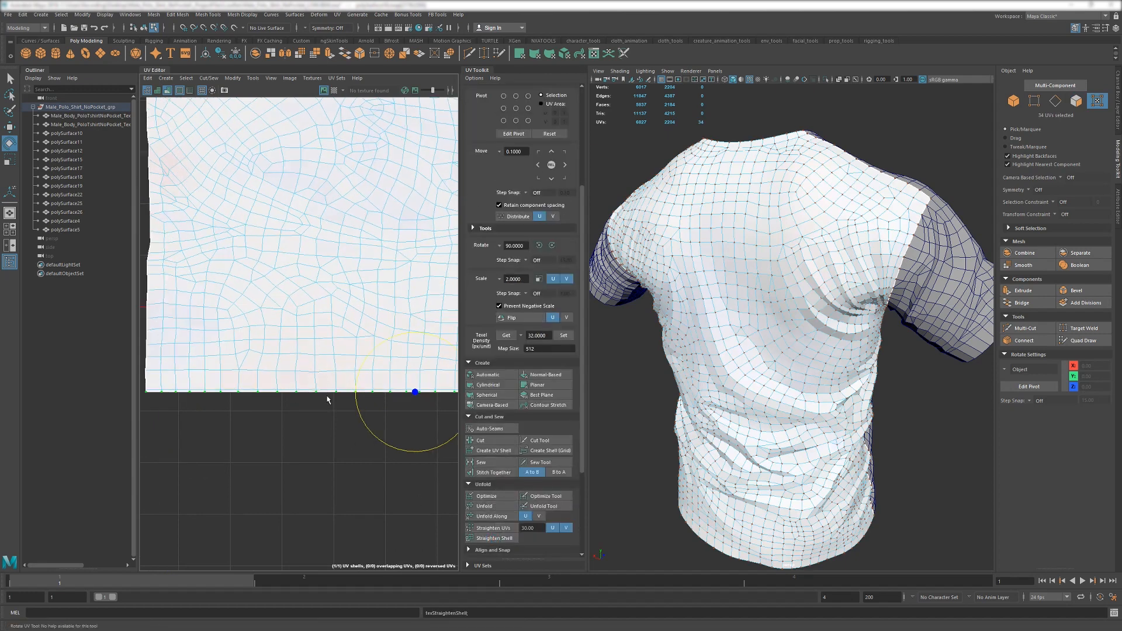
# Select the back body shell's left side border UVs from armpit to hem and align them to minimum U.
pyautogui.scroll(-4, 326, 399)
pyautogui.keyDown('alt'); pyautogui.moveTo(327, 399); pyautogui.dragTo(275, 434, button='middle'); pyautogui.keyUp('alt')
pyautogui.click(183, 228)
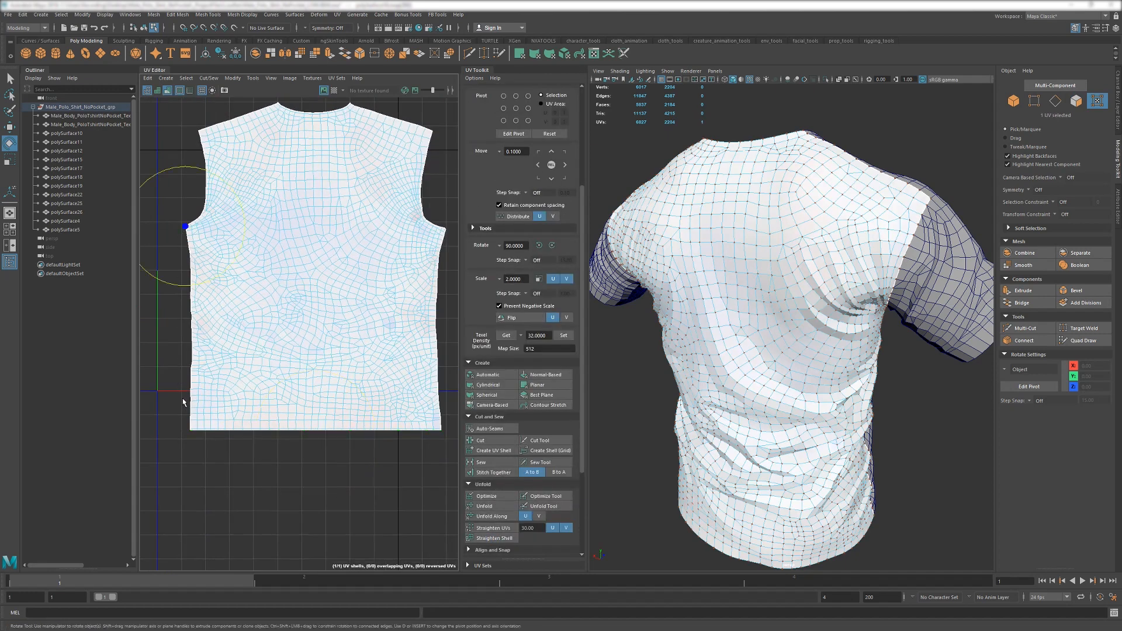
pyautogui.keyDown('shift'); pyautogui.doubleClick(187, 431); pyautogui.keyUp('shift')
pyautogui.scroll(-3, 497, 460)
pyautogui.click(497, 455)
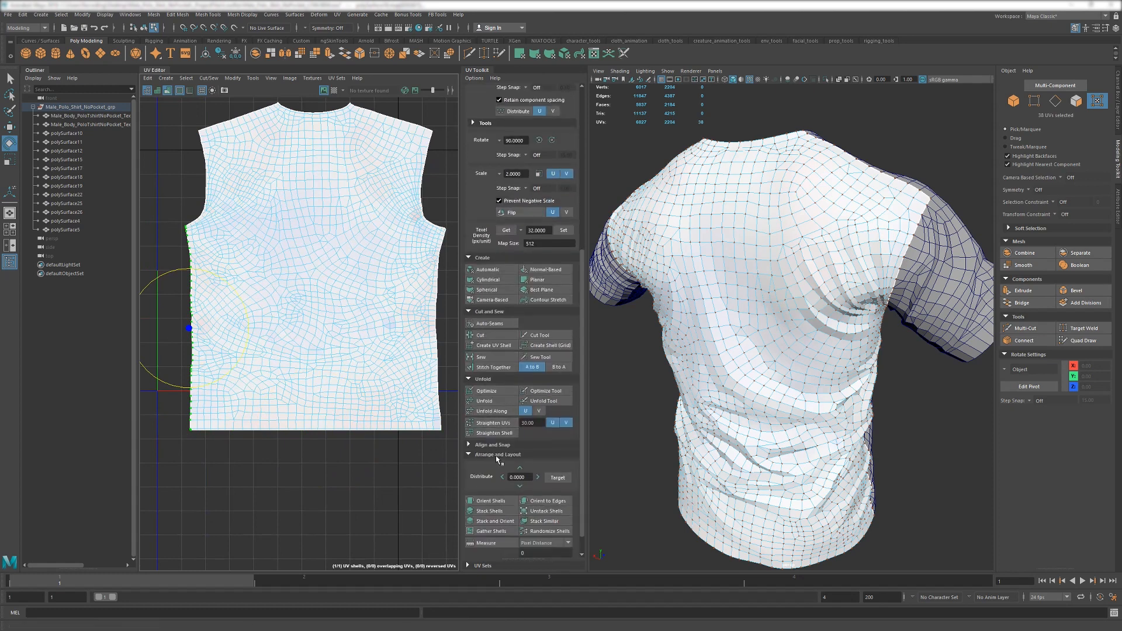
pyautogui.click(493, 445)
pyautogui.click(500, 458)
# Select the back body shell's right side border UVs from armpit to hem and align them to maximum U.
pyautogui.click(446, 229)
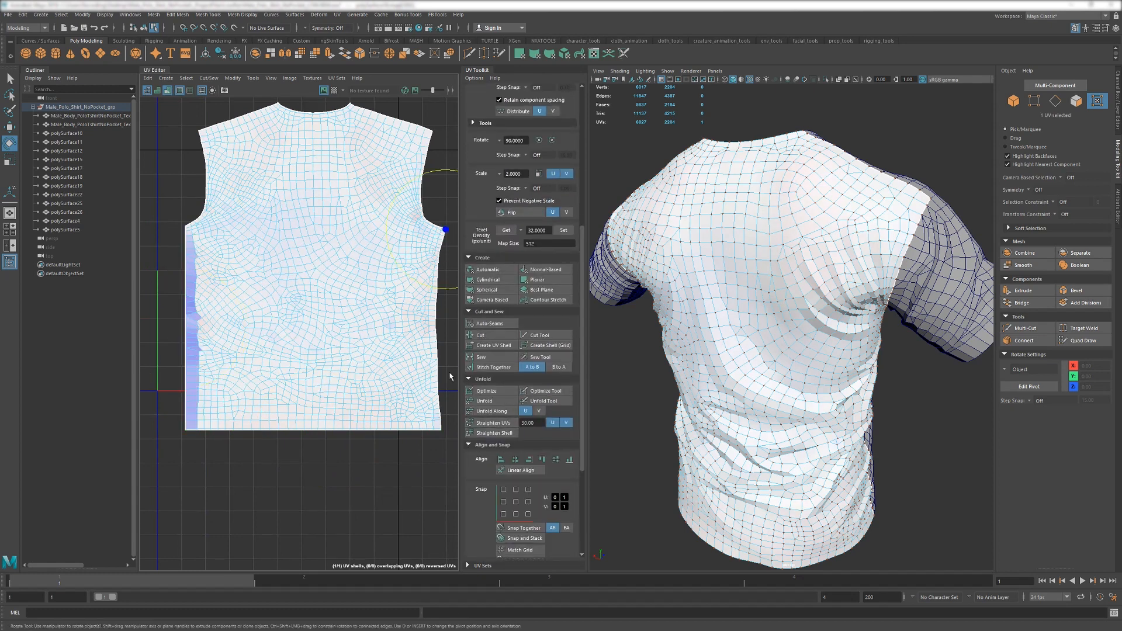
pyautogui.keyDown('shift'); pyautogui.doubleClick(441, 430); pyautogui.keyUp('shift')
pyautogui.keyDown('alt'); pyautogui.moveTo(398, 320); pyautogui.dragTo(326, 345, button='middle'); pyautogui.keyUp('alt')
pyautogui.scroll(3, 326, 346)
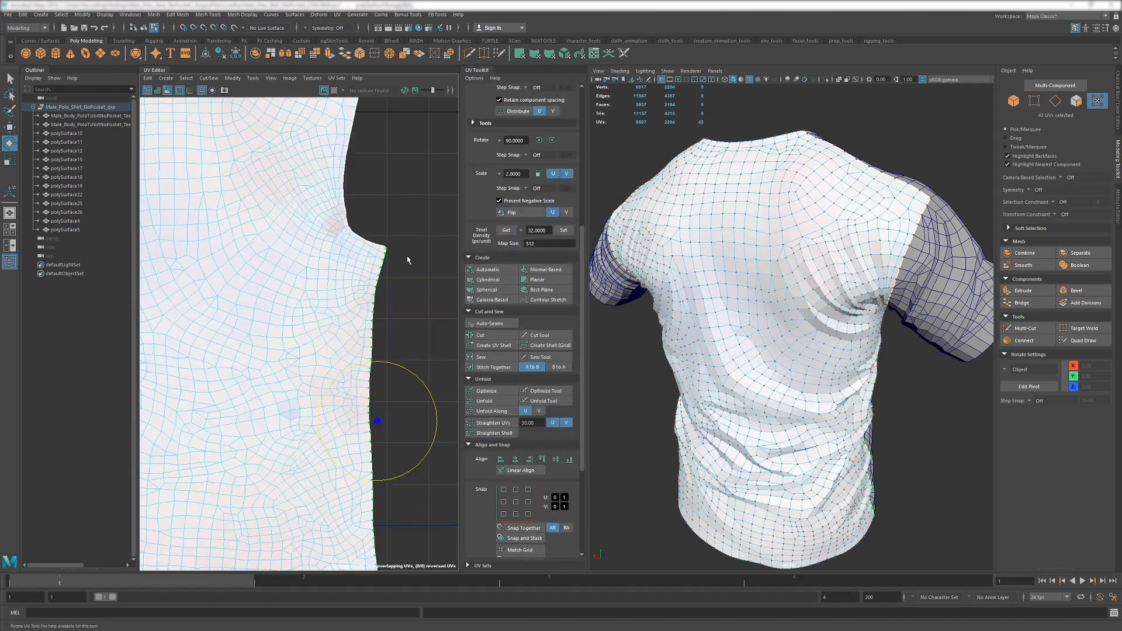
pyautogui.scroll(3, 407, 260)
pyautogui.click(528, 458)
pyautogui.scroll(-5, 377, 257)
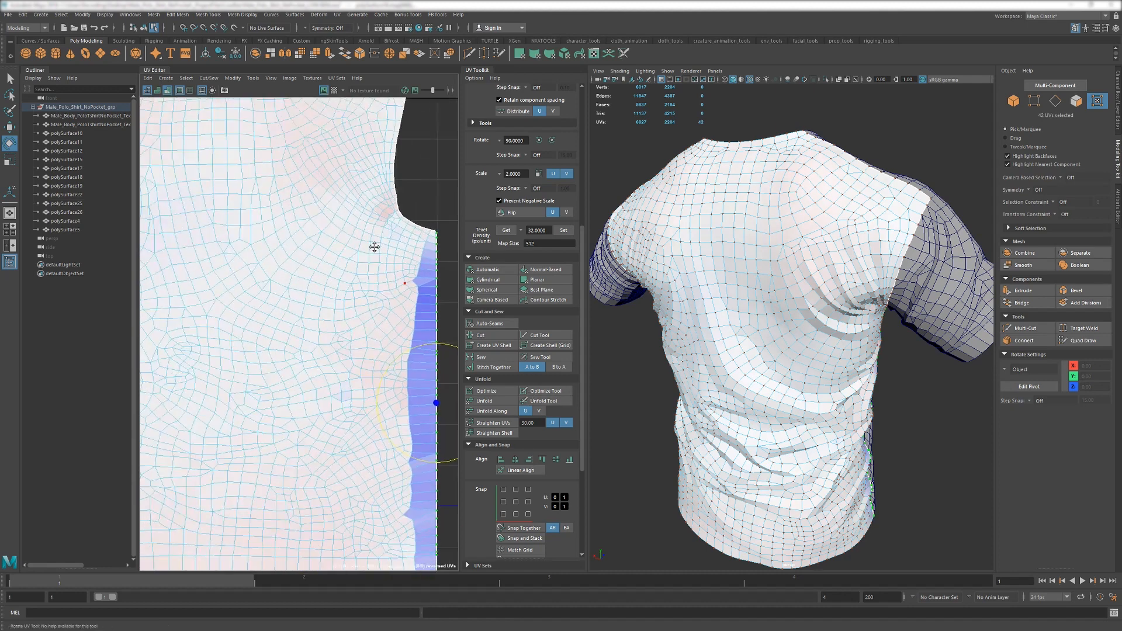
# Select the back body shell's UVs except the aligned side borders, unfold them, and clear the selection.
pyautogui.keyDown('shift'); pyautogui.click(185, 240); pyautogui.keyUp('shift')
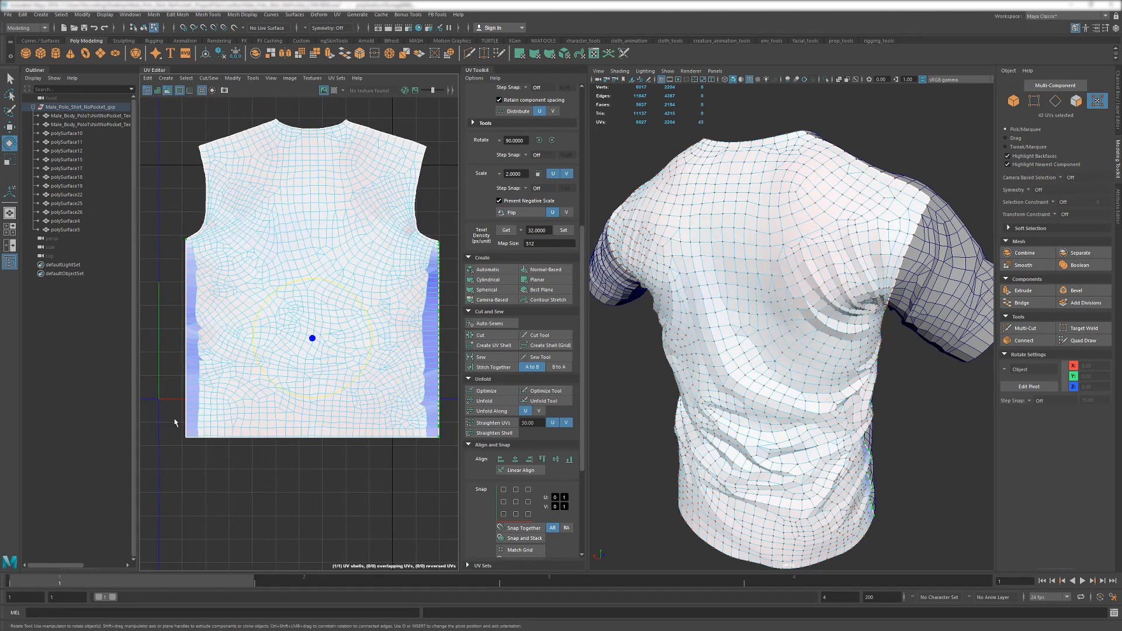
pyautogui.keyDown('shift'); pyautogui.moveTo(161, 107); pyautogui.dragTo(450, 508); pyautogui.keyUp('shift')
pyautogui.click(468, 412)
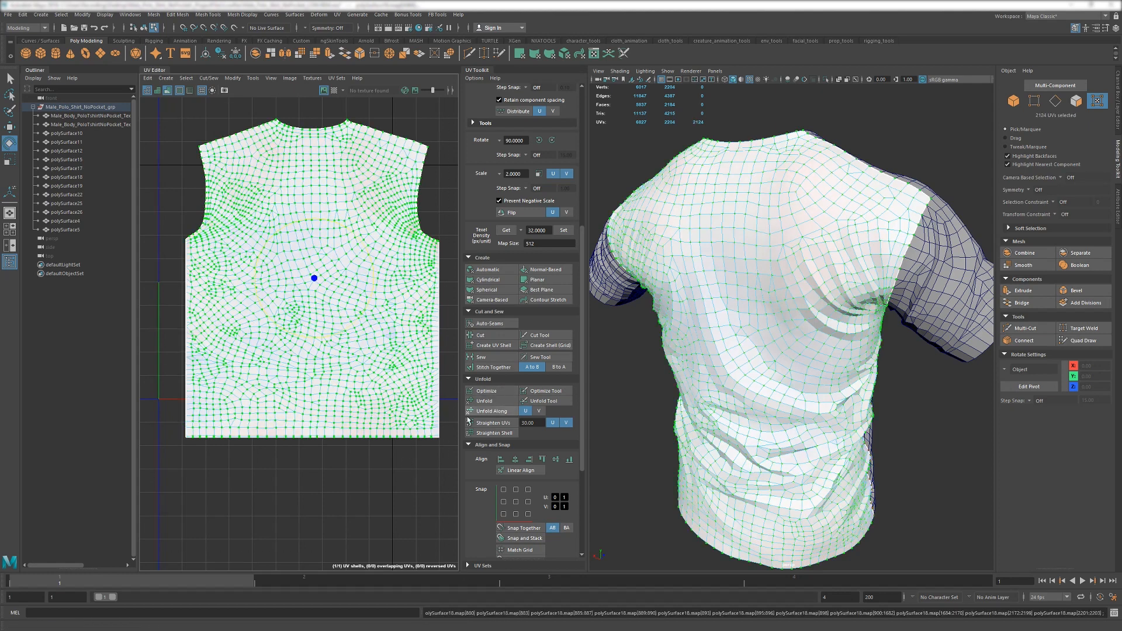
pyautogui.click(327, 474)
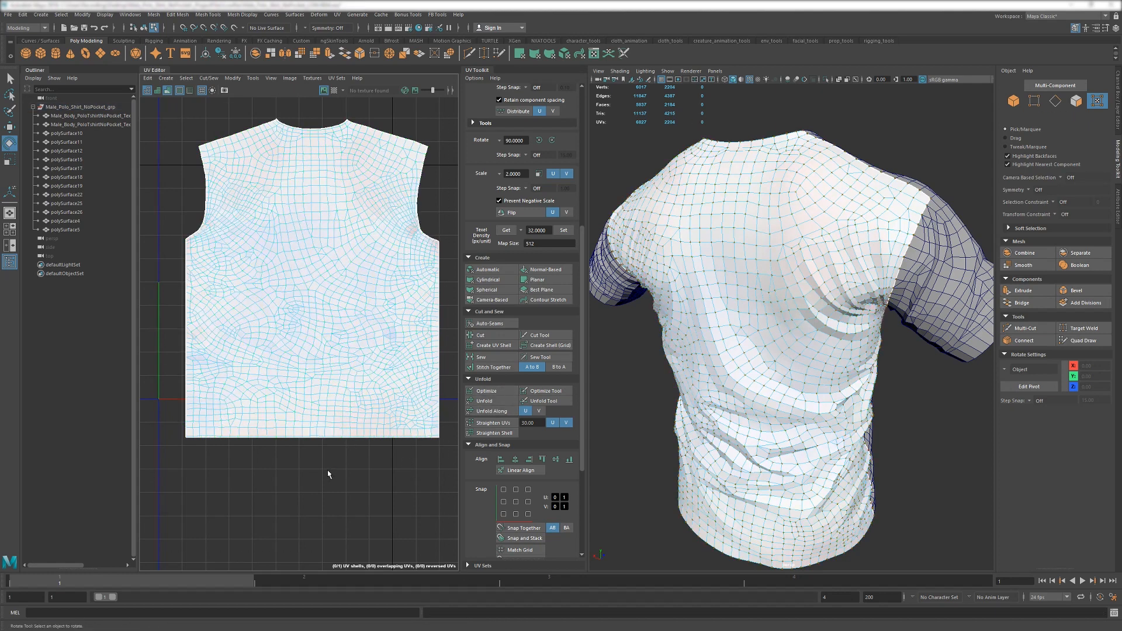
# Return to object selection and select the front body mesh to review its finished UV shell and distortion.
pyautogui.moveTo(893, 325); pyautogui.dragTo(925, 298, button='right')
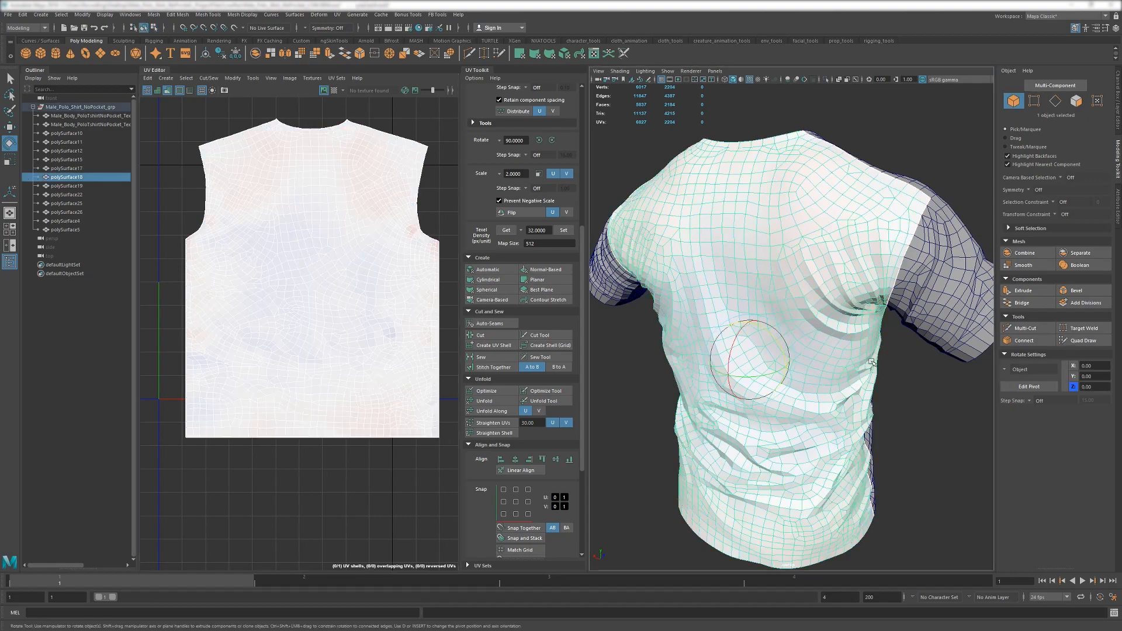
pyautogui.keyDown('alt'); pyautogui.moveTo(900, 333); pyautogui.dragTo(760, 324); pyautogui.keyUp('alt')
pyautogui.click(757, 320)
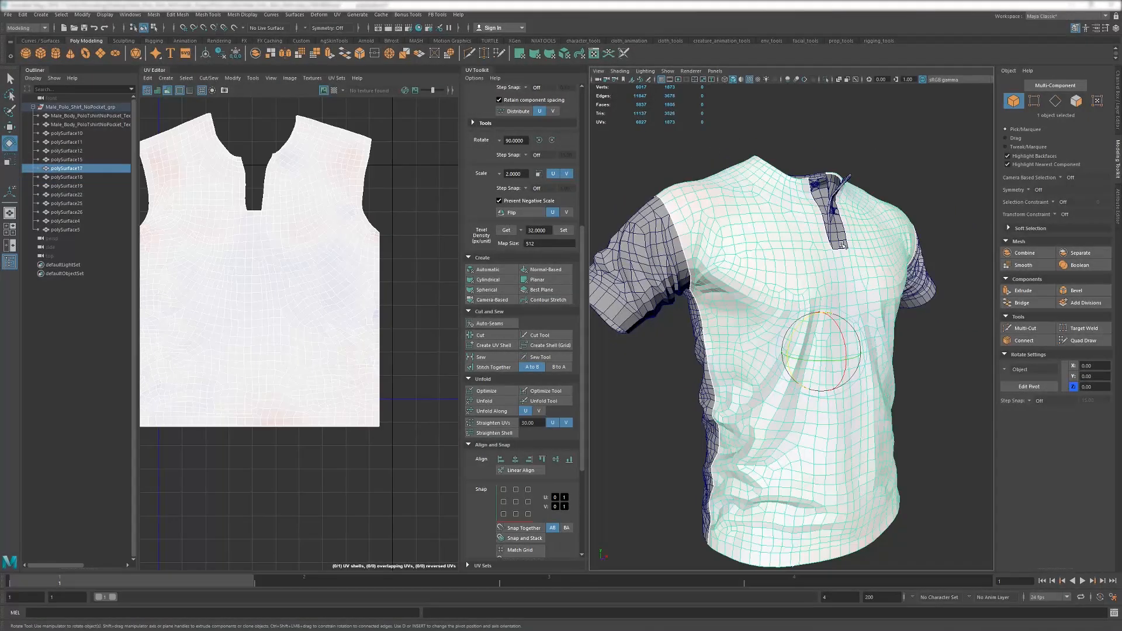
pyautogui.press('f')
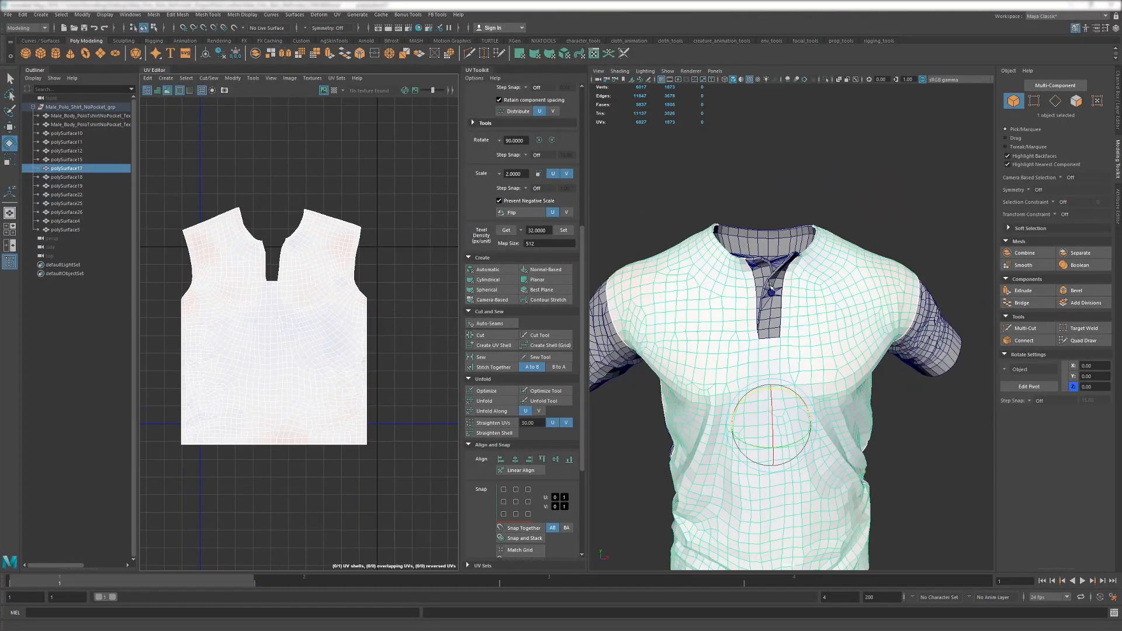
# Select the button placket mesh at the front neckline opening and view it up close with its existing UV shells.
pyautogui.click(766, 307)
pyautogui.click(932, 330)
pyautogui.keyDown('alt'); pyautogui.moveTo(729, 310); pyautogui.dragTo(773, 263); pyautogui.keyUp('alt')
pyautogui.keyDown('alt'); pyautogui.moveTo(772, 263); pyautogui.dragTo(716, 334, button='middle'); pyautogui.keyUp('alt')
pyautogui.keyDown('alt'); pyautogui.moveTo(716, 334); pyautogui.dragTo(818, 362, button='right'); pyautogui.keyUp('alt')
pyautogui.click(739, 381)
pyautogui.keyDown('alt'); pyautogui.moveTo(859, 330); pyautogui.dragTo(766, 313, button='right'); pyautogui.keyUp('alt')
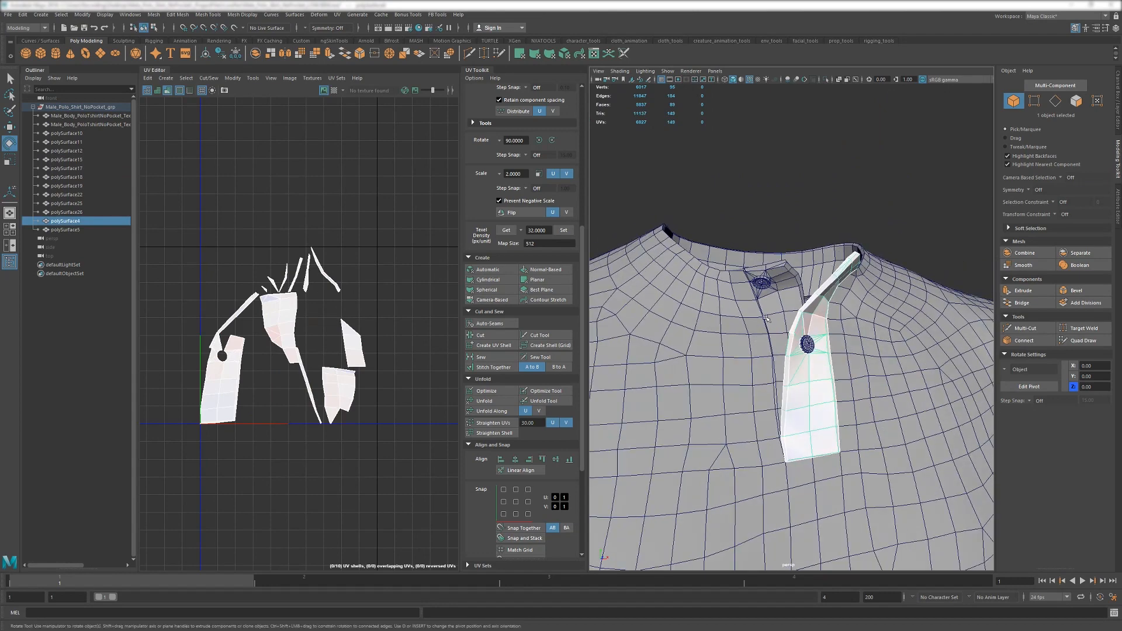
# Apply a planar UV projection to the button placket mesh and unfold it as one shell.
pyautogui.keyDown('shift'); pyautogui.click(765, 311); pyautogui.keyUp('shift')
pyautogui.click(815, 315)
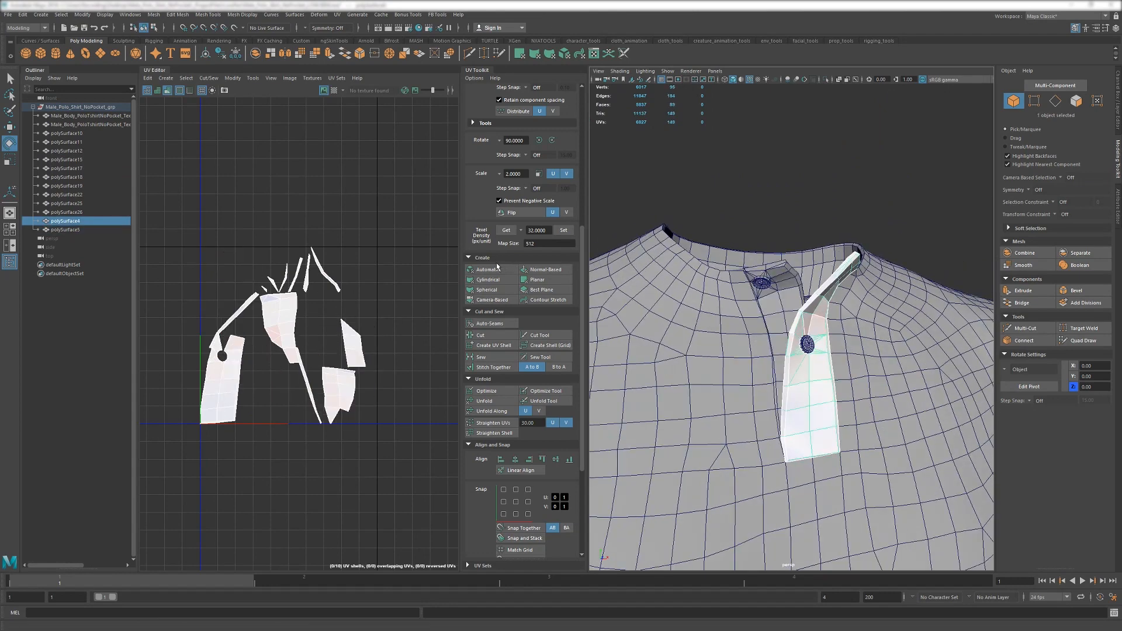
pyautogui.click(531, 281)
pyautogui.click(484, 401)
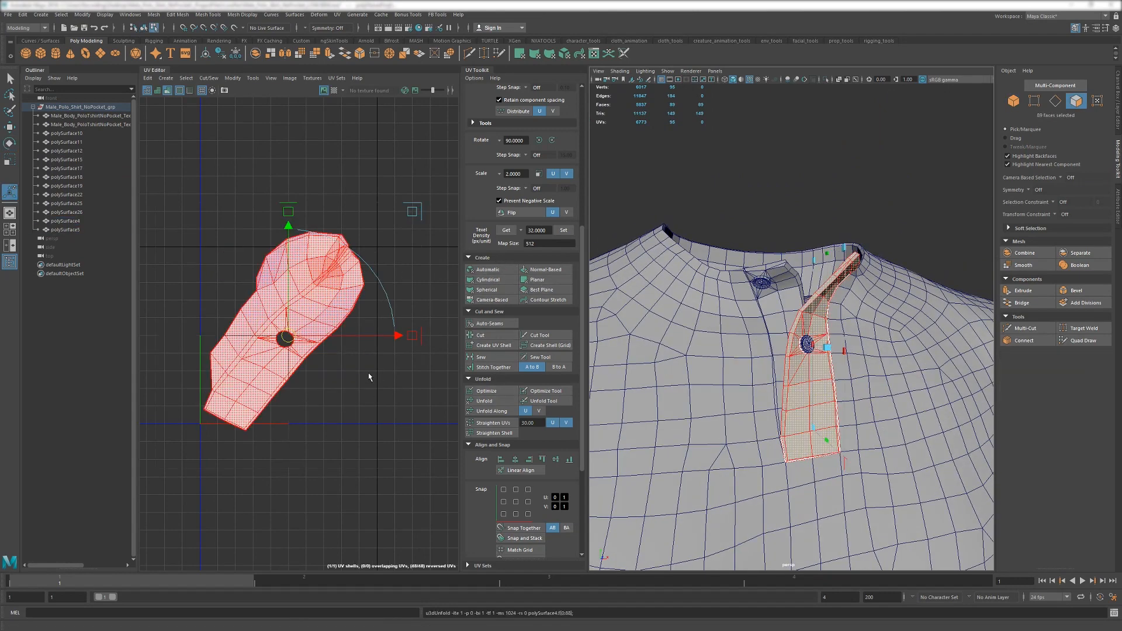
# Select the edges along the placket's long side fold from collar to lower end and cut the UVs there.
pyautogui.press('F10')
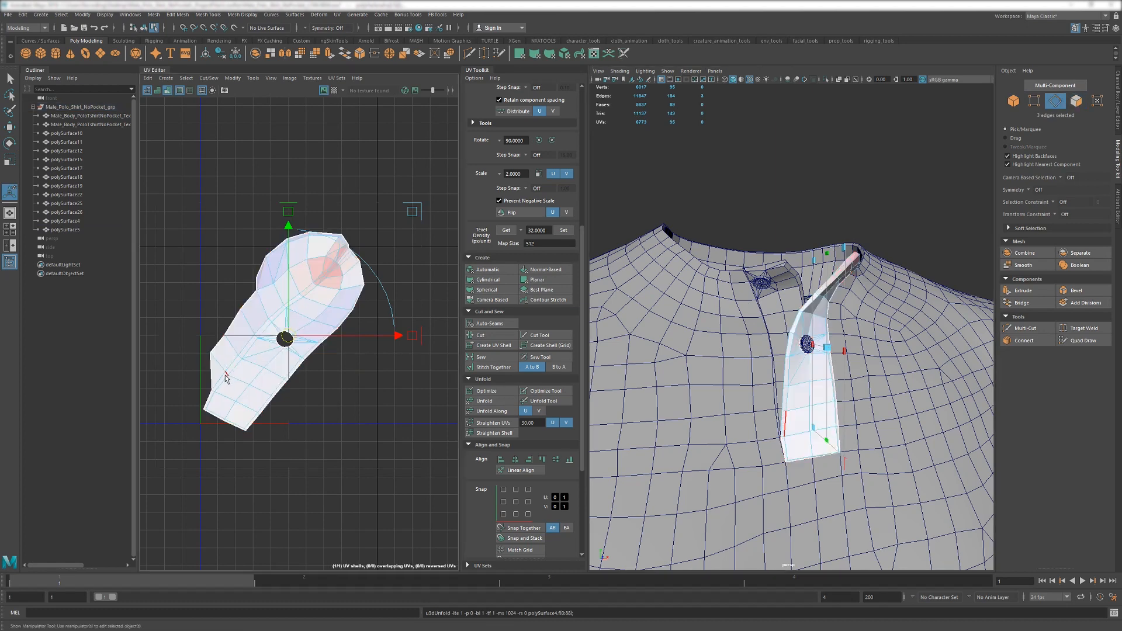
pyautogui.click(219, 378)
pyautogui.scroll(5, 313, 256)
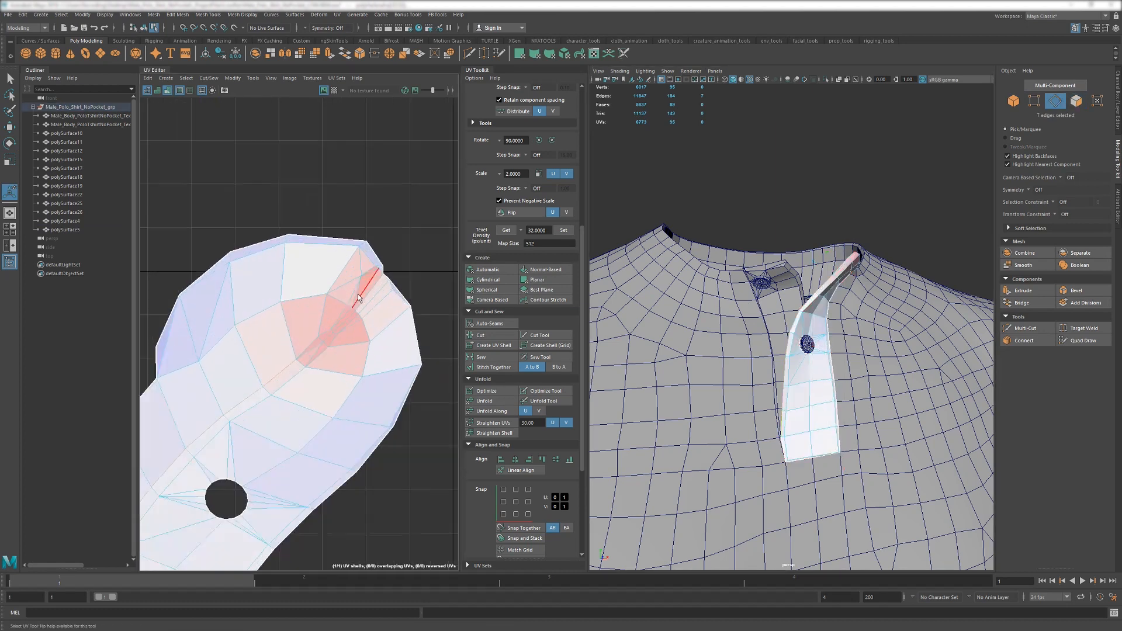
pyautogui.scroll(6, 785, 324)
pyautogui.keyDown('alt'); pyautogui.moveTo(785, 323); pyautogui.dragTo(733, 333); pyautogui.keyUp('alt')
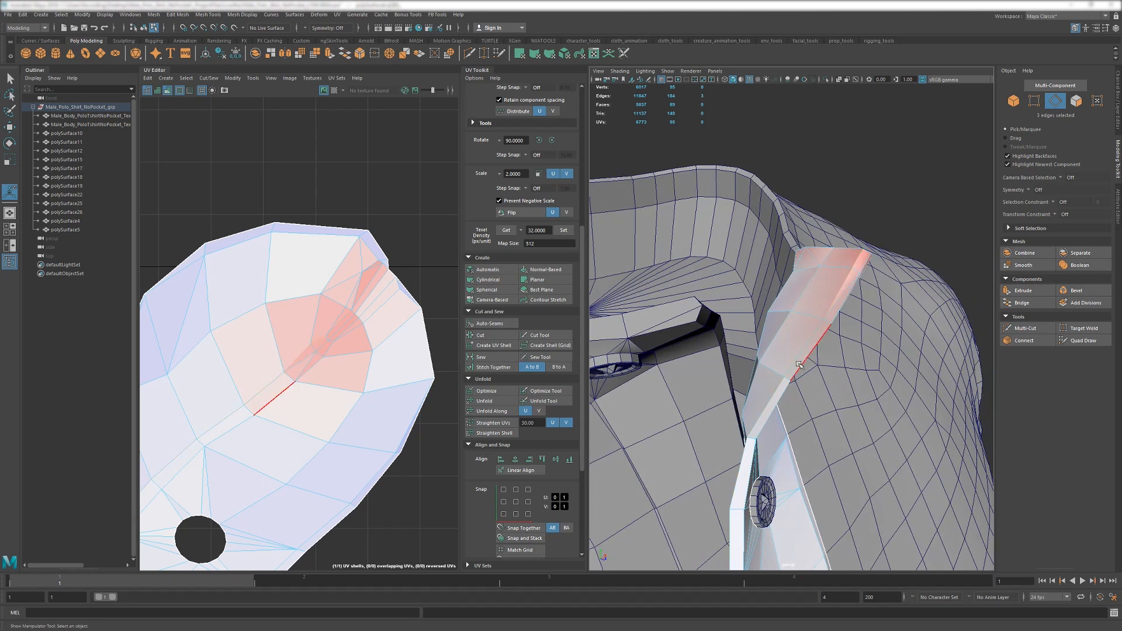
pyautogui.keyDown('alt'); pyautogui.moveTo(799, 365); pyautogui.dragTo(805, 282, button='middle'); pyautogui.keyUp('alt')
pyautogui.keyDown('shift'); pyautogui.doubleClick(809, 271); pyautogui.keyUp('shift')
pyautogui.keyDown('alt'); pyautogui.moveTo(795, 293); pyautogui.dragTo(723, 282); pyautogui.keyUp('alt')
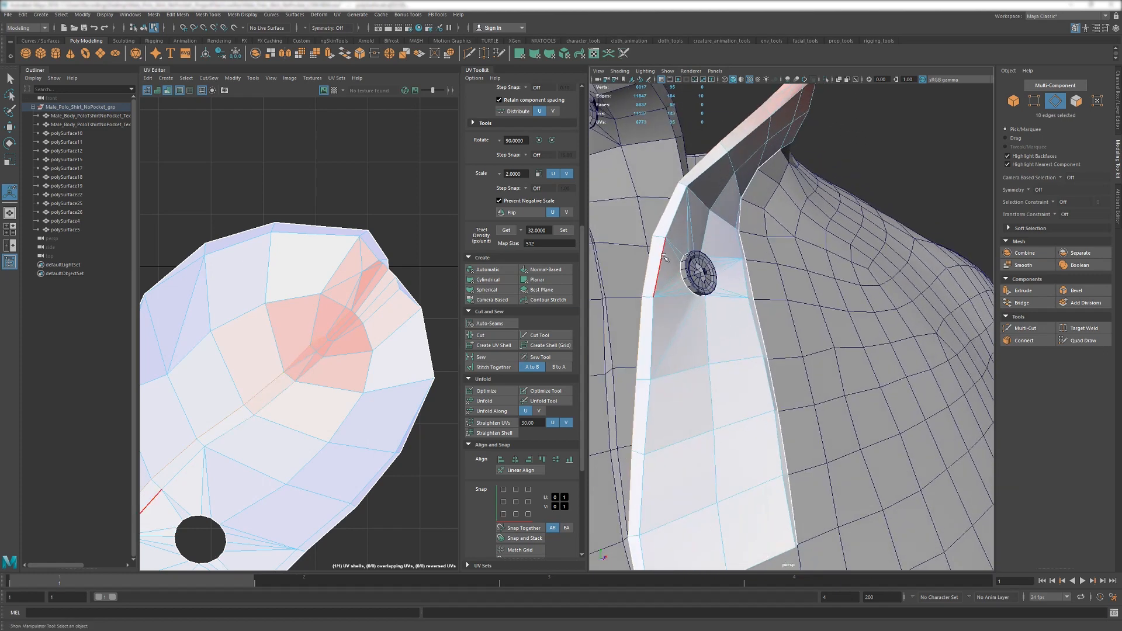
pyautogui.keyDown('alt'); pyautogui.moveTo(664, 257); pyautogui.dragTo(848, 244); pyautogui.keyUp('alt')
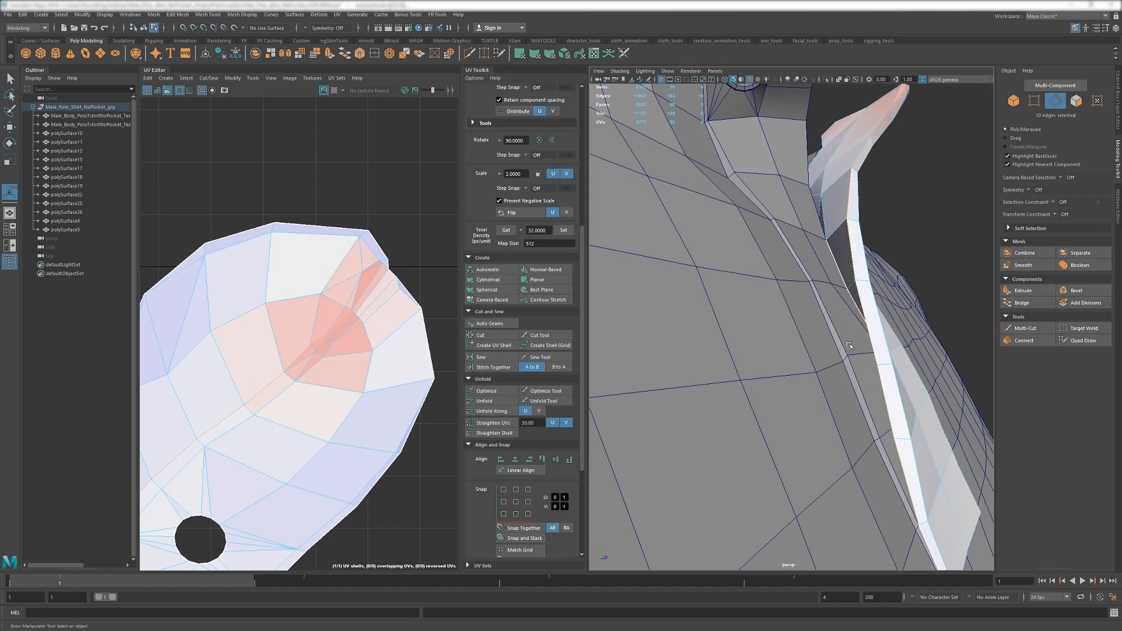
pyautogui.keyDown('alt'); pyautogui.moveTo(849, 346); pyautogui.dragTo(581, 322); pyautogui.keyUp('alt')
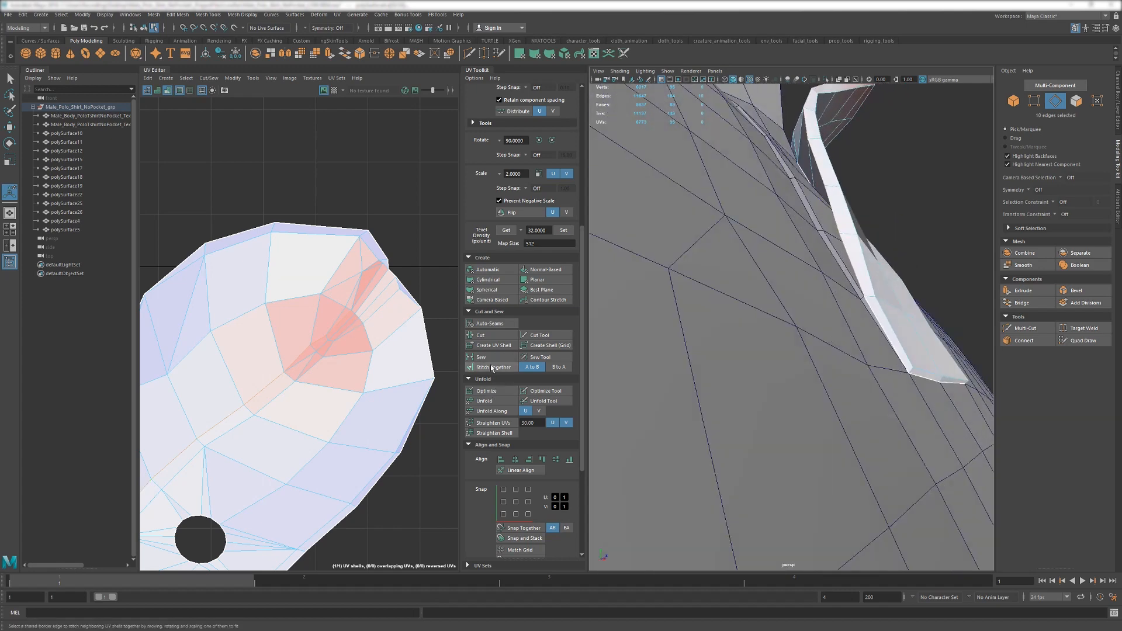
pyautogui.click(480, 335)
# Add the missing edges at the placket's collar end to the fold selection and cut the seam through to the border.
pyautogui.scroll(5, 351, 300)
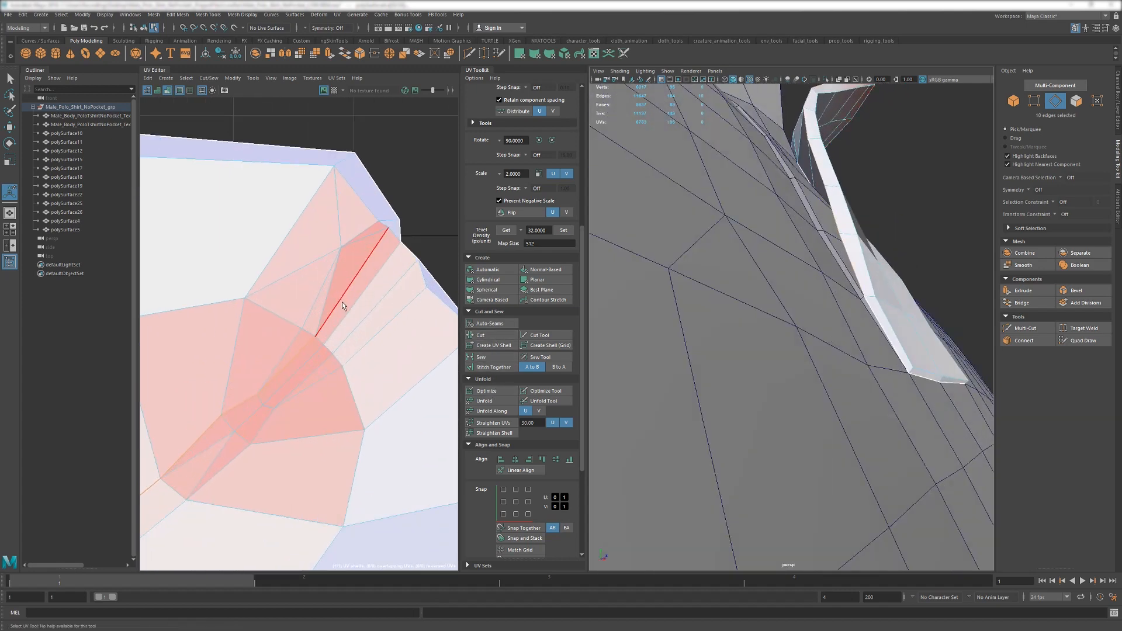
pyautogui.click(349, 293)
pyautogui.press('f')
pyautogui.keyDown('alt'); pyautogui.moveTo(792, 208); pyautogui.dragTo(748, 344, button='right'); pyautogui.keyUp('alt')
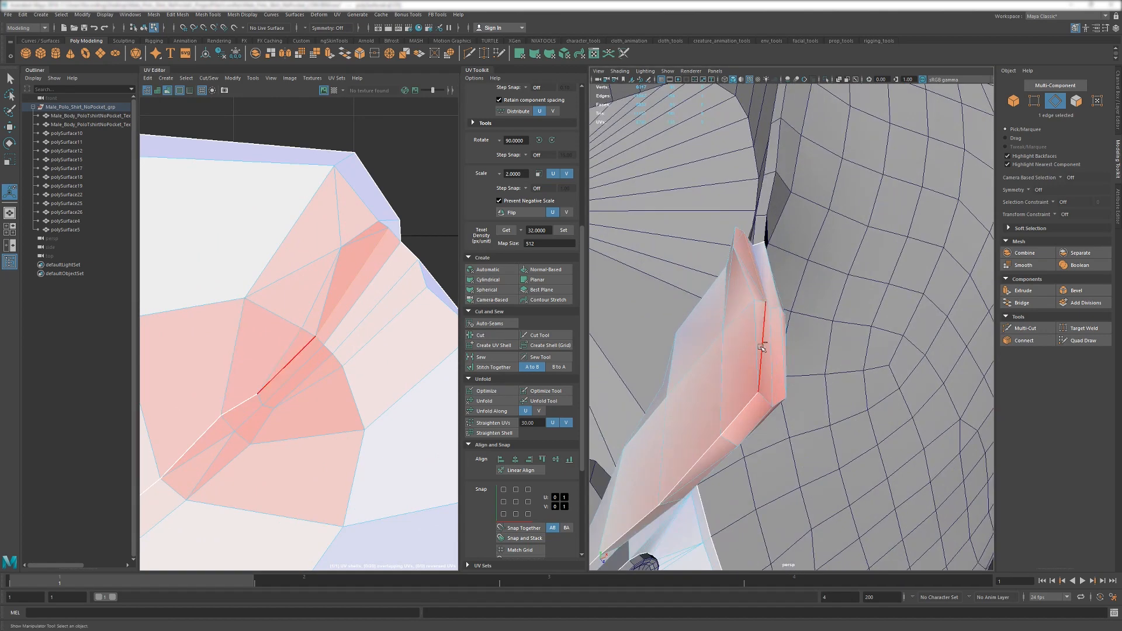
pyautogui.hotkey('ctrl', 'z')
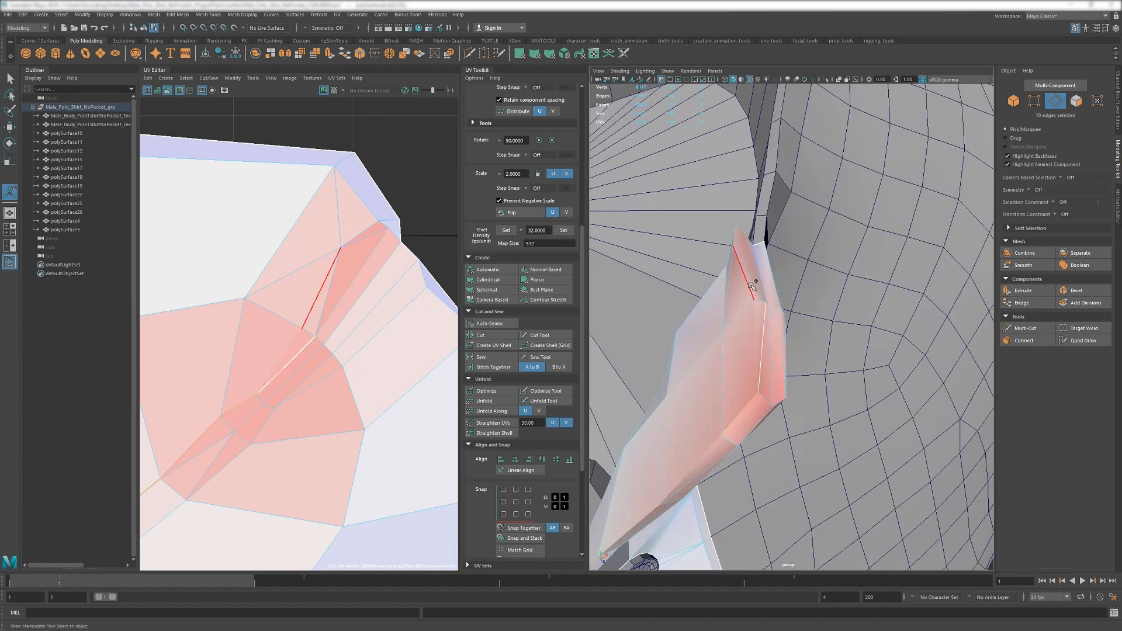
pyautogui.keyDown('shift'); pyautogui.click(735, 234); pyautogui.keyUp('shift')
pyautogui.keyDown('alt'); pyautogui.moveTo(735, 233); pyautogui.dragTo(604, 332); pyautogui.keyUp('alt')
pyautogui.keyDown('shift'); pyautogui.click(723, 396); pyautogui.keyUp('shift')
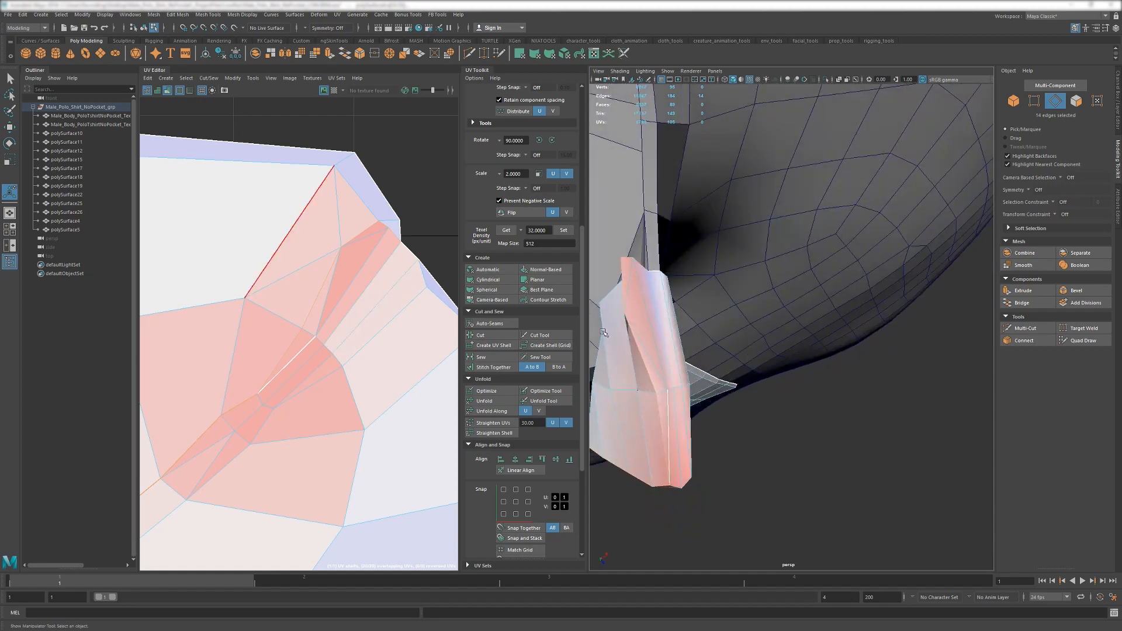
pyautogui.click(486, 338)
# Inspect the placket's new seam at the collar end and sew the stray edge on the folded rim.
pyautogui.scroll(-5, 693, 334)
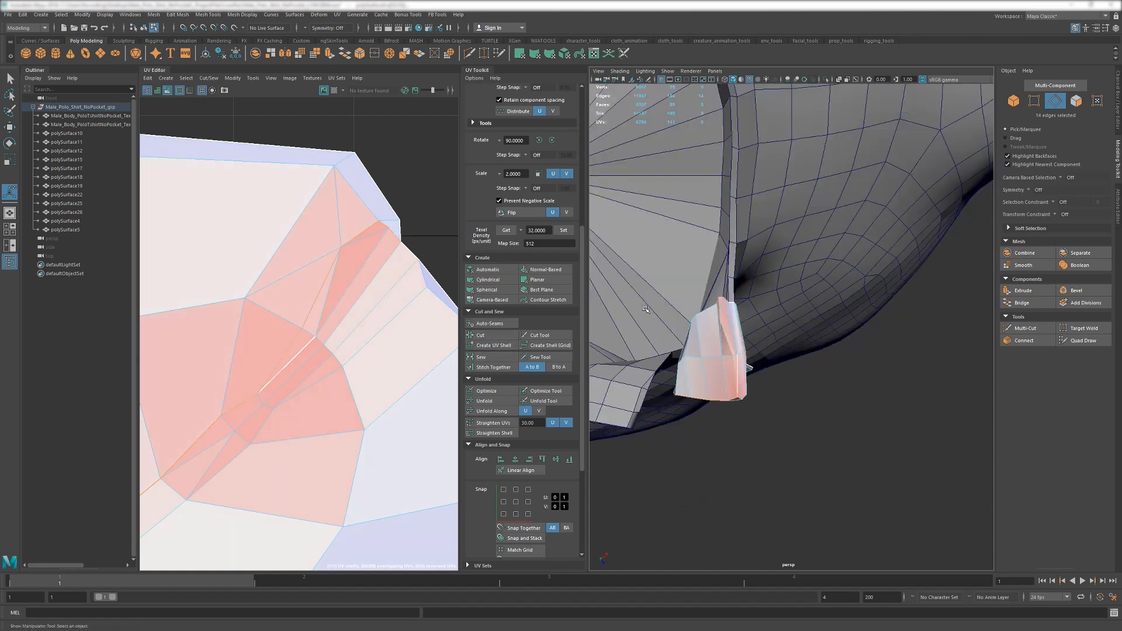
pyautogui.keyDown('alt'); pyautogui.moveTo(693, 335); pyautogui.dragTo(649, 263); pyautogui.keyUp('alt')
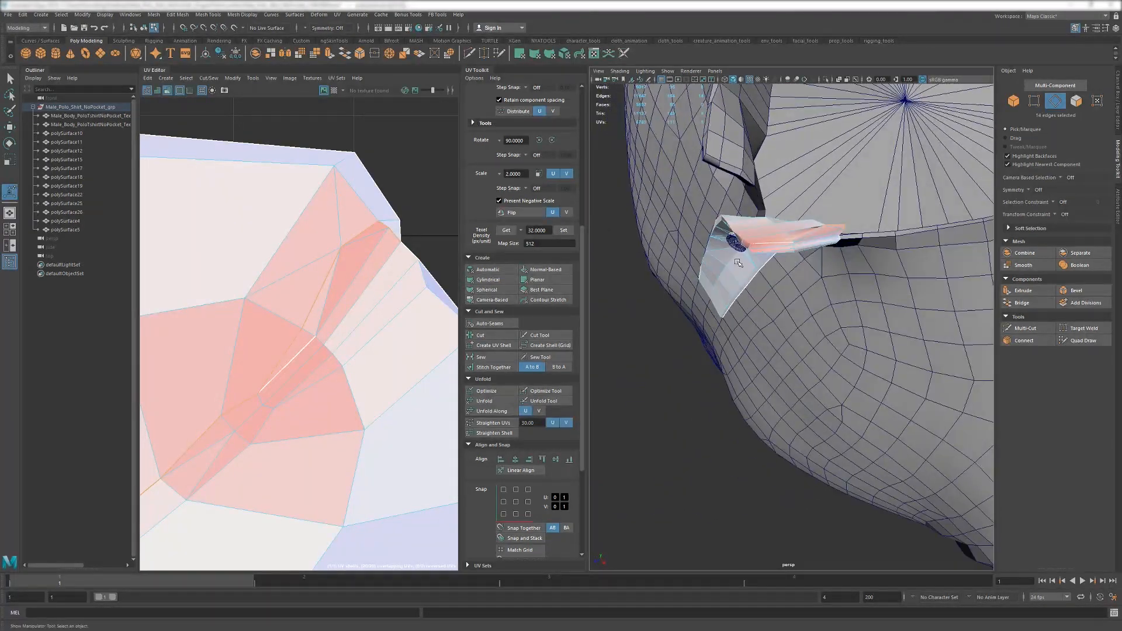
pyautogui.scroll(5, 748, 233)
pyautogui.keyDown('alt'); pyautogui.moveTo(759, 204); pyautogui.dragTo(779, 292, button='middle'); pyautogui.keyUp('alt')
pyautogui.keyDown('alt'); pyautogui.moveTo(763, 153); pyautogui.dragTo(758, 290, button='middle'); pyautogui.keyUp('alt')
pyautogui.click(761, 280)
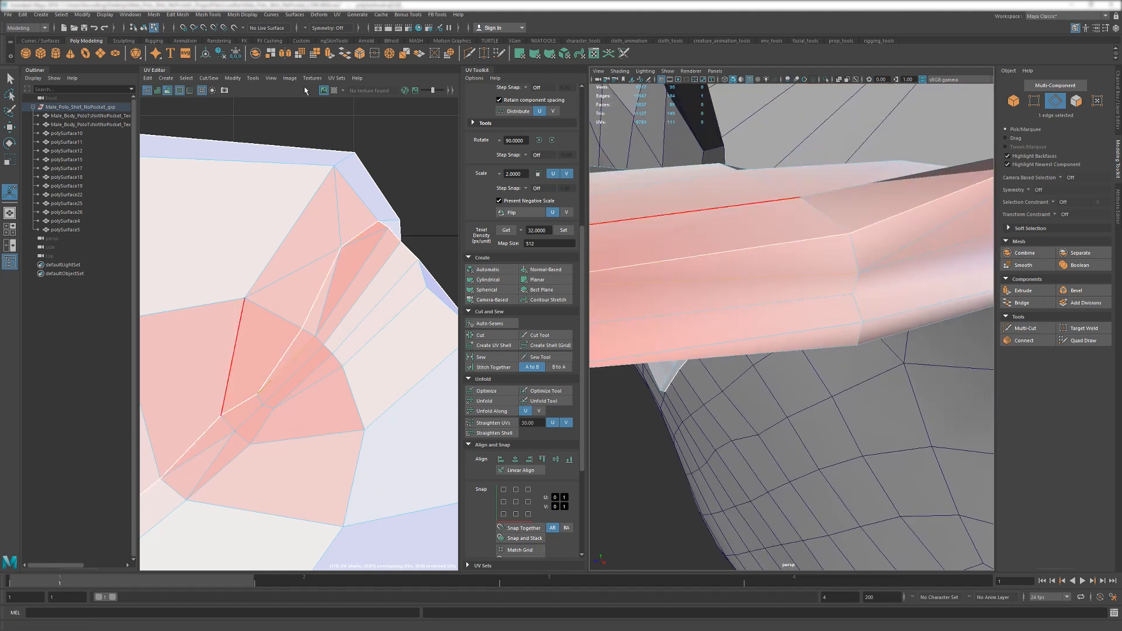
pyautogui.click(494, 358)
# Select the UVs of the placket's buttonless inner shell, move them off the button-hole shell and unfold them.
pyautogui.scroll(-5, 315, 302)
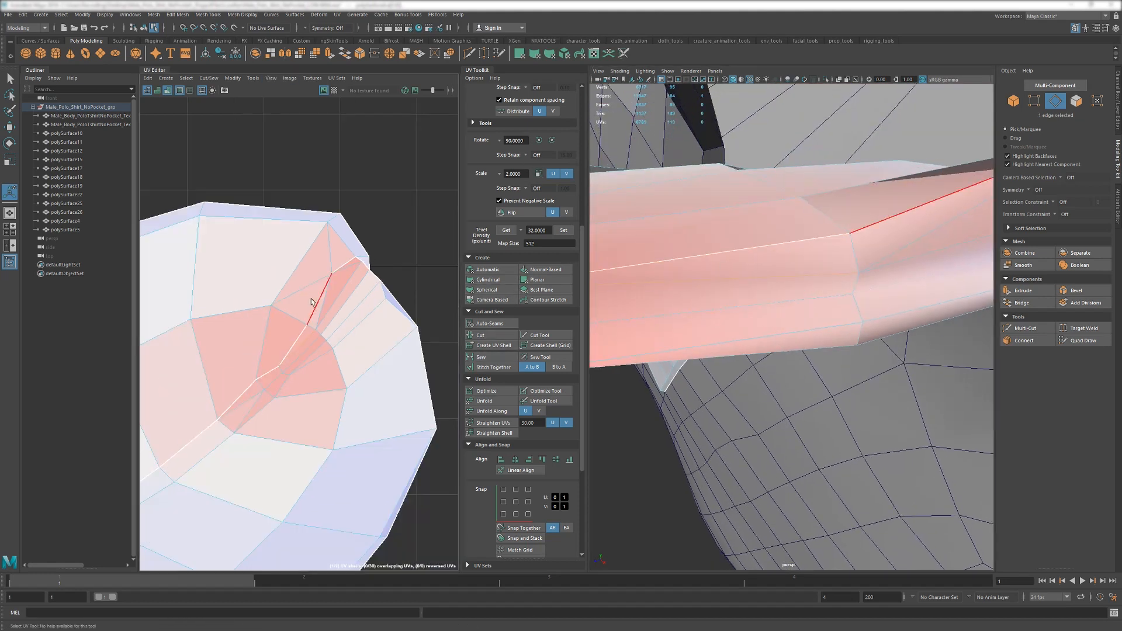
pyautogui.keyDown('alt'); pyautogui.moveTo(315, 302); pyautogui.dragTo(383, 263, button='middle'); pyautogui.keyUp('alt')
pyautogui.click(387, 247)
pyautogui.moveTo(387, 246); pyautogui.dragTo(365, 239, button='right')
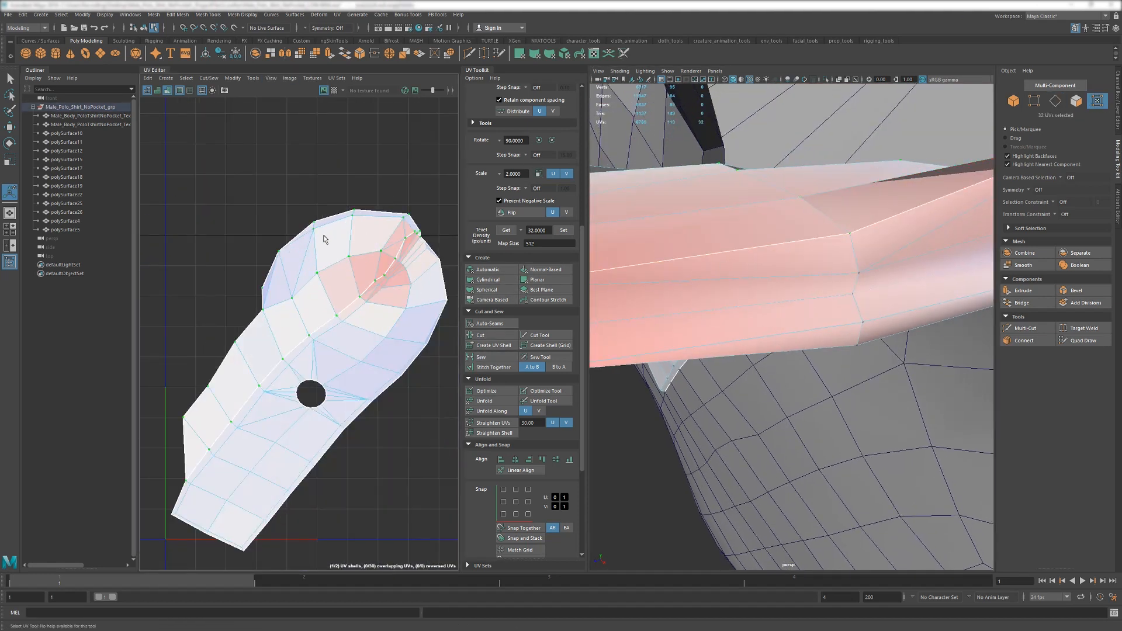
pyautogui.press('w')
pyautogui.moveTo(330, 287); pyautogui.dragTo(305, 243, button='middle')
pyautogui.click(485, 401)
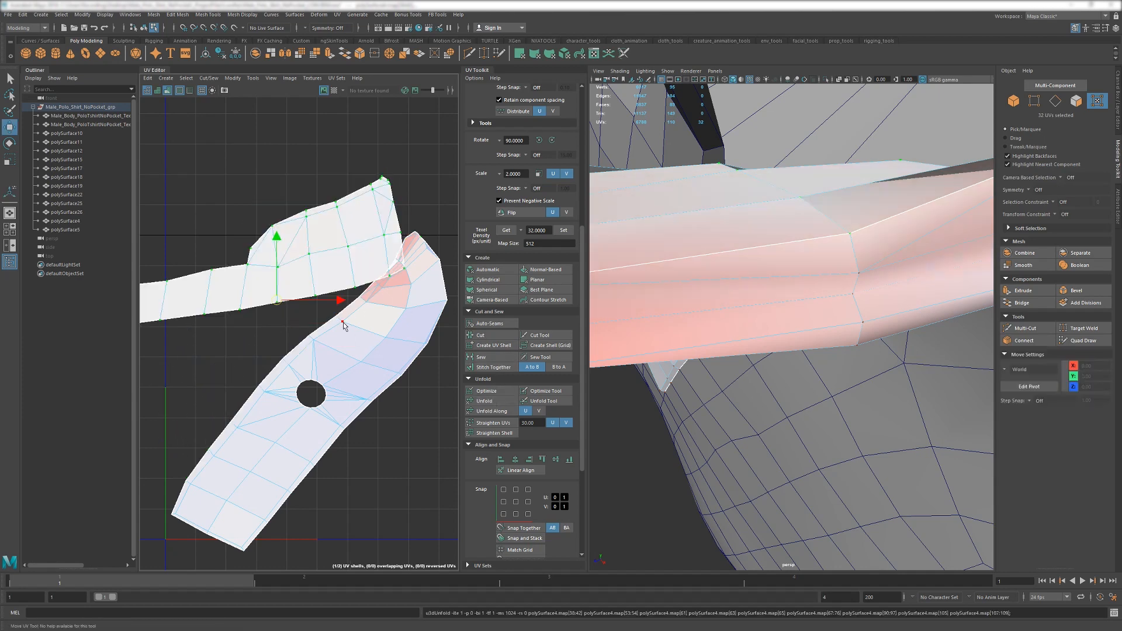
# Unfold the placket shell with the button hole, rotate it roughly upright and move it clear of the other shell.
pyautogui.click(485, 401)
pyautogui.press('e')
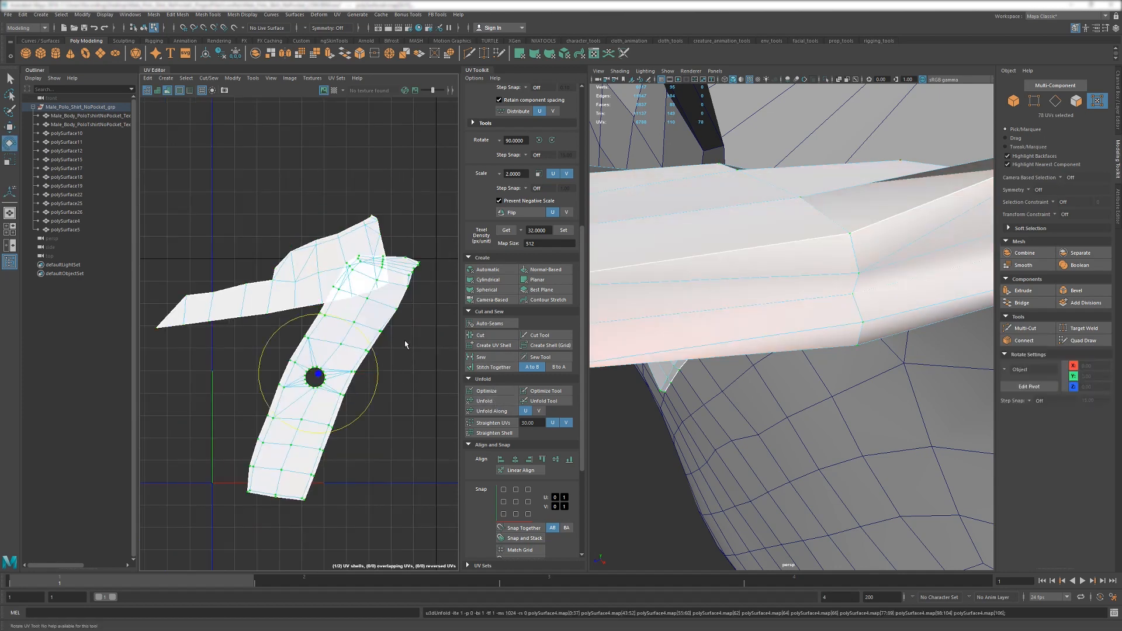
pyautogui.moveTo(406, 343); pyautogui.dragTo(393, 411, button='middle')
pyautogui.press('w')
pyautogui.keyDown('alt'); pyautogui.moveTo(393, 394); pyautogui.dragTo(393, 320, button='middle'); pyautogui.keyUp('alt')
pyautogui.click(393, 320)
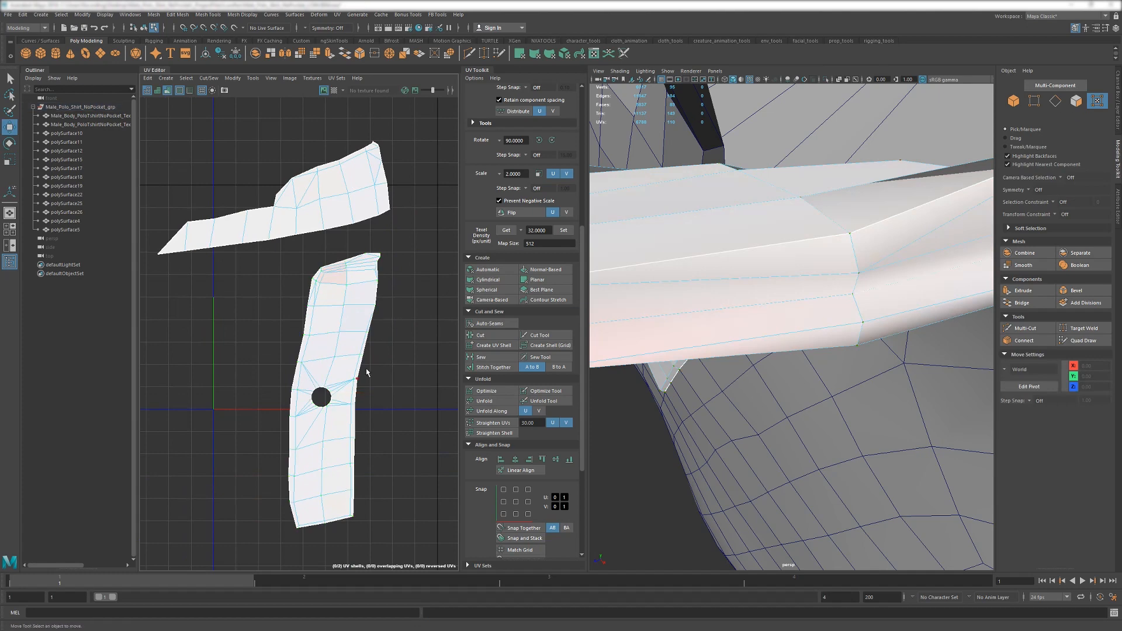
# Select the UVs along the button-hole shell's right border and align them into one straight vertical line.
pyautogui.keyDown('alt'); pyautogui.moveTo(730, 327); pyautogui.dragTo(818, 315); pyautogui.keyUp('alt')
pyautogui.keyDown('alt'); pyautogui.moveTo(818, 315); pyautogui.dragTo(777, 292, button='right'); pyautogui.keyUp('alt')
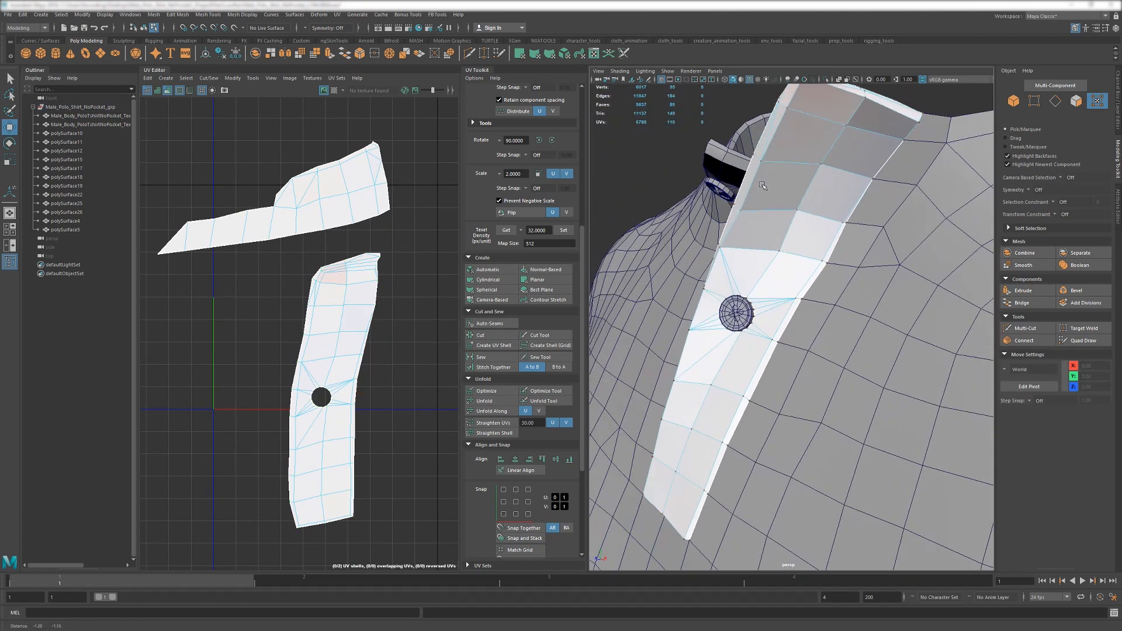
pyautogui.keyDown('alt'); pyautogui.moveTo(777, 292); pyautogui.dragTo(824, 215); pyautogui.keyUp('alt')
pyautogui.click(858, 234)
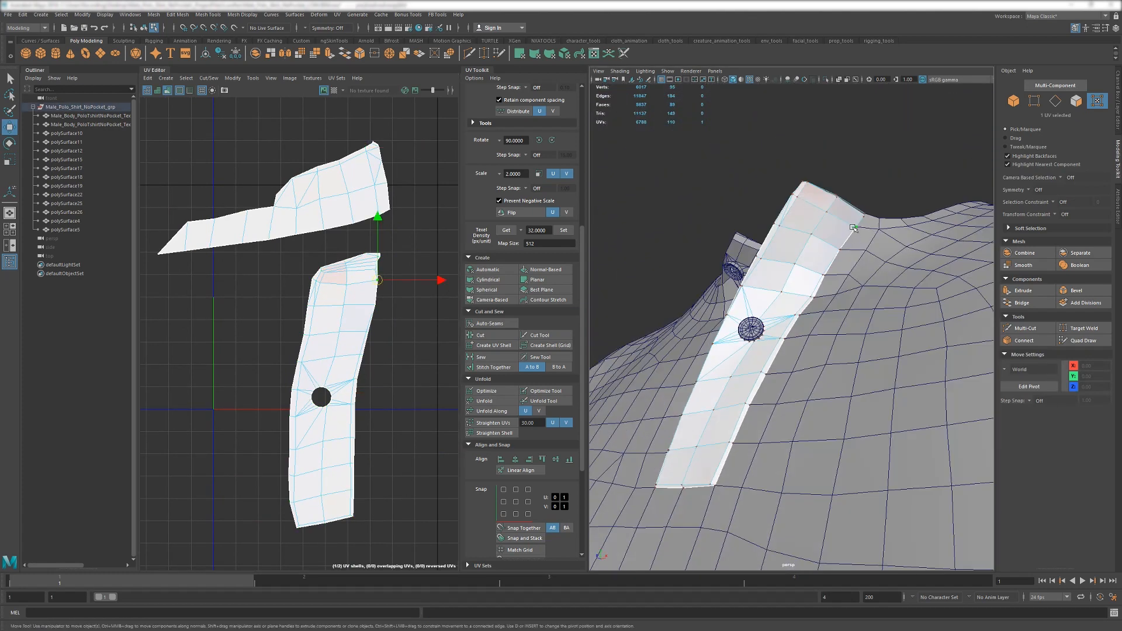
pyautogui.click(387, 287)
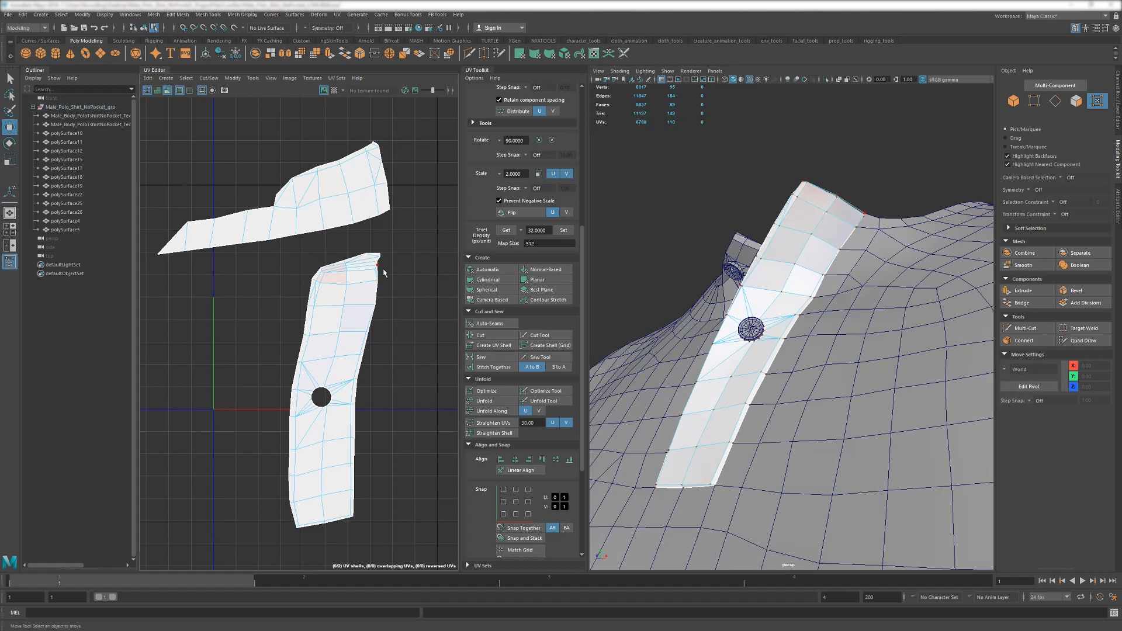
pyautogui.scroll(5, 384, 273)
pyautogui.click(367, 290)
pyautogui.scroll(-4, 385, 355)
pyautogui.keyDown('alt'); pyautogui.moveTo(374, 503); pyautogui.dragTo(395, 224, button='middle'); pyautogui.keyUp('alt')
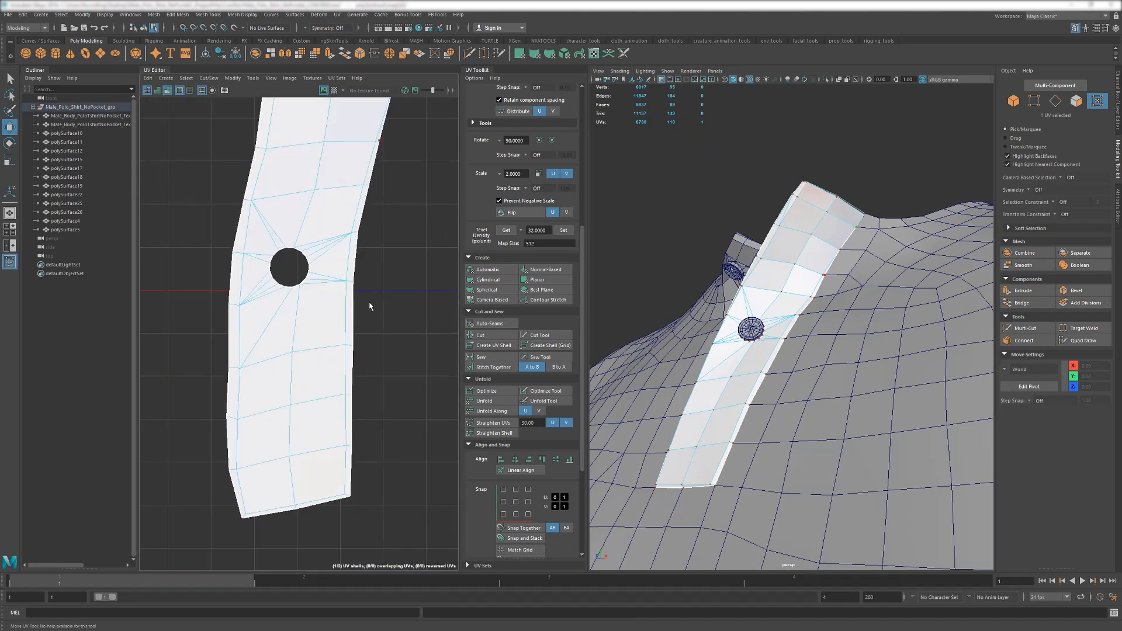
pyautogui.keyDown('shift'); pyautogui.doubleClick(351, 496); pyautogui.keyUp('shift')
pyautogui.click(494, 432)
pyautogui.scroll(-3, 378, 398)
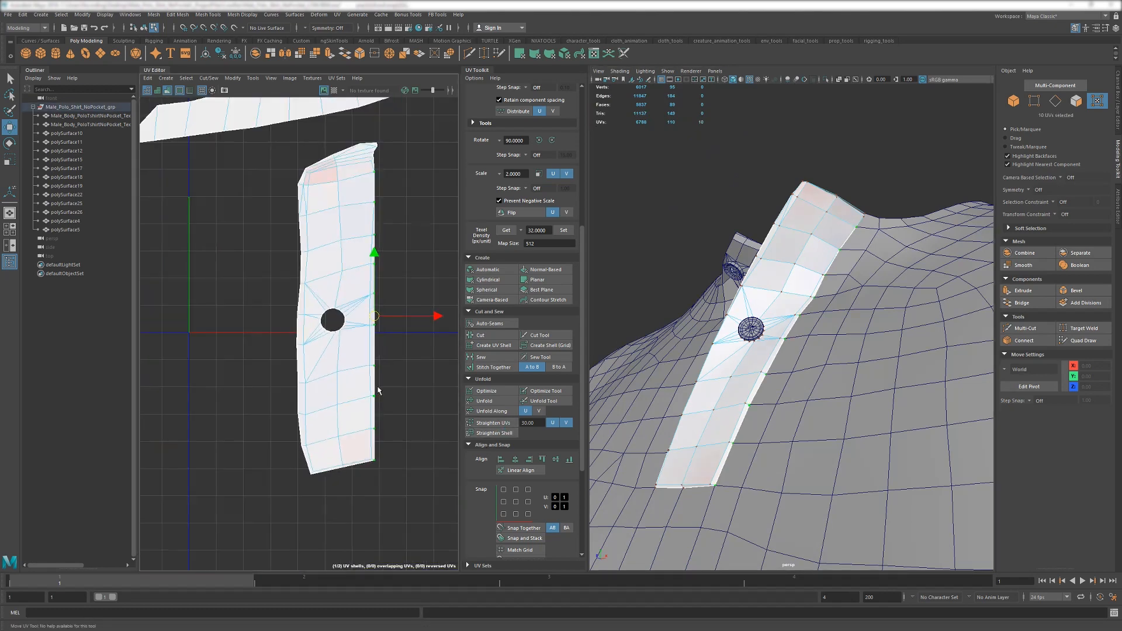
# Align the shell's bottom border UVs to minimum V and unfold the remaining shell UVs along V.
pyautogui.keyDown('alt'); pyautogui.moveTo(378, 390); pyautogui.dragTo(376, 398, button='middle'); pyautogui.keyUp('alt')
pyautogui.click(376, 481)
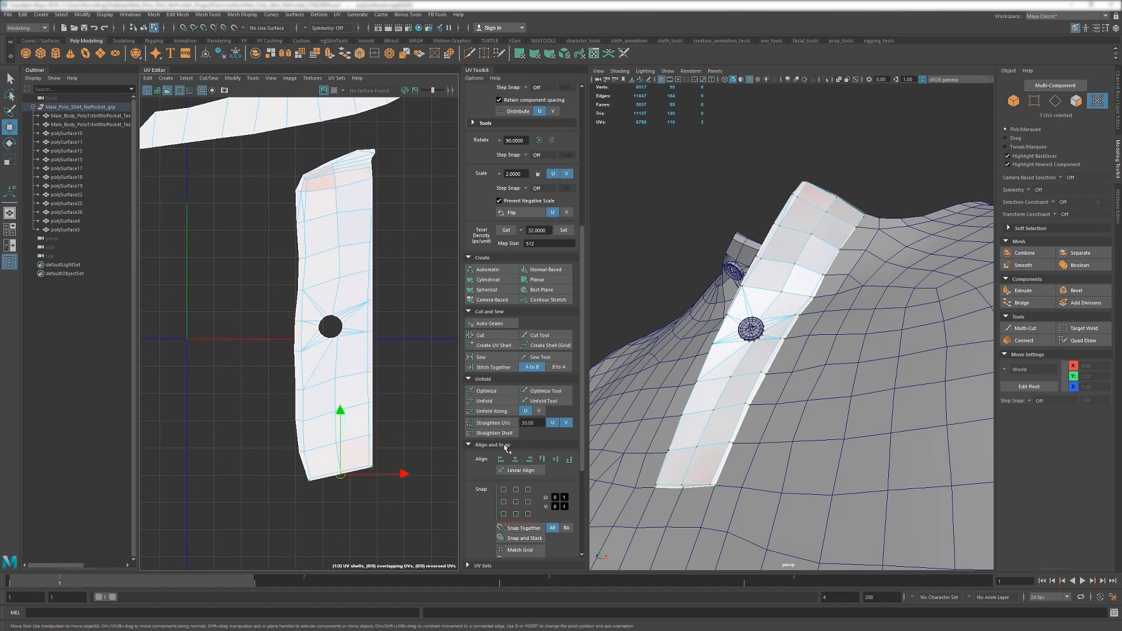
pyautogui.click(570, 461)
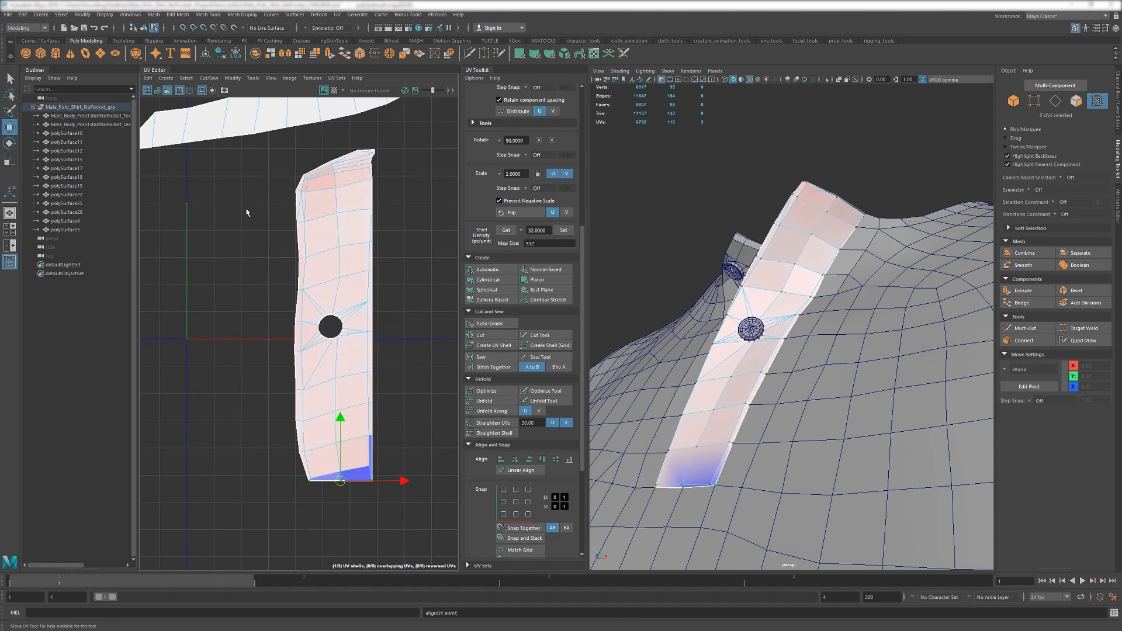
pyautogui.moveTo(224, 146); pyautogui.dragTo(431, 488)
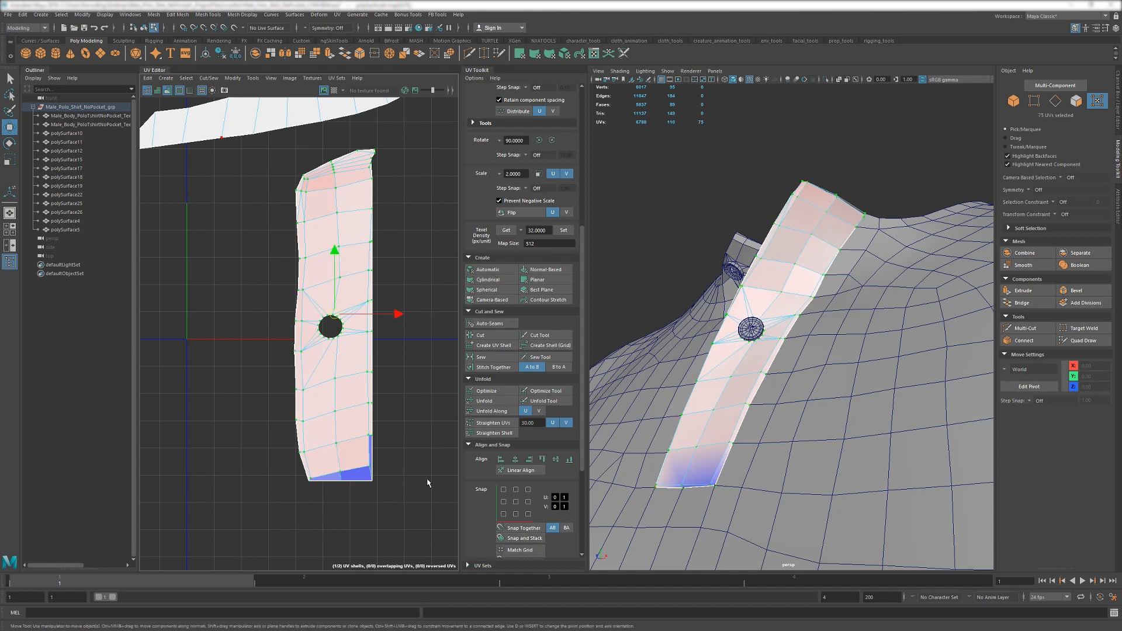
pyautogui.click(507, 412)
pyautogui.click(406, 419)
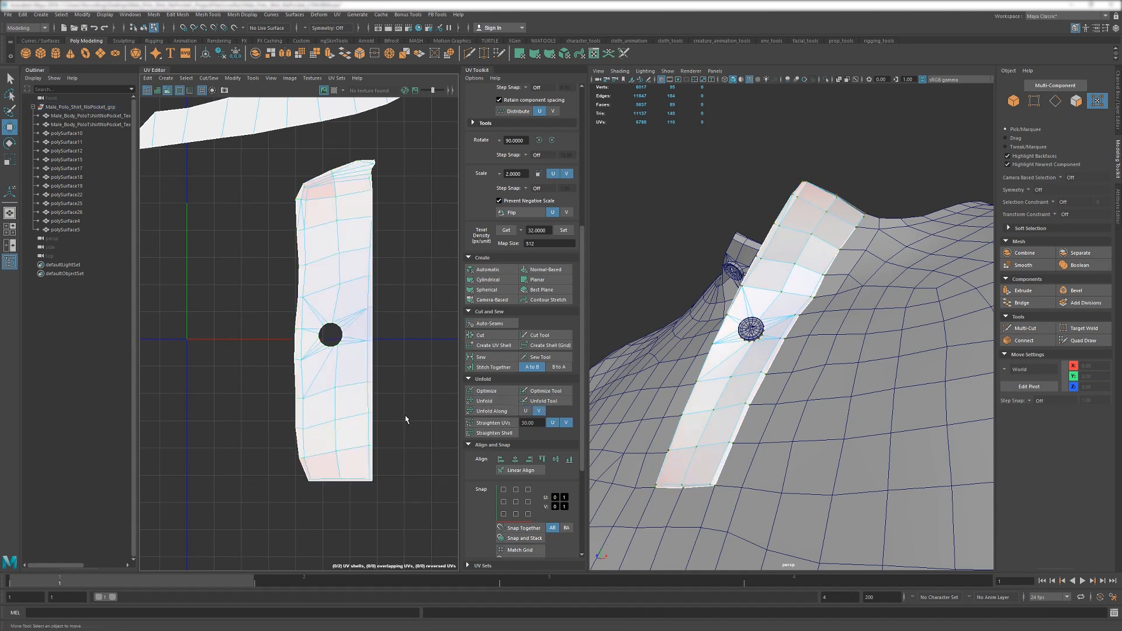
# Select the edges at the button-hole shell's upper left corner and cut the UVs there.
pyautogui.scroll(5, 287, 153)
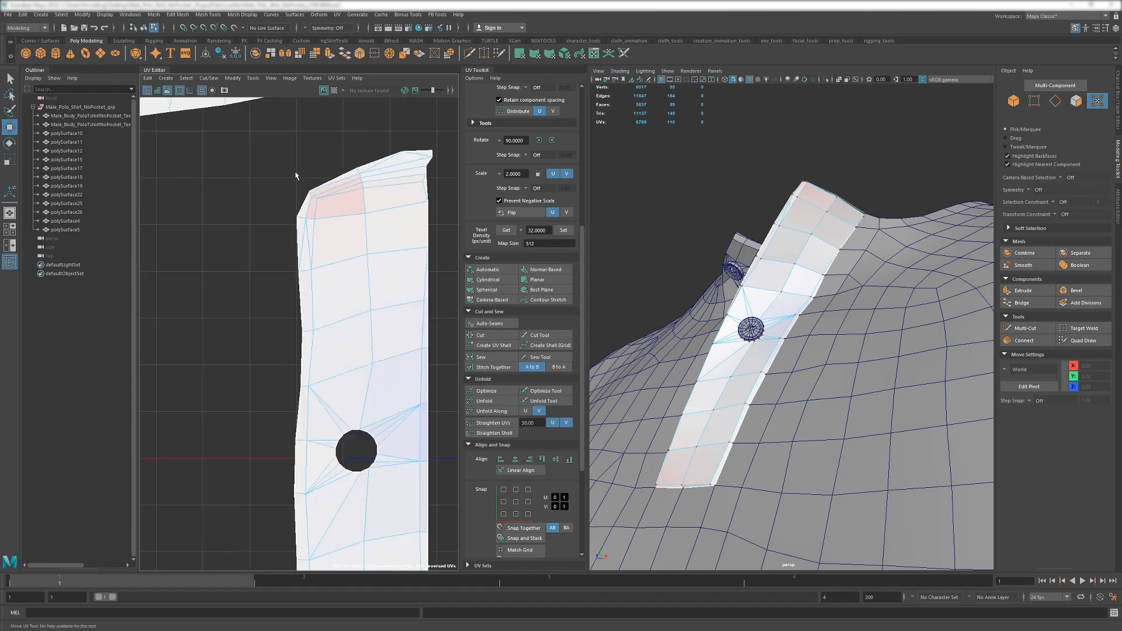
pyautogui.click(319, 273)
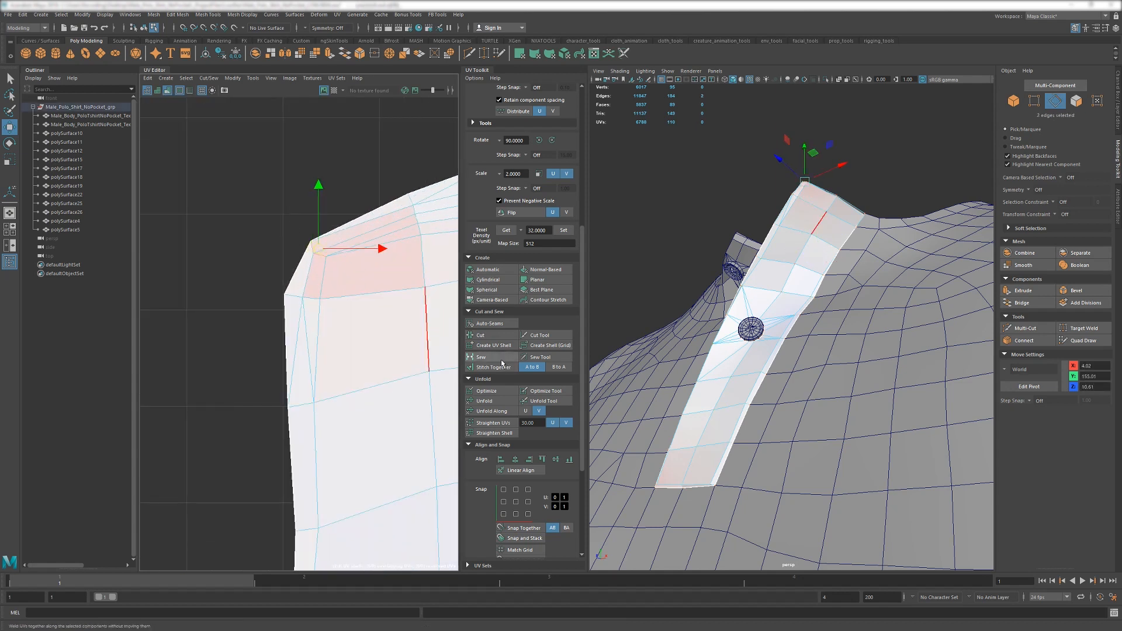
pyautogui.click(498, 337)
# Unfold the UVs around the cut upper left corner of the button-hole shell.
pyautogui.moveTo(194, 233); pyautogui.dragTo(234, 236, button='right')
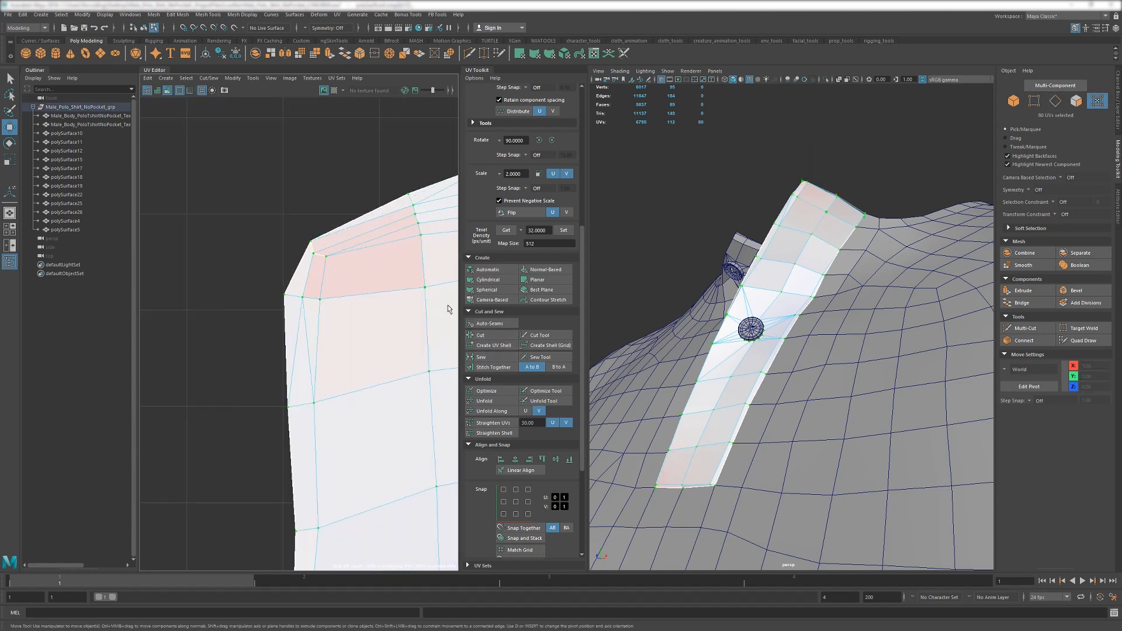
pyautogui.doubleClick(308, 275)
pyautogui.press('f')
pyautogui.moveTo(308, 259); pyautogui.dragTo(321, 274)
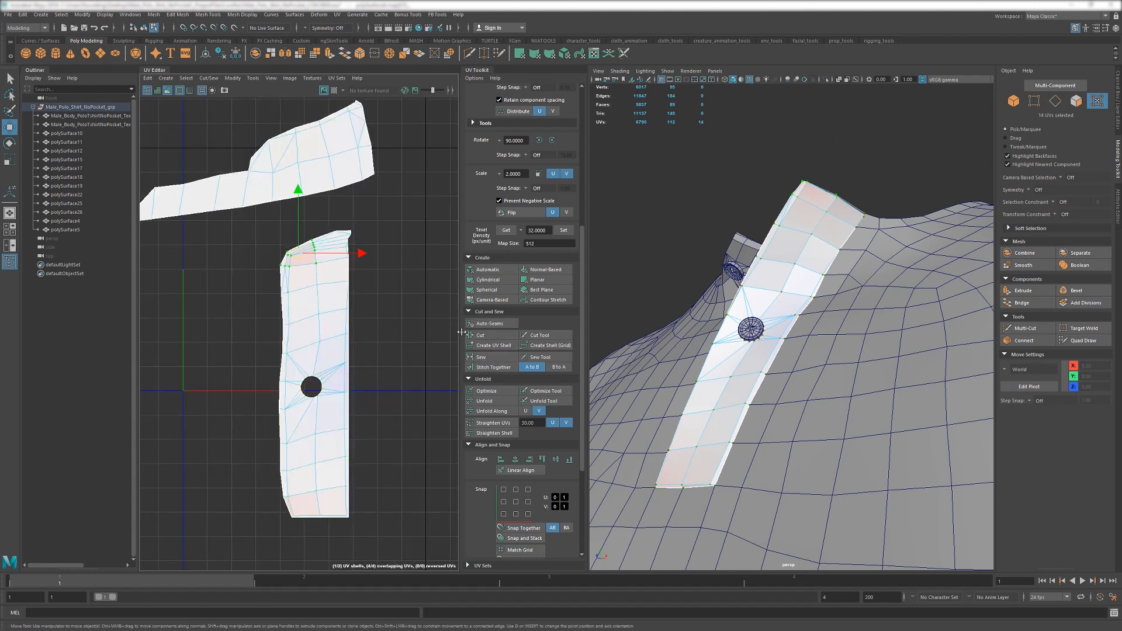
# Select the UVs across the upper part of the button-hole shell and unfold them.
pyautogui.moveTo(255, 220); pyautogui.dragTo(288, 246)
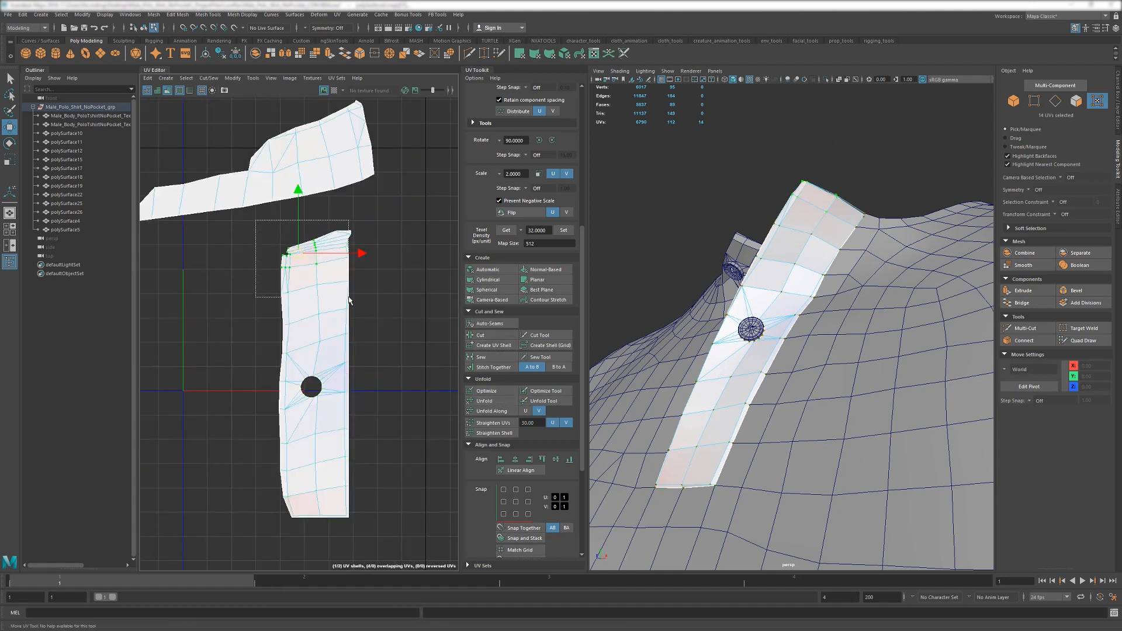
pyautogui.moveTo(354, 338); pyautogui.dragTo(354, 339)
pyautogui.press('f')
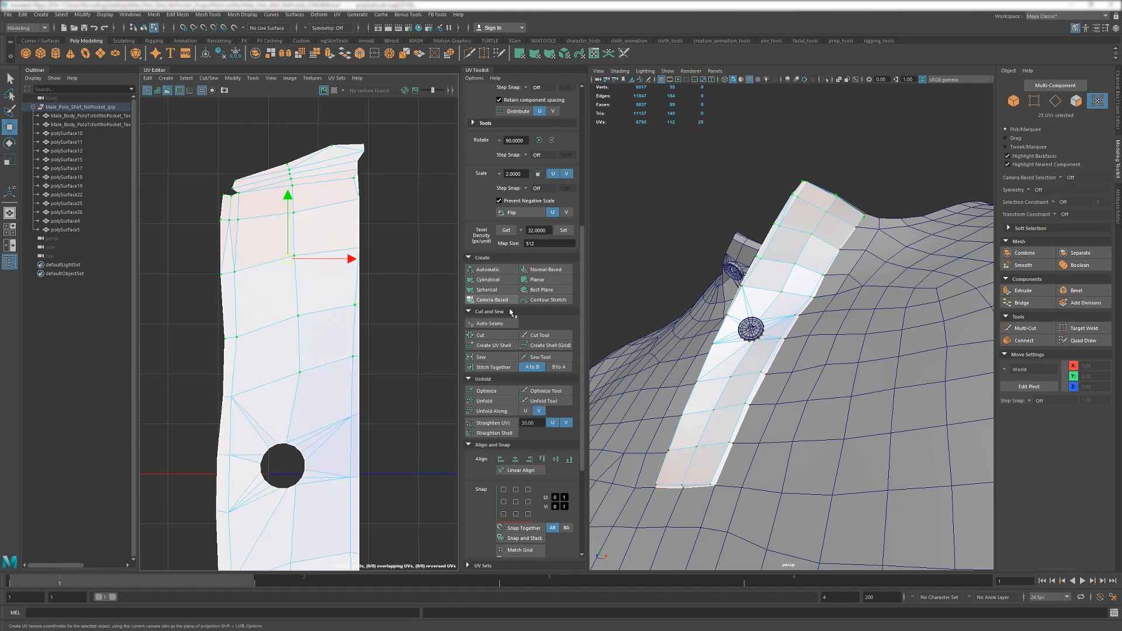
pyautogui.click(484, 401)
pyautogui.scroll(-6, 307, 290)
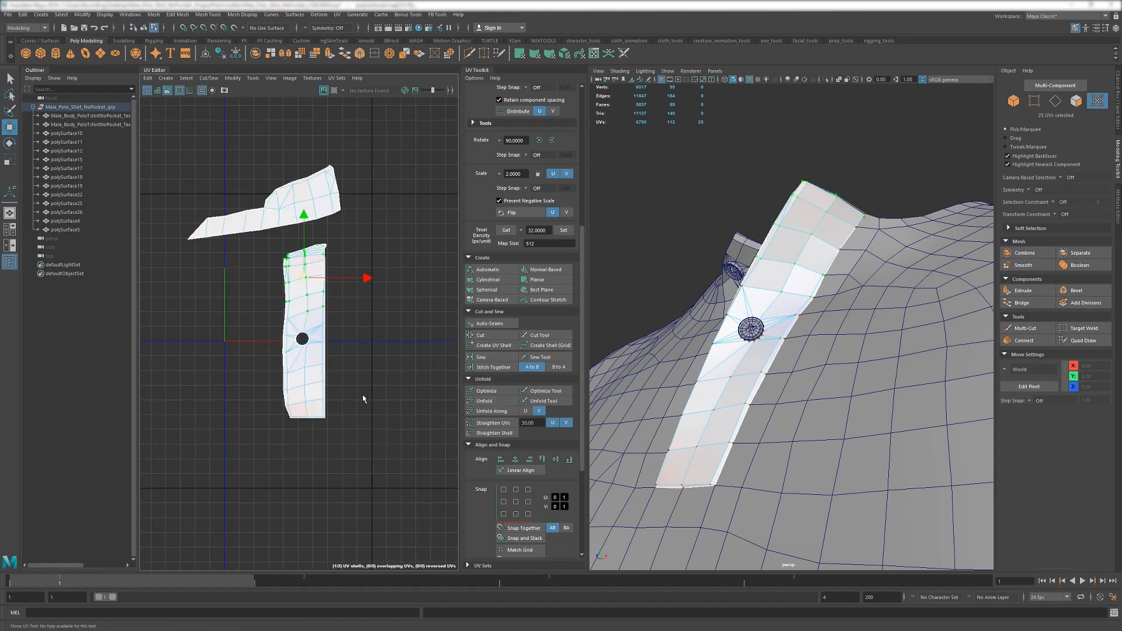
# Select the lower border UVs of the separate curved placket shell and straighten the shell along them.
pyautogui.scroll(4, 336, 349)
pyautogui.scroll(-3, 282, 275)
pyautogui.keyDown('alt'); pyautogui.moveTo(275, 255); pyautogui.dragTo(315, 328, button='middle'); pyautogui.keyUp('alt')
pyautogui.scroll(3, 279, 163)
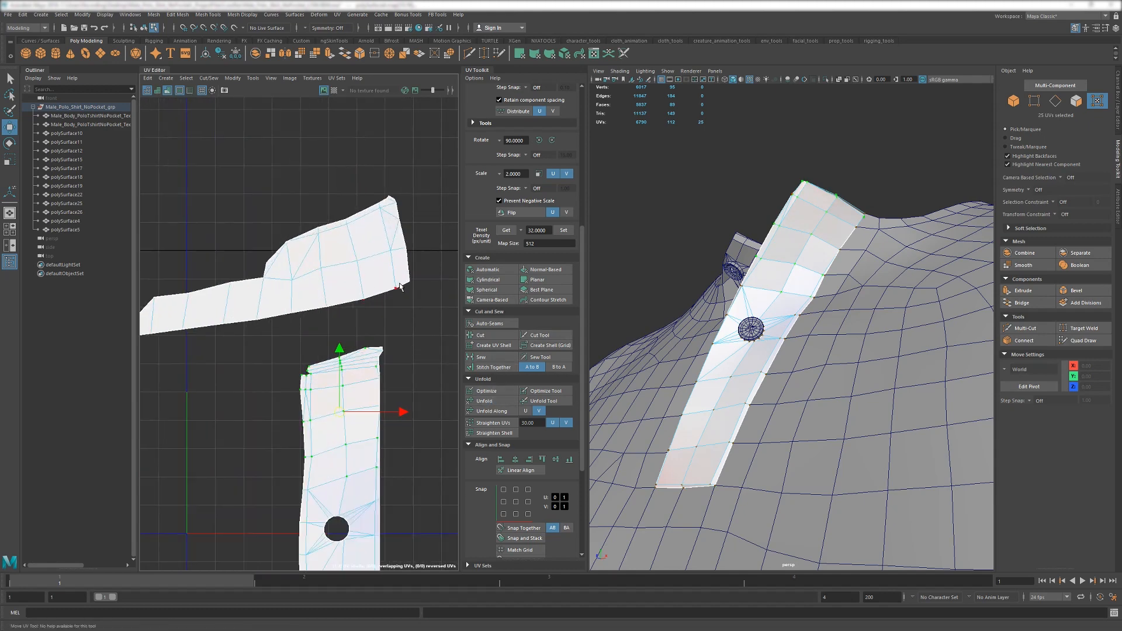
pyautogui.click(408, 283)
pyautogui.keyDown('alt'); pyautogui.moveTo(185, 309); pyautogui.dragTo(250, 297, button='middle'); pyautogui.keyUp('alt')
pyautogui.keyDown('shift'); pyautogui.doubleClick(184, 326); pyautogui.keyUp('shift')
pyautogui.click(501, 433)
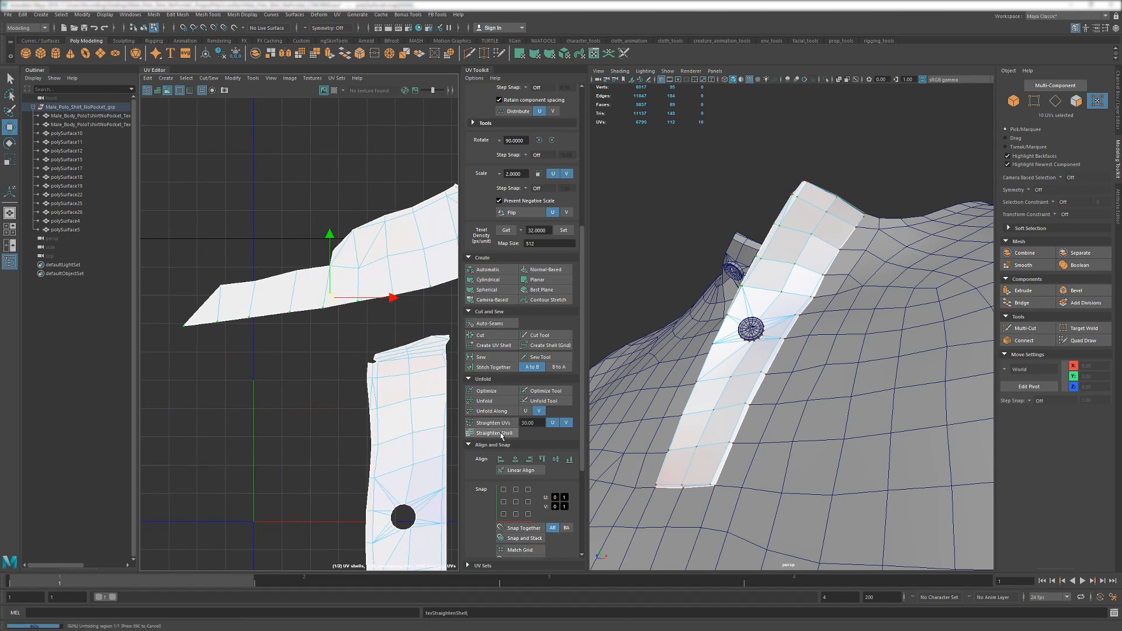
pyautogui.scroll(-3, 239, 295)
pyautogui.click(367, 368)
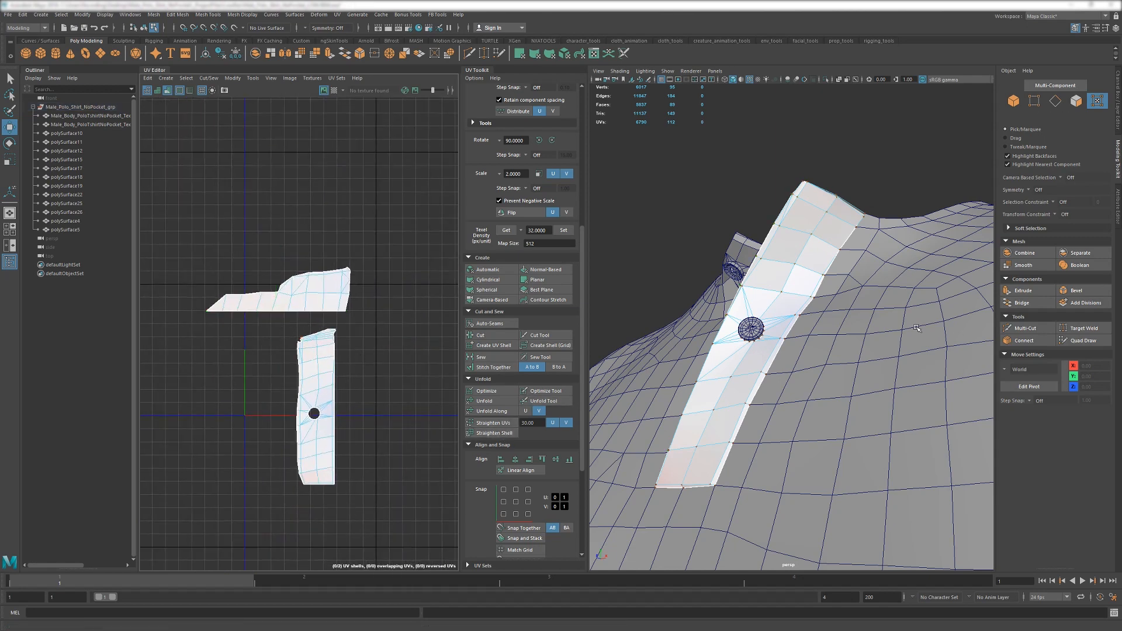
# Apply a planar UV projection to the inner placket piece under the upper button and unfold it.
pyautogui.press('F8')
pyautogui.keyDown('alt'); pyautogui.moveTo(648, 342); pyautogui.dragTo(731, 348); pyautogui.keyUp('alt')
pyautogui.keyDown('alt'); pyautogui.moveTo(730, 349); pyautogui.dragTo(737, 298, button='right'); pyautogui.keyUp('alt')
pyautogui.click(686, 242)
pyautogui.keyDown('alt'); pyautogui.moveTo(651, 264); pyautogui.dragTo(684, 262, button='middle'); pyautogui.keyUp('alt')
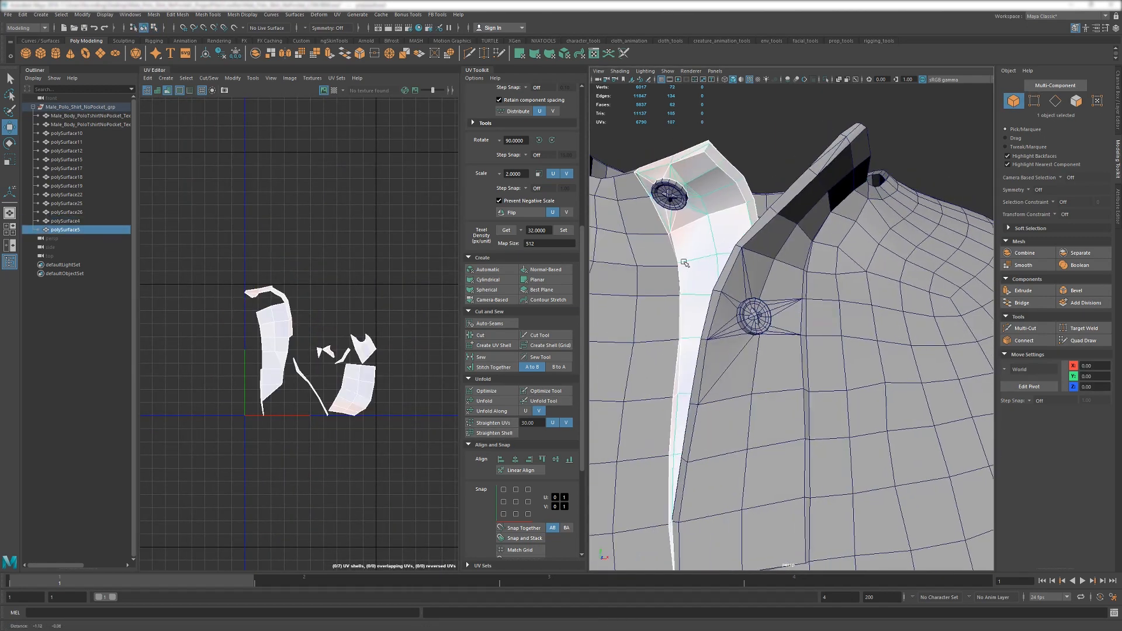
pyautogui.keyDown('alt'); pyautogui.moveTo(683, 263); pyautogui.dragTo(759, 274); pyautogui.keyUp('alt')
pyautogui.click(532, 280)
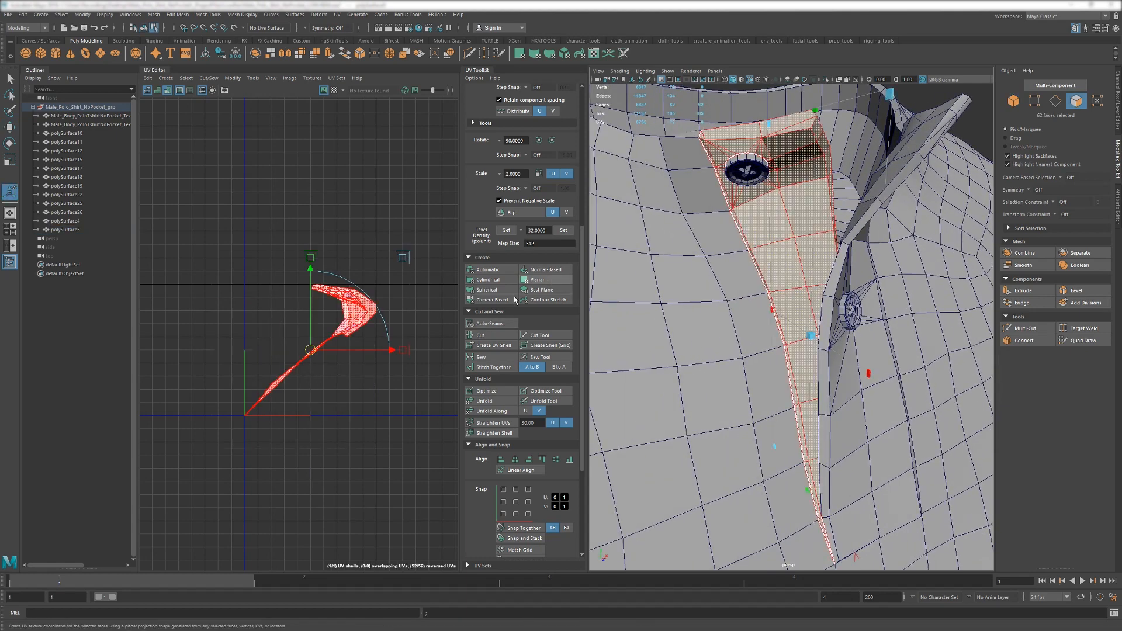
pyautogui.click(484, 400)
pyautogui.scroll(5, 359, 315)
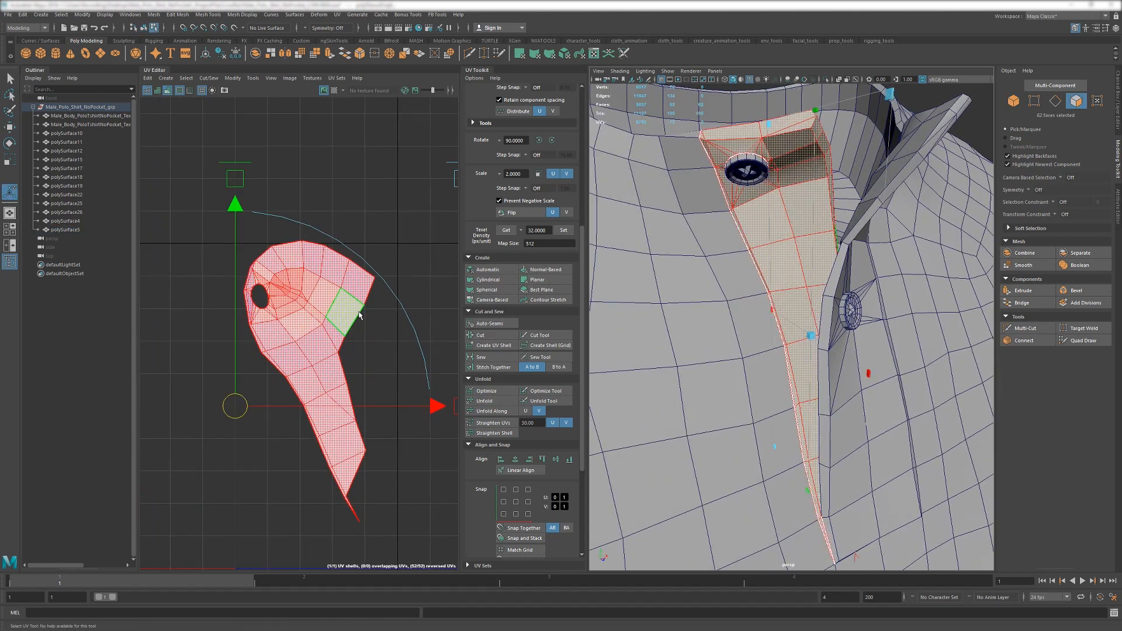
# Select the edges along the inner placket's fold up to its collar-side border and cut the UVs there.
pyautogui.moveTo(396, 290); pyautogui.dragTo(396, 257, button='right')
pyautogui.moveTo(766, 240)
pyautogui.keyDown('alt'); pyautogui.mouseDown()
pyautogui.moveTo(736, 283)
pyautogui.moveTo(707, 285)
pyautogui.mouseUp(); pyautogui.keyUp('alt')
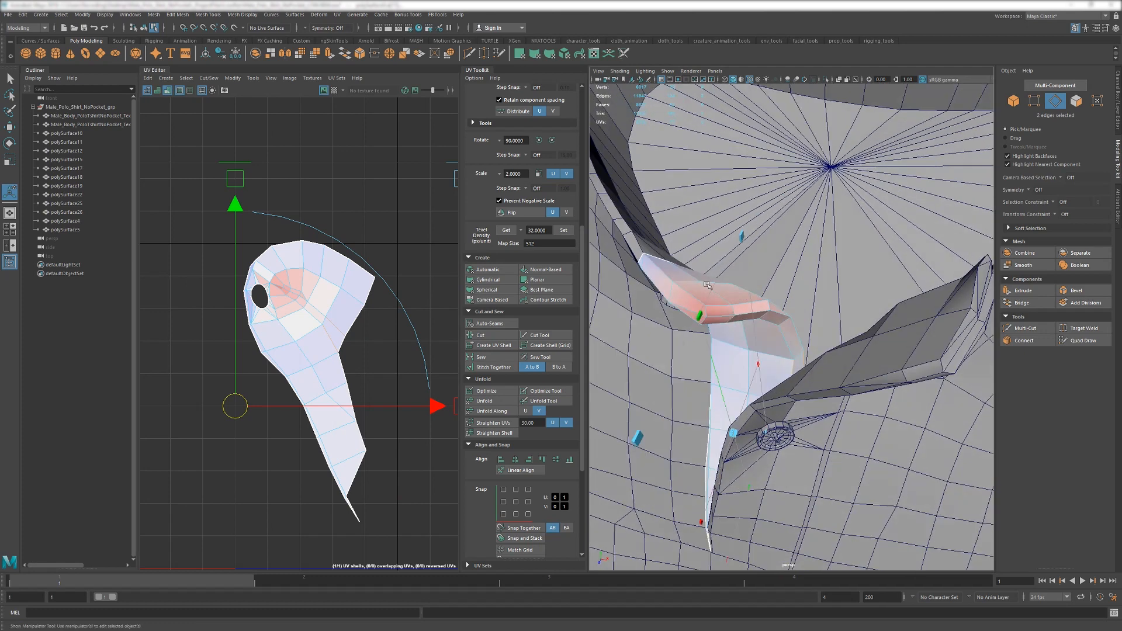
pyautogui.scroll(4, 707, 284)
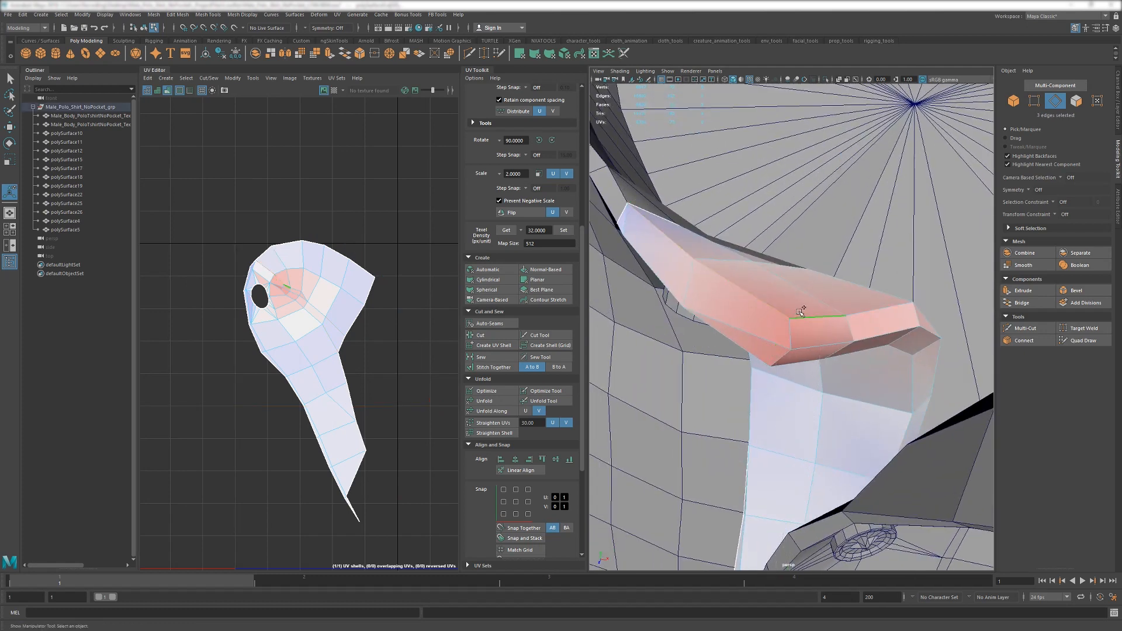
pyautogui.keyDown('shift'); pyautogui.click(801, 313); pyautogui.keyUp('shift')
pyautogui.keyDown('alt'); pyautogui.moveTo(801, 312); pyautogui.dragTo(673, 376); pyautogui.keyUp('alt')
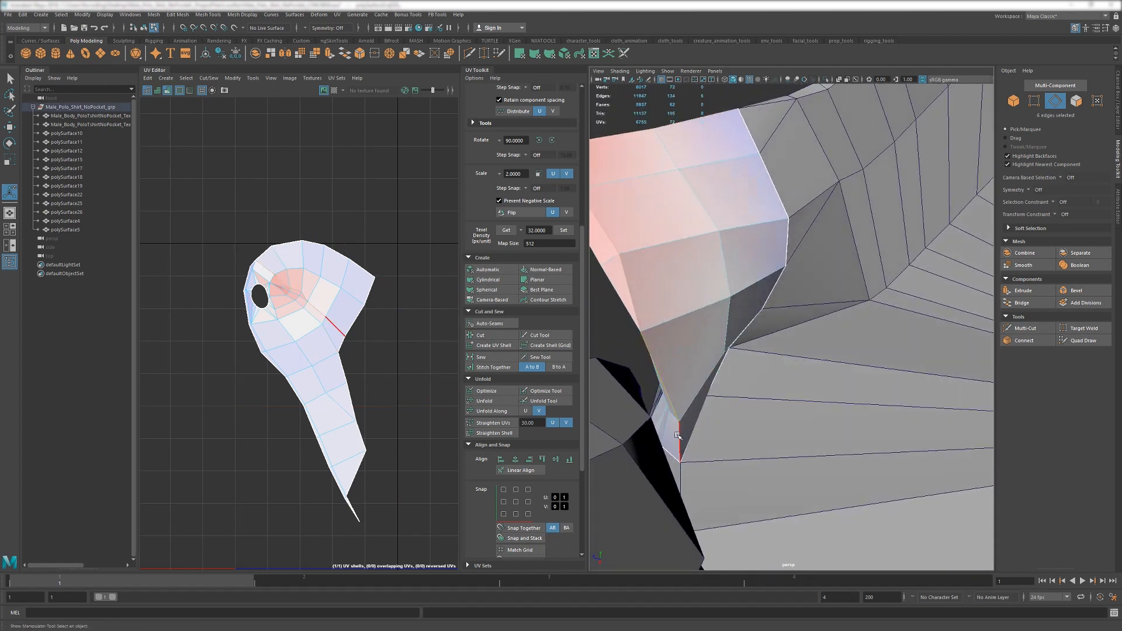
pyautogui.keyDown('alt'); pyautogui.moveTo(677, 435); pyautogui.dragTo(734, 422); pyautogui.keyUp('alt')
pyautogui.keyDown('shift'); pyautogui.click(655, 414); pyautogui.keyUp('shift')
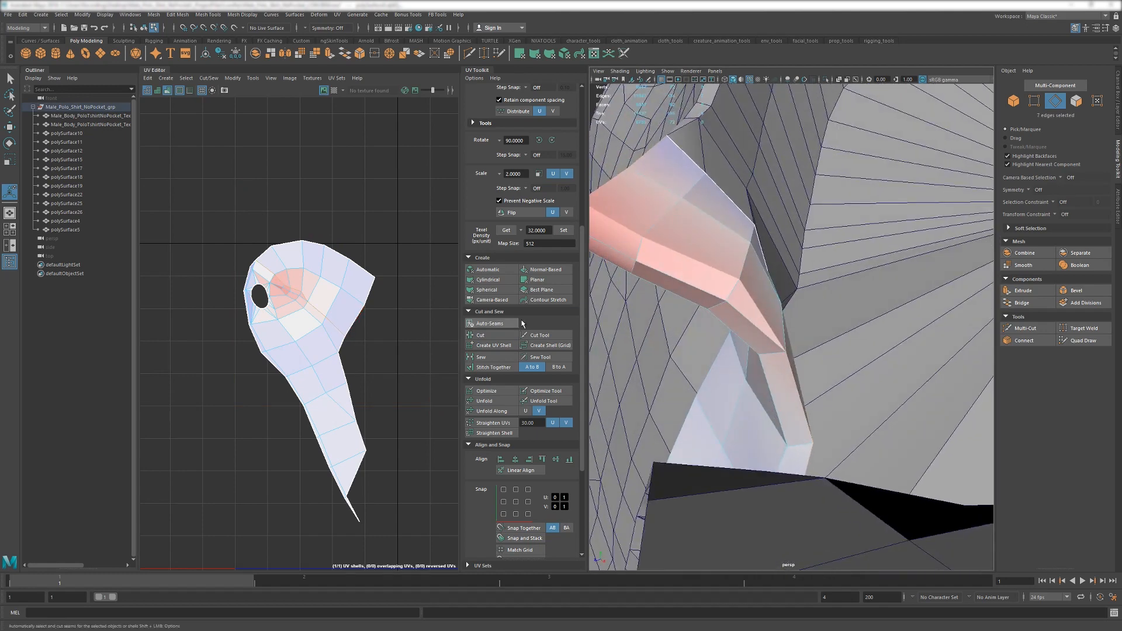
pyautogui.click(494, 335)
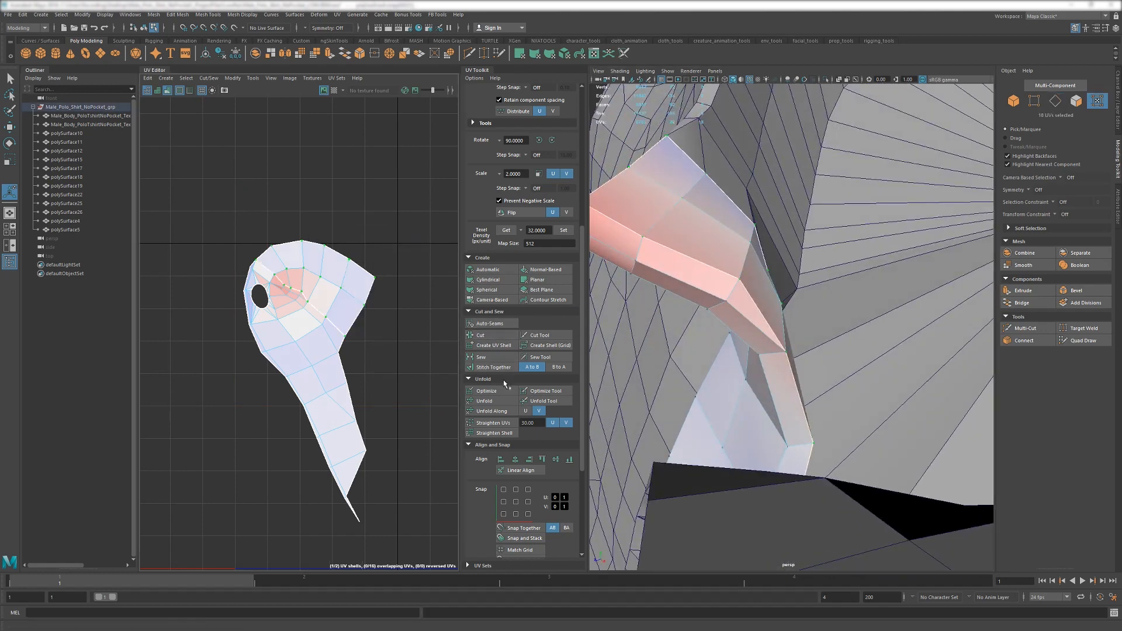
# Unfold the separated upper fold shell, move it above the main shell and straighten its UVs into a rectangular grid.
pyautogui.click(484, 400)
pyautogui.press('w')
pyautogui.moveTo(319, 279); pyautogui.dragTo(341, 241)
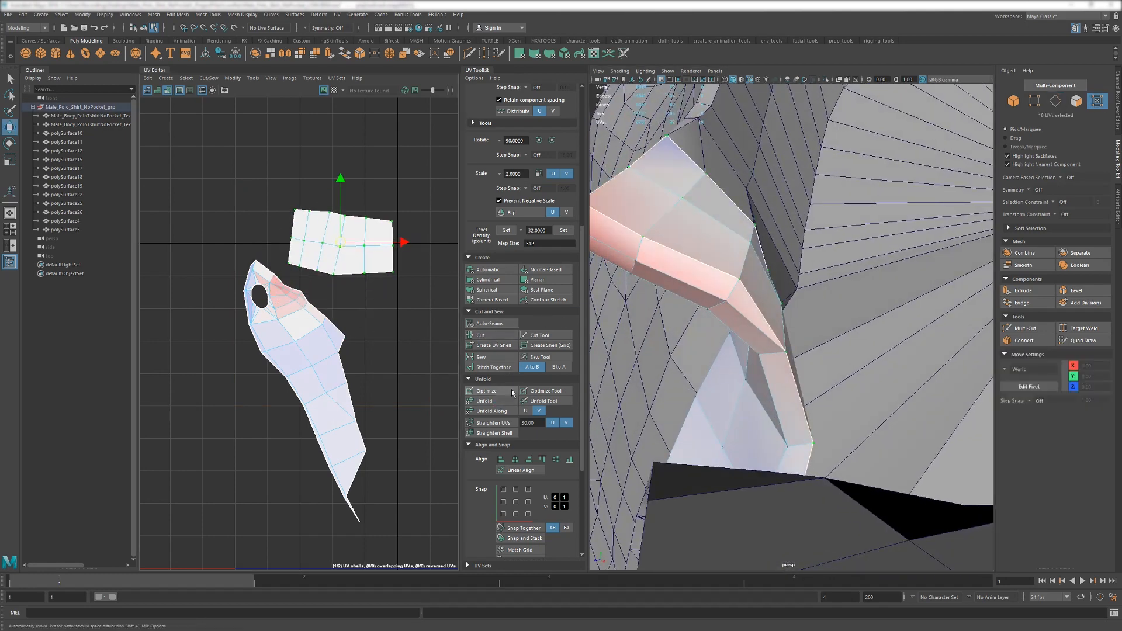
pyautogui.click(493, 424)
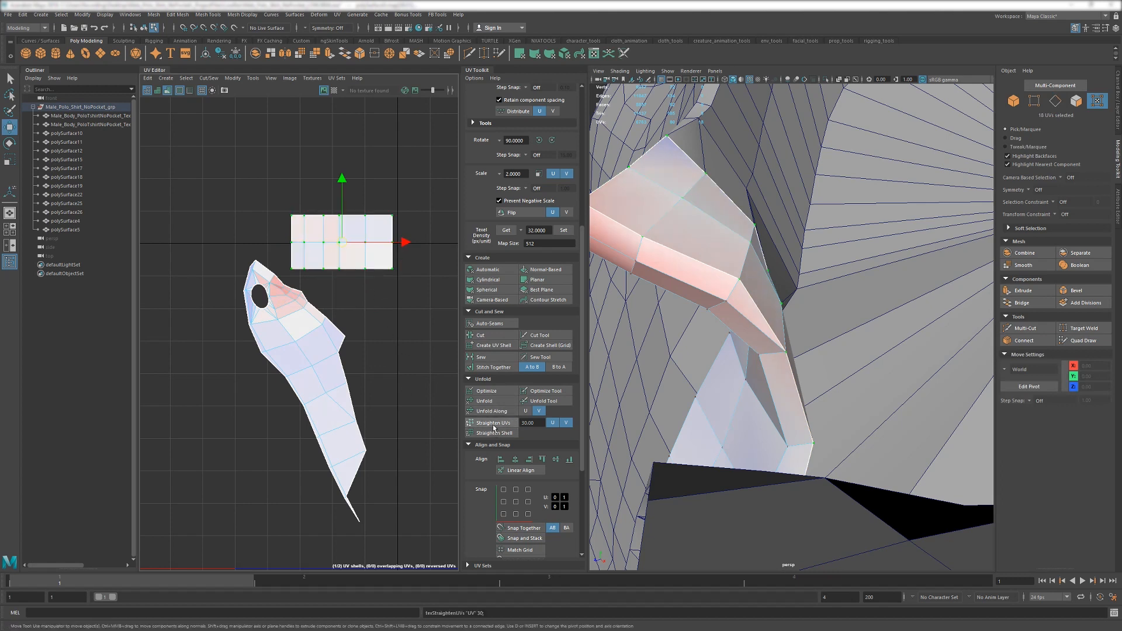
# Select the whole remaining inner placket shell with the button hole and unfold it.
pyautogui.click(367, 338)
pyautogui.doubleClick(308, 316)
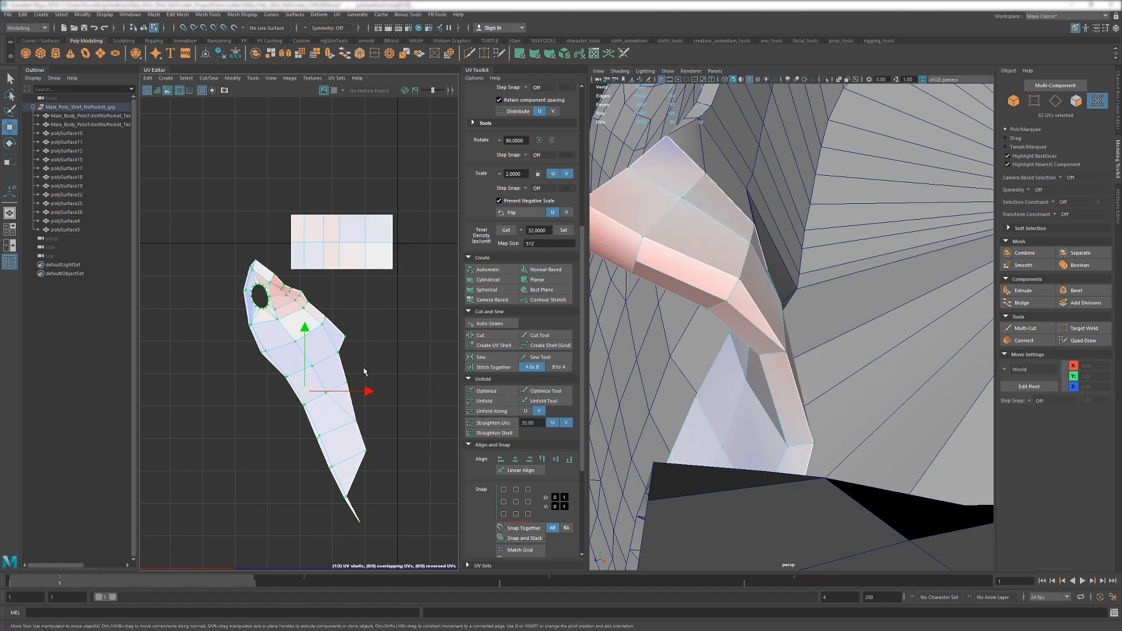
pyautogui.click(485, 401)
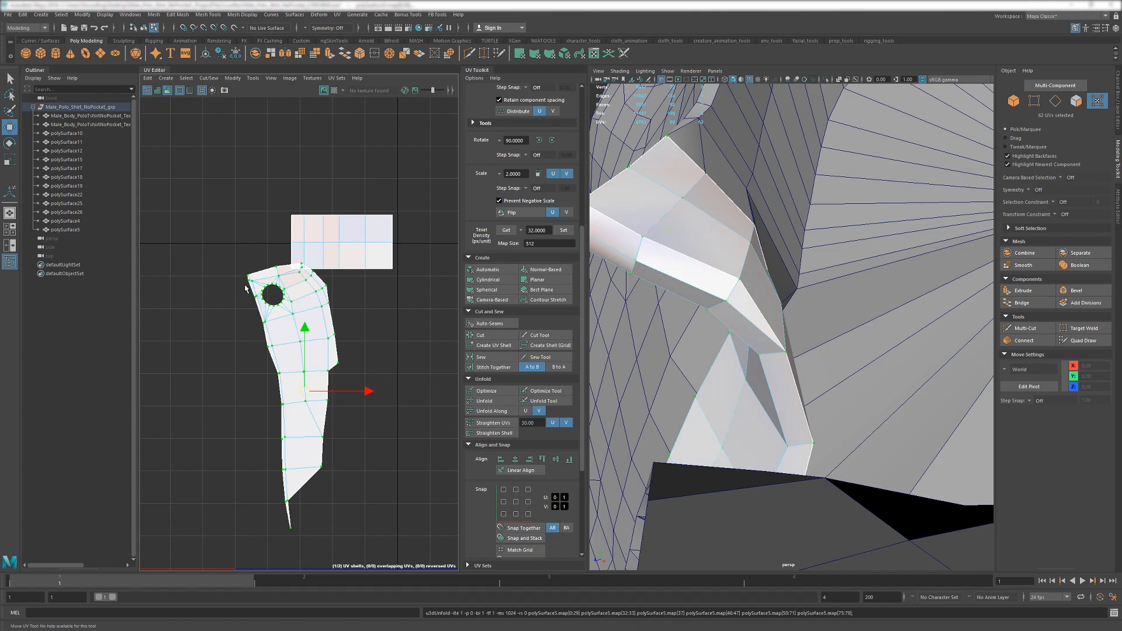
# Select the UVs along the inner placket shell's left border and straighten the shell along them.
pyautogui.click(246, 285)
pyautogui.scroll(5, 247, 287)
pyautogui.scroll(-3, 258, 278)
pyautogui.keyDown('alt'); pyautogui.moveTo(274, 350); pyautogui.dragTo(255, 206, button='middle'); pyautogui.keyUp('alt')
pyautogui.keyDown('alt'); pyautogui.moveTo(328, 438); pyautogui.dragTo(292, 194, button='middle'); pyautogui.keyUp('alt')
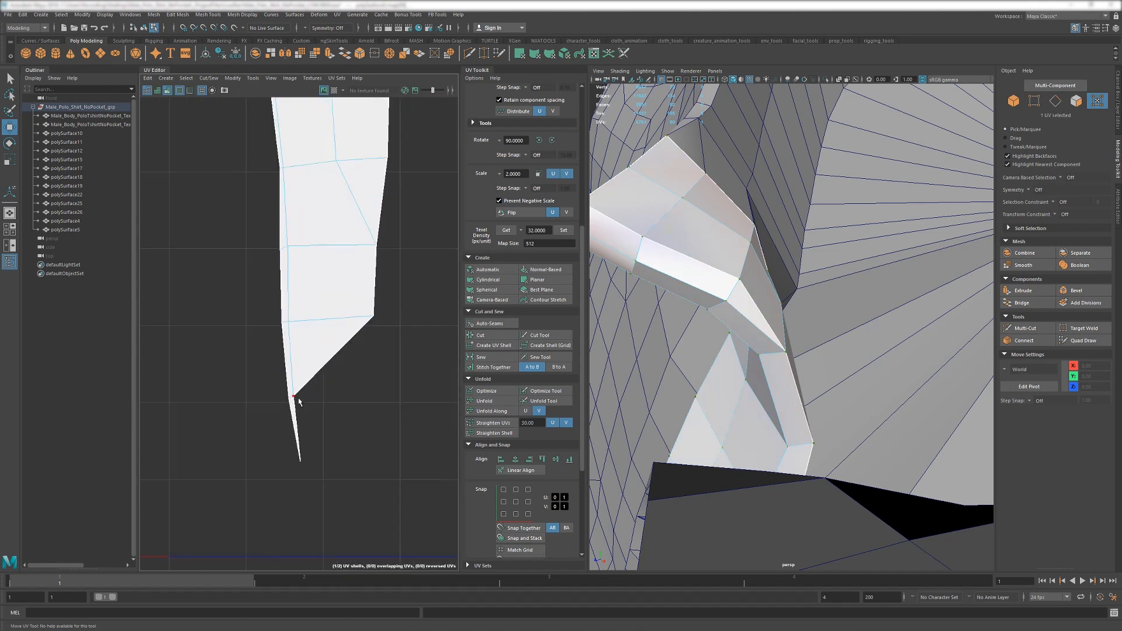
pyautogui.click(295, 467)
pyautogui.click(495, 432)
pyautogui.keyDown('alt'); pyautogui.moveTo(299, 460); pyautogui.dragTo(300, 375, button='right'); pyautogui.keyUp('alt')
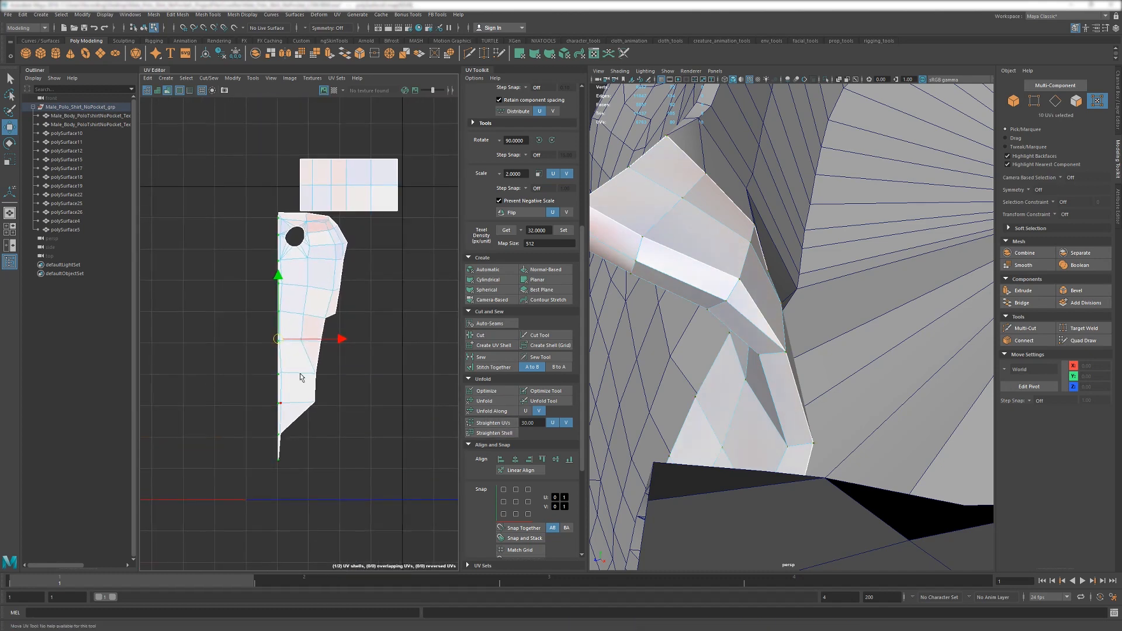
pyautogui.doubleClick(318, 290)
pyautogui.scroll(5, 322, 228)
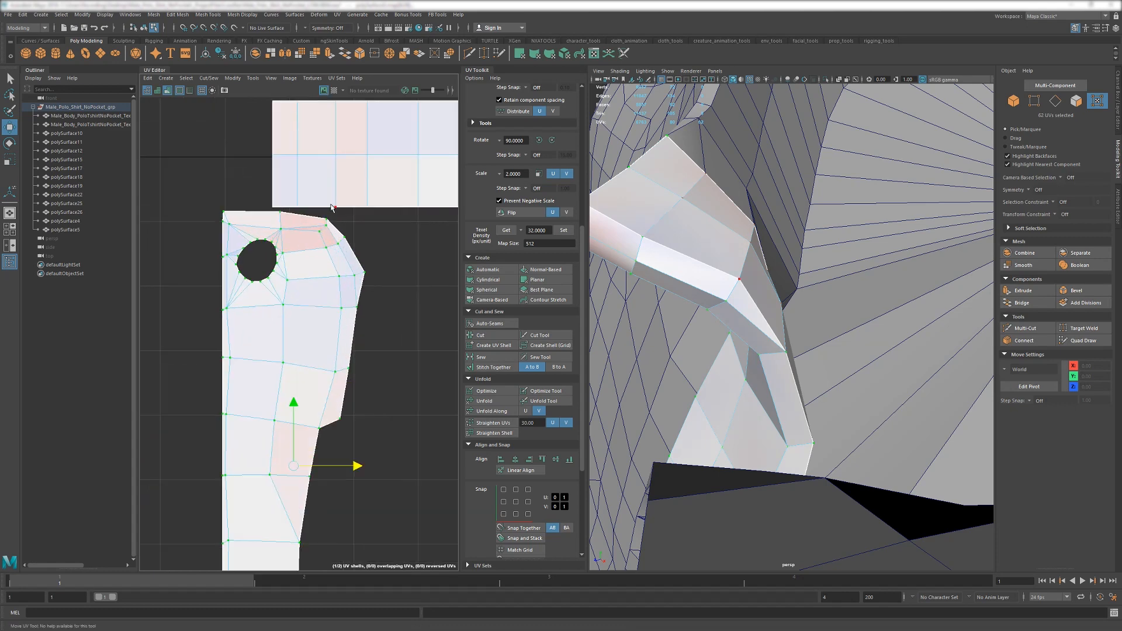
pyautogui.click(320, 238)
pyautogui.click(501, 345)
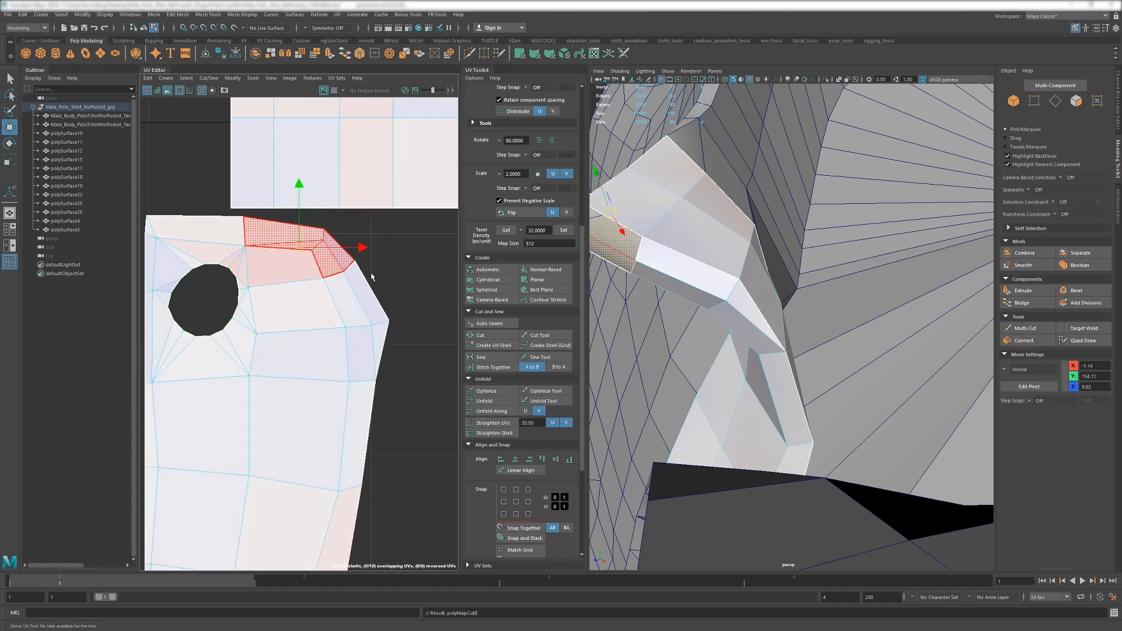
pyautogui.scroll(-3, 368, 273)
pyautogui.hotkey('ctrl', 'z')
pyautogui.scroll(4, 342, 255)
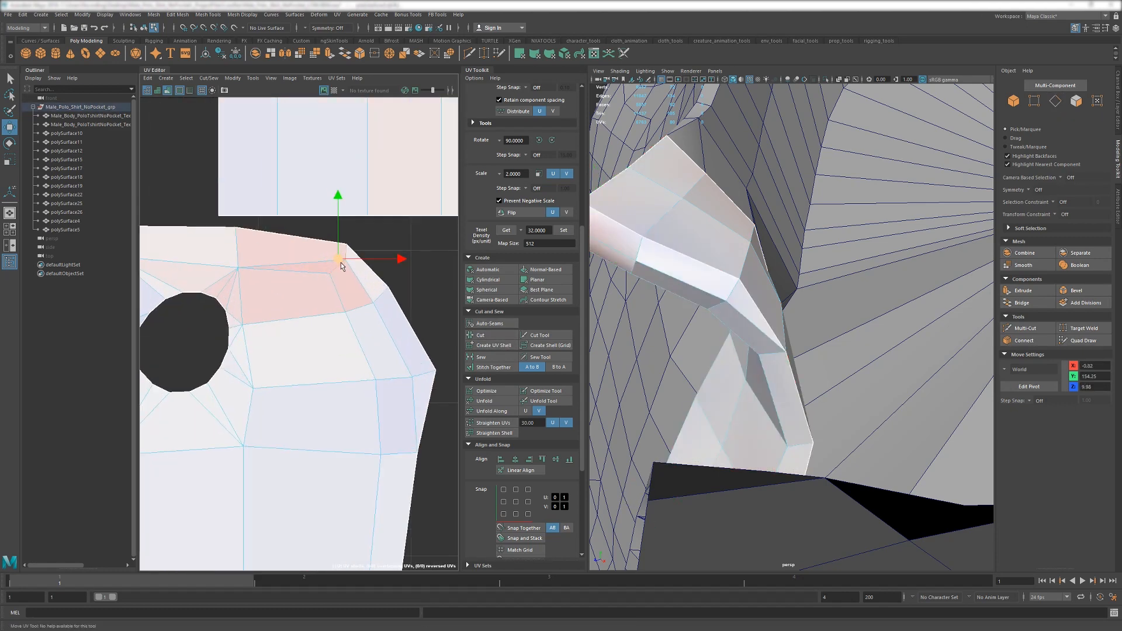
pyautogui.hotkey('ctrl', 'z')
pyautogui.hotkey('ctrl', 'z')
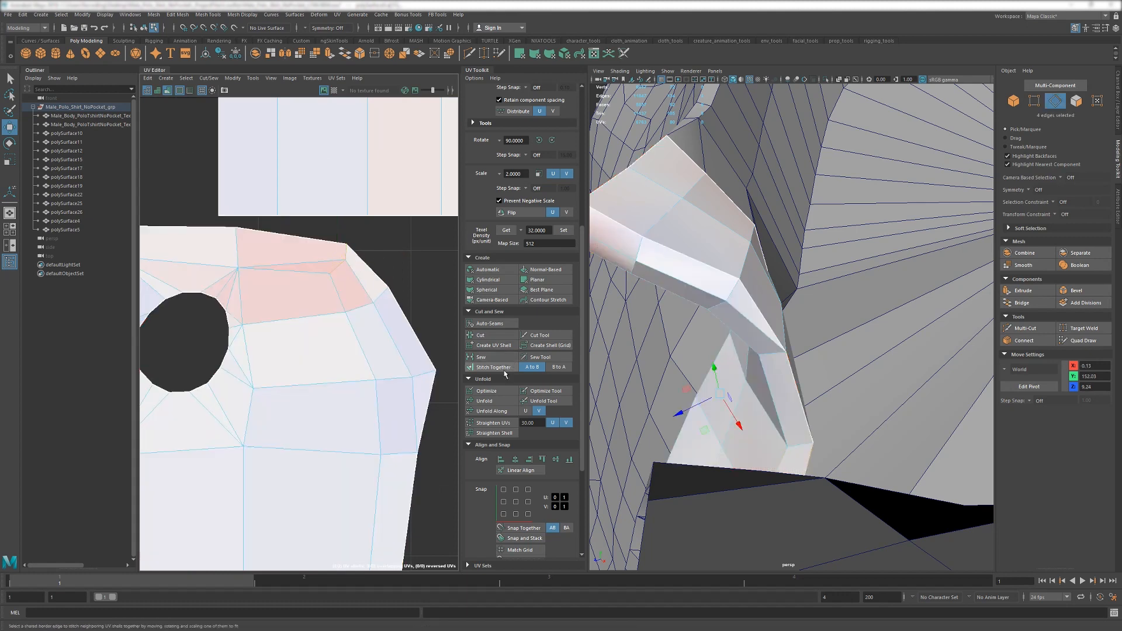
# Cut the edges at the inner placket shell's upper right corner and side notch, and unfold the UVs on its right side.
pyautogui.click(488, 335)
pyautogui.scroll(-3, 390, 327)
pyautogui.moveTo(426, 293); pyautogui.dragTo(451, 294, button='right')
pyautogui.scroll(-3, 433, 303)
pyautogui.keyDown('alt'); pyautogui.moveTo(423, 316); pyautogui.dragTo(396, 291, button='middle'); pyautogui.keyUp('alt')
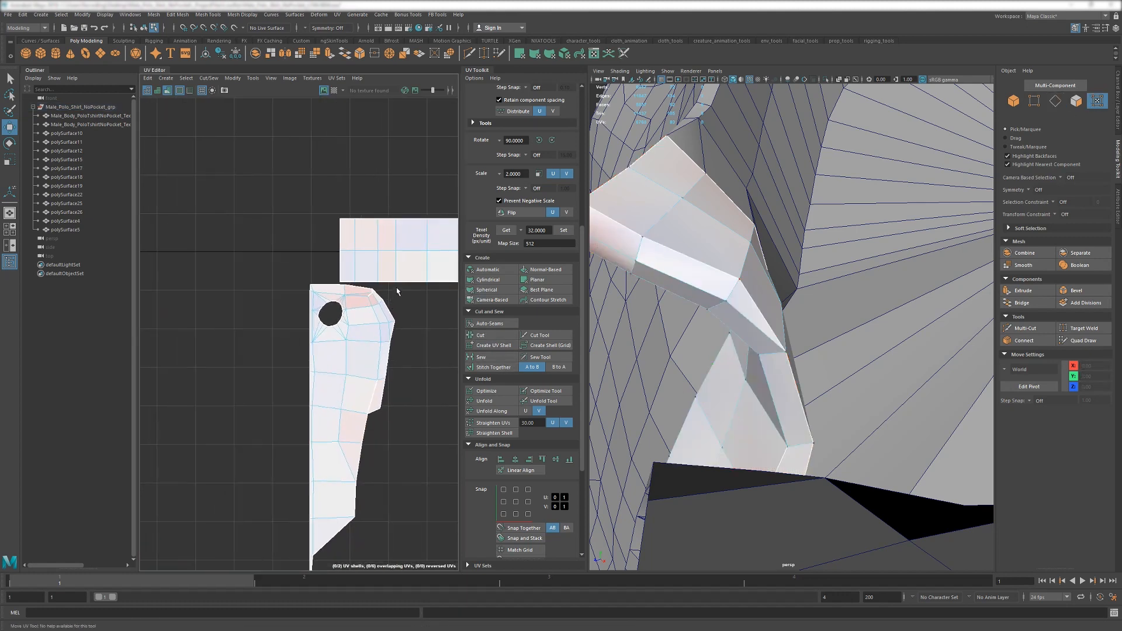
pyautogui.moveTo(341, 286); pyautogui.dragTo(341, 285)
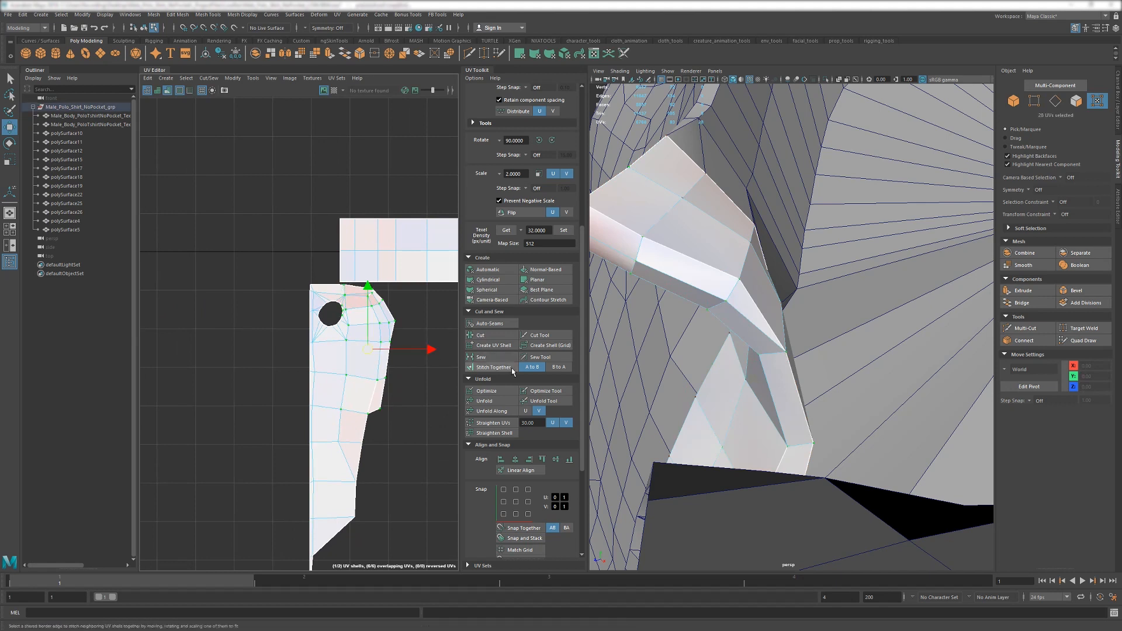
pyautogui.click(498, 399)
pyautogui.click(414, 403)
pyautogui.keyDown('alt'); pyautogui.moveTo(358, 407); pyautogui.dragTo(356, 384, button='middle'); pyautogui.keyUp('alt')
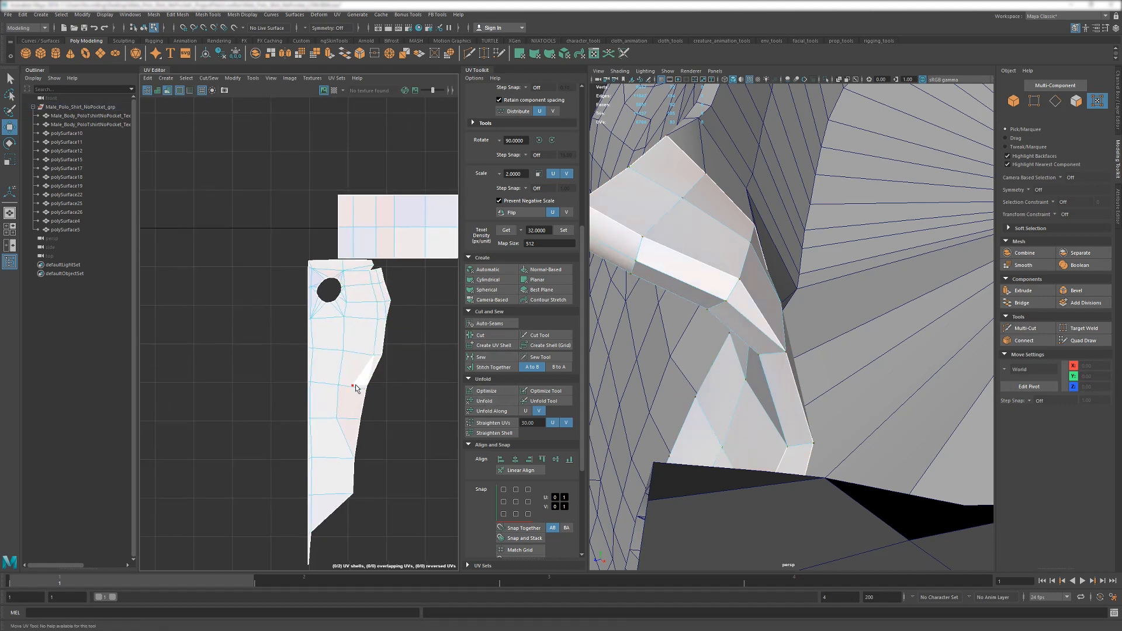
# Try to unfold the entire inner placket shell at once, and undo it.
pyautogui.doubleClick(355, 384)
pyautogui.moveTo(395, 426); pyautogui.dragTo(370, 446, button='middle')
pyautogui.keyDown('alt'); pyautogui.moveTo(371, 398); pyautogui.dragTo(327, 398, button='right'); pyautogui.keyUp('alt')
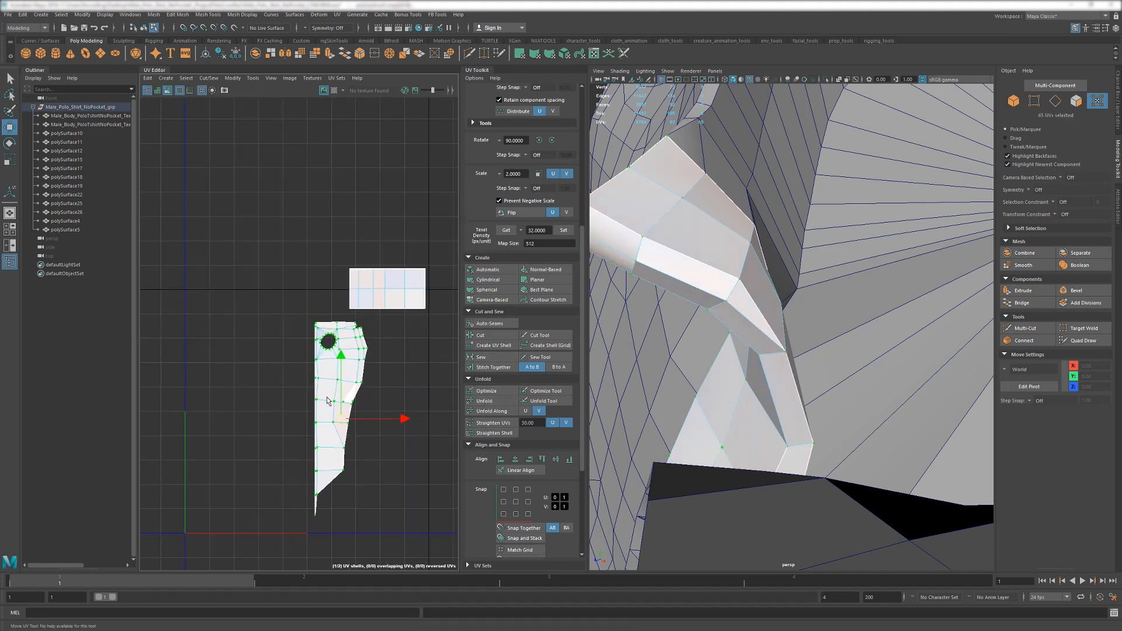
pyautogui.click(490, 402)
pyautogui.scroll(3, 409, 404)
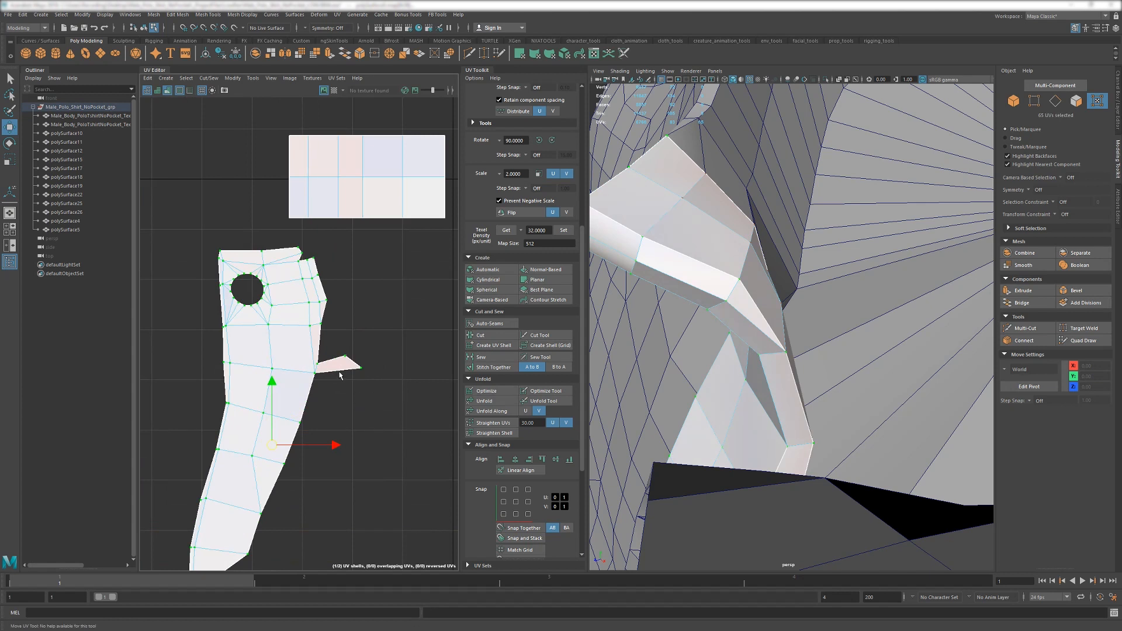
pyautogui.hotkey('ctrl', 'z')
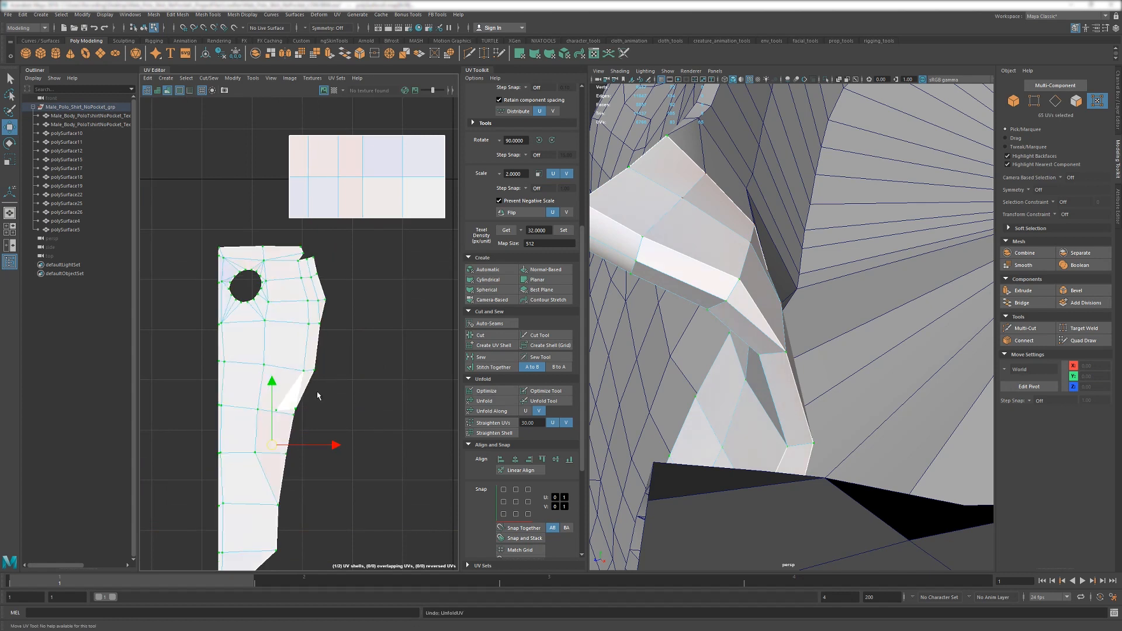
# Select the open cut edge at the inner placket shell's side notch and sew it.
pyautogui.scroll(2, 298, 411)
pyautogui.press('F10')
pyautogui.scroll(4, 292, 409)
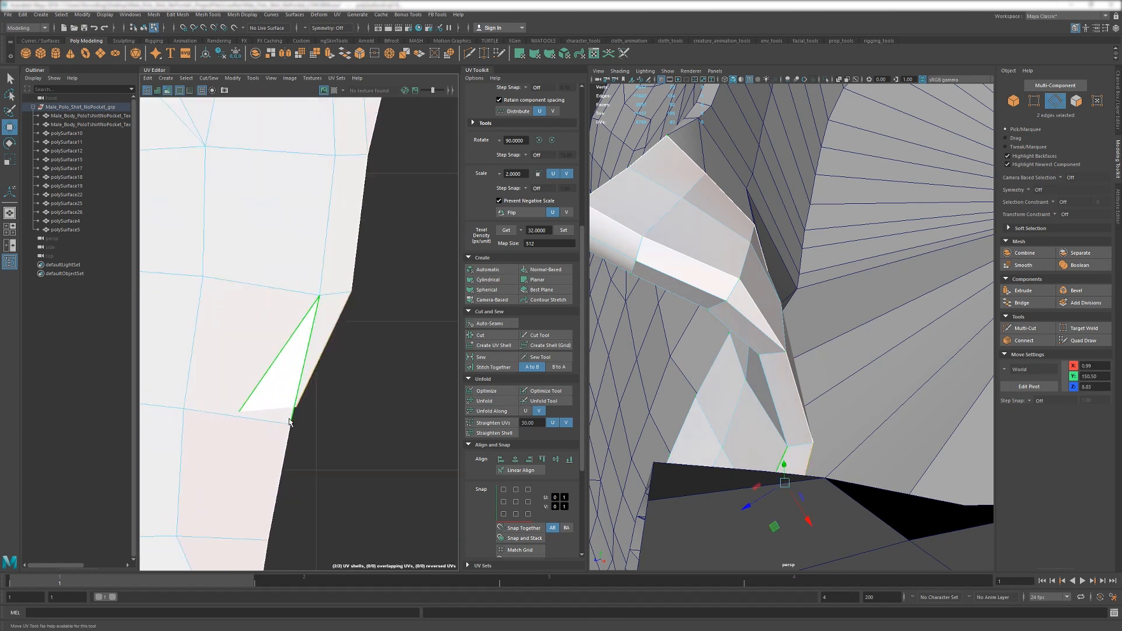
pyautogui.click(292, 417)
pyautogui.click(498, 358)
pyautogui.scroll(-4, 374, 376)
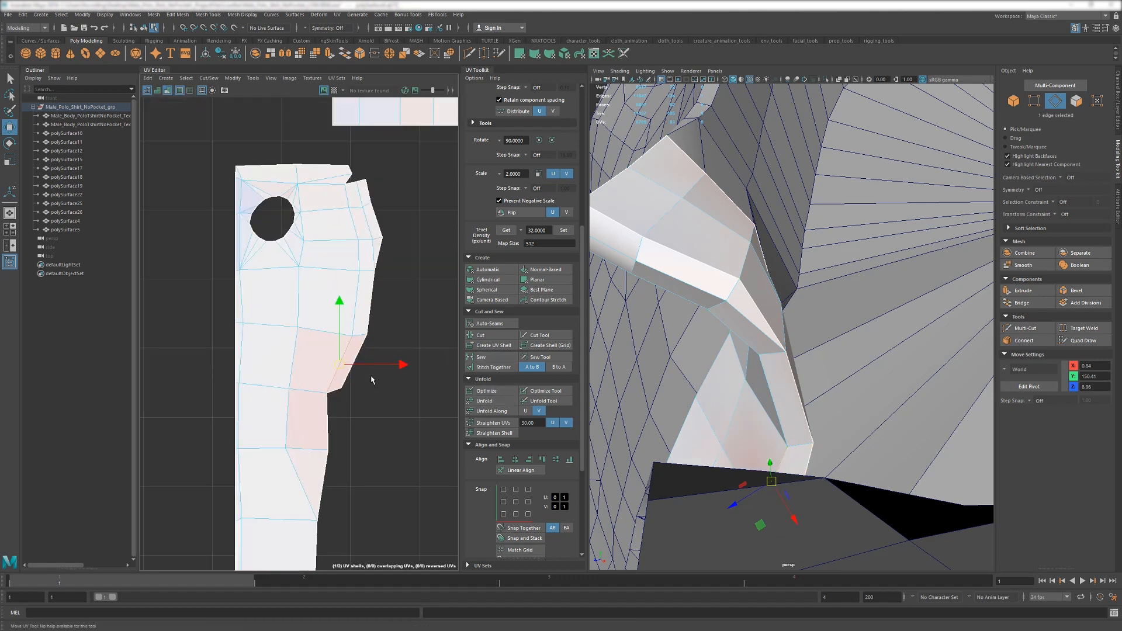
# Select the UVs around the sewn side notch and unfold them.
pyautogui.scroll(-3, 373, 381)
pyautogui.moveTo(376, 386); pyautogui.dragTo(413, 386, button='right')
pyautogui.moveTo(407, 339); pyautogui.dragTo(323, 432)
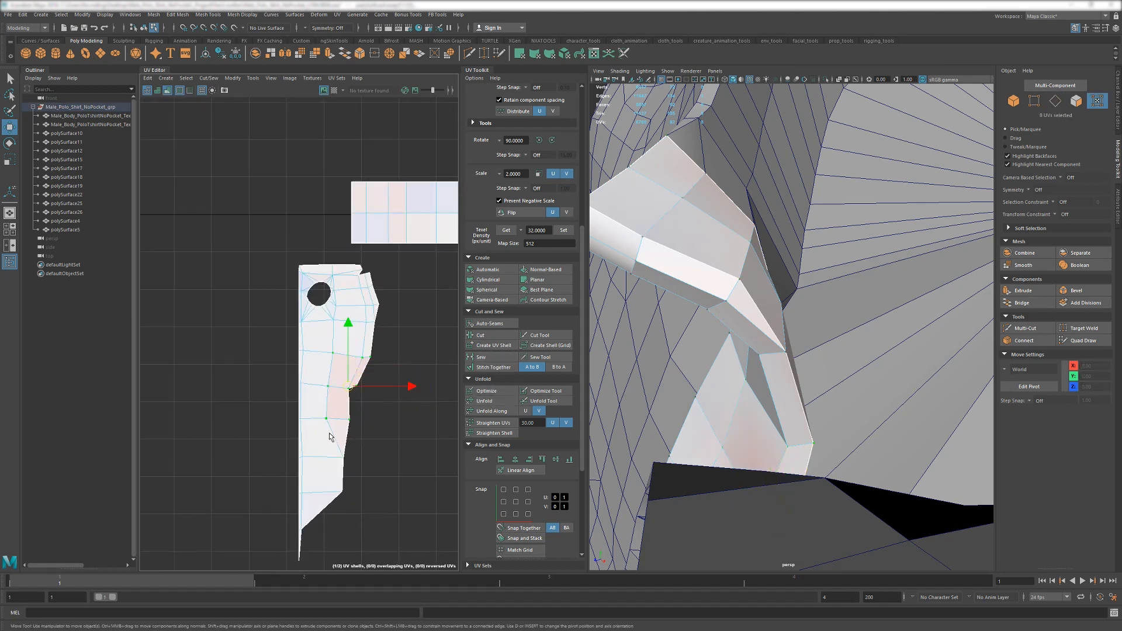
pyautogui.click(500, 403)
pyautogui.click(399, 446)
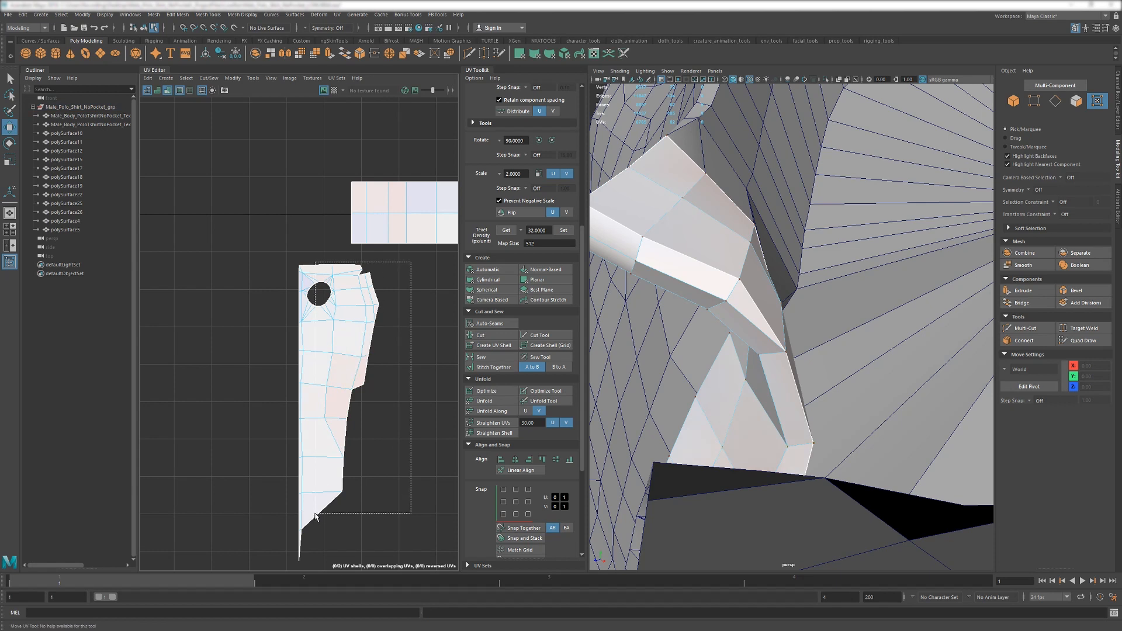
# Select the UVs right of the inner placket's straight border, unfold them and return to object selection.
pyautogui.moveTo(312, 524); pyautogui.dragTo(312, 524)
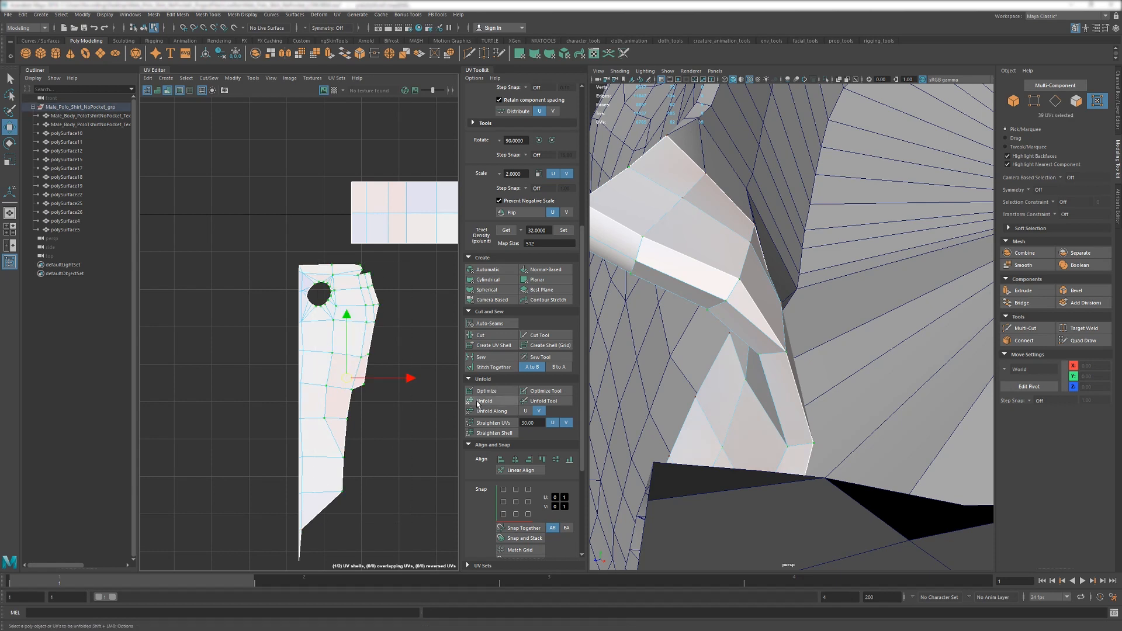
pyautogui.click(392, 433)
pyautogui.keyDown('alt'); pyautogui.moveTo(368, 428); pyautogui.dragTo(290, 368, button='middle'); pyautogui.keyUp('alt')
pyautogui.press('F8')
# Select the button on the outer placket to bring up its UV shells.
pyautogui.scroll(-4, 367, 380)
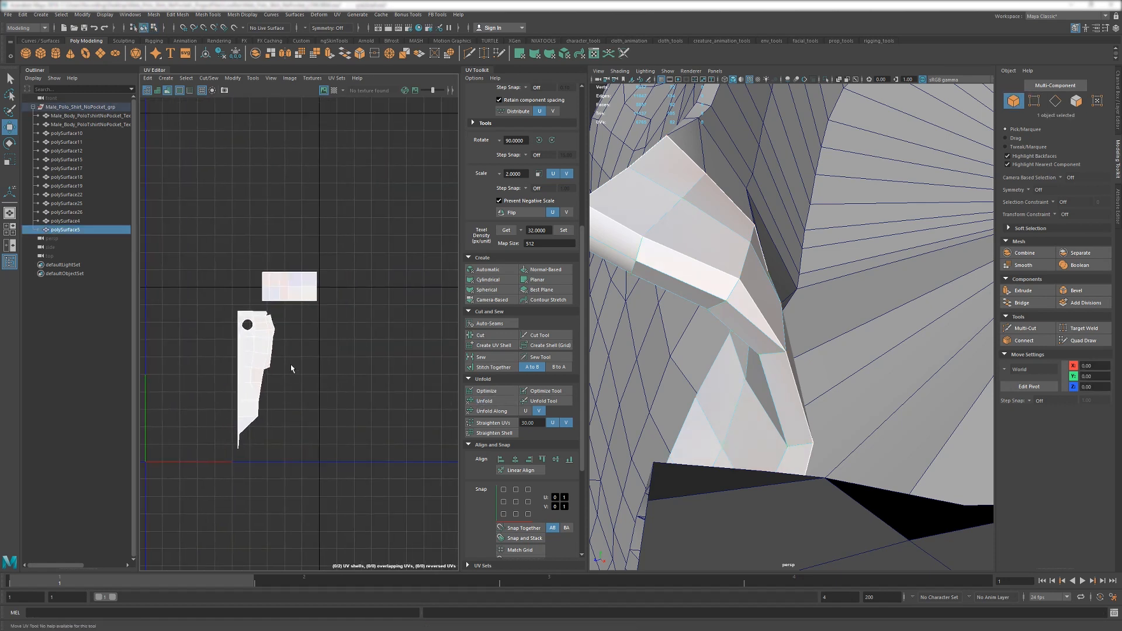
pyautogui.scroll(-6, 759, 295)
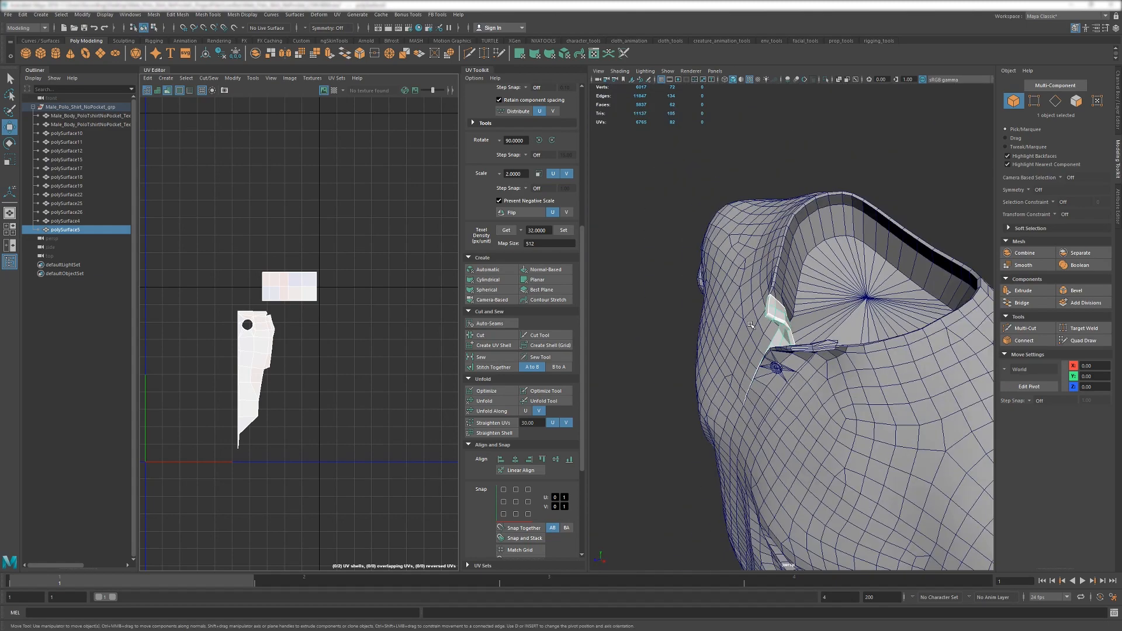
pyautogui.keyDown('alt'); pyautogui.moveTo(729, 366); pyautogui.dragTo(836, 322); pyautogui.keyUp('alt')
pyautogui.keyDown('alt'); pyautogui.moveTo(835, 321); pyautogui.dragTo(932, 510, button='right'); pyautogui.keyUp('alt')
pyautogui.keyDown('alt'); pyautogui.moveTo(927, 420); pyautogui.dragTo(848, 366); pyautogui.keyUp('alt')
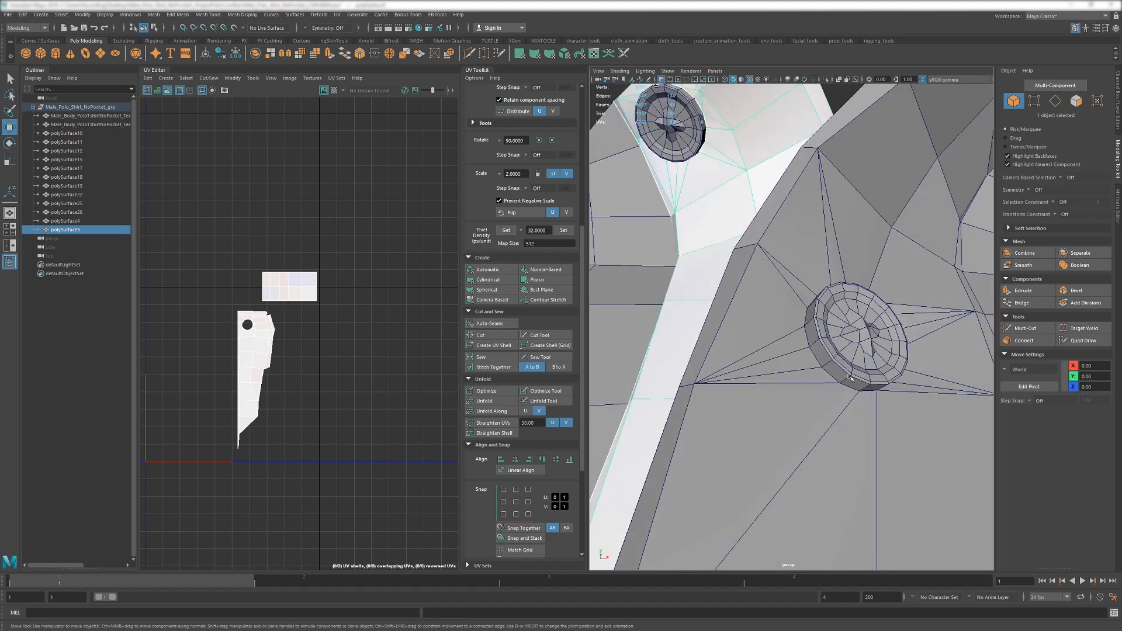
pyautogui.click(847, 365)
pyautogui.keyDown('alt'); pyautogui.moveTo(351, 356); pyautogui.dragTo(396, 342, button='middle'); pyautogui.keyUp('alt')
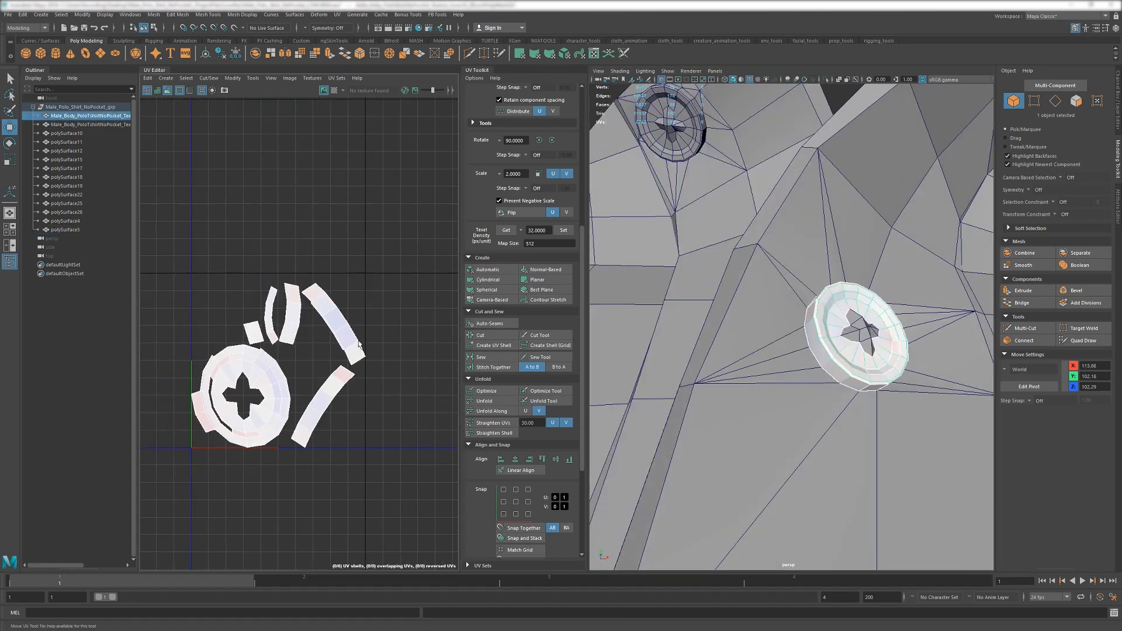
# Project the first button's UVs with Best Plane and unfold them into a single shell.
pyautogui.click(555, 283)
pyautogui.click(483, 401)
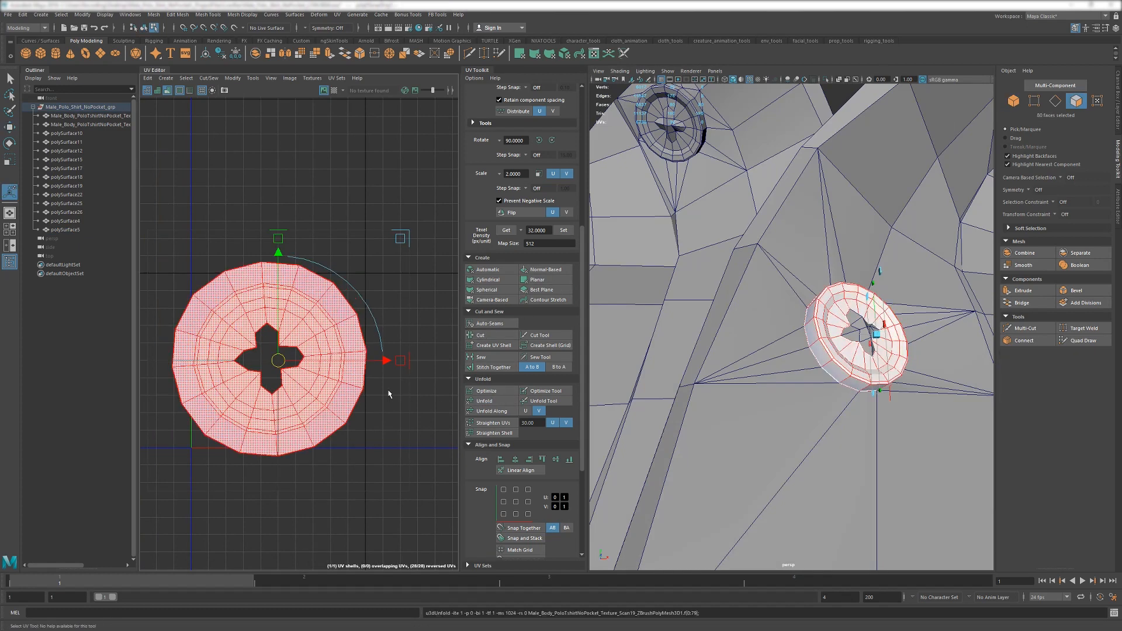
pyautogui.click(383, 402)
# Cut the UVs along the edge loop where the first button's front face meets its side wall.
pyautogui.press('F10')
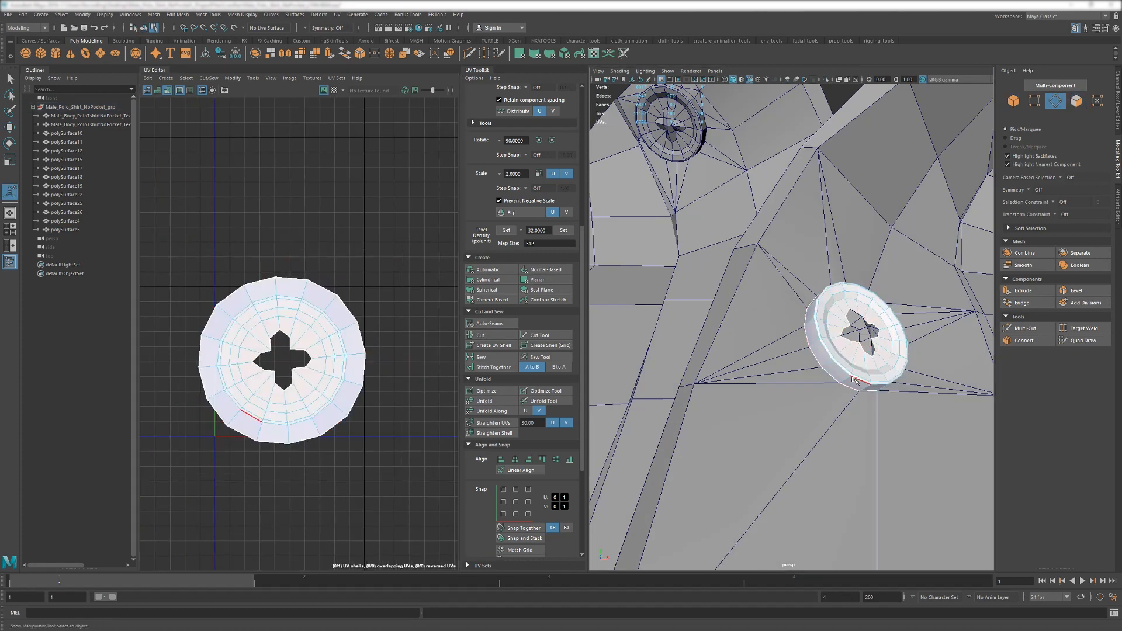
pyautogui.scroll(5, 851, 379)
pyautogui.keyDown('alt'); pyautogui.moveTo(851, 378); pyautogui.dragTo(795, 333); pyautogui.keyUp('alt')
pyautogui.doubleClick(794, 333)
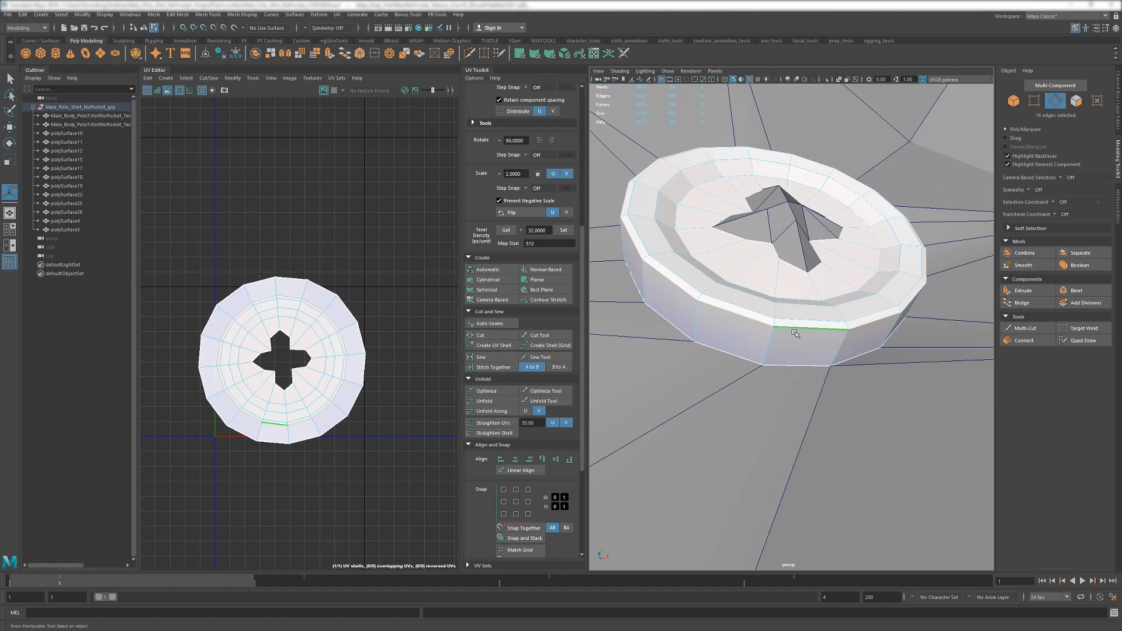
pyautogui.click(482, 336)
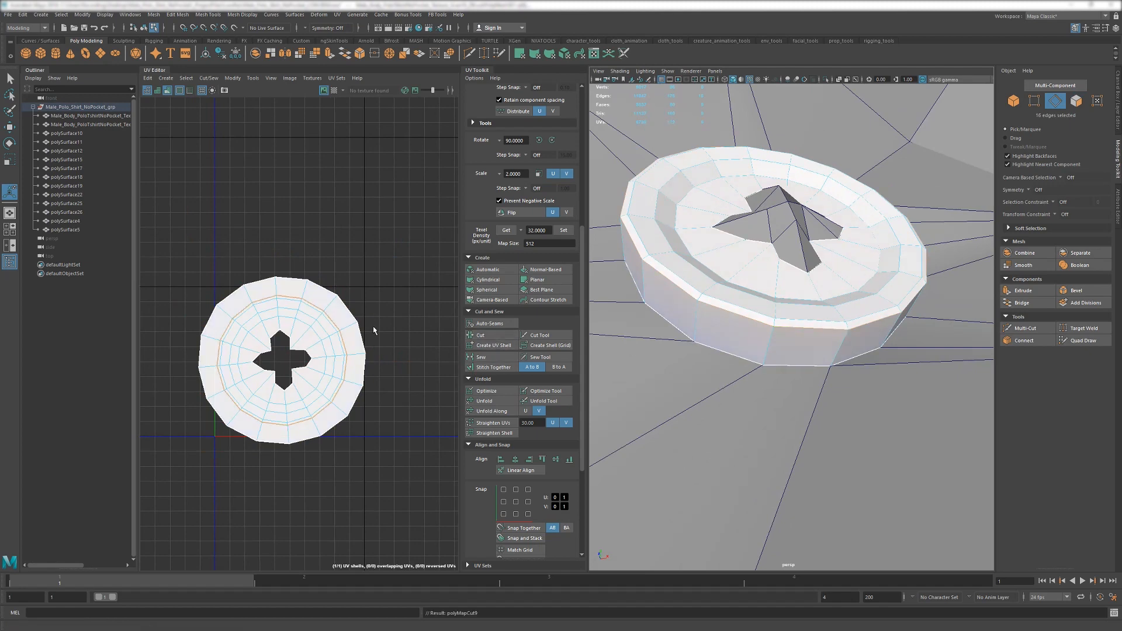
# Cut one edge across the first button's side wall and unfold the wall shell into a strip.
pyautogui.keyDown('alt'); pyautogui.moveTo(749, 293); pyautogui.dragTo(780, 318); pyautogui.keyUp('alt')
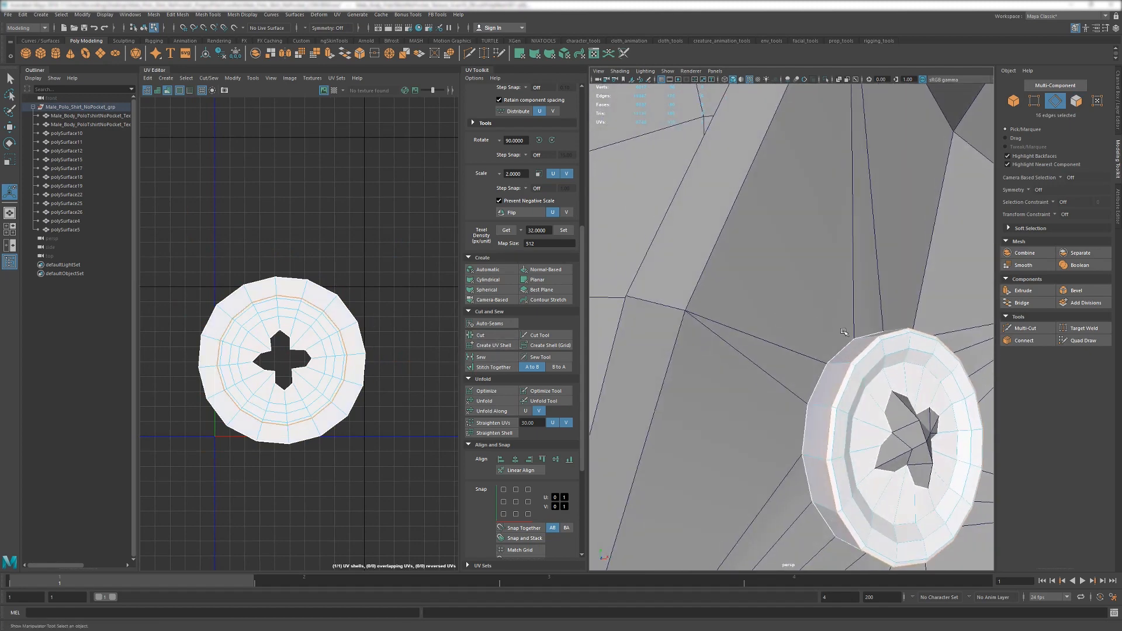
pyautogui.keyDown('alt'); pyautogui.moveTo(845, 332); pyautogui.dragTo(771, 345); pyautogui.keyUp('alt')
pyautogui.click(697, 348)
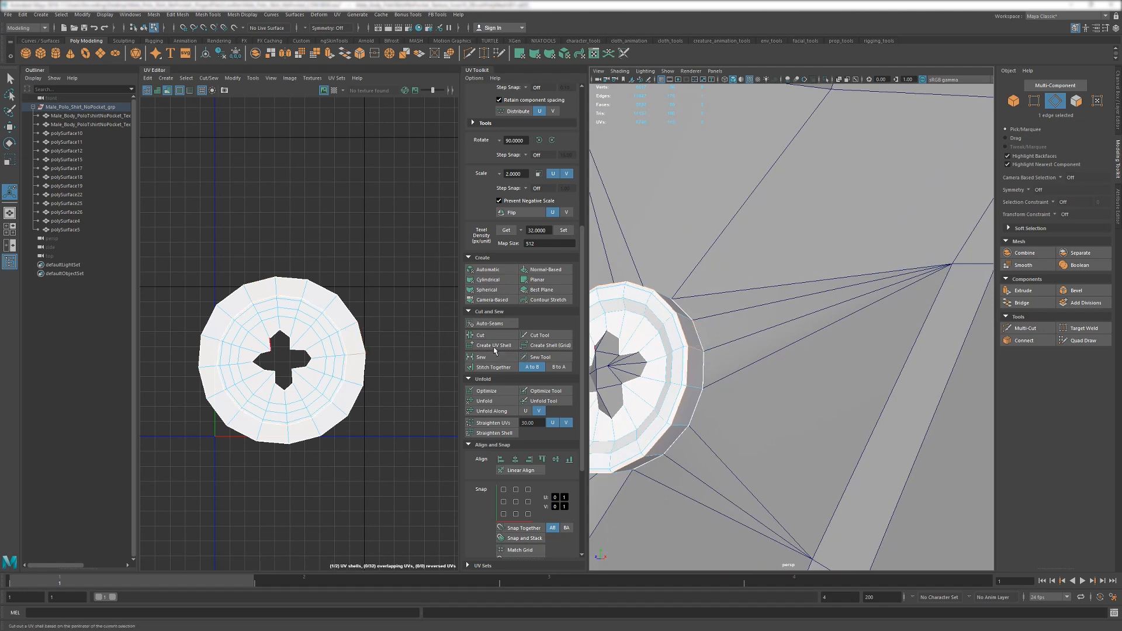
pyautogui.moveTo(376, 295); pyautogui.dragTo(341, 282, button='right')
pyautogui.click(336, 296)
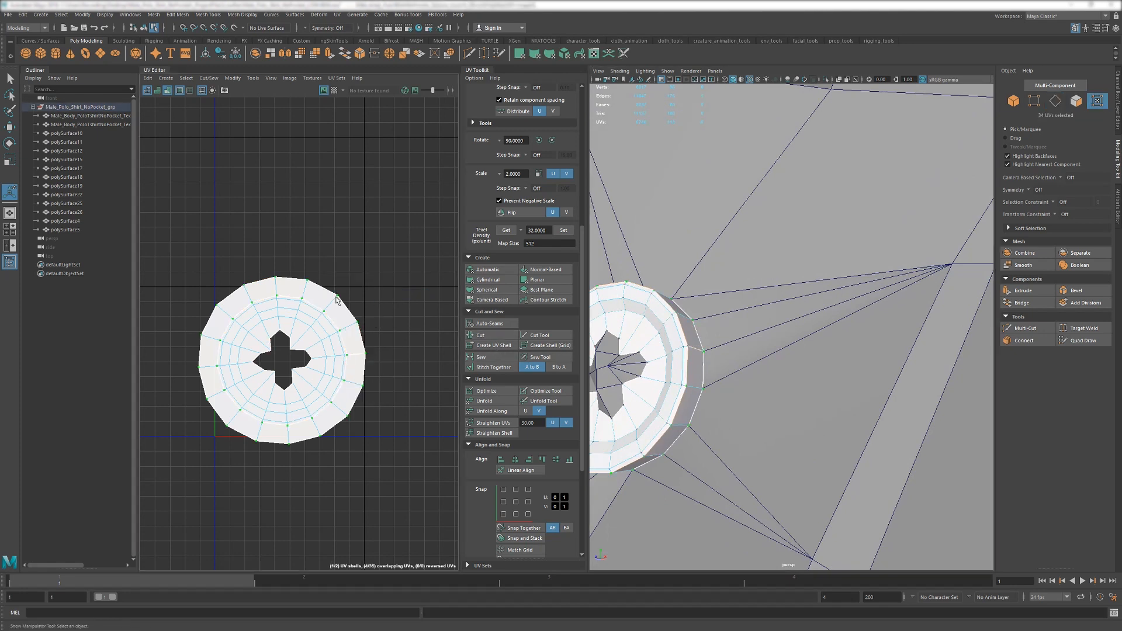
pyautogui.click(493, 394)
# Orient the side-wall strip horizontally, then move the button's disc shell above it and unfold the disc.
pyautogui.scroll(-5, 528, 411)
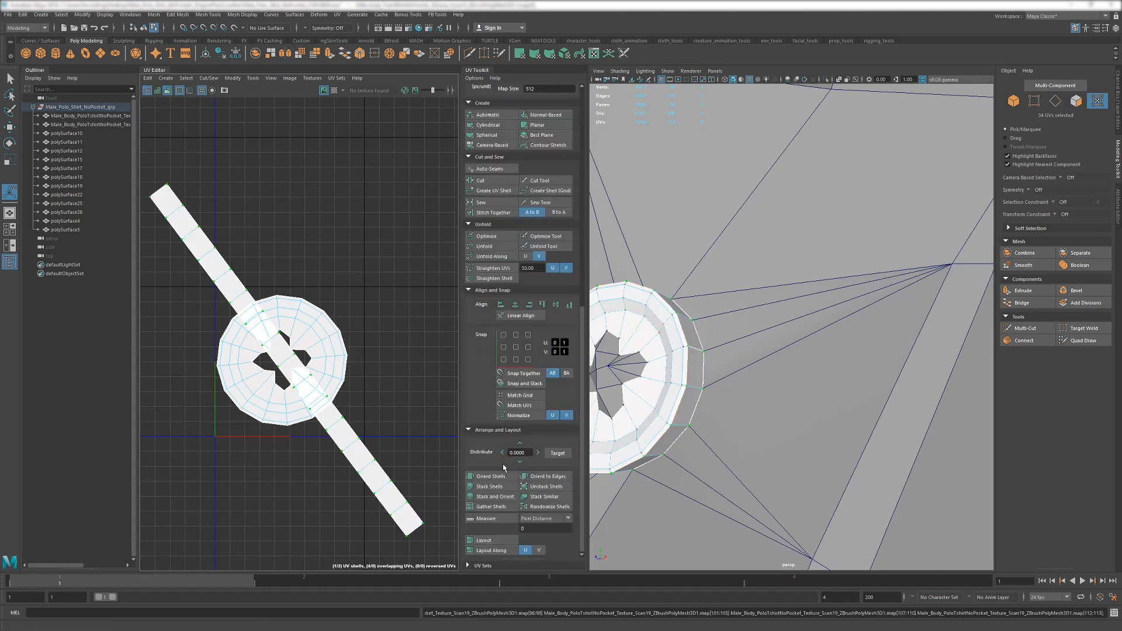
pyautogui.click(498, 476)
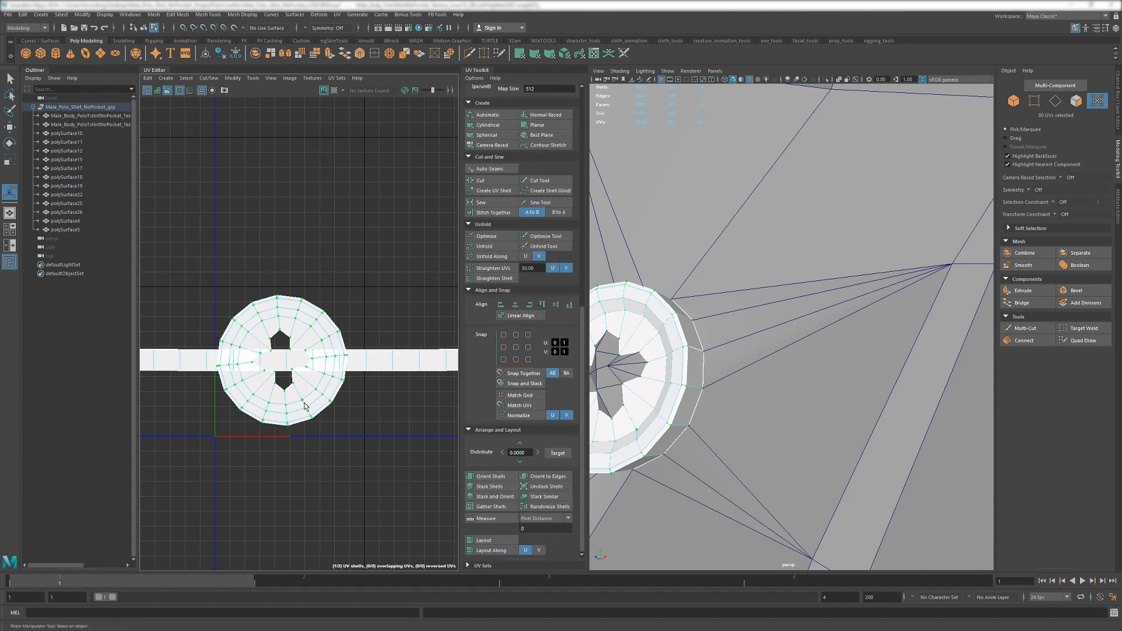
pyautogui.press('w')
pyautogui.moveTo(304, 408); pyautogui.dragTo(322, 327, button='middle')
pyautogui.click(498, 247)
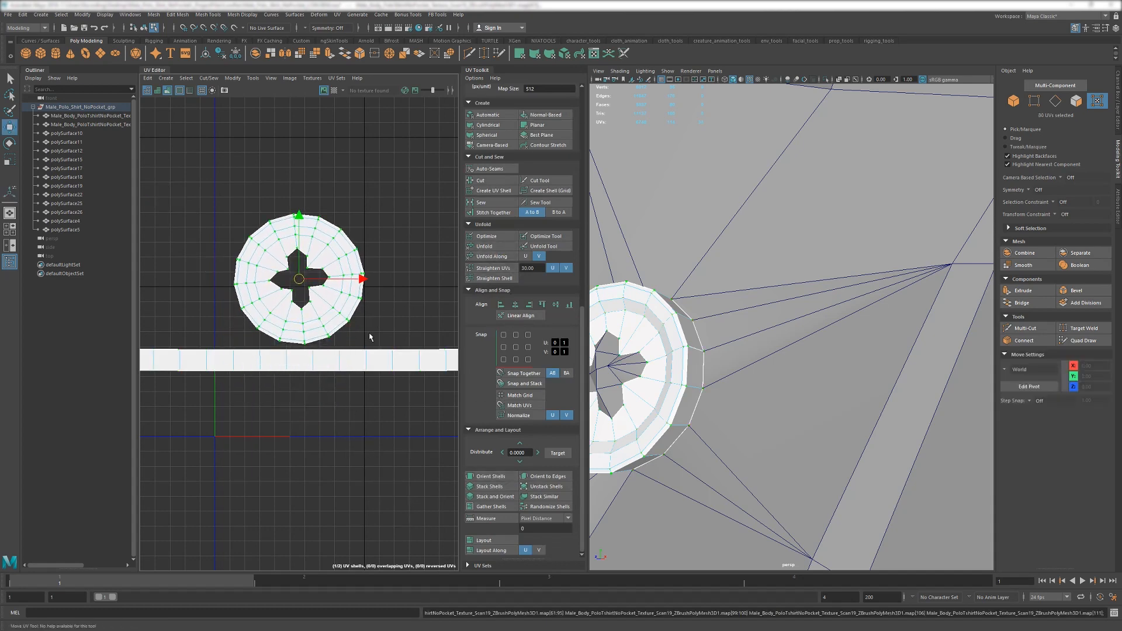
# Project the second button's UVs with Best Plane and unfold them.
pyautogui.scroll(-3, 369, 337)
pyautogui.click(354, 361)
pyautogui.keyDown('alt'); pyautogui.moveTo(694, 365); pyautogui.dragTo(769, 297); pyautogui.keyUp('alt')
pyautogui.click(782, 236)
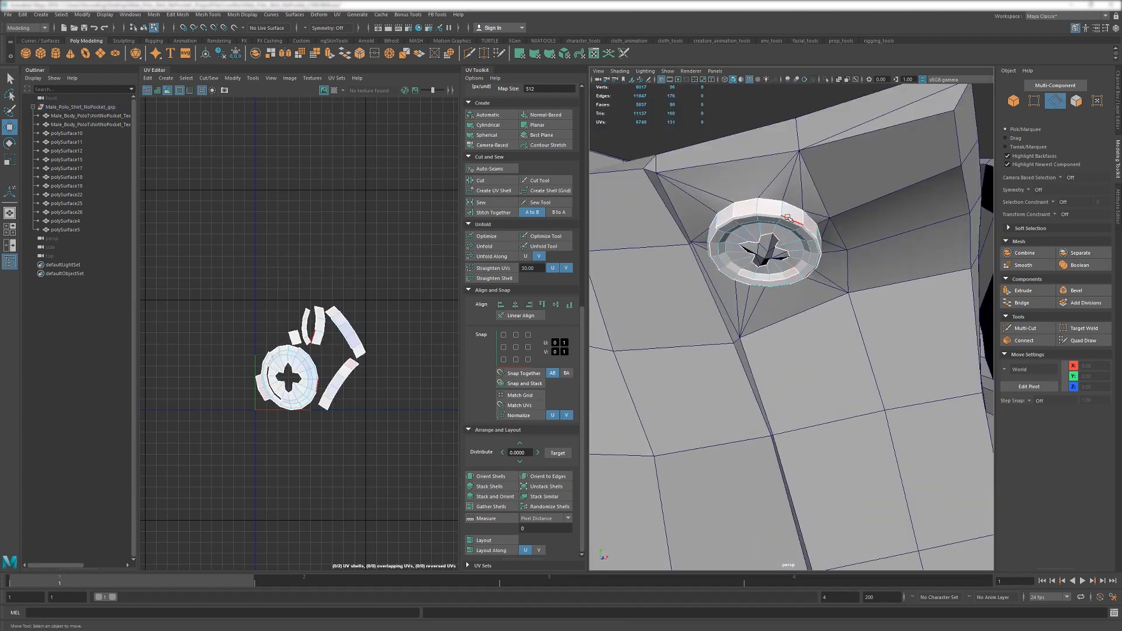
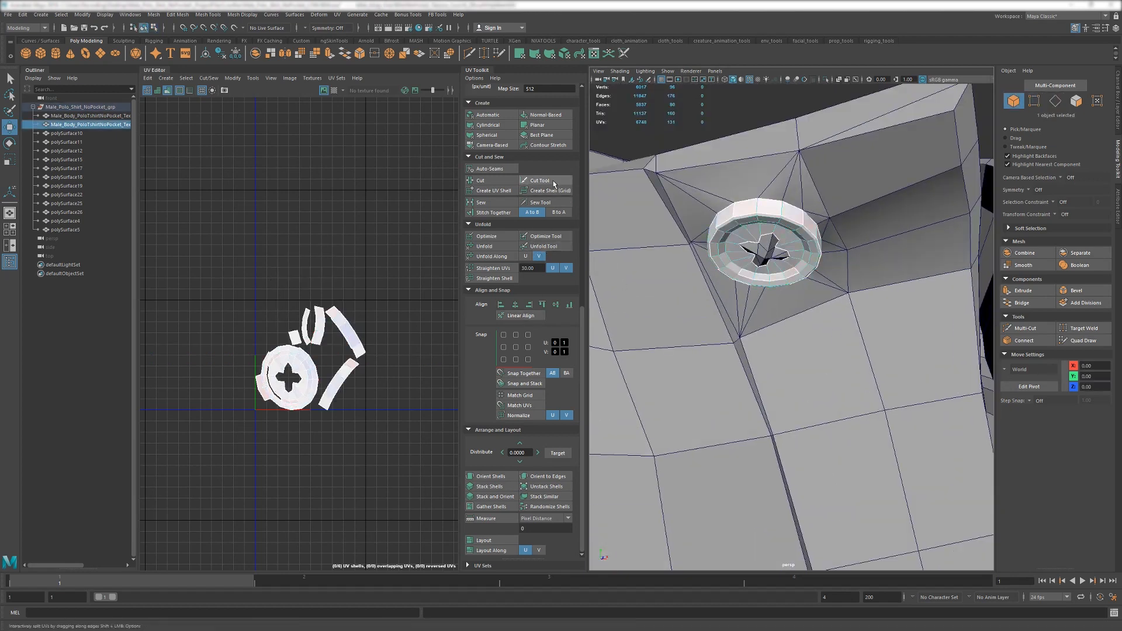
pyautogui.click(535, 124)
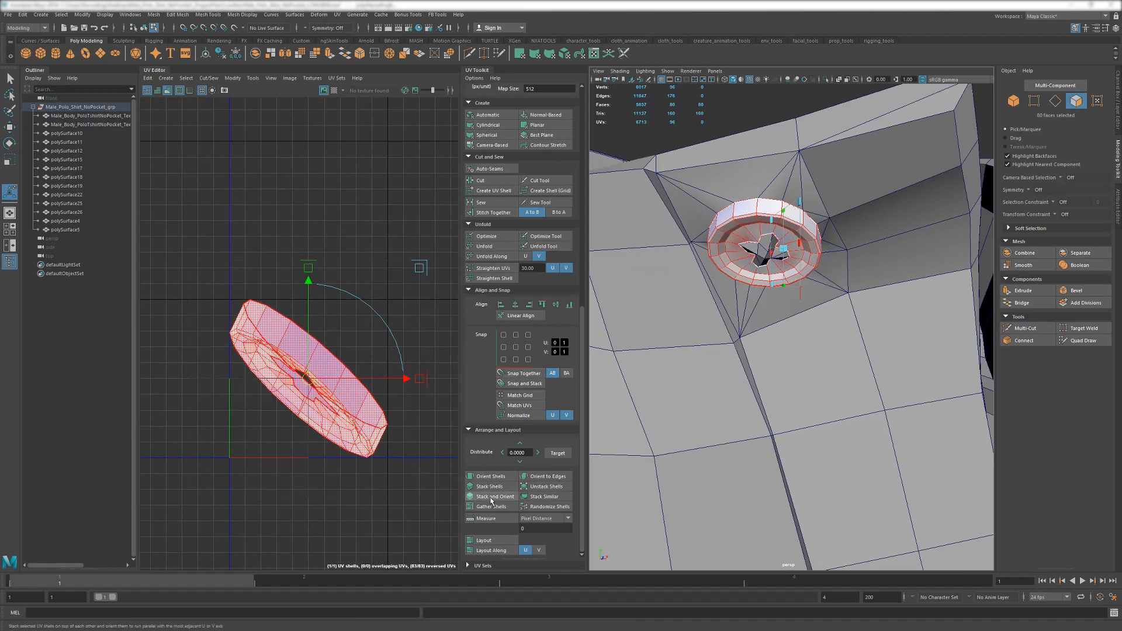
pyautogui.click(484, 245)
# Cut the second button's outer rim loop plus one side-wall edge, and unfold the wall shell into a strip.
pyautogui.click(773, 206)
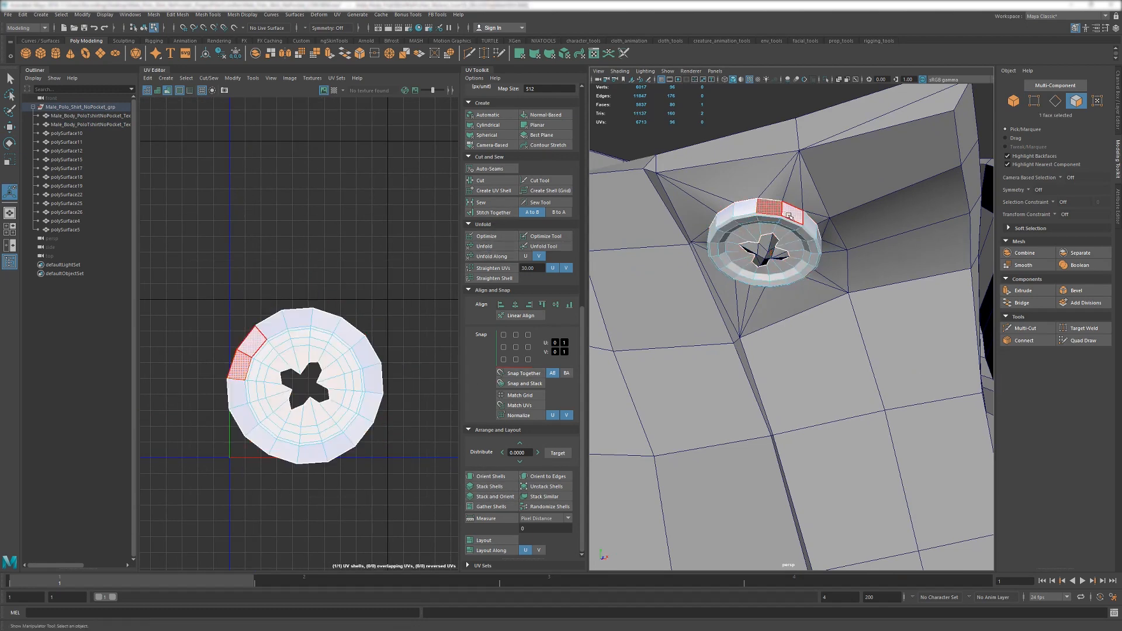
pyautogui.press('F10')
pyautogui.keyDown('alt'); pyautogui.moveTo(790, 214); pyautogui.dragTo(781, 205); pyautogui.keyUp('alt')
pyautogui.keyDown('alt'); pyautogui.moveTo(781, 206); pyautogui.dragTo(829, 245, button='right'); pyautogui.keyUp('alt')
pyautogui.keyDown('alt'); pyautogui.moveTo(830, 246); pyautogui.dragTo(742, 275); pyautogui.keyUp('alt')
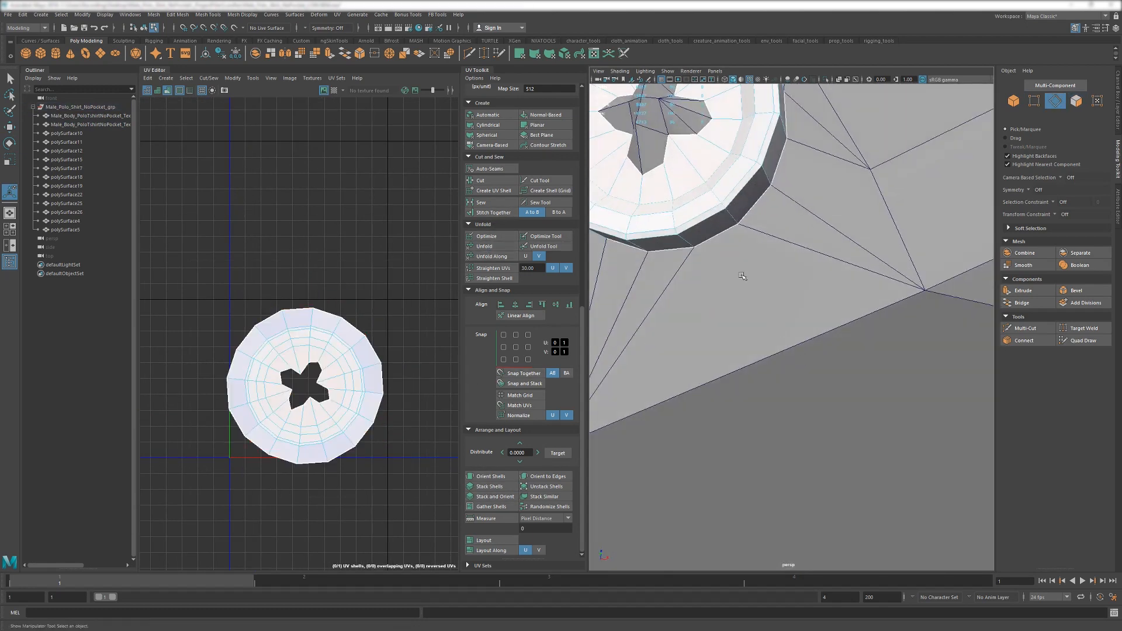
pyautogui.click(734, 219)
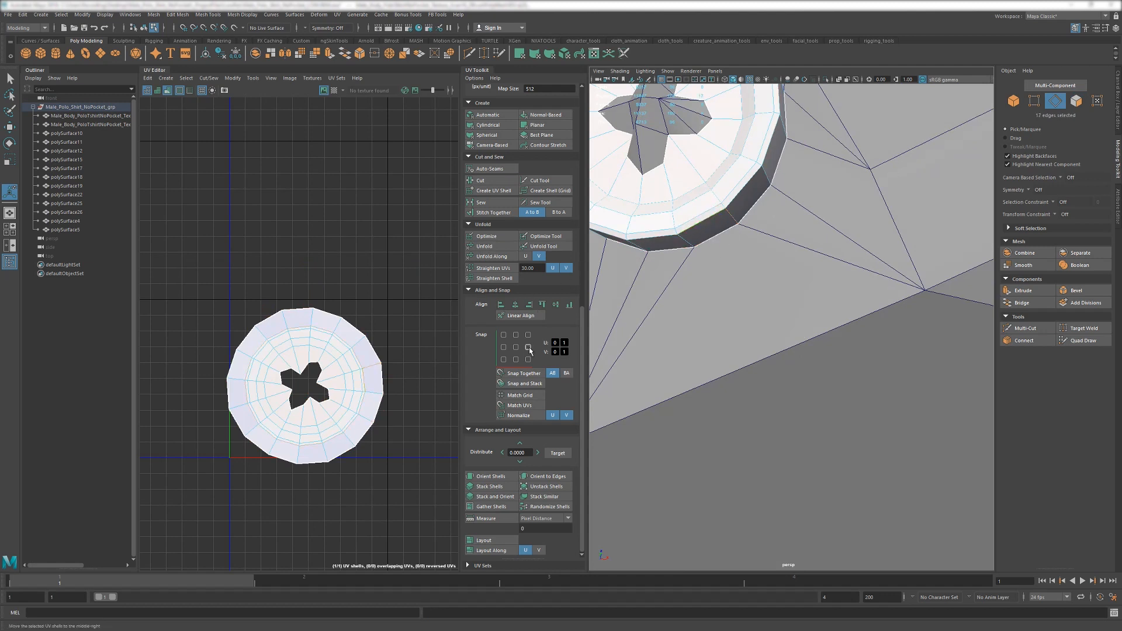
pyautogui.keyDown('ctrl'); pyautogui.moveTo(349, 276); pyautogui.dragTo(346, 310, button='right'); pyautogui.keyUp('ctrl')
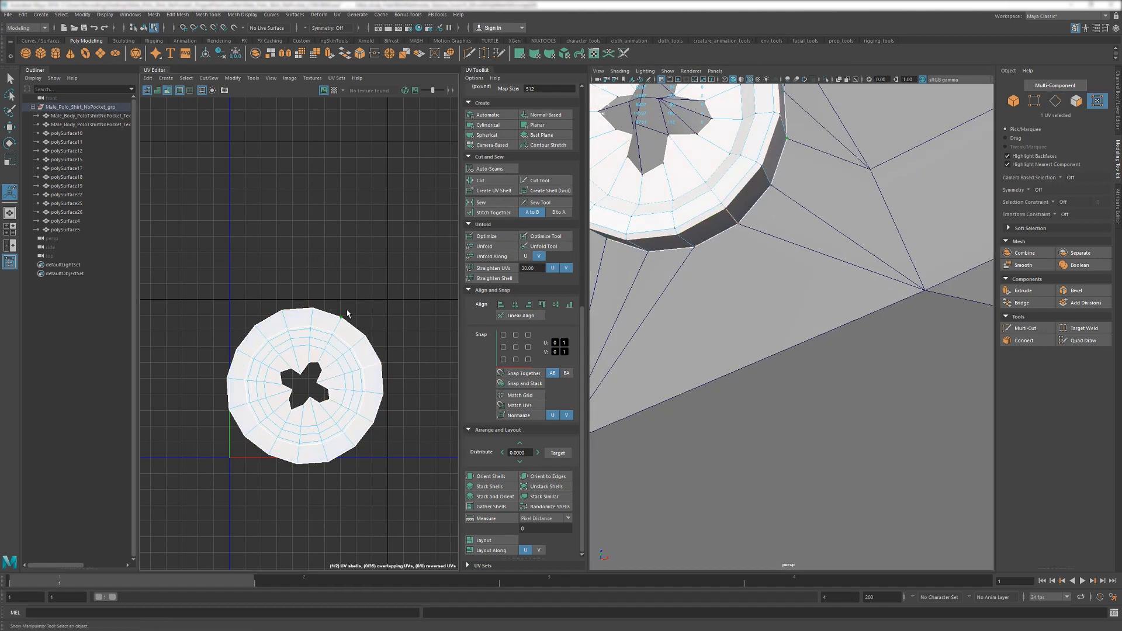
pyautogui.click(484, 246)
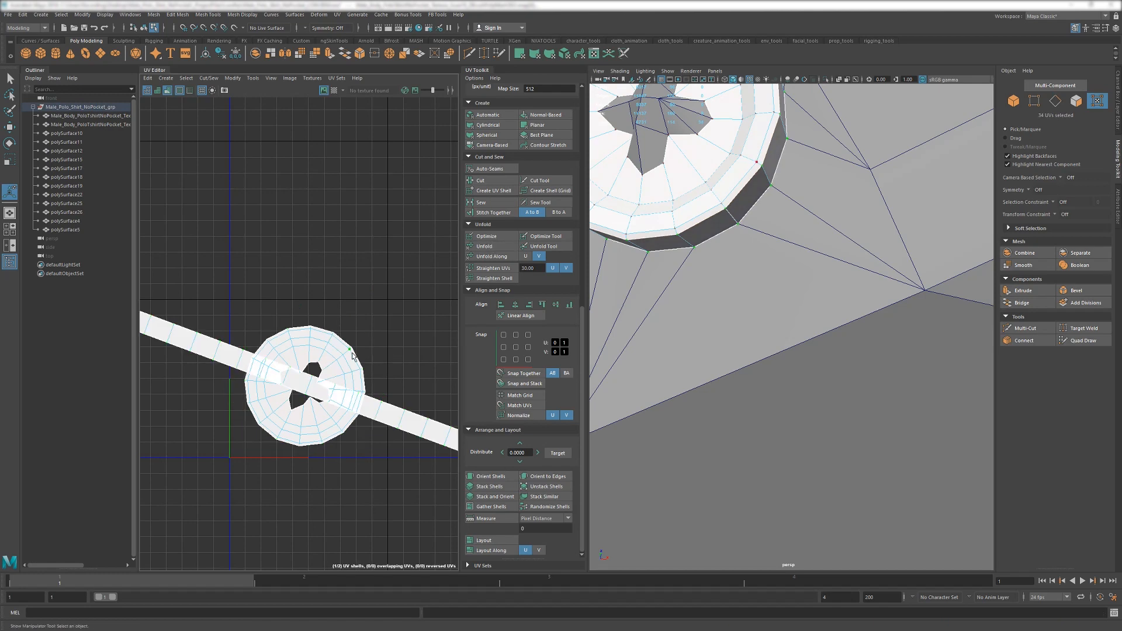
# Orient the second button's side-wall strip horizontally and move it off the disc shell.
pyautogui.scroll(-2, 392, 402)
pyautogui.click(490, 476)
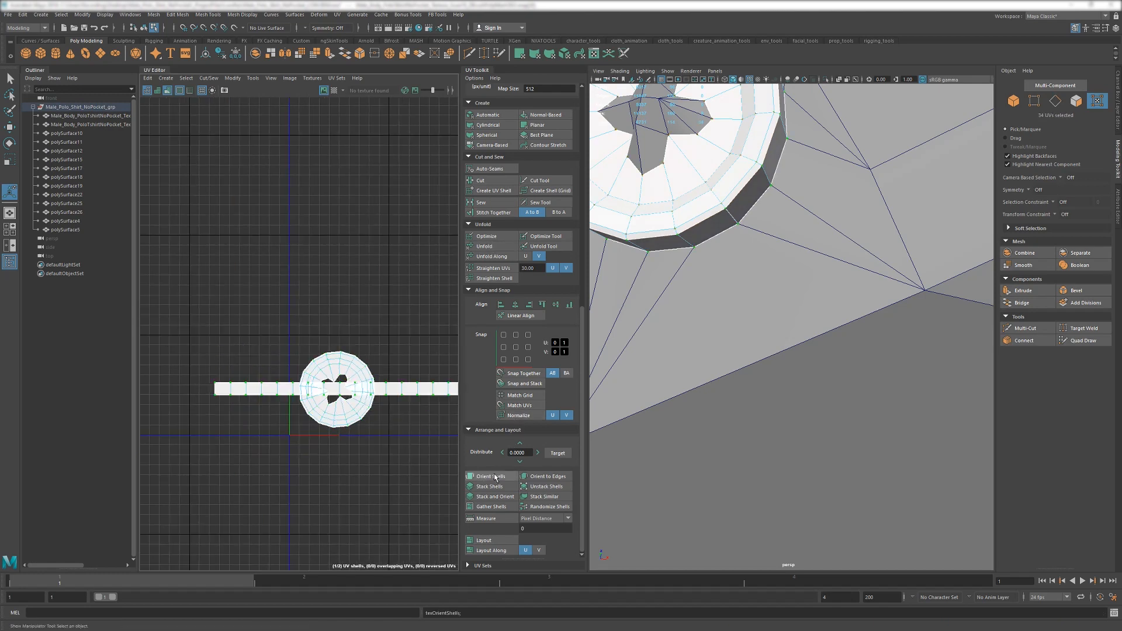
pyautogui.press('w')
pyautogui.moveTo(390, 436); pyautogui.dragTo(381, 387, button='middle')
# Project the cross-shaped centre piece polySurface26 with Best Plane and unfold its UVs.
pyautogui.scroll(-2, 380, 387)
pyautogui.scroll(-4, 719, 362)
pyautogui.scroll(-3, 719, 361)
pyautogui.keyDown('alt'); pyautogui.moveTo(719, 361); pyautogui.dragTo(830, 327); pyautogui.keyUp('alt')
pyautogui.scroll(4, 829, 327)
pyautogui.click(1013, 100)
pyautogui.click(776, 305)
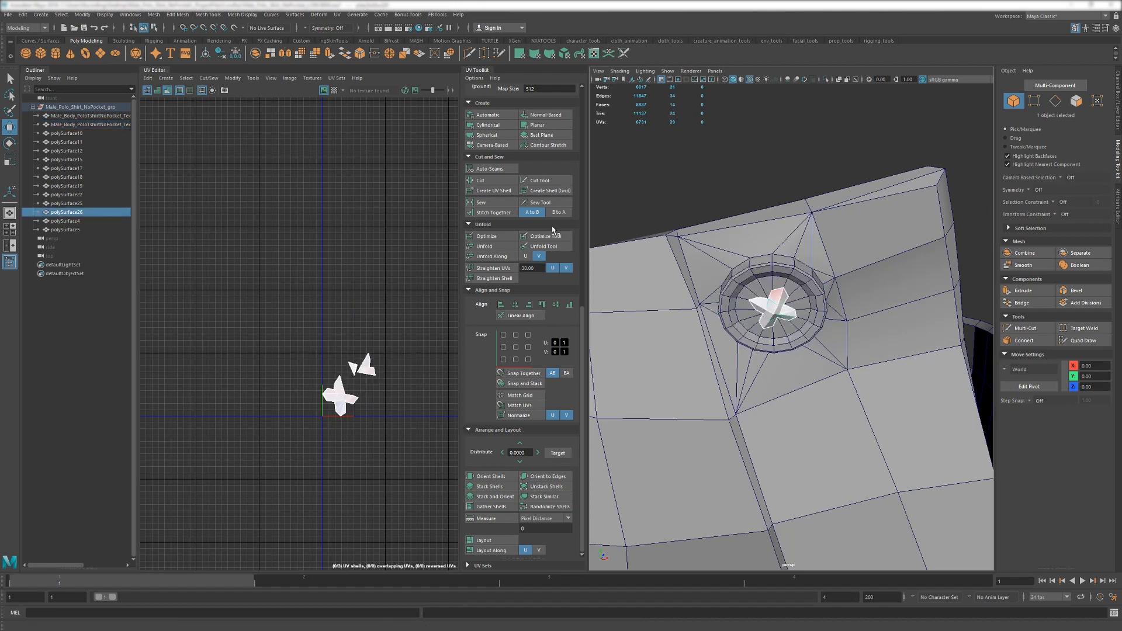
pyautogui.scroll(1, 541, 203)
pyautogui.click(534, 151)
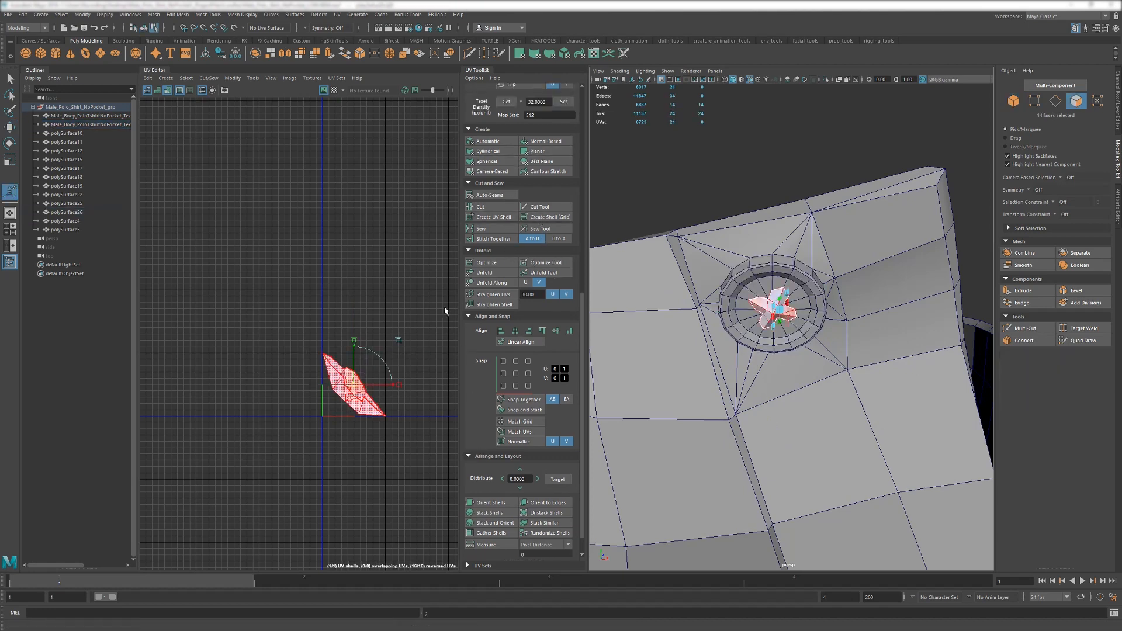
pyautogui.click(495, 272)
pyautogui.scroll(-3, 335, 461)
pyautogui.keyDown('alt'); pyautogui.moveTo(335, 461); pyautogui.dragTo(202, 319, button='middle'); pyautogui.keyUp('alt')
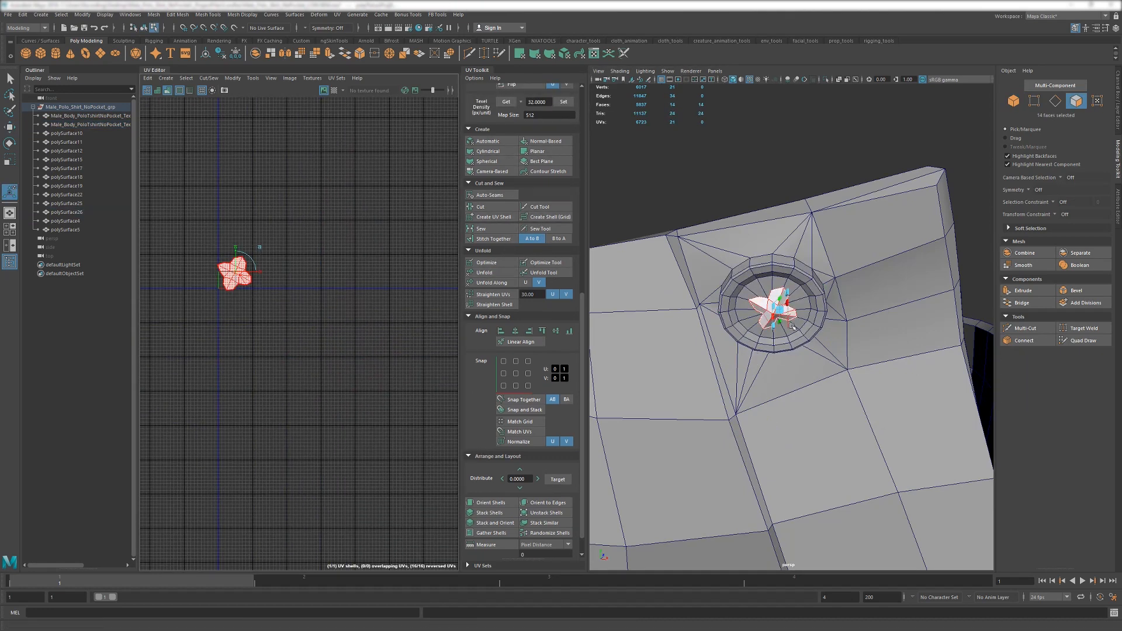
# Project the other button's cross-shaped centre piece with Best Plane and unfold its UVs.
pyautogui.scroll(-5, 793, 327)
pyautogui.keyDown('alt'); pyautogui.moveTo(823, 438); pyautogui.dragTo(731, 324, button='middle'); pyautogui.keyUp('alt')
pyautogui.scroll(3, 731, 323)
pyautogui.click(710, 307)
pyautogui.scroll(3, 358, 325)
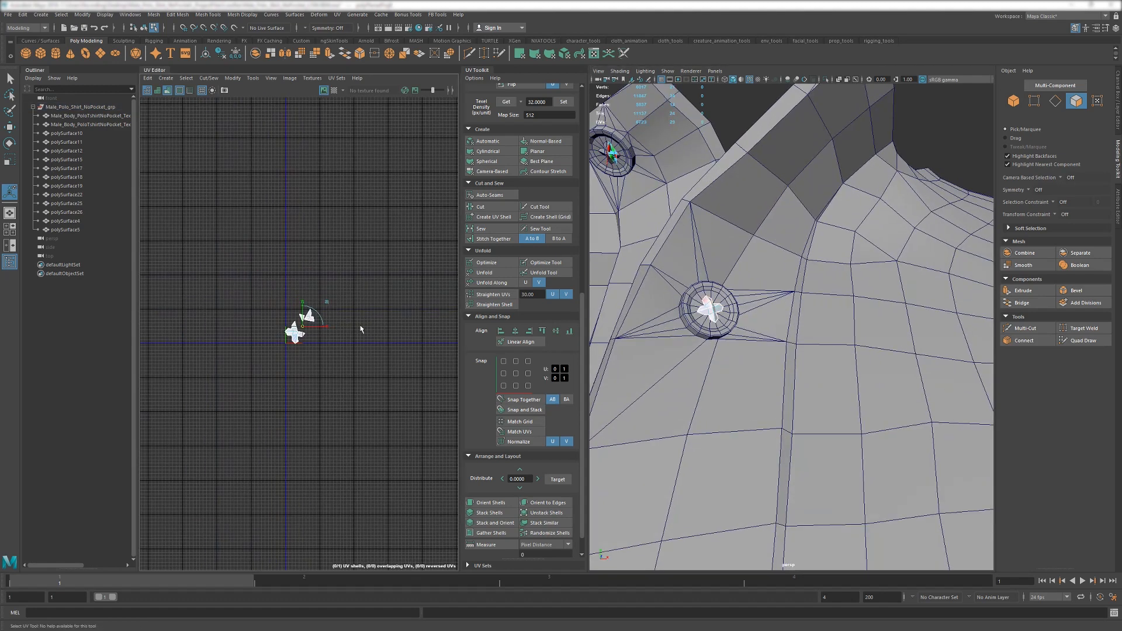
pyautogui.click(514, 161)
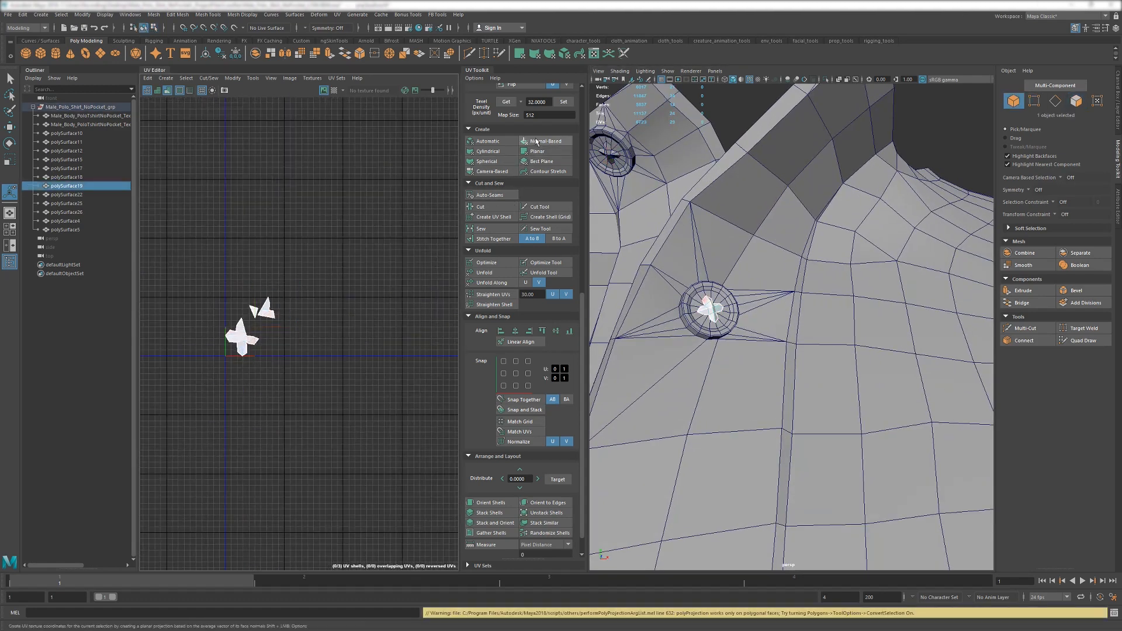
pyautogui.click(494, 272)
pyautogui.click(374, 367)
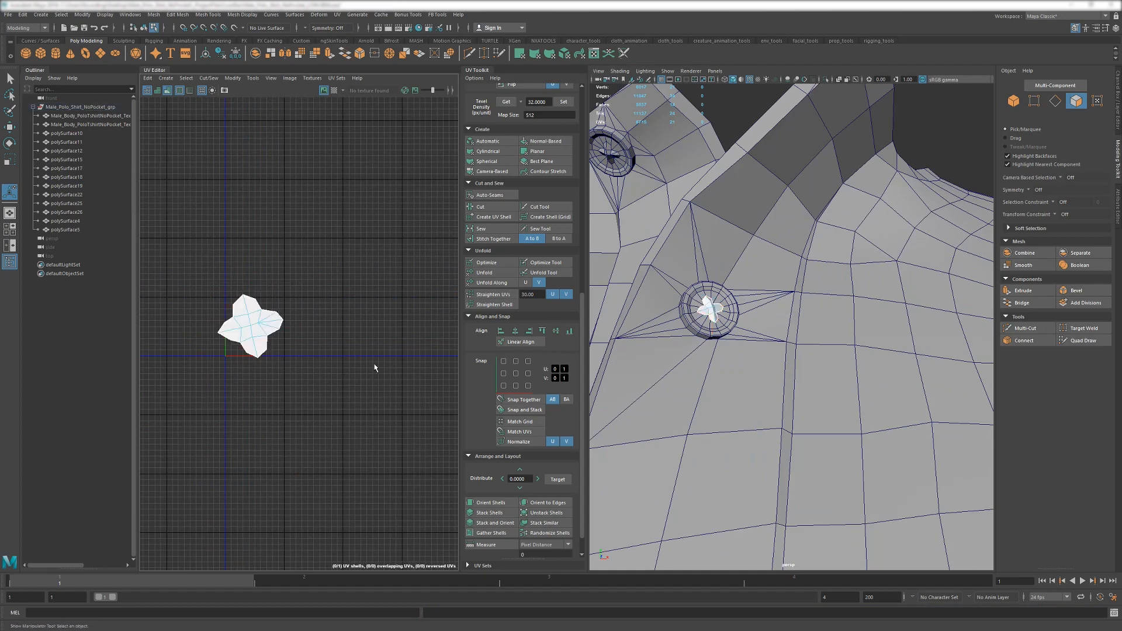
# Inspect the whole shirt and the UV shells of its bottom opening piece and front panel.
pyautogui.keyDown('alt'); pyautogui.moveTo(782, 332); pyautogui.dragTo(725, 351); pyautogui.keyUp('alt')
pyautogui.scroll(-8, 743, 355)
pyautogui.scroll(-5, 768, 296)
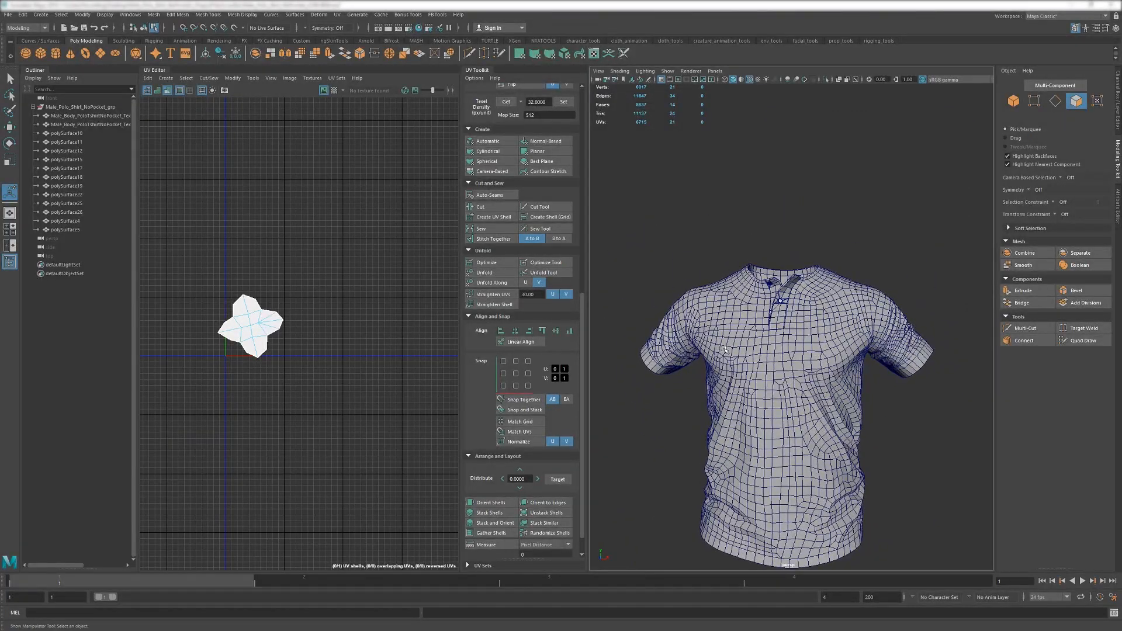
pyautogui.keyDown('alt'); pyautogui.moveTo(780, 379); pyautogui.dragTo(830, 301); pyautogui.keyUp('alt')
pyautogui.click(785, 267)
pyautogui.keyDown('alt'); pyautogui.moveTo(785, 267); pyautogui.dragTo(835, 181); pyautogui.keyUp('alt')
pyautogui.doubleClick(848, 403)
pyautogui.keyDown('alt'); pyautogui.moveTo(849, 403); pyautogui.dragTo(841, 444); pyautogui.keyUp('alt')
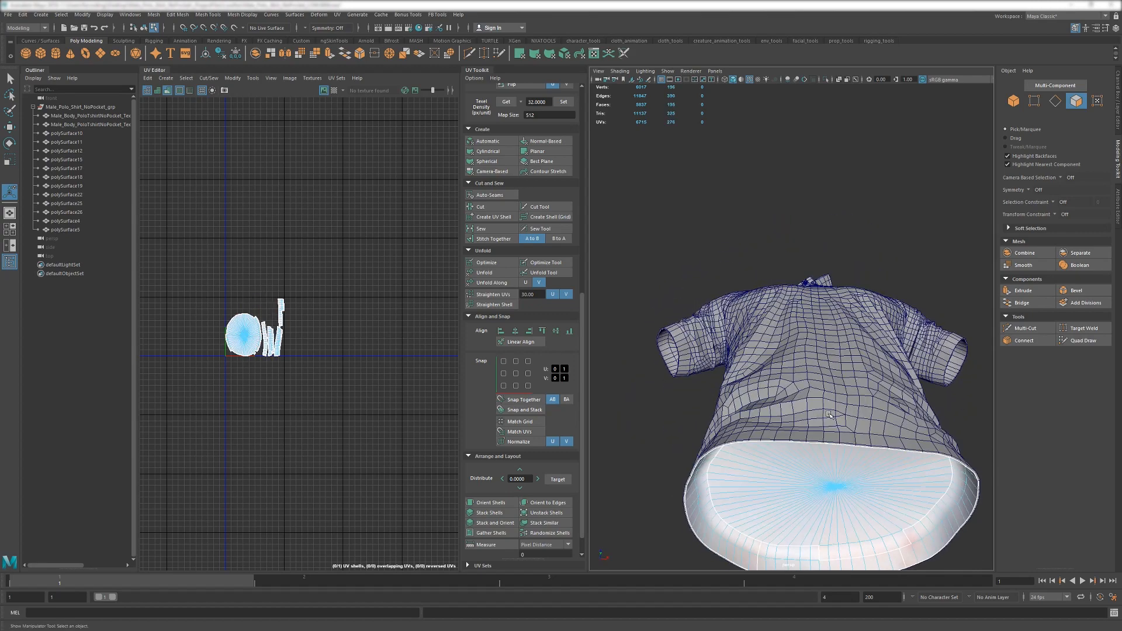
pyautogui.press('F8')
pyautogui.keyDown('alt'); pyautogui.moveTo(841, 374); pyautogui.dragTo(826, 417); pyautogui.keyUp('alt')
pyautogui.click(821, 412)
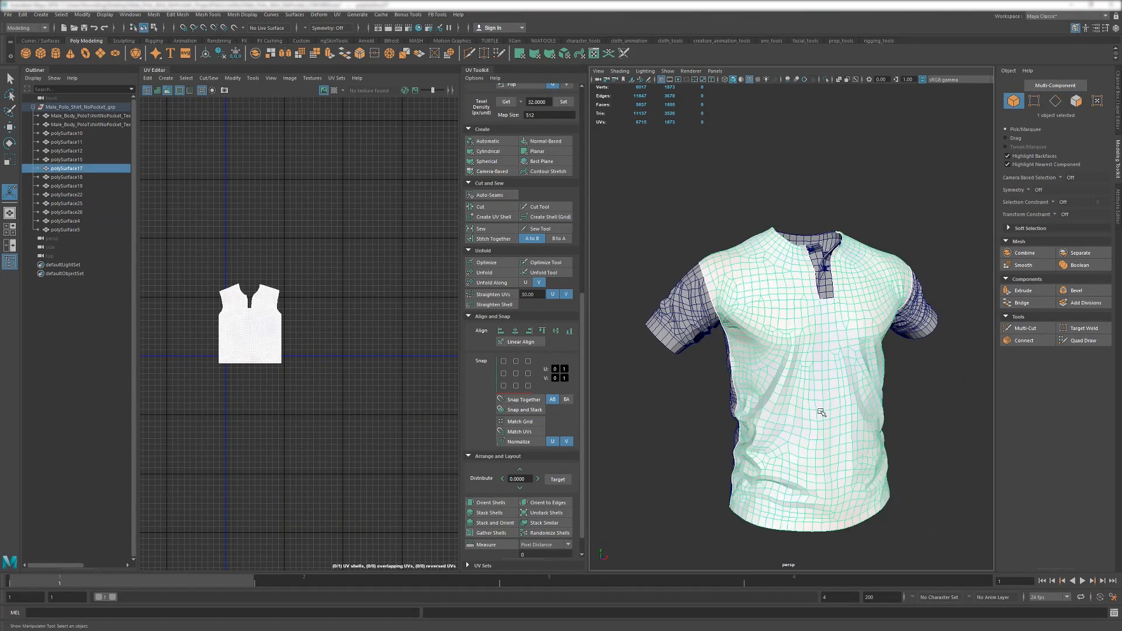
pyautogui.keyDown('alt'); pyautogui.moveTo(791, 334); pyautogui.dragTo(768, 345); pyautogui.keyUp('alt')
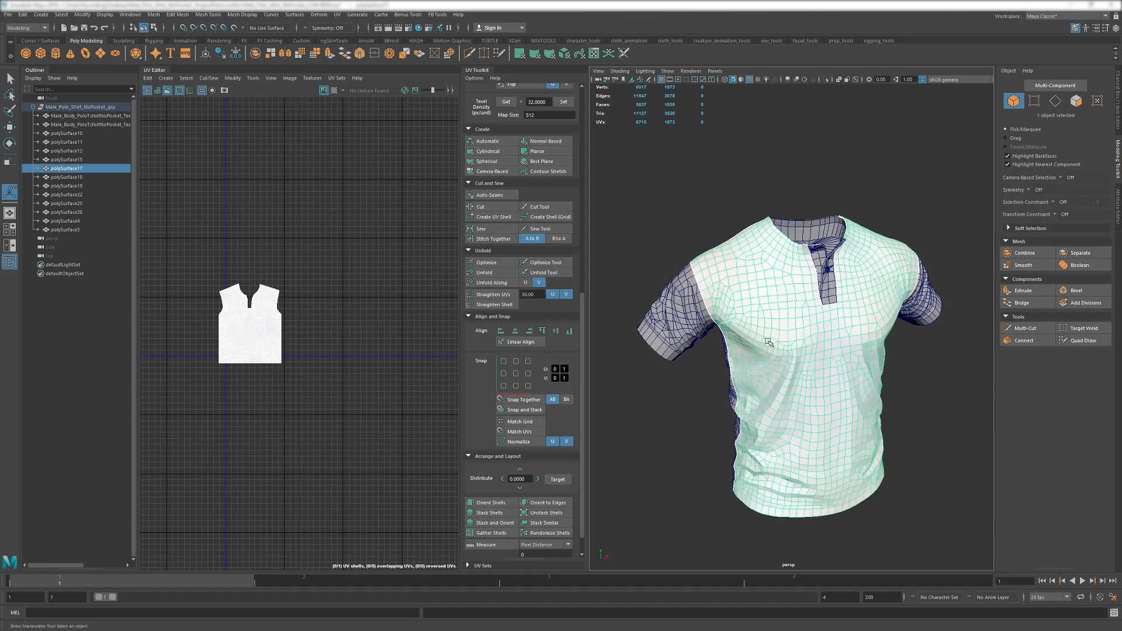
pyautogui.scroll(5, 757, 416)
pyautogui.scroll(-4, 757, 416)
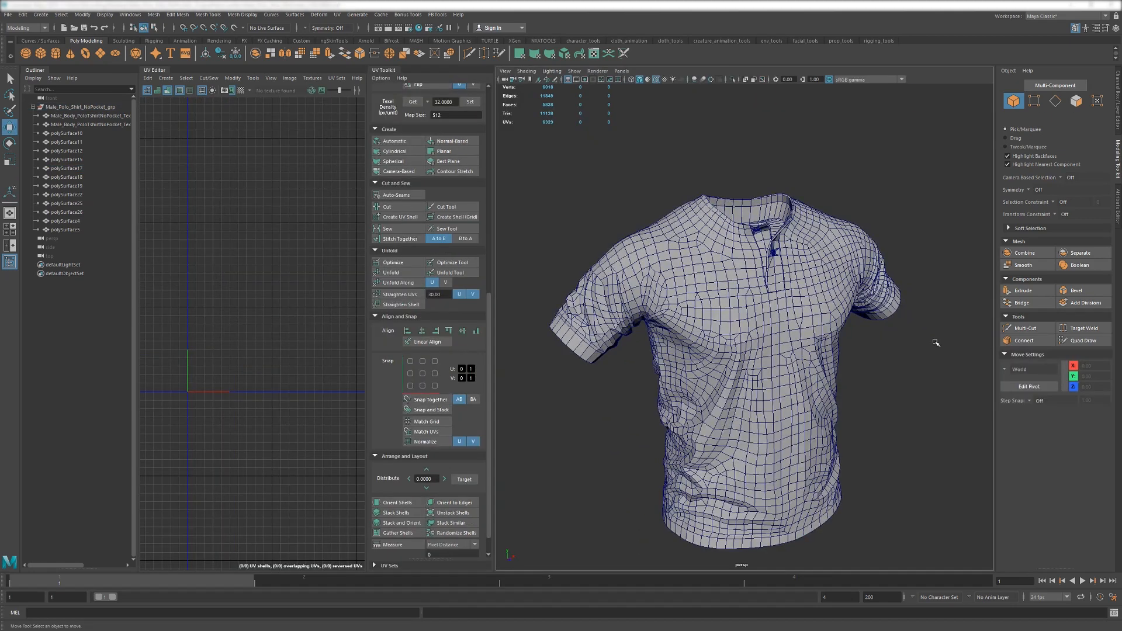
# Select all the shirt pieces and all of their UV shells.
pyautogui.keyDown('alt'); pyautogui.moveTo(795, 293); pyautogui.dragTo(771, 303); pyautogui.keyUp('alt')
pyautogui.moveTo(552, 167); pyautogui.dragTo(847, 490)
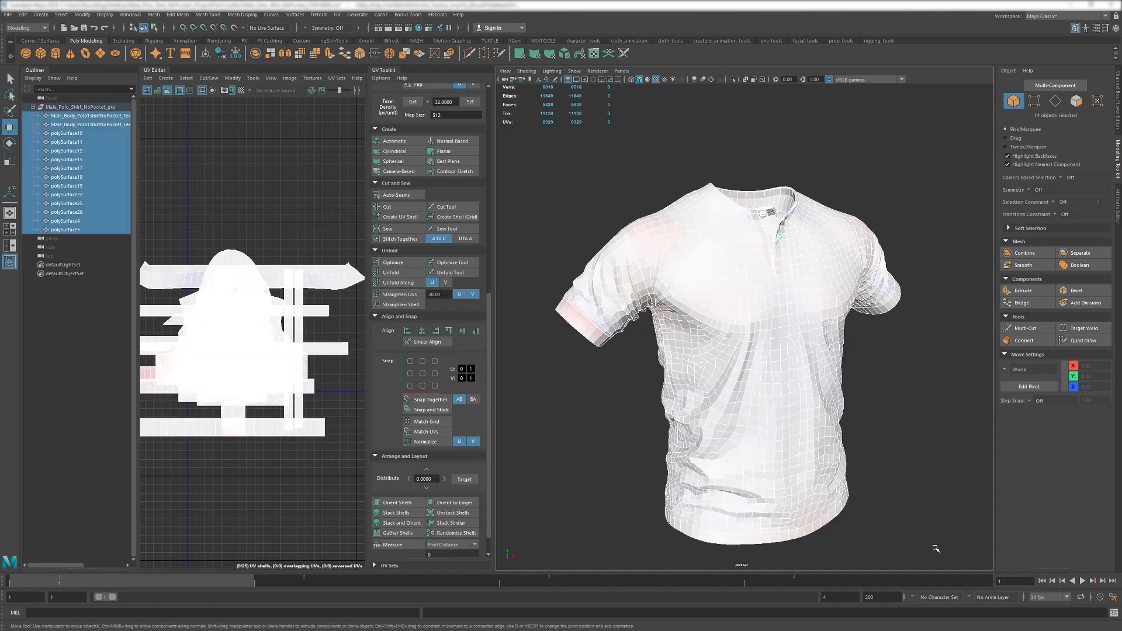
pyautogui.moveTo(237, 233); pyautogui.dragTo(217, 222, button='right')
pyautogui.scroll(-2, 217, 222)
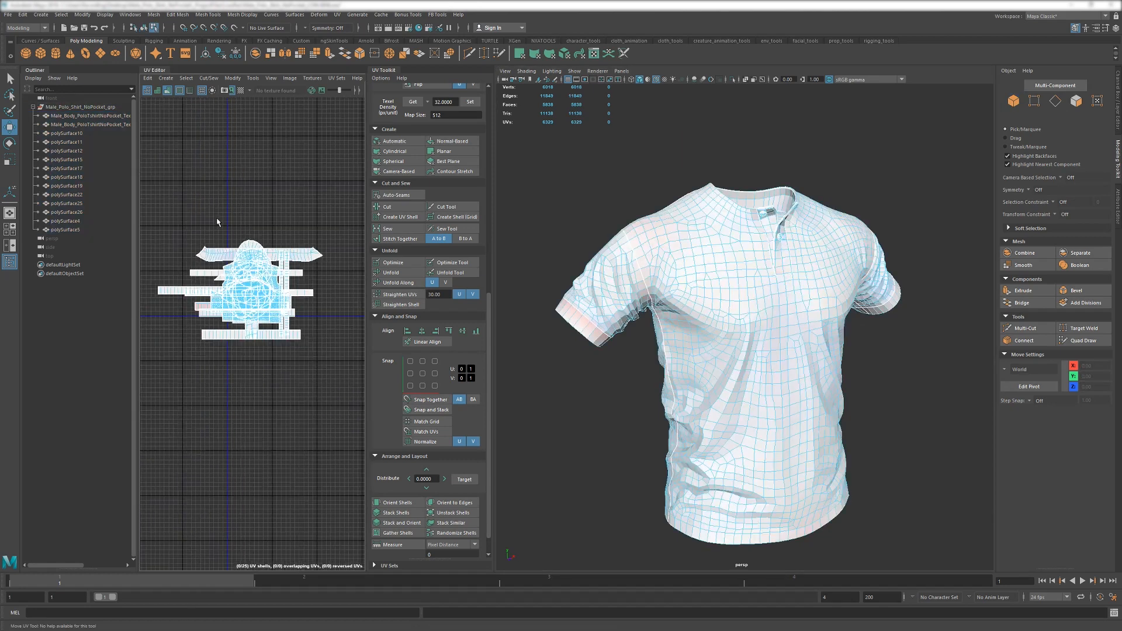
pyautogui.moveTo(288, 311); pyautogui.dragTo(332, 359)
# Lay out all the selected UV shells with shell pre-scaling set to Preserve 3D Ratios.
pyautogui.scroll(-1, 425, 514)
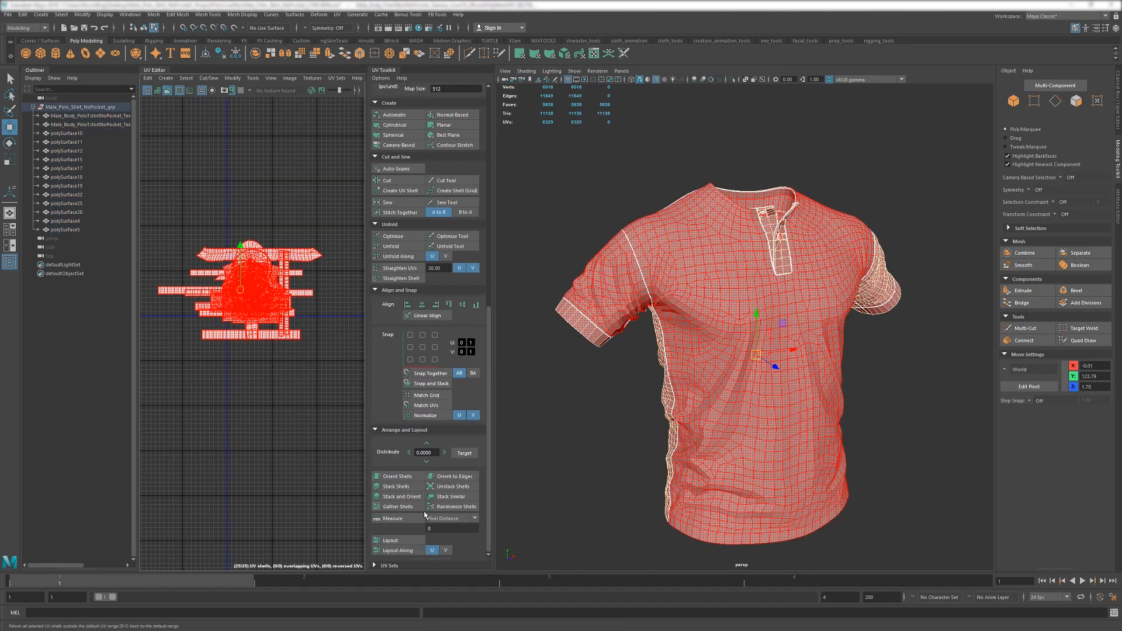
pyautogui.keyDown('shift'); pyautogui.click(405, 541); pyautogui.keyUp('shift')
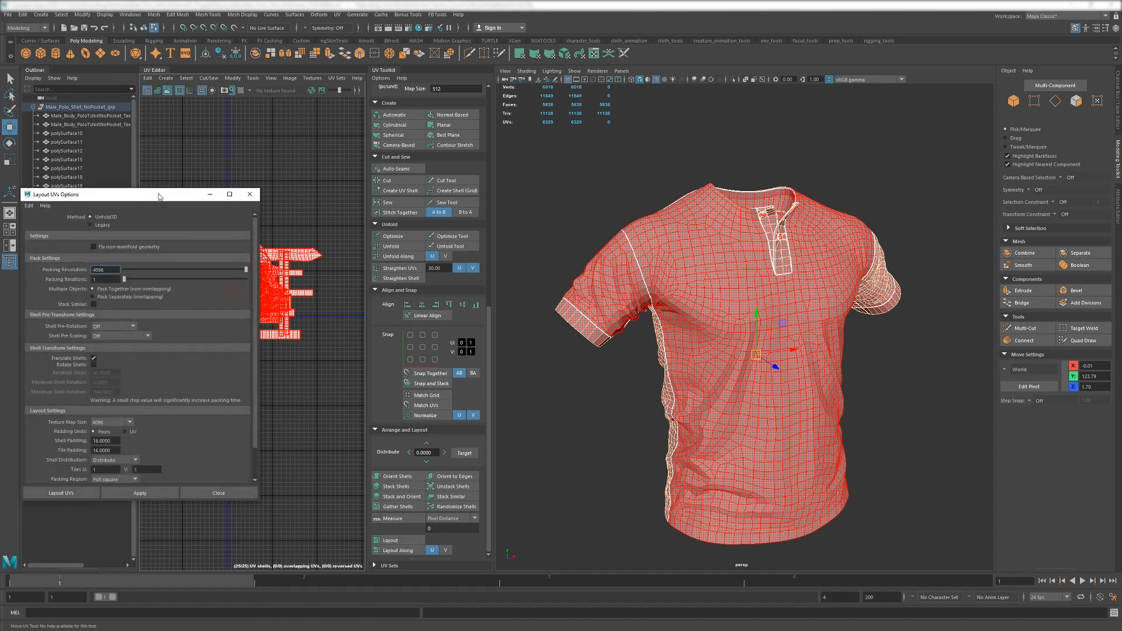
pyautogui.moveTo(163, 192); pyautogui.dragTo(653, 147)
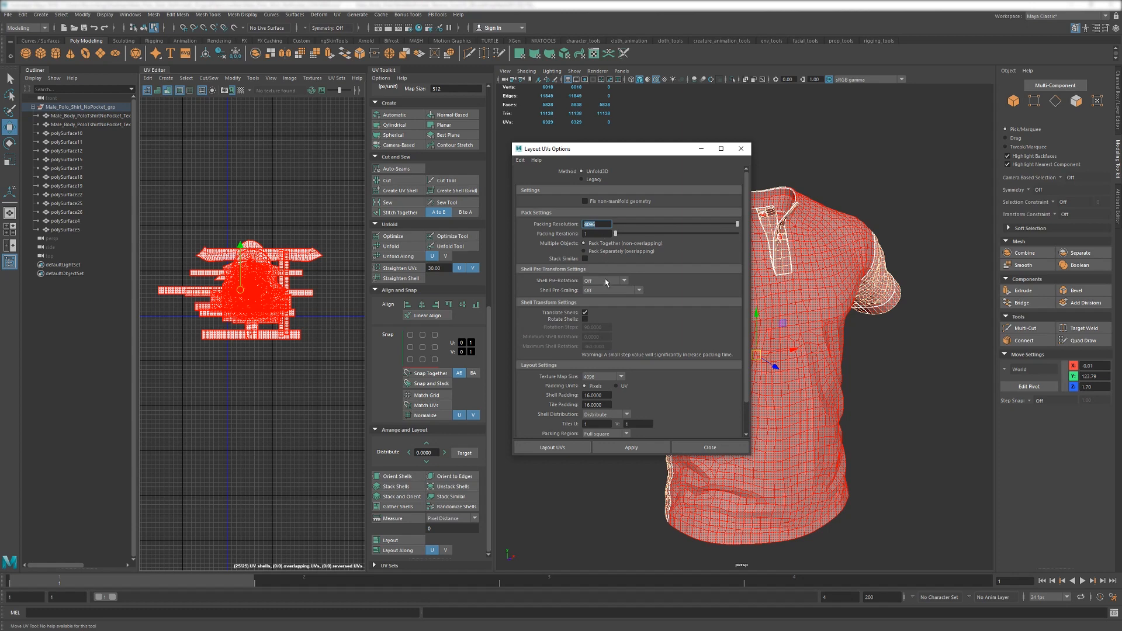
pyautogui.click(606, 289)
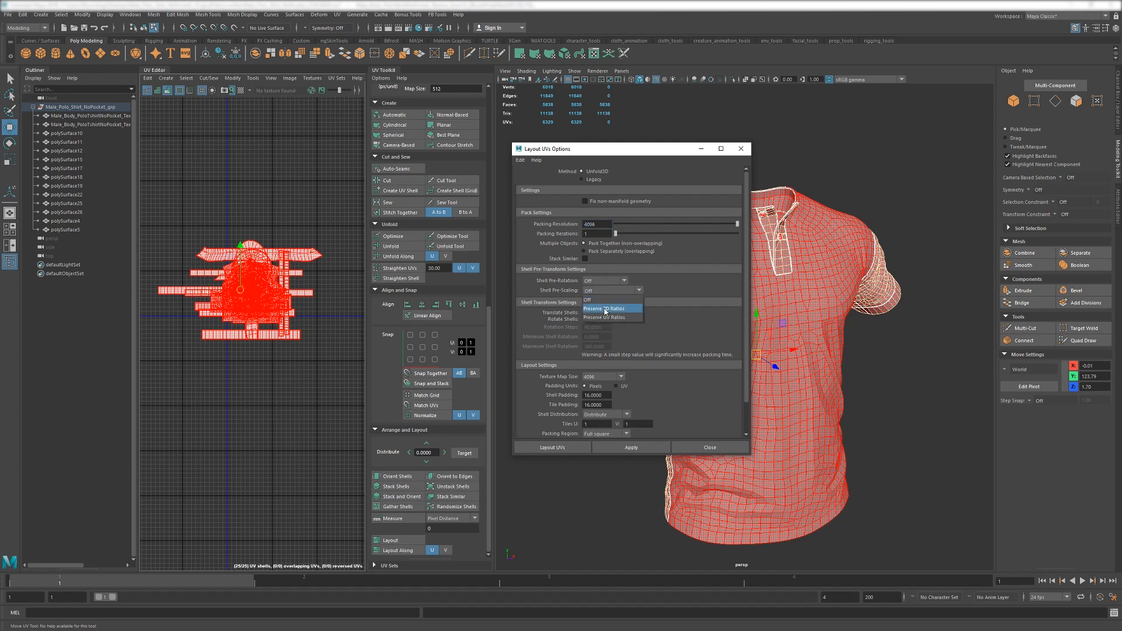
pyautogui.click(605, 309)
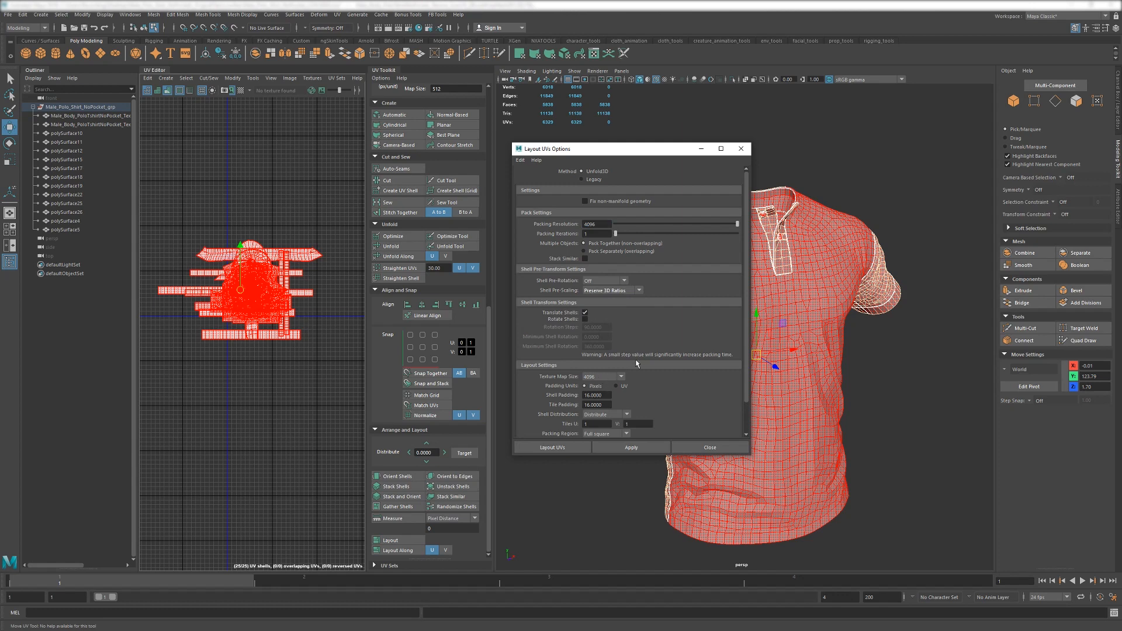
pyautogui.click(600, 375)
pyautogui.click(615, 386)
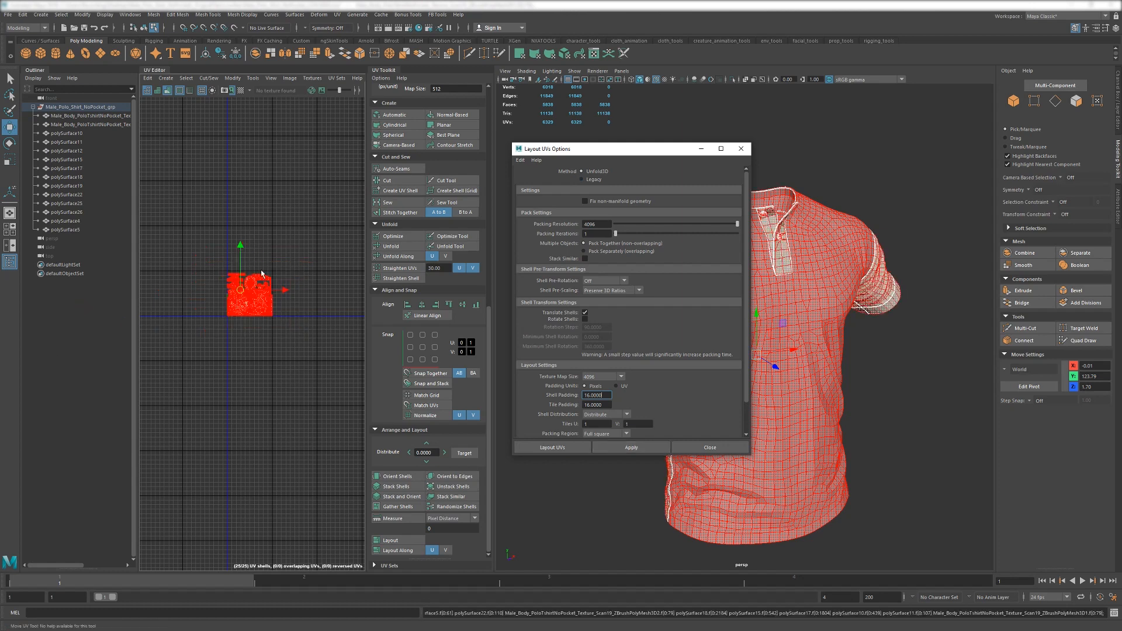
# Examine the packed UV layout, checking the size of the shells relative to each other.
pyautogui.scroll(8, 267, 300)
pyautogui.scroll(-3, 267, 299)
pyautogui.keyDown('alt'); pyautogui.moveTo(263, 300); pyautogui.dragTo(323, 326, button='middle'); pyautogui.keyUp('alt')
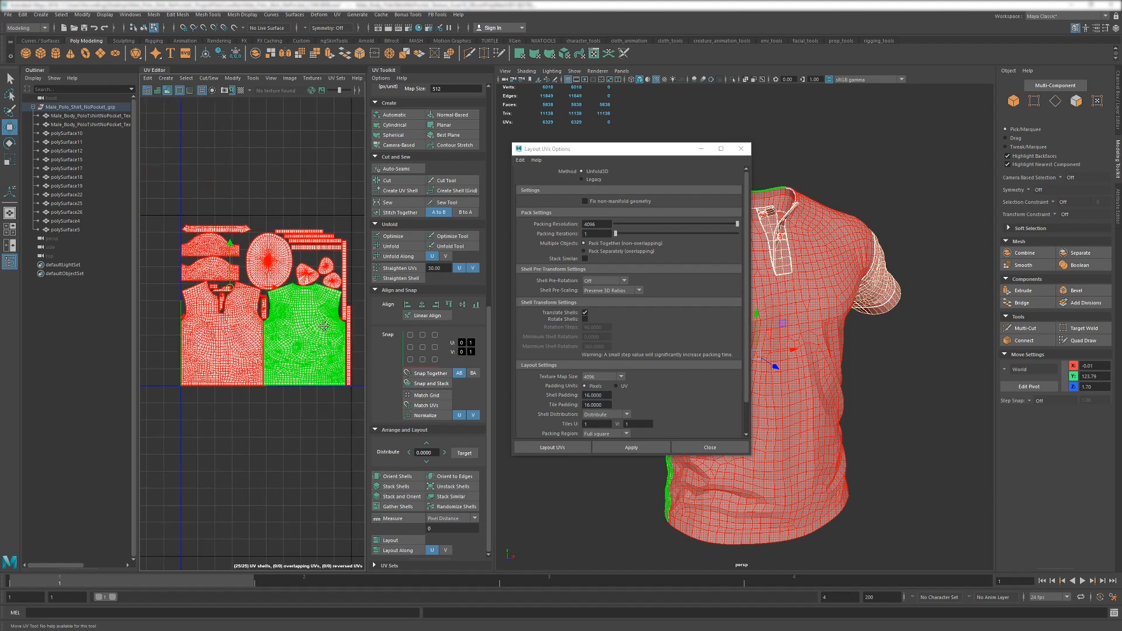
pyautogui.click(271, 421)
pyautogui.scroll(4, 280, 328)
pyautogui.scroll(-3, 254, 301)
pyautogui.keyDown('alt'); pyautogui.moveTo(250, 295); pyautogui.dragTo(257, 305, button='middle'); pyautogui.keyUp('alt')
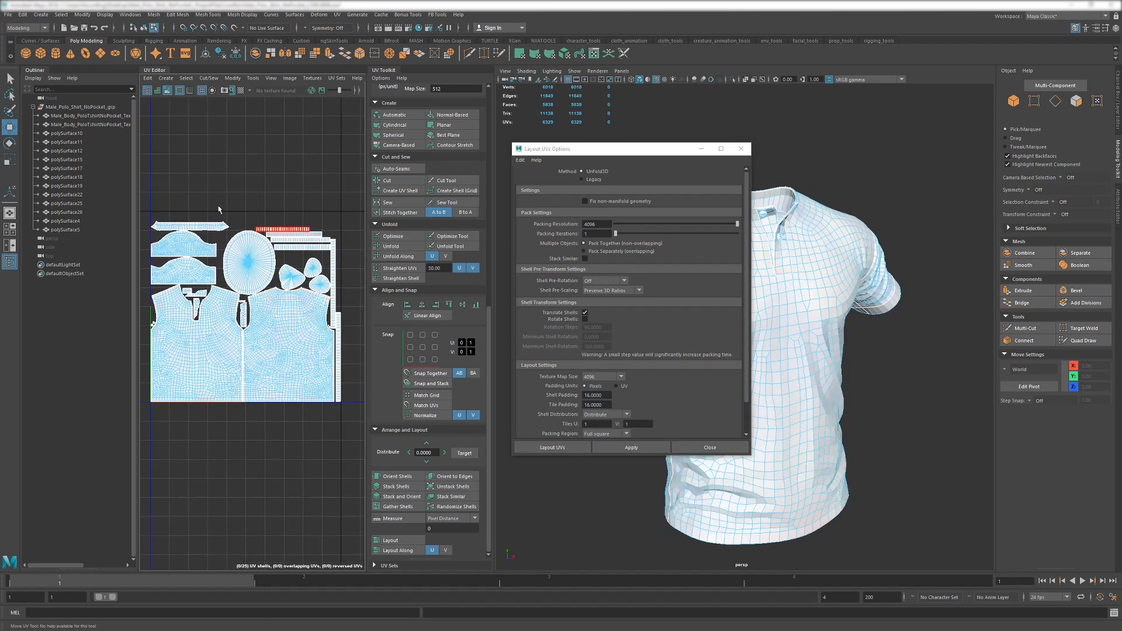
# Scale down the four oversized rounded UV shells together and move them to the upper edge of the layout.
pyautogui.click(252, 264)
pyautogui.keyDown('alt'); pyautogui.moveTo(851, 432); pyautogui.dragTo(777, 391); pyautogui.keyUp('alt')
pyautogui.keyDown('shift'); pyautogui.click(906, 349); pyautogui.keyUp('shift')
pyautogui.keyDown('shift'); pyautogui.click(800, 396); pyautogui.keyUp('shift')
pyautogui.keyDown('shift'); pyautogui.click(801, 400); pyautogui.keyUp('shift')
pyautogui.keyDown('alt'); pyautogui.moveTo(842, 398); pyautogui.dragTo(801, 397, button='right'); pyautogui.keyUp('alt')
pyautogui.moveTo(800, 397)
pyautogui.keyDown('alt'); pyautogui.mouseDown()
pyautogui.moveTo(765, 398)
pyautogui.moveTo(812, 403)
pyautogui.mouseUp(); pyautogui.keyUp('alt')
pyautogui.press('r')
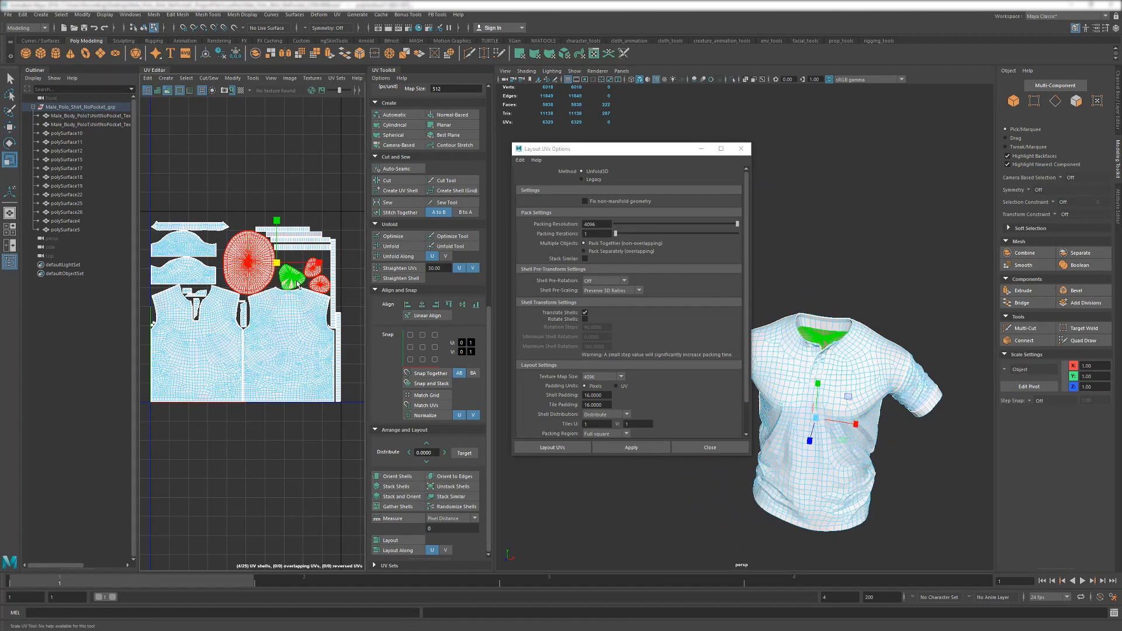
pyautogui.moveTo(277, 263); pyautogui.dragTo(274, 280)
pyautogui.press('w')
pyautogui.press('r')
pyautogui.moveTo(275, 281)
pyautogui.mouseDown(button='middle')
pyautogui.moveTo(293, 280)
pyautogui.moveTo(267, 276)
pyautogui.mouseUp(button='middle')
pyautogui.press('w')
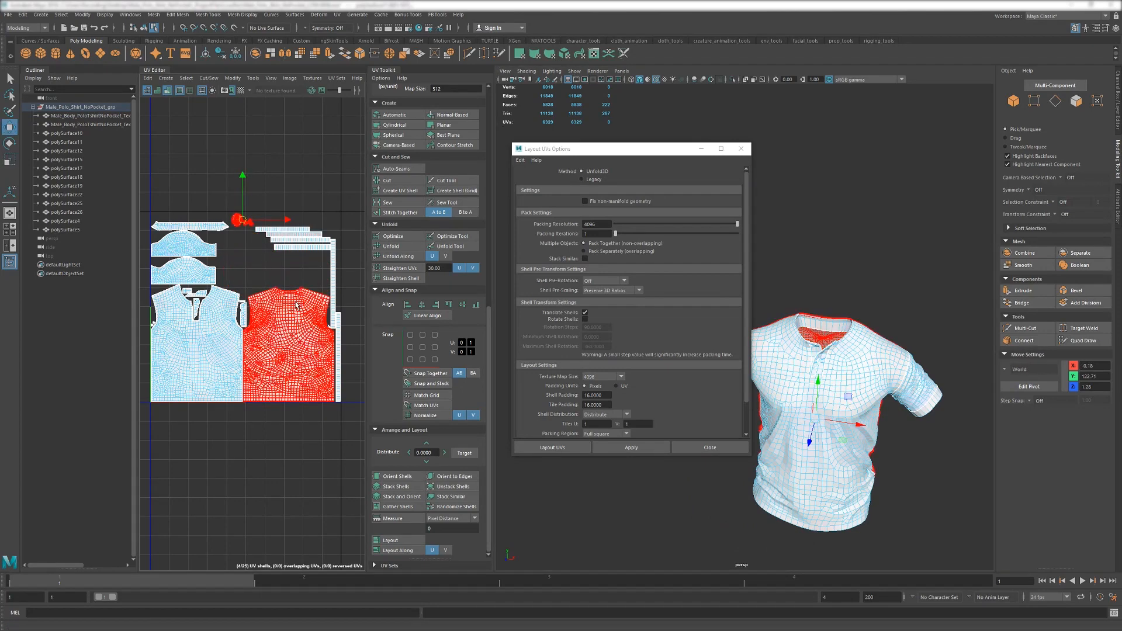
# Select all the UV shells and lay them out again with shell pre-scaling set to Off.
pyautogui.moveTo(145, 188); pyautogui.dragTo(368, 441)
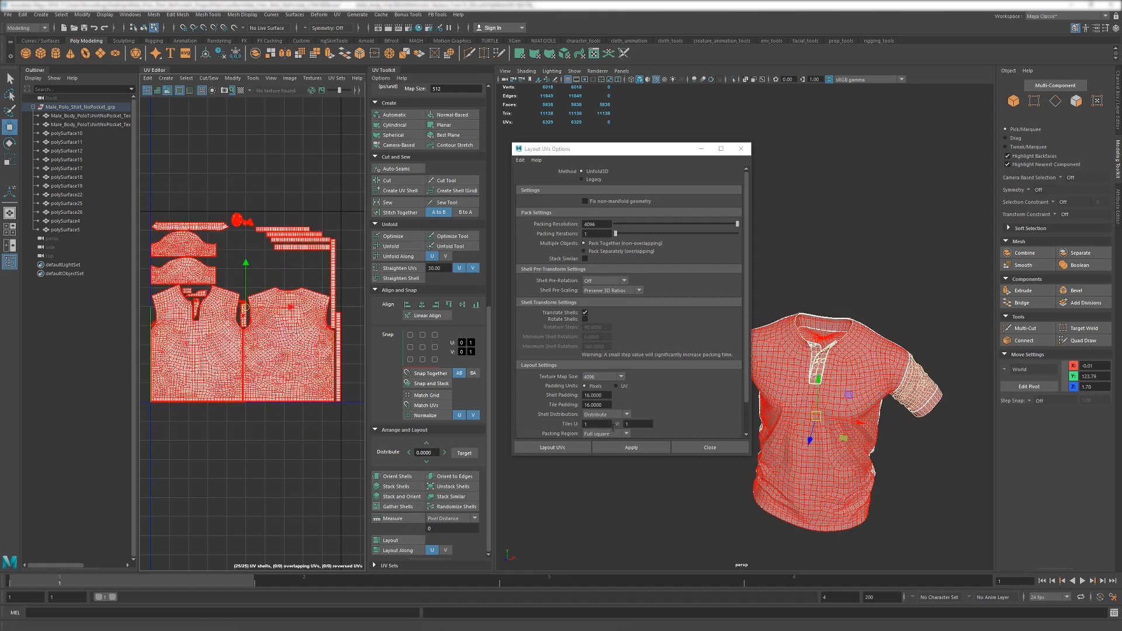
pyautogui.click(609, 290)
pyautogui.click(609, 297)
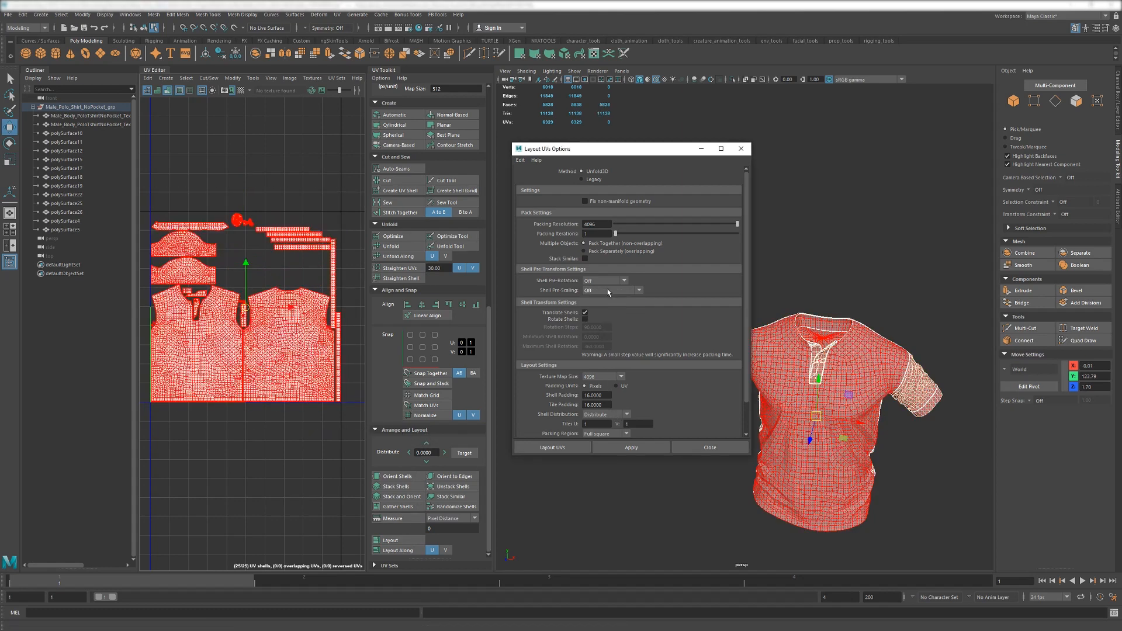
pyautogui.click(637, 449)
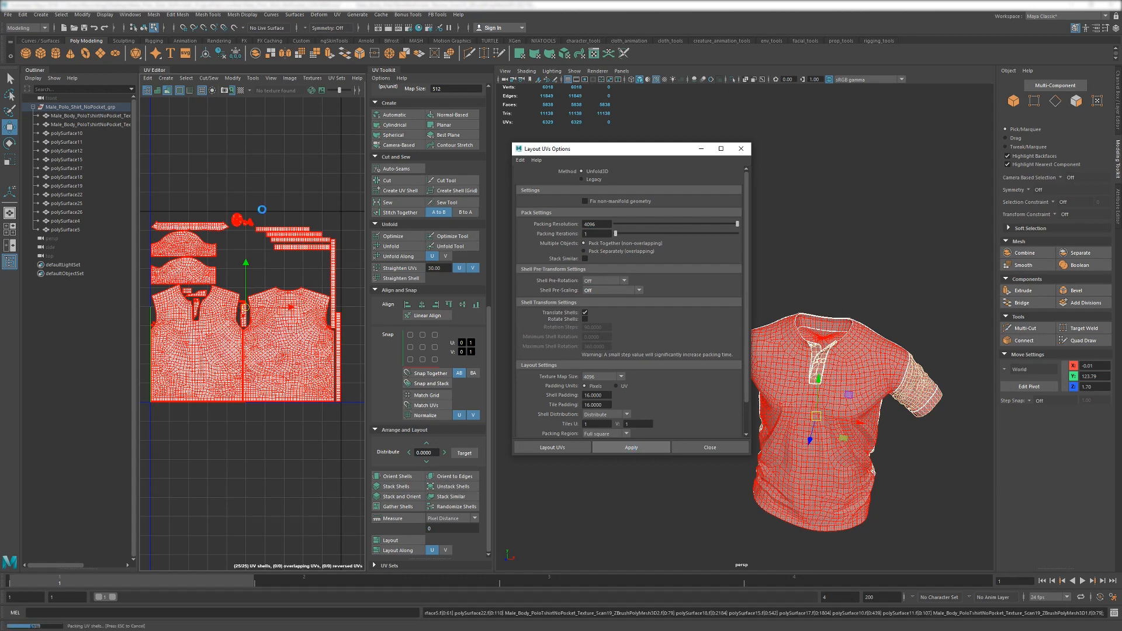
pyautogui.click(262, 213)
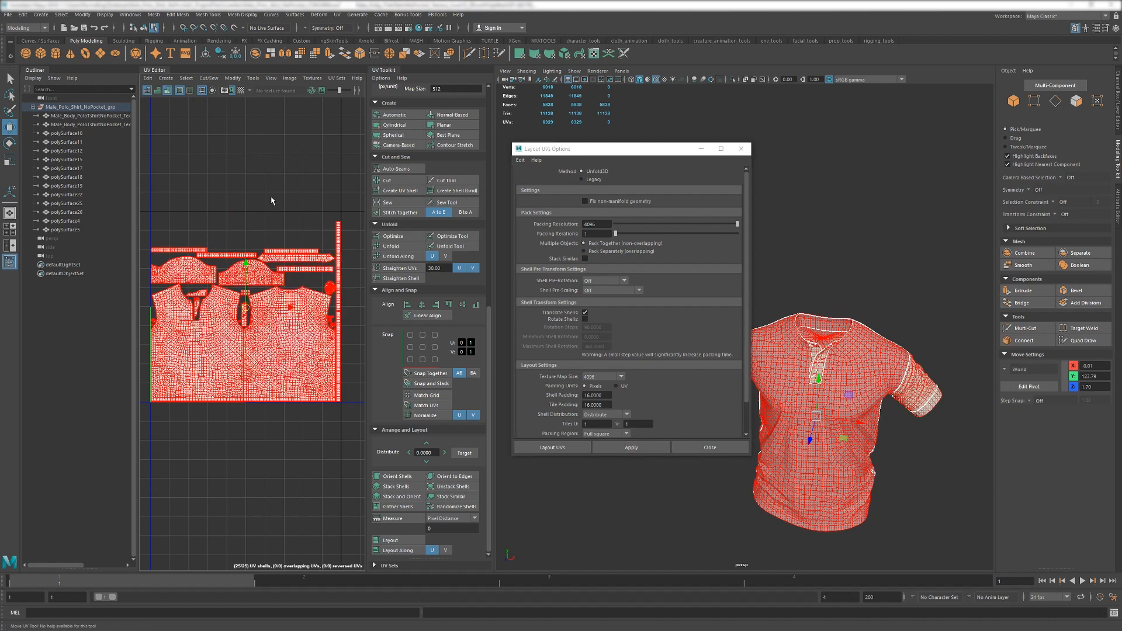
# Return to object selection, close the layout options and frame the whole shirt.
pyautogui.keyDown('alt'); pyautogui.moveTo(838, 383); pyautogui.dragTo(847, 329); pyautogui.keyUp('alt')
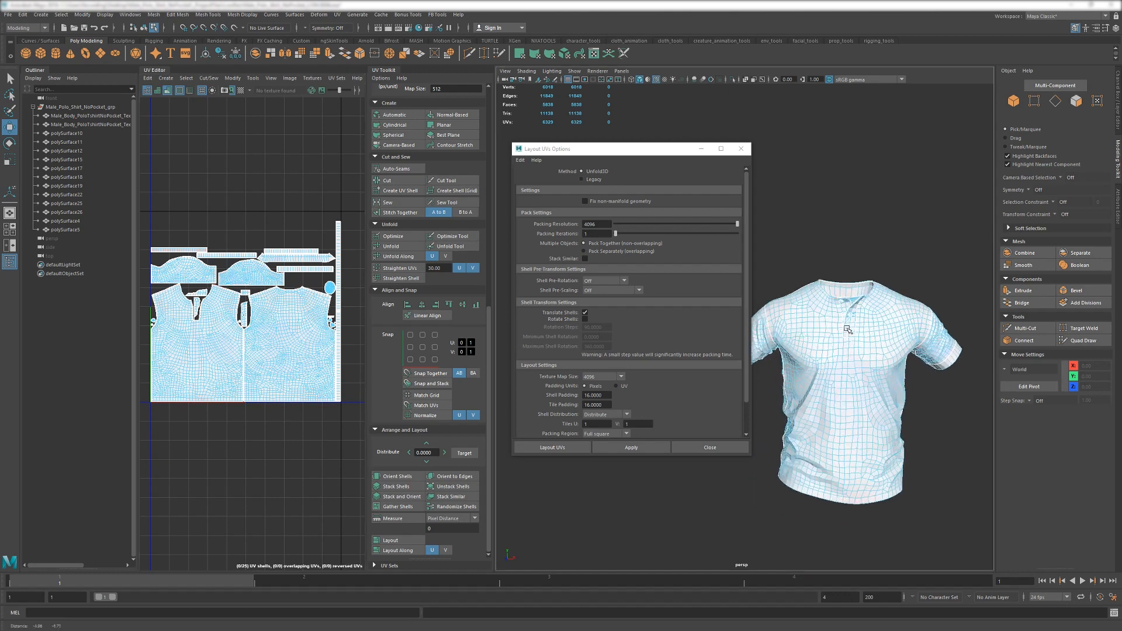
pyautogui.keyDown('alt'); pyautogui.moveTo(847, 330); pyautogui.dragTo(914, 263, button='right'); pyautogui.keyUp('alt')
pyautogui.keyDown('alt'); pyautogui.moveTo(914, 263); pyautogui.dragTo(846, 356); pyautogui.keyUp('alt')
pyautogui.press('F8')
pyautogui.click(740, 148)
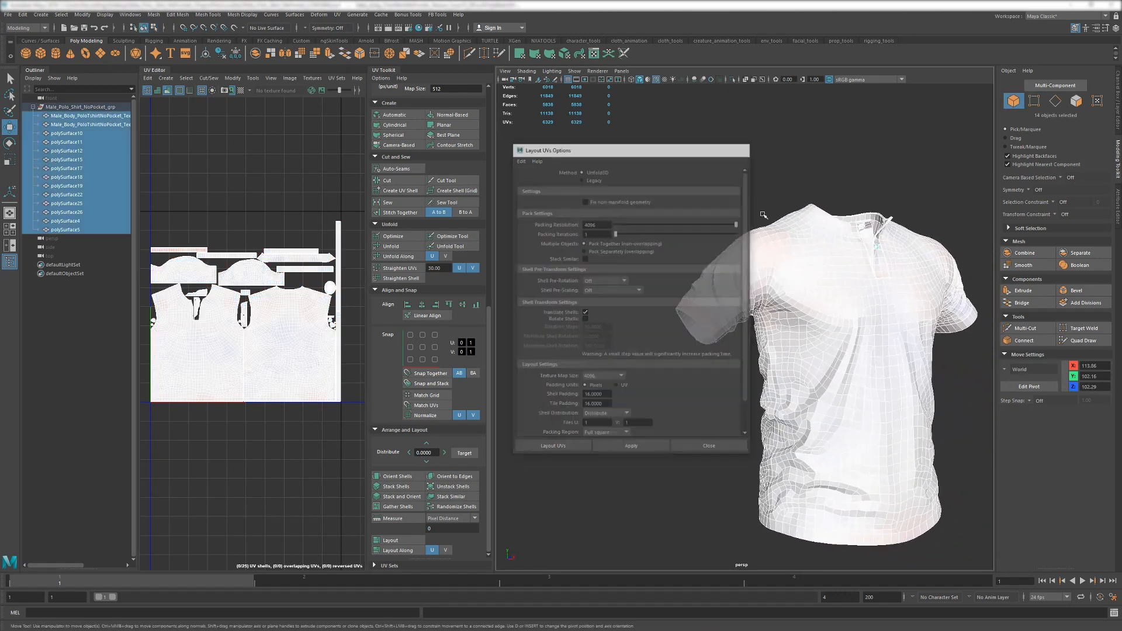
pyautogui.press('f')
pyautogui.scroll(2, 692, 251)
# Check which UV shells belong to the shirt's front panel and sleeves.
pyautogui.click(691, 290)
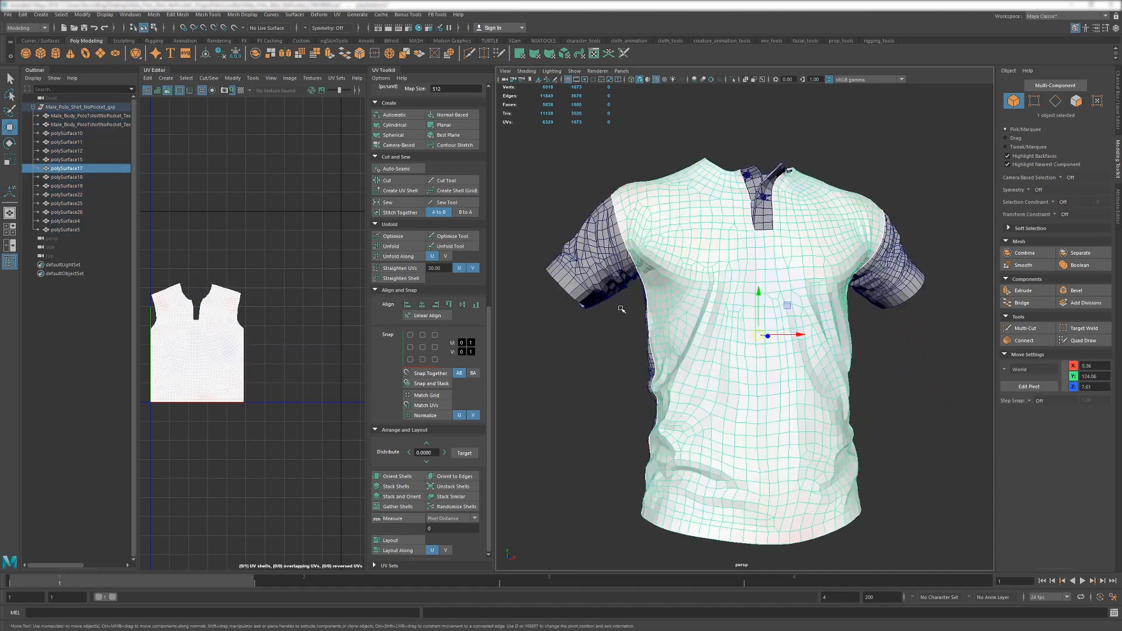
pyautogui.click(610, 250)
pyautogui.click(722, 275)
pyautogui.click(880, 268)
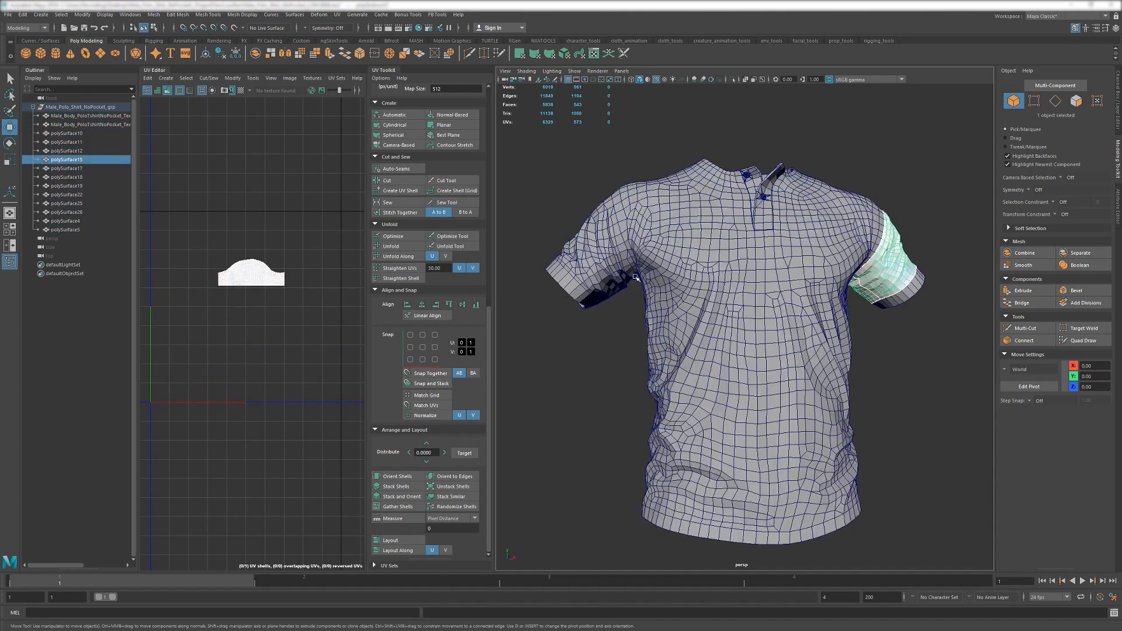
pyautogui.click(647, 229)
pyautogui.keyDown('alt'); pyautogui.moveTo(647, 229); pyautogui.dragTo(794, 255); pyautogui.keyUp('alt')
# Select the back panel, front panel, both sleeves, both sleeve cuffs and the outer placket piece together.
pyautogui.click(738, 255)
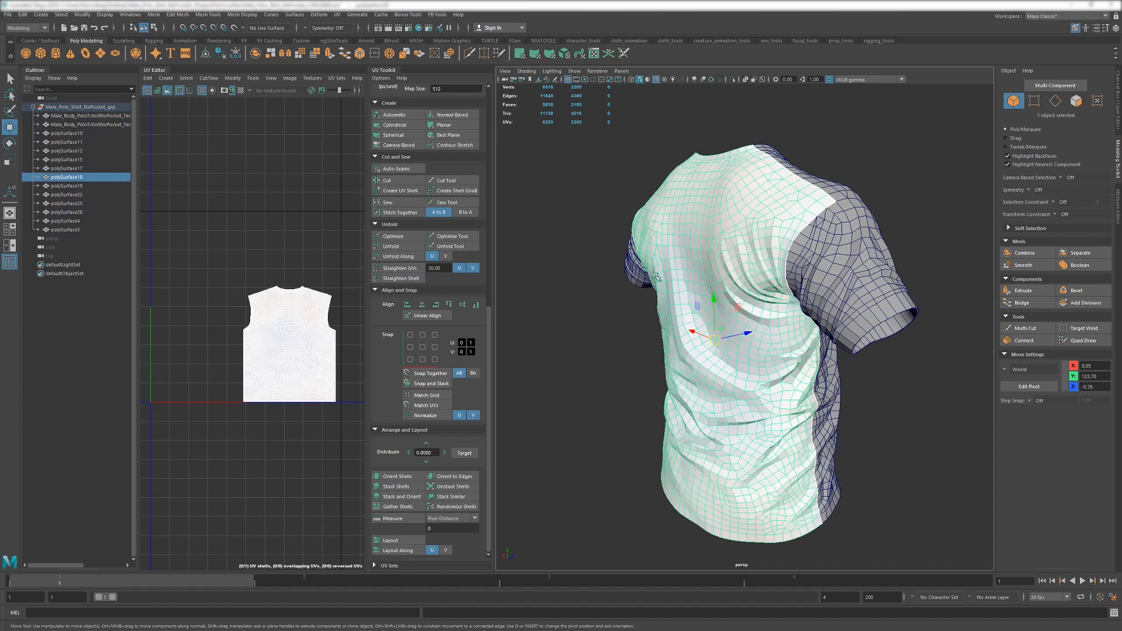
pyautogui.keyDown('shift'); pyautogui.click(823, 273); pyautogui.keyUp('shift')
pyautogui.keyDown('alt'); pyautogui.moveTo(637, 255); pyautogui.dragTo(728, 284); pyautogui.keyUp('alt')
pyautogui.keyDown('shift'); pyautogui.click(783, 280); pyautogui.keyUp('shift')
pyautogui.keyDown('shift'); pyautogui.click(873, 281); pyautogui.keyUp('shift')
pyautogui.keyDown('alt'); pyautogui.moveTo(622, 307); pyautogui.dragTo(865, 295); pyautogui.keyUp('alt')
pyautogui.keyDown('shift'); pyautogui.click(937, 305); pyautogui.keyUp('shift')
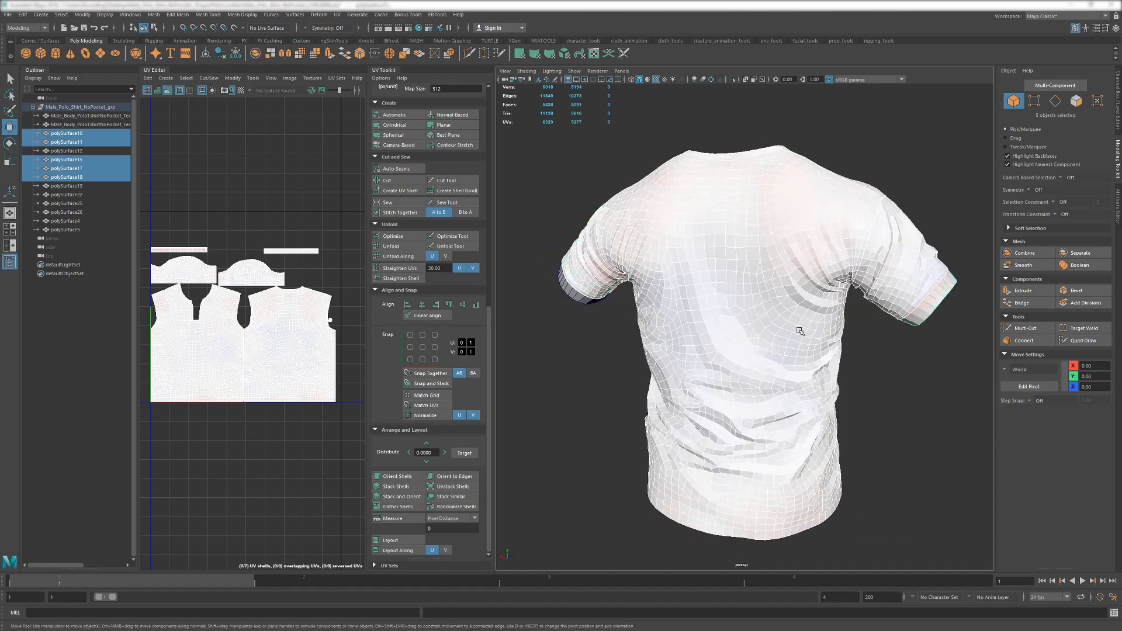
pyautogui.keyDown('alt'); pyautogui.moveTo(799, 331); pyautogui.dragTo(601, 313); pyautogui.keyUp('alt')
pyautogui.keyDown('shift'); pyautogui.click(940, 293); pyautogui.keyUp('shift')
pyautogui.keyDown('alt'); pyautogui.moveTo(682, 358); pyautogui.dragTo(757, 335); pyautogui.keyUp('alt')
pyautogui.keyDown('shift'); pyautogui.click(741, 231); pyautogui.keyUp('shift')
# Rotate the outer placket's horizontal UV shell in the neck opening 90 degrees counterclockwise so it stands upright.
pyautogui.scroll(5, 313, 317)
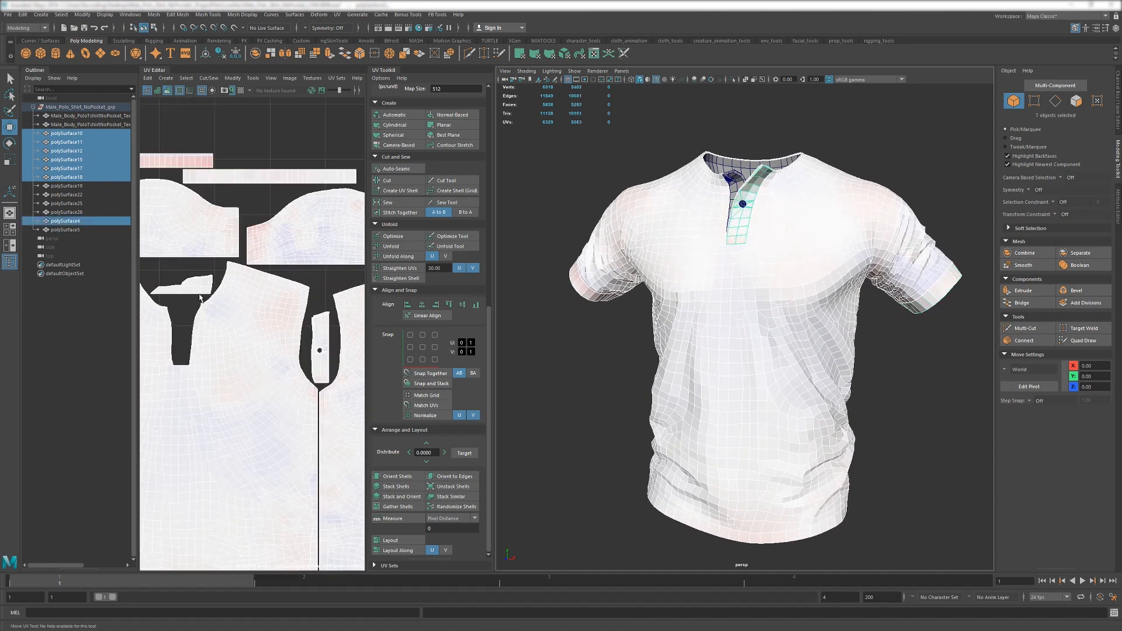
pyautogui.click(231, 328)
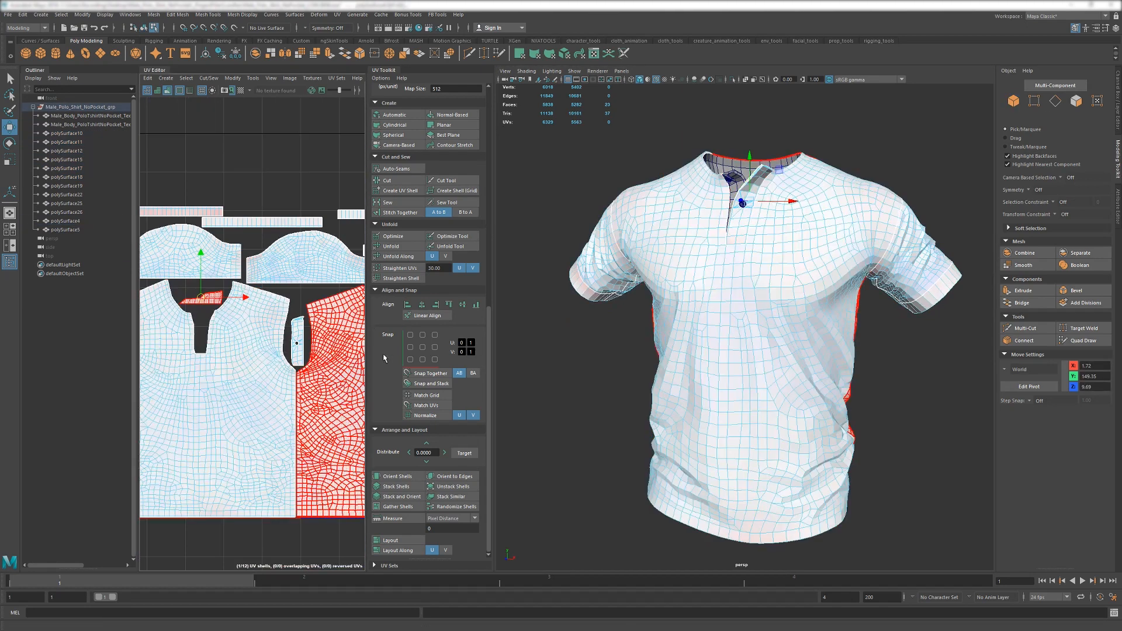
pyautogui.click(301, 345)
pyautogui.scroll(4, 302, 344)
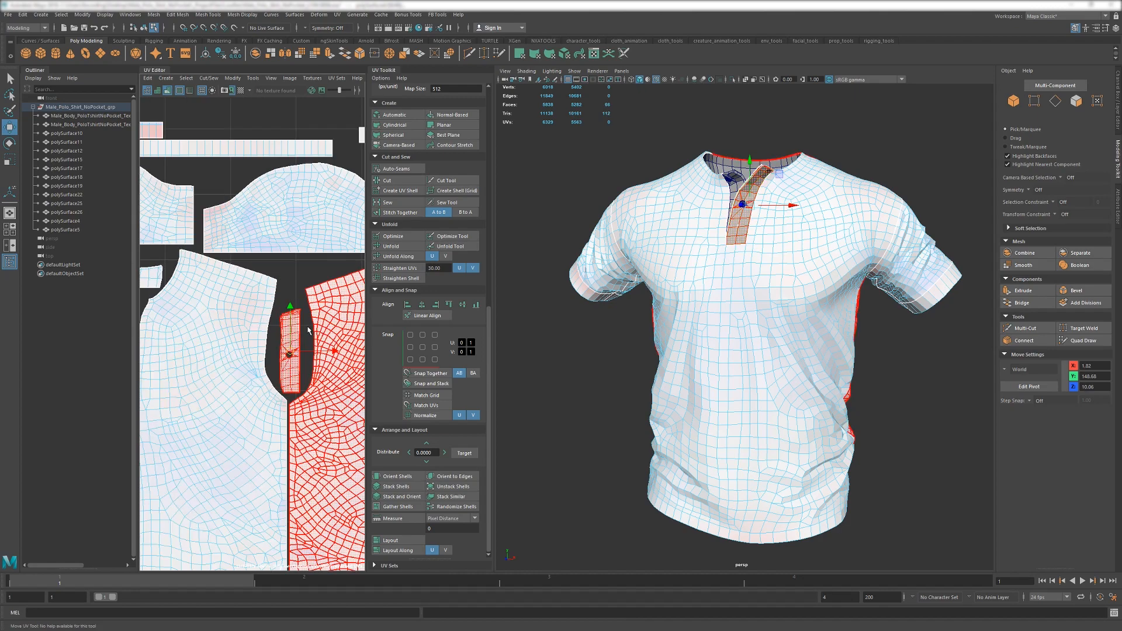
pyautogui.scroll(-4, 309, 336)
pyautogui.scroll(5, 240, 323)
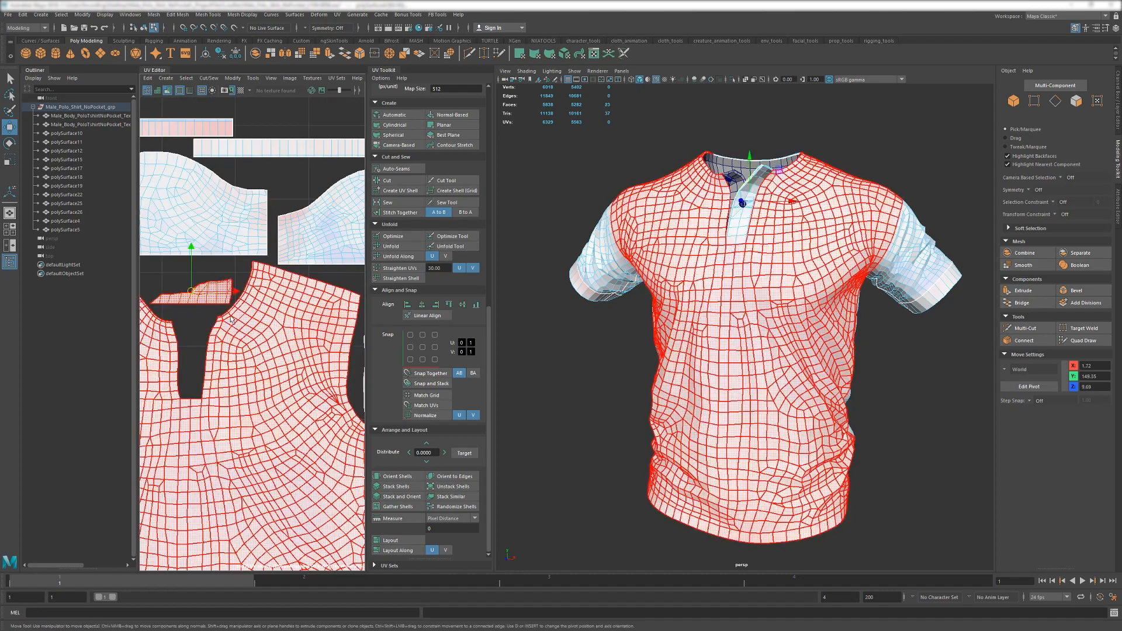
pyautogui.click(195, 291)
pyautogui.scroll(3, 420, 233)
pyautogui.scroll(3, 424, 236)
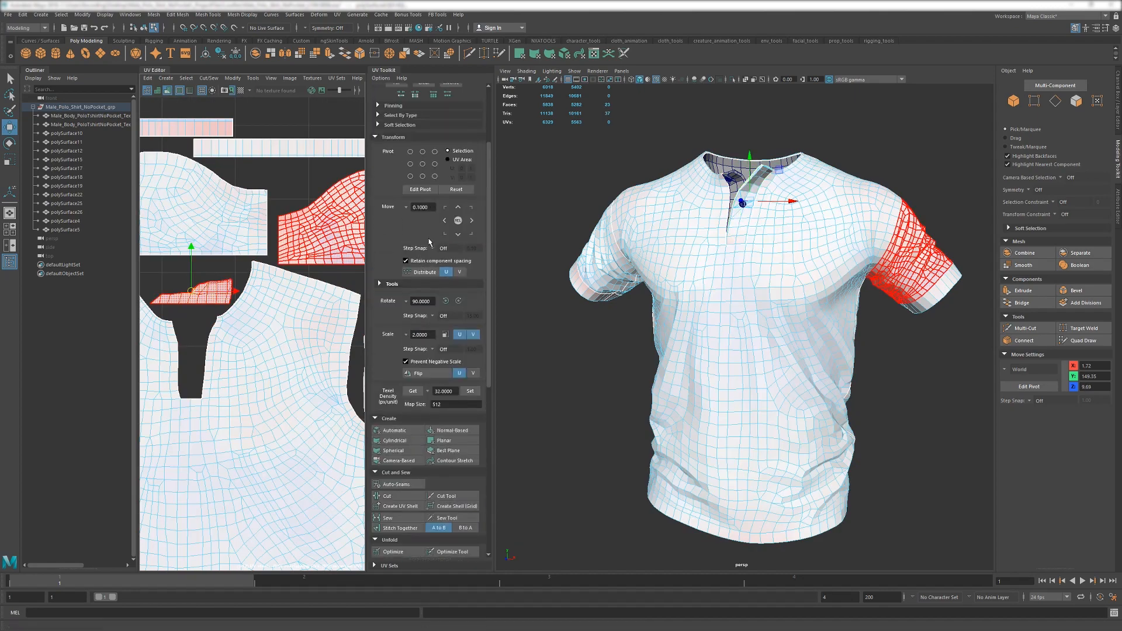
pyautogui.click(445, 301)
pyautogui.scroll(-5, 305, 361)
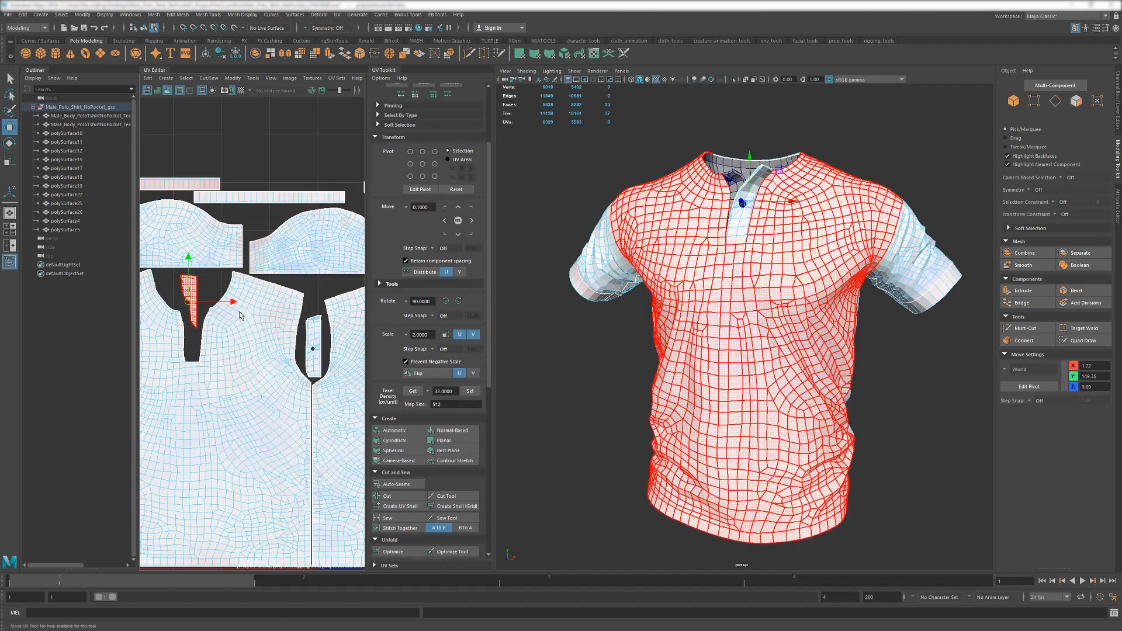
# Try rotating the back panel's UV shell sideways by about 87 degrees and undo the rotation.
pyautogui.press('e')
pyautogui.moveTo(304, 361); pyautogui.dragTo(342, 339)
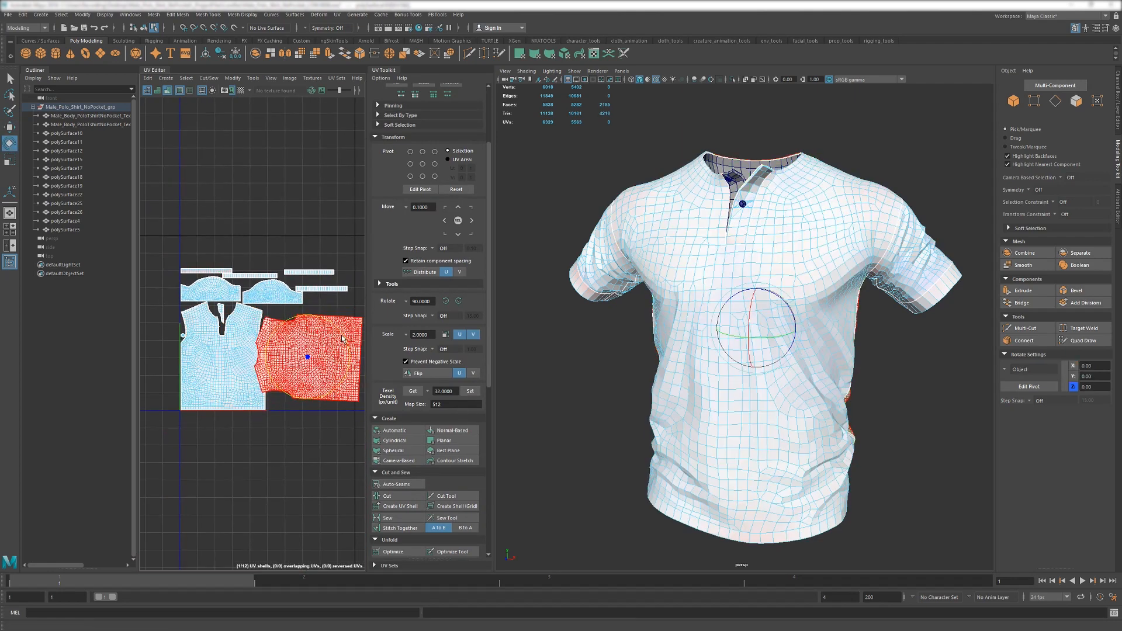
pyautogui.hotkey('ctrl', 'z')
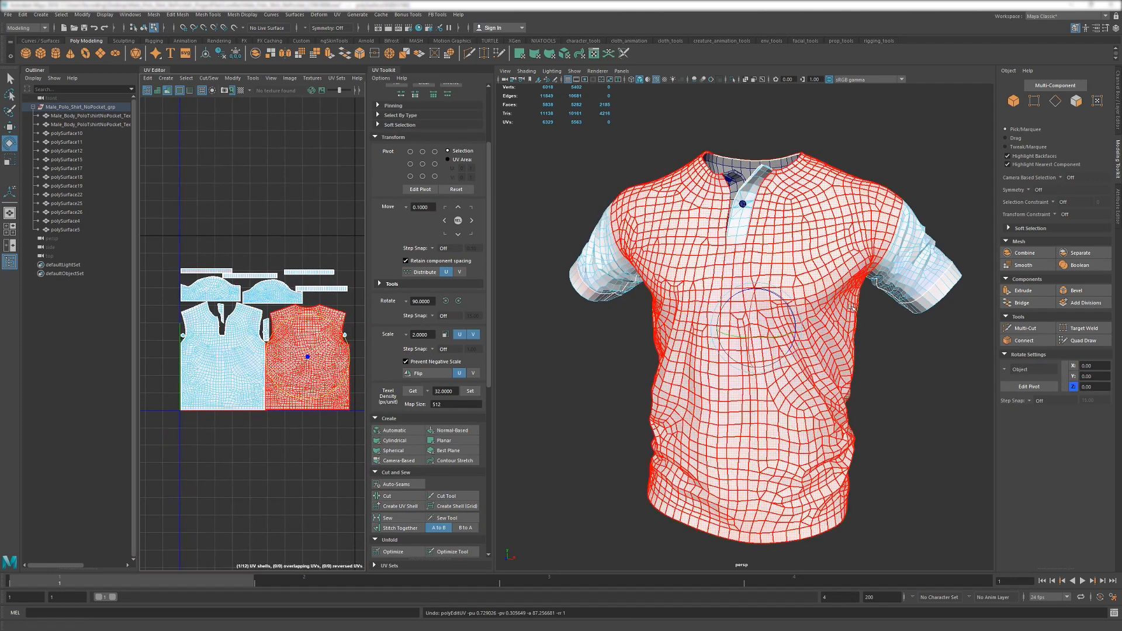
# Examine the shirt's side and compare the orientation of the panel and sleeve shells in the UV layout.
pyautogui.keyDown('alt'); pyautogui.moveTo(743, 424); pyautogui.dragTo(824, 421); pyautogui.keyUp('alt')
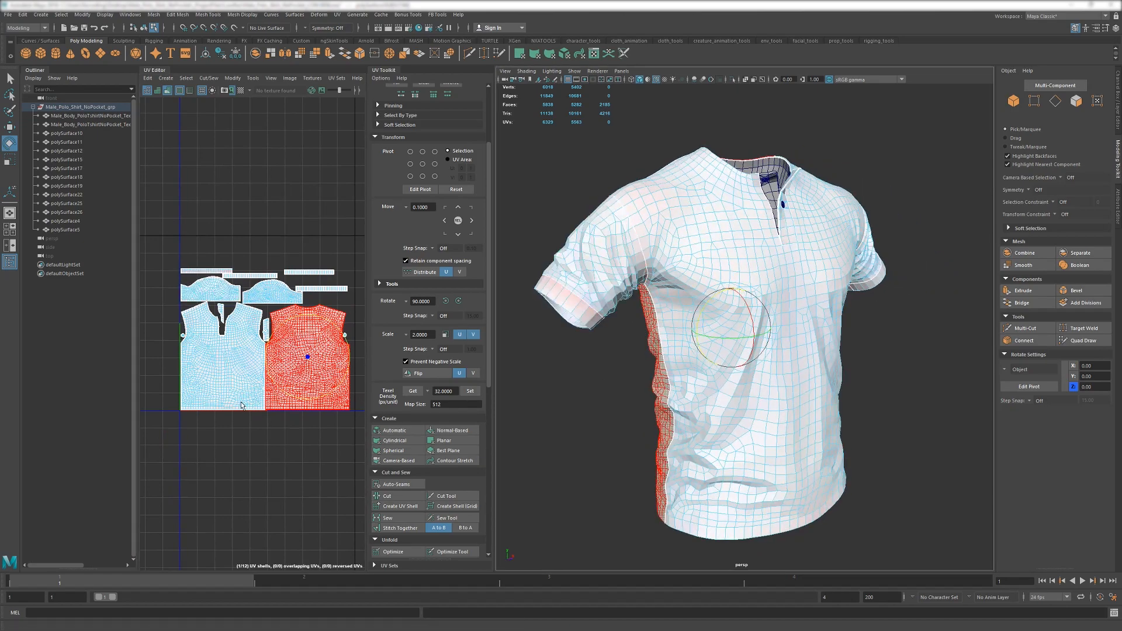
pyautogui.scroll(4, 251, 326)
pyautogui.scroll(-4, 251, 326)
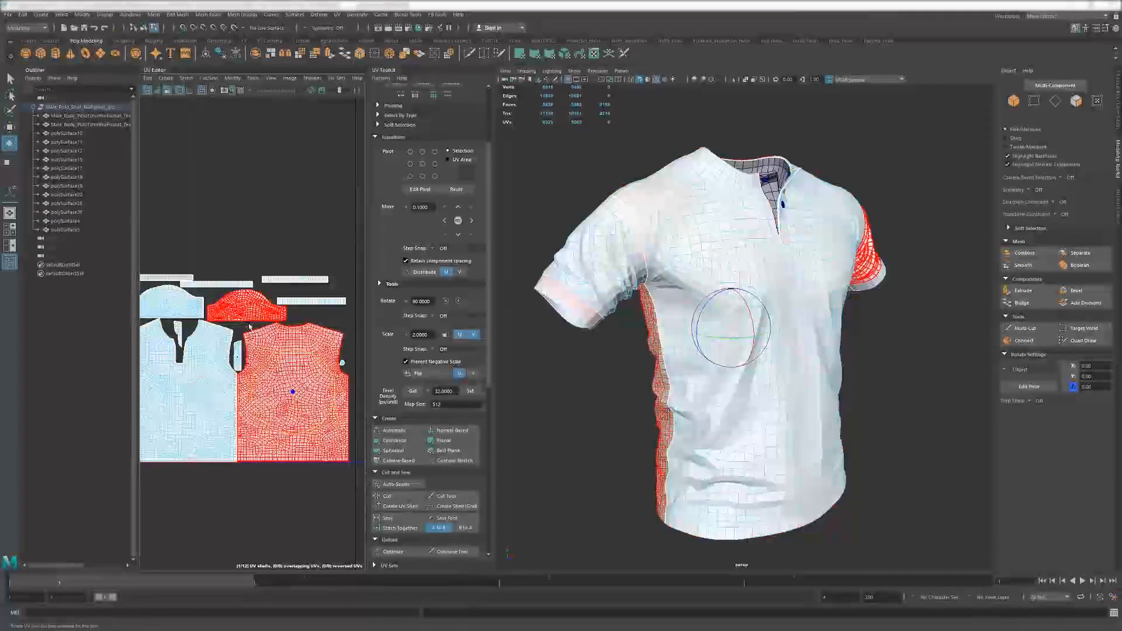
pyautogui.click(245, 351)
pyautogui.keyDown('alt'); pyautogui.moveTo(245, 350); pyautogui.dragTo(300, 362, button='middle'); pyautogui.keyUp('alt')
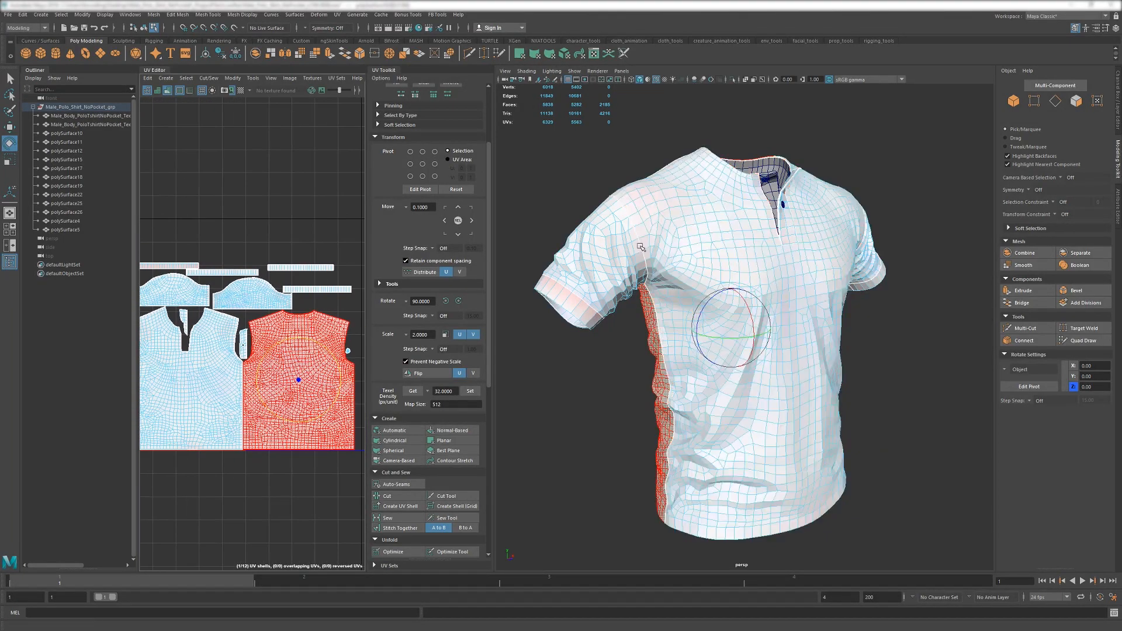
# Rotate the small horizontal UV shell of the inner placket piece polySurface5 90 degrees clockwise.
pyautogui.click(689, 219)
pyautogui.press('F8')
pyautogui.click(781, 205)
pyautogui.keyDown('alt'); pyautogui.moveTo(783, 204); pyautogui.dragTo(762, 210); pyautogui.keyUp('alt')
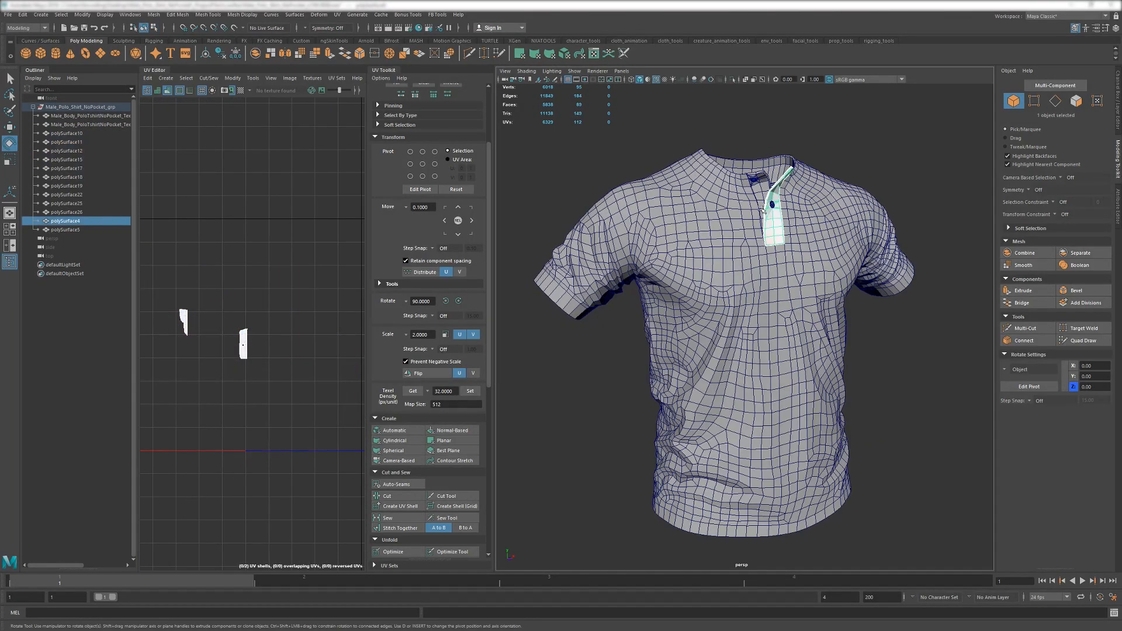
pyautogui.click(754, 182)
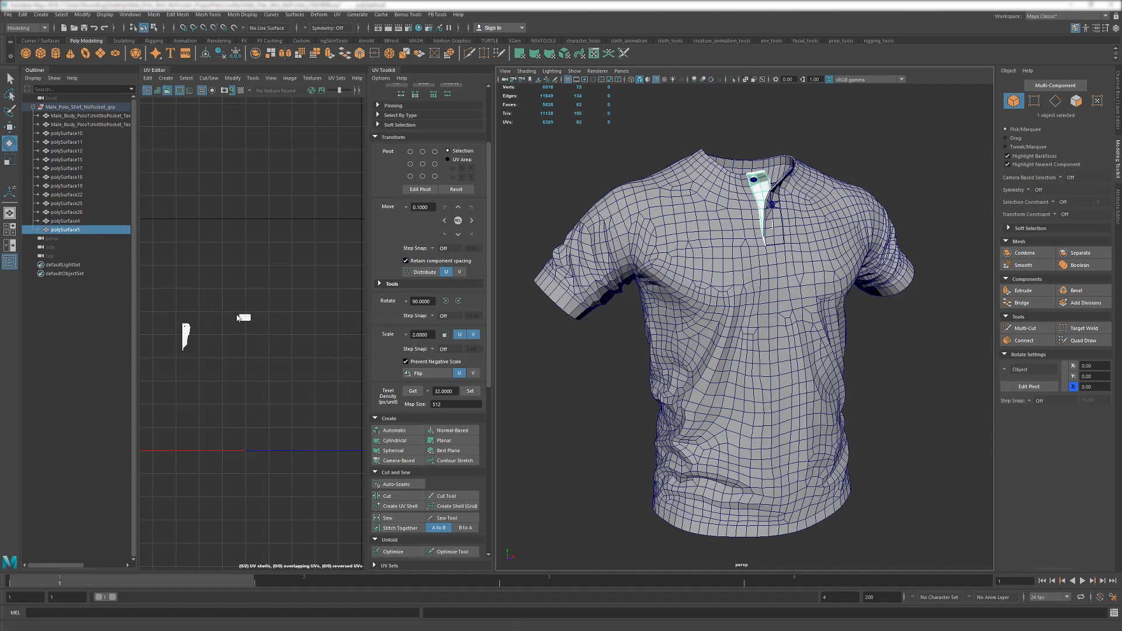
pyautogui.moveTo(237, 317); pyautogui.dragTo(228, 315, button='right')
pyautogui.moveTo(228, 307); pyautogui.dragTo(250, 339)
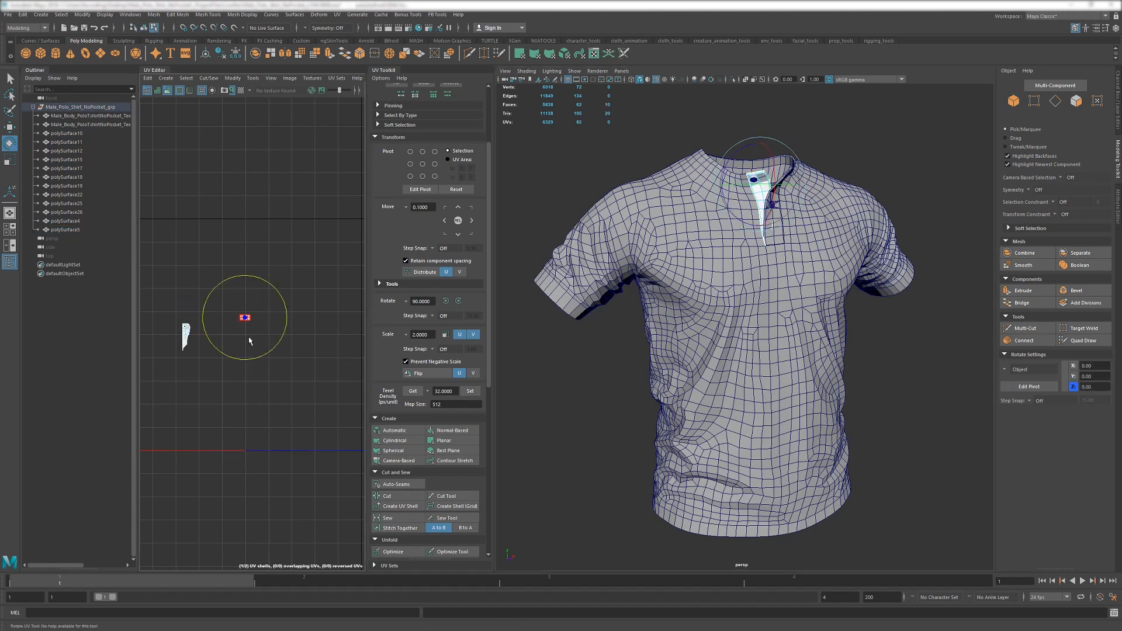
pyautogui.click(460, 302)
pyautogui.press('F8')
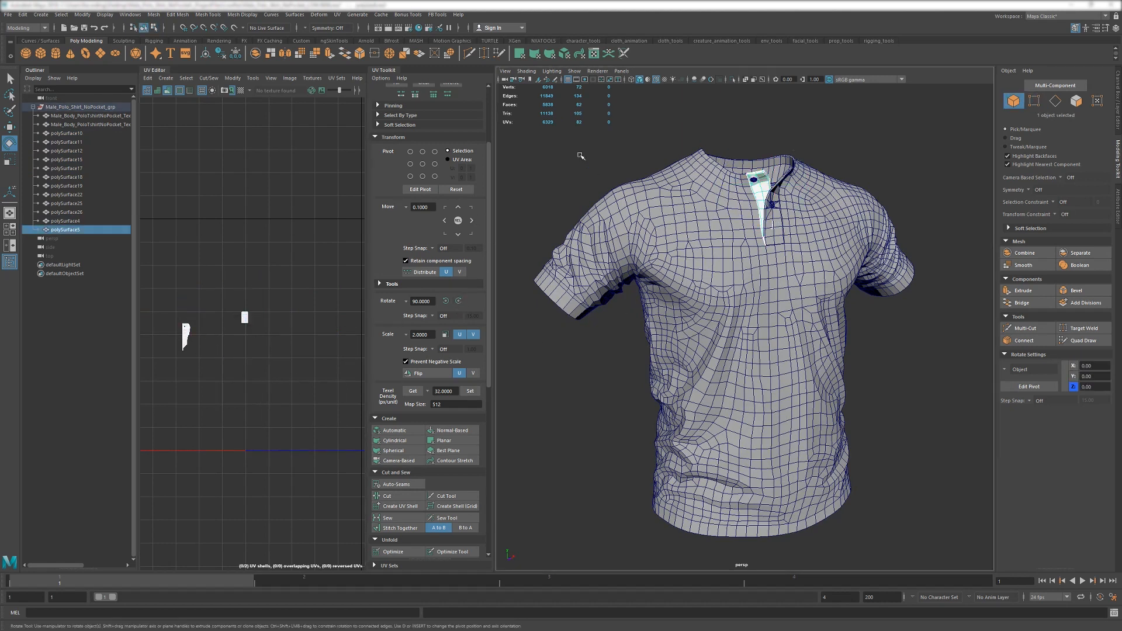
# Select every UV shell of all the polo shirt pieces.
pyautogui.moveTo(545, 132); pyautogui.dragTo(1051, 553)
pyautogui.moveTo(249, 218); pyautogui.dragTo(209, 205, button='right')
pyautogui.scroll(-3, 209, 212)
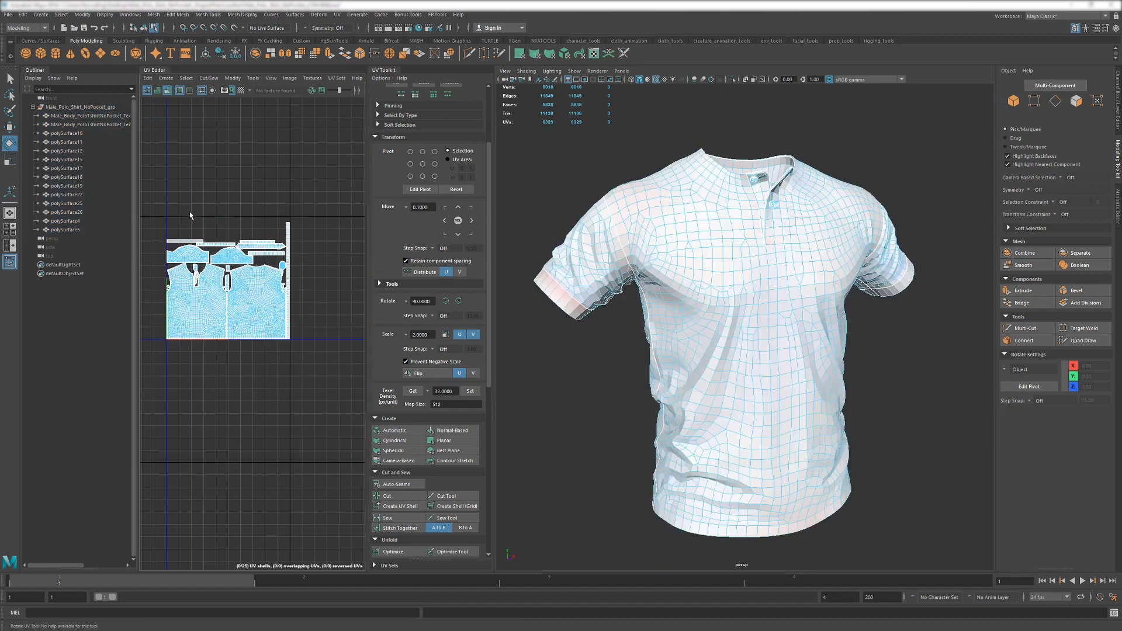
pyautogui.moveTo(637, 229); pyautogui.dragTo(672, 198, button='right')
pyautogui.scroll(-4, 584, 193)
pyautogui.moveTo(543, 167); pyautogui.dragTo(835, 419)
pyautogui.moveTo(216, 197); pyautogui.dragTo(190, 185, button='right')
pyautogui.moveTo(143, 186); pyautogui.dragTo(315, 358)
pyautogui.scroll(3, 290, 328)
pyautogui.keyDown('alt'); pyautogui.moveTo(292, 332); pyautogui.dragTo(364, 386, button='middle'); pyautogui.keyUp('alt')
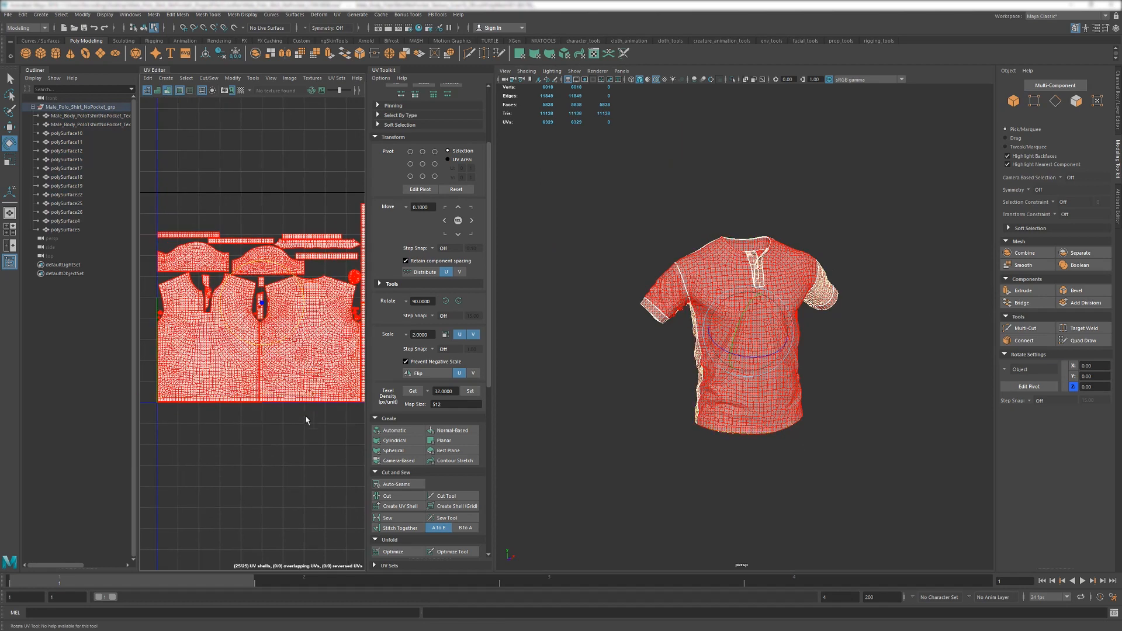
# Pack all the selected shells together with Layout UVs, using the current options with shell rotation off.
pyautogui.scroll(-3, 410, 514)
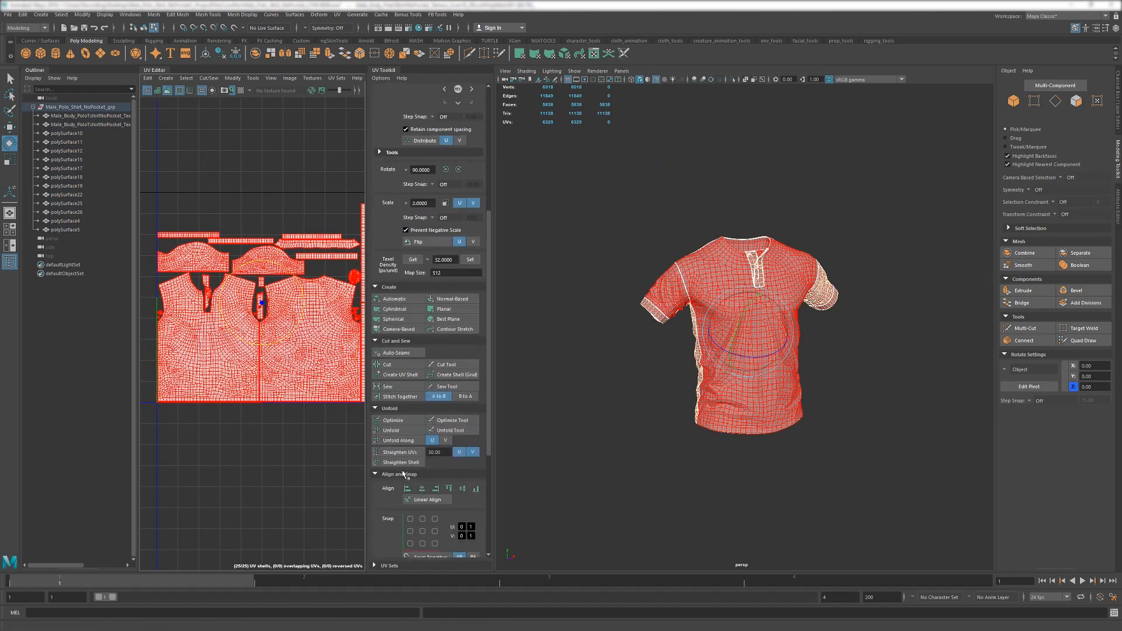
pyautogui.scroll(-4, 403, 474)
pyautogui.keyDown('shift'); pyautogui.click(390, 540); pyautogui.keyUp('shift')
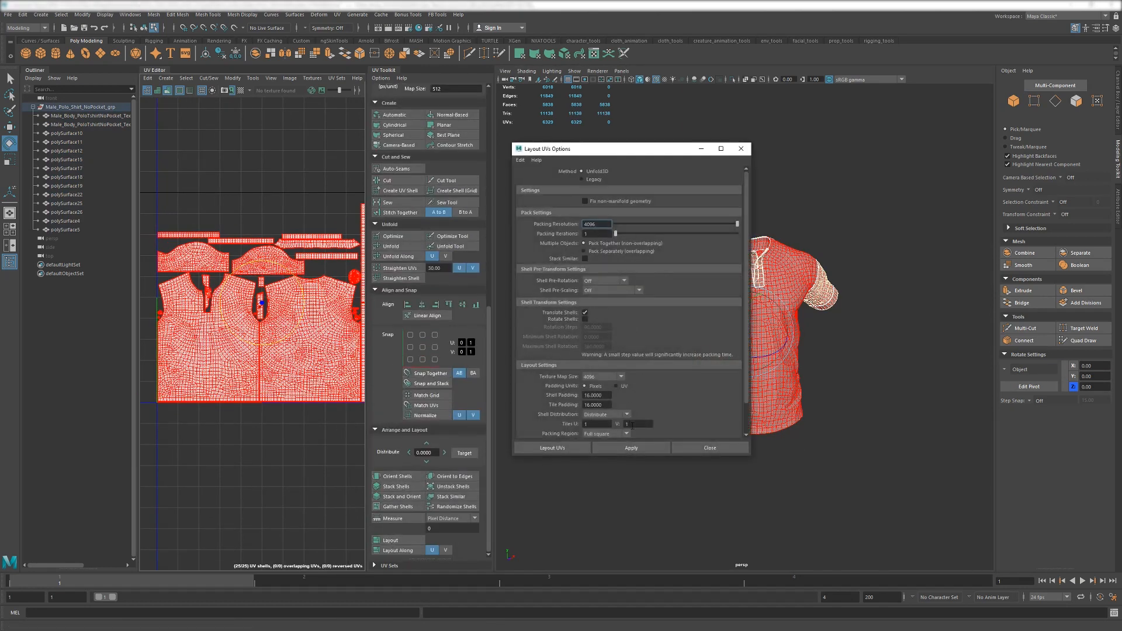
pyautogui.click(635, 449)
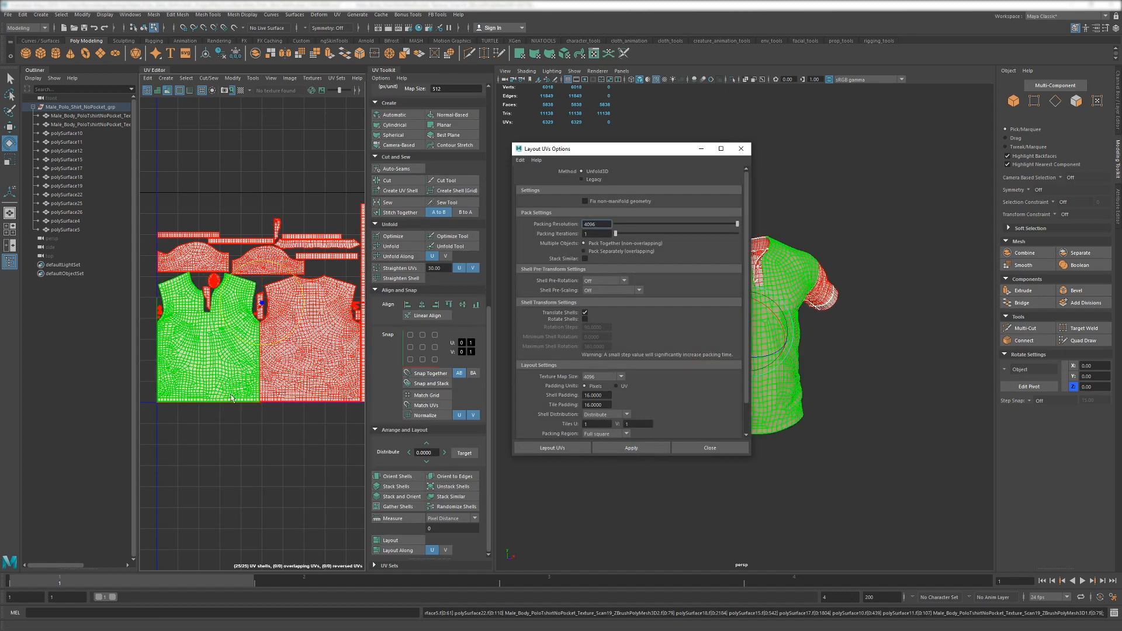
# Examine the placket pieces and their buttons up close and compare them with their shells in the packed layout.
pyautogui.click(220, 155)
pyautogui.scroll(4, 250, 314)
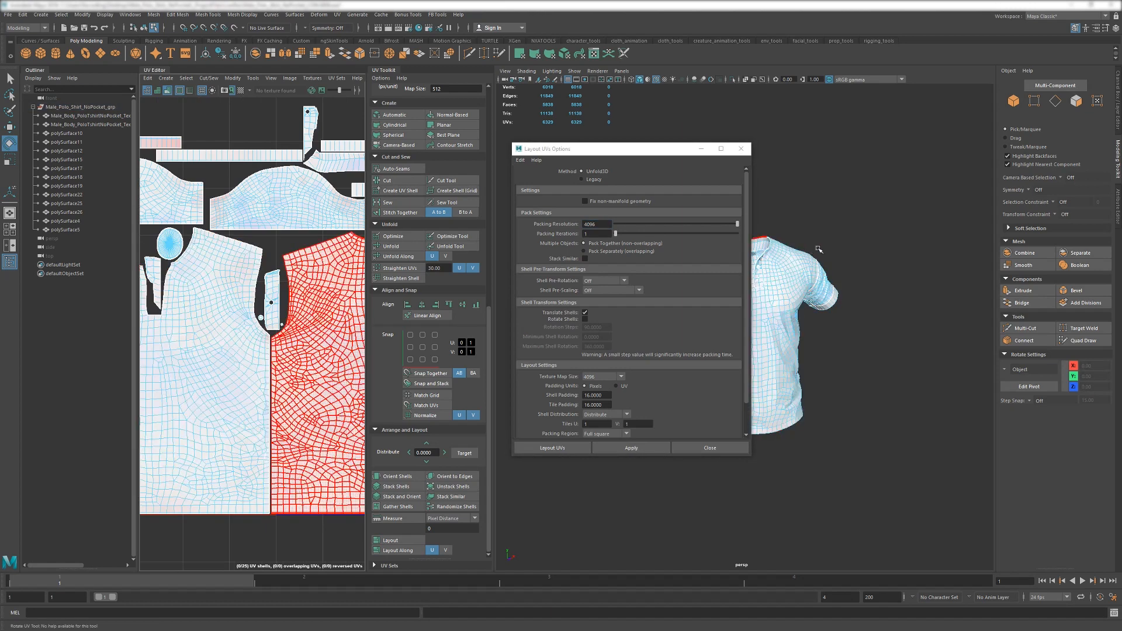
pyautogui.keyDown('alt'); pyautogui.moveTo(790, 158); pyautogui.dragTo(839, 245); pyautogui.keyUp('alt')
pyautogui.keyDown('alt'); pyautogui.moveTo(804, 235); pyautogui.dragTo(911, 417, button='right'); pyautogui.keyUp('alt')
pyautogui.keyDown('alt'); pyautogui.moveTo(910, 417); pyautogui.dragTo(882, 327, button='middle'); pyautogui.keyUp('alt')
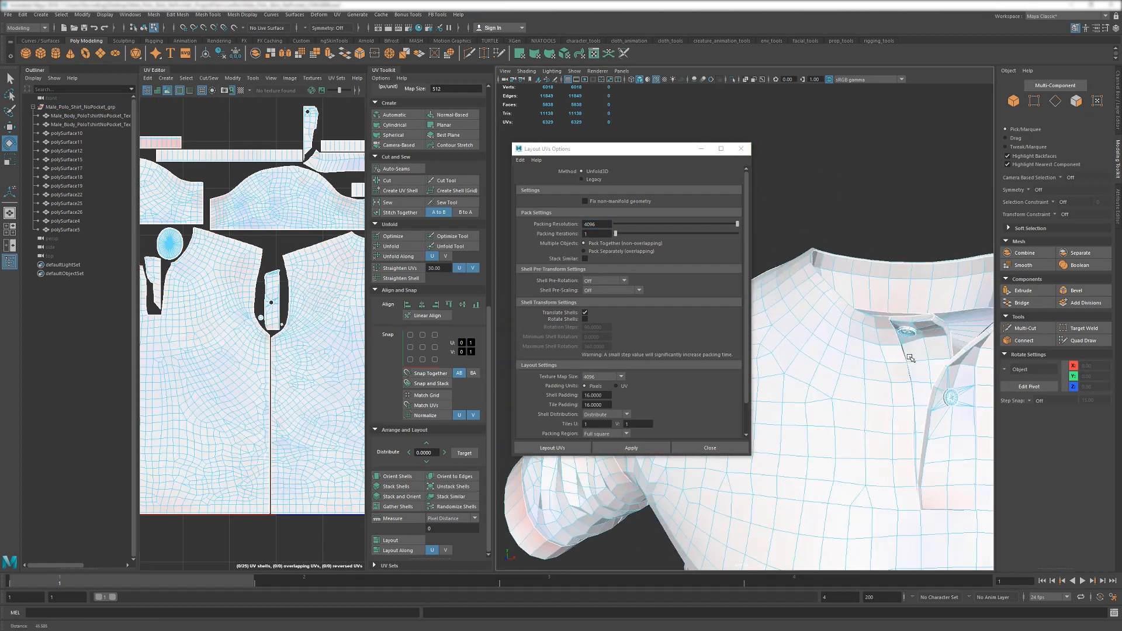
pyautogui.keyDown('alt'); pyautogui.moveTo(882, 328); pyautogui.dragTo(858, 292); pyautogui.keyUp('alt')
pyautogui.keyDown('alt'); pyautogui.moveTo(857, 293); pyautogui.dragTo(933, 298, button='right'); pyautogui.keyUp('alt')
pyautogui.keyDown('alt'); pyautogui.moveTo(933, 297); pyautogui.dragTo(896, 310, button='middle'); pyautogui.keyUp('alt')
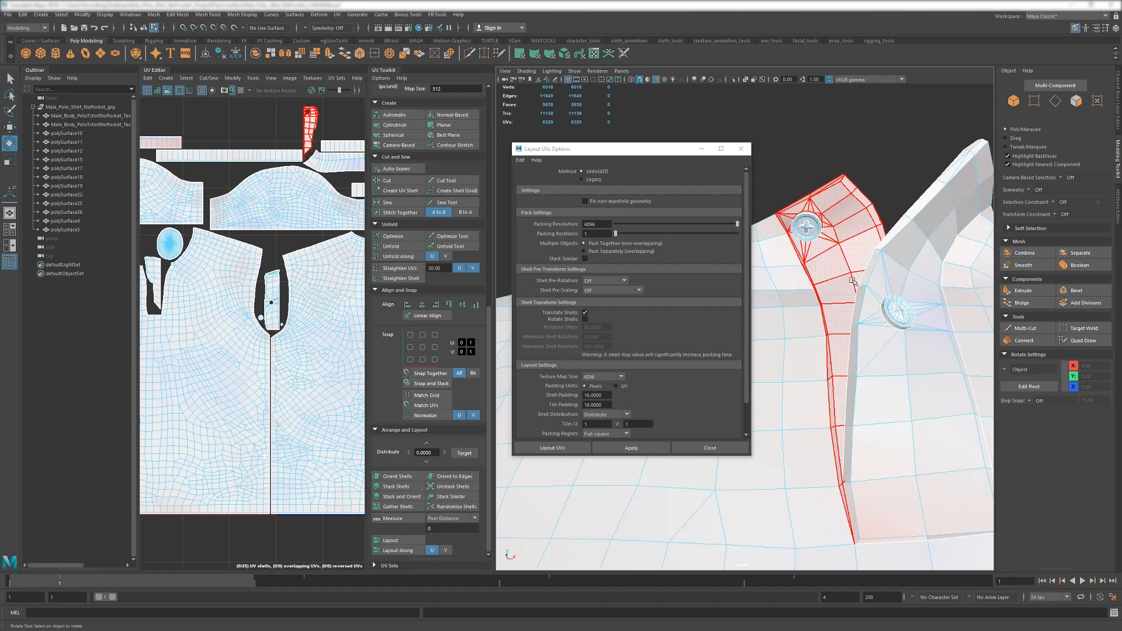
pyautogui.keyDown('alt'); pyautogui.moveTo(820, 239); pyautogui.dragTo(840, 263); pyautogui.keyUp('alt')
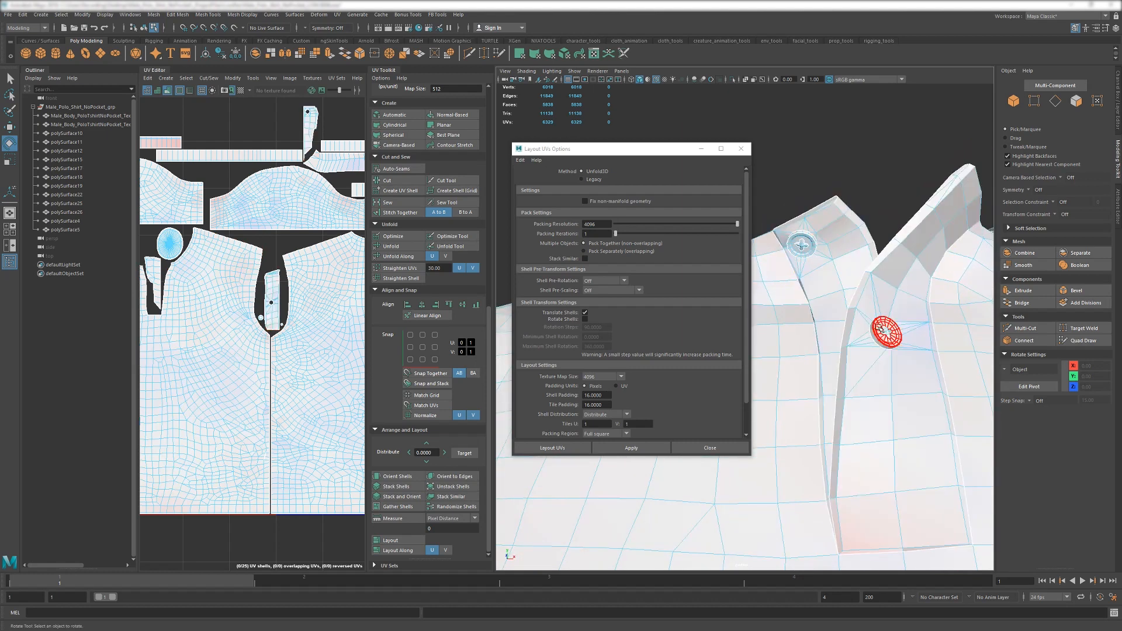
# Select the UV shells of the two placket buttons and enlarge them by a factor of 2 in both directions.
pyautogui.press('F8')
pyautogui.click(807, 249)
pyautogui.keyDown('shift'); pyautogui.click(801, 245); pyautogui.keyUp('shift')
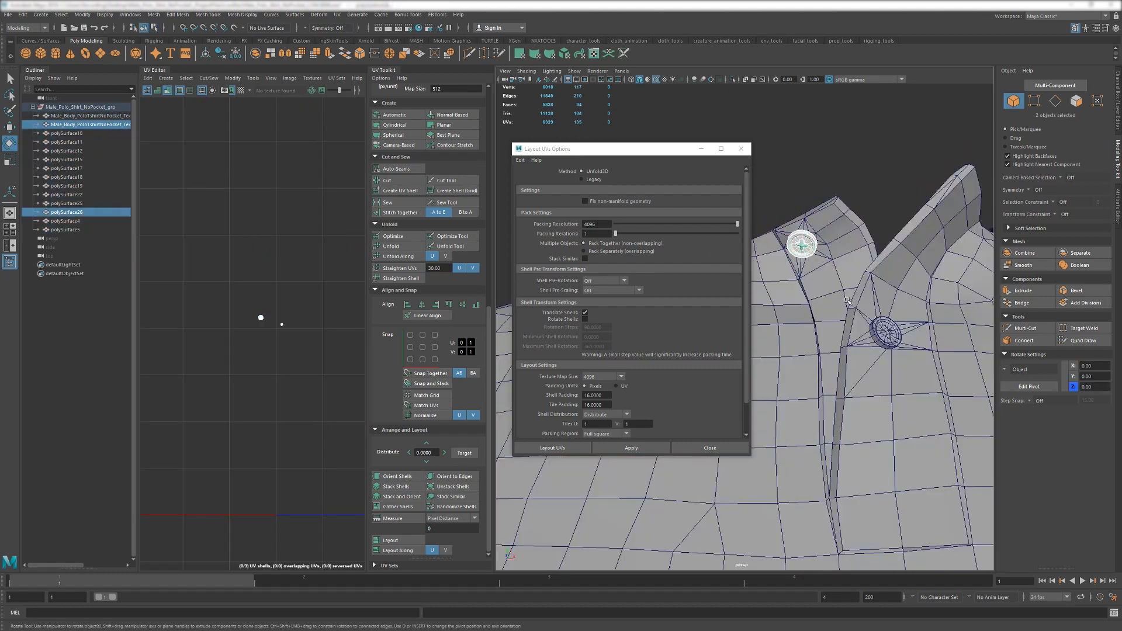
pyautogui.keyDown('shift'); pyautogui.click(885, 336); pyautogui.keyUp('shift')
pyautogui.moveTo(265, 259); pyautogui.dragTo(237, 247, button='right')
pyautogui.keyDown('alt'); pyautogui.moveTo(249, 255); pyautogui.dragTo(175, 245, button='right'); pyautogui.keyUp('alt')
pyautogui.moveTo(166, 236); pyautogui.dragTo(326, 316)
pyautogui.scroll(10, 426, 321)
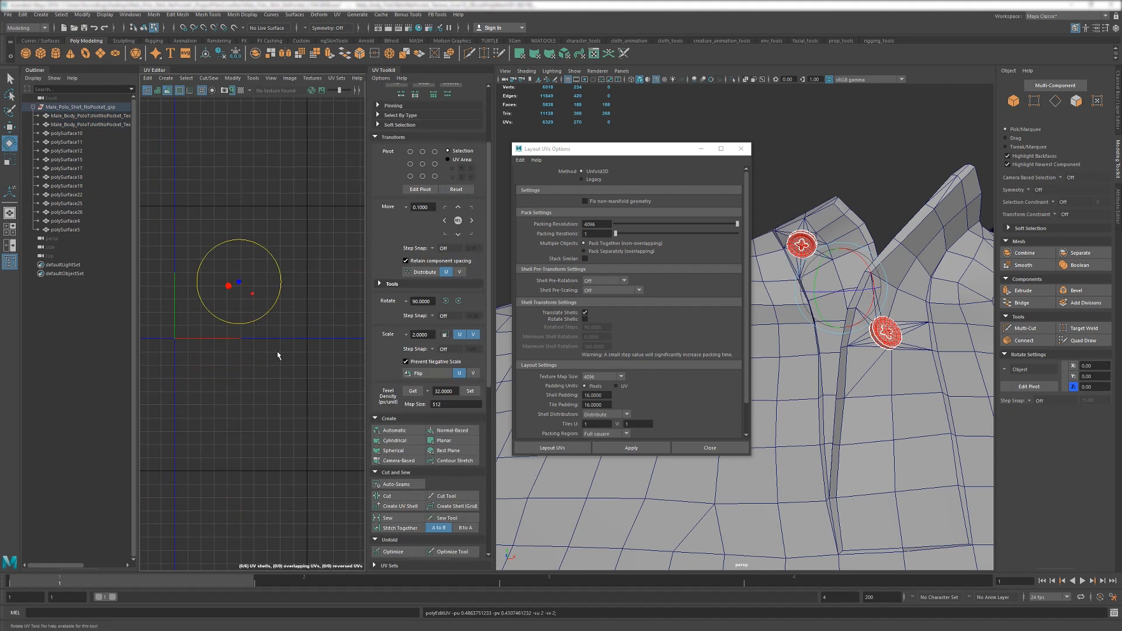
pyautogui.keyDown('alt'); pyautogui.moveTo(284, 298); pyautogui.dragTo(260, 314, button='right'); pyautogui.keyUp('alt')
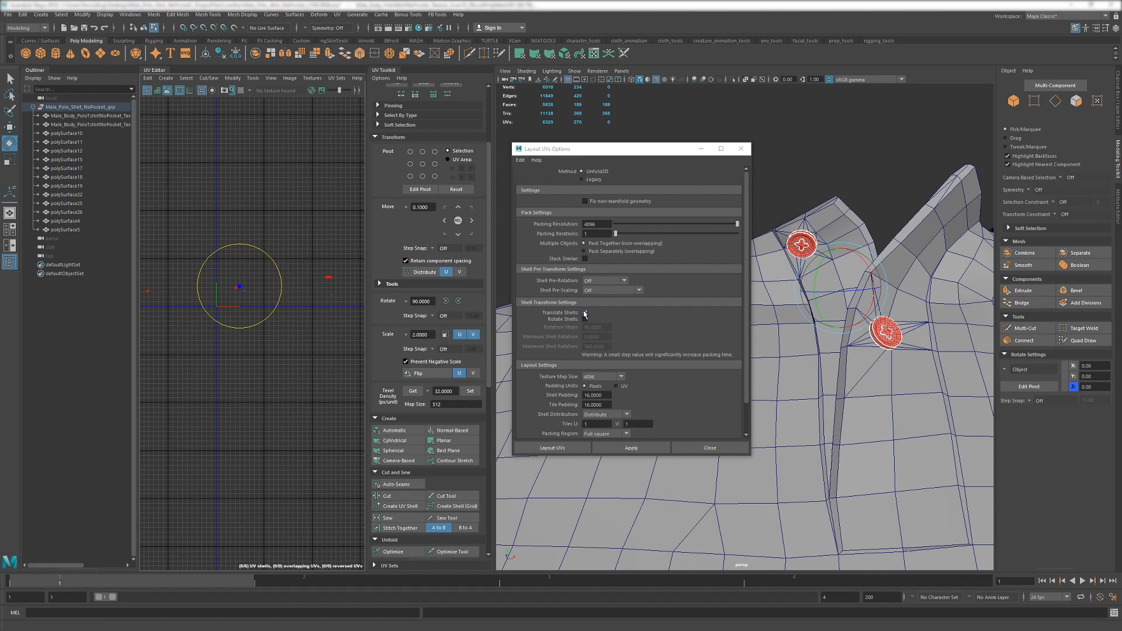
# Select all the shirt's UV shells, including the enlarged button shells, and repack them with Layout UVs.
pyautogui.scroll(-5, 797, 266)
pyautogui.press('F8')
pyautogui.scroll(-7, 792, 275)
pyautogui.keyDown('alt'); pyautogui.moveTo(792, 275); pyautogui.dragTo(900, 284, button='middle'); pyautogui.keyUp('alt')
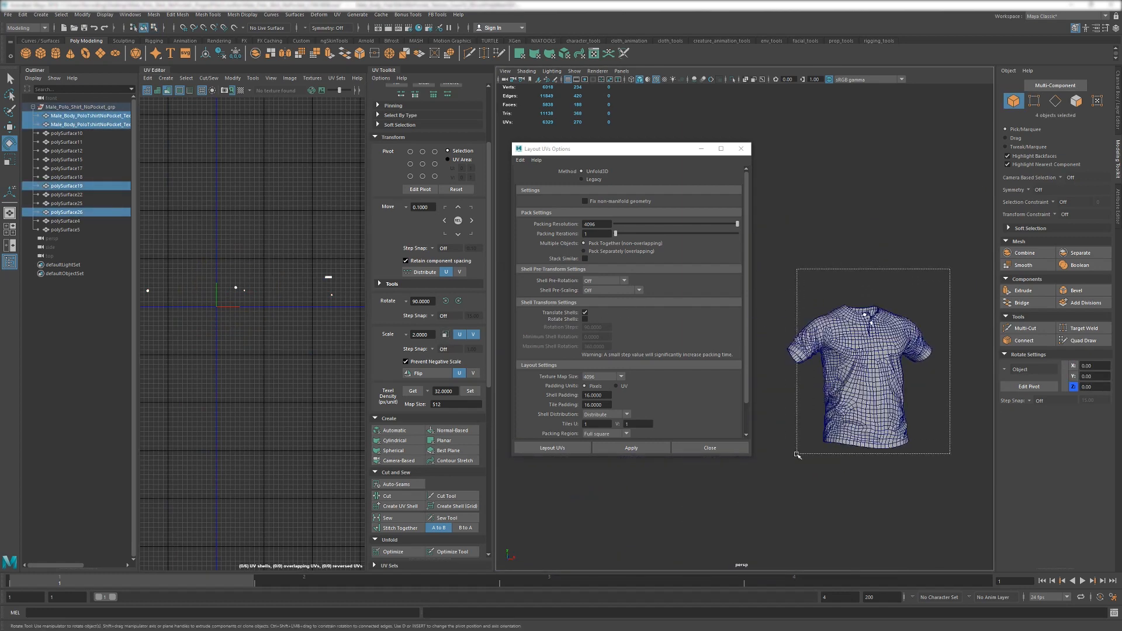
pyautogui.moveTo(797, 454); pyautogui.dragTo(795, 455)
pyautogui.moveTo(193, 186); pyautogui.dragTo(173, 175, button='right')
pyautogui.scroll(-6, 176, 188)
pyautogui.keyDown('alt'); pyautogui.moveTo(176, 189); pyautogui.dragTo(218, 210, button='middle'); pyautogui.keyUp('alt')
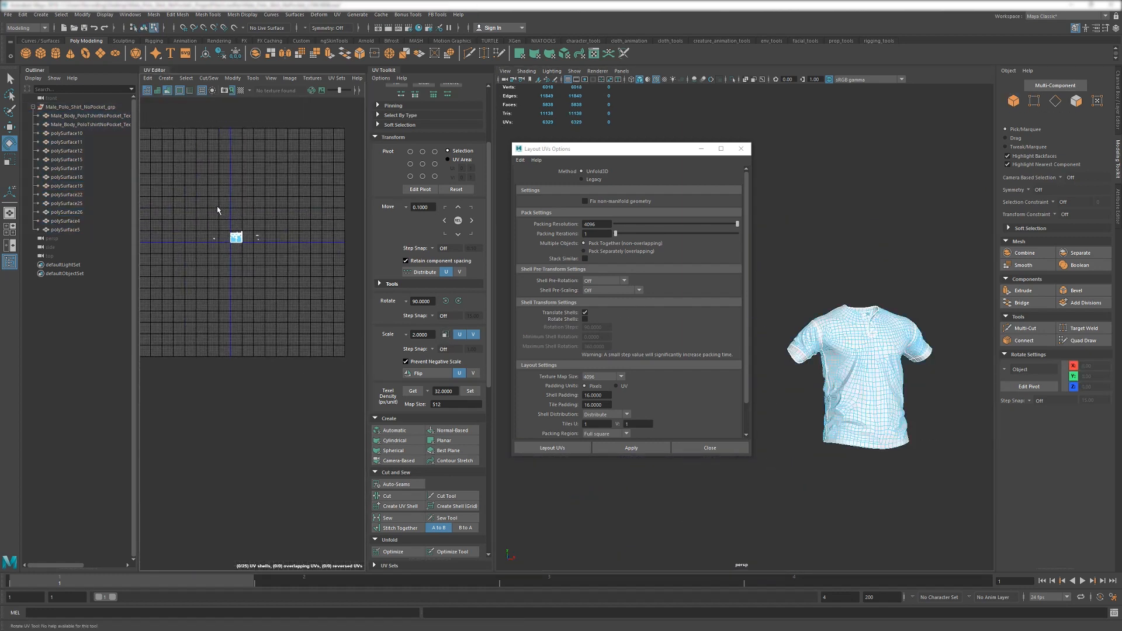
pyautogui.moveTo(194, 185); pyautogui.dragTo(287, 267)
pyautogui.scroll(5, 288, 266)
pyautogui.click(646, 449)
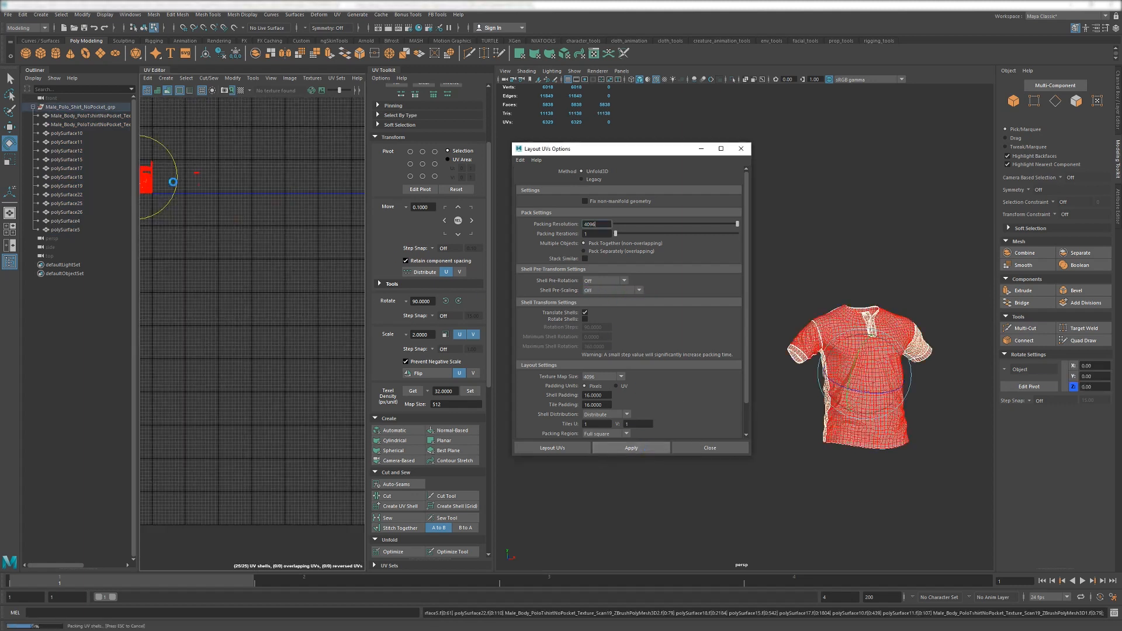
pyautogui.keyDown('alt'); pyautogui.moveTo(175, 186); pyautogui.dragTo(296, 258, button='middle'); pyautogui.keyUp('alt')
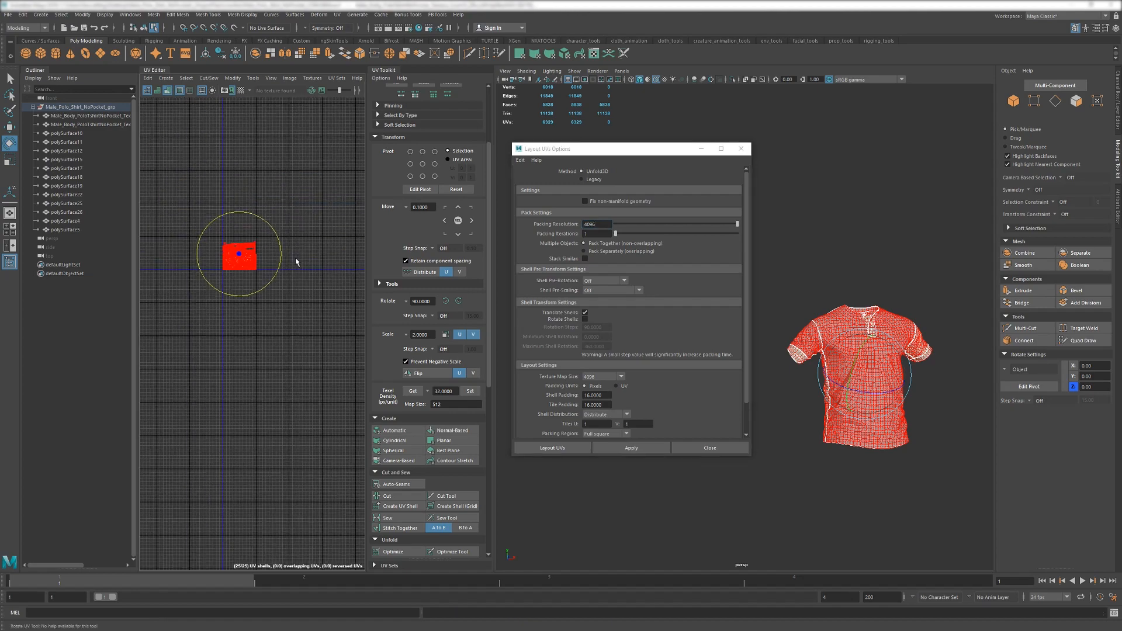
# Examine the repacked layout and match the sleeve, button and back panel shells to their places on the shirt.
pyautogui.scroll(8, 295, 254)
pyautogui.scroll(-2, 242, 169)
pyautogui.click(241, 167)
pyautogui.keyDown('alt'); pyautogui.moveTo(175, 228); pyautogui.dragTo(201, 230, button='middle'); pyautogui.keyUp('alt')
pyautogui.scroll(-2, 208, 237)
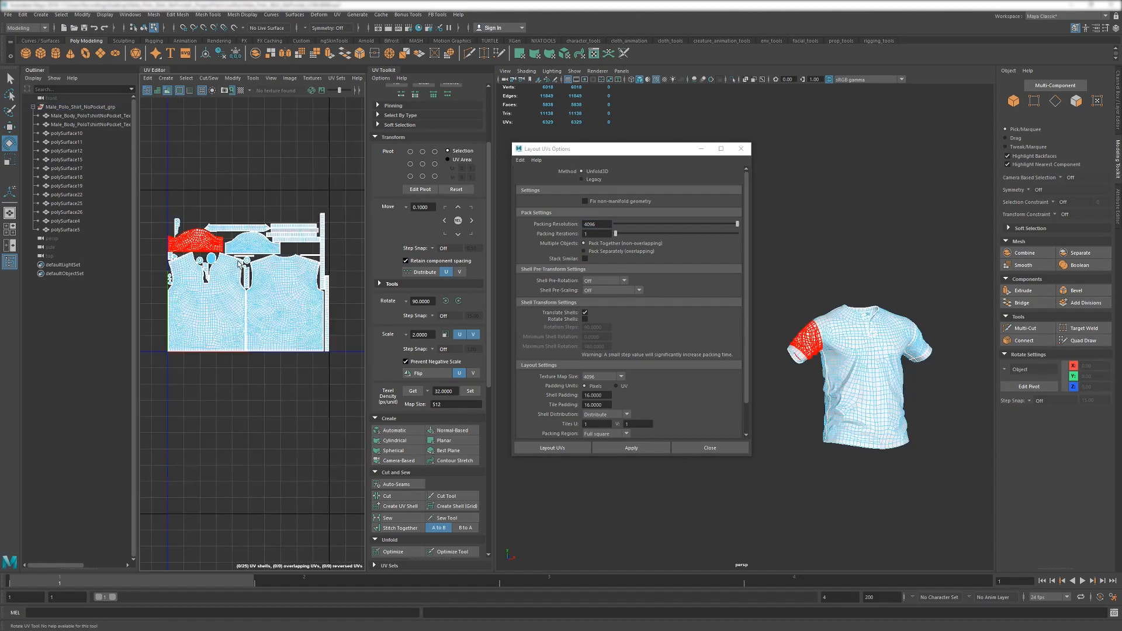
pyautogui.scroll(2, 187, 228)
pyautogui.scroll(5, 252, 274)
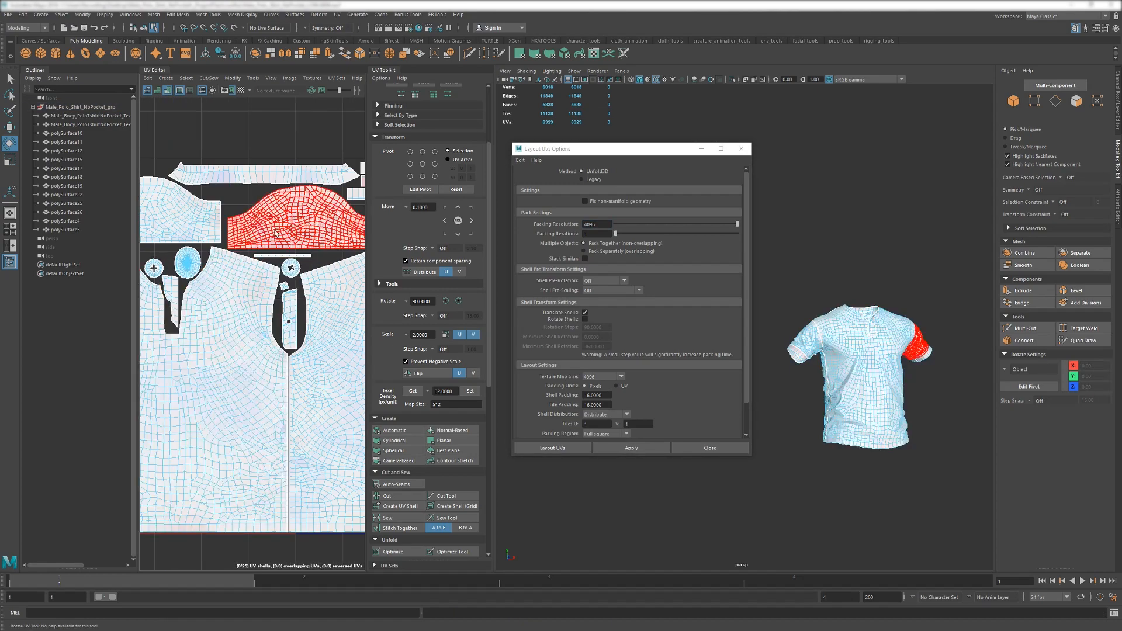
pyautogui.scroll(-5, 275, 237)
pyautogui.scroll(6, 257, 252)
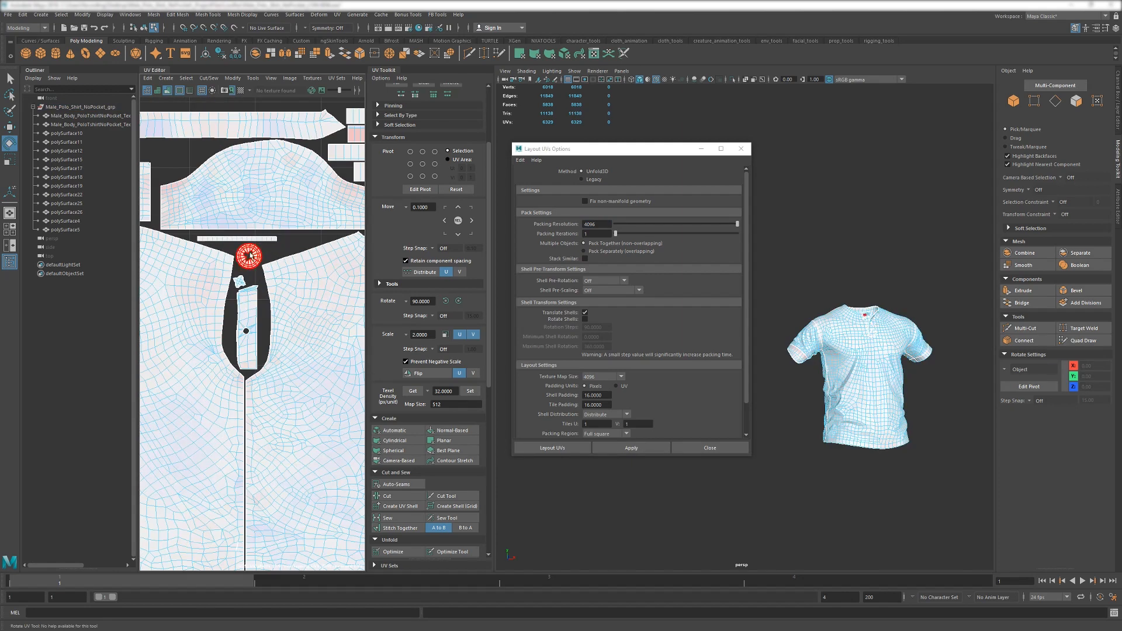
pyautogui.scroll(-4, 246, 260)
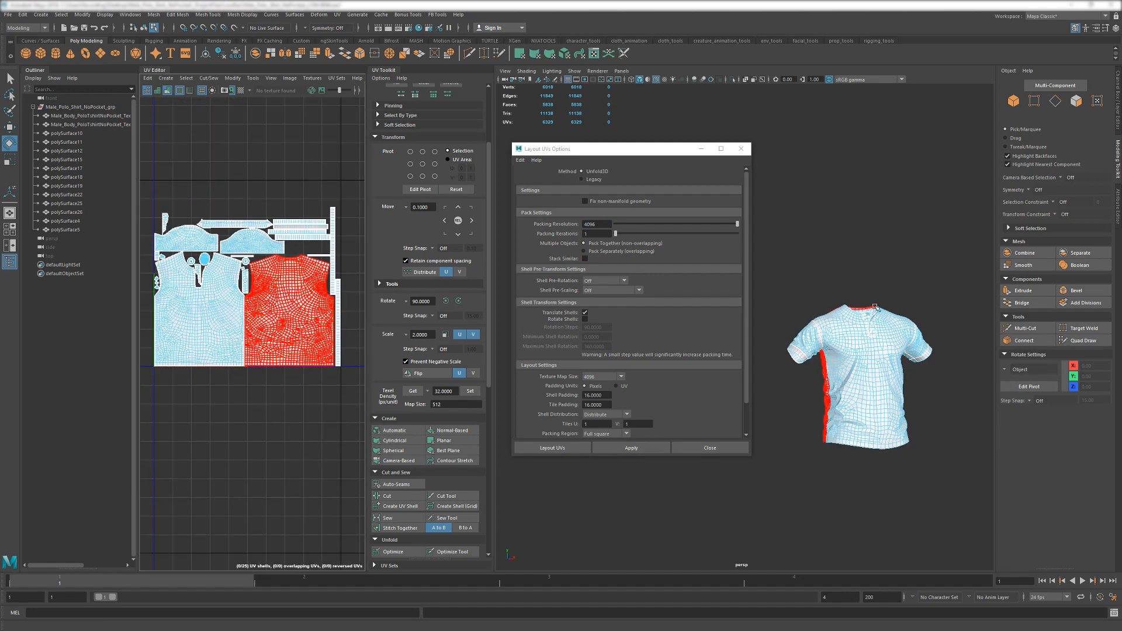
# Leave UV shell selection, close the Layout UVs options and frame the whole shirt with nothing selected.
pyautogui.press('F8')
pyautogui.click(741, 148)
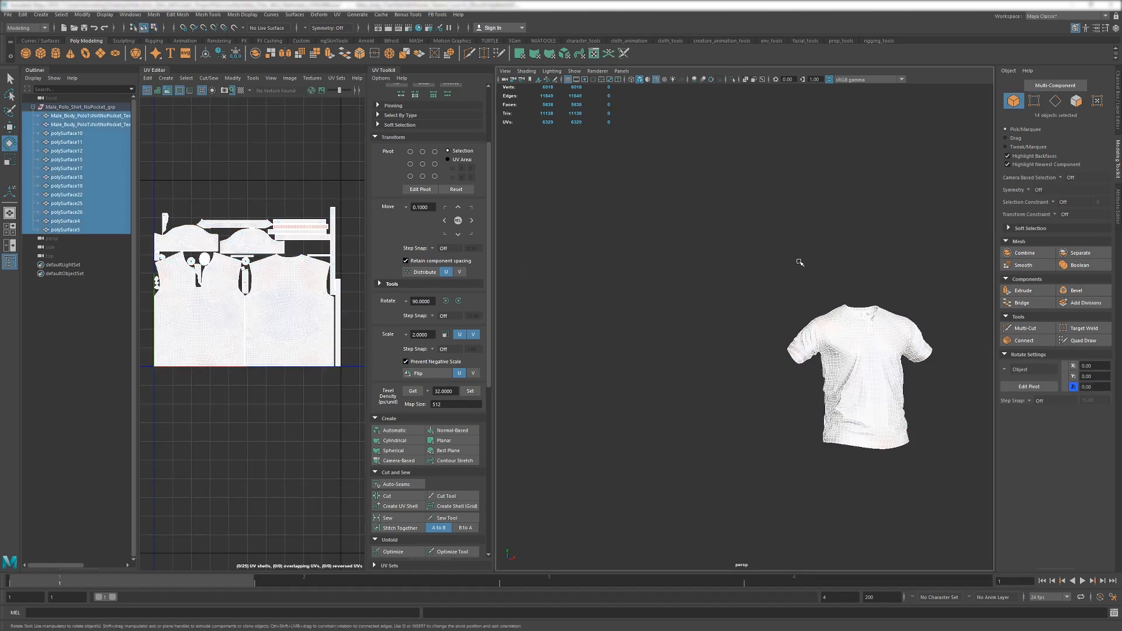
pyautogui.press('f')
pyautogui.scroll(1, 807, 331)
pyautogui.keyDown('alt'); pyautogui.moveTo(798, 329); pyautogui.dragTo(818, 337, button='middle'); pyautogui.keyUp('alt')
pyautogui.click(898, 346)
pyautogui.keyDown('alt'); pyautogui.moveTo(754, 320); pyautogui.dragTo(791, 321, button='middle'); pyautogui.keyUp('alt')
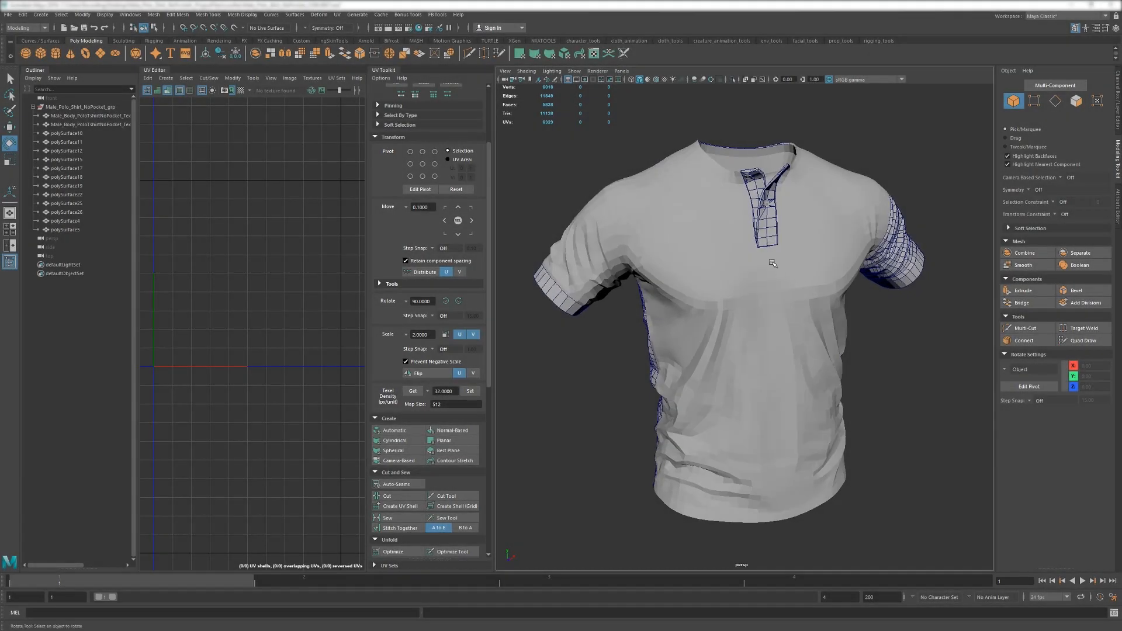
pyautogui.keyDown('alt'); pyautogui.moveTo(772, 264); pyautogui.dragTo(608, 338); pyautogui.keyUp('alt')
# Select all the shirt pieces and turn on the coloured display of their hard edges.
pyautogui.moveTo(917, 159); pyautogui.dragTo(575, 452)
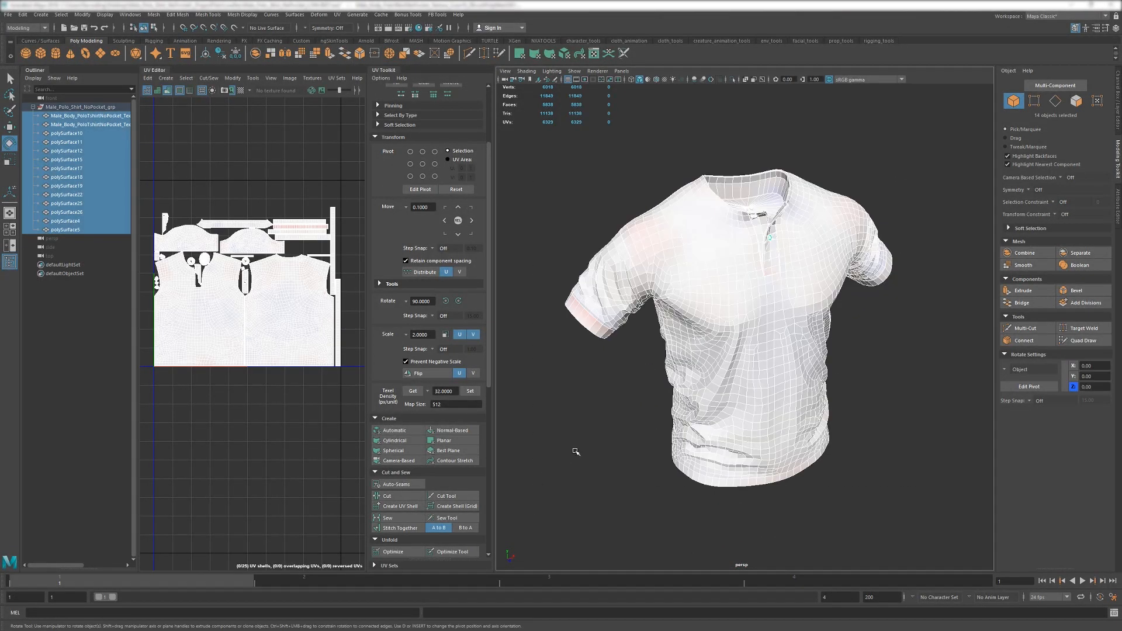
pyautogui.keyDown('alt'); pyautogui.moveTo(605, 305); pyautogui.dragTo(591, 321, button='middle'); pyautogui.keyUp('alt')
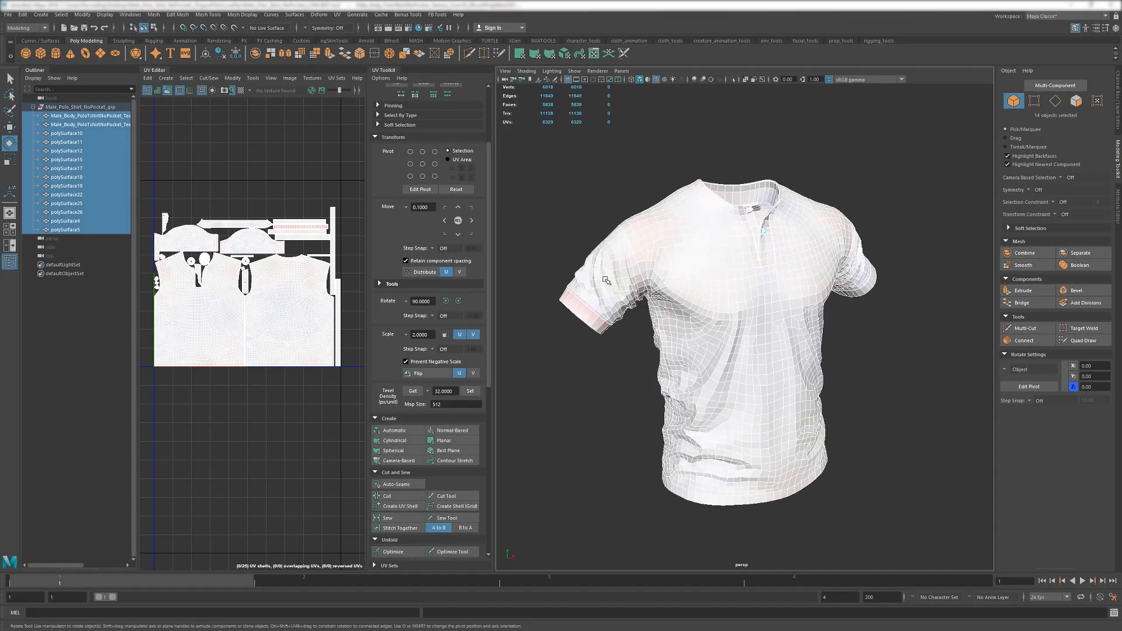
pyautogui.keyDown('alt'); pyautogui.moveTo(591, 322); pyautogui.dragTo(615, 328, button='right'); pyautogui.keyUp('alt')
pyautogui.keyDown('alt'); pyautogui.moveTo(615, 328); pyautogui.dragTo(634, 311, button='middle'); pyautogui.keyUp('alt')
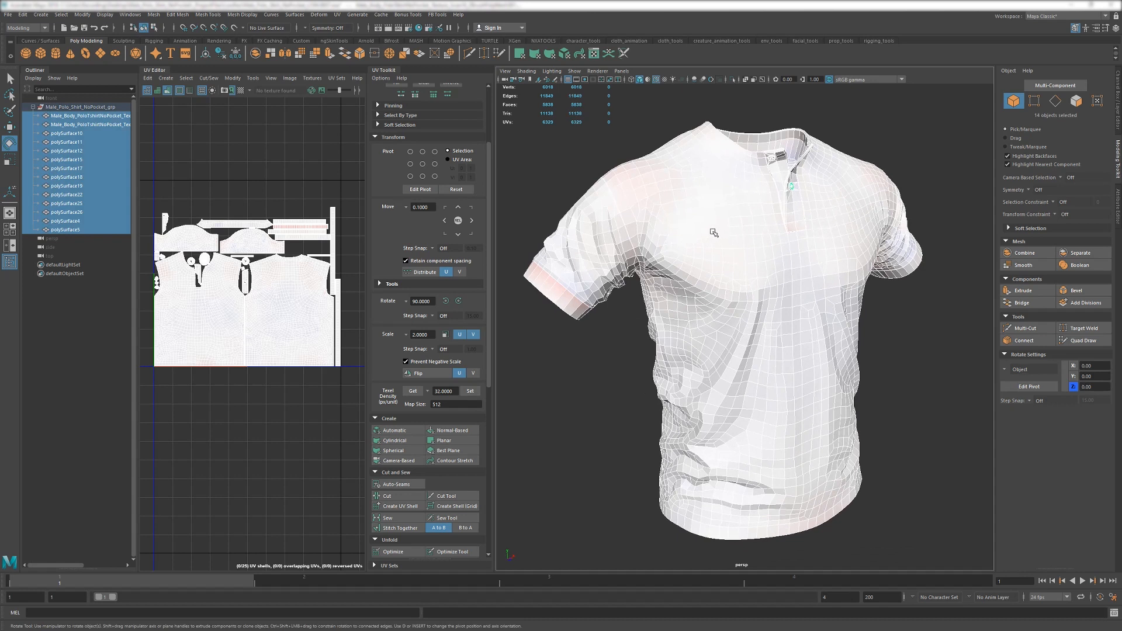
pyautogui.click(104, 15)
pyautogui.moveTo(224, 130)
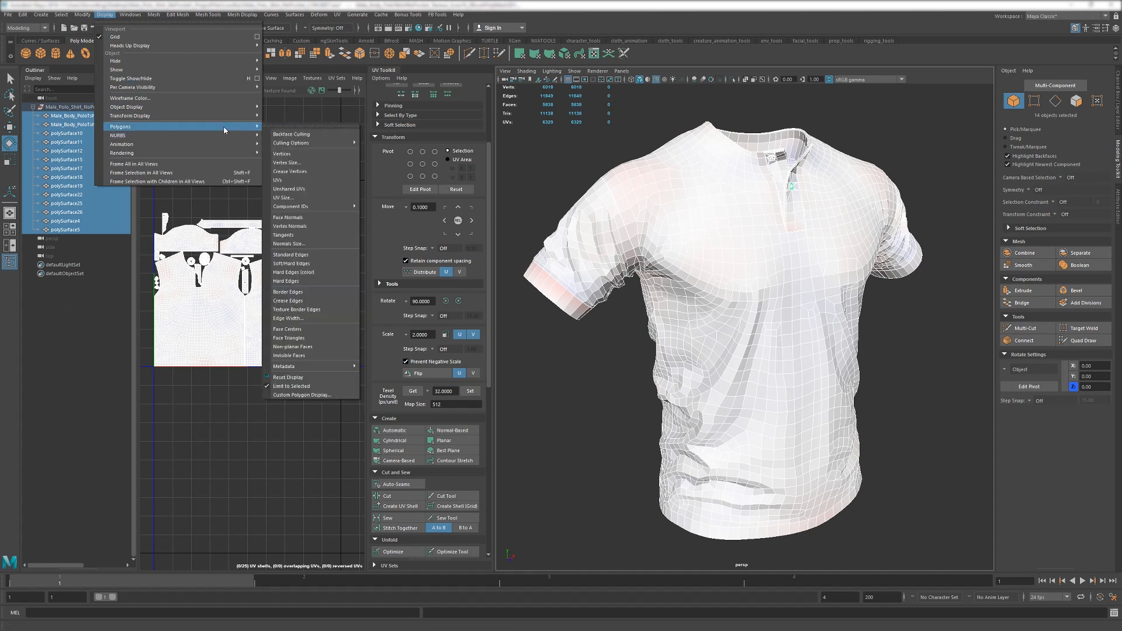
pyautogui.click(294, 273)
# Apply Soften Edge to all the shirt pieces and return to object selection.
pyautogui.keyDown('alt'); pyautogui.moveTo(724, 257); pyautogui.dragTo(658, 262); pyautogui.keyUp('alt')
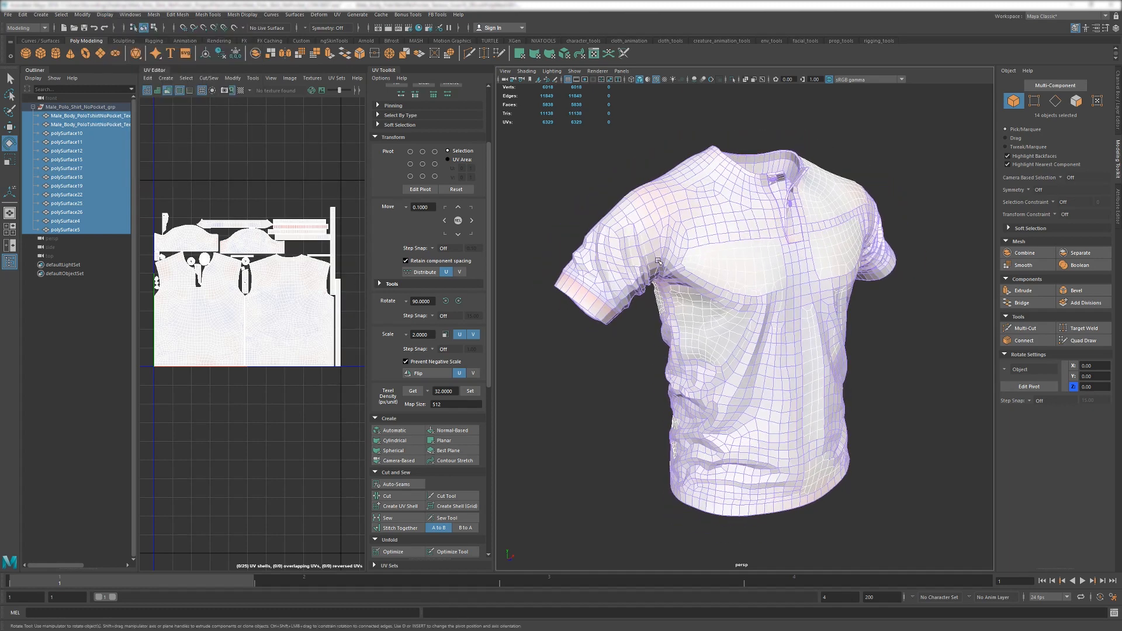
pyautogui.click(573, 192)
pyautogui.keyDown('alt'); pyautogui.moveTo(574, 192); pyautogui.dragTo(918, 496); pyautogui.keyUp('alt')
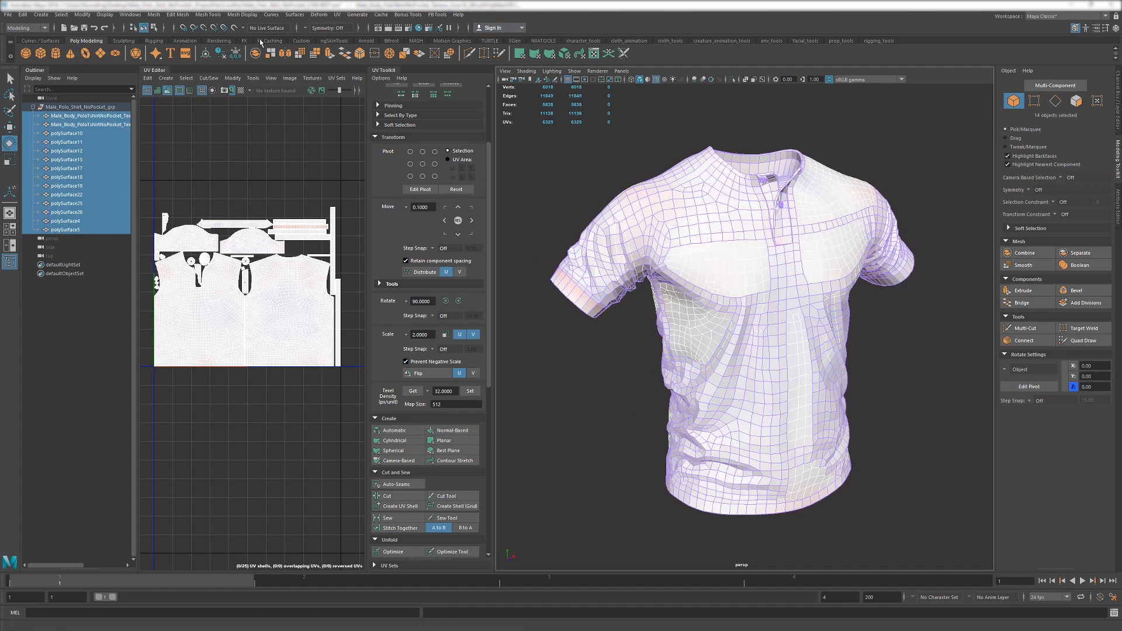
pyautogui.click(249, 15)
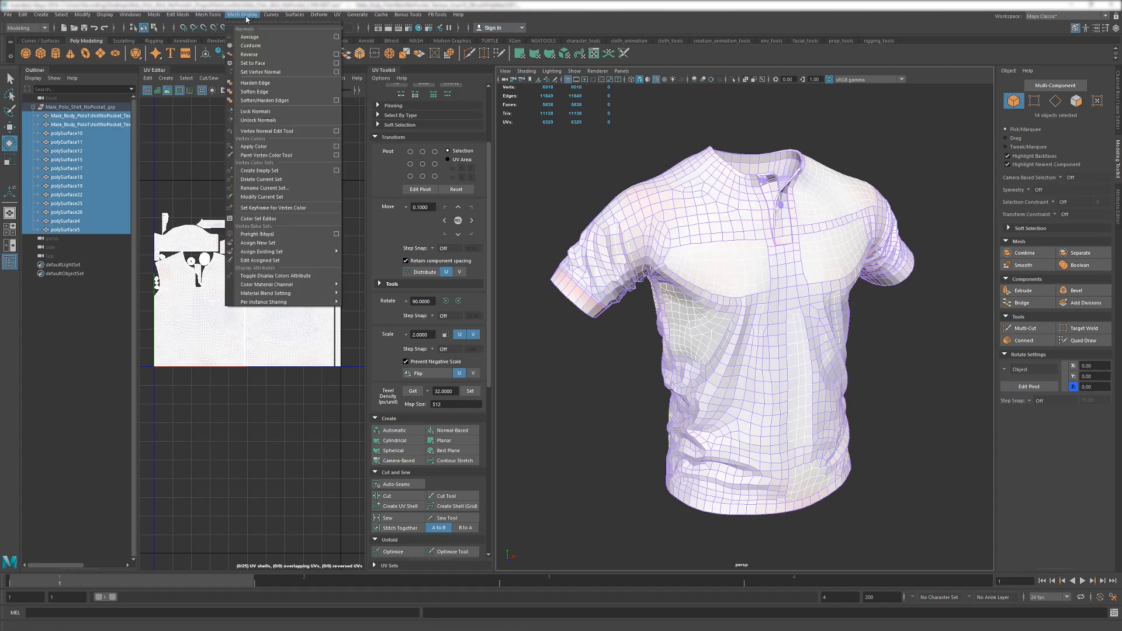
pyautogui.click(255, 92)
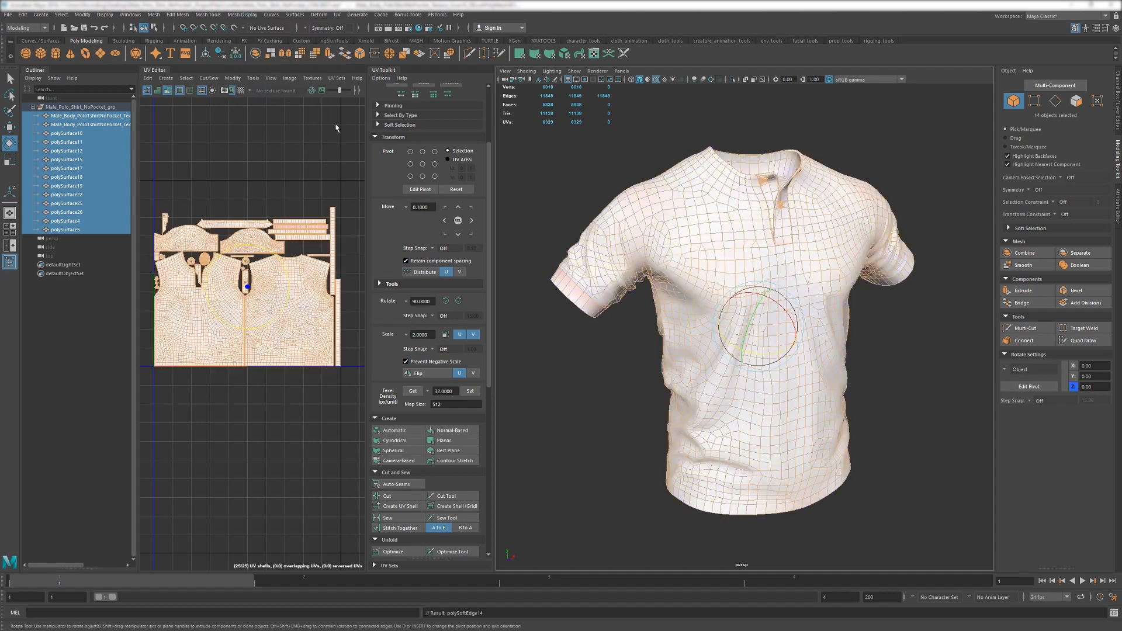
pyautogui.press('F8')
pyautogui.press('F8')
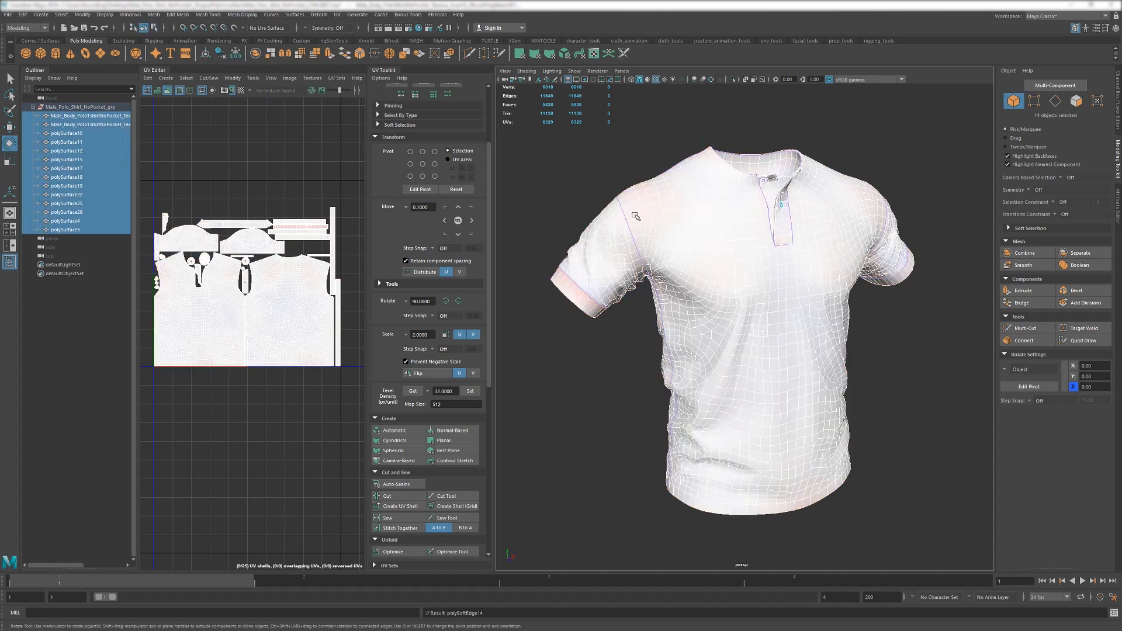
# Harden the edge loop around the rim of the button on the outer placket.
pyautogui.keyDown('alt'); pyautogui.moveTo(635, 216); pyautogui.dragTo(678, 217); pyautogui.keyUp('alt')
pyautogui.click(899, 212)
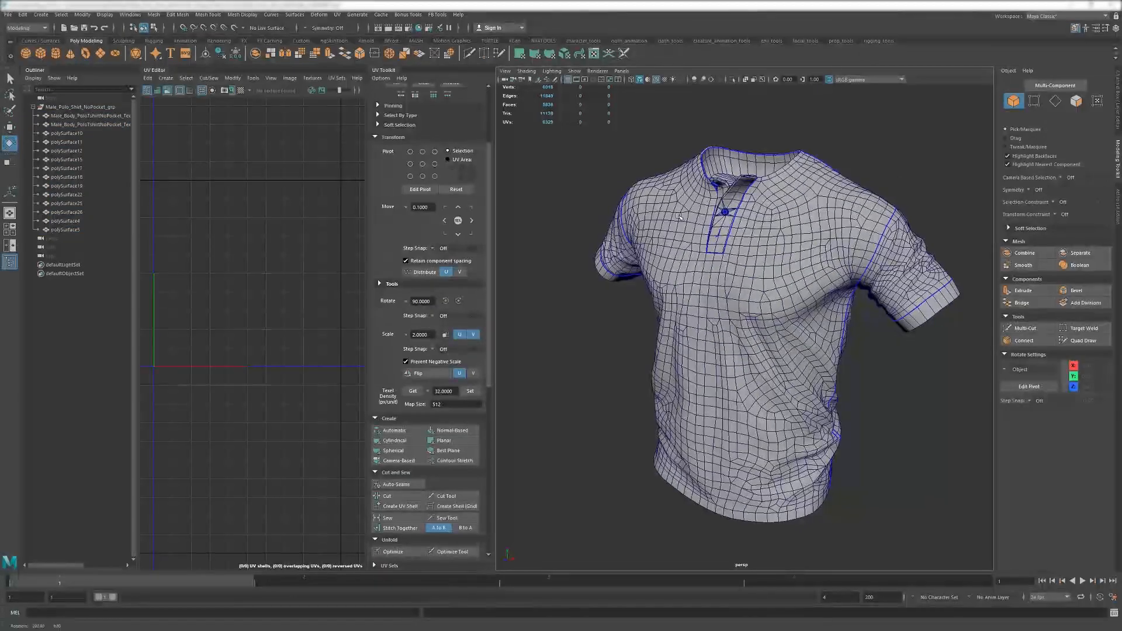
pyautogui.keyDown('alt'); pyautogui.moveTo(679, 217); pyautogui.dragTo(713, 165, button='right'); pyautogui.keyUp('alt')
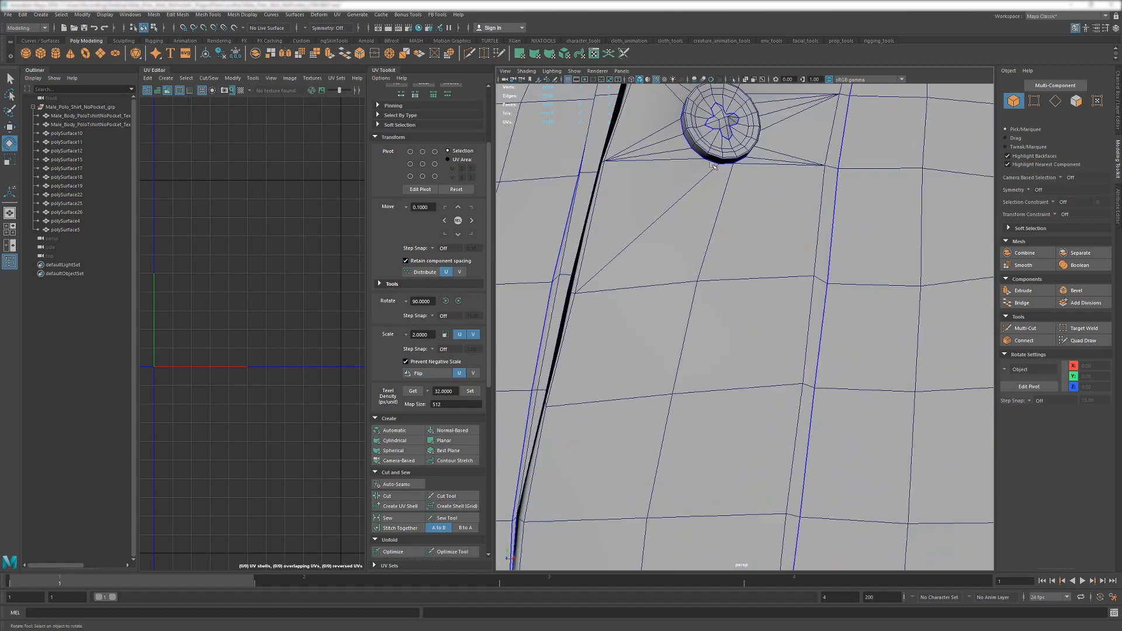
pyautogui.click(713, 165)
pyautogui.press('f')
pyautogui.keyDown('alt'); pyautogui.moveTo(712, 166); pyautogui.dragTo(766, 439); pyautogui.keyUp('alt')
pyautogui.press('F10')
pyautogui.doubleClick(656, 338)
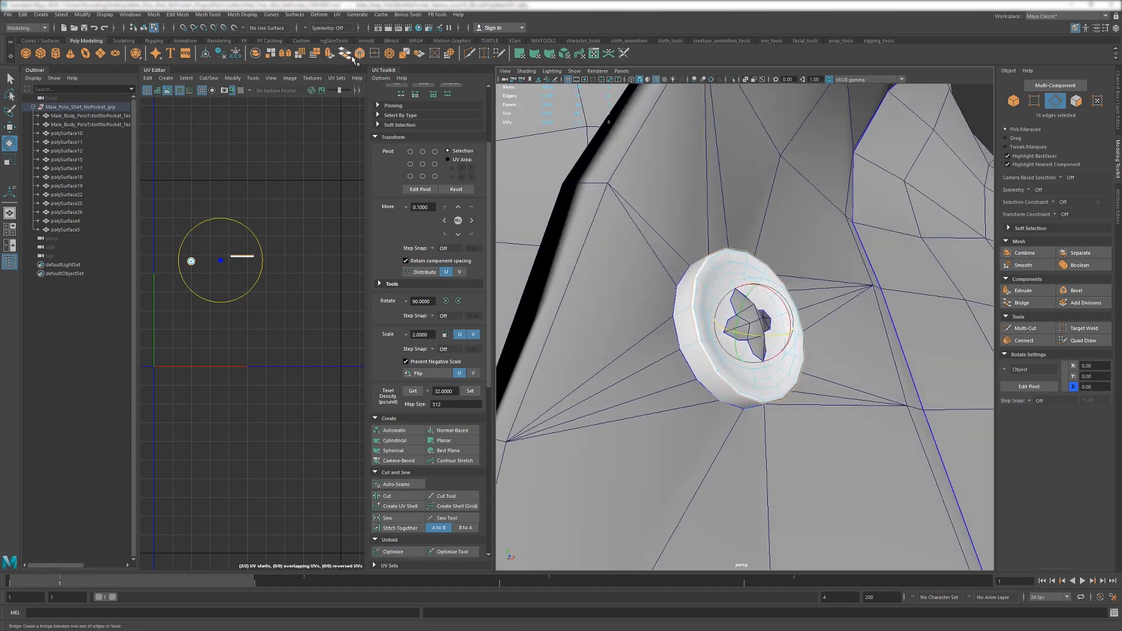
pyautogui.click(298, 40)
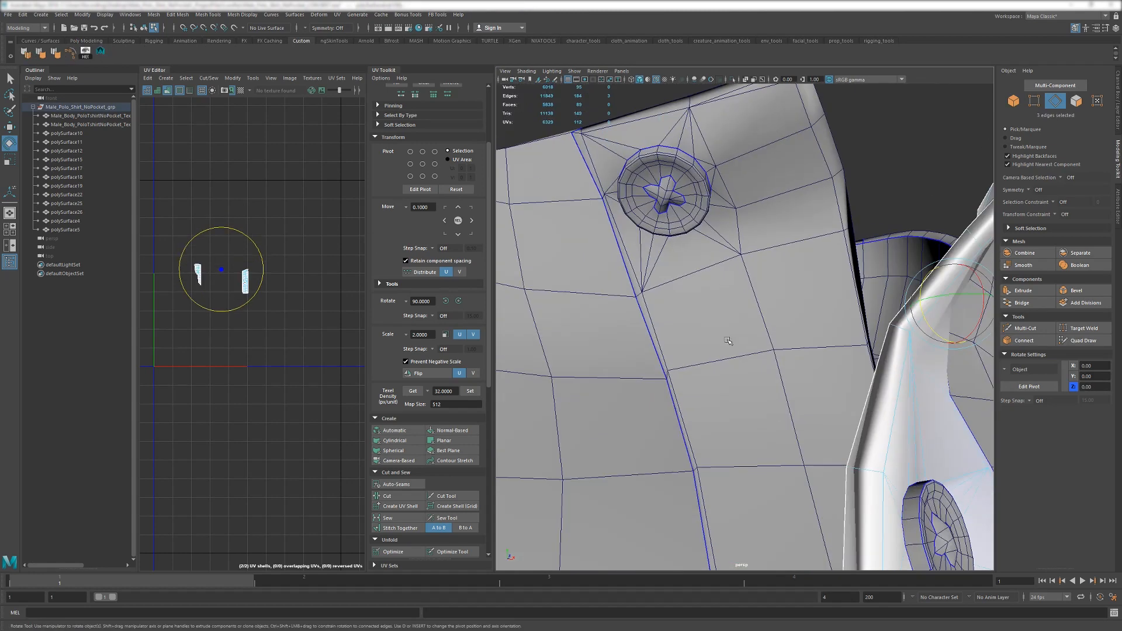
# Harden the rim edge loop of the upper button on the inner placket and return to object selection.
pyautogui.click(678, 222)
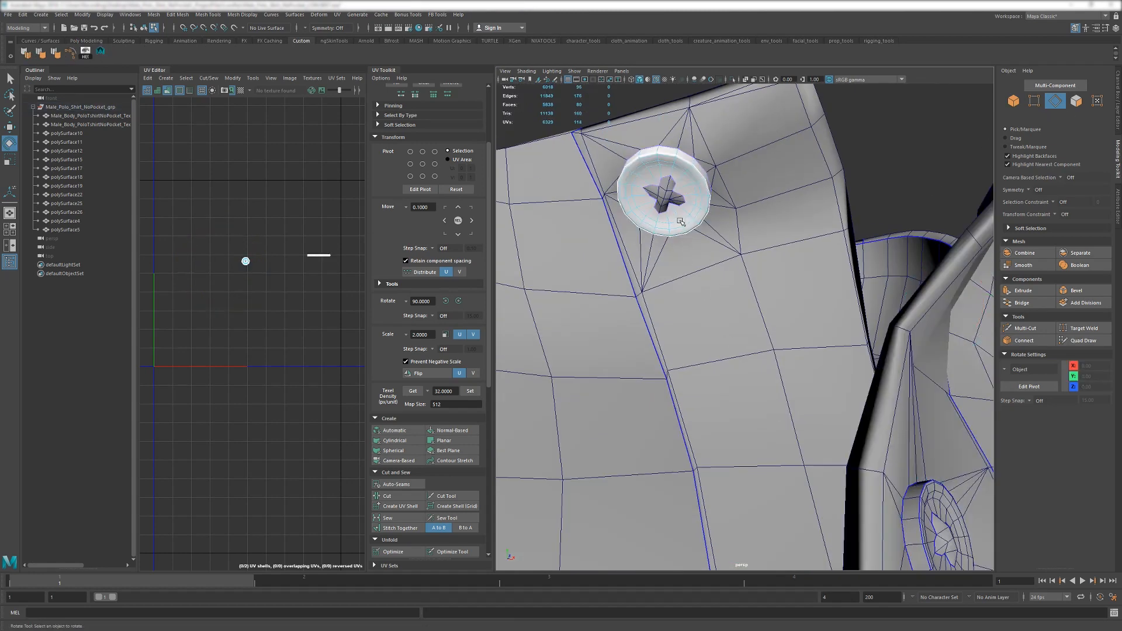
pyautogui.keyDown('alt'); pyautogui.moveTo(678, 222); pyautogui.dragTo(680, 173); pyautogui.keyUp('alt')
pyautogui.click(662, 124)
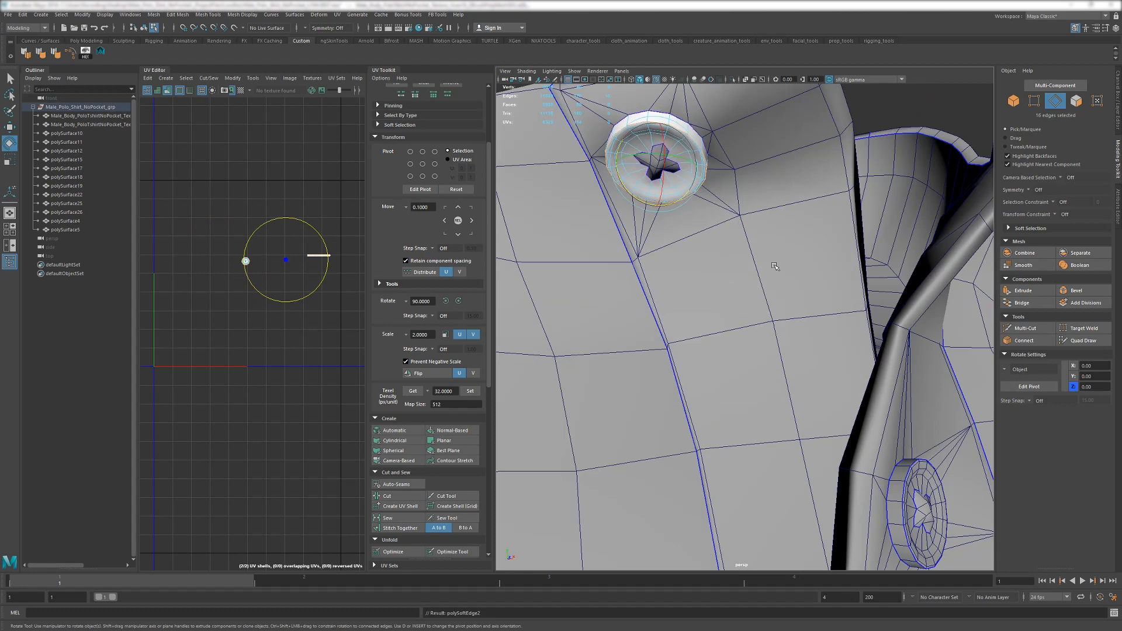
pyautogui.press('F8')
# Delete the extra 16-edge loop near the rim of the outer placket's button.
pyautogui.scroll(-5, 771, 292)
pyautogui.keyDown('alt'); pyautogui.moveTo(765, 316); pyautogui.dragTo(764, 188); pyautogui.keyUp('alt')
pyautogui.click(764, 188)
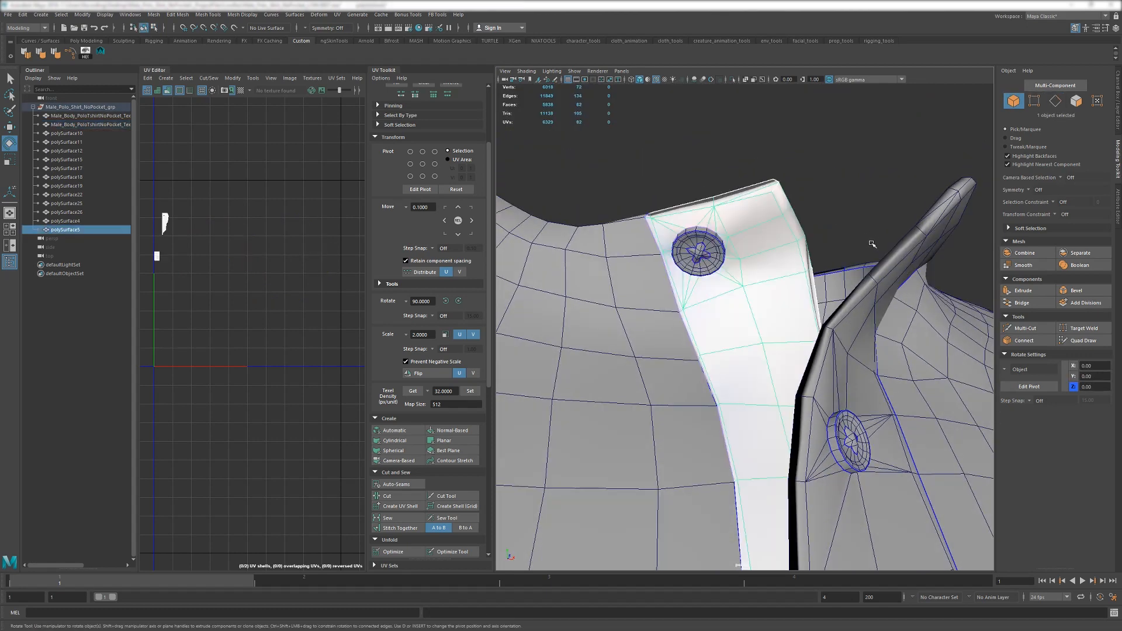
pyautogui.keyDown('alt'); pyautogui.moveTo(871, 244); pyautogui.dragTo(842, 205, button='right'); pyautogui.keyUp('alt')
pyautogui.click(841, 206)
pyautogui.keyDown('alt'); pyautogui.moveTo(877, 328); pyautogui.dragTo(798, 280); pyautogui.keyUp('alt')
pyautogui.click(822, 354)
pyautogui.keyDown('alt'); pyautogui.moveTo(797, 328); pyautogui.dragTo(831, 395, button='right'); pyautogui.keyUp('alt')
pyautogui.keyDown('alt'); pyautogui.moveTo(831, 395); pyautogui.dragTo(795, 381); pyautogui.keyUp('alt')
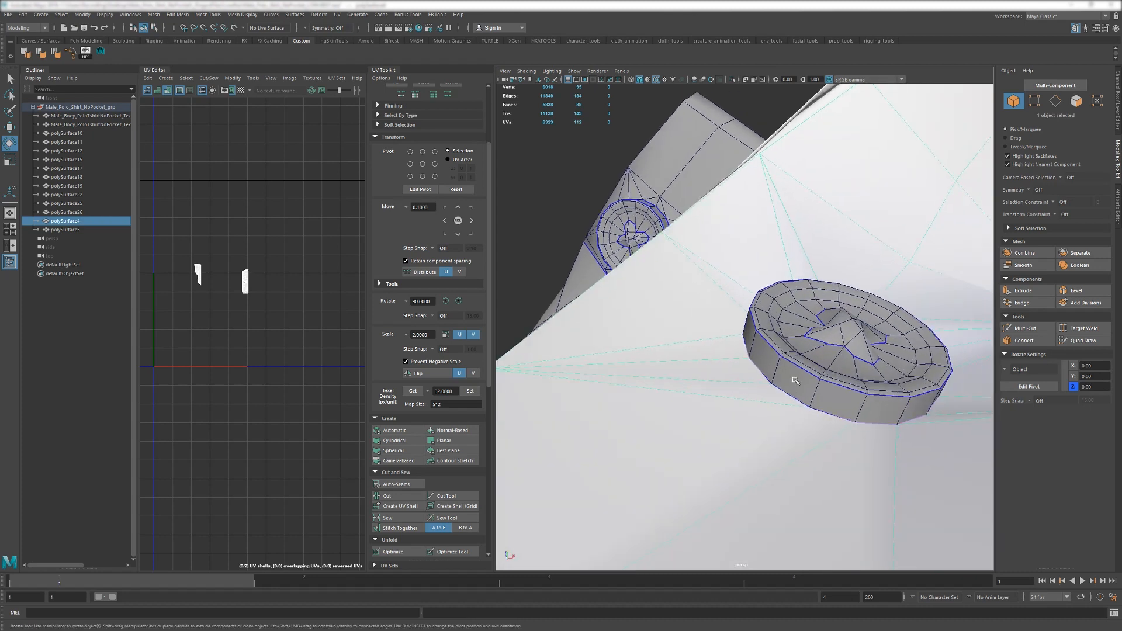
pyautogui.press('F10')
pyautogui.click(772, 343)
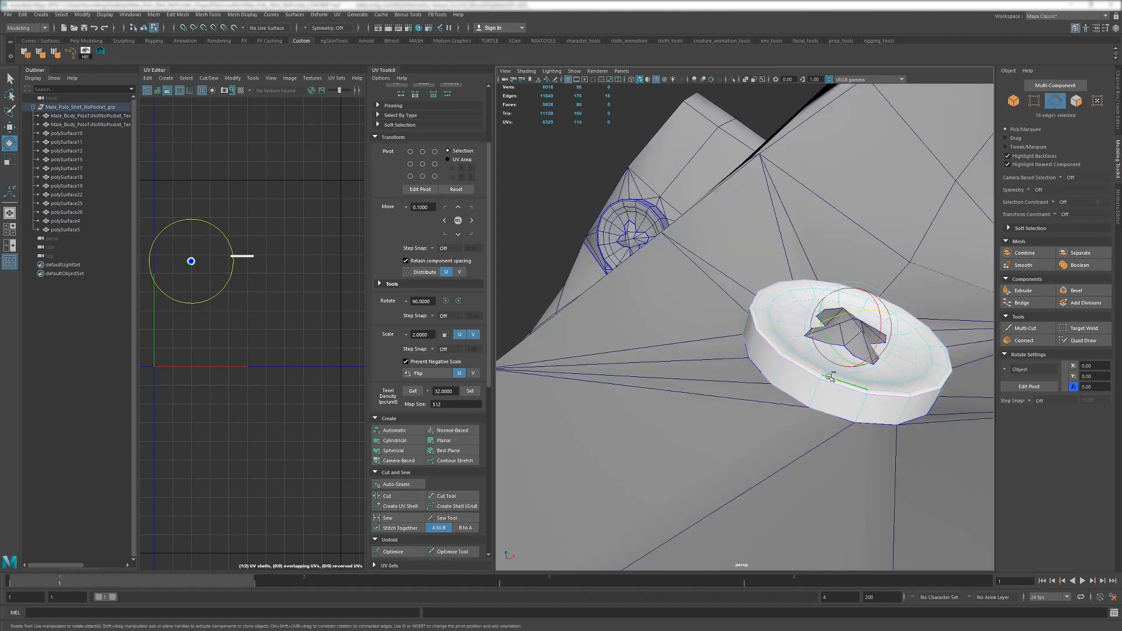
pyautogui.hotkey('ctrl', 'Delete')
# Delete the matching edge loop near the rim of the inner placket's button and leave the button deselected.
pyautogui.keyDown('alt'); pyautogui.moveTo(647, 173); pyautogui.dragTo(722, 245); pyautogui.keyUp('alt')
pyautogui.keyDown('alt'); pyautogui.moveTo(710, 176); pyautogui.dragTo(757, 163, button='right'); pyautogui.keyUp('alt')
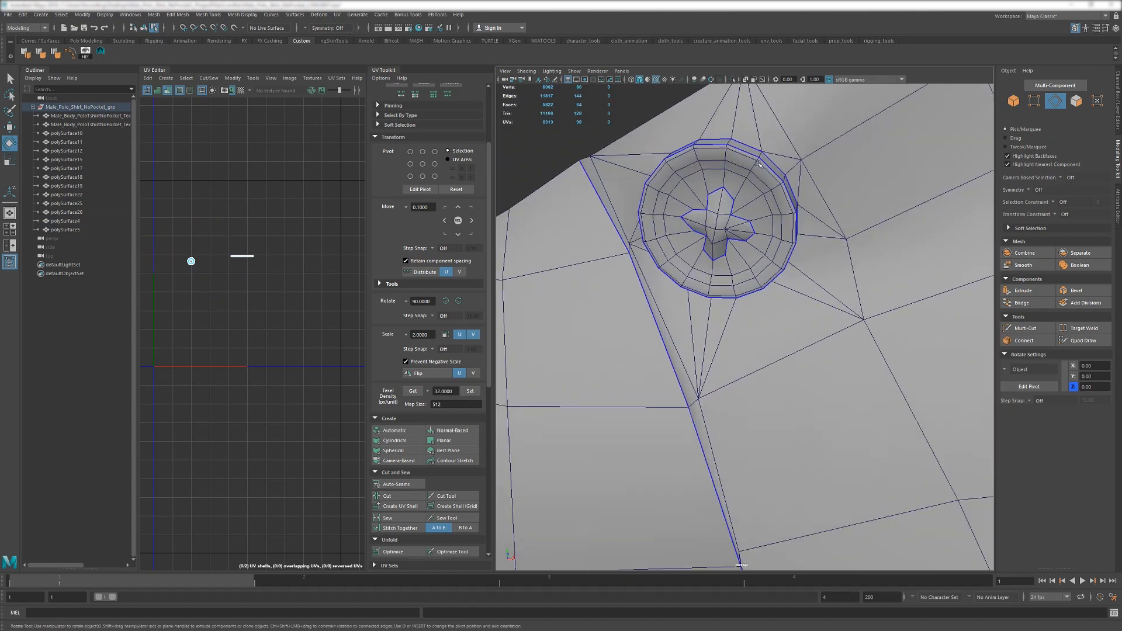
pyautogui.keyDown('alt'); pyautogui.moveTo(758, 163); pyautogui.dragTo(750, 216); pyautogui.keyUp('alt')
pyautogui.doubleClick(749, 216)
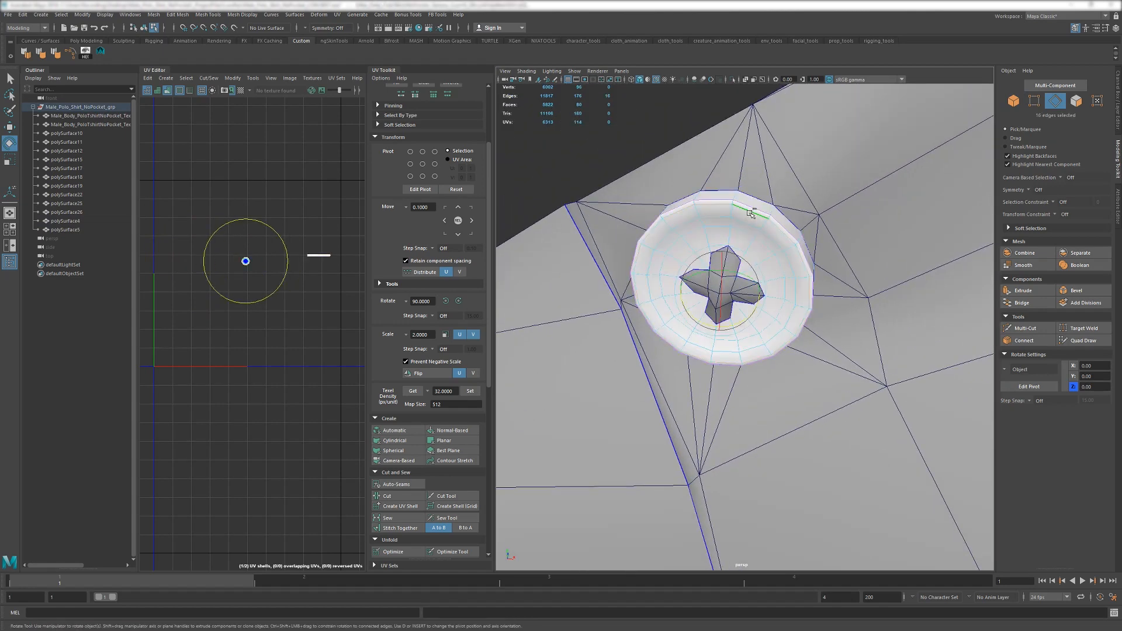
pyautogui.hotkey('ctrl', 'Delete')
pyautogui.scroll(-4, 751, 216)
pyautogui.press('F8')
pyautogui.scroll(-8, 784, 290)
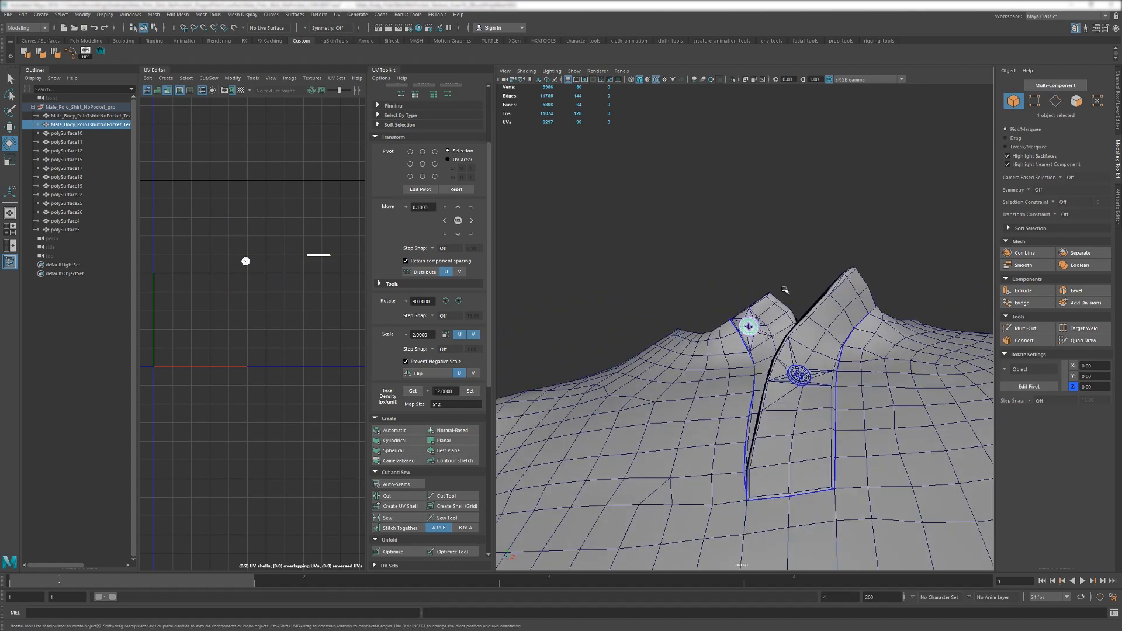
pyautogui.click(784, 290)
# Harden the edge loop running along the length of the outer placket.
pyautogui.keyDown('alt'); pyautogui.moveTo(784, 289); pyautogui.dragTo(648, 304); pyautogui.keyUp('alt')
pyautogui.scroll(6, 759, 309)
pyautogui.click(846, 279)
pyautogui.press('F10')
pyautogui.click(846, 279)
pyautogui.doubleClick(891, 373)
pyautogui.click(28, 53)
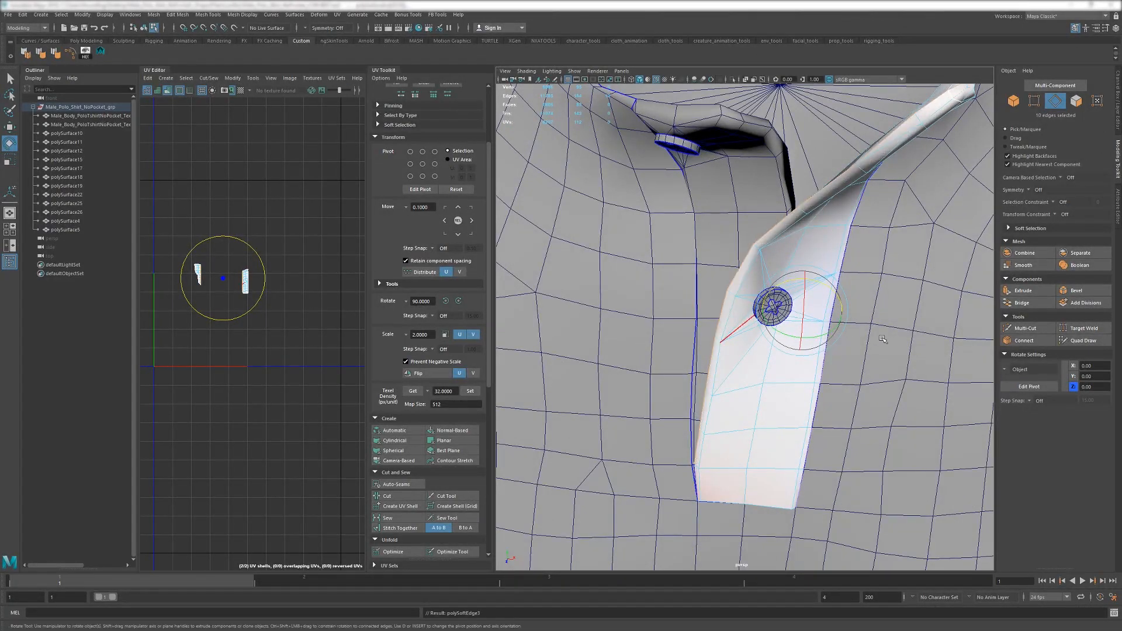
# Harden the short run of edges across the collar end of the outer placket.
pyautogui.moveTo(847, 246)
pyautogui.keyDown('alt'); pyautogui.mouseDown()
pyautogui.moveTo(771, 316)
pyautogui.moveTo(618, 350)
pyautogui.mouseUp(); pyautogui.keyUp('alt')
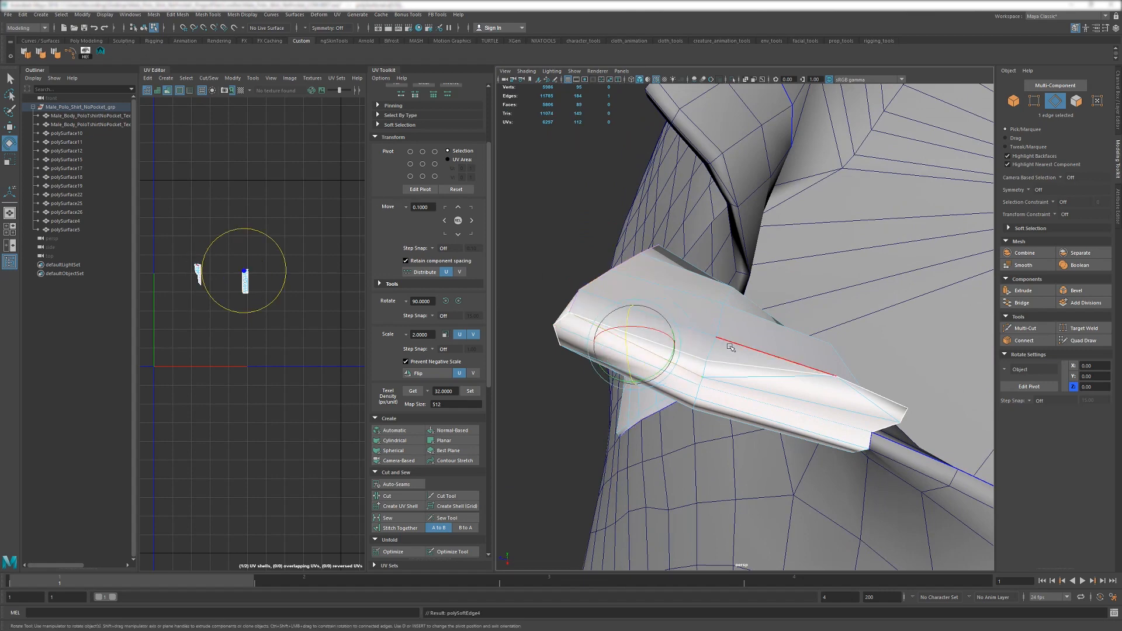
pyautogui.keyDown('alt'); pyautogui.moveTo(690, 363); pyautogui.dragTo(715, 384); pyautogui.keyUp('alt')
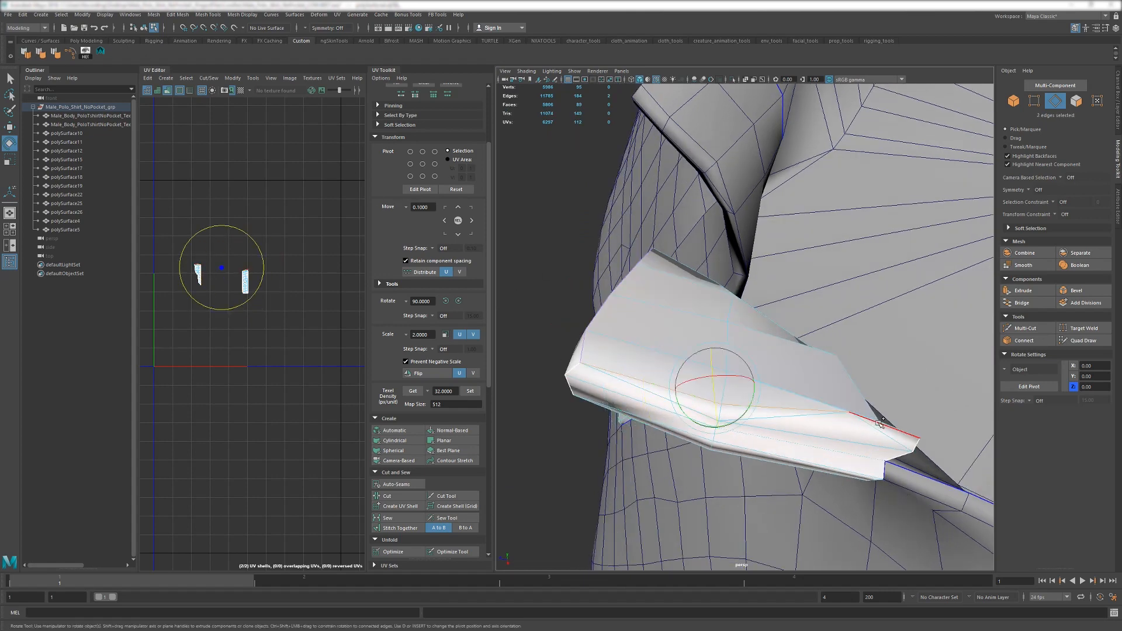
pyautogui.keyDown('shift'); pyautogui.click(880, 422); pyautogui.keyUp('shift')
pyautogui.keyDown('alt'); pyautogui.moveTo(880, 422); pyautogui.dragTo(638, 232); pyautogui.keyUp('alt')
pyautogui.keyDown('shift'); pyautogui.click(637, 196); pyautogui.keyUp('shift')
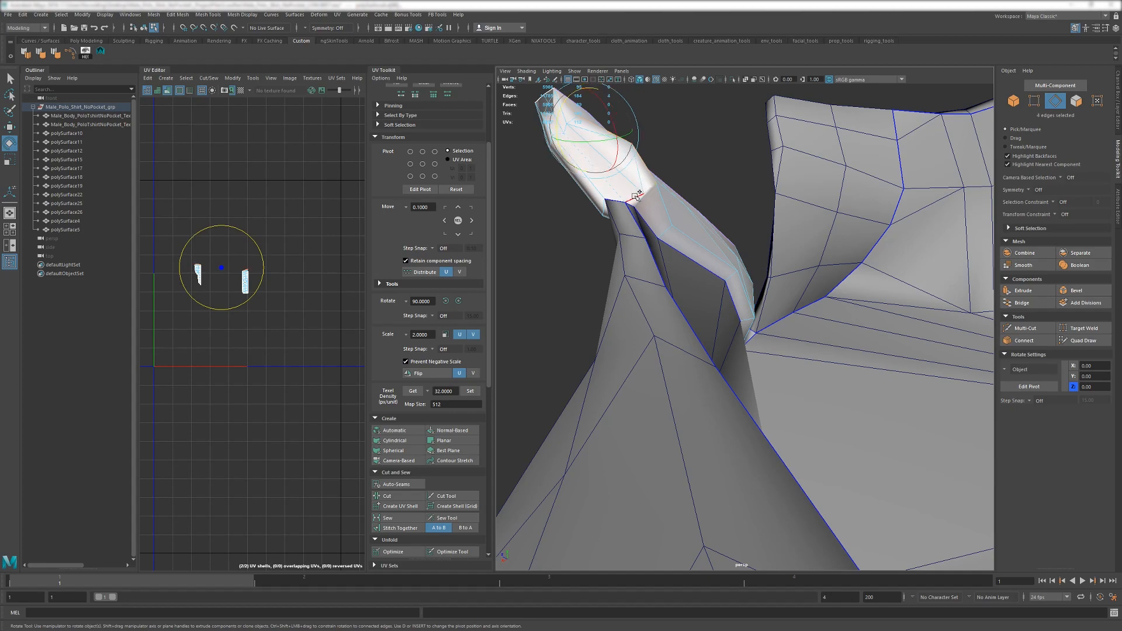
pyautogui.click(26, 53)
# Switch to the Move tool, return to object selection and deselect the outer placket.
pyautogui.moveTo(660, 274)
pyautogui.keyDown('alt'); pyautogui.mouseDown()
pyautogui.moveTo(870, 351)
pyautogui.moveTo(672, 284)
pyautogui.moveTo(712, 324)
pyautogui.moveTo(742, 327)
pyautogui.moveTo(718, 353)
pyautogui.mouseUp(); pyautogui.keyUp('alt')
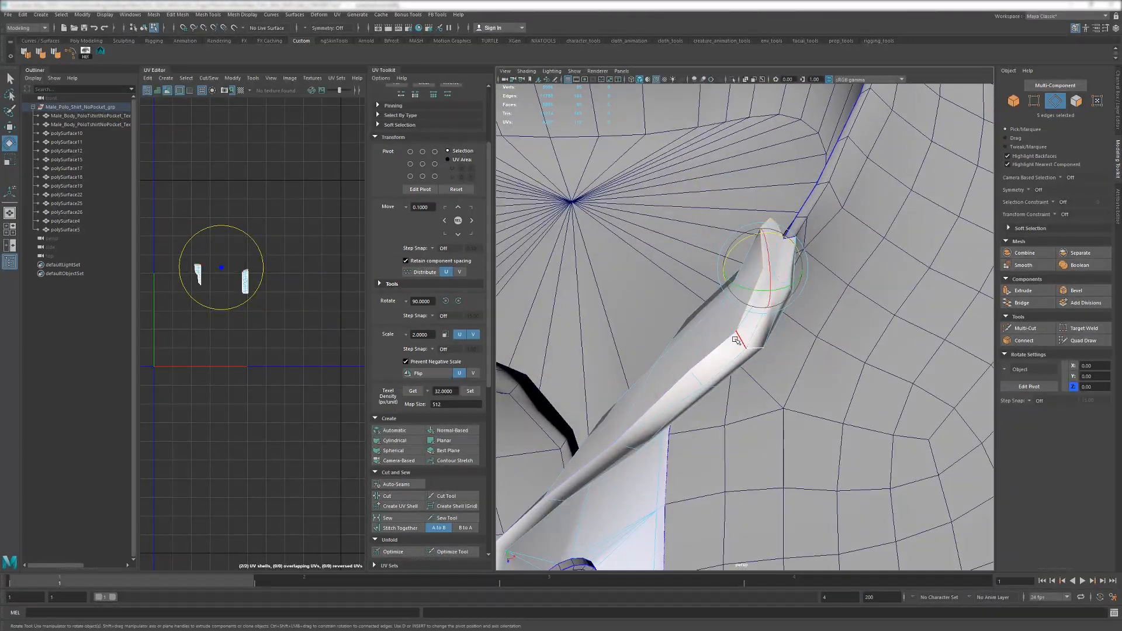
pyautogui.press('w')
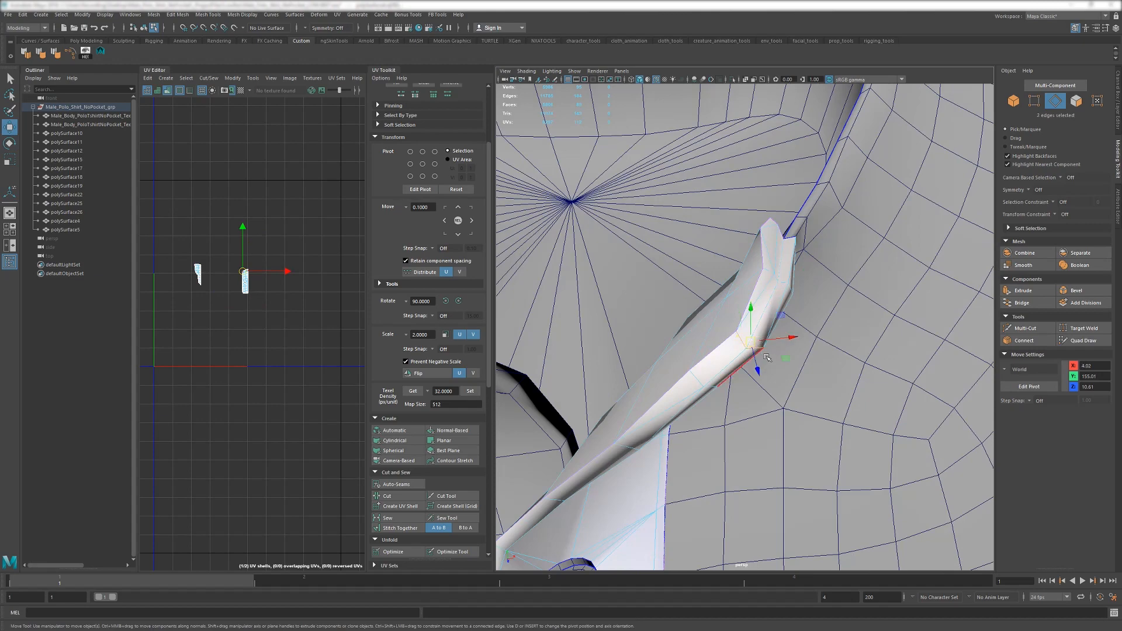
pyautogui.scroll(-4, 775, 371)
pyautogui.click(774, 372)
pyautogui.press('F8')
pyautogui.press('F8')
pyautogui.press('F8')
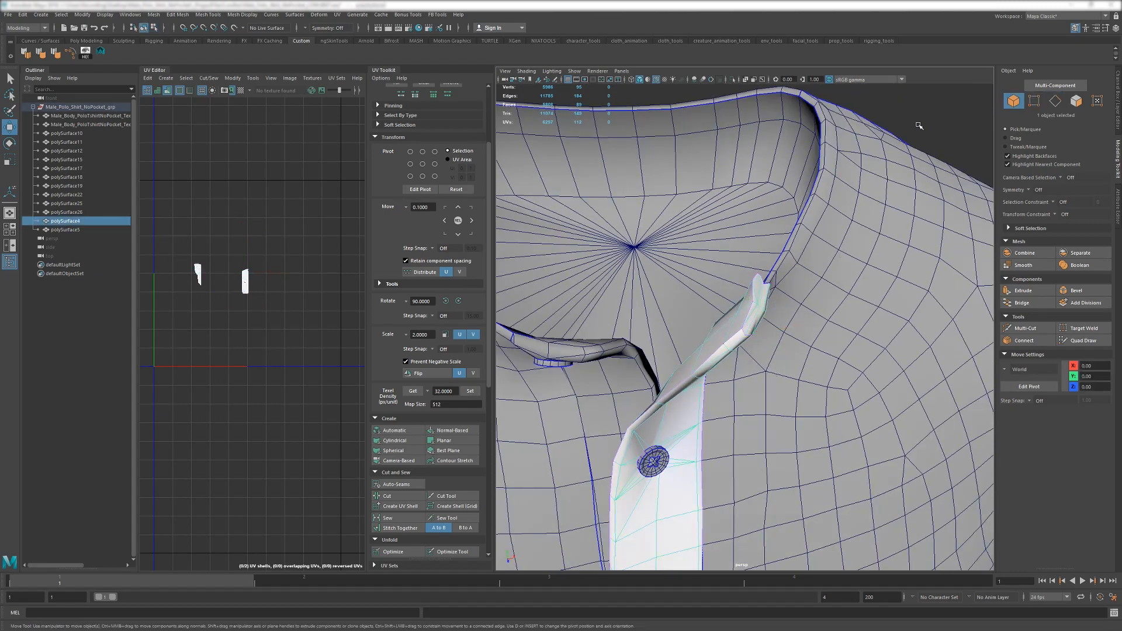
pyautogui.click(919, 122)
# Examine the hard edges around the placket, its folded ends and the collar from several angles.
pyautogui.scroll(-5, 919, 122)
pyautogui.keyDown('alt'); pyautogui.moveTo(903, 122); pyautogui.dragTo(781, 290); pyautogui.keyUp('alt')
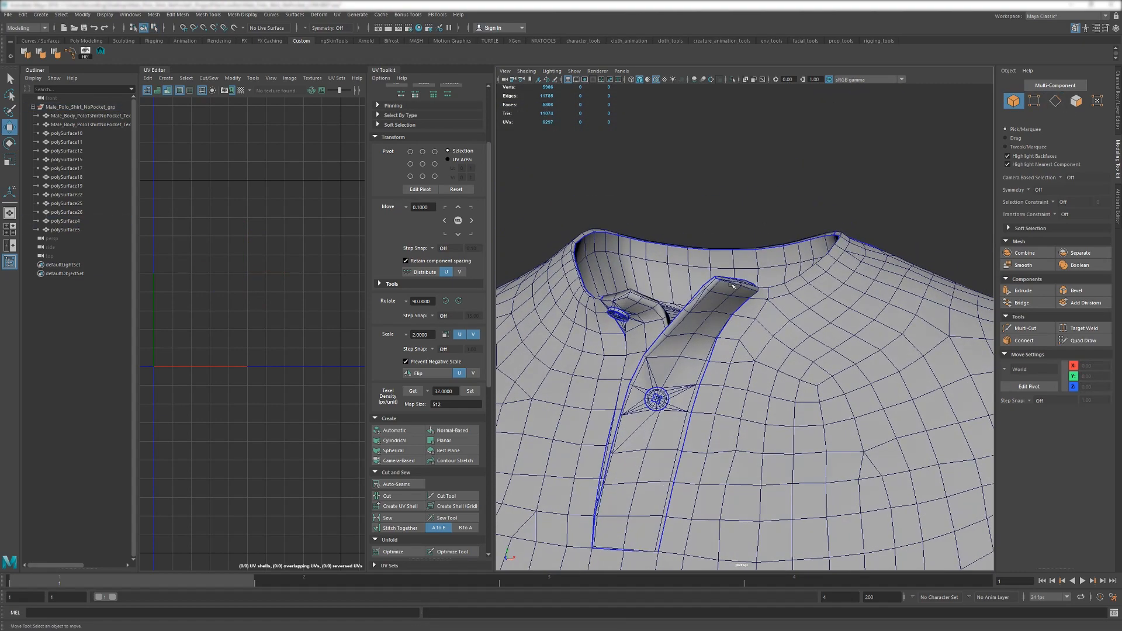
pyautogui.keyDown('alt'); pyautogui.moveTo(714, 287); pyautogui.dragTo(820, 390); pyautogui.keyUp('alt')
pyautogui.scroll(4, 796, 348)
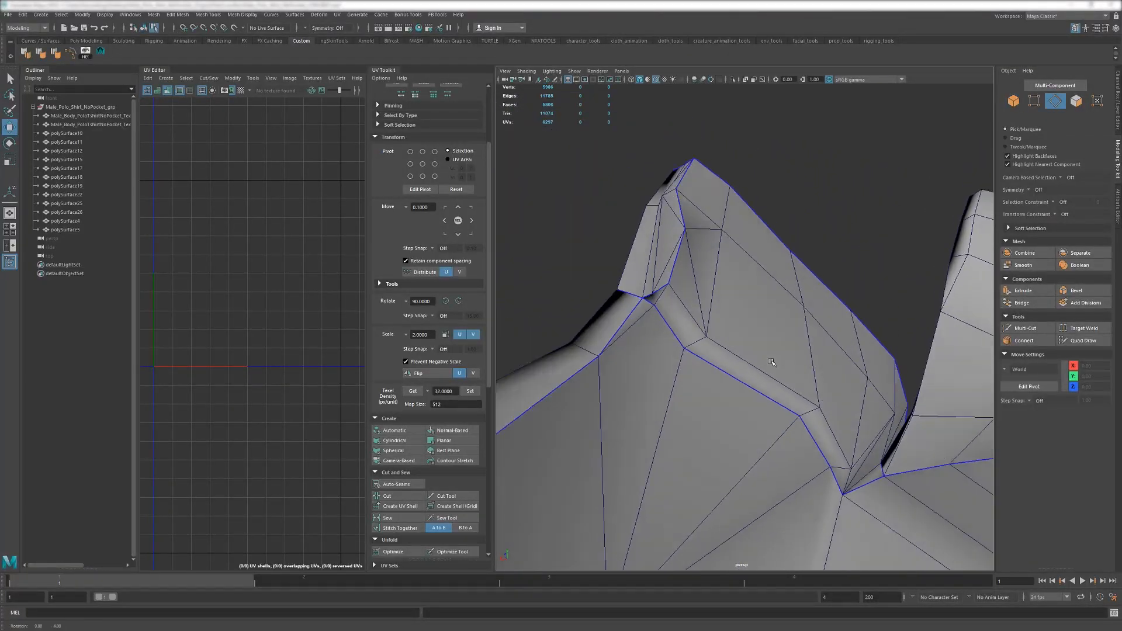
pyautogui.moveTo(771, 362)
pyautogui.keyDown('alt'); pyautogui.mouseDown()
pyautogui.moveTo(751, 387)
pyautogui.moveTo(814, 364)
pyautogui.moveTo(728, 325)
pyautogui.moveTo(777, 351)
pyautogui.mouseUp(); pyautogui.keyUp('alt')
pyautogui.scroll(-4, 701, 400)
pyautogui.keyDown('alt'); pyautogui.moveTo(701, 401); pyautogui.dragTo(777, 298, button='middle'); pyautogui.keyUp('alt')
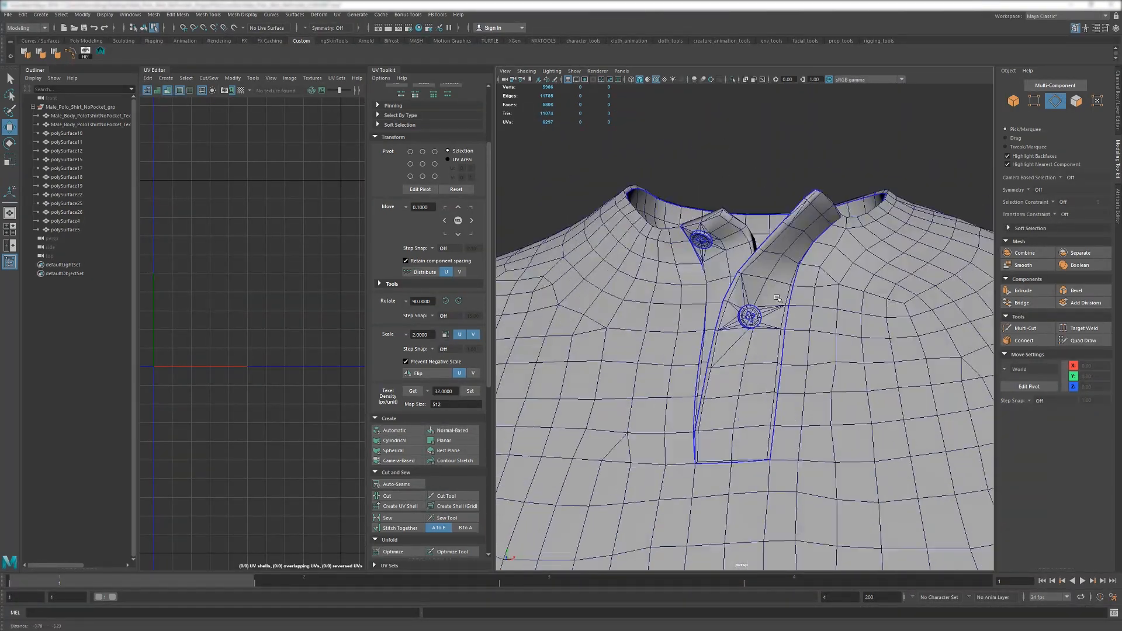
pyautogui.keyDown('alt'); pyautogui.moveTo(777, 298); pyautogui.dragTo(763, 275); pyautogui.keyUp('alt')
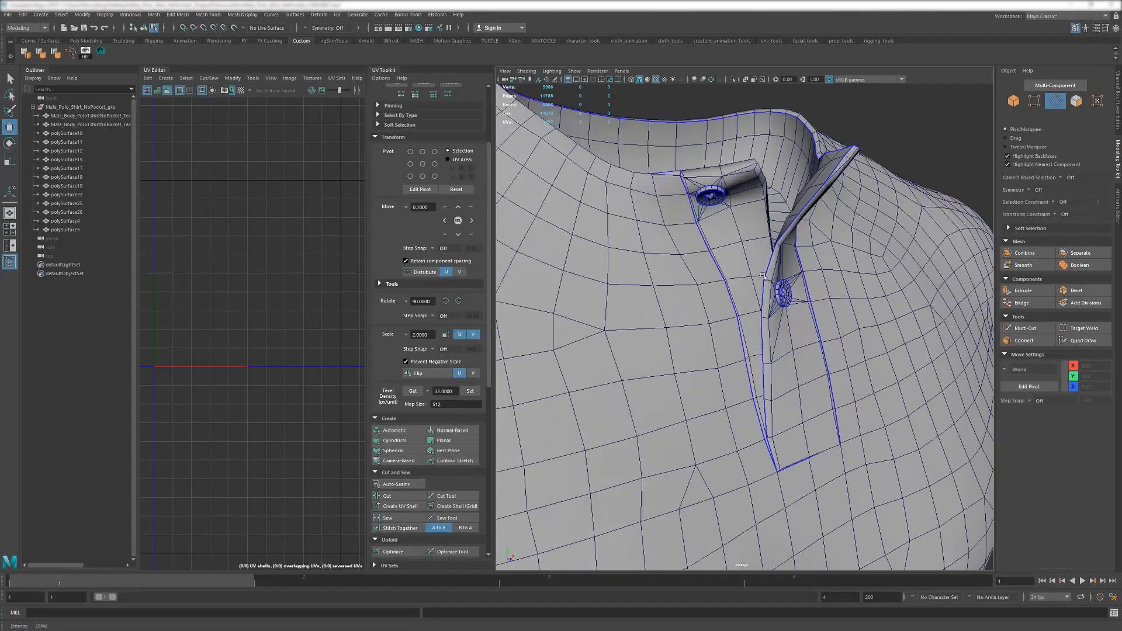
# Harden the run of edges along the folded collar end of the inner placket.
pyautogui.keyDown('alt'); pyautogui.moveTo(762, 276); pyautogui.dragTo(753, 391, button='middle'); pyautogui.keyUp('alt')
pyautogui.scroll(6, 753, 363)
pyautogui.click(643, 266)
pyautogui.keyDown('alt'); pyautogui.moveTo(642, 267); pyautogui.dragTo(693, 279); pyautogui.keyUp('alt')
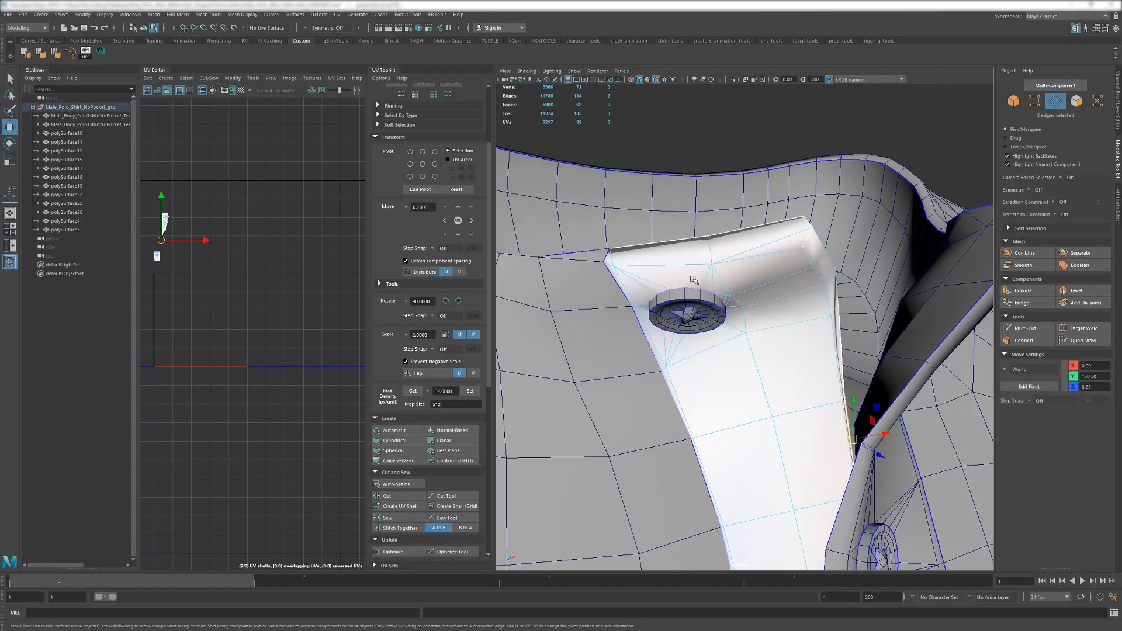
pyautogui.press('F8')
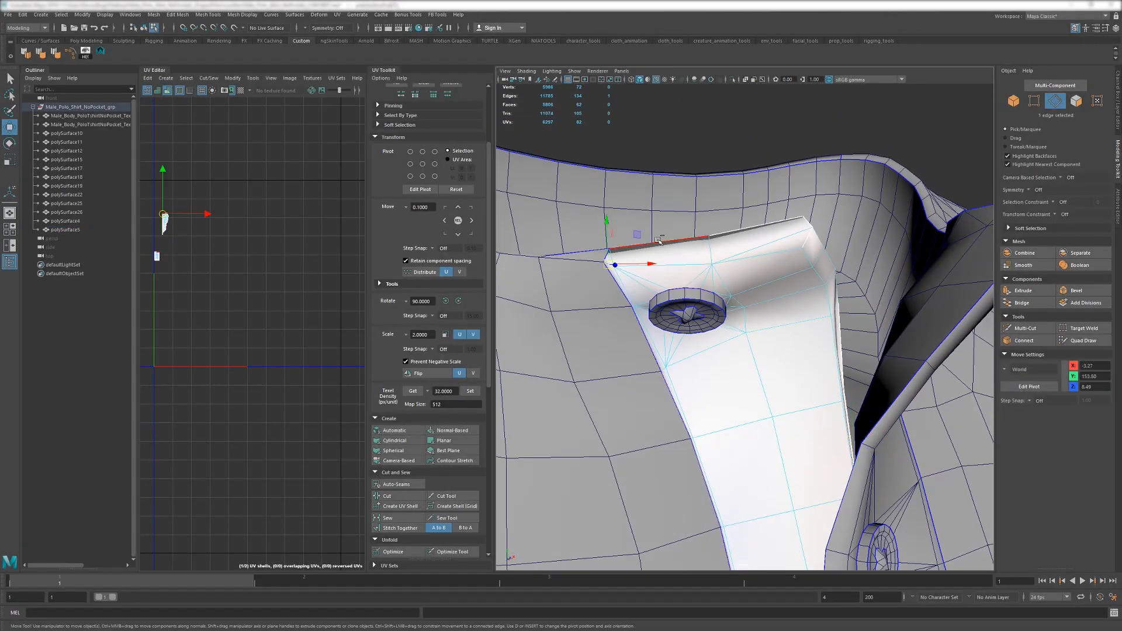
pyautogui.keyDown('alt'); pyautogui.moveTo(670, 241); pyautogui.dragTo(687, 250); pyautogui.keyUp('alt')
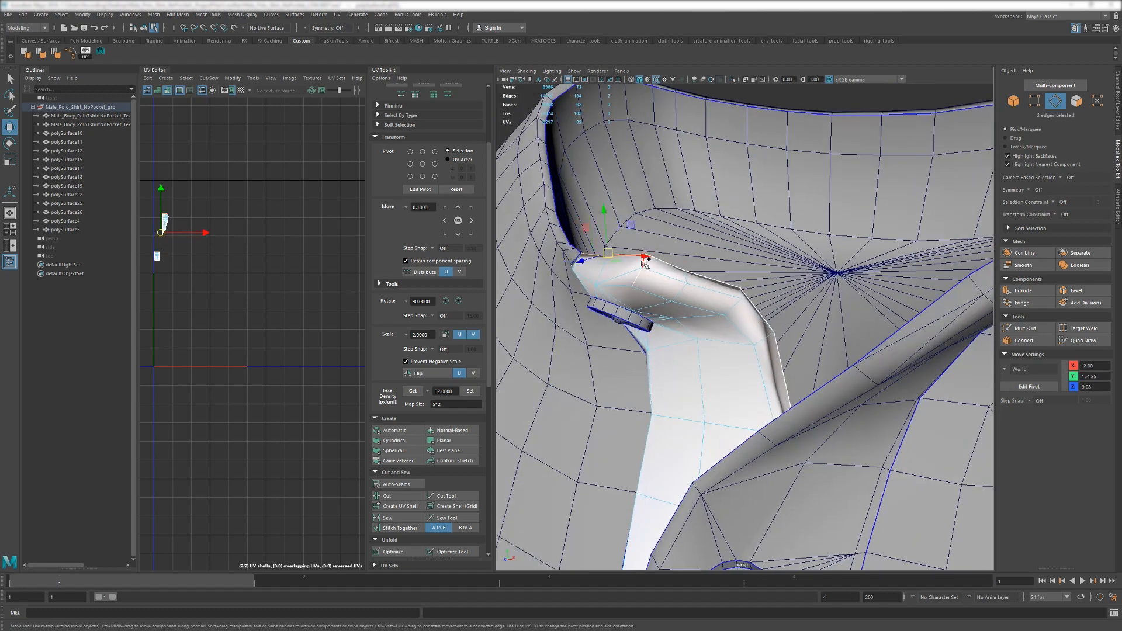
pyautogui.keyDown('shift'); pyautogui.click(635, 283); pyautogui.keyUp('shift')
pyautogui.keyDown('alt'); pyautogui.moveTo(635, 282); pyautogui.dragTo(657, 327); pyautogui.keyUp('alt')
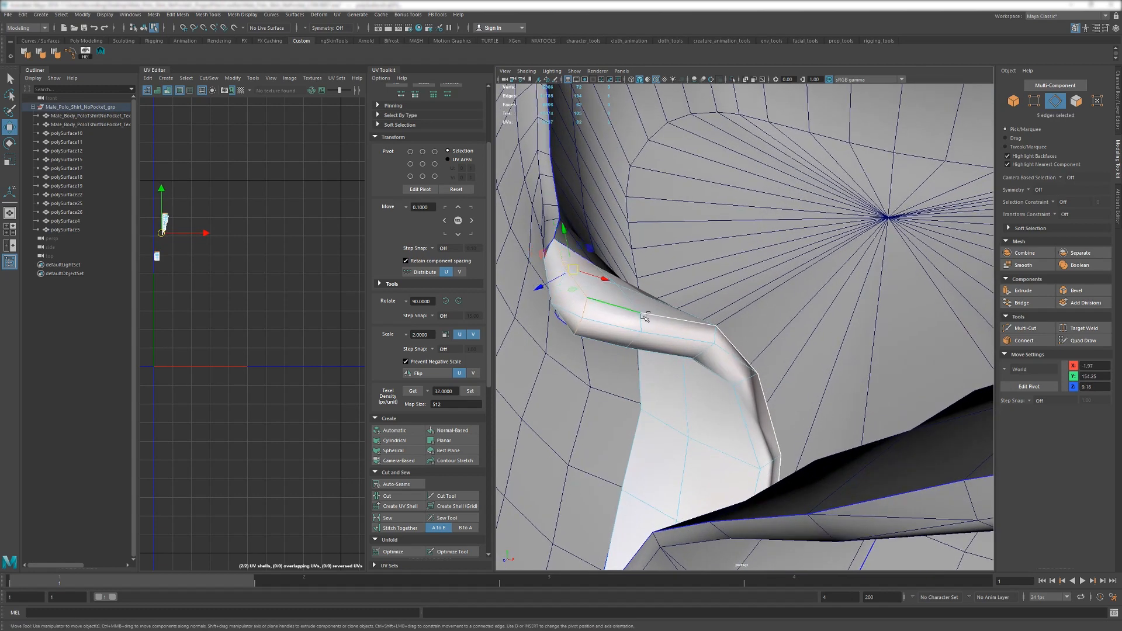
pyautogui.keyDown('shift'); pyautogui.click(737, 346); pyautogui.keyUp('shift')
pyautogui.keyDown('alt'); pyautogui.moveTo(738, 346); pyautogui.dragTo(717, 432); pyautogui.keyUp('alt')
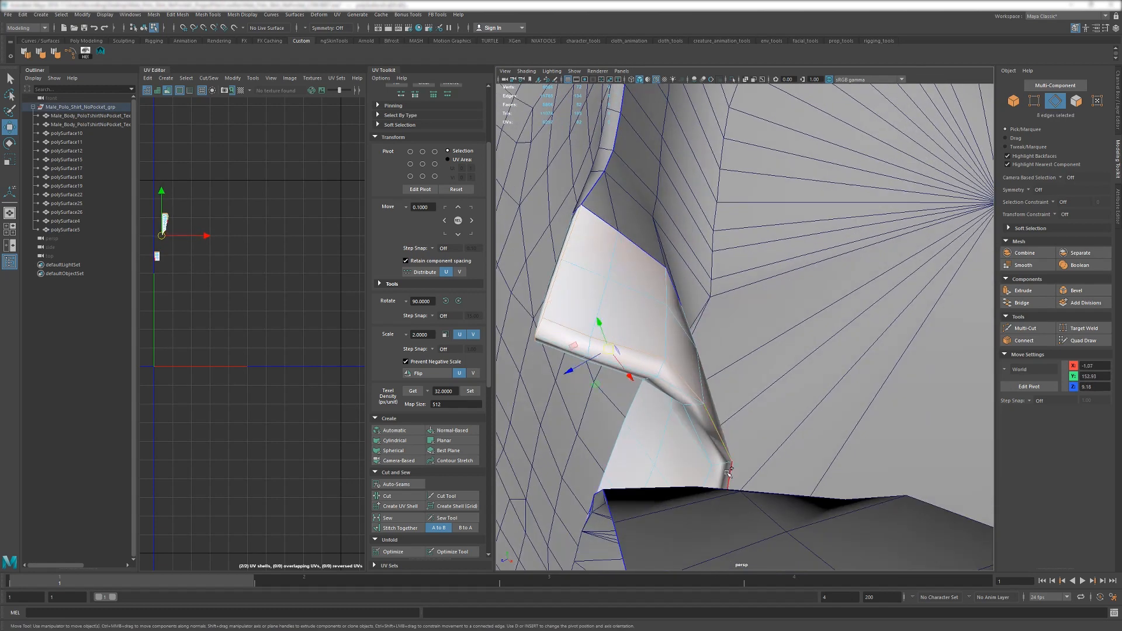
pyautogui.keyDown('shift'); pyautogui.click(727, 472); pyautogui.keyUp('shift')
pyautogui.keyDown('alt'); pyautogui.moveTo(727, 472); pyautogui.dragTo(661, 345); pyautogui.keyUp('alt')
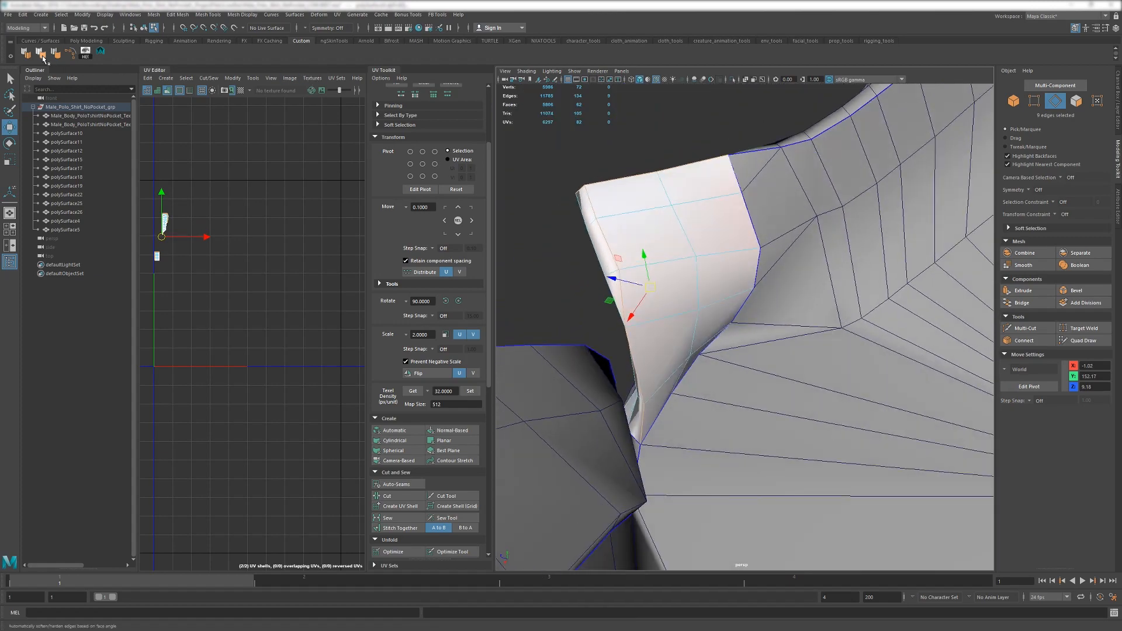
# Leave edge selection on the inner placket and select the shirt's front body panel.
pyautogui.keyDown('alt'); pyautogui.moveTo(701, 293); pyautogui.dragTo(654, 292, button='right'); pyautogui.keyUp('alt')
pyautogui.keyDown('alt'); pyautogui.moveTo(654, 292); pyautogui.dragTo(753, 274); pyautogui.keyUp('alt')
pyautogui.press('F8')
pyautogui.keyDown('alt'); pyautogui.moveTo(801, 234); pyautogui.dragTo(760, 222, button='right'); pyautogui.keyUp('alt')
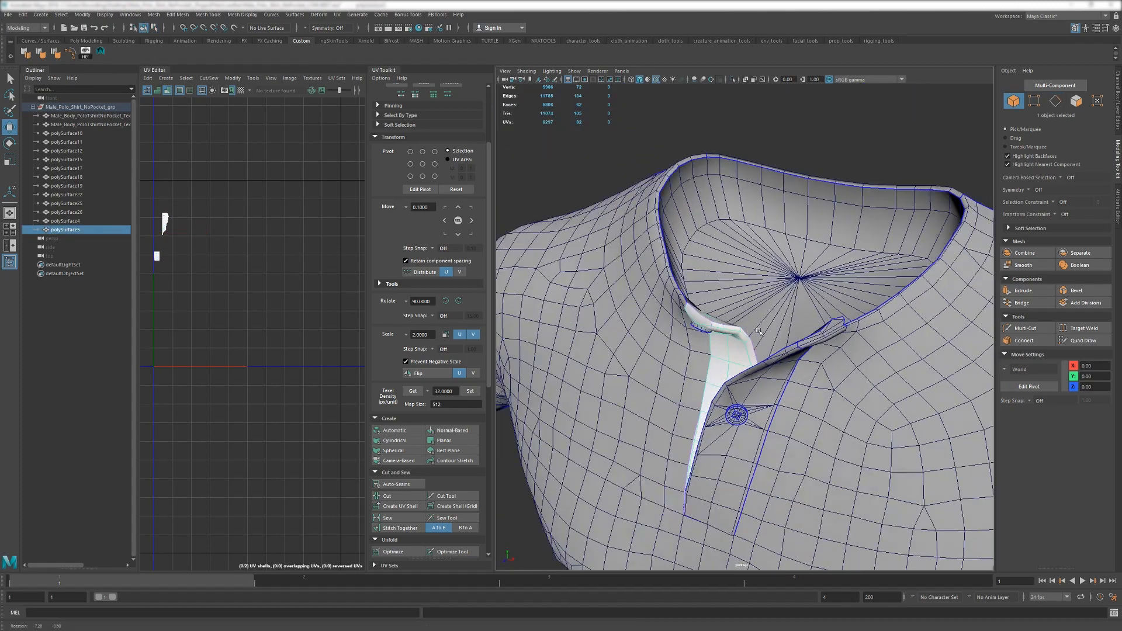
pyautogui.keyDown('alt'); pyautogui.moveTo(760, 222); pyautogui.dragTo(805, 317); pyautogui.keyUp('alt')
pyautogui.click(787, 168)
pyautogui.scroll(-6, 796, 326)
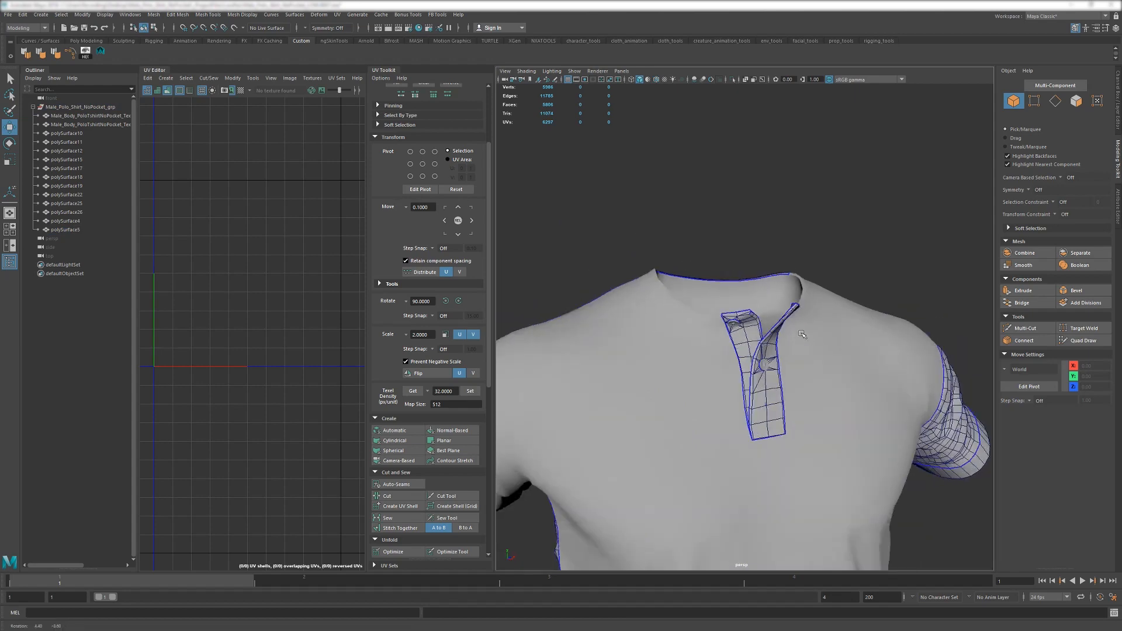
pyautogui.keyDown('alt'); pyautogui.moveTo(958, 233); pyautogui.dragTo(926, 231); pyautogui.keyUp('alt')
pyautogui.keyDown('alt'); pyautogui.moveTo(903, 297); pyautogui.dragTo(870, 316); pyautogui.keyUp('alt')
pyautogui.click(835, 332)
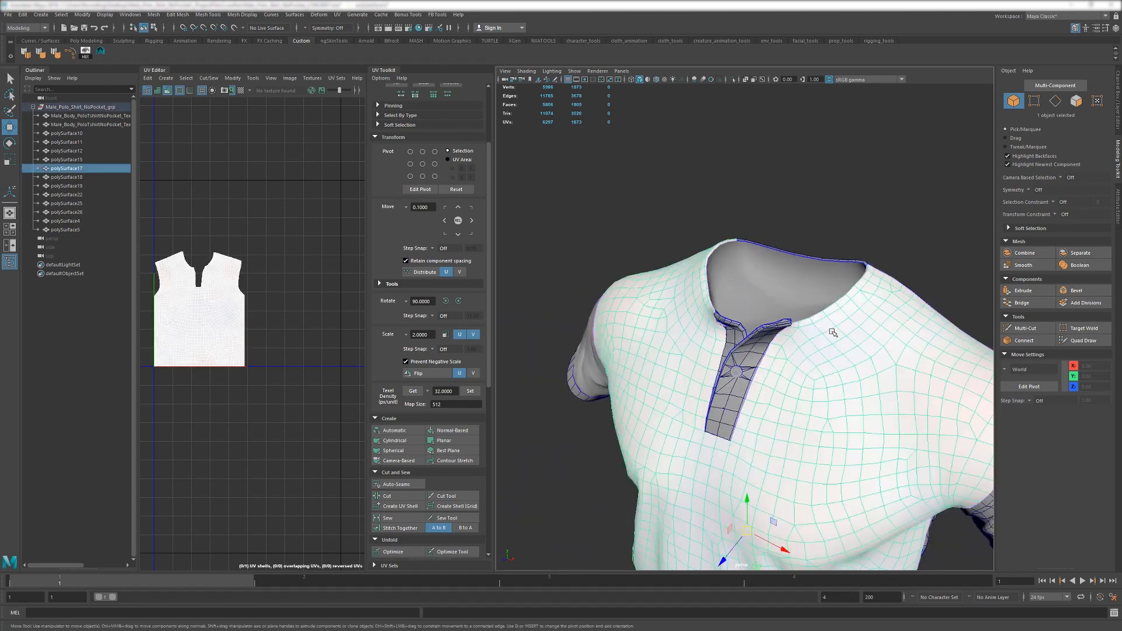
# Harden the edge loop around the collar piece, then return to object selection with nothing selected.
pyautogui.keyDown('alt'); pyautogui.moveTo(711, 225); pyautogui.dragTo(721, 261, button='middle'); pyautogui.keyUp('alt')
pyautogui.keyDown('alt'); pyautogui.moveTo(721, 261); pyautogui.dragTo(735, 381, button='right'); pyautogui.keyUp('alt')
pyautogui.keyDown('alt'); pyautogui.moveTo(735, 381); pyautogui.dragTo(756, 368); pyautogui.keyUp('alt')
pyautogui.click(754, 386)
pyautogui.moveTo(760, 327); pyautogui.dragTo(760, 302, button='right')
pyautogui.click(761, 302)
pyautogui.doubleClick(761, 302)
pyautogui.keyDown('alt'); pyautogui.moveTo(760, 302); pyautogui.dragTo(873, 329); pyautogui.keyUp('alt')
pyautogui.press('F8')
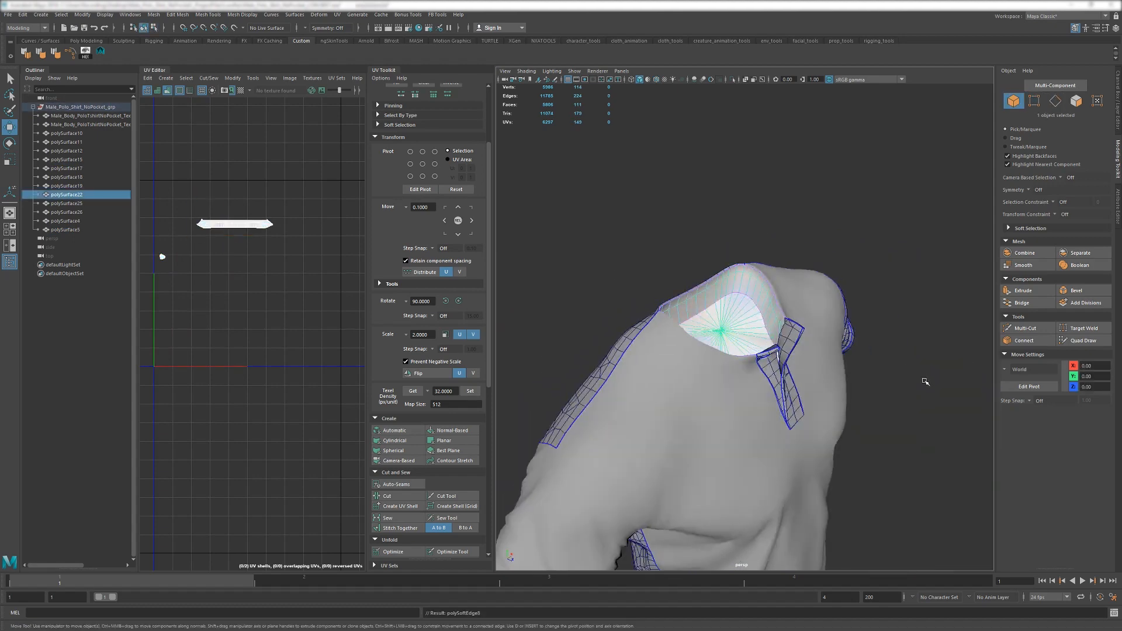
pyautogui.click(924, 380)
# Harden the edge loop around the right sleeve cuff's opening and return to object selection with nothing selected.
pyautogui.keyDown('alt'); pyautogui.moveTo(922, 381); pyautogui.dragTo(861, 401, button='right'); pyautogui.keyUp('alt')
pyautogui.keyDown('alt'); pyautogui.moveTo(861, 401); pyautogui.dragTo(858, 293); pyautogui.keyUp('alt')
pyautogui.keyDown('alt'); pyautogui.moveTo(859, 293); pyautogui.dragTo(870, 345, button='right'); pyautogui.keyUp('alt')
pyautogui.keyDown('alt'); pyautogui.moveTo(633, 464); pyautogui.dragTo(710, 404); pyautogui.keyUp('alt')
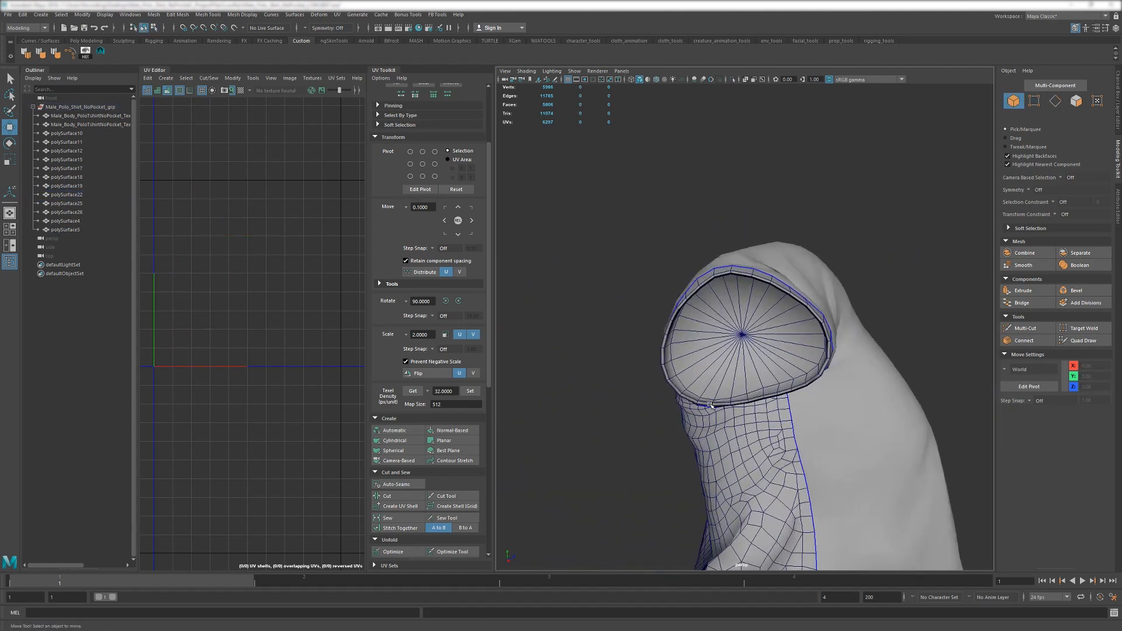
pyautogui.keyDown('alt'); pyautogui.moveTo(709, 404); pyautogui.dragTo(753, 404, button='right'); pyautogui.keyUp('alt')
pyautogui.click(644, 362)
pyautogui.hotkey('ctrl', 'F10')
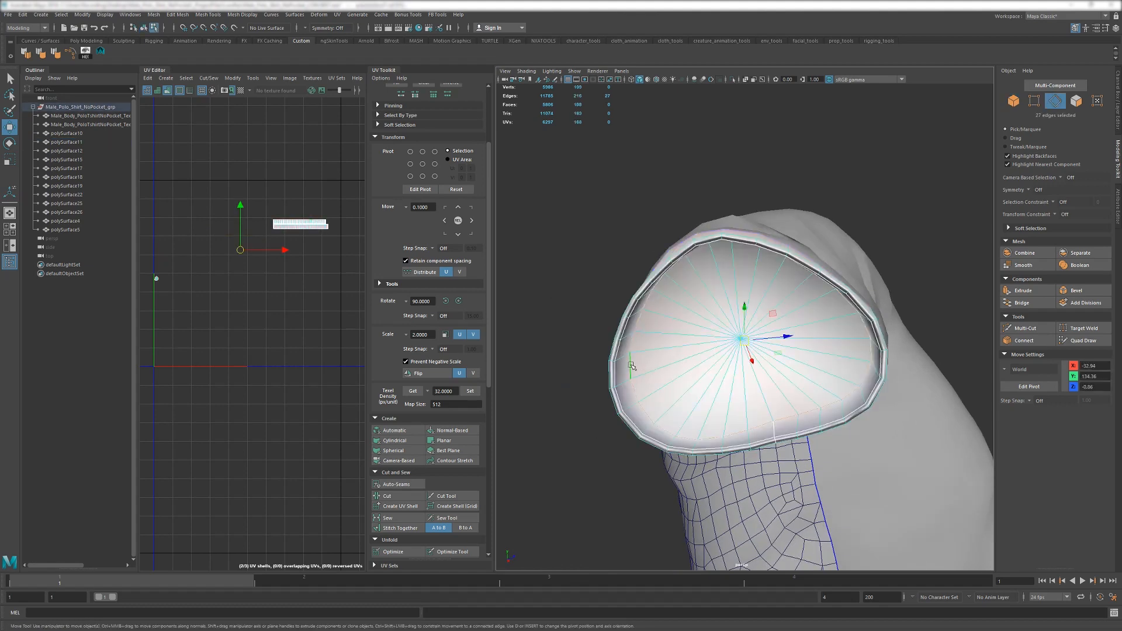
pyautogui.keyDown('shift'); pyautogui.moveTo(630, 365); pyautogui.dragTo(611, 410, button='right'); pyautogui.keyUp('shift')
pyautogui.scroll(-3, 611, 411)
pyautogui.press('F8')
pyautogui.click(617, 414)
# Examine the edges of the right cuff and its sleeve panel, checking the edge run at the underarm seam.
pyautogui.keyDown('alt'); pyautogui.moveTo(618, 415); pyautogui.dragTo(684, 430); pyautogui.keyUp('alt')
pyautogui.keyDown('alt'); pyautogui.moveTo(683, 430); pyautogui.dragTo(808, 471, button='right'); pyautogui.keyUp('alt')
pyautogui.click(809, 471)
pyautogui.keyDown('alt'); pyautogui.moveTo(809, 471); pyautogui.dragTo(725, 401, button='middle'); pyautogui.keyUp('alt')
pyautogui.keyDown('alt'); pyautogui.moveTo(726, 401); pyautogui.dragTo(786, 419); pyautogui.keyUp('alt')
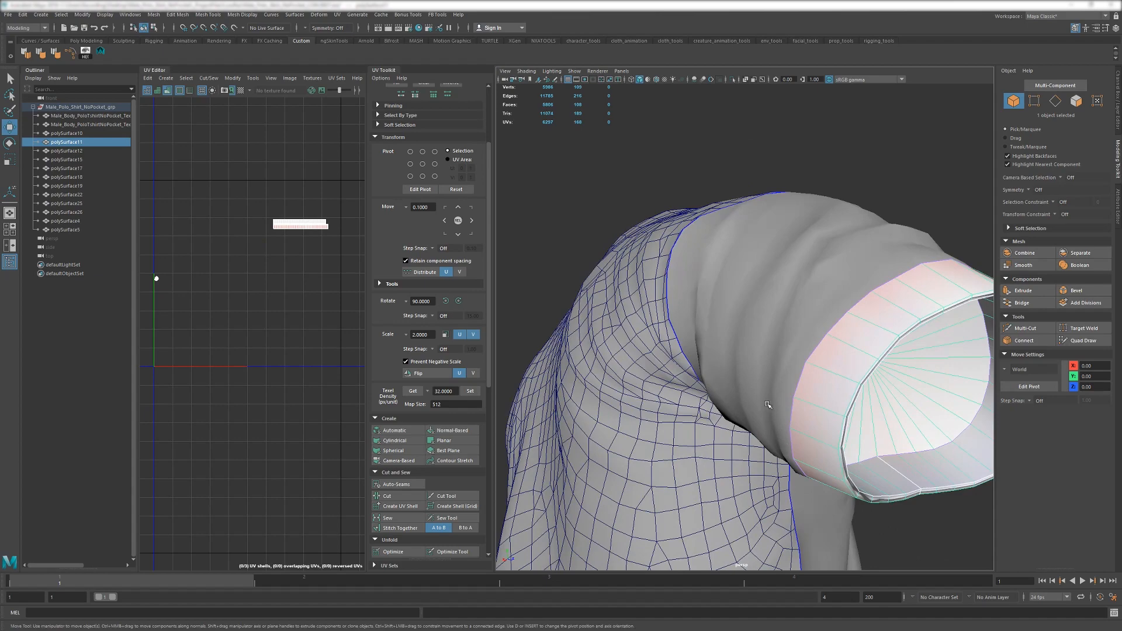
pyautogui.click(741, 347)
pyautogui.keyDown('alt'); pyautogui.moveTo(740, 347); pyautogui.dragTo(602, 251); pyautogui.keyUp('alt')
pyautogui.keyDown('alt'); pyautogui.moveTo(602, 251); pyautogui.dragTo(579, 356, button='middle'); pyautogui.keyUp('alt')
pyautogui.keyDown('alt'); pyautogui.moveTo(579, 357); pyautogui.dragTo(613, 284, button='right'); pyautogui.keyUp('alt')
pyautogui.doubleClick(612, 284)
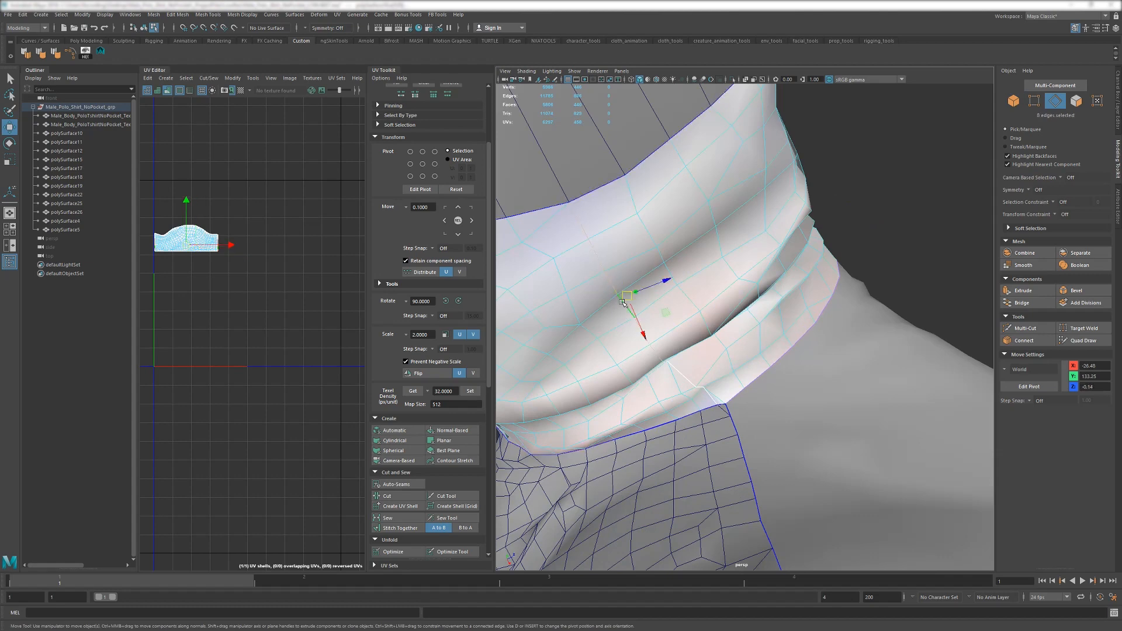
pyautogui.keyDown('alt'); pyautogui.moveTo(613, 284); pyautogui.dragTo(677, 411); pyautogui.keyUp('alt')
pyautogui.moveTo(647, 442); pyautogui.dragTo(695, 403, button='right')
pyautogui.keyDown('alt'); pyautogui.moveTo(818, 497); pyautogui.dragTo(704, 526, button='right'); pyautogui.keyUp('alt')
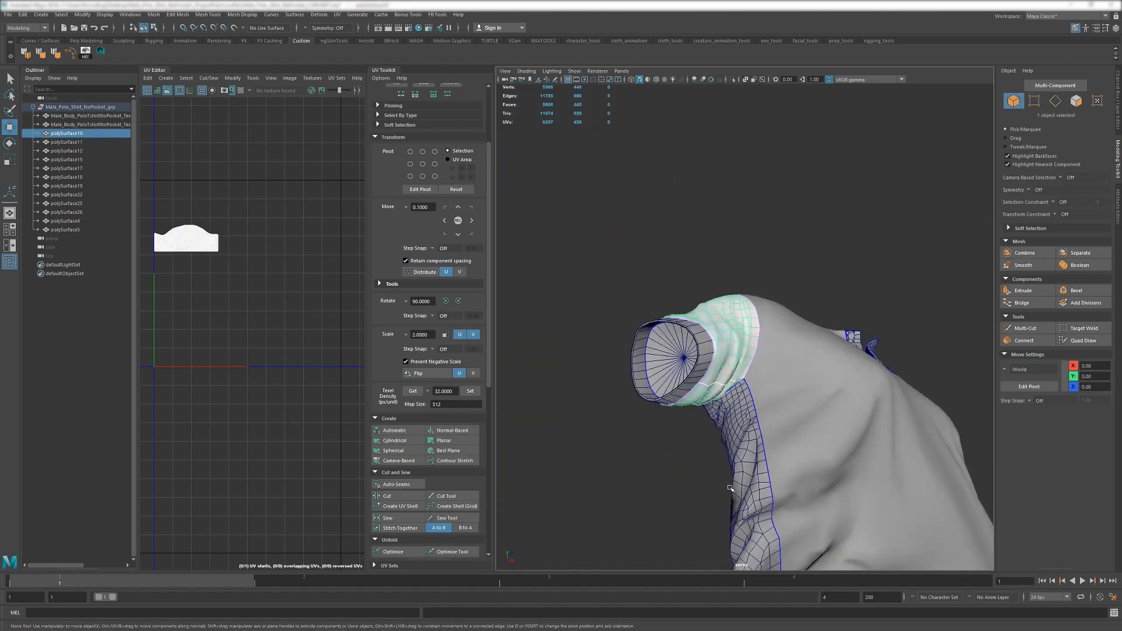
# Check the edge loop along the inner side of the bottom hem piece, and return to object selection.
pyautogui.keyDown('alt'); pyautogui.moveTo(704, 526); pyautogui.dragTo(664, 390, button='middle'); pyautogui.keyUp('alt')
pyautogui.click(664, 390)
pyautogui.keyDown('alt'); pyautogui.moveTo(664, 391); pyautogui.dragTo(689, 233); pyautogui.keyUp('alt')
pyautogui.click(596, 333)
pyautogui.moveTo(596, 333); pyautogui.dragTo(591, 305, button='right')
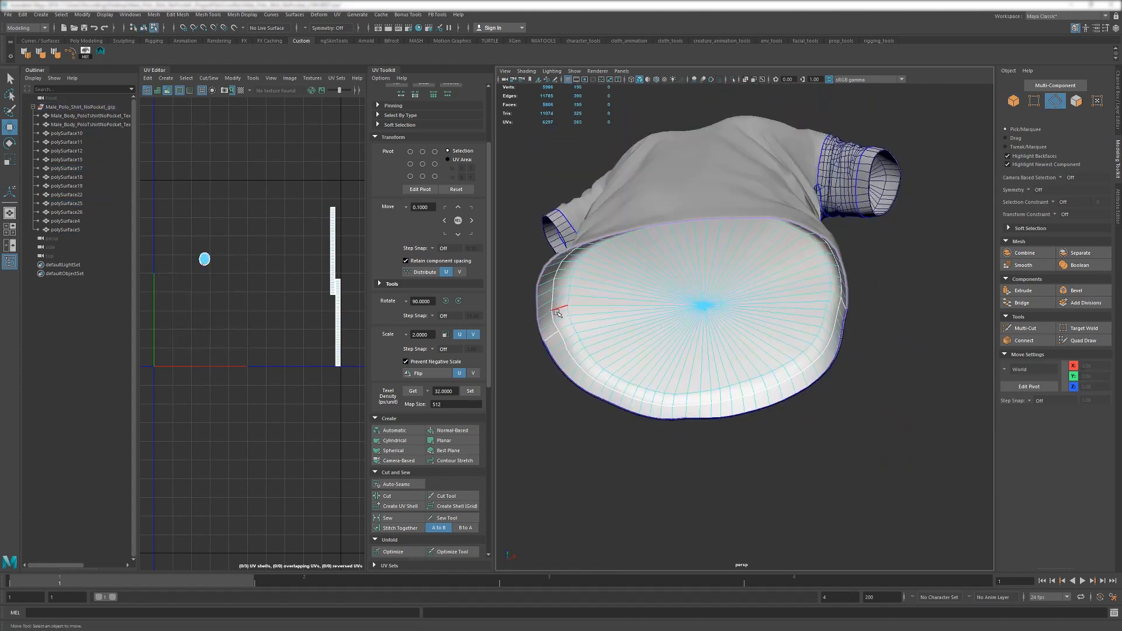
pyautogui.doubleClick(555, 313)
pyautogui.moveTo(596, 363); pyautogui.dragTo(643, 327, button='right')
pyautogui.scroll(-5, 691, 338)
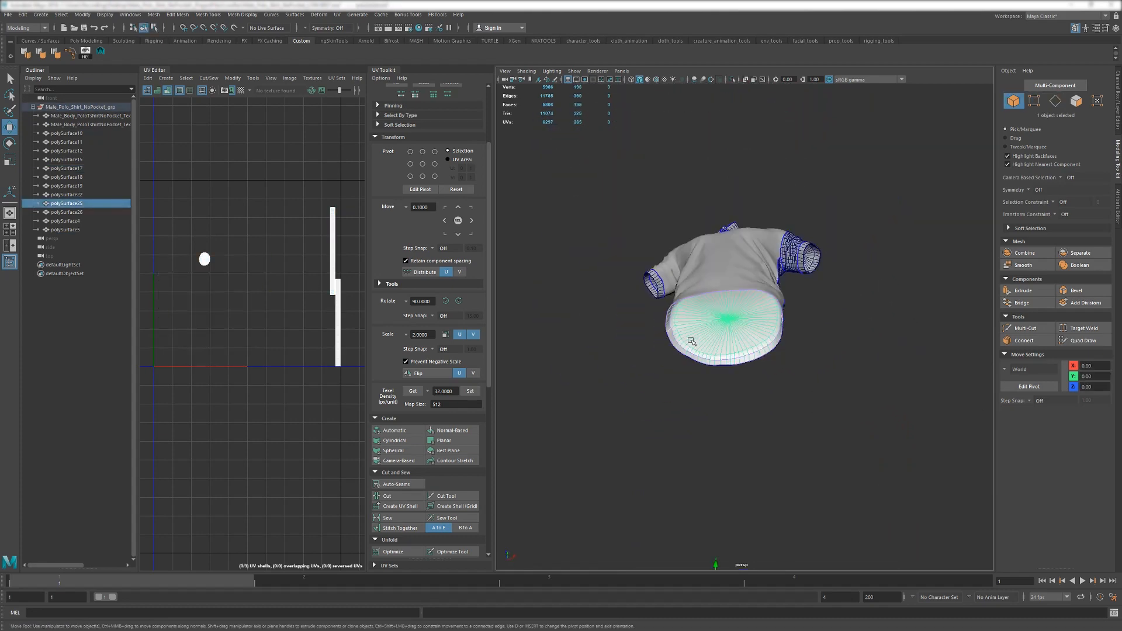
pyautogui.click(801, 294)
# Review the whole shirt's front, back and sides, highlighting all pieces and the back panel to check their edges.
pyautogui.keyDown('alt'); pyautogui.moveTo(801, 294); pyautogui.dragTo(832, 379); pyautogui.keyUp('alt')
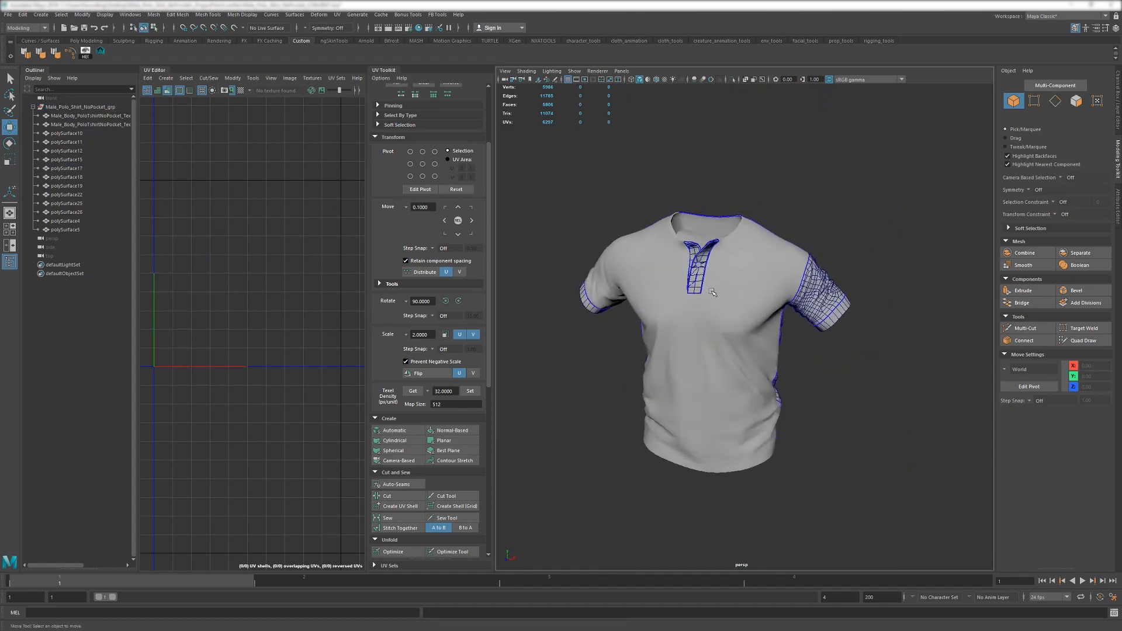
pyautogui.keyDown('alt'); pyautogui.moveTo(711, 292); pyautogui.dragTo(784, 365); pyautogui.keyUp('alt')
pyautogui.moveTo(572, 168); pyautogui.dragTo(990, 567)
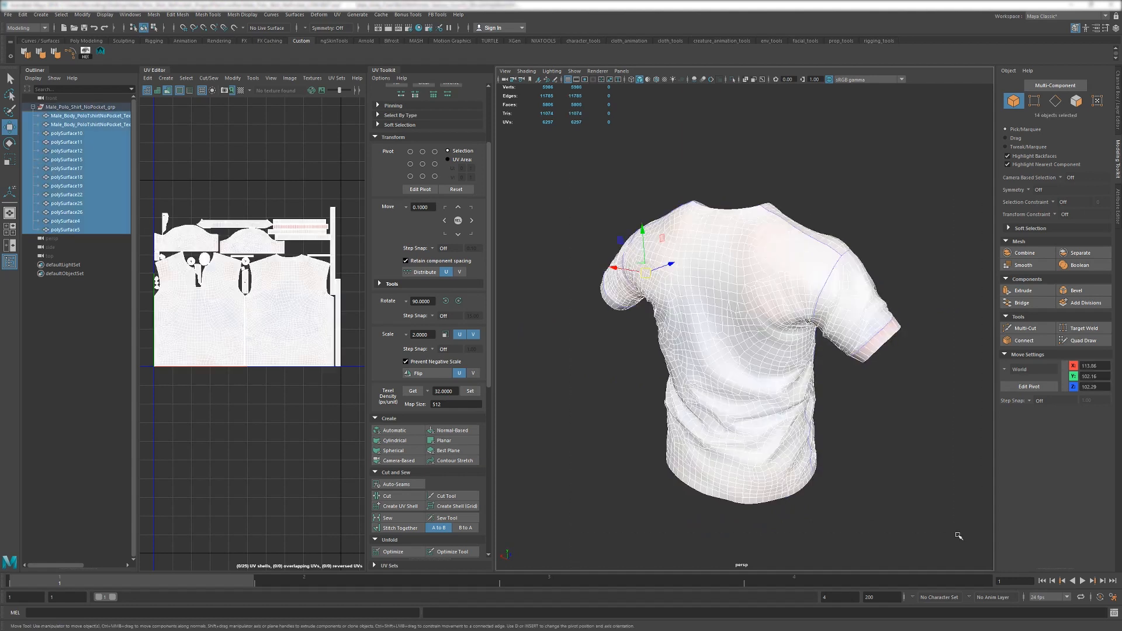
pyautogui.click(942, 524)
pyautogui.keyDown('alt'); pyautogui.moveTo(883, 473); pyautogui.dragTo(915, 408); pyautogui.keyUp('alt')
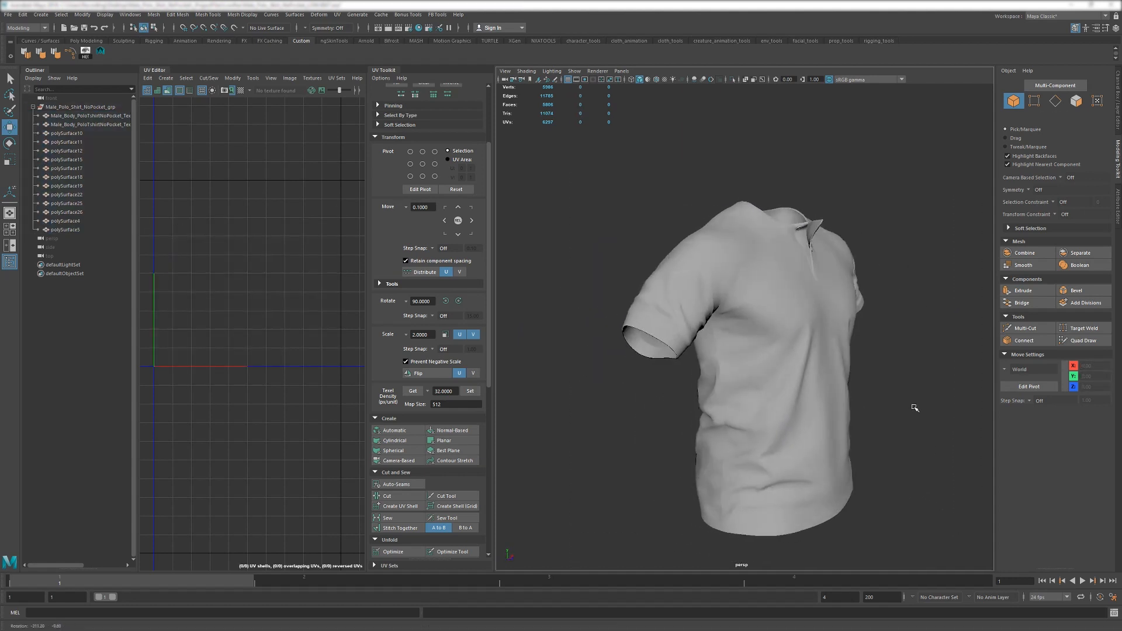
pyautogui.keyDown('alt'); pyautogui.moveTo(778, 380); pyautogui.dragTo(783, 418); pyautogui.keyUp('alt')
pyautogui.click(737, 438)
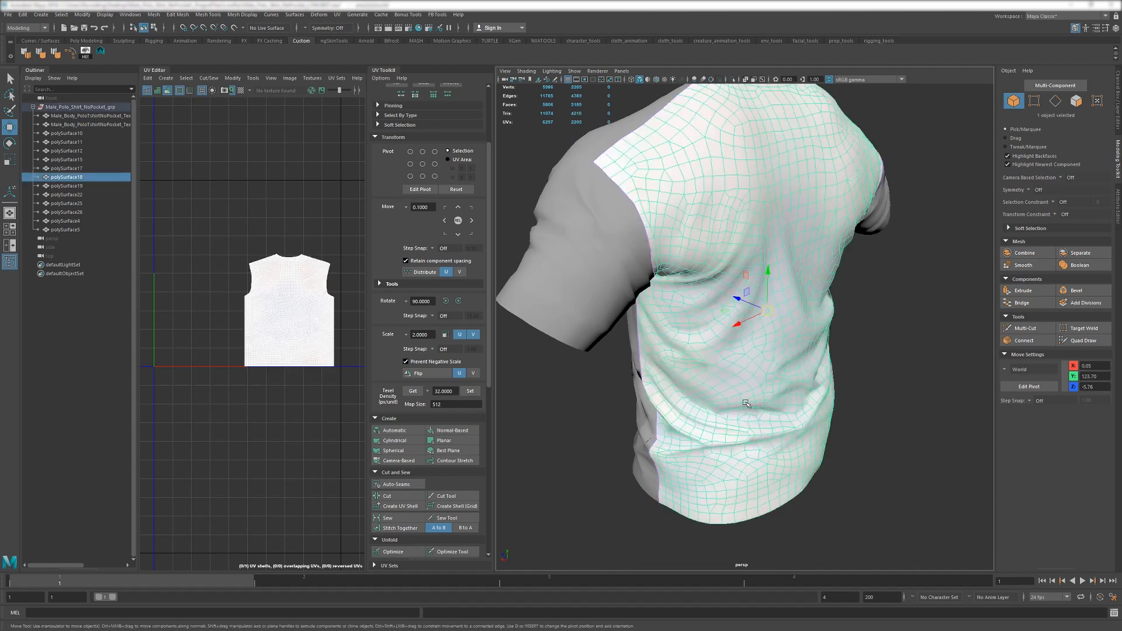
pyautogui.click(853, 438)
# Cut an edge between two border points on the front body panel's side seam with Multi-Cut, and return to object selection.
pyautogui.keyDown('alt'); pyautogui.moveTo(853, 438); pyautogui.dragTo(760, 357); pyautogui.keyUp('alt')
pyautogui.scroll(4, 701, 380)
pyautogui.keyDown('alt'); pyautogui.moveTo(660, 395); pyautogui.dragTo(751, 378); pyautogui.keyUp('alt')
pyautogui.scroll(3, 857, 438)
pyautogui.click(857, 438)
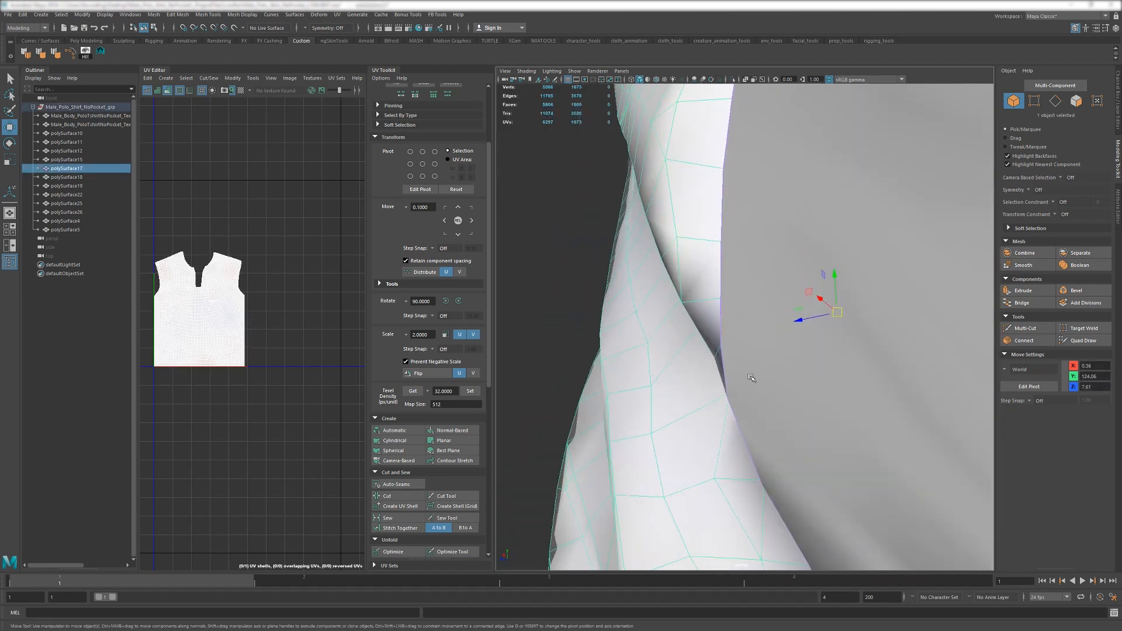
pyautogui.hotkey('ctrl', 'shift', 'x')
pyautogui.click(721, 242)
pyautogui.click(721, 298)
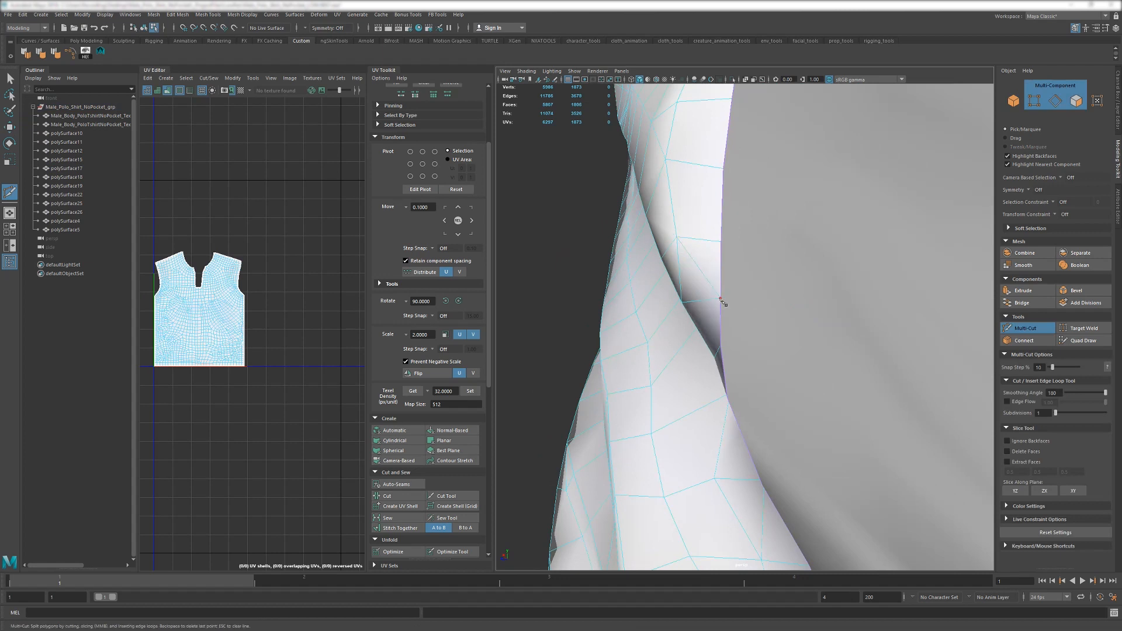
pyautogui.press('w')
pyautogui.scroll(-10, 623, 305)
pyautogui.press('F8')
pyautogui.click(614, 304)
# Examine the side seam and the shading around the shirt up close from several angles.
pyautogui.keyDown('alt'); pyautogui.moveTo(615, 304); pyautogui.dragTo(618, 336); pyautogui.keyUp('alt')
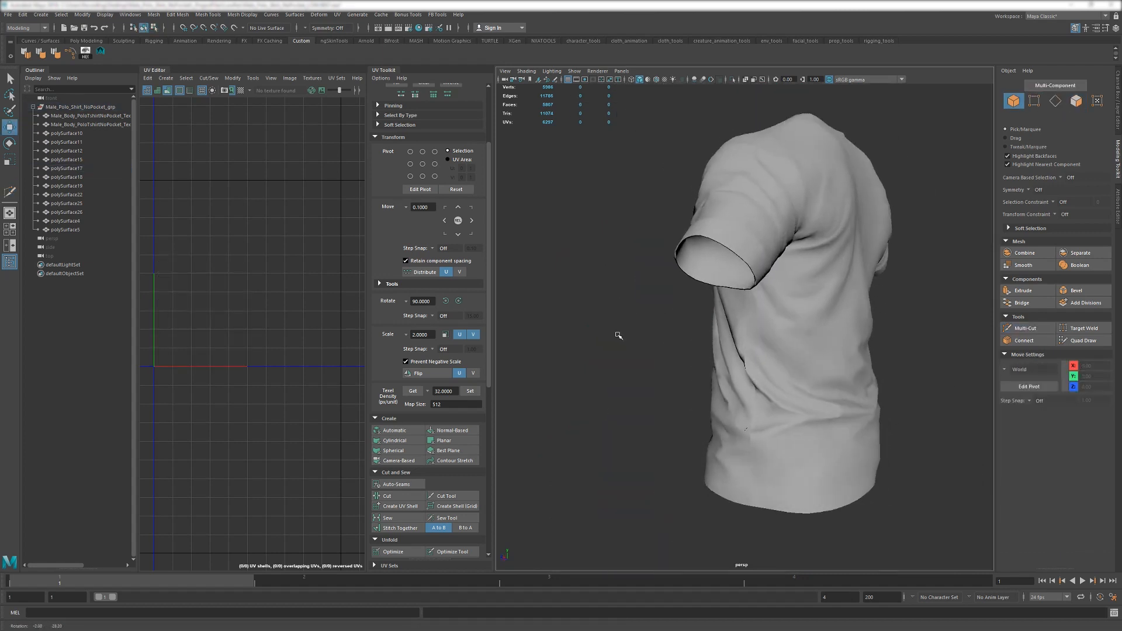
pyautogui.keyDown('alt'); pyautogui.moveTo(643, 335); pyautogui.dragTo(788, 443, button='right'); pyautogui.keyUp('alt')
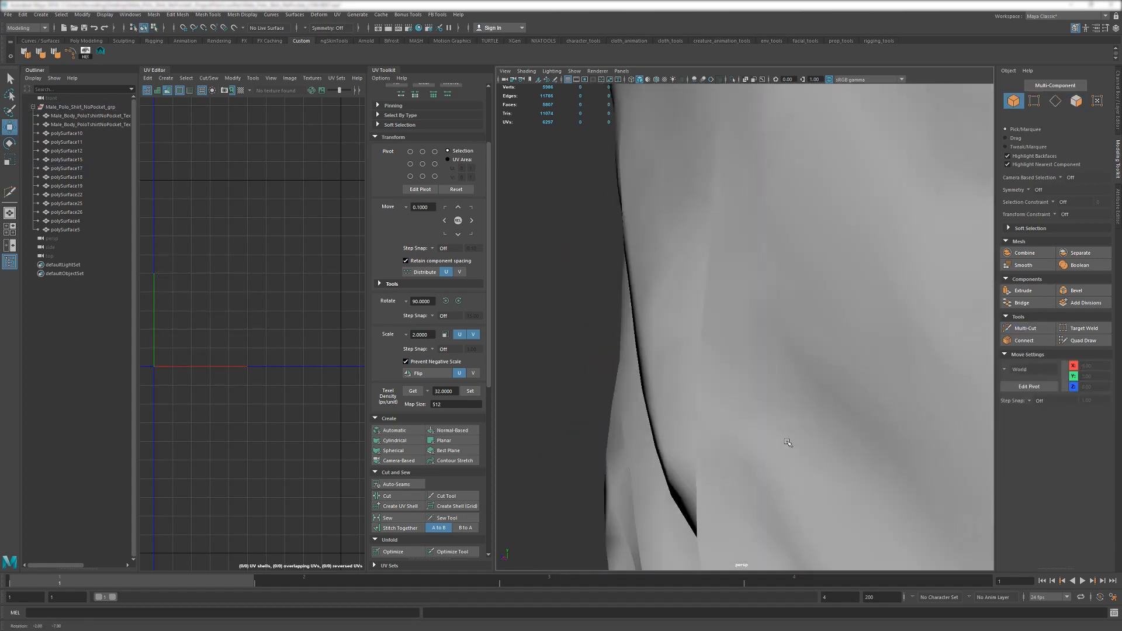
pyautogui.keyDown('alt'); pyautogui.moveTo(789, 443); pyautogui.dragTo(894, 408); pyautogui.keyUp('alt')
pyautogui.keyDown('alt'); pyautogui.moveTo(894, 408); pyautogui.dragTo(723, 358, button='right'); pyautogui.keyUp('alt')
pyautogui.keyDown('alt'); pyautogui.moveTo(723, 358); pyautogui.dragTo(938, 370); pyautogui.keyUp('alt')
pyautogui.scroll(5, 691, 368)
pyautogui.keyDown('alt'); pyautogui.moveTo(690, 368); pyautogui.dragTo(754, 359); pyautogui.keyUp('alt')
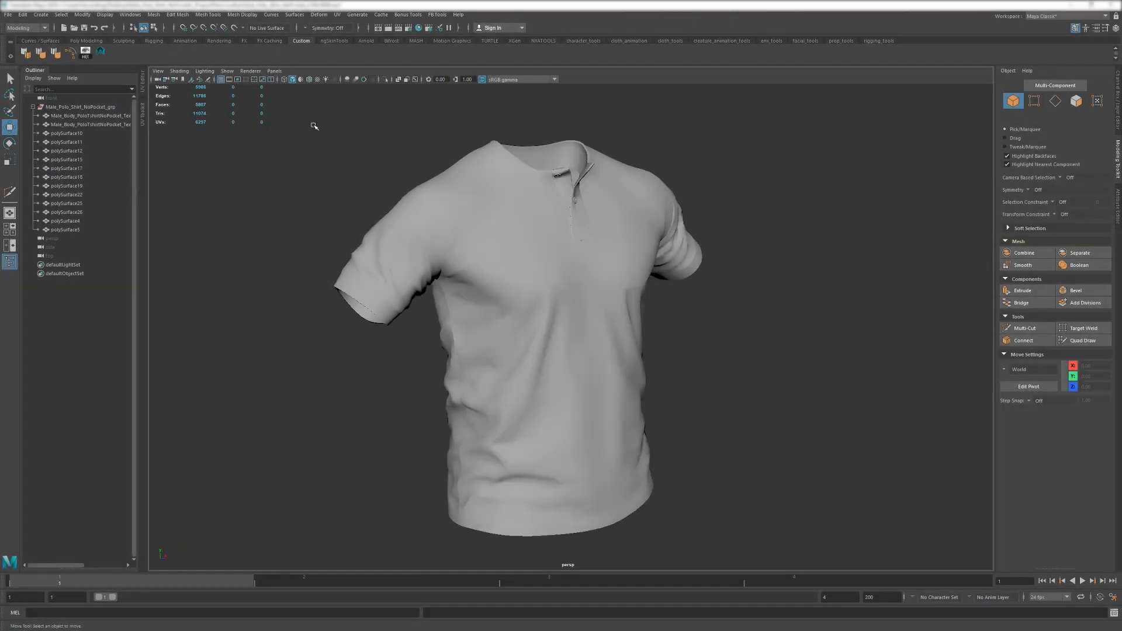
# Rename the front body panel as Front_Low.
pyautogui.moveTo(314, 126); pyautogui.dragTo(761, 585)
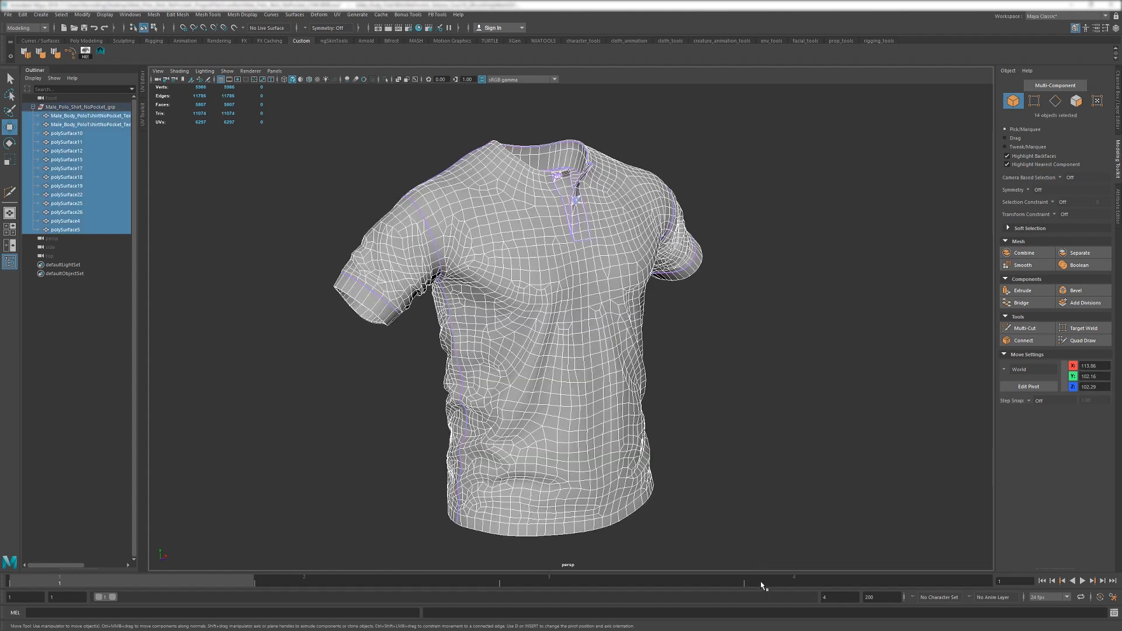
pyautogui.click(579, 238)
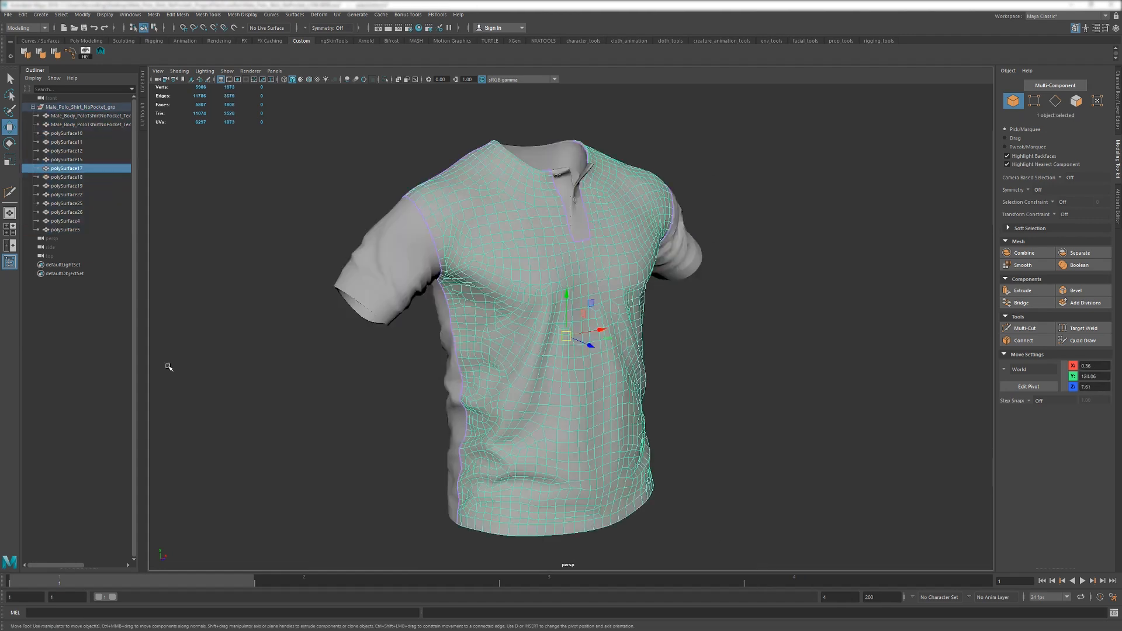
pyautogui.doubleClick(75, 169)
pyautogui.write('Front_L')
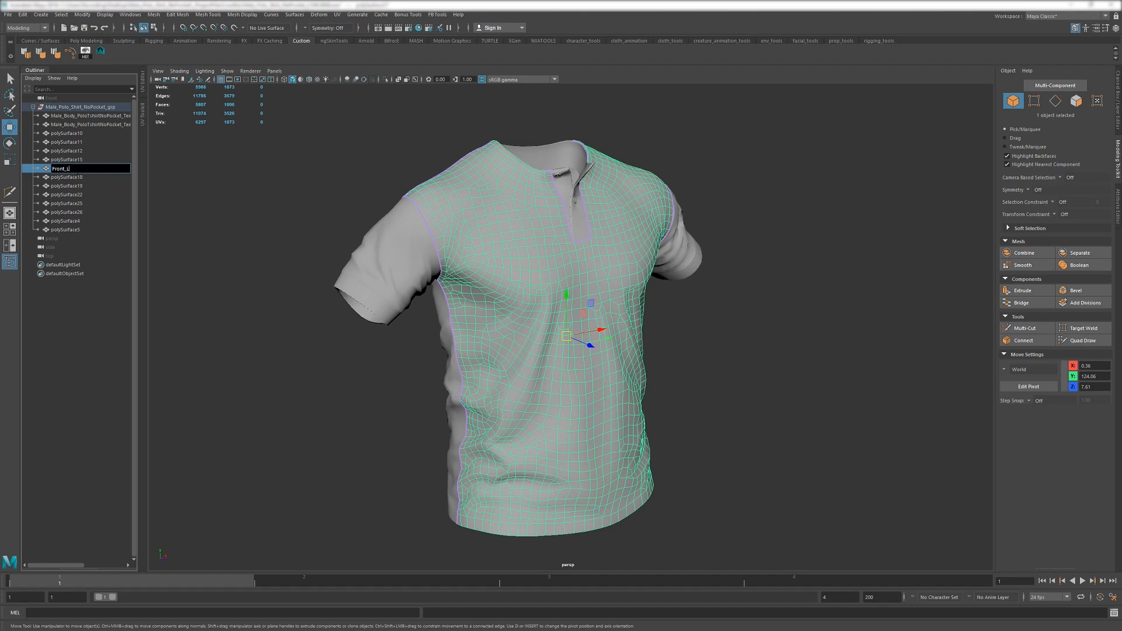
pyautogui.write('ow')
pyautogui.press('Return')
# Rename the back body panel as Back_Low.
pyautogui.keyDown('alt'); pyautogui.moveTo(384, 218); pyautogui.dragTo(280, 222); pyautogui.keyUp('alt')
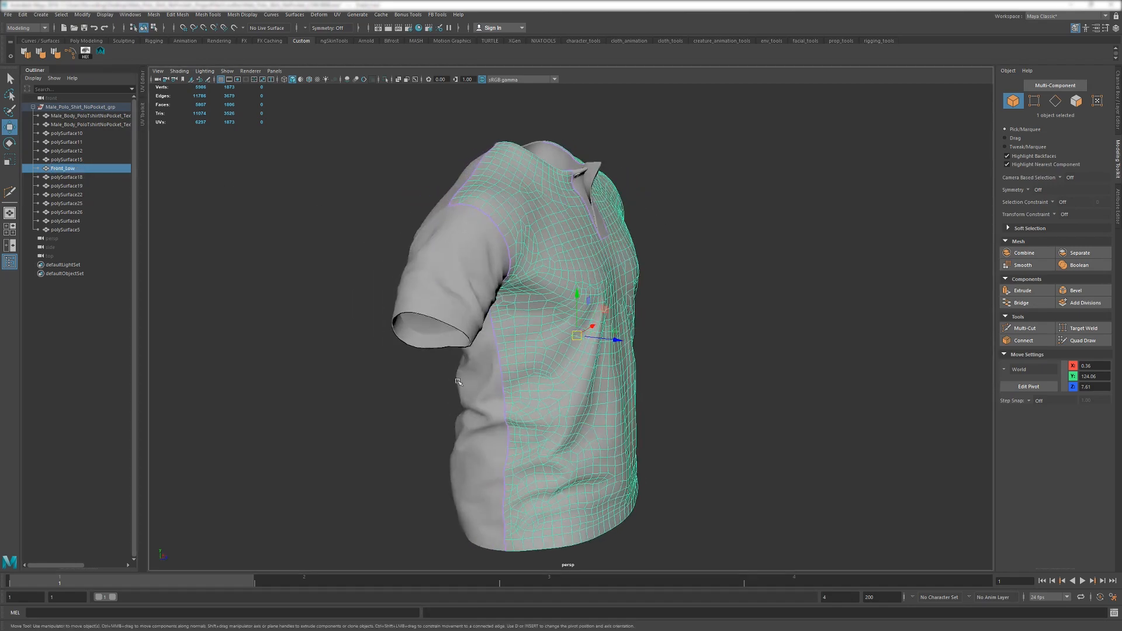
pyautogui.click(94, 178)
pyautogui.doubleClick(94, 179)
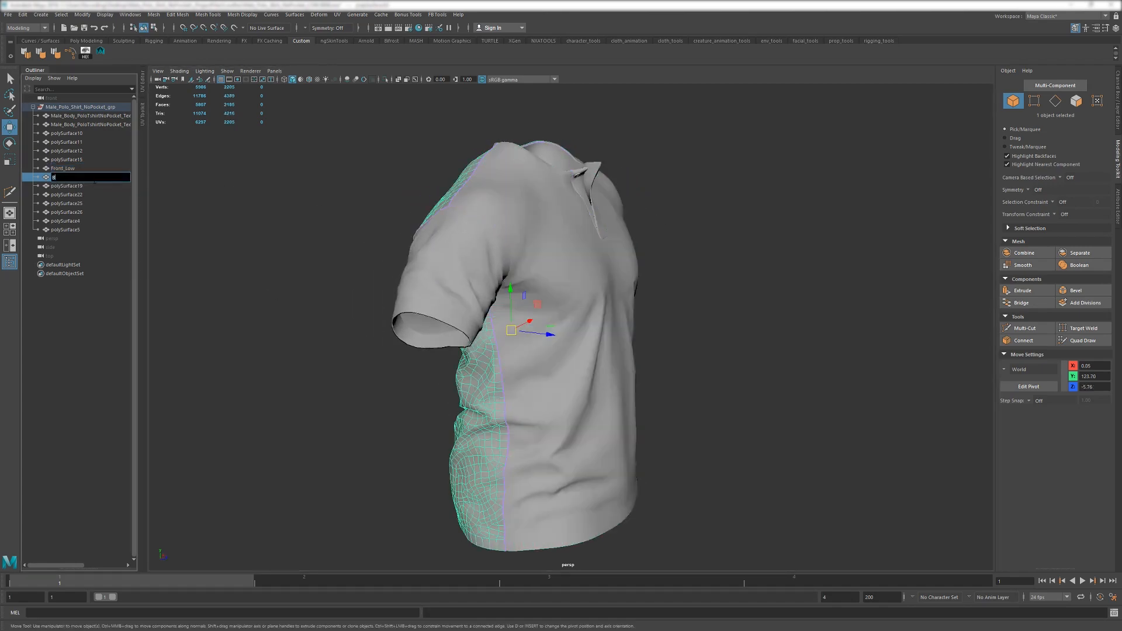
pyautogui.write('Back_Low')
pyautogui.press('Return')
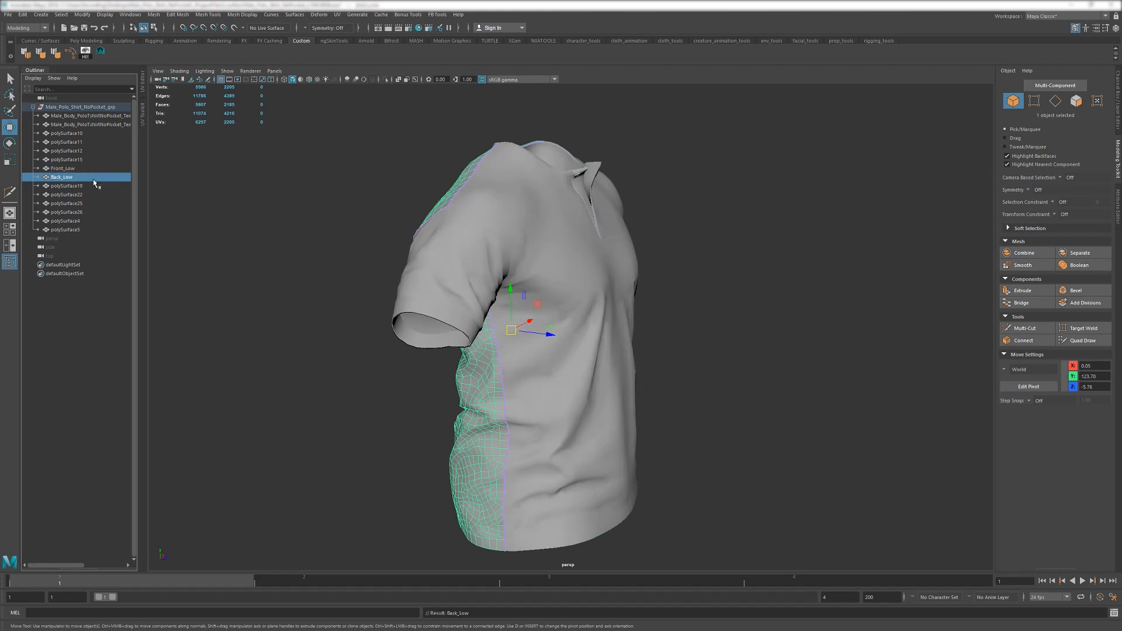
# Rename the right sleeve panel as RSleeve_001_Low.
pyautogui.click(467, 240)
pyautogui.doubleClick(66, 135)
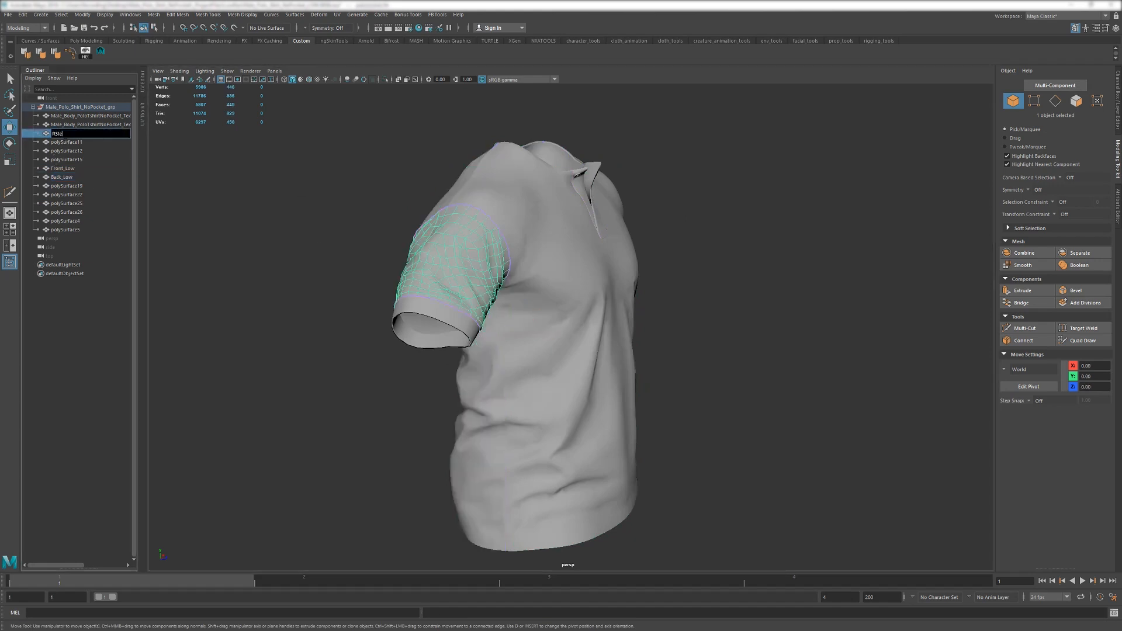
pyautogui.write('RSleeve_Low')
pyautogui.press('Return')
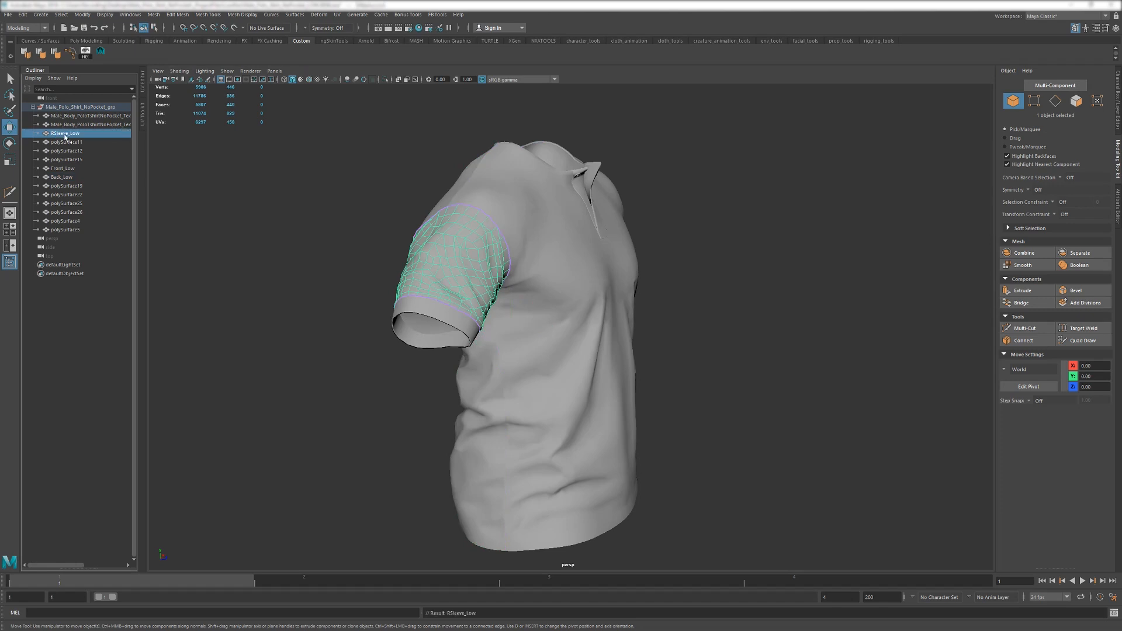
pyautogui.keyDown('alt'); pyautogui.moveTo(322, 214); pyautogui.dragTo(386, 252); pyautogui.keyUp('alt')
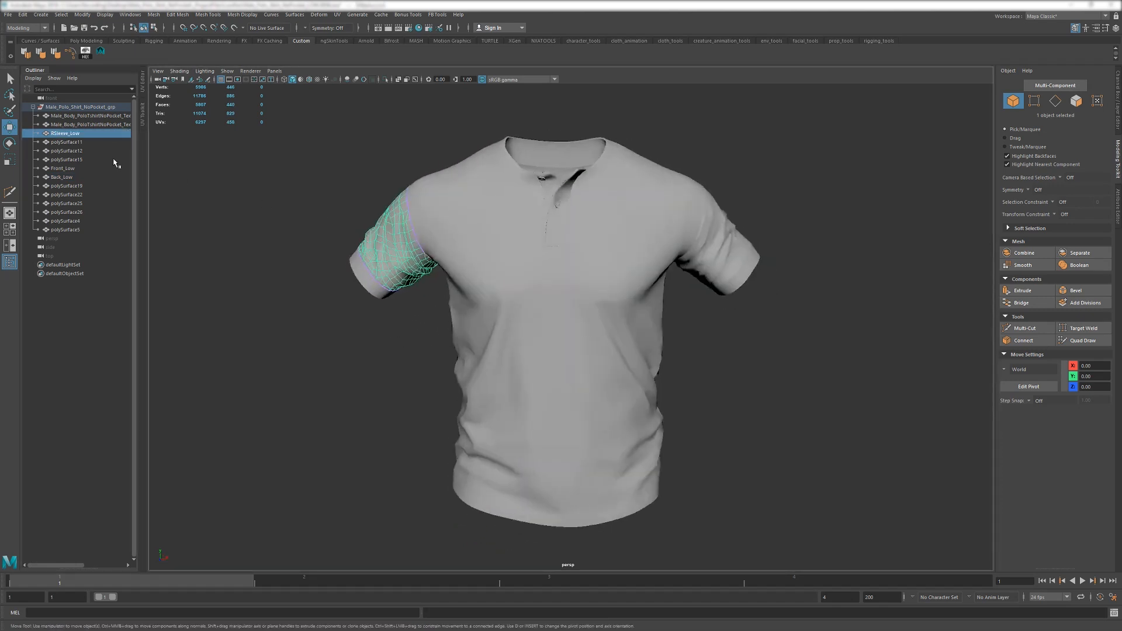
pyautogui.doubleClick(72, 134)
pyautogui.write('00')
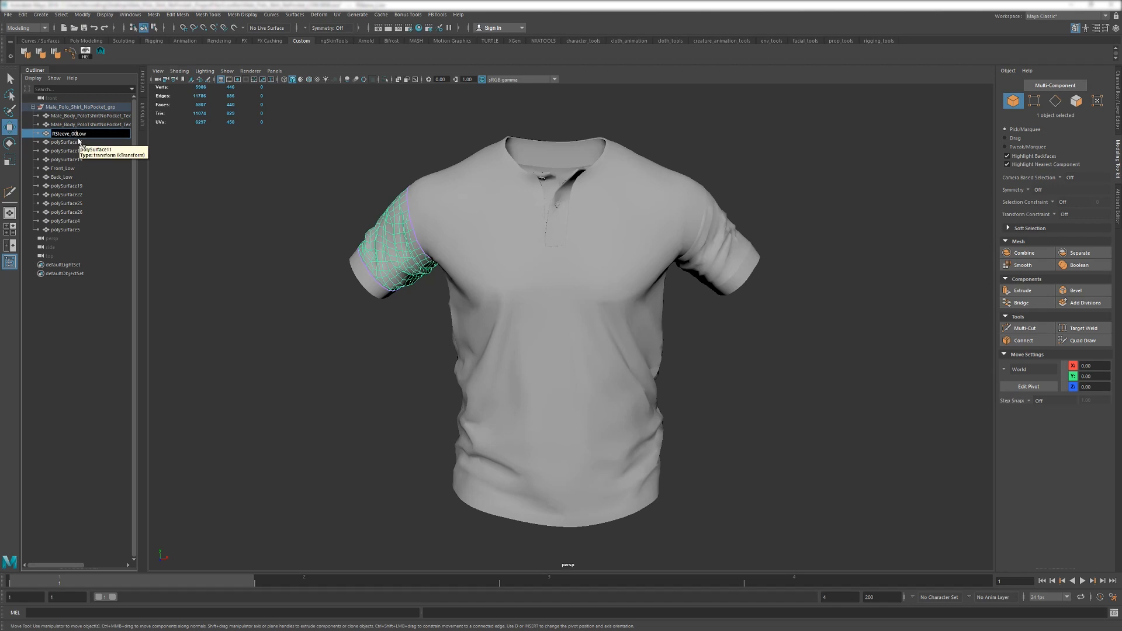
pyautogui.write('1_')
pyautogui.press('Return')
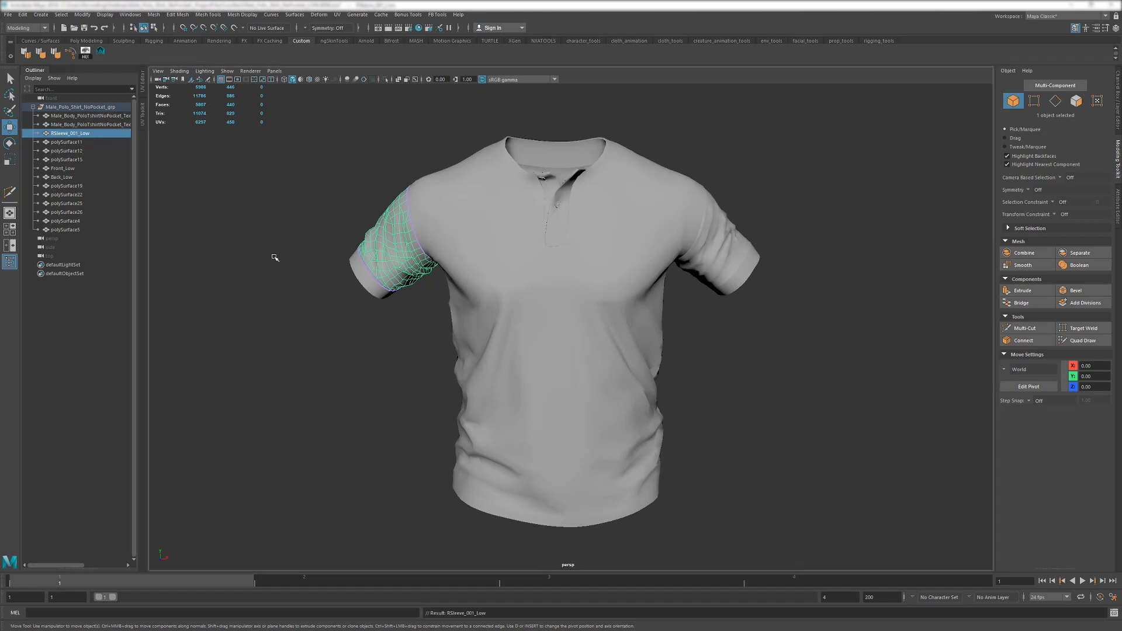
# Reuse the right sleeve panel's name to rename the right cuff as RSleeve_002_Low.
pyautogui.keyDown('alt'); pyautogui.moveTo(345, 250); pyautogui.dragTo(370, 288); pyautogui.keyUp('alt')
pyautogui.doubleClick(87, 133)
pyautogui.hotkey('ctrl', 'c')
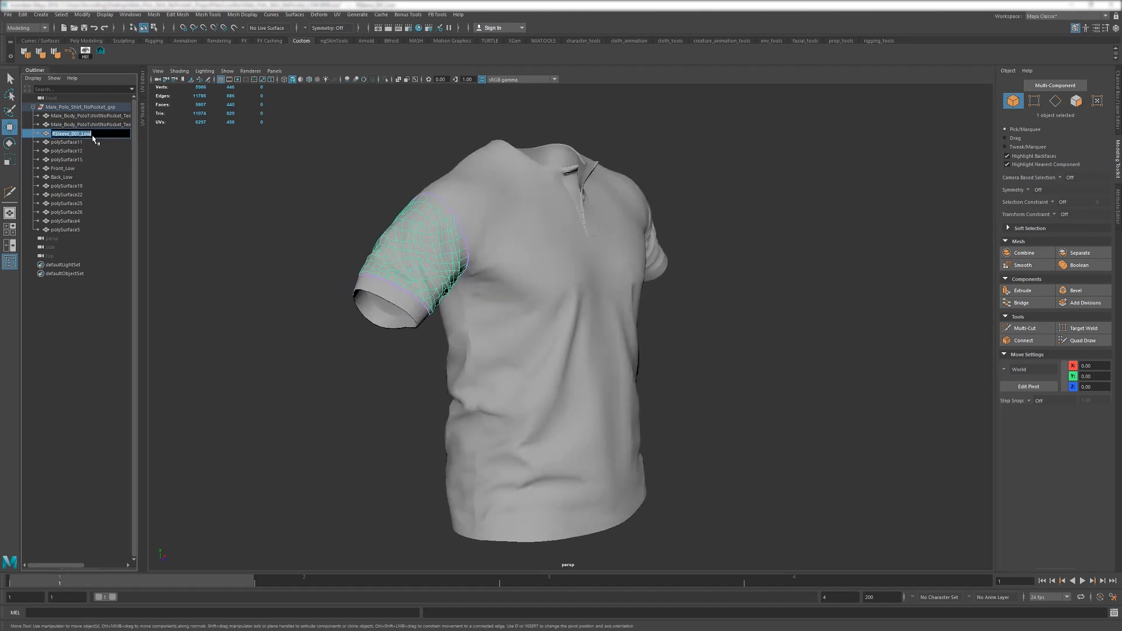
pyautogui.click(374, 285)
pyautogui.doubleClick(87, 142)
pyautogui.hotkey('ctrl', 'v')
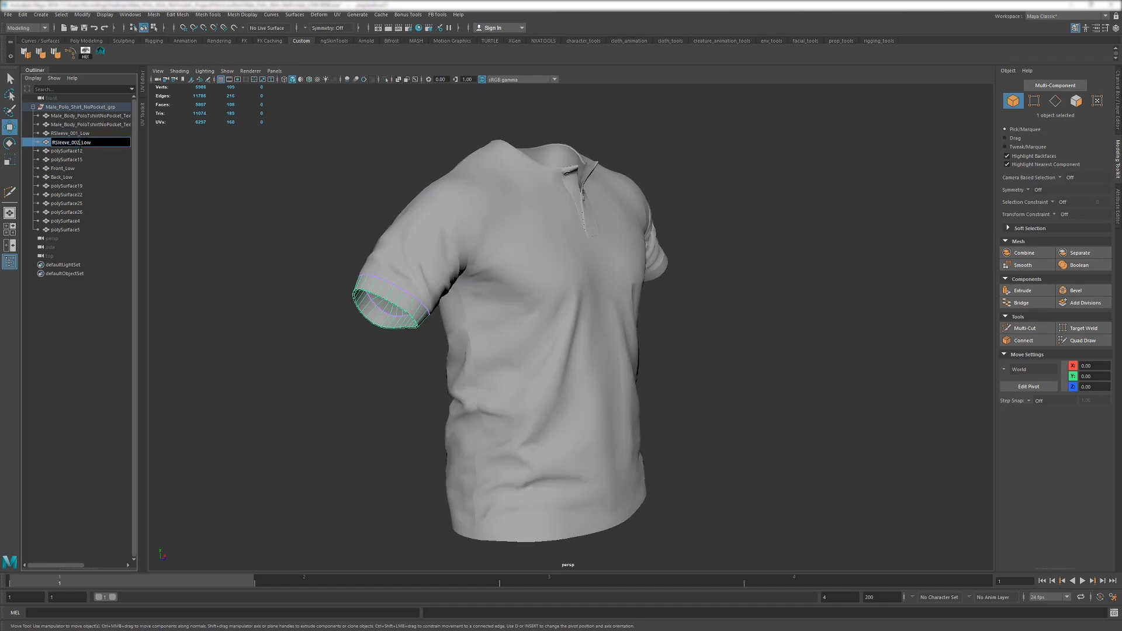
pyautogui.press('Return')
# Rename the left sleeve panel as LSleeve_001_Low.
pyautogui.keyDown('alt'); pyautogui.moveTo(557, 325); pyautogui.dragTo(385, 303); pyautogui.keyUp('alt')
pyautogui.click(66, 159)
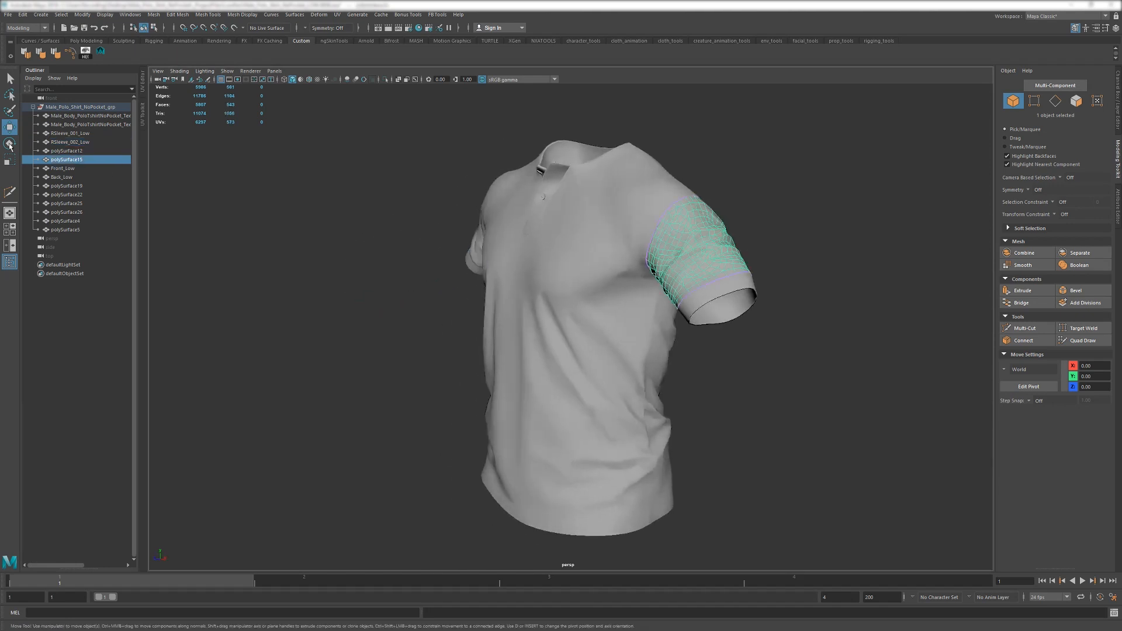
pyautogui.doubleClick(71, 160)
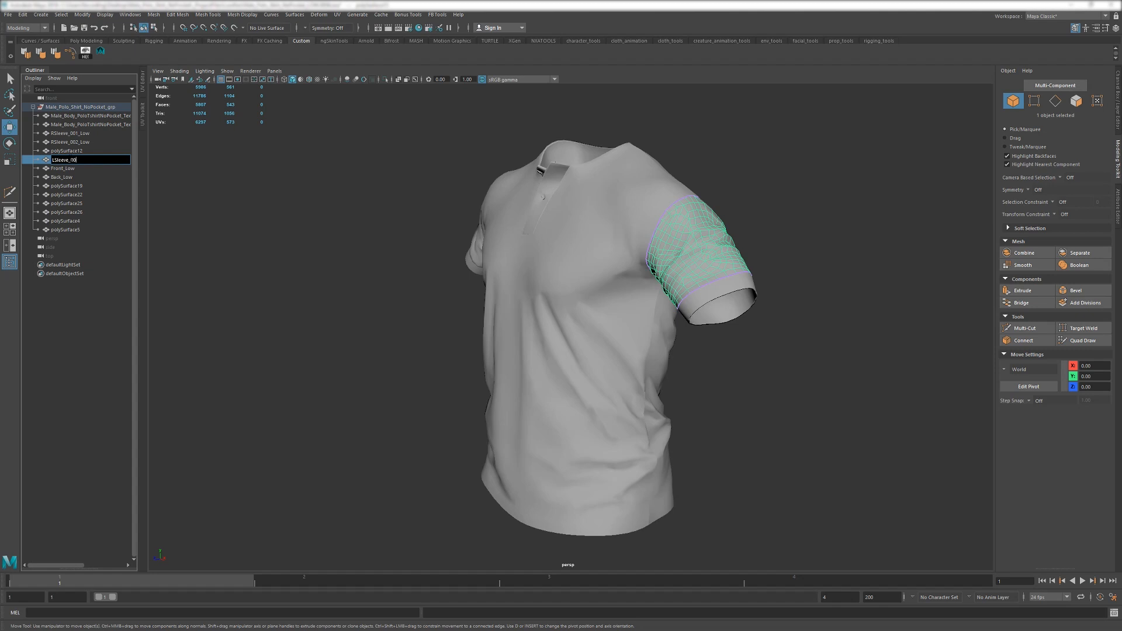
pyautogui.write('LSleeve_001_Low')
pyautogui.press('Return')
# Reuse the left sleeve panel's name to rename the left cuff as LSleeve_002_Low, and clear the selection.
pyautogui.doubleClick(71, 160)
pyautogui.hotkey('ctrl', 'c')
pyautogui.click(717, 292)
pyautogui.doubleClick(72, 152)
pyautogui.hotkey('ctrl', 'v')
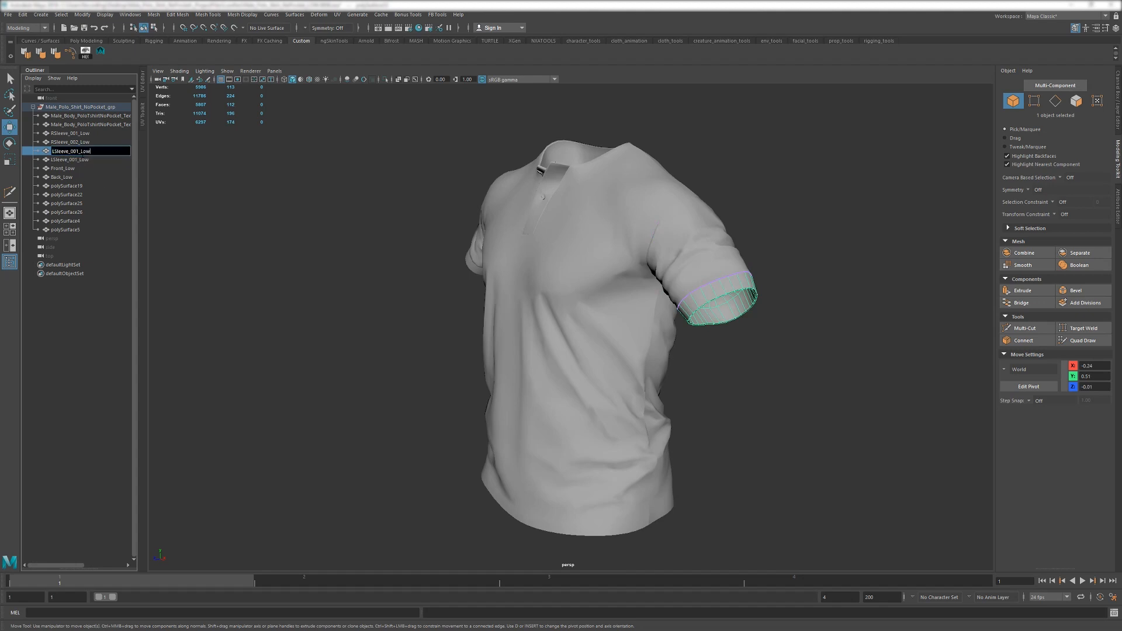
pyautogui.write('2')
pyautogui.click(324, 206)
# Rename the front button placket strip below the neck opening as Neck_001_Low.
pyautogui.keyDown('alt'); pyautogui.moveTo(324, 205); pyautogui.dragTo(462, 227); pyautogui.keyUp('alt')
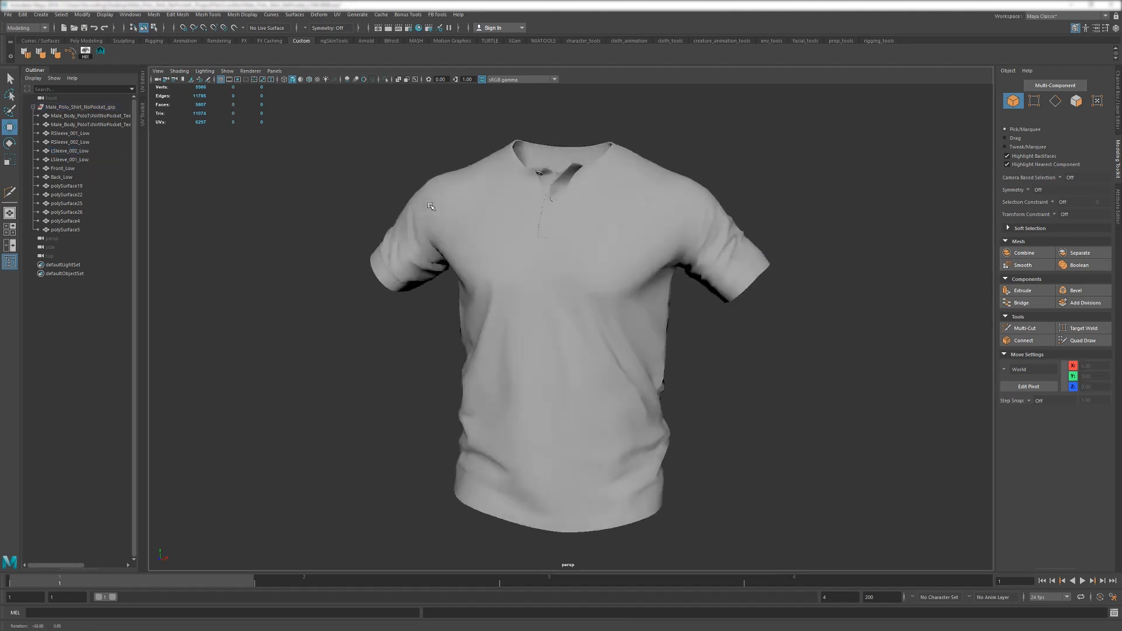
pyautogui.scroll(3, 491, 240)
pyautogui.keyDown('alt'); pyautogui.moveTo(491, 241); pyautogui.dragTo(508, 391, button='middle'); pyautogui.keyUp('alt')
pyautogui.scroll(2, 544, 300)
pyautogui.click(544, 300)
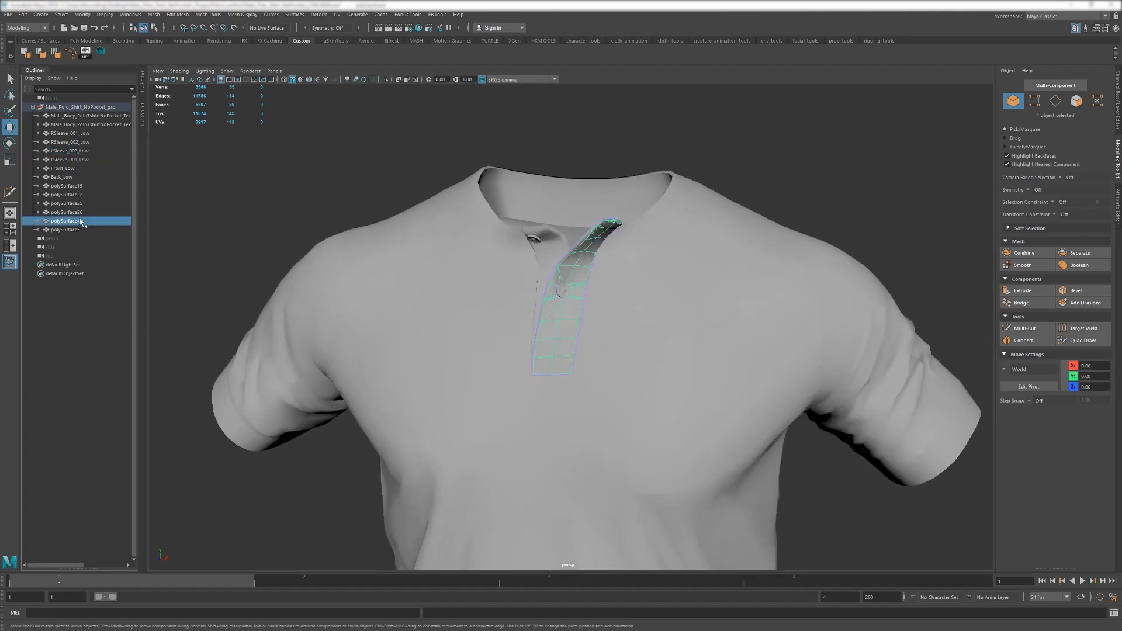
pyautogui.doubleClick(84, 221)
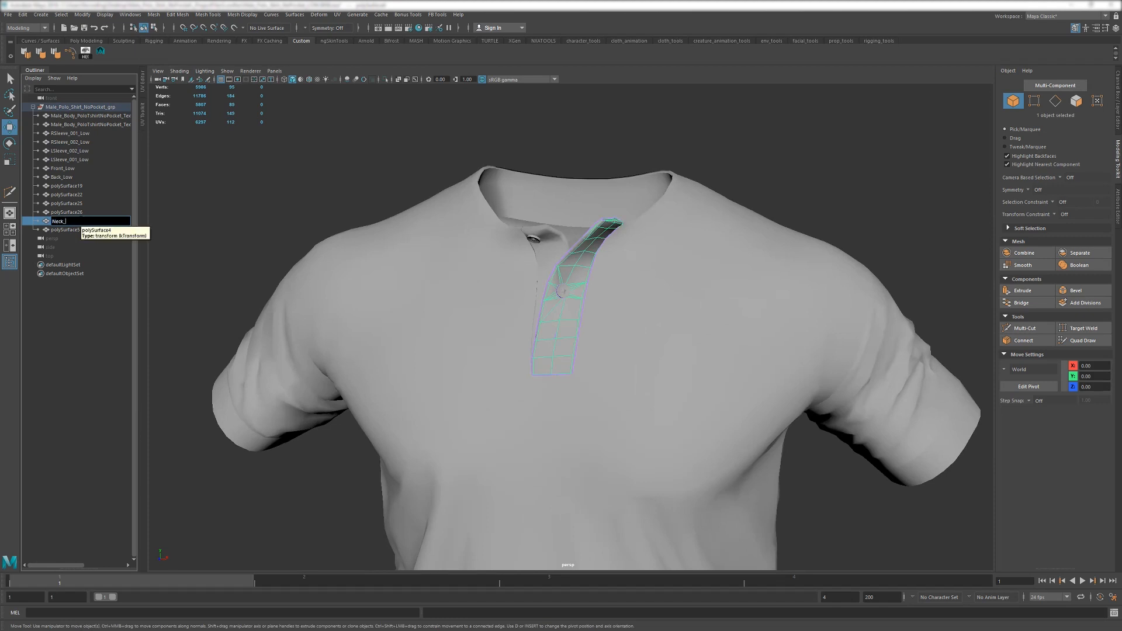
pyautogui.write('Neck_001_Low')
pyautogui.press('Return')
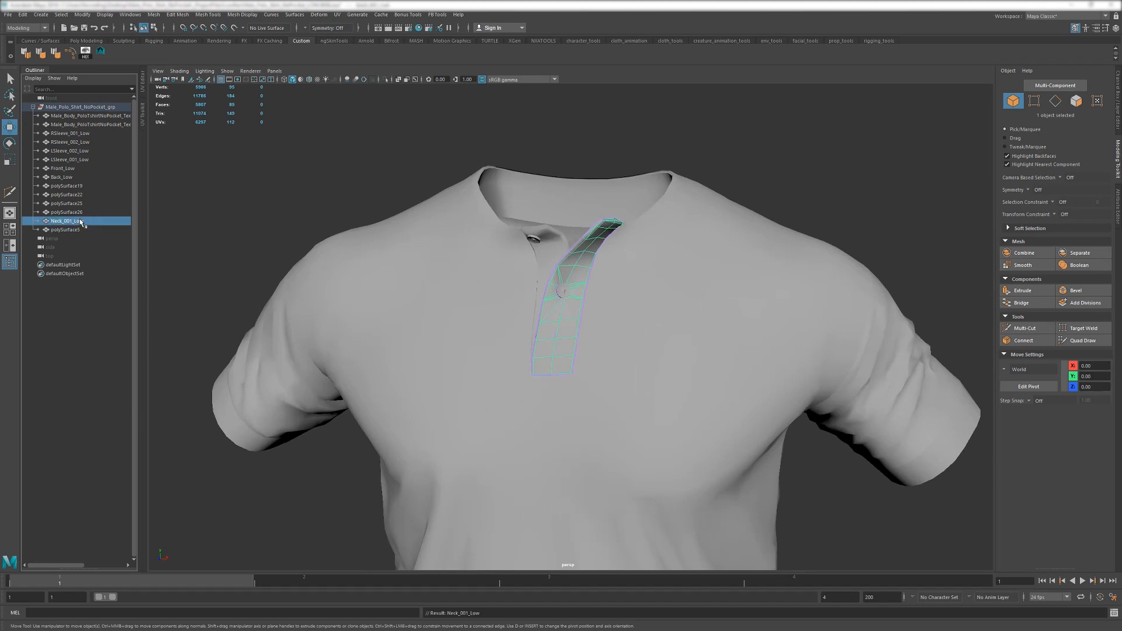
# Reuse the placket strip's name to rename the opposite, underlying placket piece as Neck_002_Low.
pyautogui.doubleClick(96, 225)
pyautogui.hotkey('ctrl', 'c')
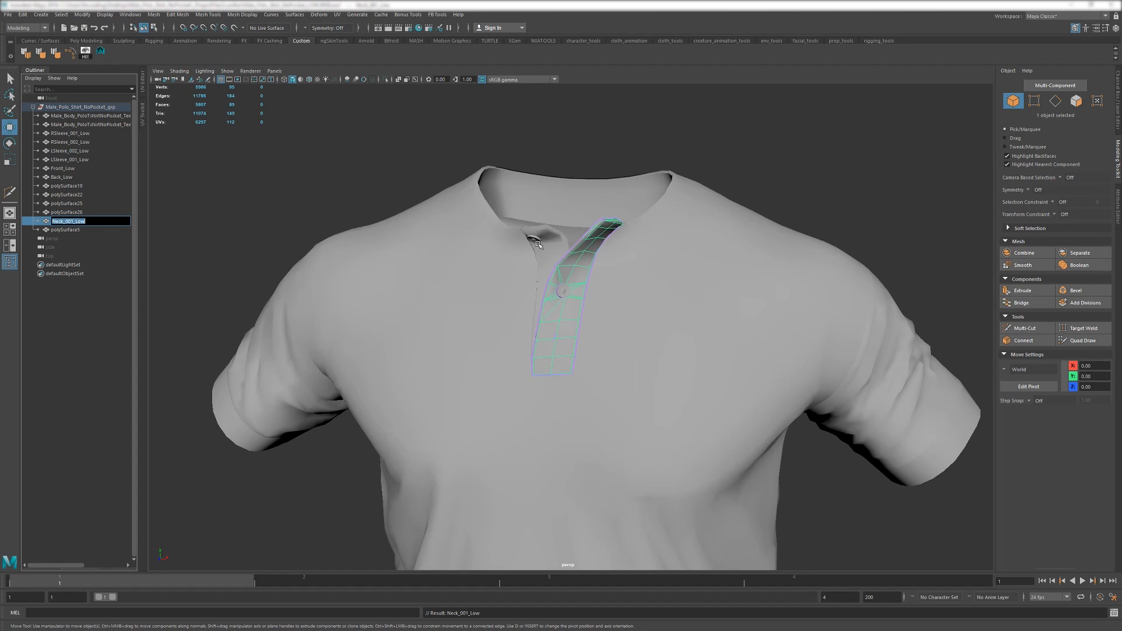
pyautogui.click(538, 244)
pyautogui.doubleClick(111, 231)
pyautogui.hotkey('ctrl', 'v')
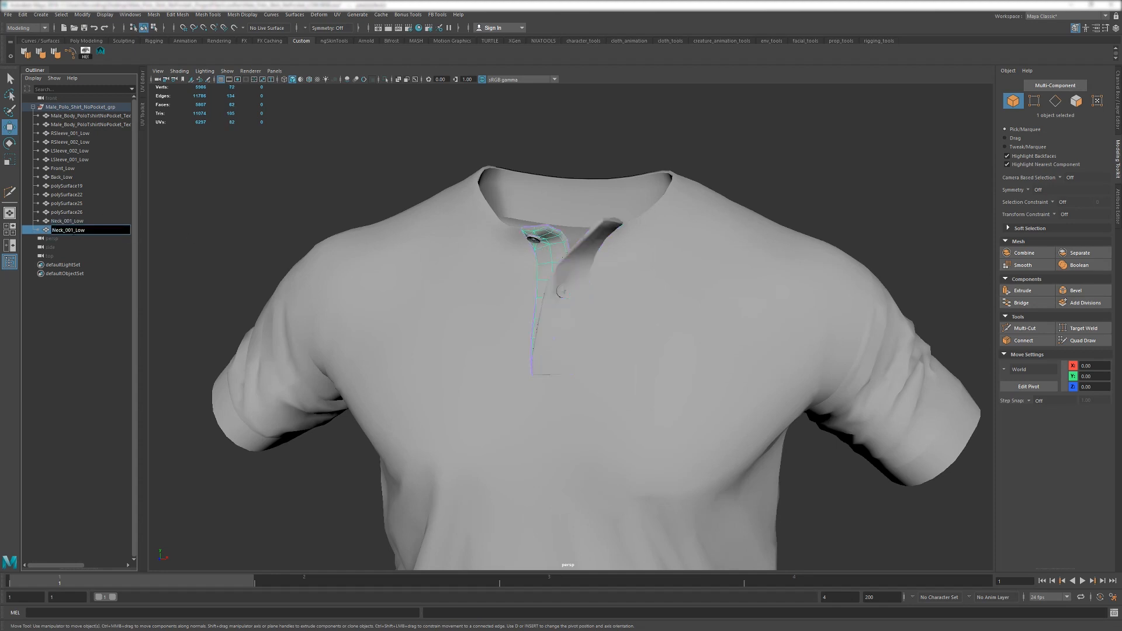
pyautogui.press('Return')
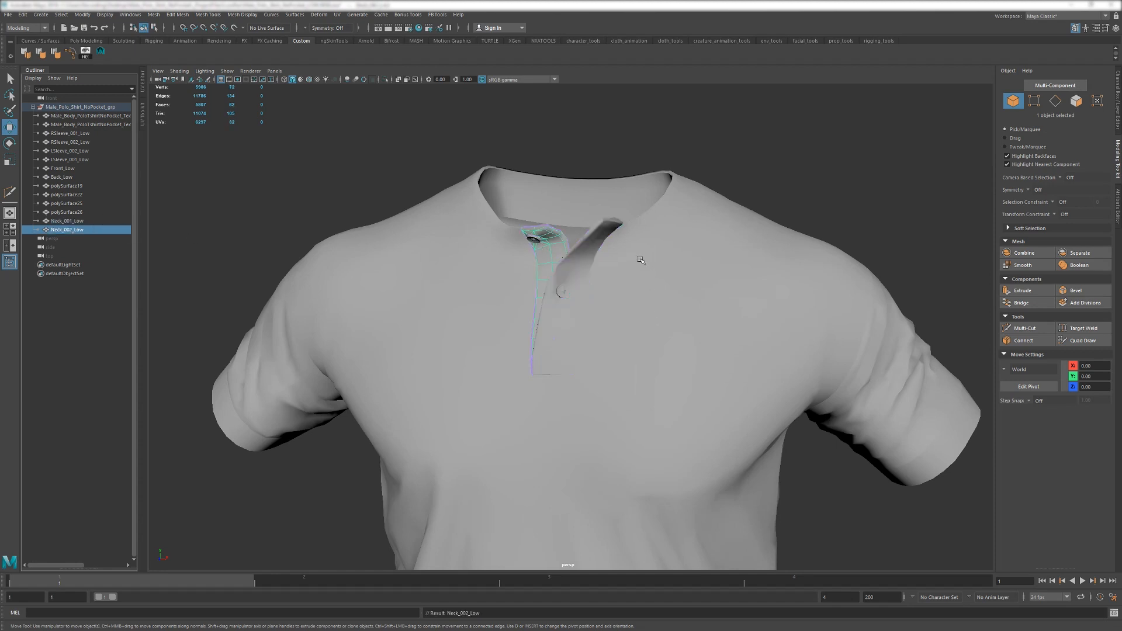
# Combine the two shirt buttons into one mesh and move it back into Male_Polo_Shirt_NoPocket_grp.
pyautogui.scroll(5, 640, 260)
pyautogui.click(563, 310)
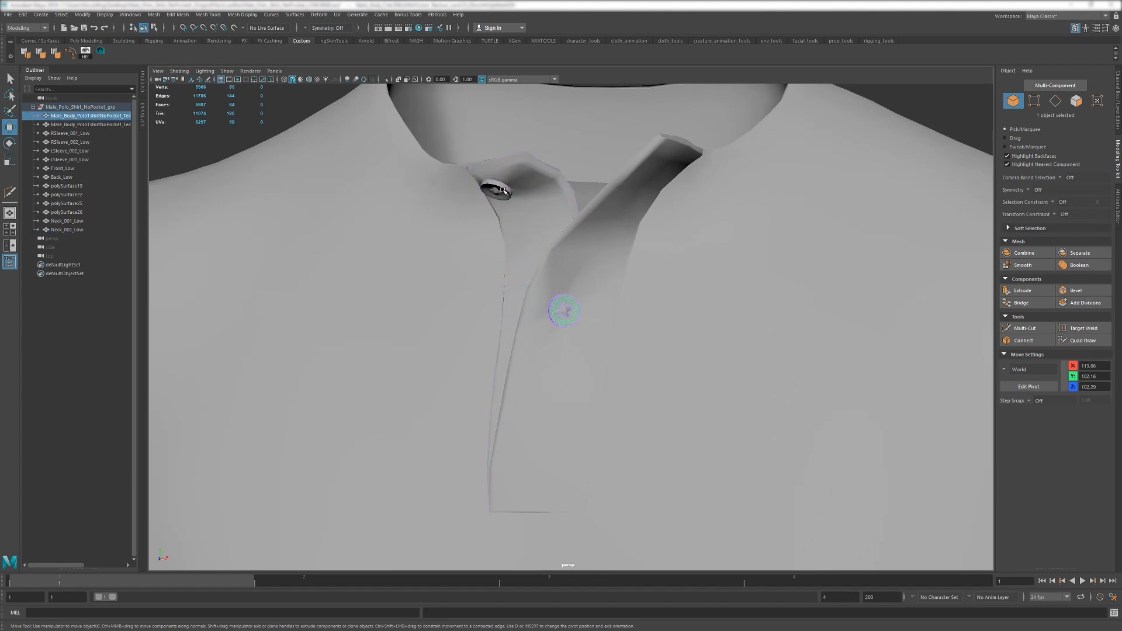
pyautogui.keyDown('shift'); pyautogui.click(503, 191); pyautogui.keyUp('shift')
pyautogui.keyDown('alt'); pyautogui.moveTo(503, 190); pyautogui.dragTo(473, 321); pyautogui.keyUp('alt')
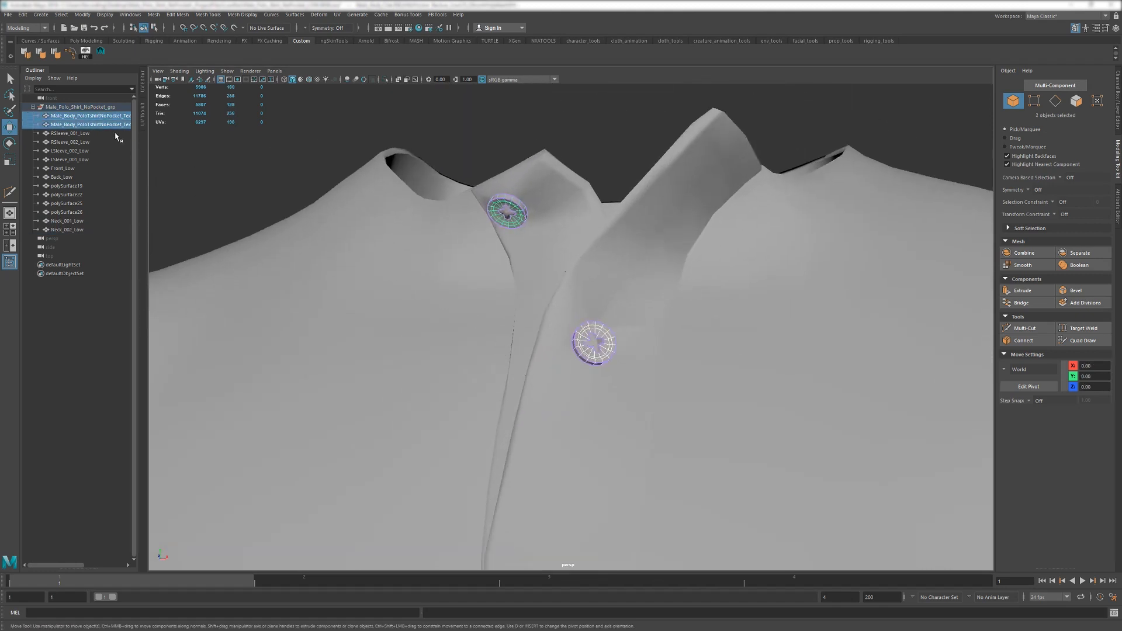
pyautogui.click(86, 40)
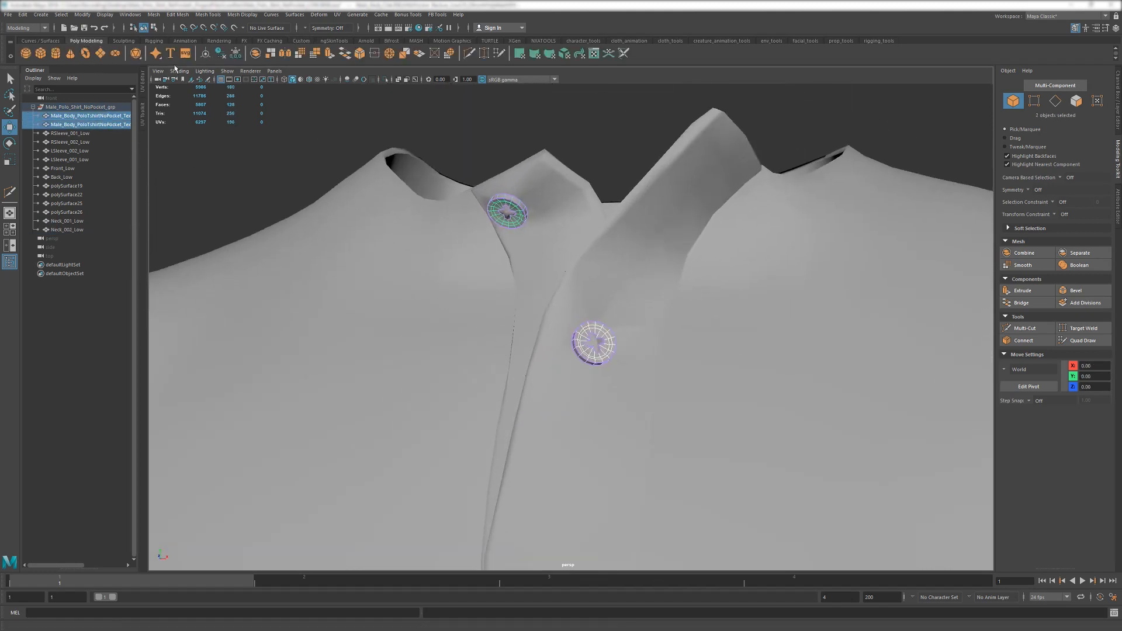
pyautogui.click(256, 53)
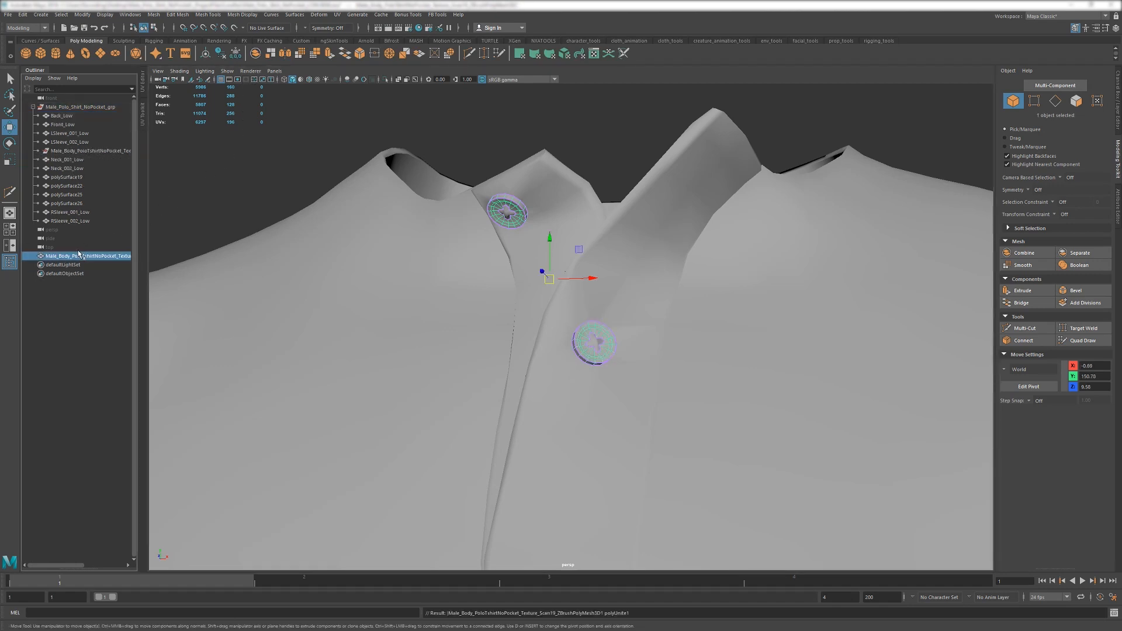
pyautogui.moveTo(63, 108); pyautogui.dragTo(63, 108, button='middle')
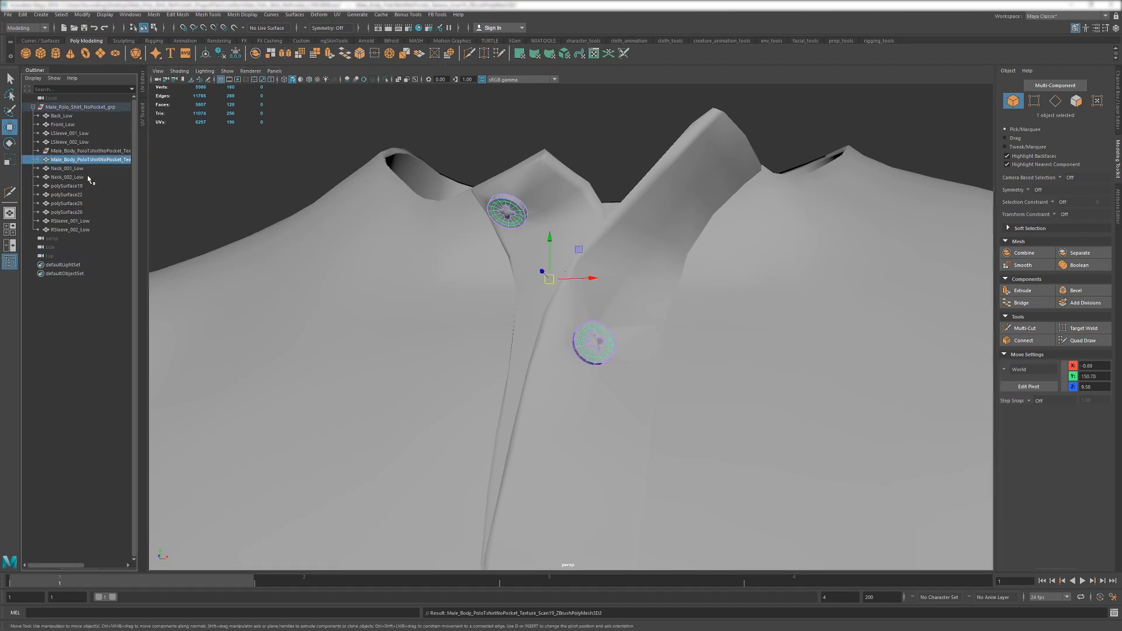
# Rename the combined buttons mesh as Buttons_001_Low.
pyautogui.doubleClick(86, 161)
pyautogui.write('Buttons_00')
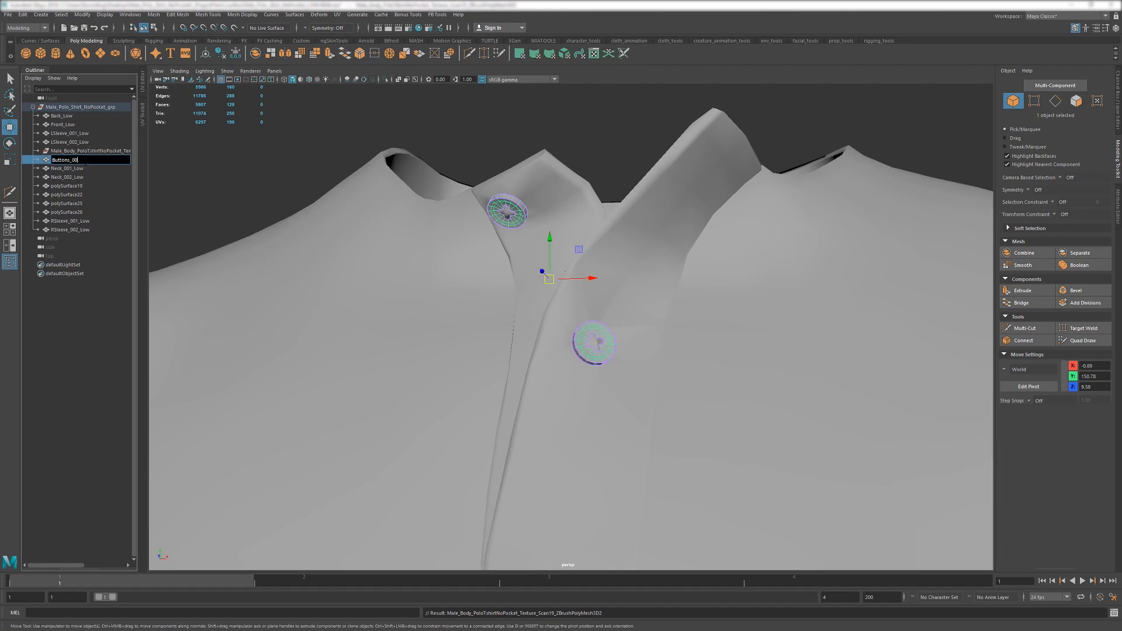
pyautogui.write('1_Low')
pyautogui.press('Return')
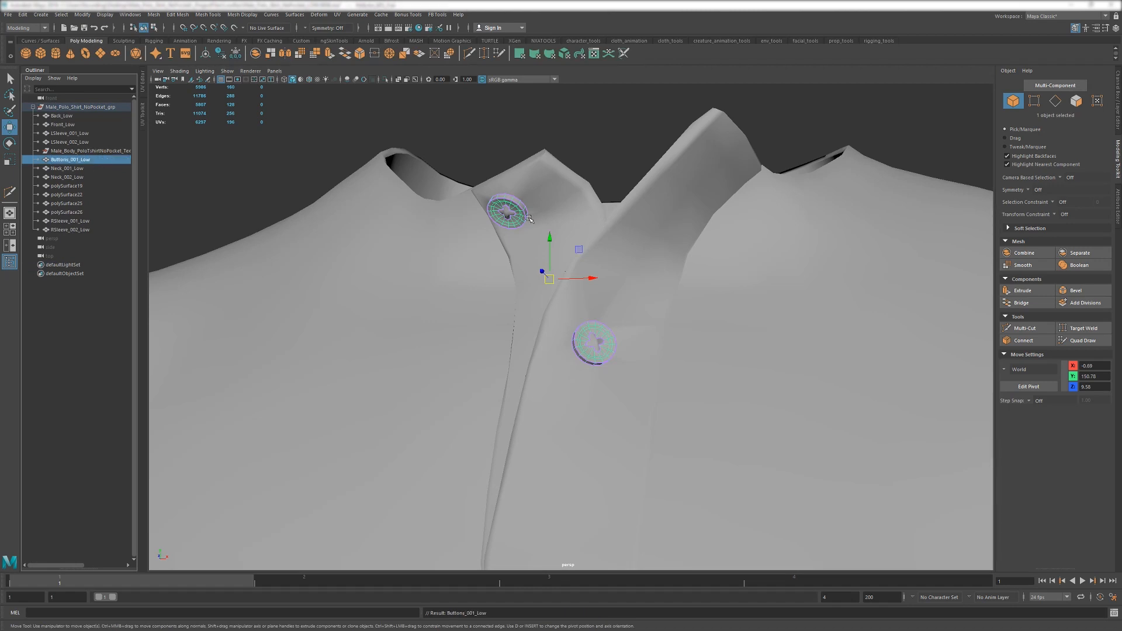
# Rename the thread piece in the upper button's center as Buttons_002_Low.
pyautogui.click(509, 213)
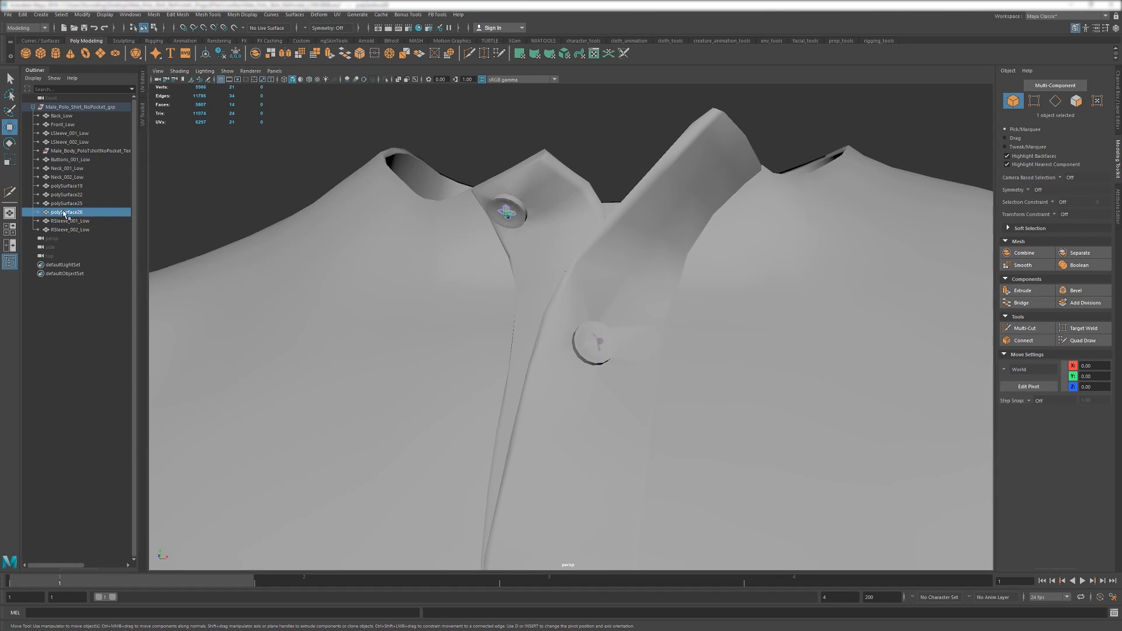
pyautogui.click(72, 160)
pyautogui.click(70, 212)
pyautogui.doubleClick(70, 212)
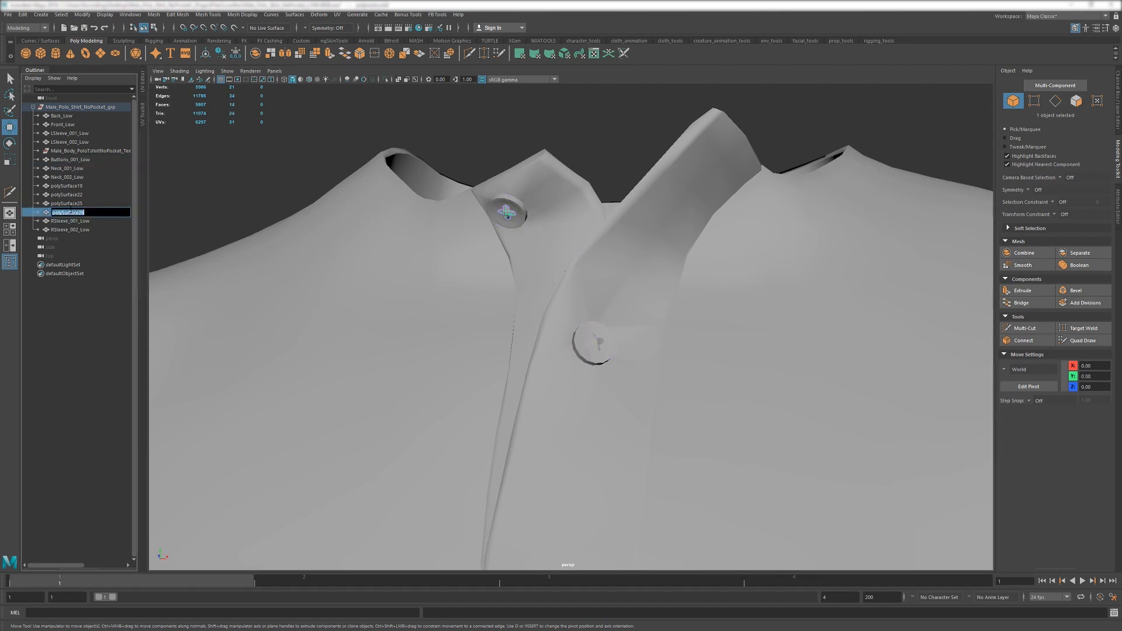
pyautogui.write('Buttons_001_Low')
pyautogui.press('Return')
# Combine both button thread pieces into one mesh inside Male_Polo_Shirt_NoPocket_grp and delete the leftover Male_Body_PoloTshirt group.
pyautogui.keyDown('shift'); pyautogui.click(598, 346); pyautogui.keyUp('shift')
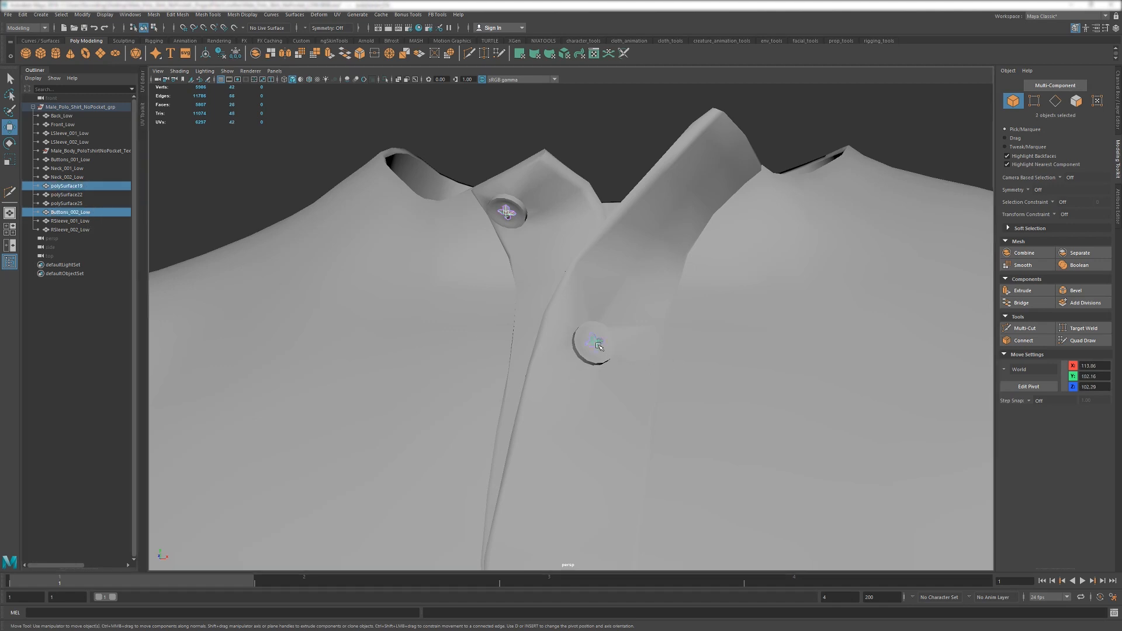
pyautogui.click(256, 54)
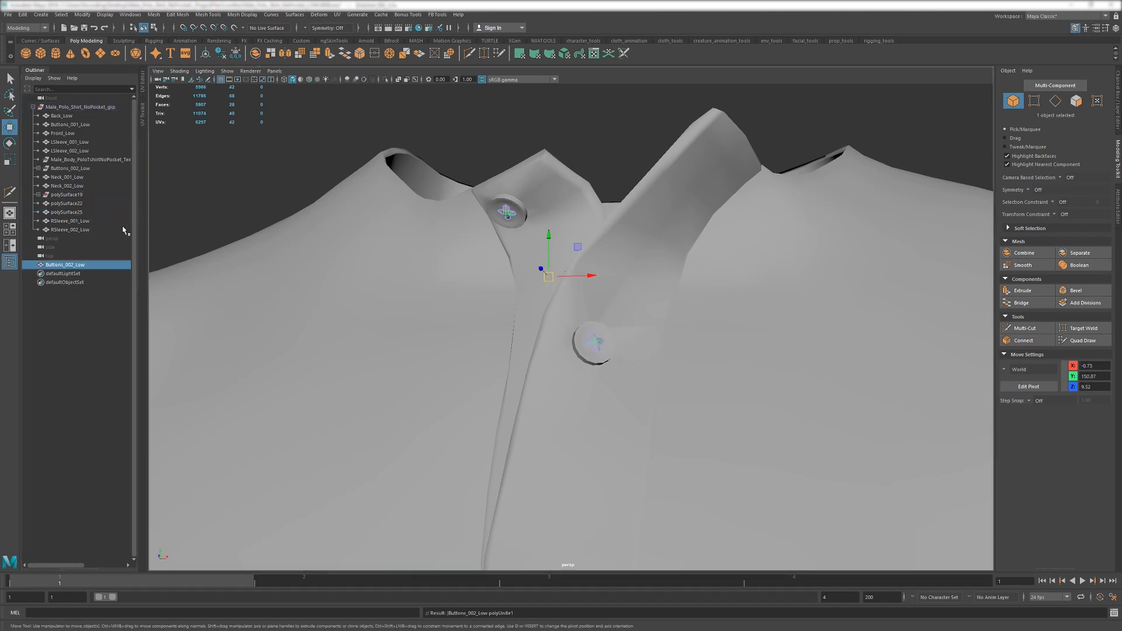
pyautogui.click(91, 260)
pyautogui.moveTo(76, 98); pyautogui.dragTo(82, 116, button='middle')
pyautogui.click(76, 170)
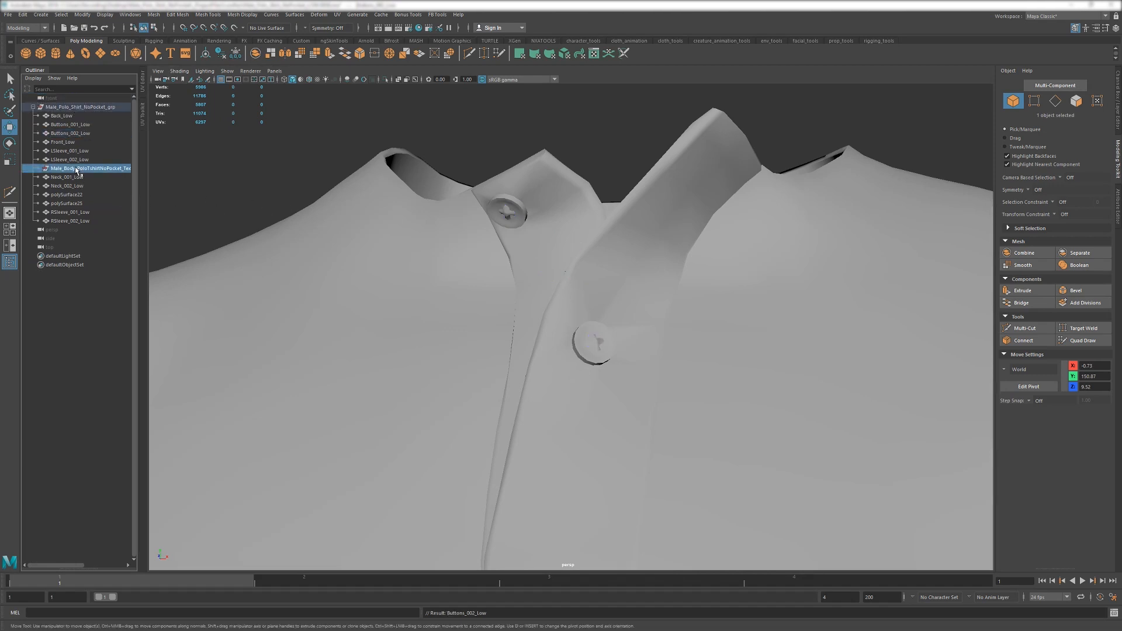
pyautogui.press('Delete')
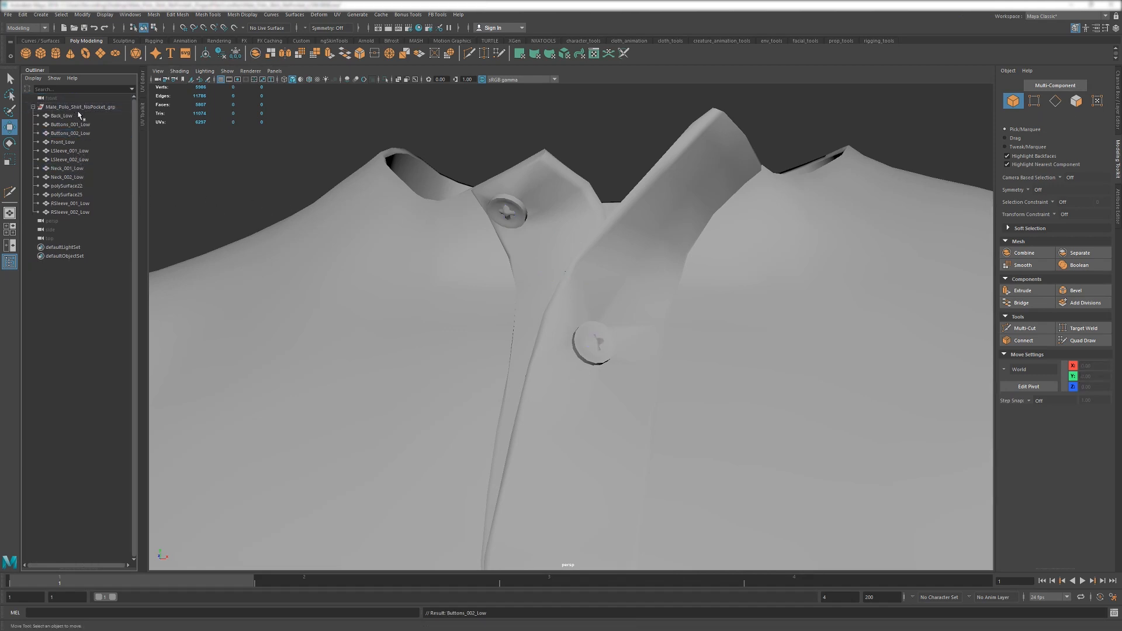
# Rename the cap mesh closing the shirt's bottom opening as CapBottom_Low.
pyautogui.click(69, 195)
pyautogui.press('f')
pyautogui.keyDown('alt'); pyautogui.moveTo(579, 268); pyautogui.dragTo(544, 244); pyautogui.keyUp('alt')
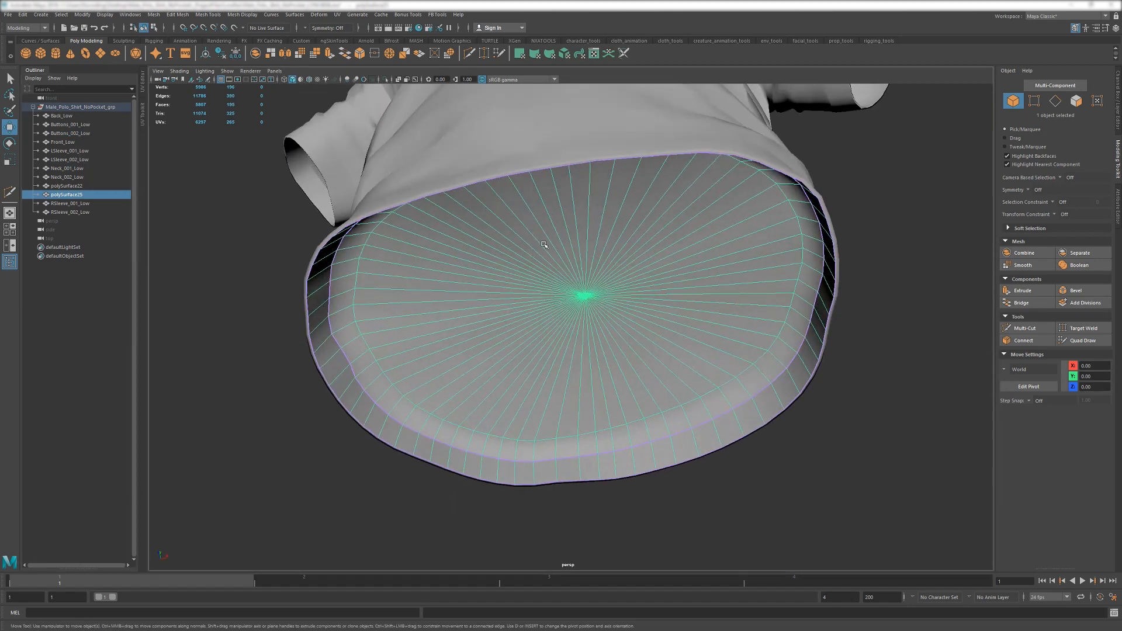
pyautogui.doubleClick(70, 194)
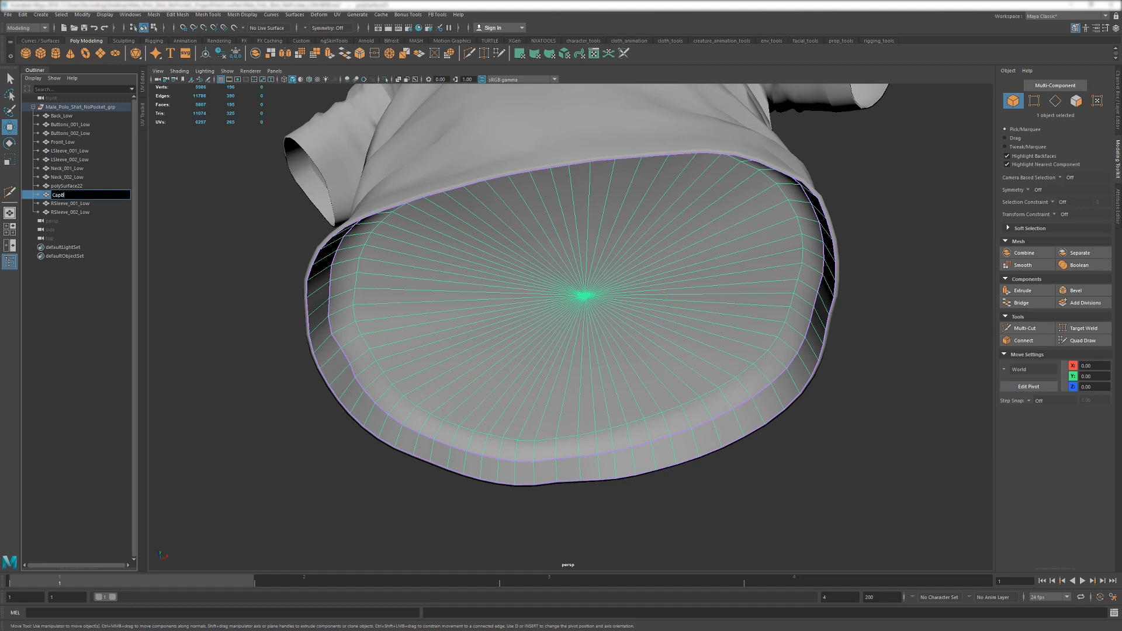
pyautogui.write('CapBottom_Low')
pyautogui.press('Return')
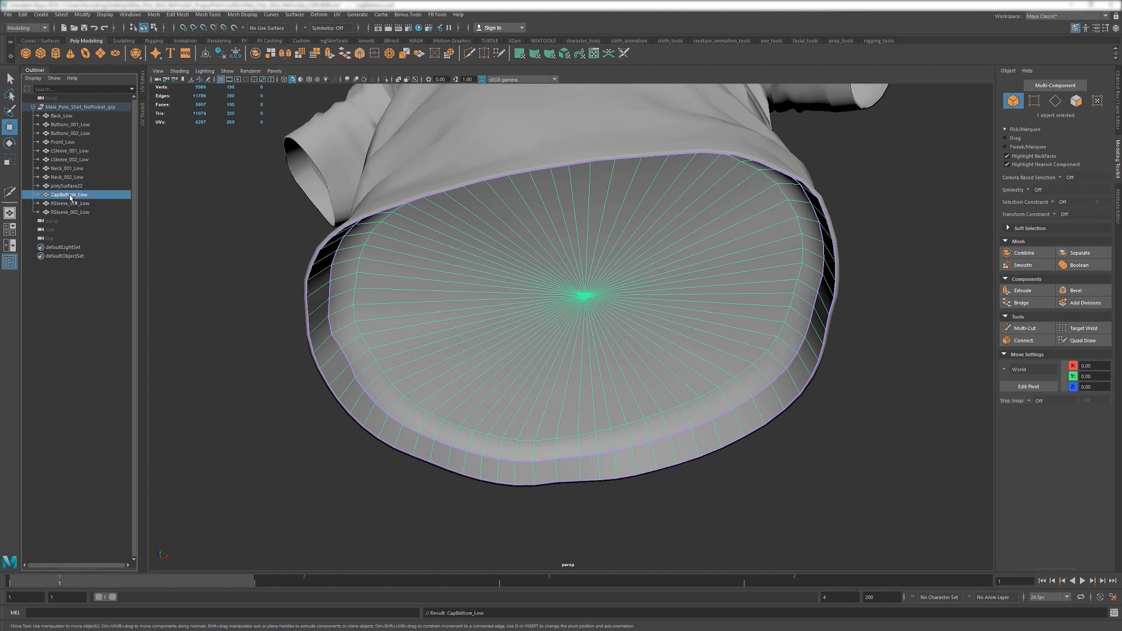
# Rename the cap mesh closing the neck opening as CapTop_Low.
pyautogui.keyDown('alt'); pyautogui.moveTo(314, 225); pyautogui.dragTo(444, 300); pyautogui.keyUp('alt')
pyautogui.click(76, 186)
pyautogui.keyDown('alt'); pyautogui.moveTo(536, 286); pyautogui.dragTo(483, 328); pyautogui.keyUp('alt')
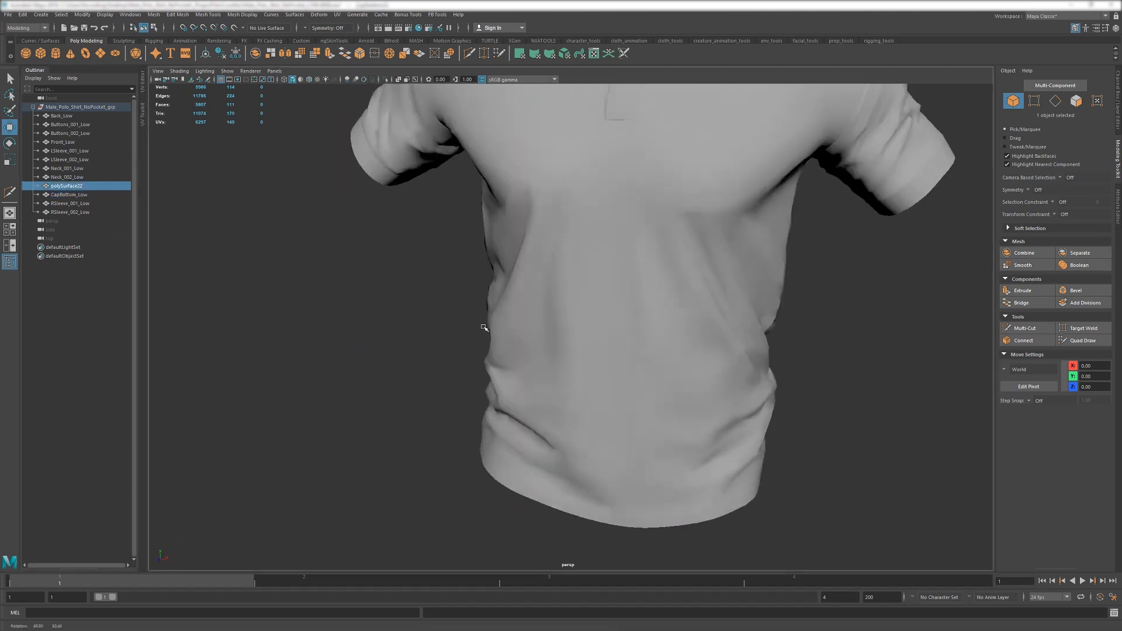
pyautogui.keyDown('alt'); pyautogui.moveTo(483, 327); pyautogui.dragTo(418, 316, button='right'); pyautogui.keyUp('alt')
pyautogui.keyDown('alt'); pyautogui.moveTo(596, 292); pyautogui.dragTo(601, 326); pyautogui.keyUp('alt')
pyautogui.doubleClick(93, 187)
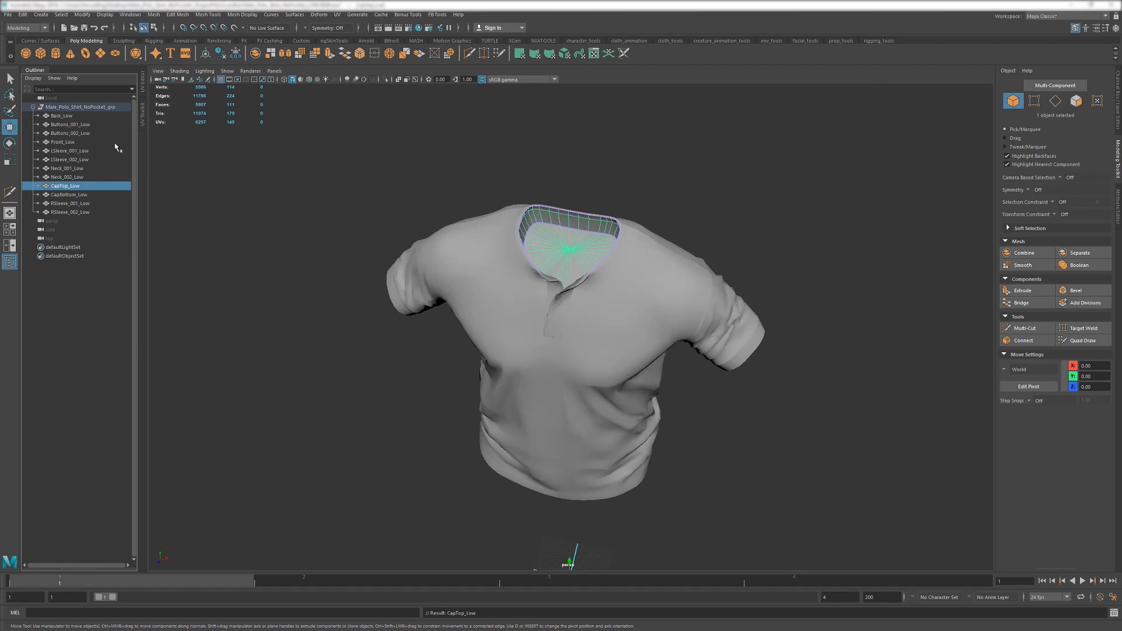
# Select all the renamed low-poly pieces to review them, check the two sleeve cuffs, and clear the selection.
pyautogui.keyDown('shift'); pyautogui.click(71, 212); pyautogui.keyUp('shift')
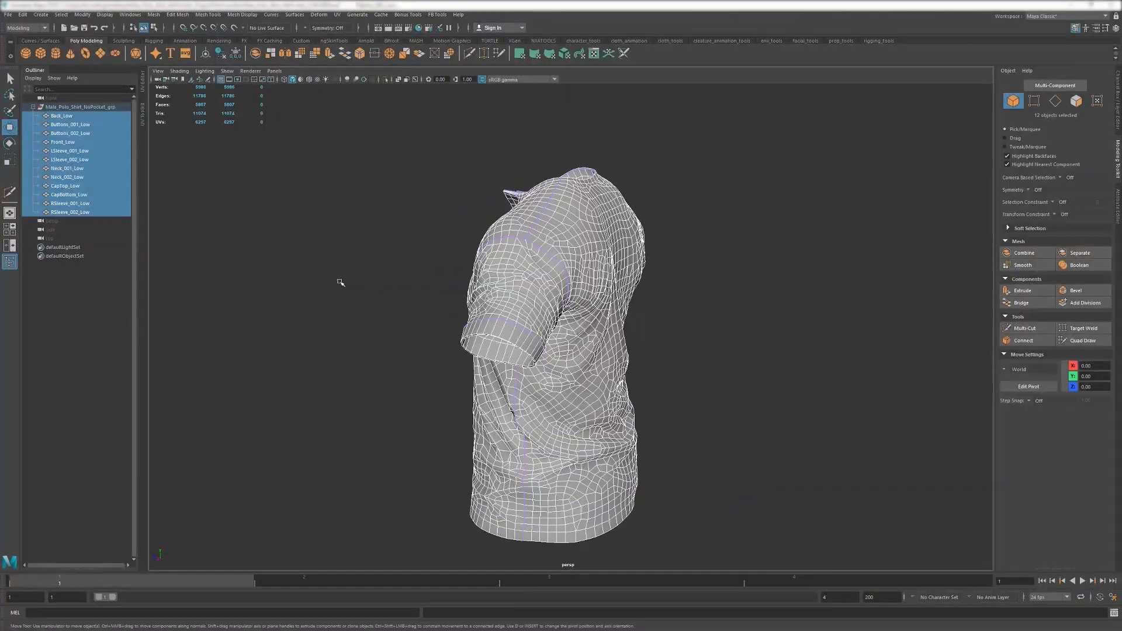
pyautogui.click(431, 286)
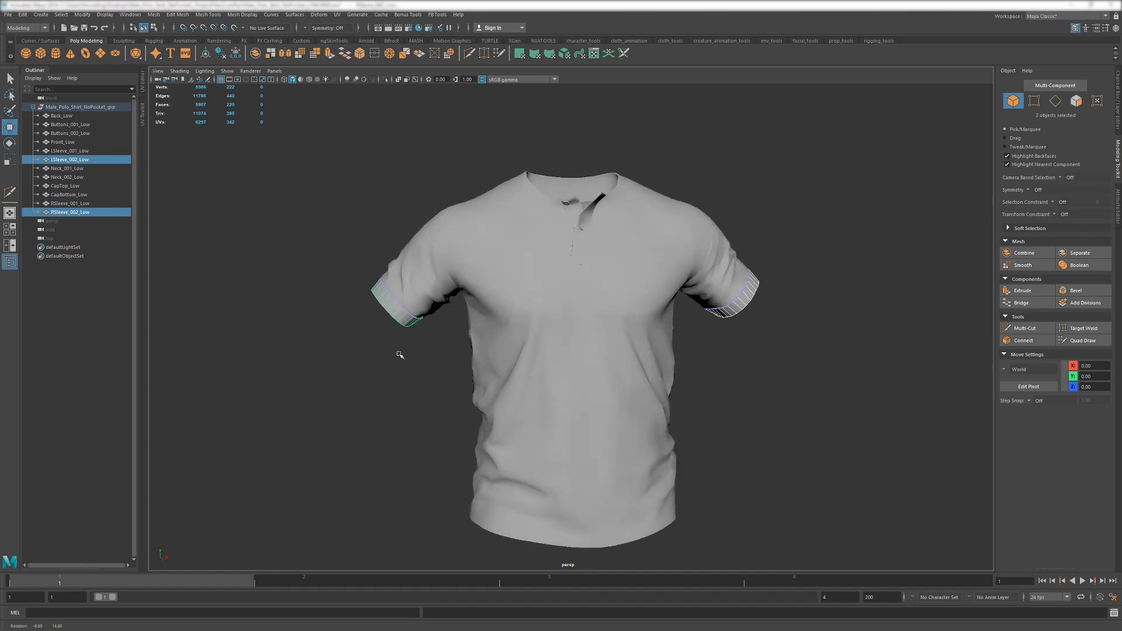
pyautogui.click(385, 364)
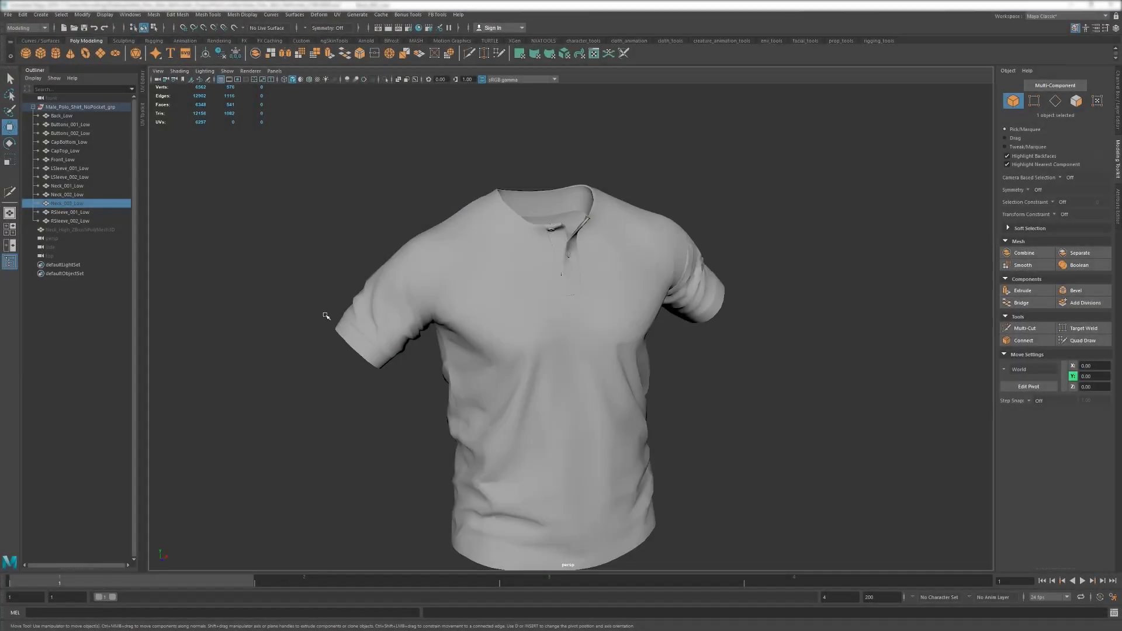
# Show the hidden collar mesh Neck_003_Low on the polo shirt.
pyautogui.scroll(5, 326, 313)
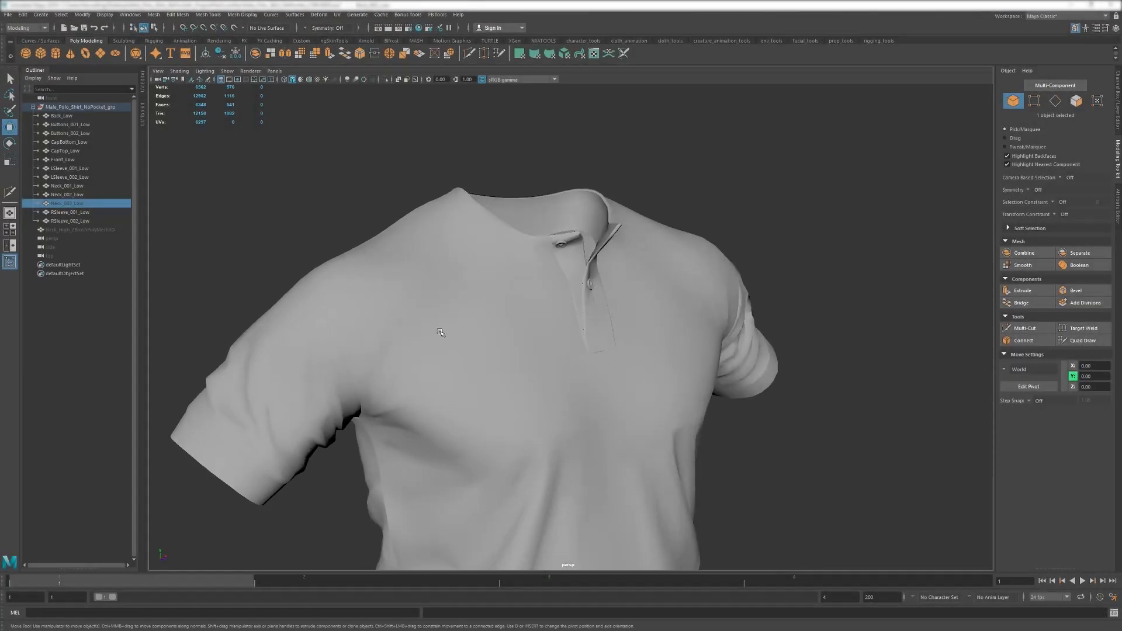
pyautogui.keyDown('alt'); pyautogui.moveTo(440, 332); pyautogui.dragTo(393, 360); pyautogui.keyUp('alt')
pyautogui.keyDown('alt'); pyautogui.moveTo(444, 192); pyautogui.dragTo(451, 342); pyautogui.keyUp('alt')
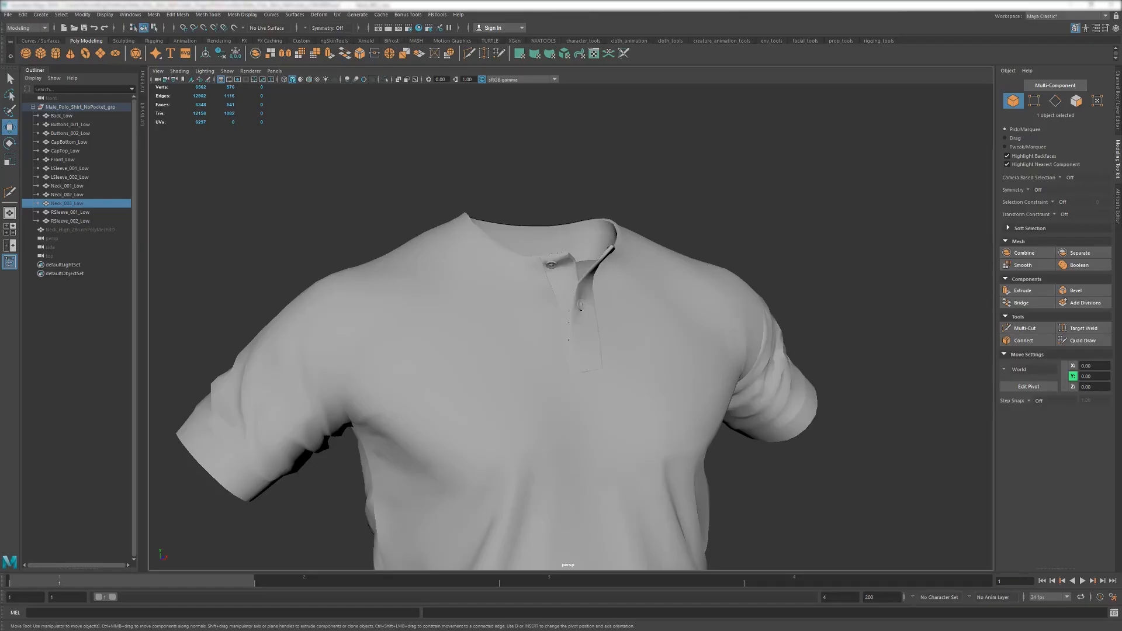
pyautogui.keyDown('alt'); pyautogui.moveTo(463, 236); pyautogui.dragTo(470, 246); pyautogui.keyUp('alt')
pyautogui.hotkey('shift', 'h')
pyautogui.keyDown('alt'); pyautogui.moveTo(351, 281); pyautogui.dragTo(727, 270); pyautogui.keyUp('alt')
# Switch to ZBrush and step the merged collar subtool down through its subdivision levels to examine its low-poly shape.
pyautogui.hotkey('alt', 'Tab')
pyautogui.hotkey('shift', 'd')
pyautogui.hotkey('shift', 'd')
pyautogui.hotkey('shift', 'd')
pyautogui.hotkey('shift', 'd')
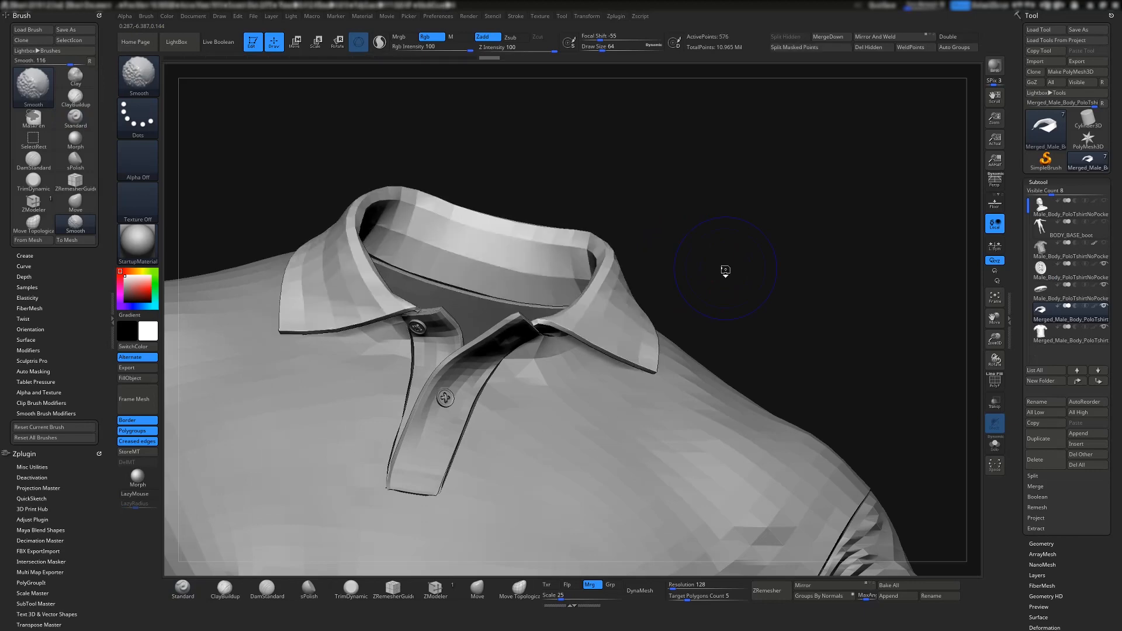
pyautogui.moveTo(637, 265); pyautogui.dragTo(526, 314)
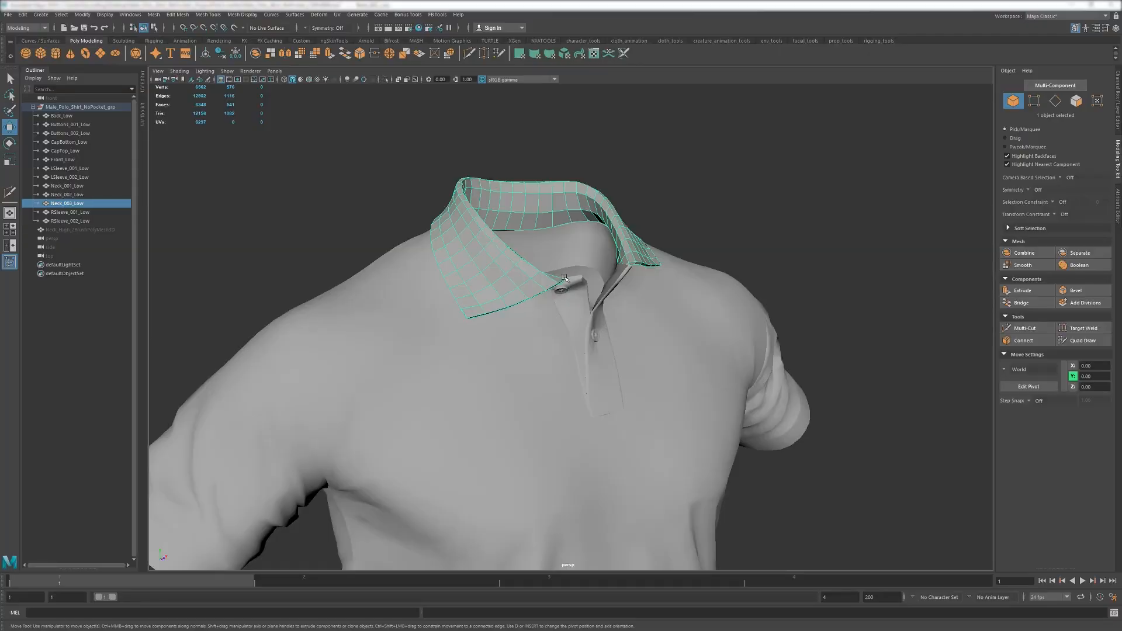
# Back in Maya, isolate the collar mesh to examine its open inner edges in wireframe and shaded display, and restore the full view.
pyautogui.keyDown('alt'); pyautogui.moveTo(526, 328); pyautogui.dragTo(633, 322); pyautogui.keyUp('alt')
pyautogui.hotkey('ctrl', '1')
pyautogui.scroll(3, 593, 344)
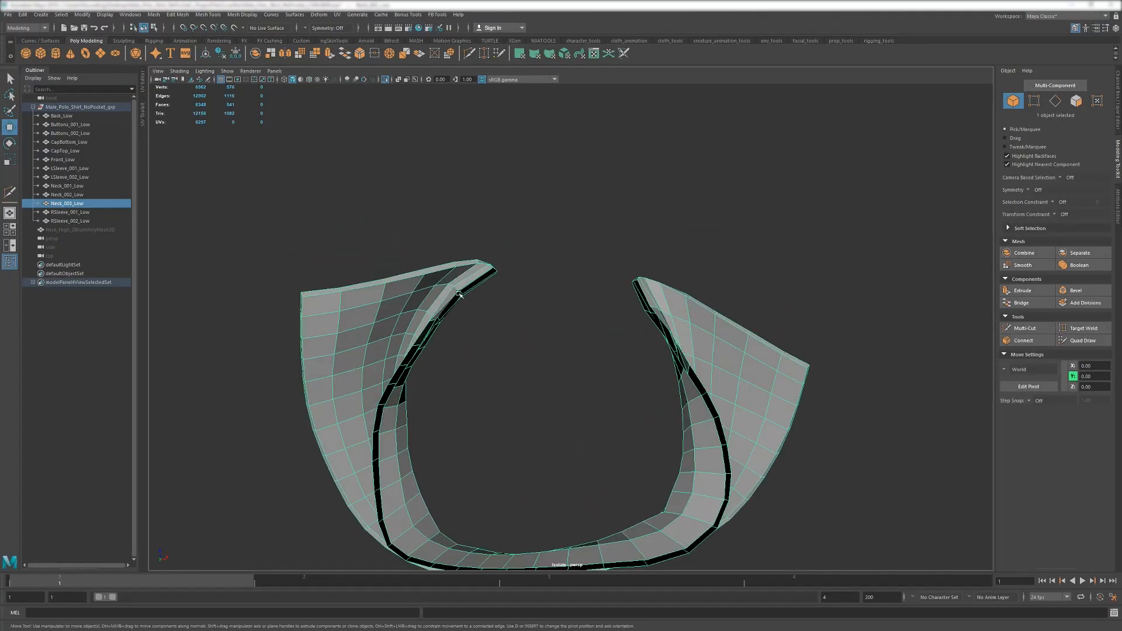
pyautogui.keyDown('alt'); pyautogui.moveTo(700, 382); pyautogui.dragTo(549, 283); pyautogui.keyUp('alt')
pyautogui.press('4')
pyautogui.press('5')
pyautogui.click(384, 79)
# Select the strip of faces along Back_Low's neckline edge and delete it.
pyautogui.keyDown('alt'); pyautogui.moveTo(438, 257); pyautogui.dragTo(476, 277); pyautogui.keyUp('alt')
pyautogui.click(476, 277)
pyautogui.keyDown('alt'); pyautogui.moveTo(476, 277); pyautogui.dragTo(551, 353, button='middle'); pyautogui.keyUp('alt')
pyautogui.scroll(4, 551, 353)
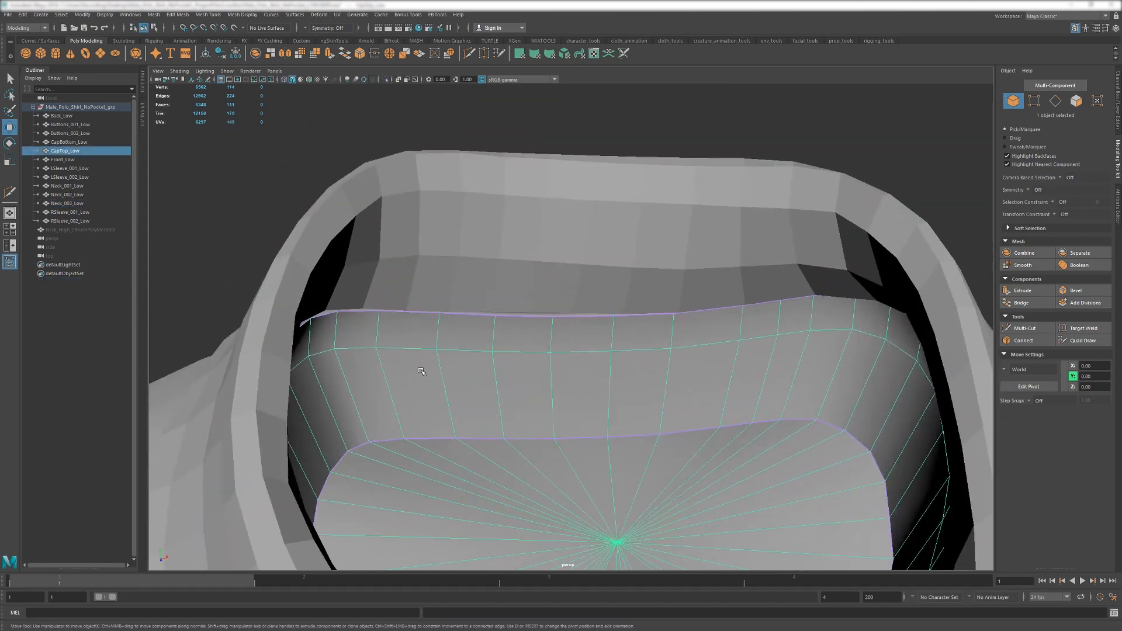
pyautogui.press('4')
pyautogui.scroll(-4, 303, 353)
pyautogui.click(303, 353)
pyautogui.keyDown('alt'); pyautogui.moveTo(303, 352); pyautogui.dragTo(363, 368); pyautogui.keyUp('alt')
pyautogui.press('F11')
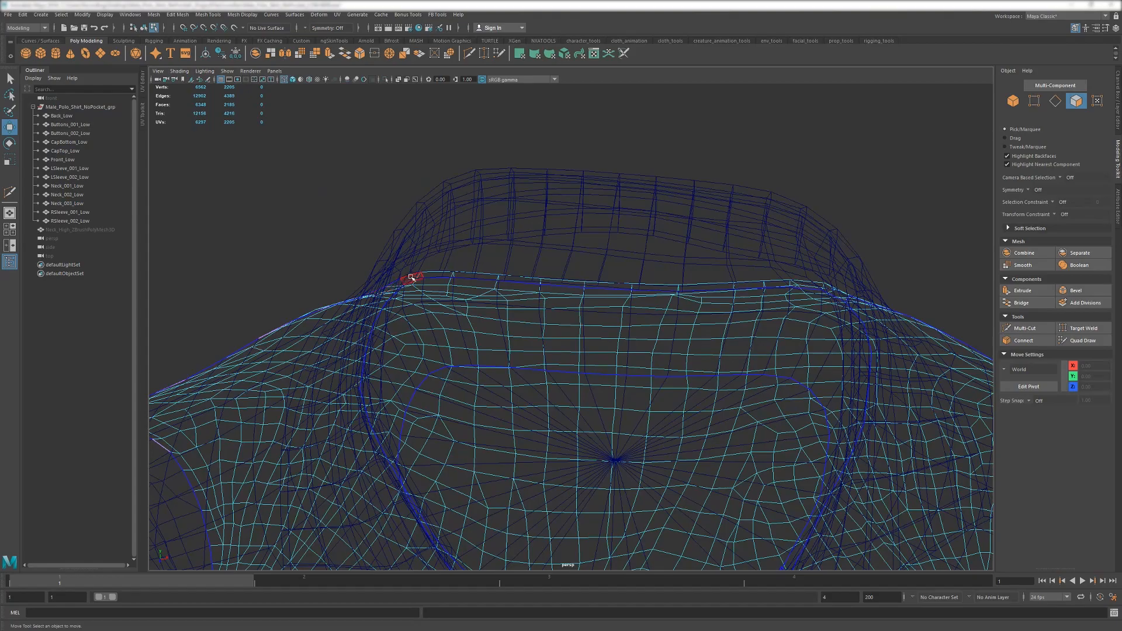
pyautogui.click(410, 278)
pyautogui.keyDown('alt'); pyautogui.moveTo(410, 277); pyautogui.dragTo(591, 414); pyautogui.keyUp('alt')
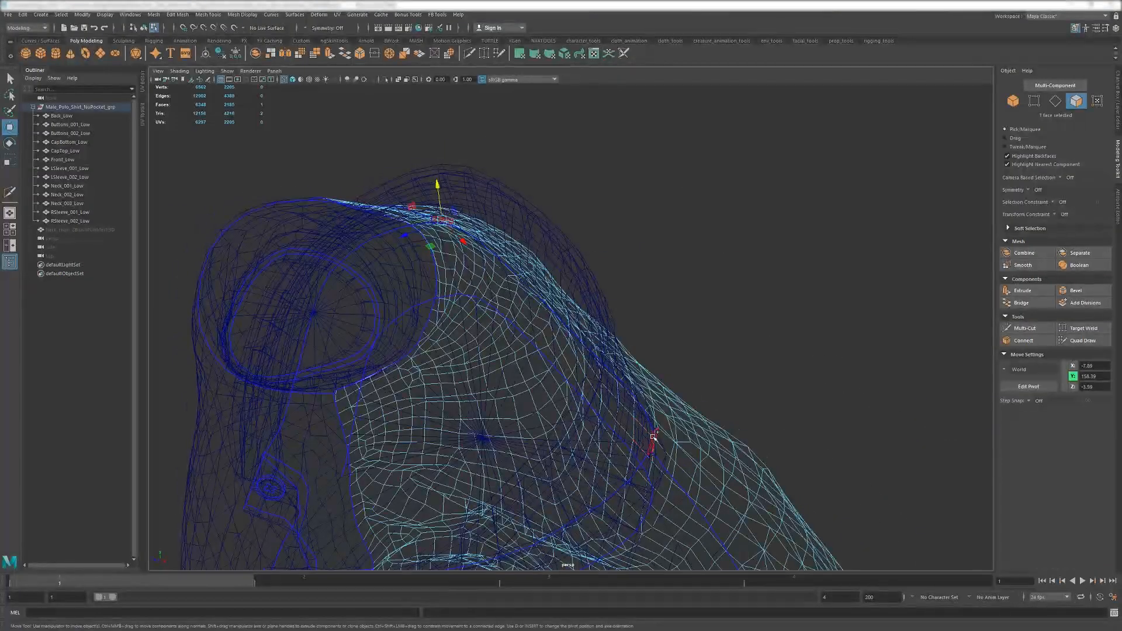
pyautogui.keyDown('alt'); pyautogui.moveTo(509, 434); pyautogui.dragTo(657, 331); pyautogui.keyUp('alt')
pyautogui.press('Delete')
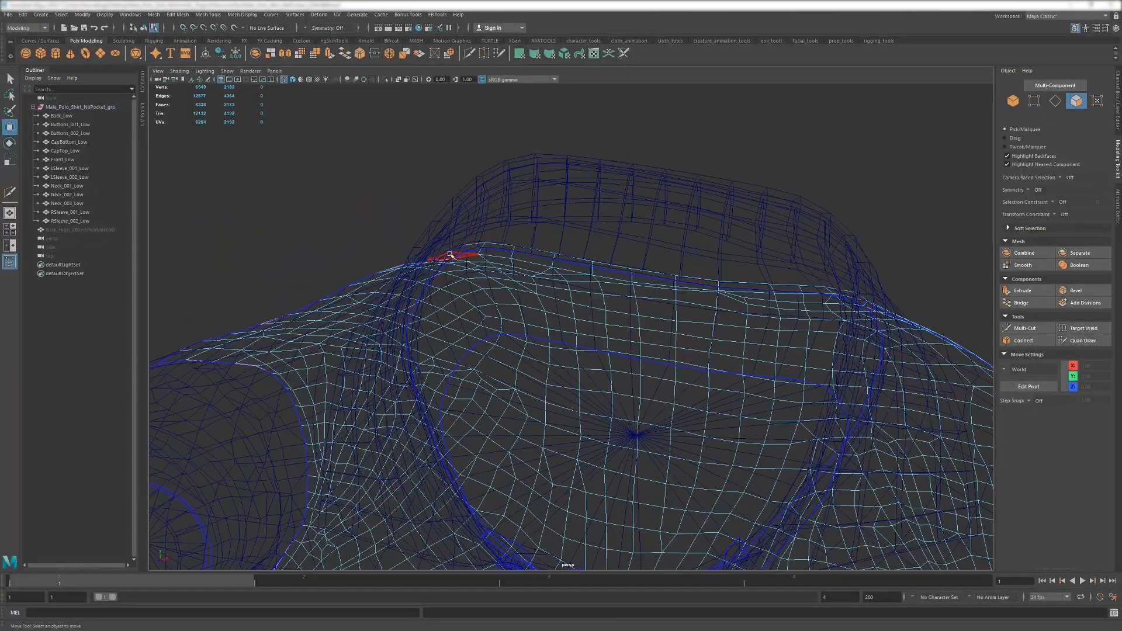
# Isolate the Front_Low piece and show it in shaded display.
pyautogui.press('F8')
pyautogui.click(430, 277)
pyautogui.keyDown('alt'); pyautogui.moveTo(431, 276); pyautogui.dragTo(485, 220, button='middle'); pyautogui.keyUp('alt')
pyautogui.press('5')
pyautogui.click(402, 273)
pyautogui.press('4')
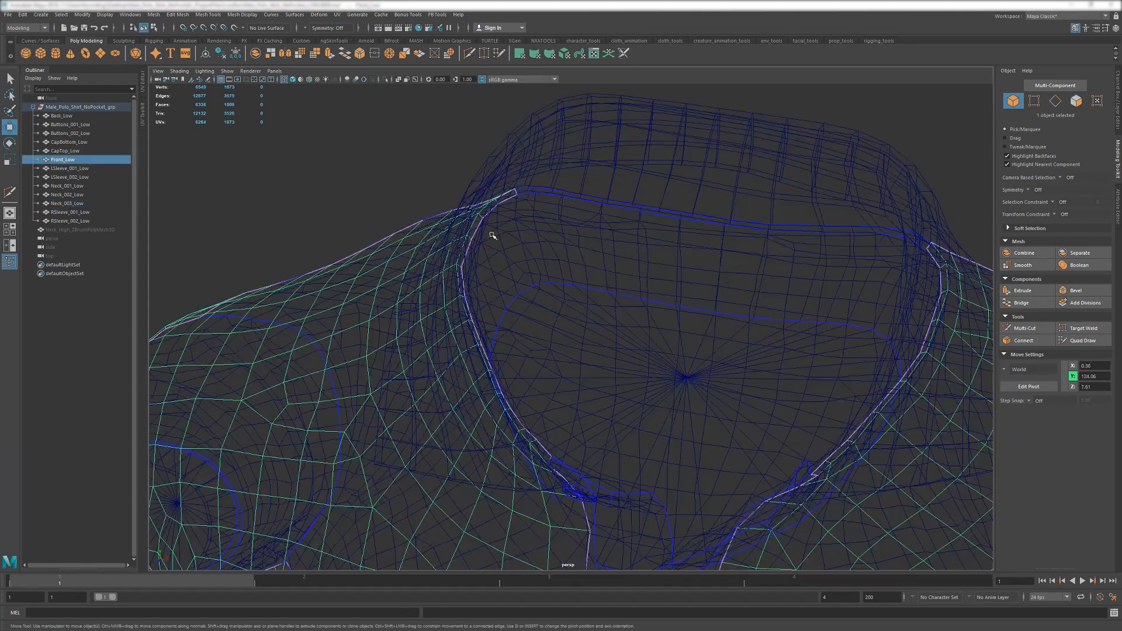
pyautogui.hotkey('ctrl', '1')
pyautogui.press('5')
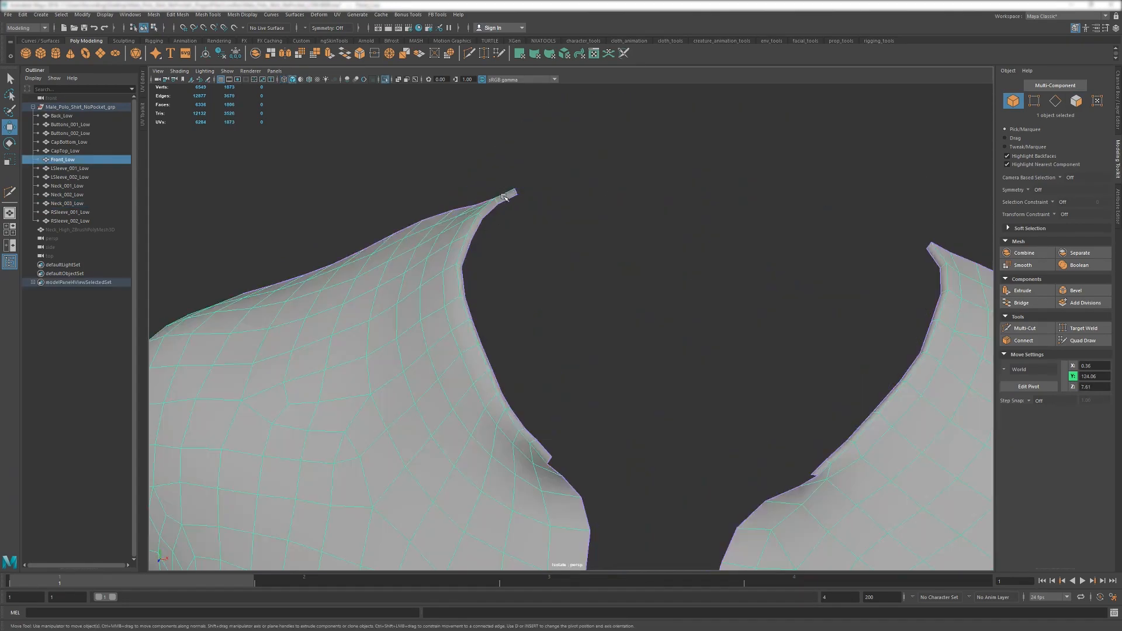
# Delete the narrow strip of faces along both sides of Front_Low's neckline.
pyautogui.press('F11')
pyautogui.click(504, 197)
pyautogui.keyDown('shift'); pyautogui.doubleClick(545, 453); pyautogui.keyUp('shift')
pyautogui.keyDown('alt'); pyautogui.moveTo(658, 440); pyautogui.dragTo(599, 378); pyautogui.keyUp('alt')
pyautogui.keyDown('shift'); pyautogui.click(599, 381); pyautogui.keyUp('shift')
pyautogui.keyDown('alt'); pyautogui.moveTo(478, 387); pyautogui.dragTo(525, 374); pyautogui.keyUp('alt')
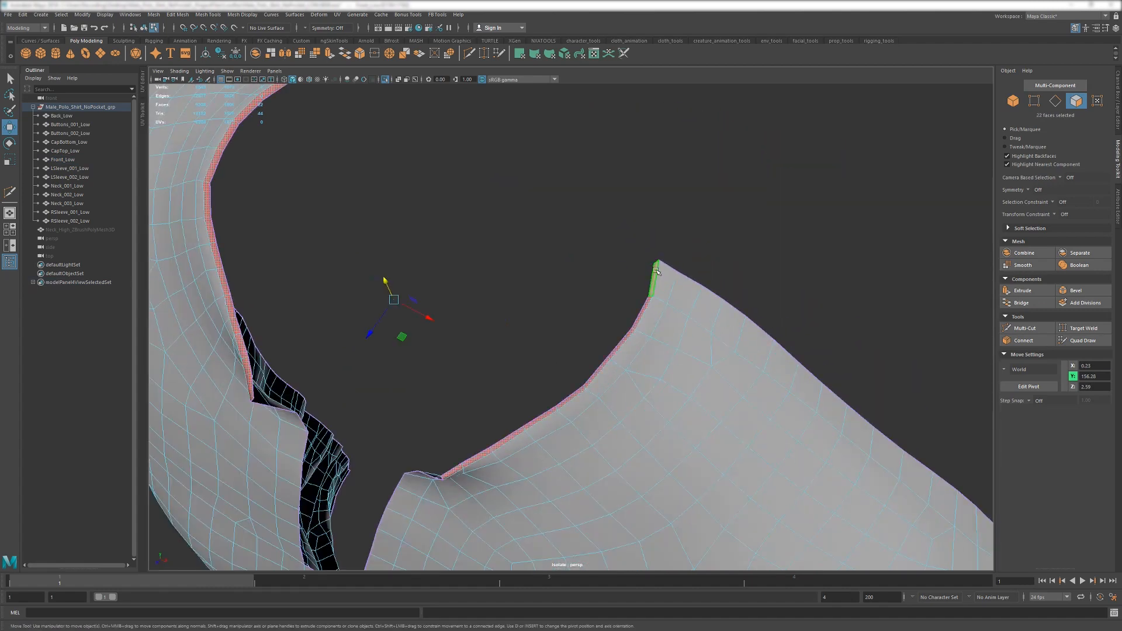
pyautogui.press('Delete')
pyautogui.scroll(-2, 313, 255)
pyautogui.keyDown('alt'); pyautogui.moveTo(313, 256); pyautogui.dragTo(419, 333); pyautogui.keyUp('alt')
pyautogui.keyDown('alt'); pyautogui.moveTo(418, 333); pyautogui.dragTo(543, 270, button='middle'); pyautogui.keyUp('alt')
pyautogui.press('F9')
pyautogui.press('F8')
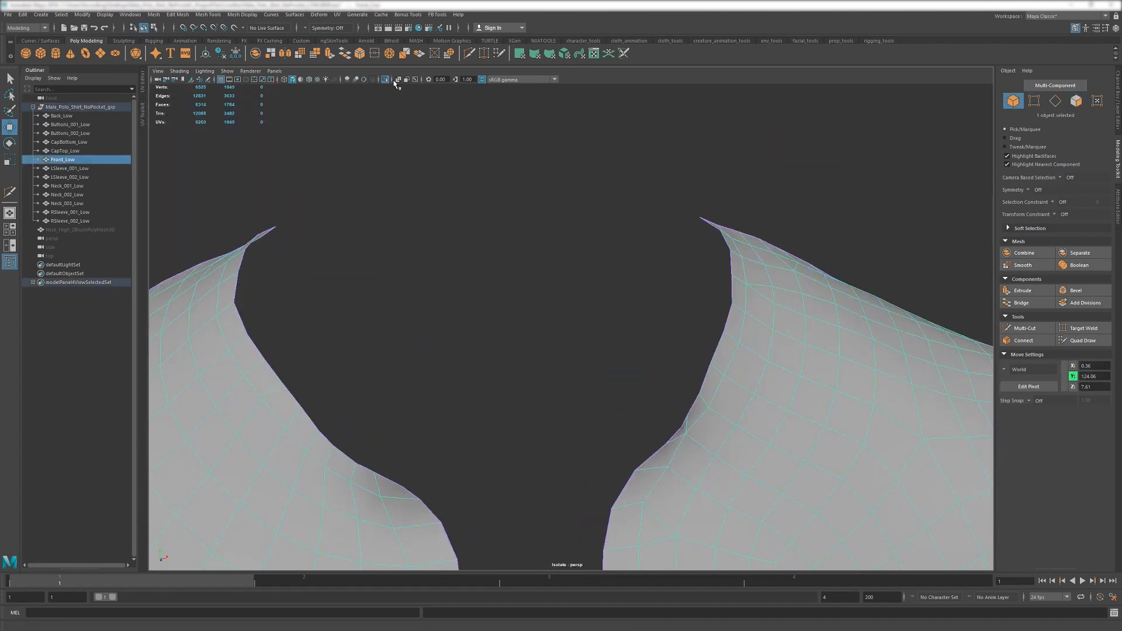
# Restore the full view and snap Neck_003_Low's first lower-edge vertices near the front opening onto the front neckline vertices.
pyautogui.click(385, 79)
pyautogui.keyDown('alt'); pyautogui.moveTo(631, 298); pyautogui.dragTo(568, 237); pyautogui.keyUp('alt')
pyautogui.scroll(4, 538, 271)
pyautogui.keyDown('alt'); pyautogui.moveTo(538, 271); pyautogui.dragTo(579, 263); pyautogui.keyUp('alt')
pyautogui.click(583, 264)
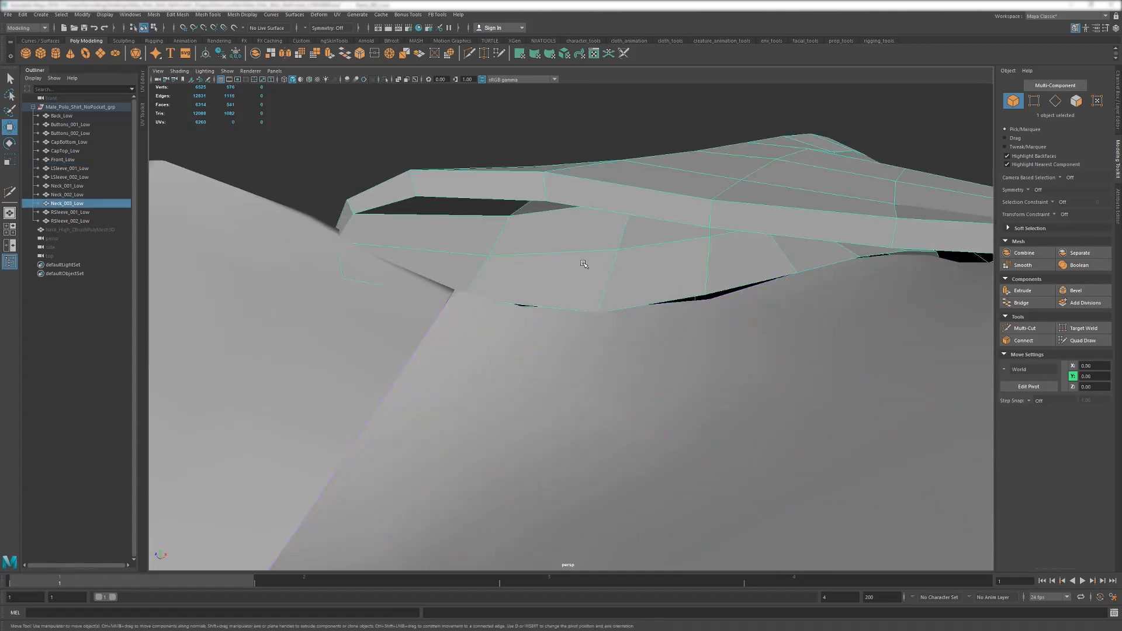
pyautogui.press('F9')
pyautogui.click(469, 291)
pyautogui.press('v')
pyautogui.moveTo(467, 290); pyautogui.dragTo(539, 314)
pyautogui.press('v')
pyautogui.moveTo(595, 401); pyautogui.dragTo(586, 402, button='middle')
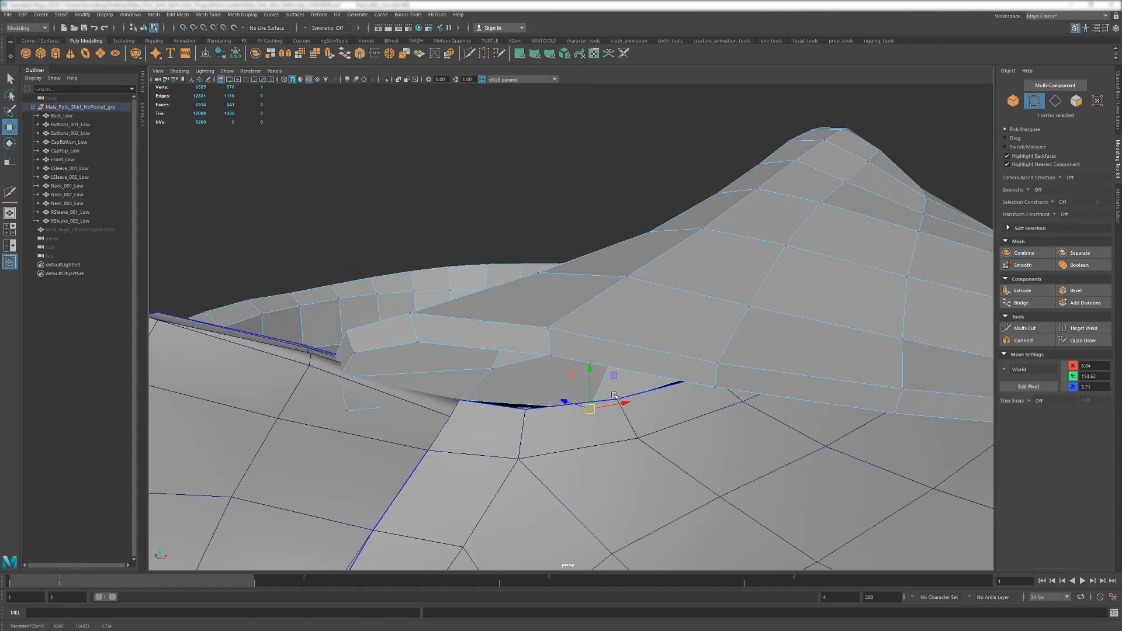
pyautogui.keyDown('alt'); pyautogui.moveTo(594, 397); pyautogui.dragTo(590, 320); pyautogui.keyUp('alt')
pyautogui.press('v')
pyautogui.moveTo(590, 320); pyautogui.dragTo(597, 327, button='middle')
# Cut extra edges into the collar's lower band and snap its border vertices onto the next front neckline vertices.
pyautogui.hotkey('ctrl', 'shift', 'x')
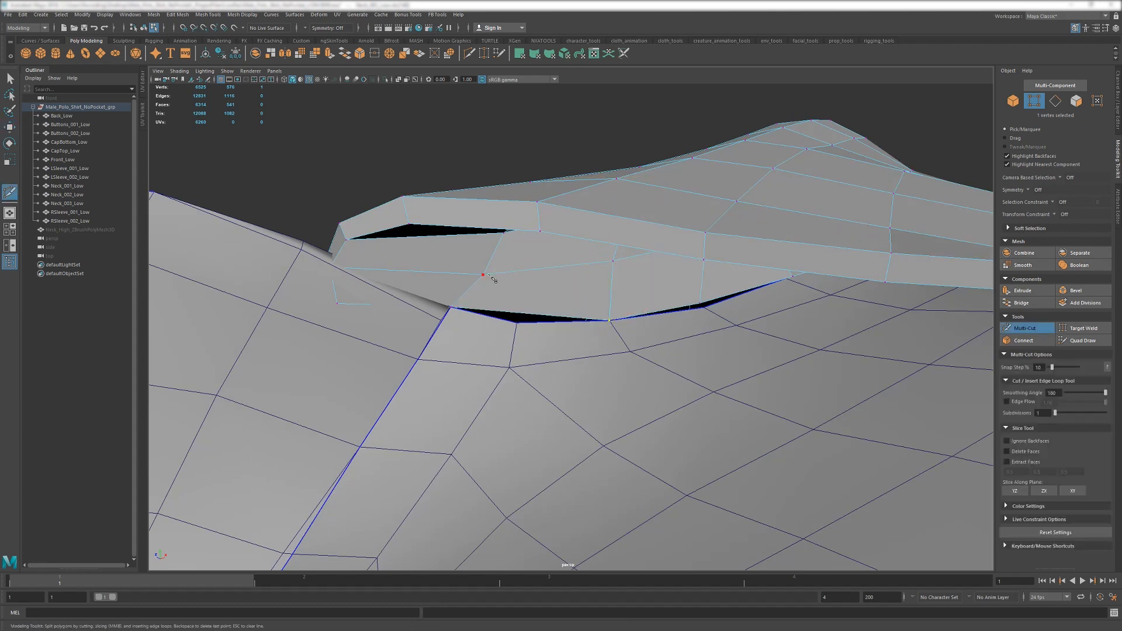
pyautogui.keyDown('alt'); pyautogui.moveTo(524, 280); pyautogui.dragTo(637, 188); pyautogui.keyUp('alt')
pyautogui.keyDown('alt'); pyautogui.moveTo(637, 188); pyautogui.dragTo(620, 253, button='middle'); pyautogui.keyUp('alt')
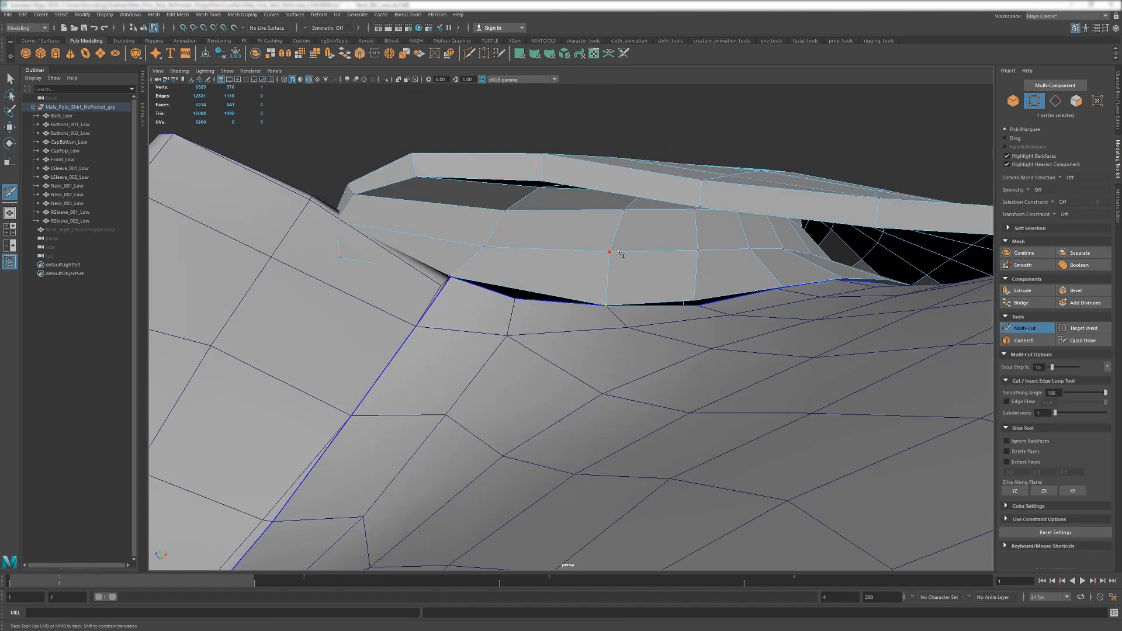
pyautogui.press('w')
pyautogui.click(520, 290)
pyautogui.press('v')
pyautogui.moveTo(521, 289); pyautogui.dragTo(514, 298, button='middle')
pyautogui.keyDown('alt'); pyautogui.moveTo(515, 298); pyautogui.dragTo(420, 321, button='middle'); pyautogui.keyUp('alt')
pyautogui.keyDown('alt'); pyautogui.moveTo(420, 321); pyautogui.dragTo(423, 352); pyautogui.keyUp('alt')
pyautogui.click(602, 354)
pyautogui.moveTo(602, 354); pyautogui.dragTo(607, 350, button='middle')
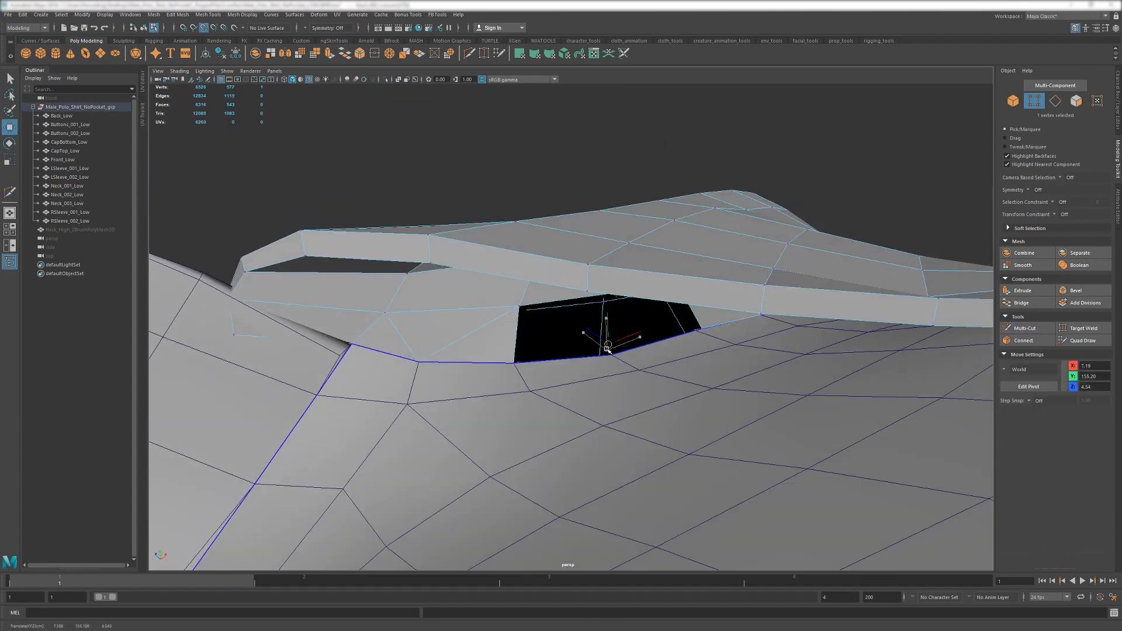
# Isolate the collar with Front_Low and snap the collar's lower vertices to the neckline on the other side of the opening.
pyautogui.keyDown('alt'); pyautogui.moveTo(759, 330); pyautogui.dragTo(603, 447); pyautogui.keyUp('alt')
pyautogui.press('F8')
pyautogui.keyDown('shift'); pyautogui.click(629, 396); pyautogui.keyUp('shift')
pyautogui.hotkey('ctrl', '1')
pyautogui.press('F9')
pyautogui.click(611, 371)
pyautogui.moveTo(611, 372)
pyautogui.keyDown('alt'); pyautogui.mouseDown()
pyautogui.moveTo(613, 314)
pyautogui.moveTo(626, 319)
pyautogui.moveTo(625, 337)
pyautogui.moveTo(616, 325)
pyautogui.moveTo(656, 190)
pyautogui.moveTo(585, 222)
pyautogui.moveTo(449, 236)
pyautogui.moveTo(416, 303)
pyautogui.moveTo(611, 311)
pyautogui.moveTo(393, 306)
pyautogui.moveTo(514, 313)
pyautogui.moveTo(544, 366)
pyautogui.mouseUp(); pyautogui.keyUp('alt')
pyautogui.press('4')
pyautogui.press('5')
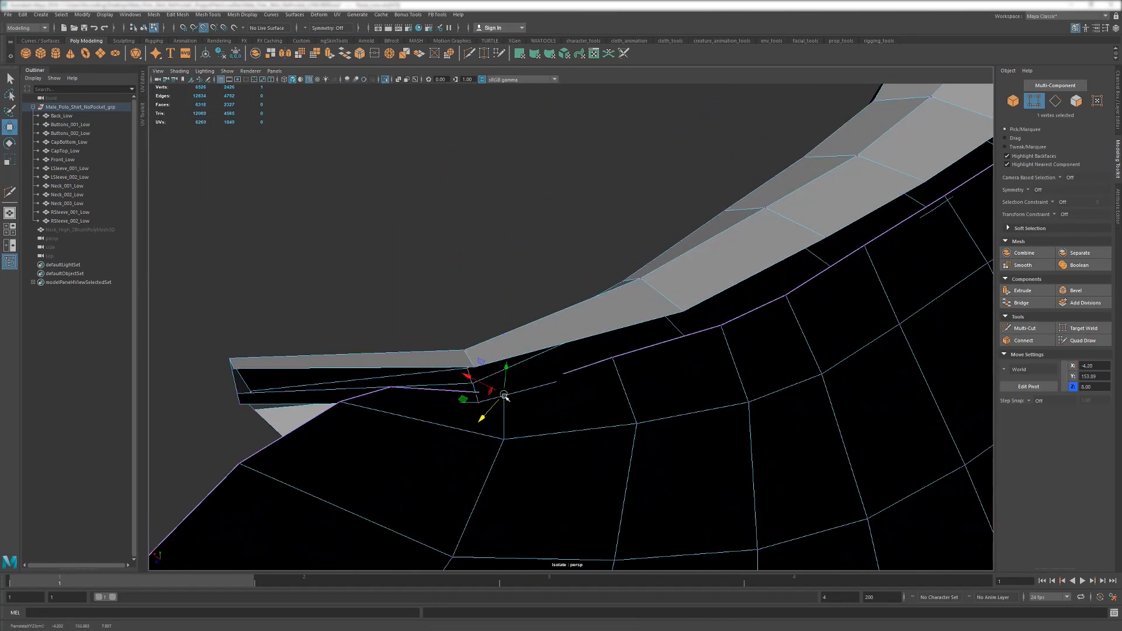
pyautogui.keyDown('alt'); pyautogui.moveTo(443, 404); pyautogui.dragTo(552, 388); pyautogui.keyUp('alt')
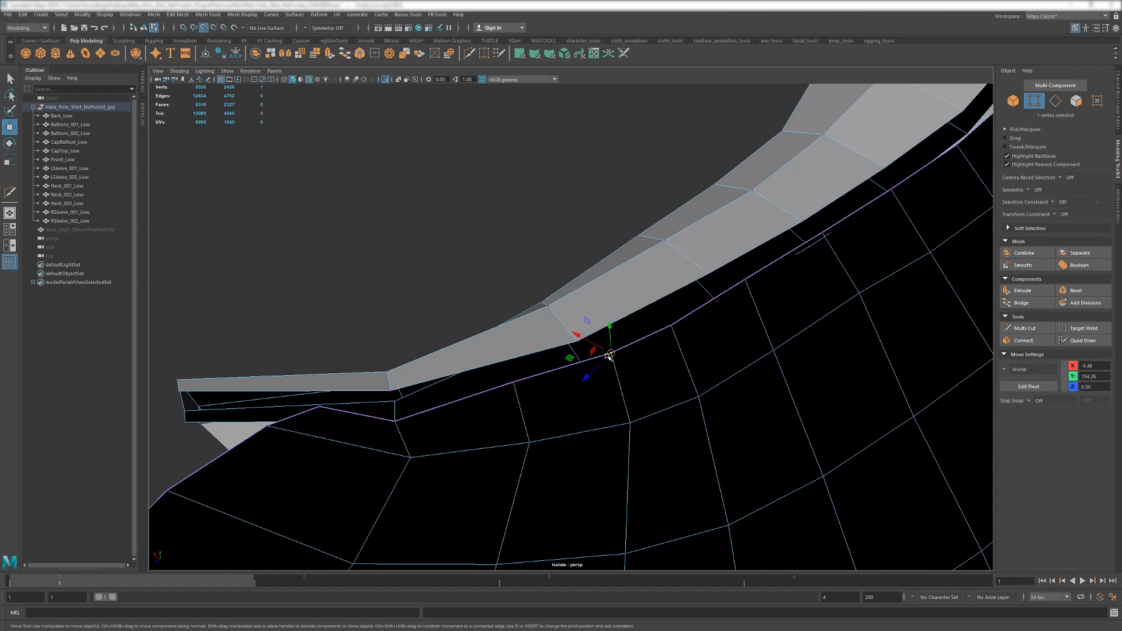
pyautogui.press('g')
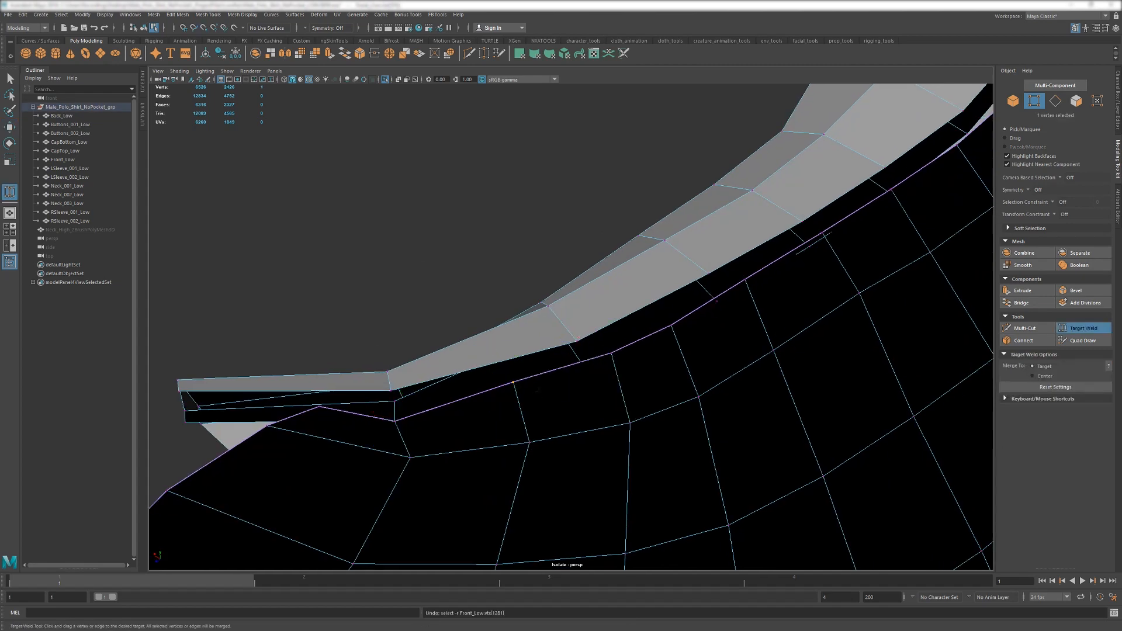
pyautogui.keyDown('alt'); pyautogui.moveTo(537, 390); pyautogui.dragTo(327, 503, button='middle'); pyautogui.keyUp('alt')
pyautogui.press('z')
pyautogui.keyDown('alt'); pyautogui.moveTo(571, 326); pyautogui.dragTo(450, 461, button='middle'); pyautogui.keyUp('alt')
pyautogui.scroll(-3, 450, 408)
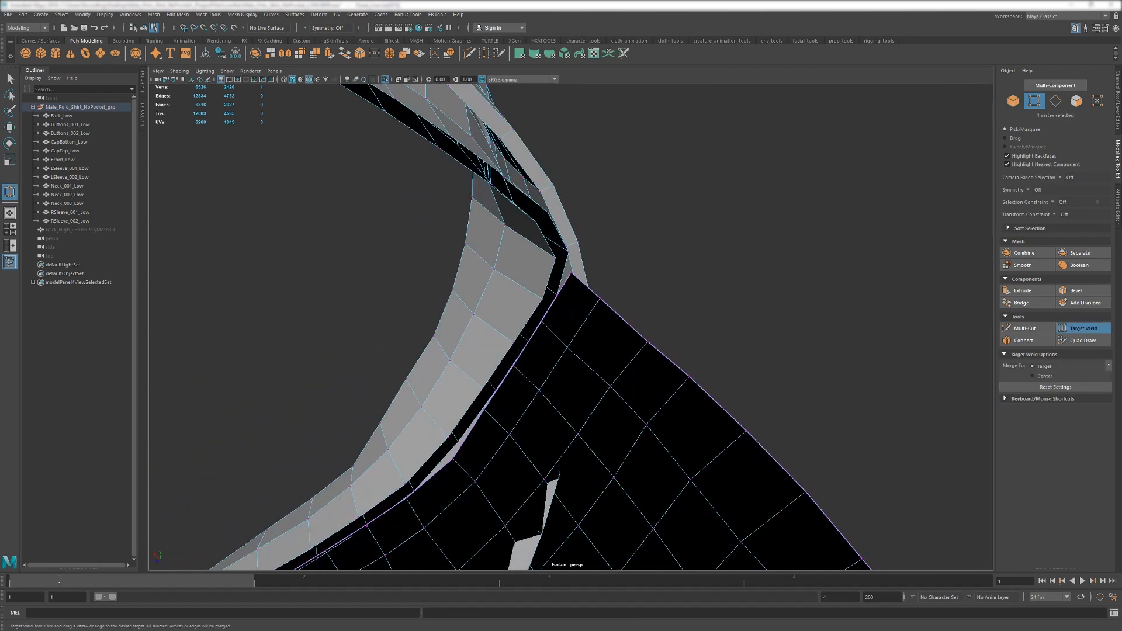
pyautogui.keyDown('alt'); pyautogui.moveTo(467, 409); pyautogui.dragTo(657, 418); pyautogui.keyUp('alt')
pyautogui.scroll(3, 657, 419)
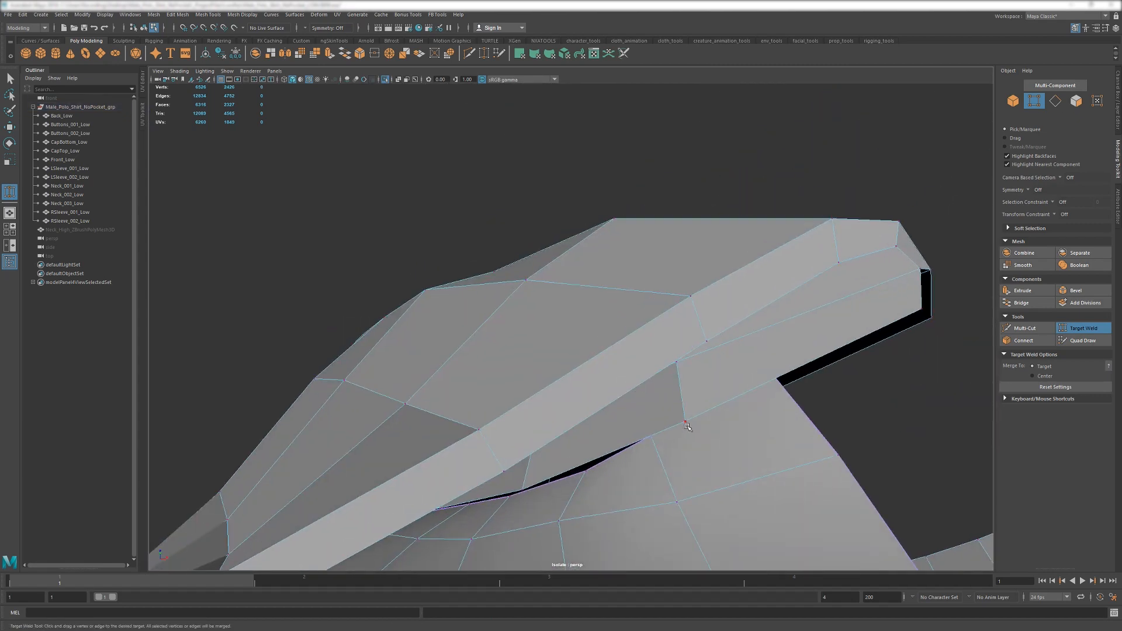
# Snap further lower-edge vertices of Neck_003_Low onto the front neckline vertices approaching the shoulder.
pyautogui.press('w')
pyautogui.click(686, 421)
pyautogui.press('F8')
pyautogui.click(727, 363)
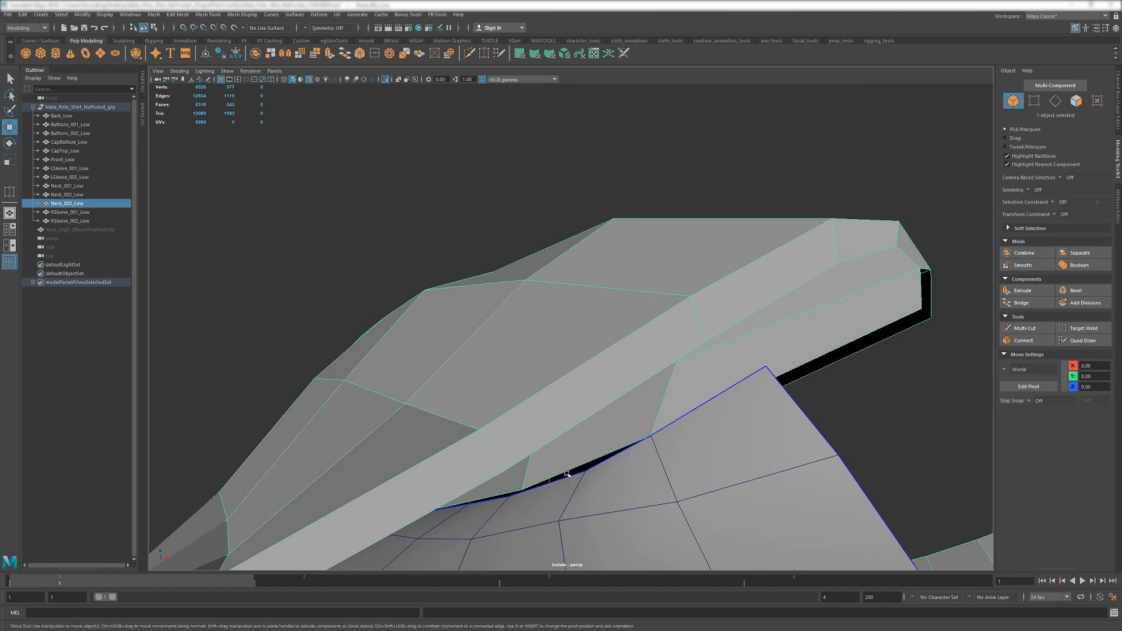
pyautogui.press('F8')
pyautogui.click(547, 491)
pyautogui.moveTo(511, 494)
pyautogui.keyDown('alt'); pyautogui.mouseDown()
pyautogui.moveTo(535, 420)
pyautogui.moveTo(479, 446)
pyautogui.moveTo(709, 412)
pyautogui.moveTo(689, 393)
pyautogui.moveTo(556, 400)
pyautogui.moveTo(709, 292)
pyautogui.moveTo(509, 366)
pyautogui.moveTo(551, 402)
pyautogui.moveTo(561, 353)
pyautogui.moveTo(622, 324)
pyautogui.mouseUp(); pyautogui.keyUp('alt')
# Cut additional edges into the collar's lower band with Multi-Cut to match the front neckline's vertex spacing.
pyautogui.hotkey('ctrl', 'shift', 'x')
pyautogui.click(540, 405)
pyautogui.click(584, 444)
pyautogui.press('w')
pyautogui.hotkey('ctrl', 'shift', 'x')
pyautogui.press('4')
pyautogui.click(551, 402)
pyautogui.click(545, 431)
pyautogui.rightClick(546, 431)
# Snap the newly cut and remaining collar border vertices onto the front neckline as far as the shoulder seam.
pyautogui.press('5')
pyautogui.press('w')
pyautogui.click(562, 344)
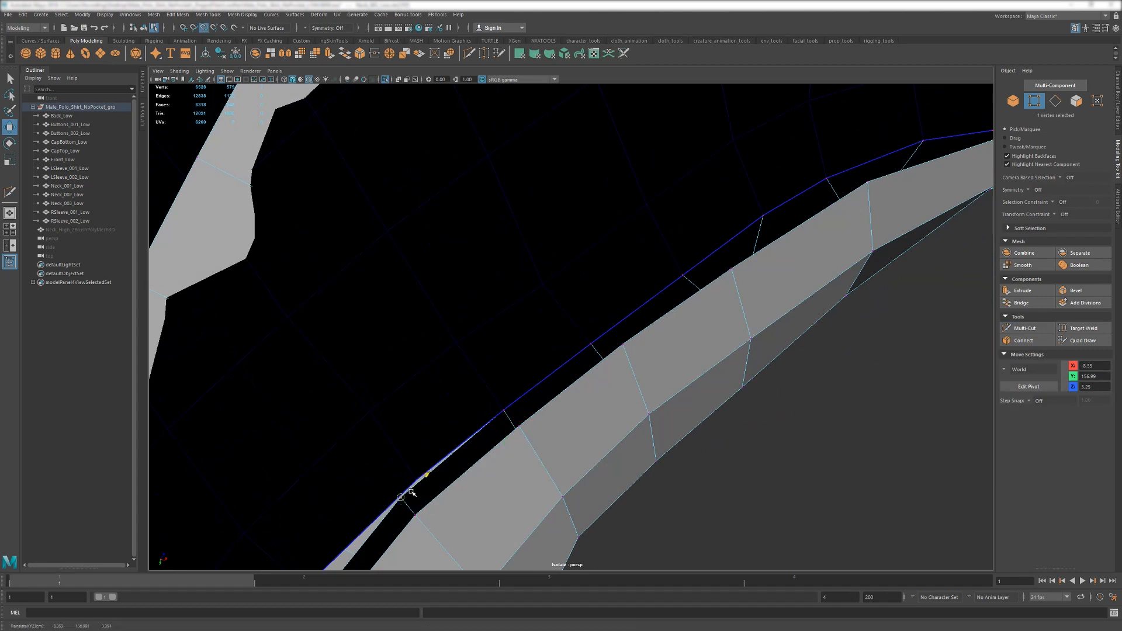
pyautogui.keyDown('alt'); pyautogui.moveTo(416, 480); pyautogui.dragTo(477, 366); pyautogui.keyUp('alt')
pyautogui.click(381, 474)
pyautogui.moveTo(380, 475); pyautogui.dragTo(430, 331)
pyautogui.click(353, 479)
pyautogui.keyDown('alt'); pyautogui.moveTo(430, 330); pyautogui.dragTo(543, 363); pyautogui.keyUp('alt')
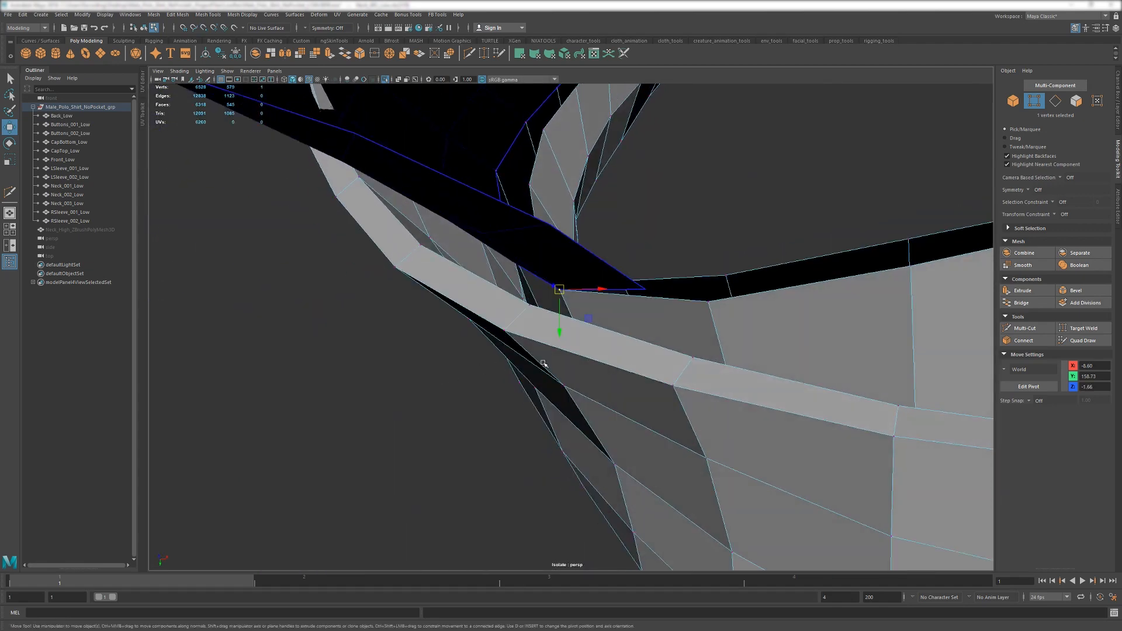
# Examine the isolated collar's fit against the front neckline from several angles.
pyautogui.scroll(-2, 696, 311)
pyautogui.click(679, 309)
pyautogui.scroll(-5, 628, 304)
pyautogui.press('F8')
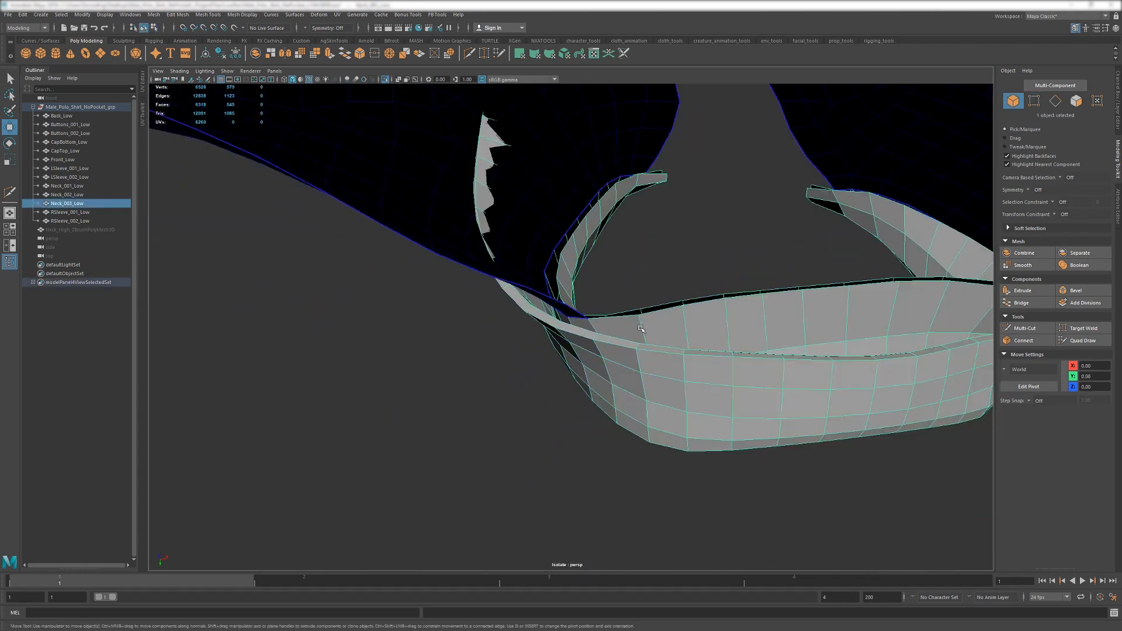
pyautogui.keyDown('alt'); pyautogui.moveTo(628, 305); pyautogui.dragTo(585, 302); pyautogui.keyUp('alt')
pyautogui.scroll(3, 600, 374)
pyautogui.press('F8')
pyautogui.press('f')
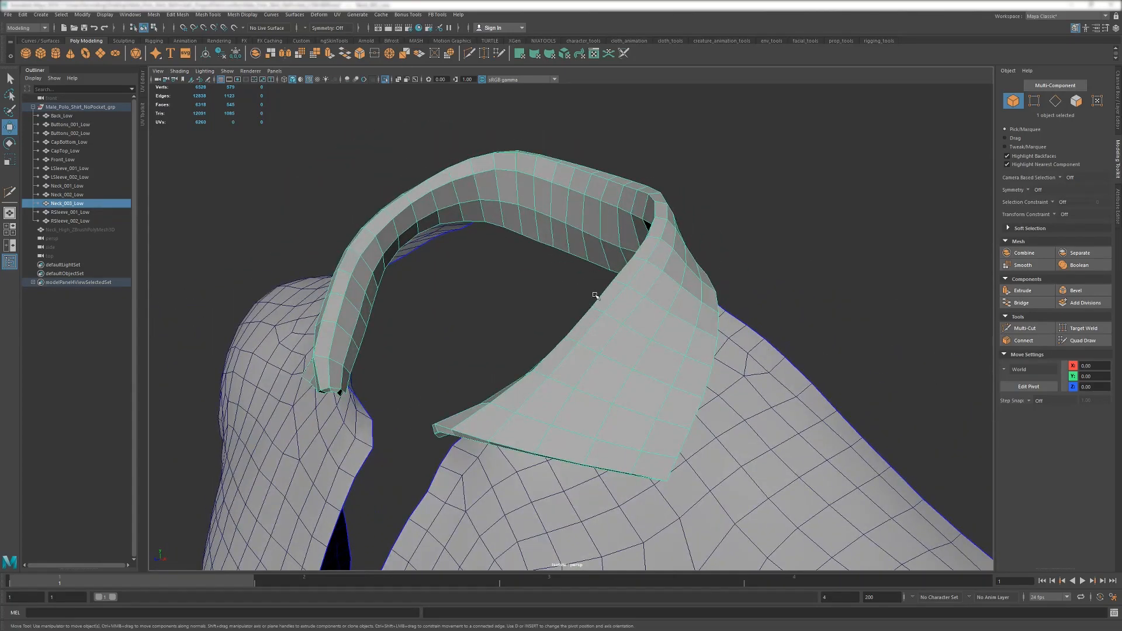
pyautogui.keyDown('alt'); pyautogui.moveTo(678, 290); pyautogui.dragTo(716, 295); pyautogui.keyUp('alt')
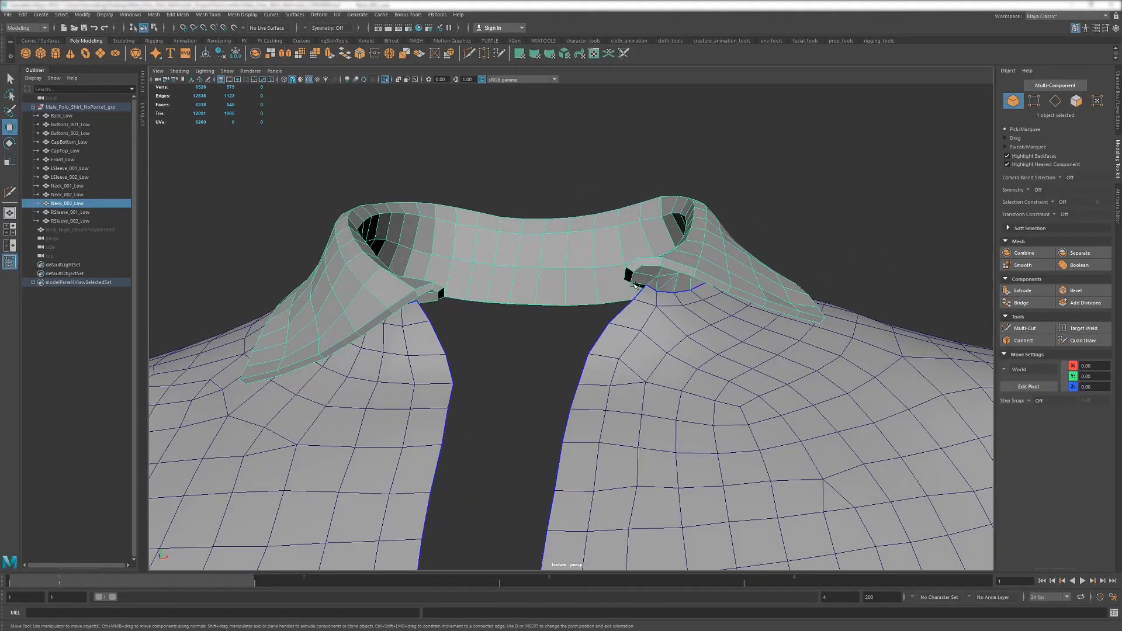
pyautogui.keyDown('alt'); pyautogui.moveTo(633, 284); pyautogui.dragTo(310, 161); pyautogui.keyUp('alt')
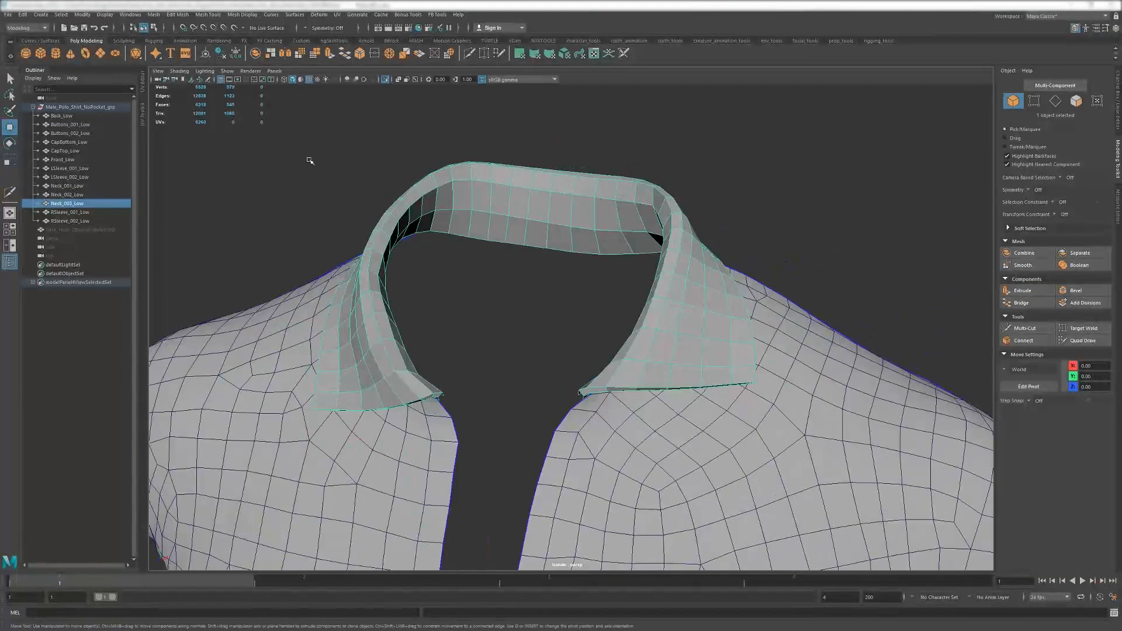
# Restore the full view and snap the collar's lower vertex beside the shoulder seam onto the back neckline.
pyautogui.click(386, 79)
pyautogui.scroll(-2, 502, 280)
pyautogui.click(526, 303)
pyautogui.keyDown('alt'); pyautogui.moveTo(526, 304); pyautogui.dragTo(777, 327); pyautogui.keyUp('alt')
pyautogui.scroll(4, 777, 328)
pyautogui.keyDown('alt'); pyautogui.moveTo(777, 327); pyautogui.dragTo(646, 339, button='middle'); pyautogui.keyUp('alt')
pyautogui.click(660, 327)
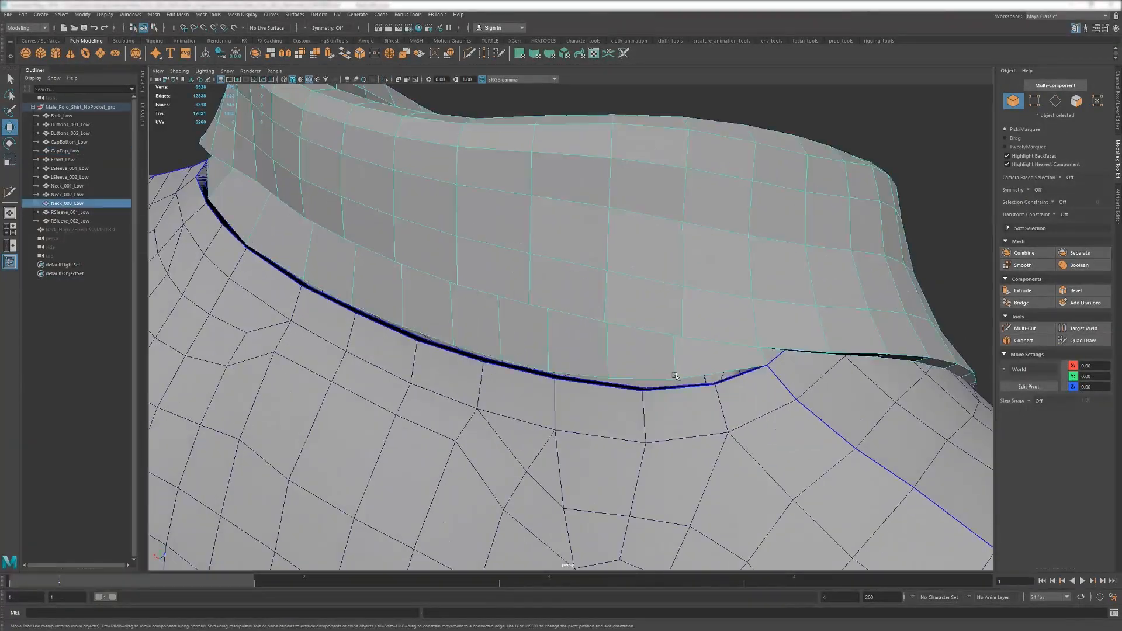
pyautogui.click(693, 393)
pyautogui.moveTo(683, 365); pyautogui.dragTo(648, 365, button='right')
pyautogui.click(674, 379)
pyautogui.press('v')
pyautogui.moveTo(674, 378); pyautogui.dragTo(713, 383, button='middle')
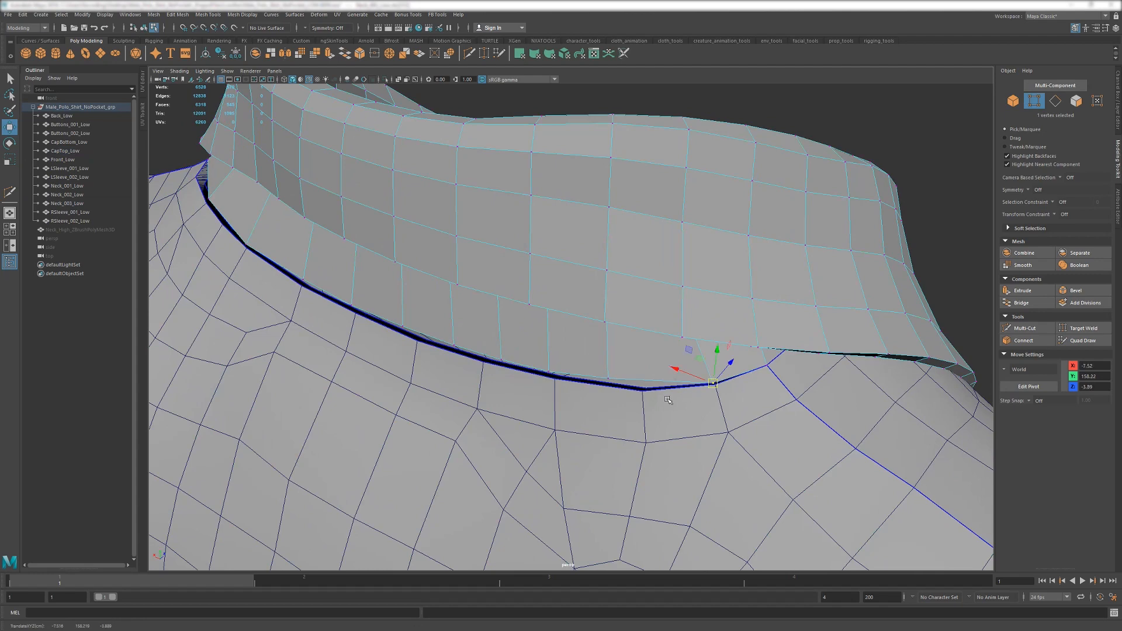
# Snap the next lower collar vertices one by one onto the matching vertices of Back_Low's neckline.
pyautogui.scroll(1, 712, 384)
pyautogui.keyDown('alt'); pyautogui.moveTo(712, 384); pyautogui.dragTo(568, 410); pyautogui.keyUp('alt')
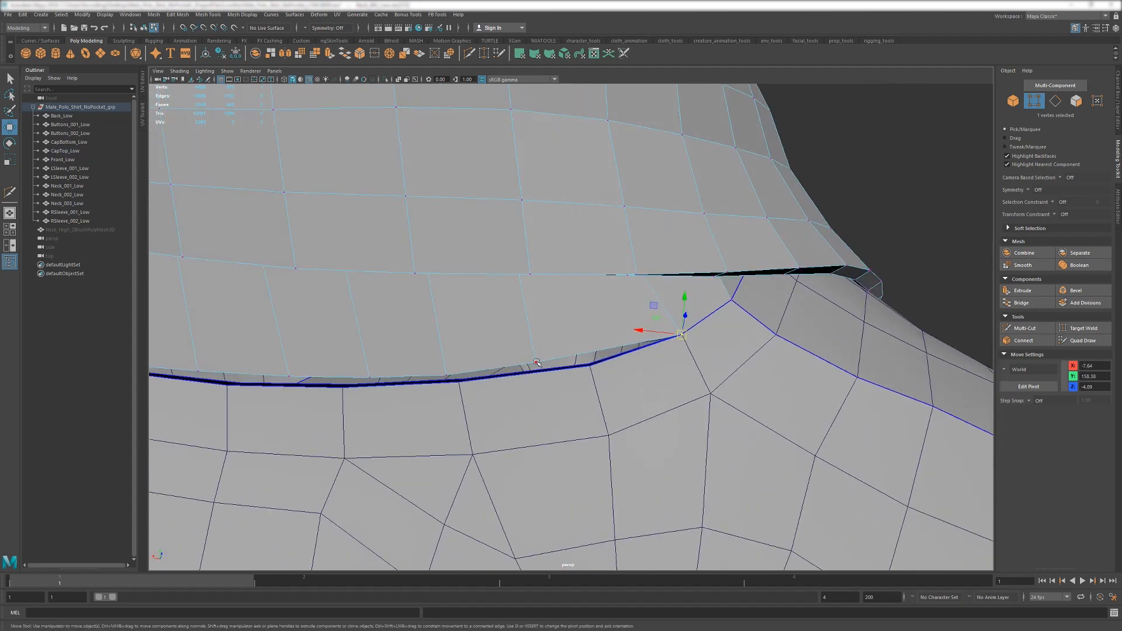
pyautogui.click(539, 364)
pyautogui.moveTo(539, 364); pyautogui.dragTo(587, 368)
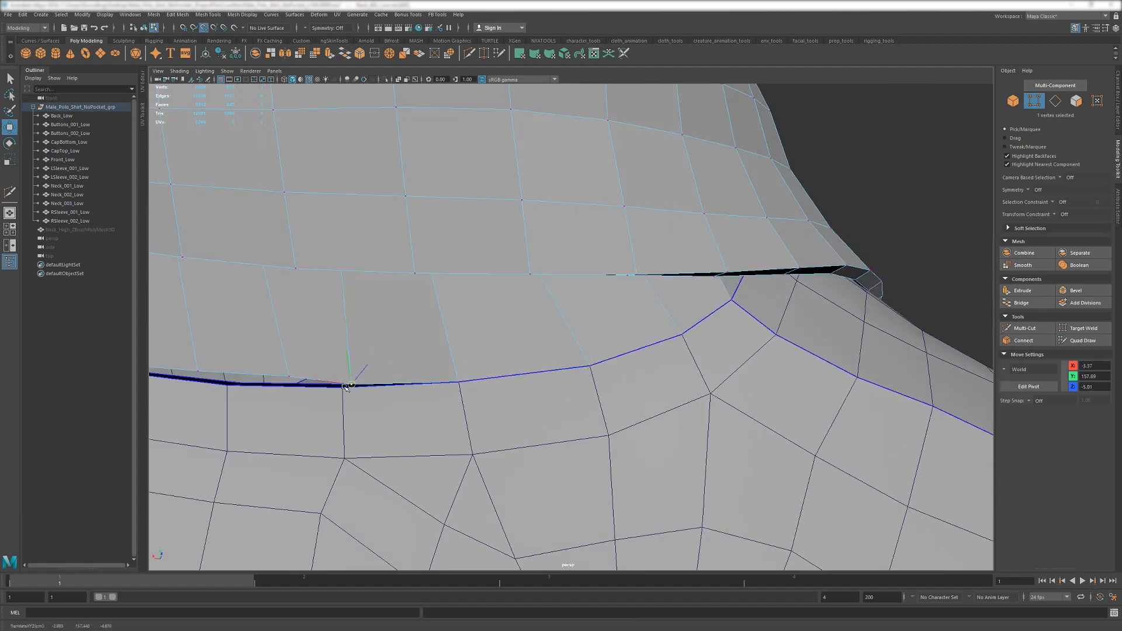
pyautogui.click(288, 378)
pyautogui.press('v')
pyautogui.moveTo(287, 377); pyautogui.dragTo(229, 387)
pyautogui.keyDown('alt'); pyautogui.moveTo(230, 389); pyautogui.dragTo(519, 370, button='middle'); pyautogui.keyUp('alt')
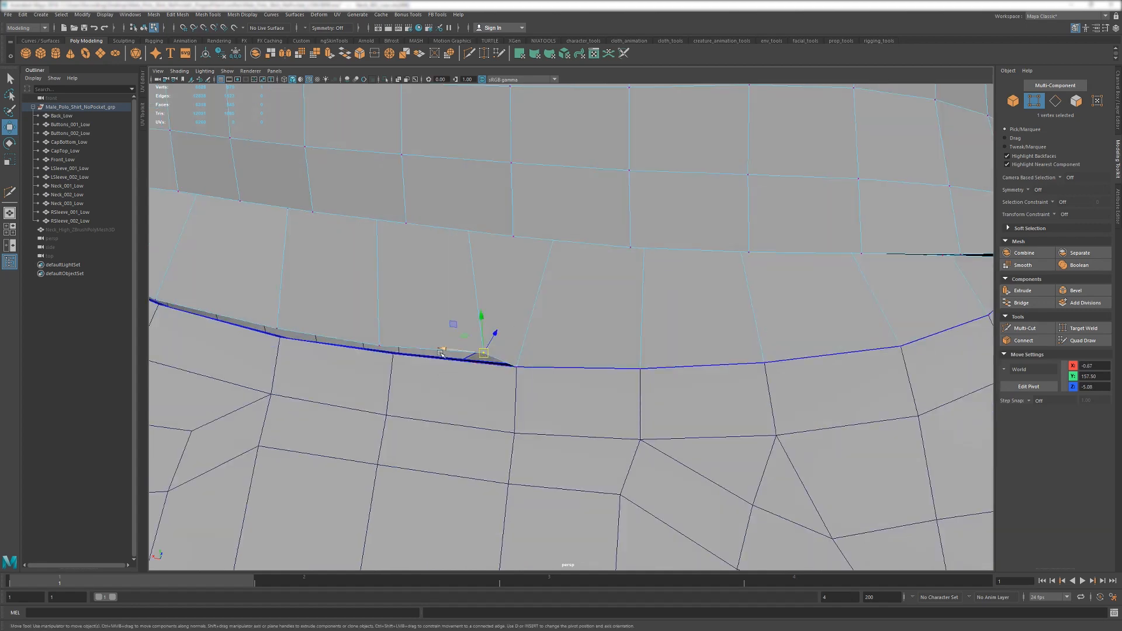
# Continue snapping the collar's lower vertices along the rest of the back neckline towards the opposite shoulder.
pyautogui.press('w')
pyautogui.press('v')
pyautogui.moveTo(430, 349); pyautogui.dragTo(608, 366)
pyautogui.click(538, 363)
pyautogui.press('v')
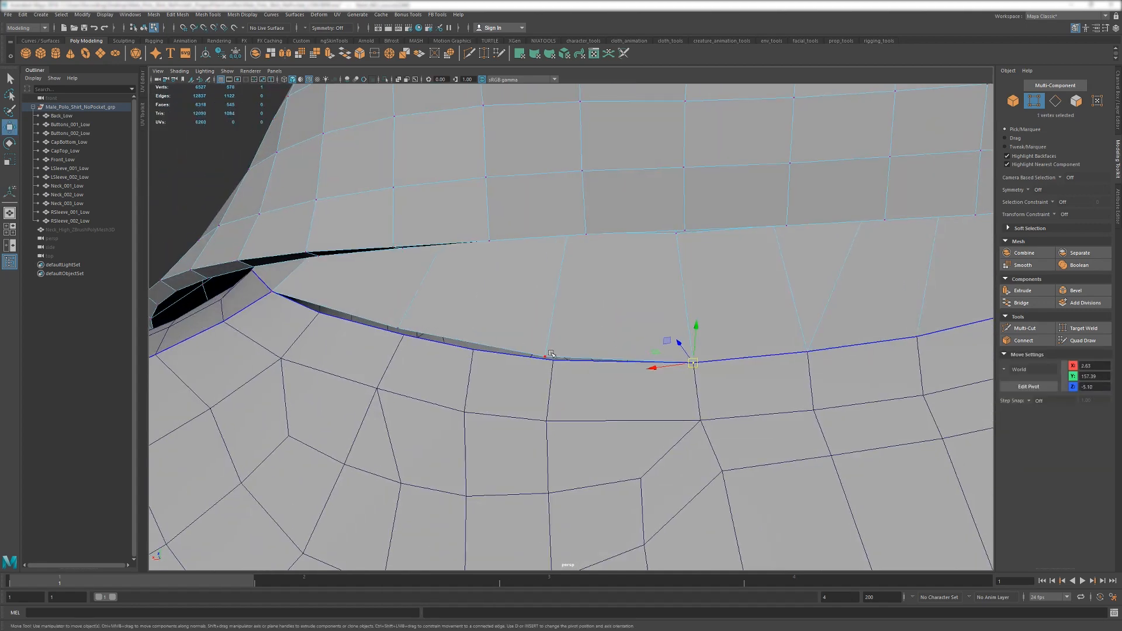
pyautogui.keyDown('alt'); pyautogui.moveTo(475, 351); pyautogui.dragTo(487, 340); pyautogui.keyUp('alt')
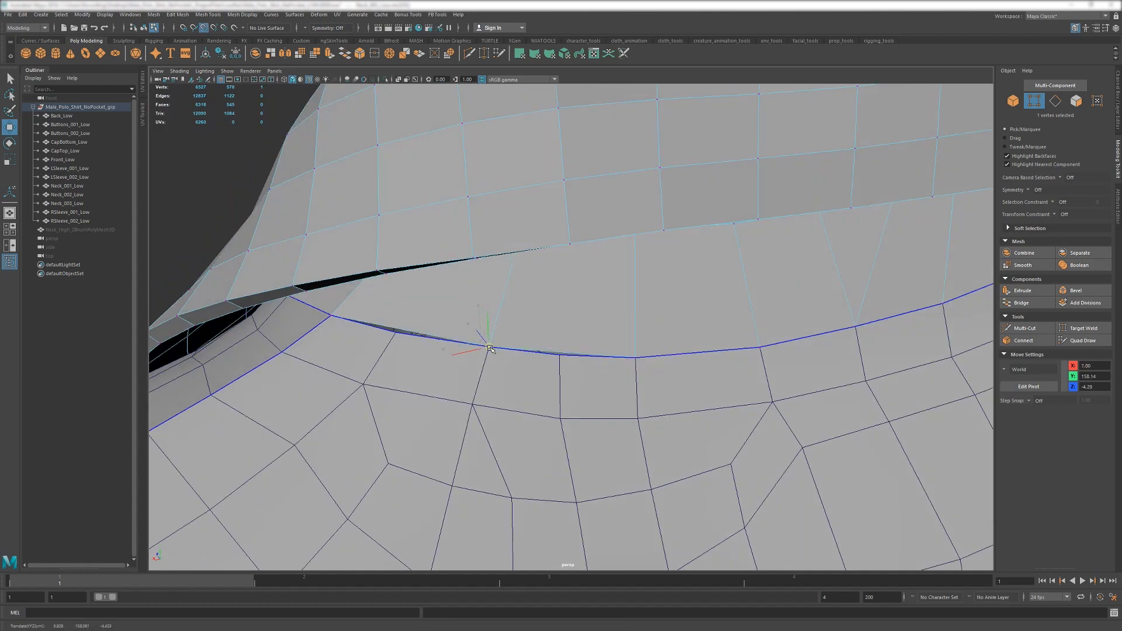
# Cut zigzag edges across the collar's lower band near the opposite shoulder with Multi-Cut, adding vertices along its border.
pyautogui.hotkey('ctrl', 'shift', 'x')
pyautogui.press('4')
pyautogui.keyDown('alt'); pyautogui.moveTo(526, 260); pyautogui.dragTo(513, 219); pyautogui.keyUp('alt')
pyautogui.click(508, 248)
pyautogui.press('5')
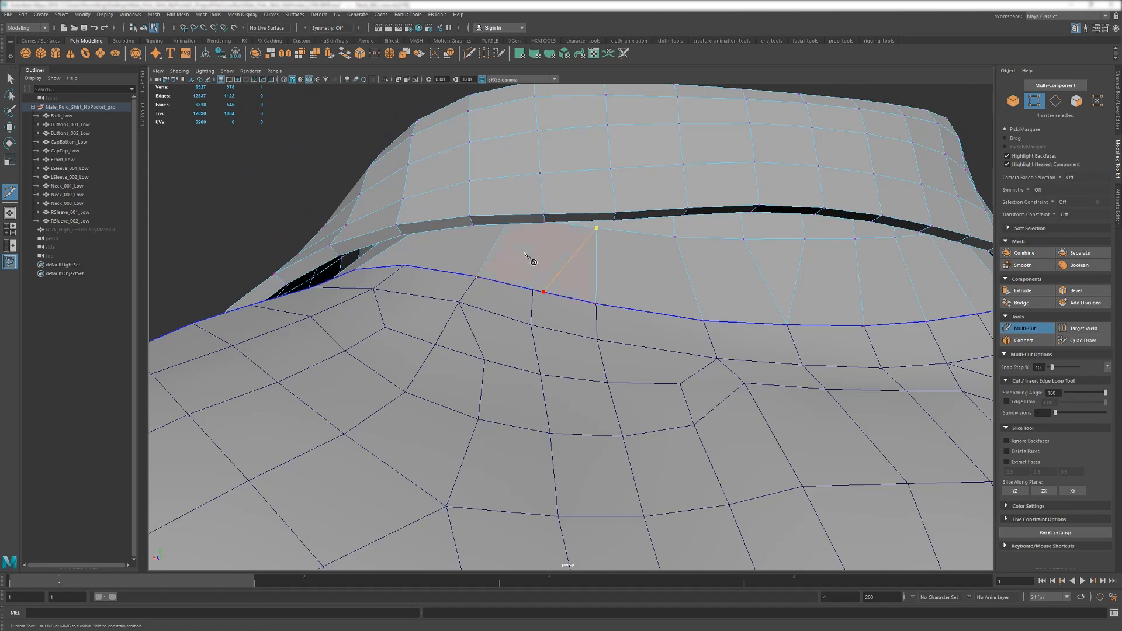
pyautogui.keyDown('alt'); pyautogui.moveTo(508, 263); pyautogui.dragTo(526, 300, button='middle'); pyautogui.keyUp('alt')
pyautogui.keyDown('alt'); pyautogui.moveTo(525, 300); pyautogui.dragTo(563, 345, button='right'); pyautogui.keyUp('alt')
pyautogui.keyDown('alt'); pyautogui.moveTo(563, 345); pyautogui.dragTo(488, 315); pyautogui.keyUp('alt')
pyautogui.click(521, 270)
pyautogui.click(468, 452)
pyautogui.keyDown('alt'); pyautogui.moveTo(468, 452); pyautogui.dragTo(479, 363); pyautogui.keyUp('alt')
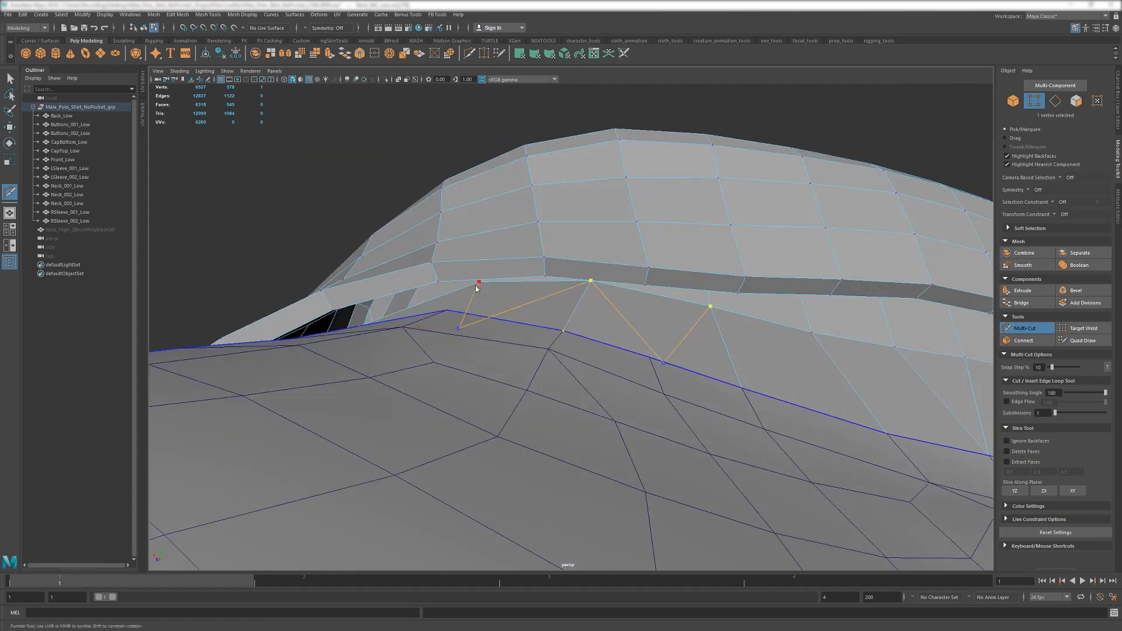
pyautogui.press('w')
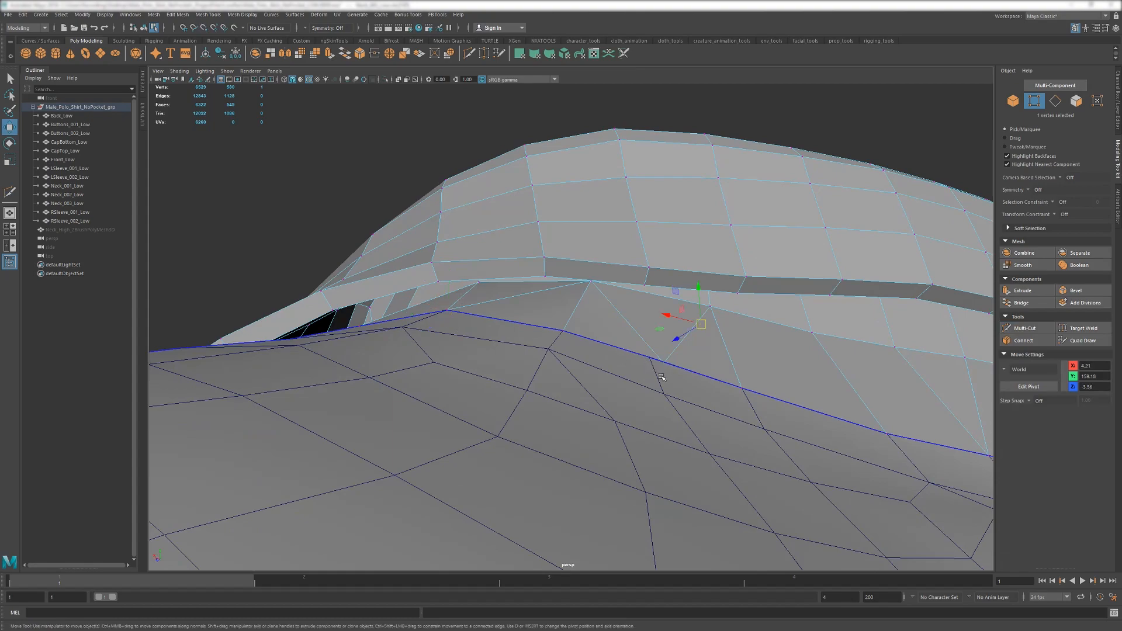
# Snap the selected lower collar vertex onto the neighbouring neckline vertex and return to object selection mode.
pyautogui.press('4')
pyautogui.press('v')
pyautogui.moveTo(661, 377); pyautogui.dragTo(664, 363, button='middle')
pyautogui.press('5')
pyautogui.press('F8')
pyautogui.keyDown('alt'); pyautogui.moveTo(656, 361); pyautogui.dragTo(650, 398); pyautogui.keyUp('alt')
pyautogui.keyDown('alt'); pyautogui.moveTo(651, 397); pyautogui.dragTo(592, 446, button='right'); pyautogui.keyUp('alt')
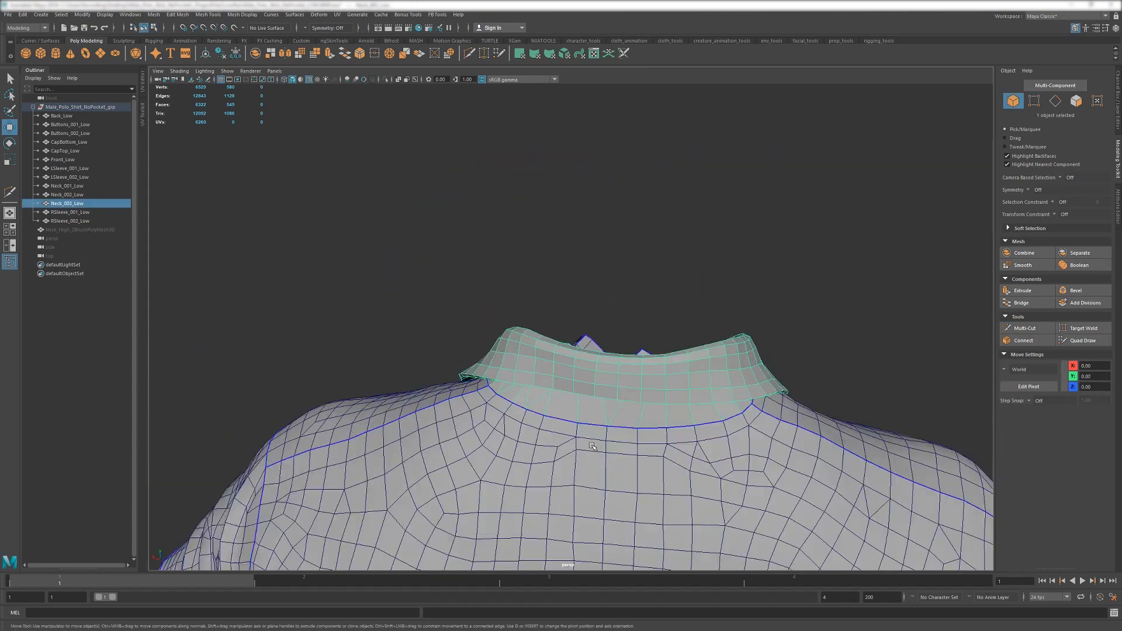
# Examine the collar's fit against the neckline from the back, front and side.
pyautogui.moveTo(592, 446)
pyautogui.keyDown('alt'); pyautogui.mouseDown()
pyautogui.moveTo(535, 423)
pyautogui.moveTo(604, 429)
pyautogui.mouseUp(); pyautogui.keyUp('alt')
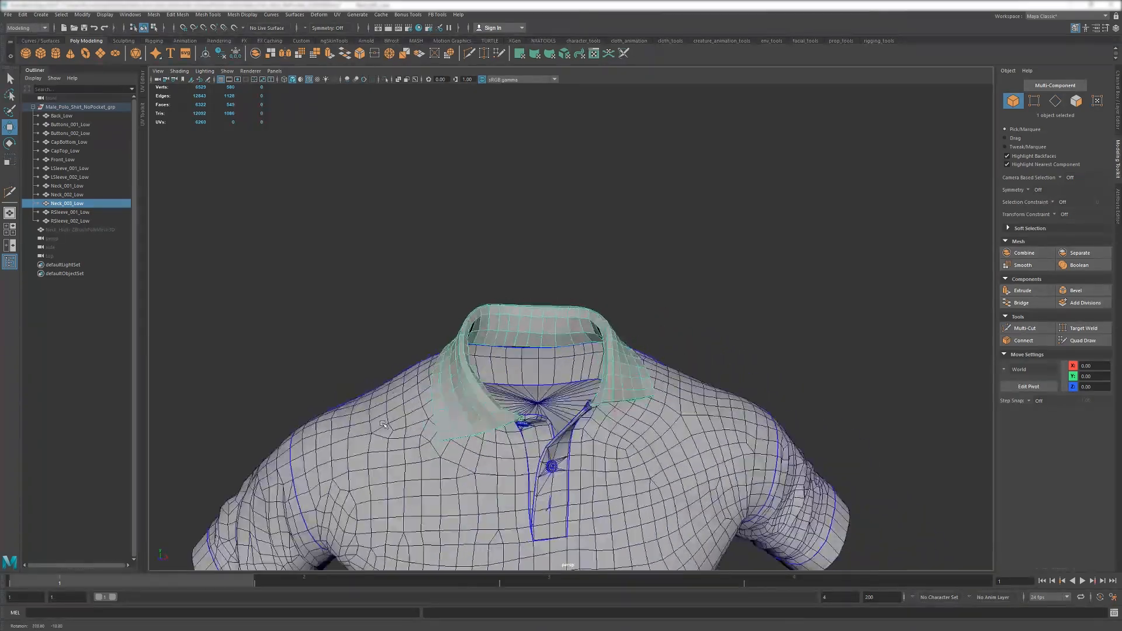
pyautogui.keyDown('alt'); pyautogui.moveTo(383, 425); pyautogui.dragTo(523, 427); pyautogui.keyUp('alt')
pyautogui.click(737, 385)
pyautogui.keyDown('alt'); pyautogui.moveTo(737, 385); pyautogui.dragTo(894, 378); pyautogui.keyUp('alt')
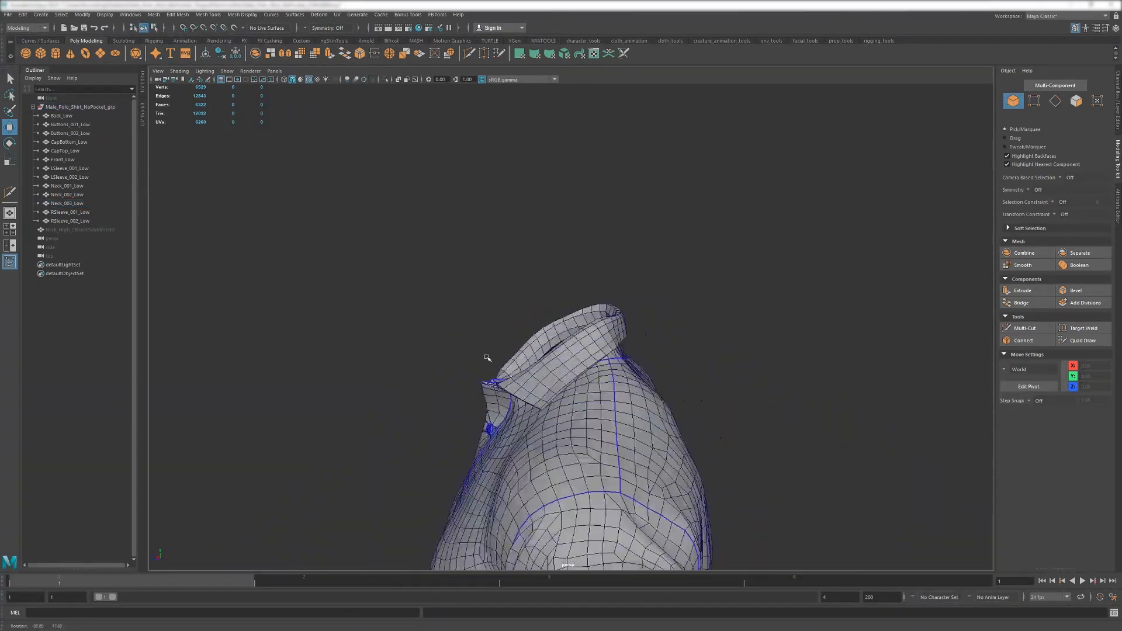
pyautogui.scroll(5, 587, 355)
pyautogui.keyDown('alt'); pyautogui.moveTo(485, 356); pyautogui.dragTo(599, 326); pyautogui.keyUp('alt')
pyautogui.scroll(-5, 555, 444)
pyautogui.scroll(-4, 548, 397)
# Soften the shading of Neck_003_Low and harden the border edge loop running around the collar's rim.
pyautogui.click(535, 245)
pyautogui.press('f')
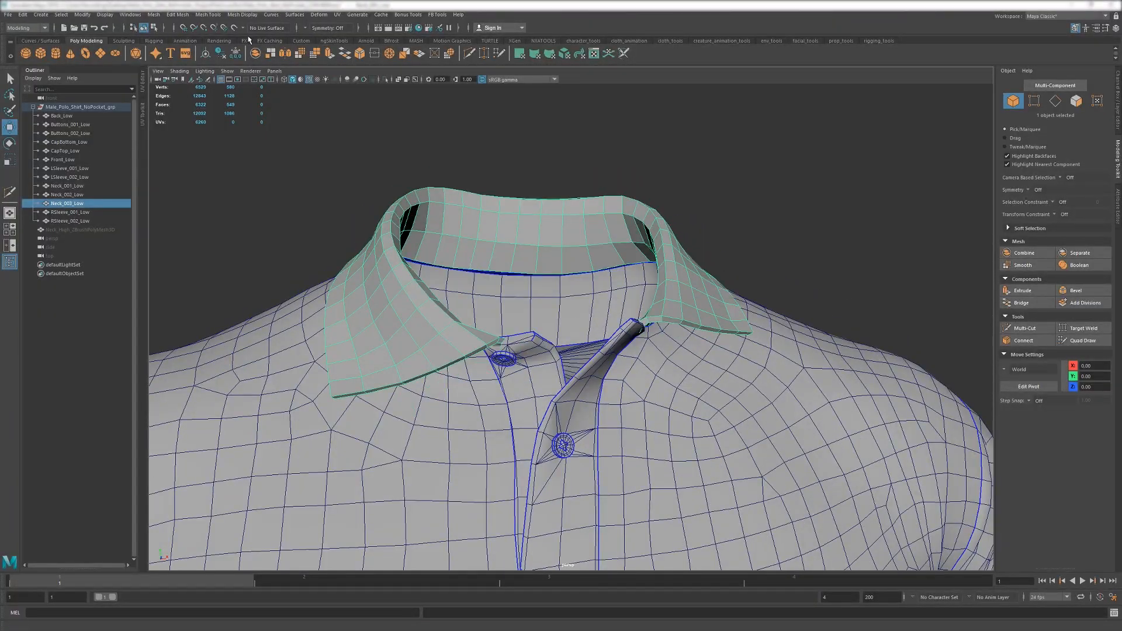
pyautogui.click(300, 40)
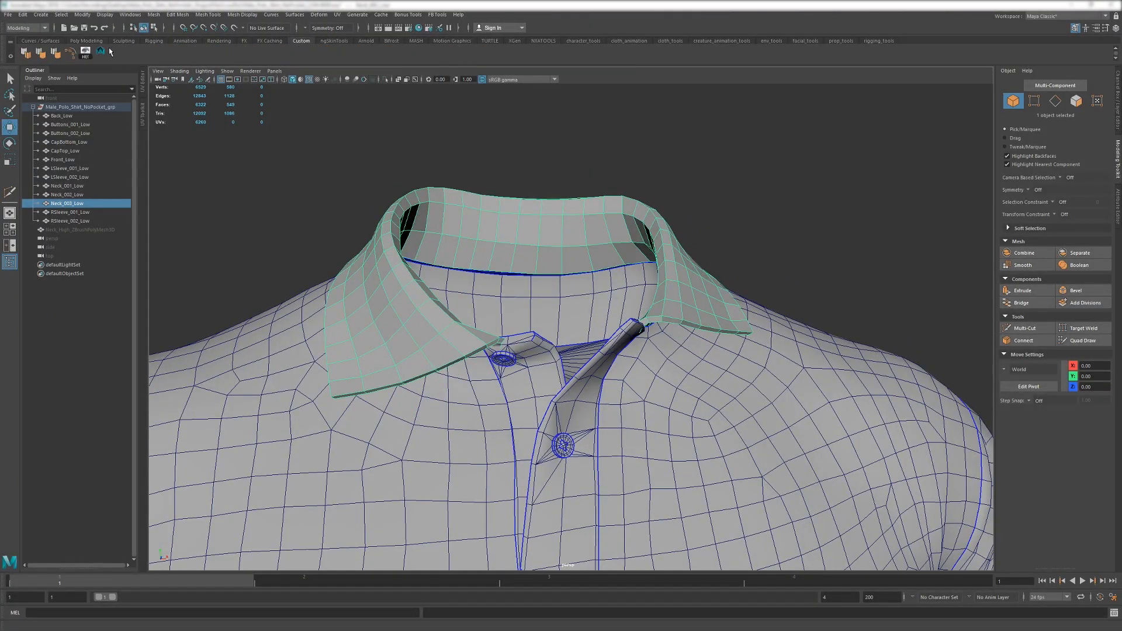
pyautogui.scroll(3, 336, 301)
pyautogui.keyDown('alt'); pyautogui.moveTo(336, 301); pyautogui.dragTo(339, 279); pyautogui.keyUp('alt')
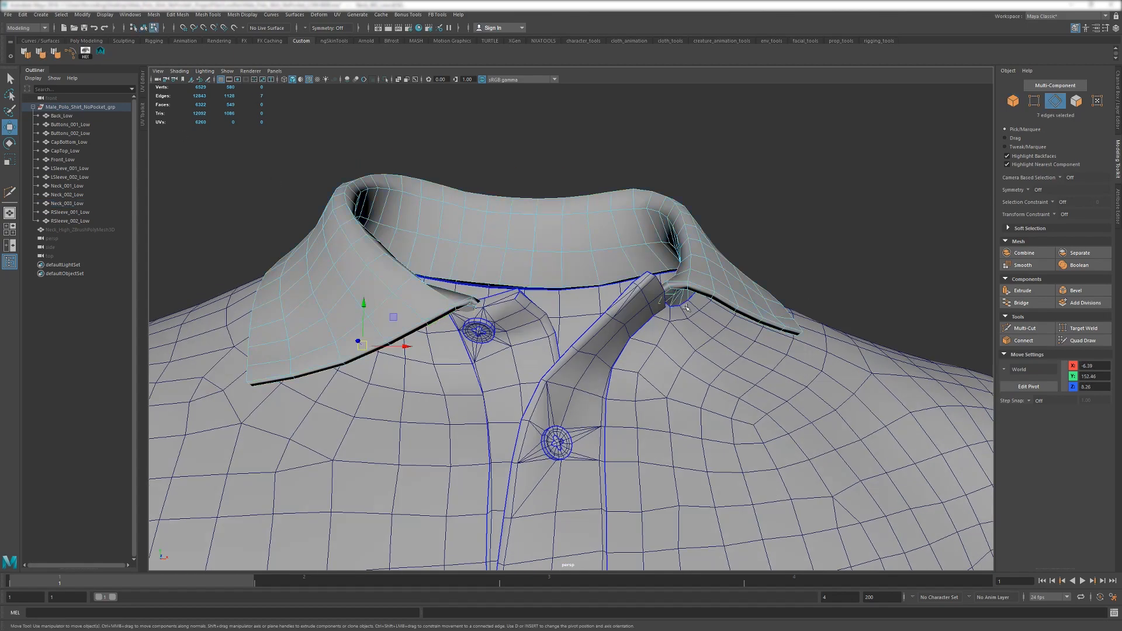
pyautogui.keyDown('alt'); pyautogui.moveTo(706, 296); pyautogui.dragTo(264, 253); pyautogui.keyUp('alt')
pyautogui.keyDown('shift'); pyautogui.doubleClick(642, 272); pyautogui.keyUp('shift')
pyautogui.keyDown('shift'); pyautogui.click(631, 283); pyautogui.keyUp('shift')
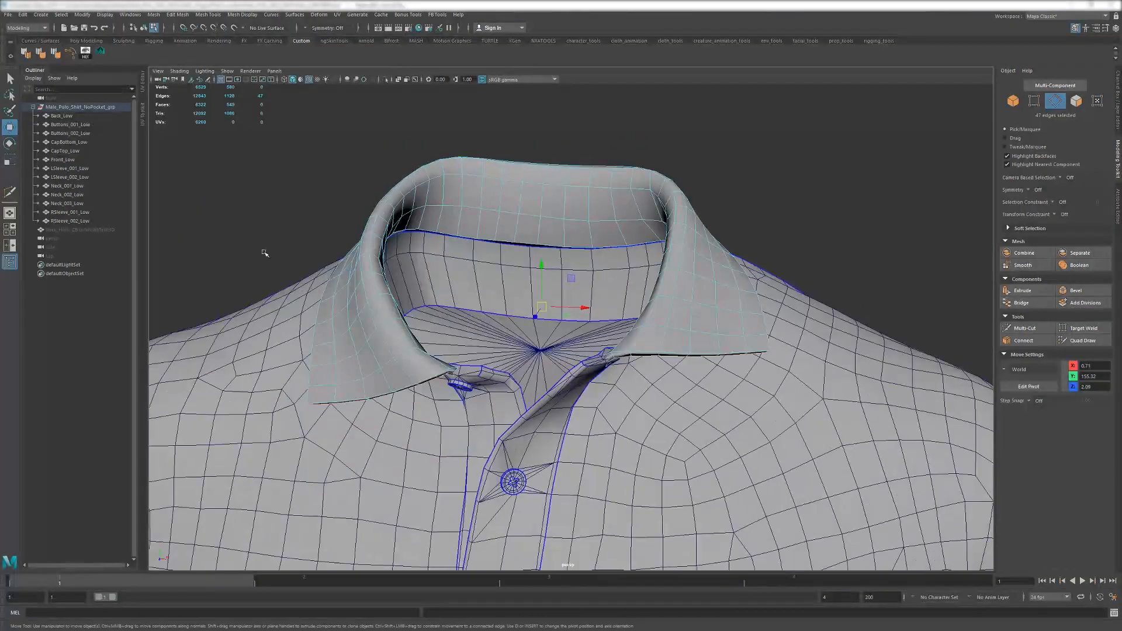
pyautogui.click(27, 56)
# Examine the shaded collar without wireframe, and check the whole shirt with the wireframe shown again.
pyautogui.moveTo(246, 230); pyautogui.dragTo(283, 183, button='right')
pyautogui.moveTo(283, 183)
pyautogui.keyDown('alt'); pyautogui.mouseDown()
pyautogui.moveTo(416, 200)
pyautogui.moveTo(449, 231)
pyautogui.moveTo(461, 186)
pyautogui.moveTo(477, 183)
pyautogui.mouseUp(); pyautogui.keyUp('alt')
pyautogui.click(441, 207)
pyautogui.hotkey('alt', '5')
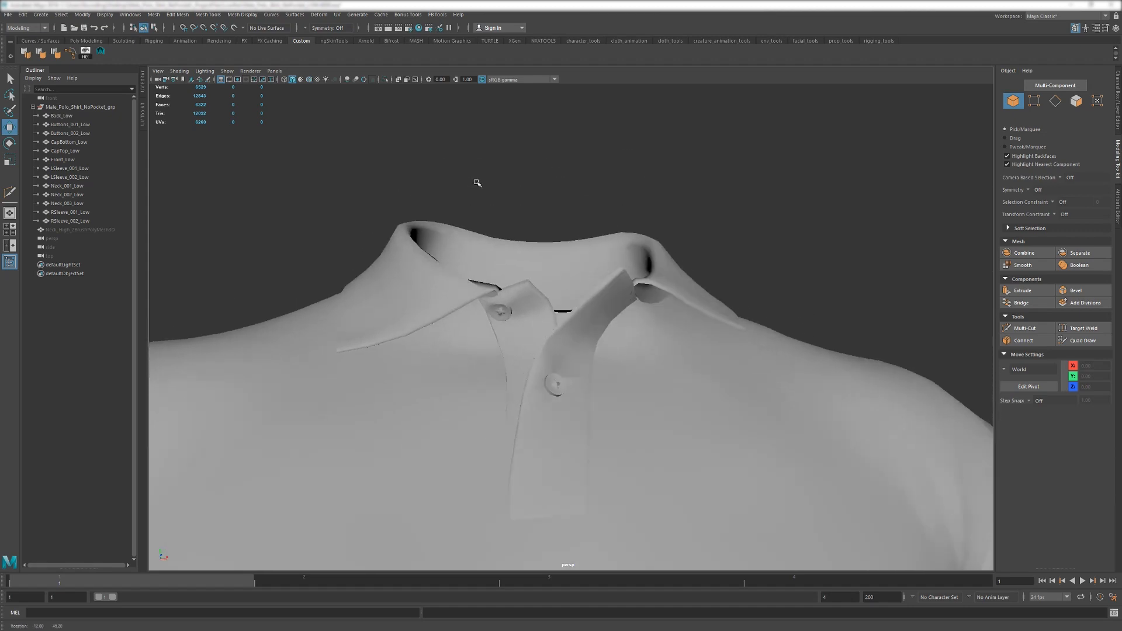
pyautogui.keyDown('alt'); pyautogui.moveTo(517, 327); pyautogui.dragTo(492, 379); pyautogui.keyUp('alt')
pyautogui.click(572, 363)
pyautogui.keyDown('alt'); pyautogui.moveTo(560, 333); pyautogui.dragTo(596, 290); pyautogui.keyUp('alt')
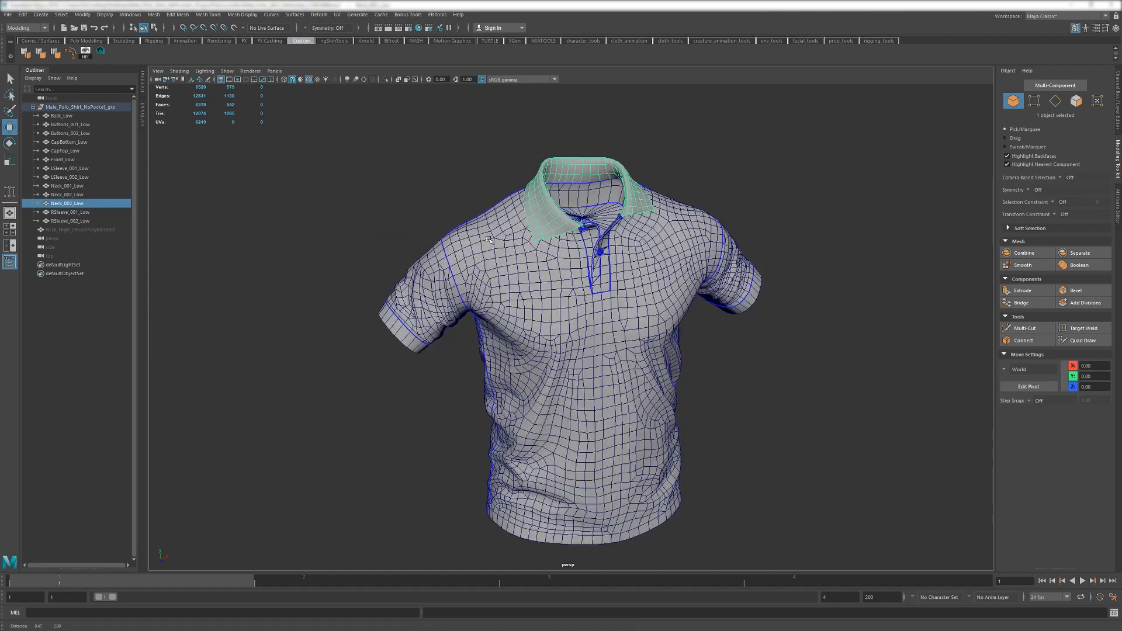
pyautogui.scroll(5, 514, 220)
pyautogui.keyDown('alt'); pyautogui.moveTo(514, 146); pyautogui.dragTo(514, 220, button='middle'); pyautogui.keyUp('alt')
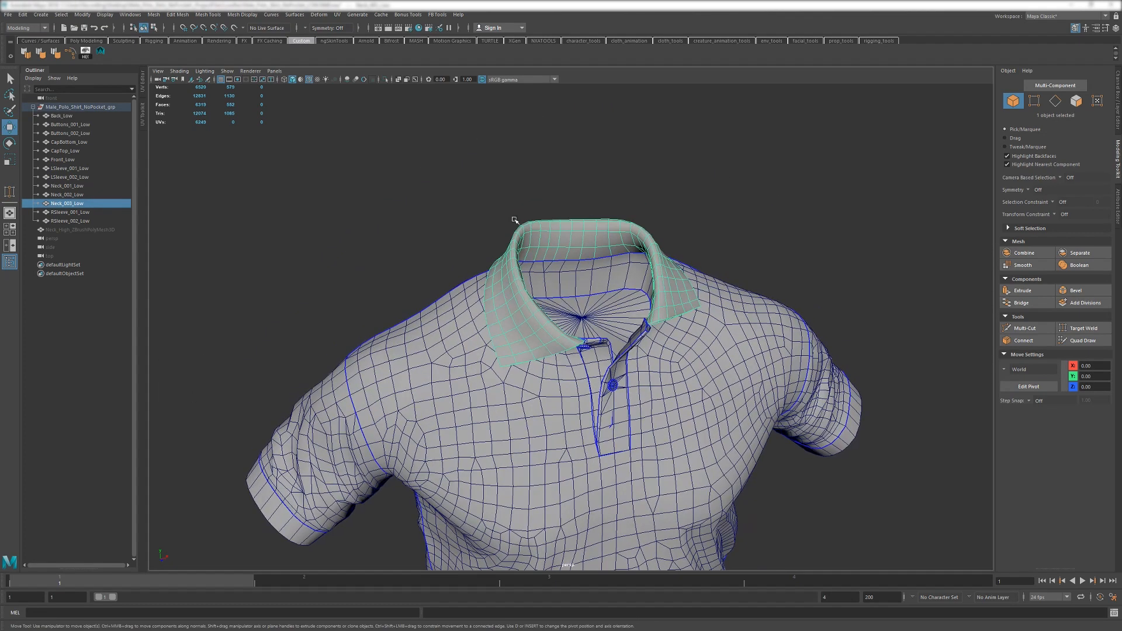
pyautogui.keyDown('alt'); pyautogui.moveTo(514, 328); pyautogui.dragTo(524, 377); pyautogui.keyUp('alt')
pyautogui.scroll(5, 524, 377)
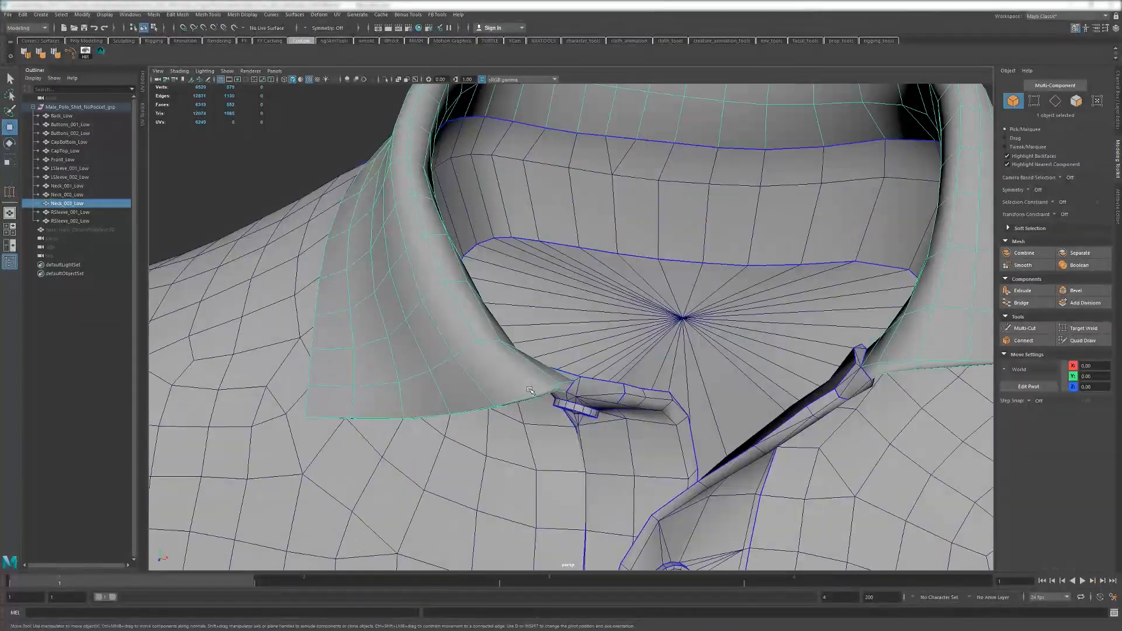
# Toggle the collar's visibility to examine the neckline beneath it and its junctions with the button placket.
pyautogui.press('h')
pyautogui.press('h')
pyautogui.keyDown('alt'); pyautogui.moveTo(631, 374); pyautogui.dragTo(587, 319); pyautogui.keyUp('alt')
pyautogui.press('h')
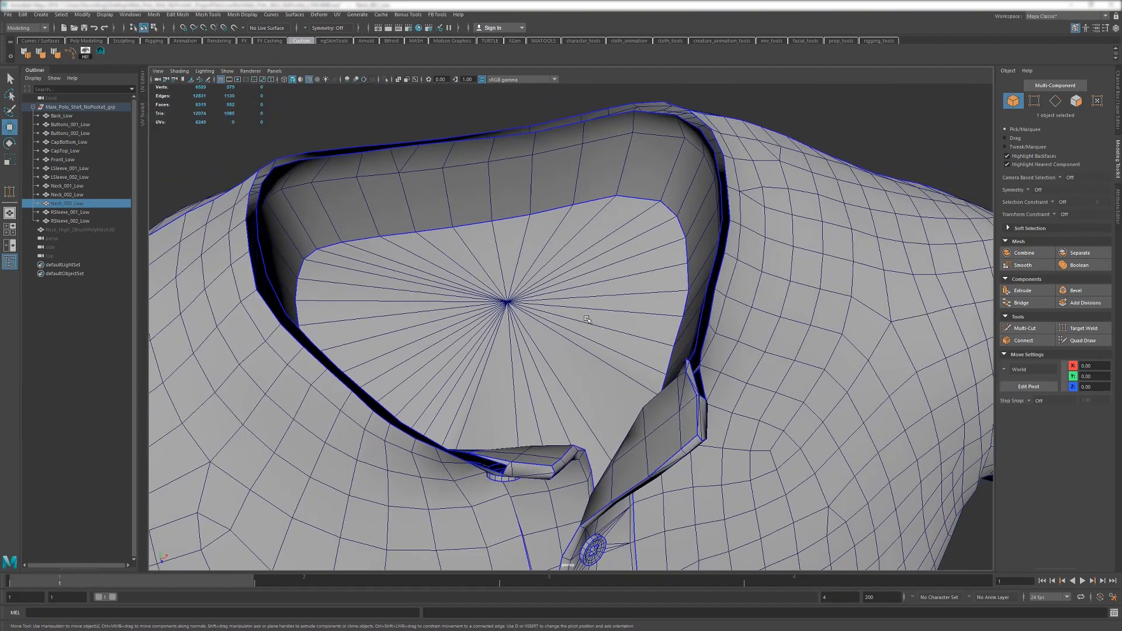
pyautogui.press('h')
pyautogui.keyDown('alt'); pyautogui.moveTo(327, 338); pyautogui.dragTo(537, 380); pyautogui.keyUp('alt')
pyautogui.scroll(3, 588, 314)
pyautogui.scroll(2, 514, 409)
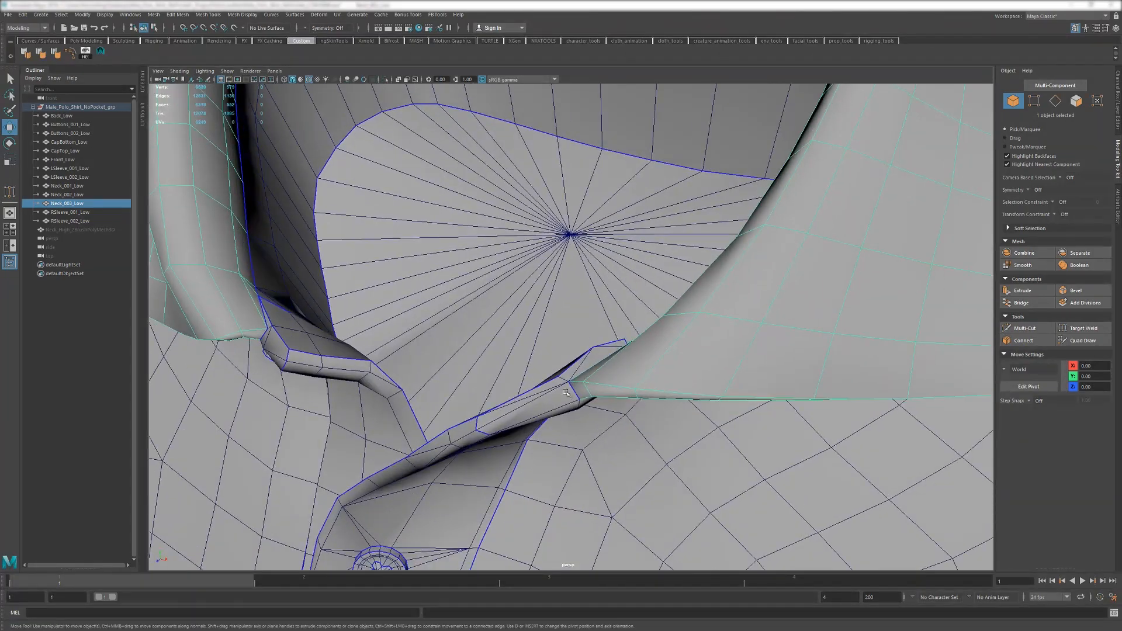
pyautogui.keyDown('alt'); pyautogui.moveTo(597, 399); pyautogui.dragTo(643, 473, button='right'); pyautogui.keyUp('alt')
pyautogui.keyDown('alt'); pyautogui.moveTo(644, 473); pyautogui.dragTo(591, 413); pyautogui.keyUp('alt')
pyautogui.keyDown('alt'); pyautogui.moveTo(590, 413); pyautogui.dragTo(503, 374, button='right'); pyautogui.keyUp('alt')
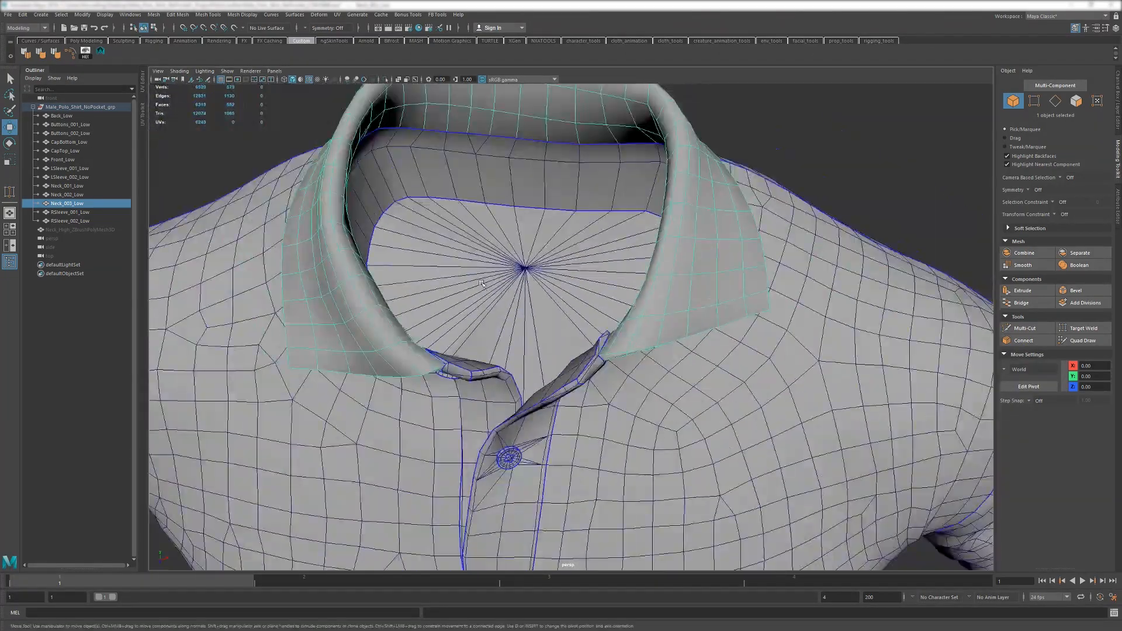
pyautogui.keyDown('alt'); pyautogui.moveTo(502, 374); pyautogui.dragTo(477, 279); pyautogui.keyUp('alt')
pyautogui.keyDown('alt'); pyautogui.moveTo(477, 279); pyautogui.dragTo(444, 292, button='right'); pyautogui.keyUp('alt')
pyautogui.keyDown('alt'); pyautogui.moveTo(444, 292); pyautogui.dragTo(548, 332); pyautogui.keyUp('alt')
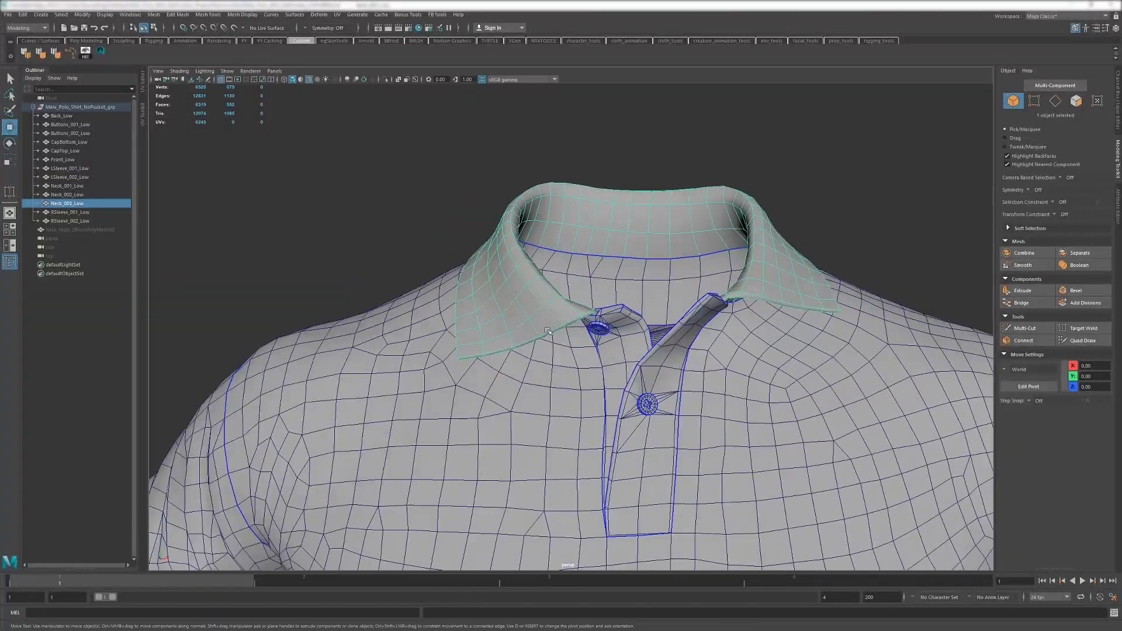
# Open the UV Editor and UV Toolkit and apply a planar UV projection to Neck_003_Low.
pyautogui.click(337, 15)
pyautogui.click(356, 29)
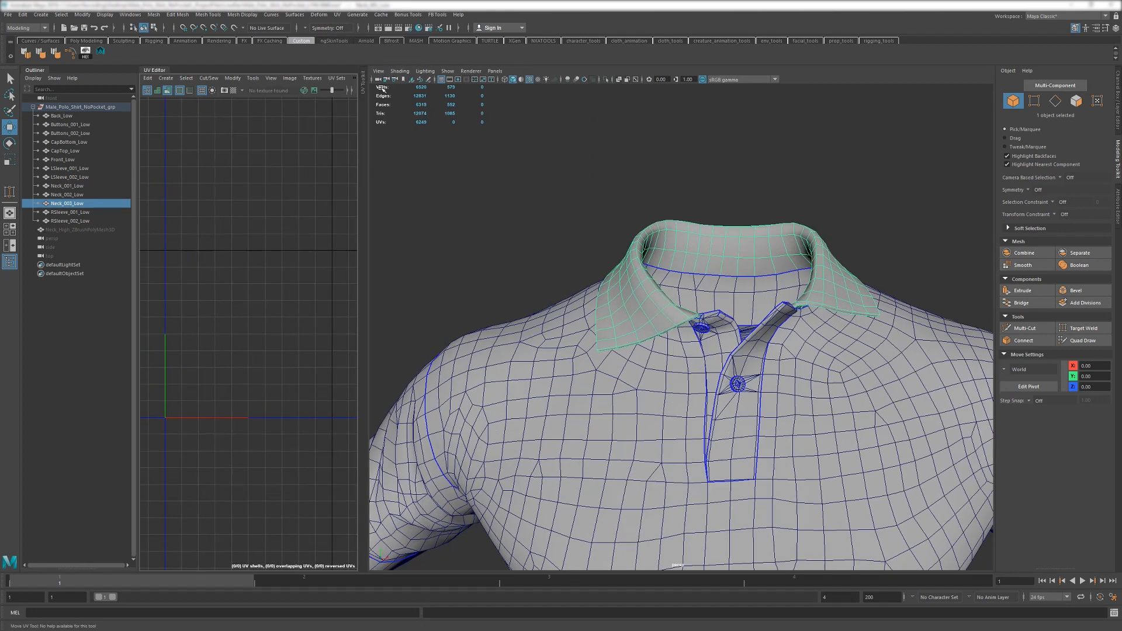
pyautogui.click(381, 88)
pyautogui.click(433, 440)
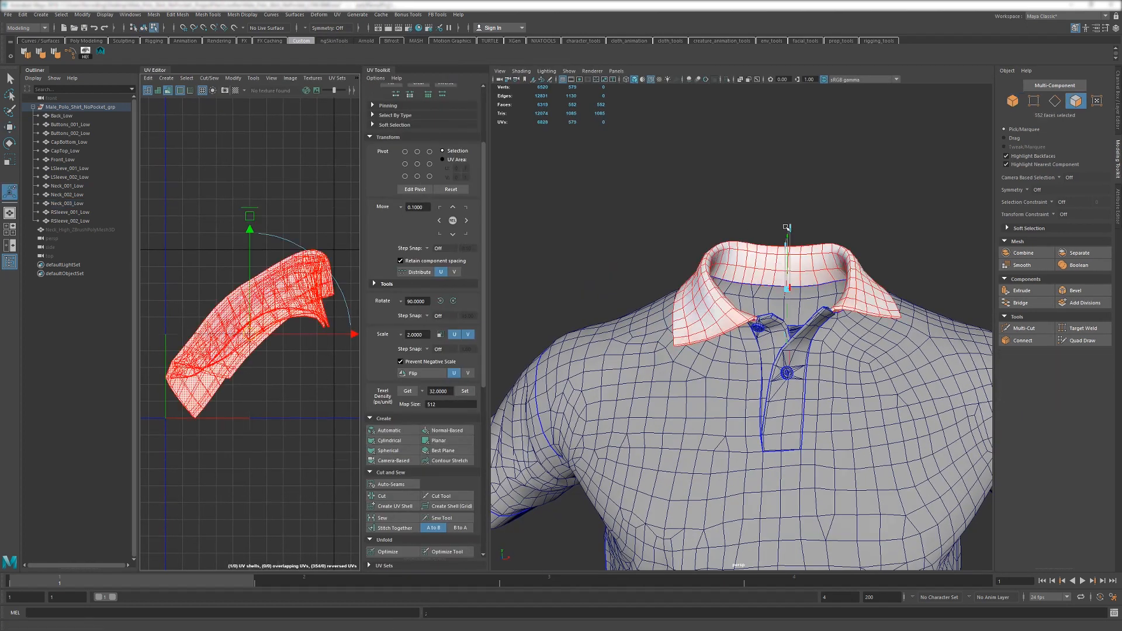
# Select the edge loop around the collar's rim, leaving out unwanted edges, and cut the UVs along it.
pyautogui.keyDown('alt'); pyautogui.moveTo(701, 315); pyautogui.dragTo(777, 315, button='right'); pyautogui.keyUp('alt')
pyautogui.press('F10')
pyautogui.moveTo(730, 345)
pyautogui.keyDown('alt'); pyautogui.mouseDown()
pyautogui.moveTo(712, 322)
pyautogui.moveTo(780, 346)
pyautogui.moveTo(754, 327)
pyautogui.mouseUp(); pyautogui.keyUp('alt')
pyautogui.doubleClick(712, 323)
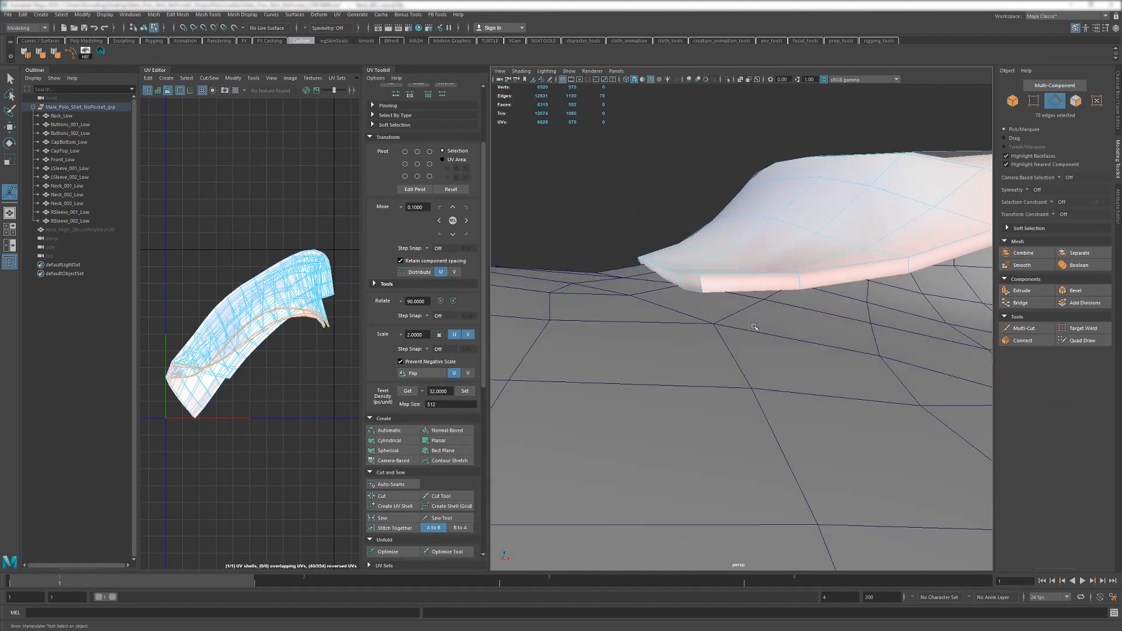
pyautogui.press('4')
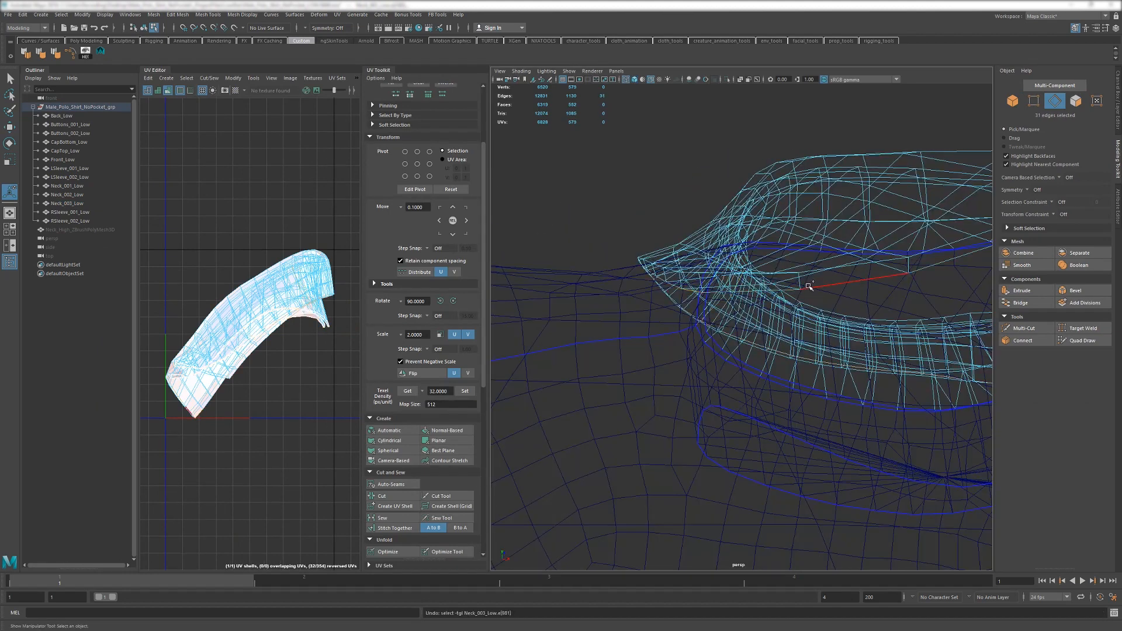
pyautogui.keyDown('shift'); pyautogui.click(704, 282); pyautogui.keyUp('shift')
pyautogui.moveTo(704, 282)
pyautogui.keyDown('alt'); pyautogui.mouseDown()
pyautogui.moveTo(710, 292)
pyautogui.moveTo(657, 290)
pyautogui.moveTo(661, 353)
pyautogui.moveTo(630, 284)
pyautogui.moveTo(700, 283)
pyautogui.mouseUp(); pyautogui.keyUp('alt')
pyautogui.press('5')
pyautogui.keyDown('shift'); pyautogui.click(626, 251); pyautogui.keyUp('shift')
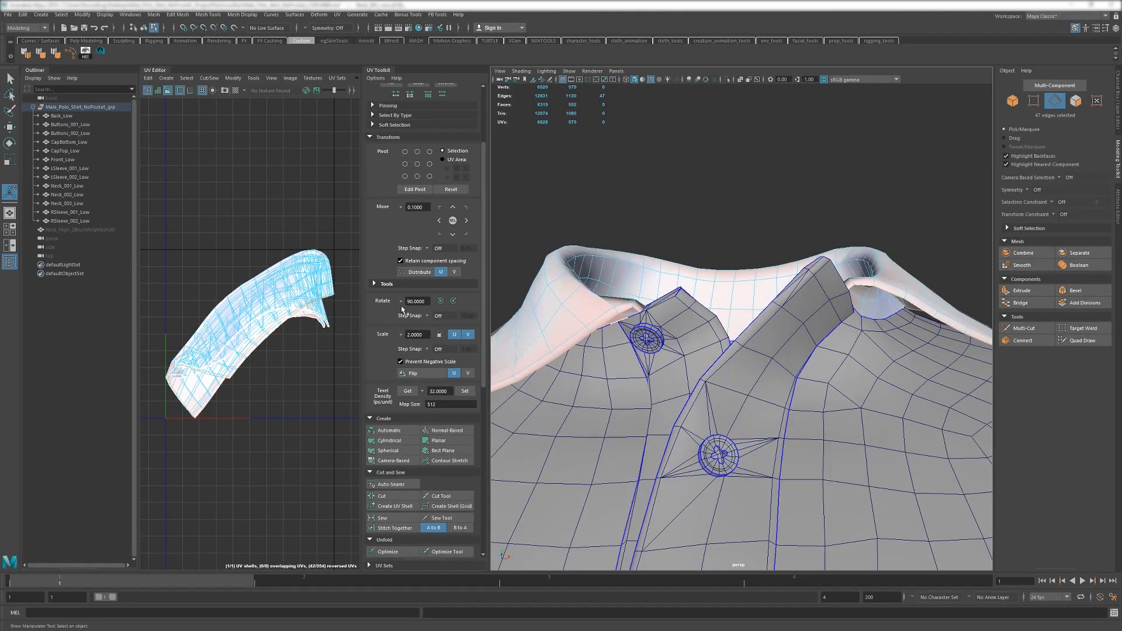
pyautogui.click(397, 496)
# Unfold all the collar's UVs, and move one of the two overlapping shells aside, rotating it upright.
pyautogui.moveTo(269, 365); pyautogui.dragTo(307, 366, button='right')
pyautogui.scroll(-2, 289, 321)
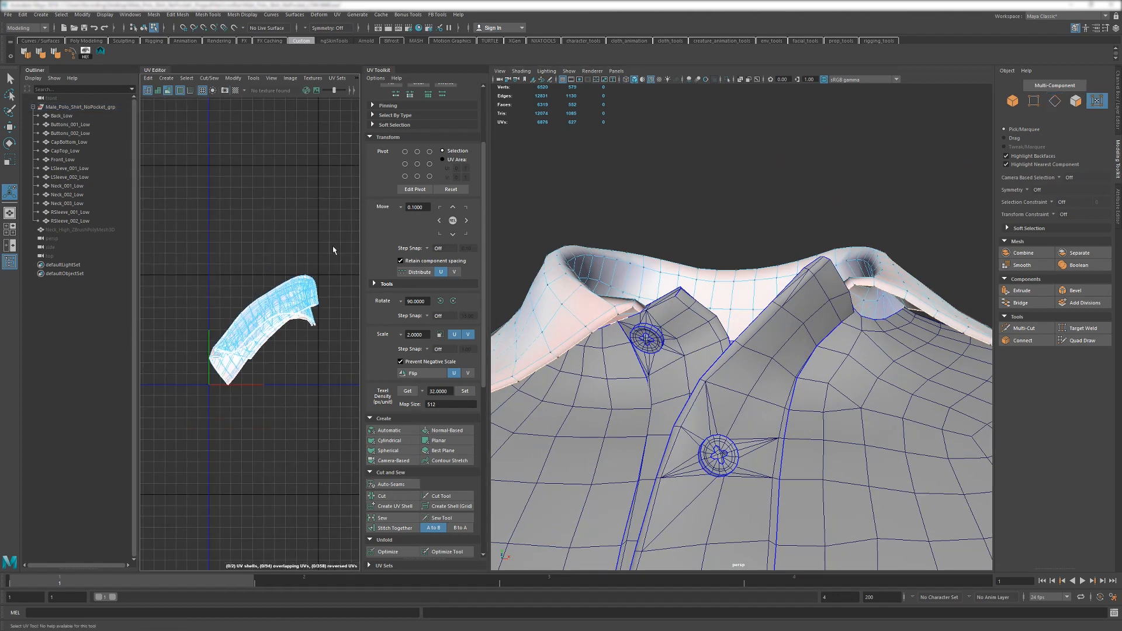
pyautogui.moveTo(333, 250); pyautogui.dragTo(193, 403)
pyautogui.scroll(-3, 391, 420)
pyautogui.click(404, 404)
pyautogui.scroll(-1, 316, 334)
pyautogui.click(316, 333)
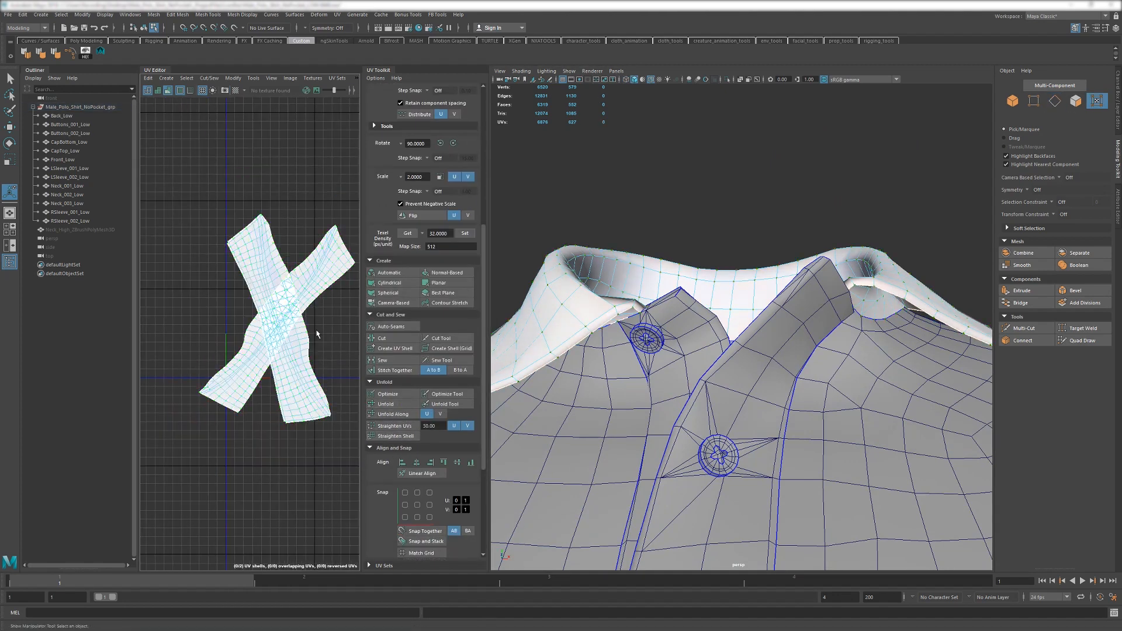
pyautogui.moveTo(285, 372); pyautogui.dragTo(194, 287)
pyautogui.moveTo(289, 267); pyautogui.dragTo(260, 289)
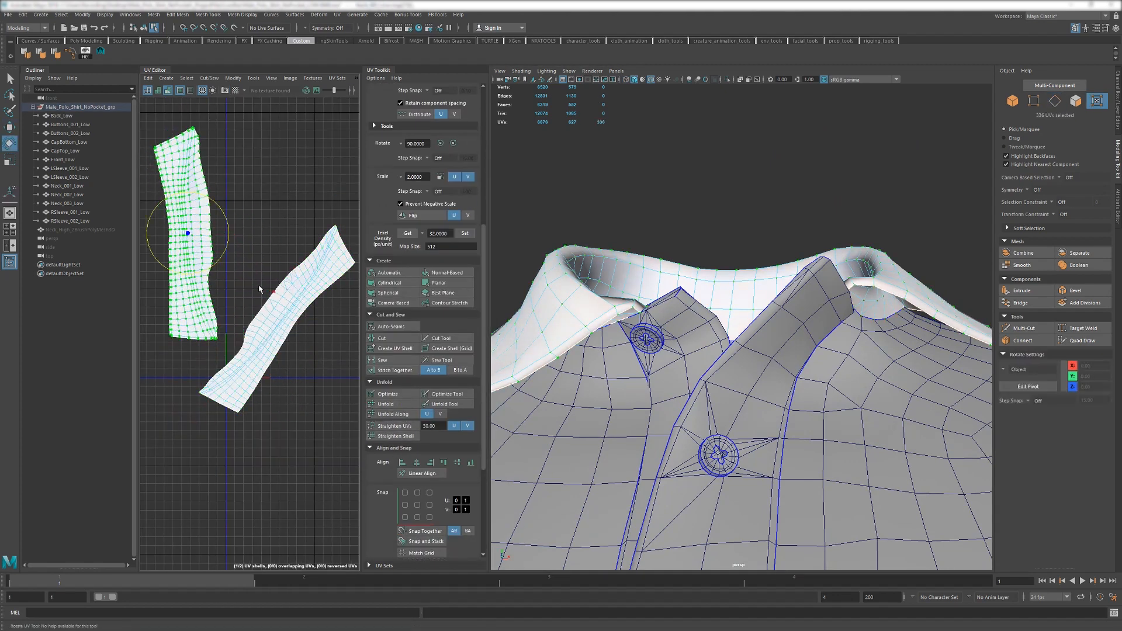
# Straighten the separated collar shell vertically along its long outer border UVs and optimize the shell.
pyautogui.click(152, 146)
pyautogui.scroll(5, 230, 205)
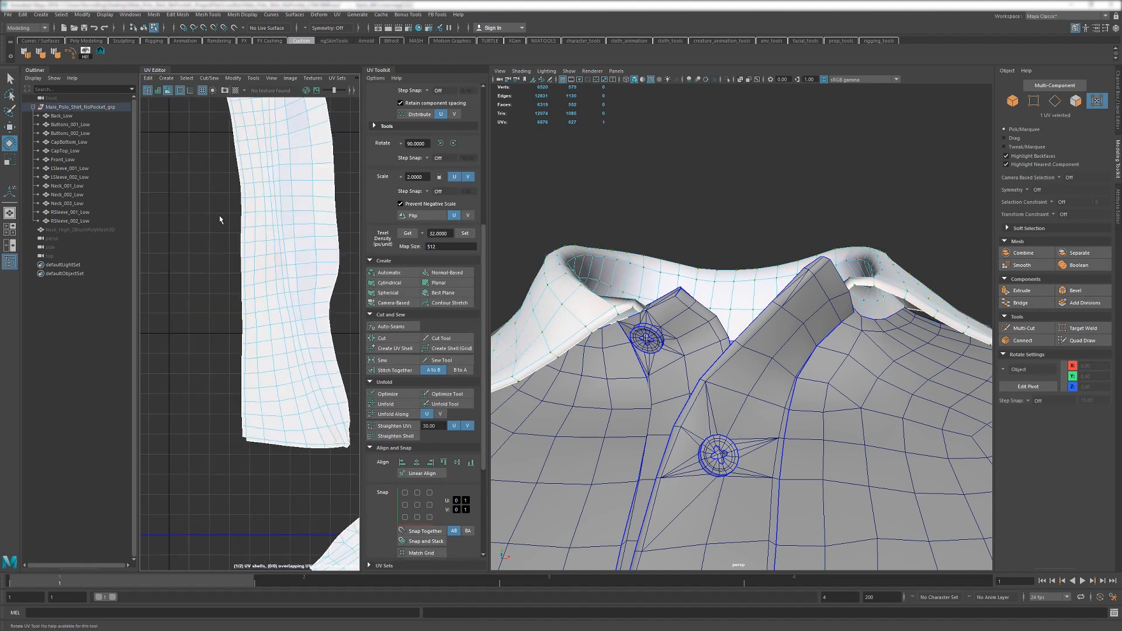
pyautogui.click(239, 436)
pyautogui.keyDown('alt'); pyautogui.moveTo(204, 142); pyautogui.dragTo(197, 311, button='middle'); pyautogui.keyUp('alt')
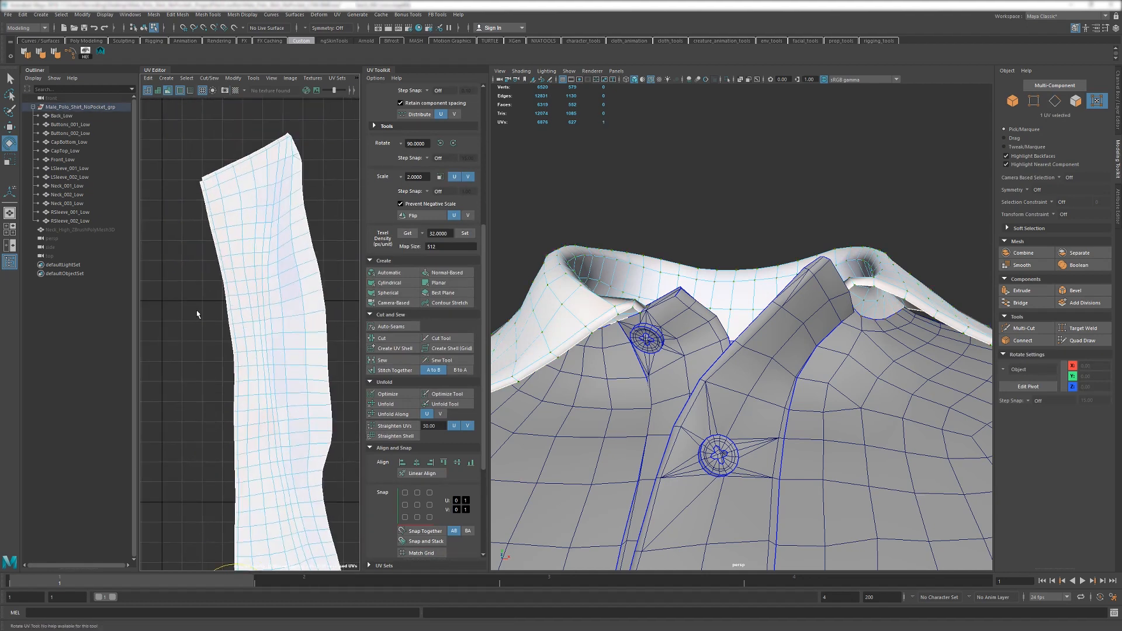
pyautogui.scroll(-3, 277, 223)
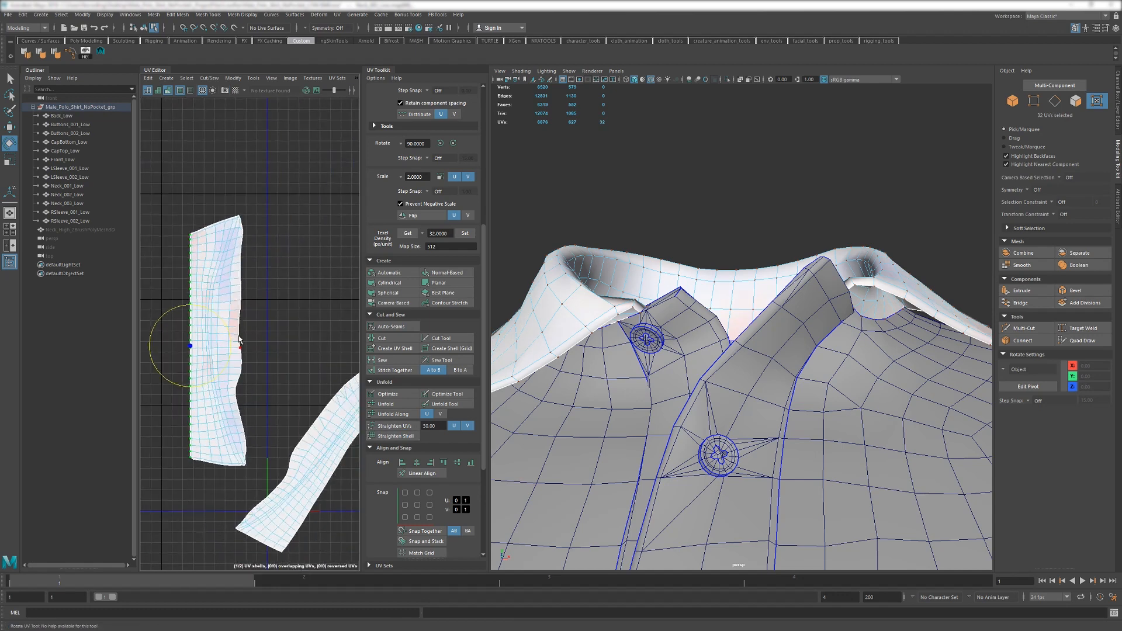
pyautogui.click(402, 395)
# Straighten the diagonal collar shell vertically along its long outer border UVs and unfold it.
pyautogui.keyDown('alt'); pyautogui.moveTo(280, 516); pyautogui.dragTo(223, 447, button='middle'); pyautogui.keyUp('alt')
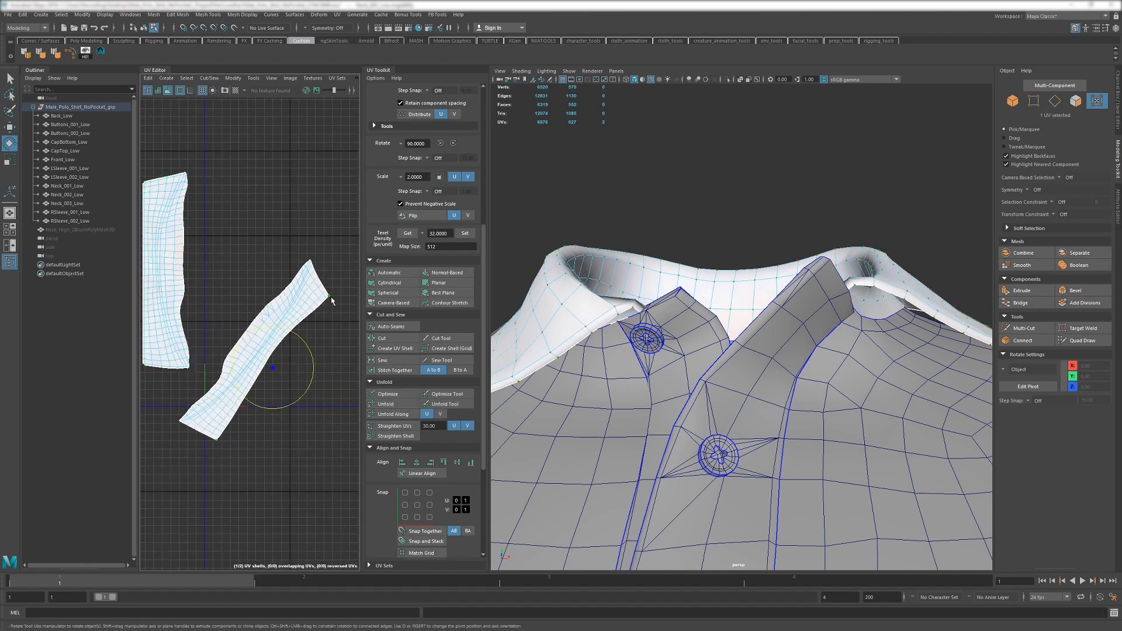
pyautogui.click(407, 437)
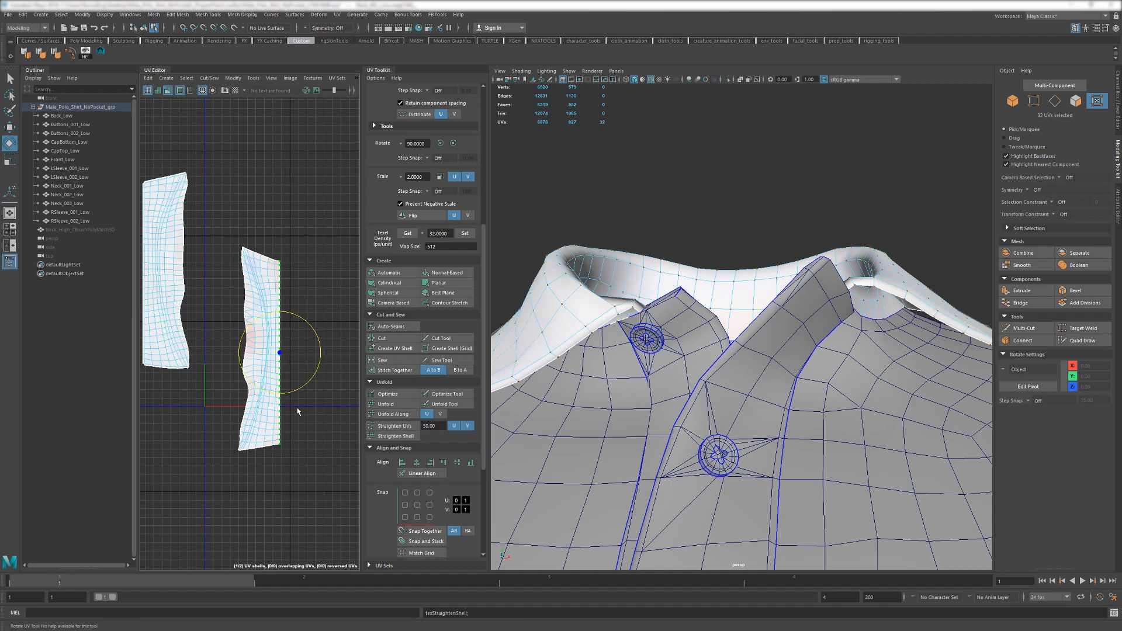
pyautogui.click(402, 409)
pyautogui.click(308, 423)
pyautogui.keyDown('alt'); pyautogui.moveTo(252, 382); pyautogui.dragTo(272, 403, button='middle'); pyautogui.keyUp('alt')
# Select both collar UV shells and rotate them together by 90 degrees.
pyautogui.keyDown('alt'); pyautogui.moveTo(803, 361); pyautogui.dragTo(830, 389); pyautogui.keyUp('alt')
pyautogui.press('F8')
pyautogui.moveTo(232, 301); pyautogui.dragTo(193, 286, button='right')
pyautogui.click(192, 289)
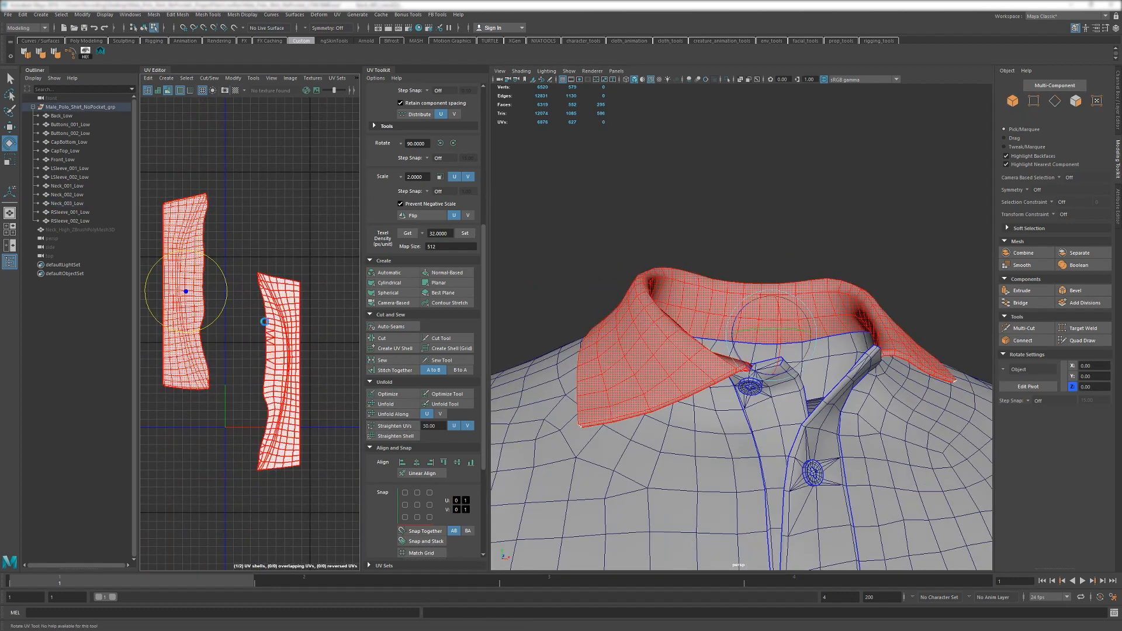
pyautogui.moveTo(224, 309); pyautogui.dragTo(245, 225)
pyautogui.hotkey('ctrl', 'z')
pyautogui.keyDown('shift'); pyautogui.click(286, 309); pyautogui.keyUp('shift')
pyautogui.click(440, 143)
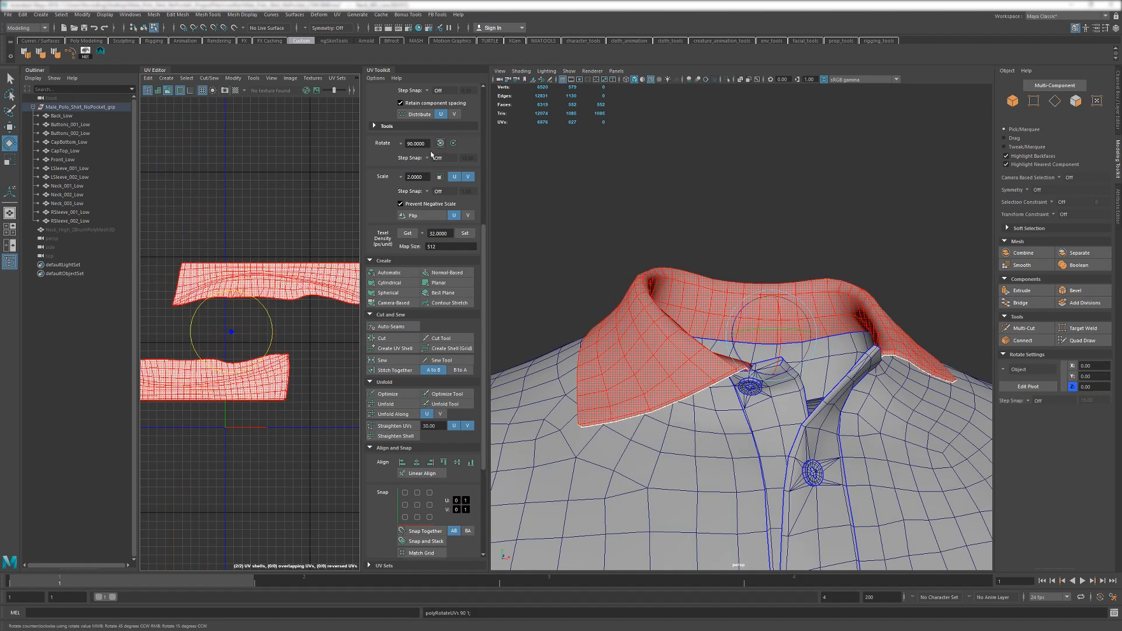
# Rotate the upper collar shell by 180 degrees and stack the two shells with their straight borders facing down.
pyautogui.click(309, 284)
pyautogui.doubleClick(453, 143)
pyautogui.press('w')
pyautogui.keyDown('alt'); pyautogui.moveTo(296, 353); pyautogui.dragTo(222, 378, button='middle'); pyautogui.keyUp('alt')
pyautogui.click(304, 415)
# Select all the low-poly shirt meshes to show their UVs together with the collar shells.
pyautogui.keyDown('alt'); pyautogui.moveTo(575, 402); pyautogui.dragTo(645, 374); pyautogui.keyUp('alt')
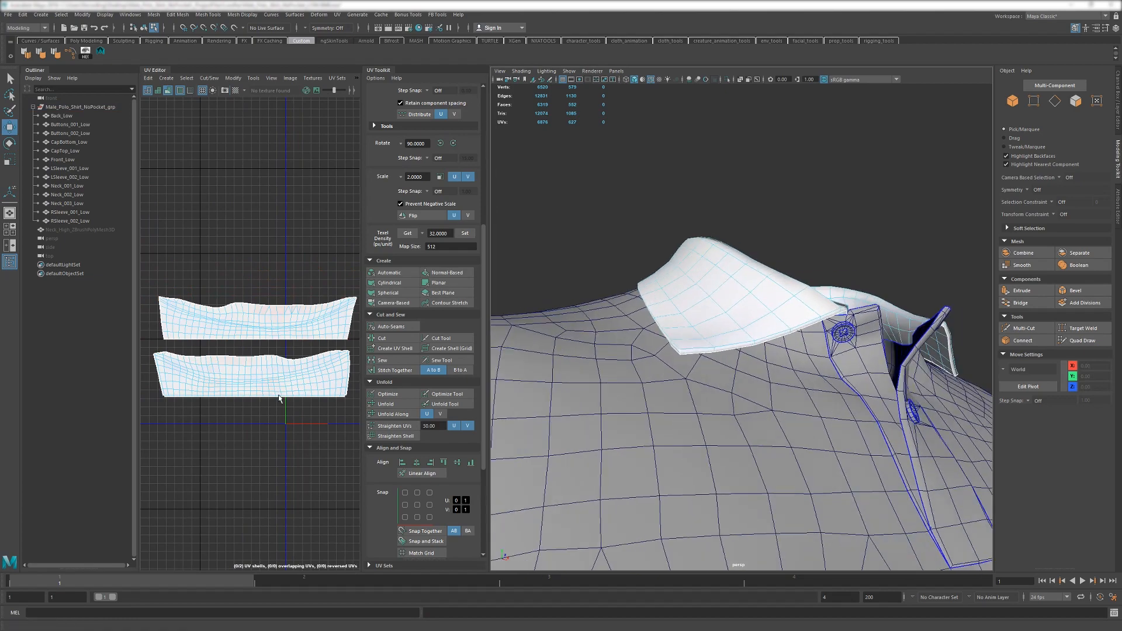
pyautogui.keyDown('alt'); pyautogui.moveTo(584, 327); pyautogui.dragTo(691, 296); pyautogui.keyUp('alt')
pyautogui.keyDown('alt'); pyautogui.moveTo(721, 351); pyautogui.dragTo(699, 383); pyautogui.keyUp('alt')
pyautogui.scroll(-4, 301, 359)
pyautogui.press('F8')
pyautogui.scroll(-8, 731, 374)
pyautogui.moveTo(847, 484); pyautogui.dragTo(643, 298)
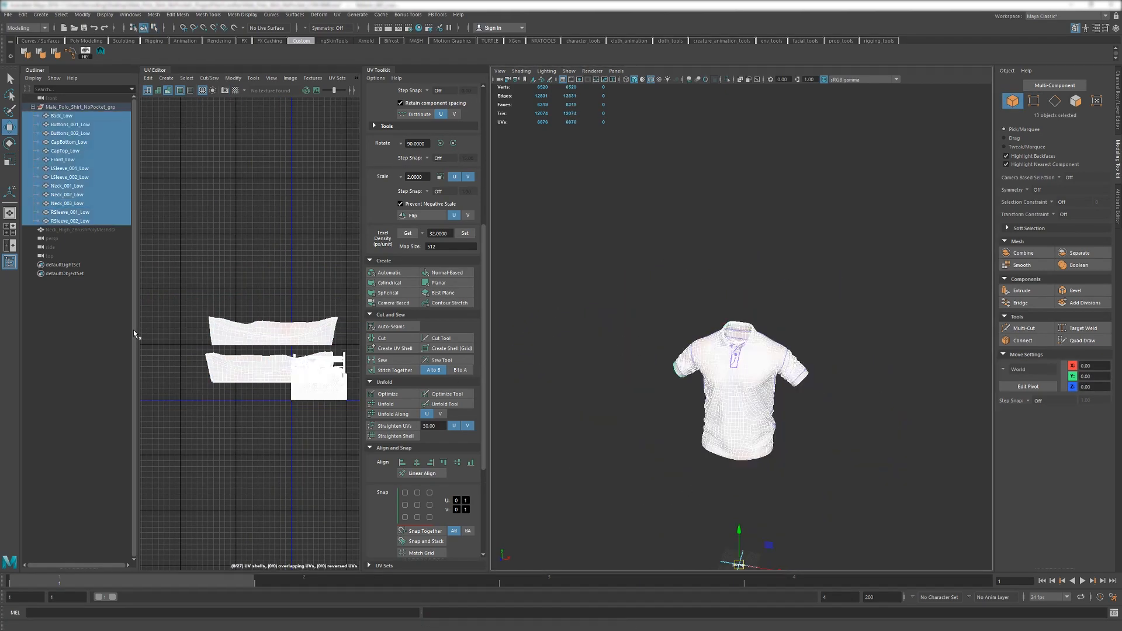
# Select both collar shells in the UV layout and scale them down to suit the other shirt shells.
pyautogui.keyDown('alt'); pyautogui.moveTo(249, 338); pyautogui.dragTo(197, 314, button='middle'); pyautogui.keyUp('alt')
pyautogui.scroll(5, 197, 315)
pyautogui.moveTo(198, 311); pyautogui.dragTo(163, 279, button='right')
pyautogui.click(222, 309)
pyautogui.keyDown('shift'); pyautogui.click(274, 347); pyautogui.keyUp('shift')
pyautogui.press('r')
pyautogui.moveTo(267, 428); pyautogui.dragTo(210, 442, button='middle')
# Move the two collar shells directly above the other shirt shells in the UV layout.
pyautogui.press('w')
pyautogui.scroll(4, 209, 423)
pyautogui.scroll(-1, 209, 422)
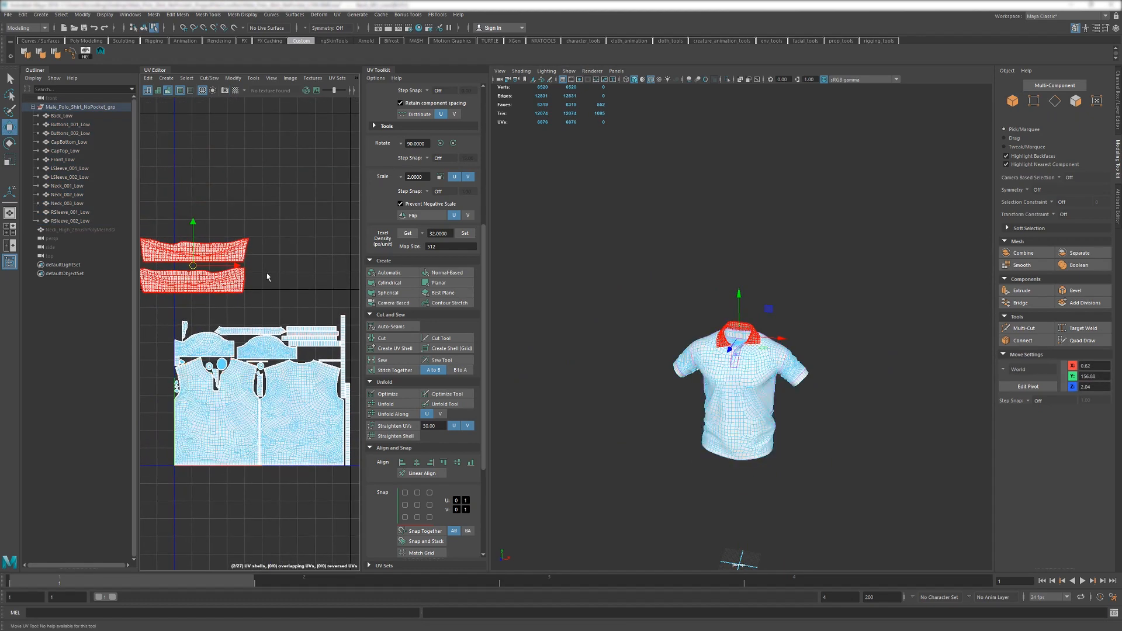
pyautogui.moveTo(268, 275); pyautogui.dragTo(307, 320, button='middle')
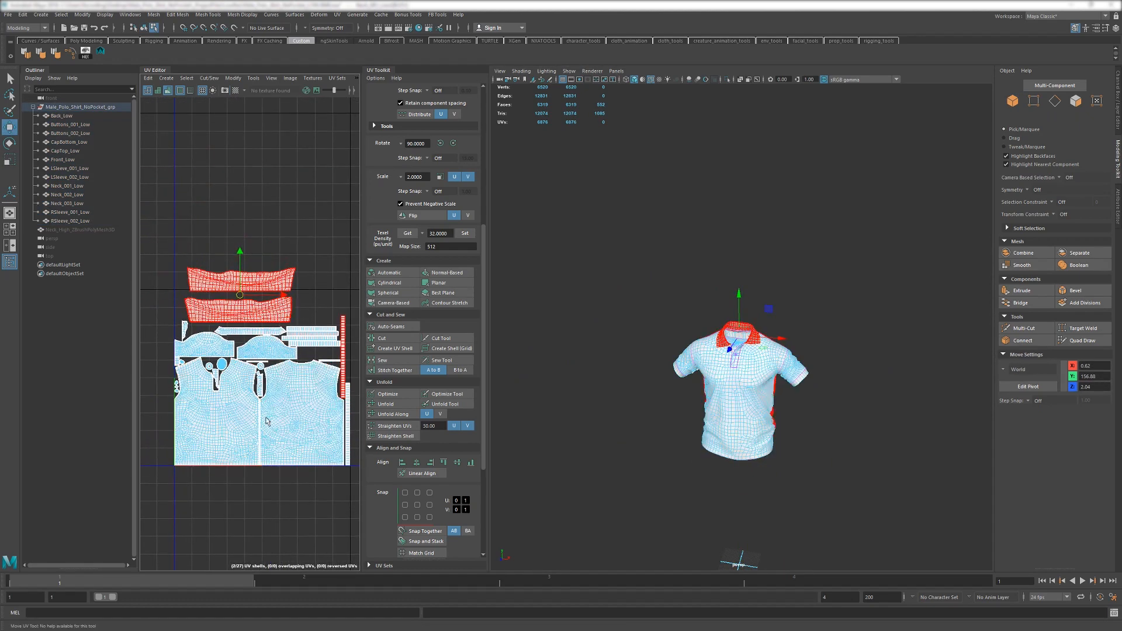
pyautogui.scroll(-1, 245, 370)
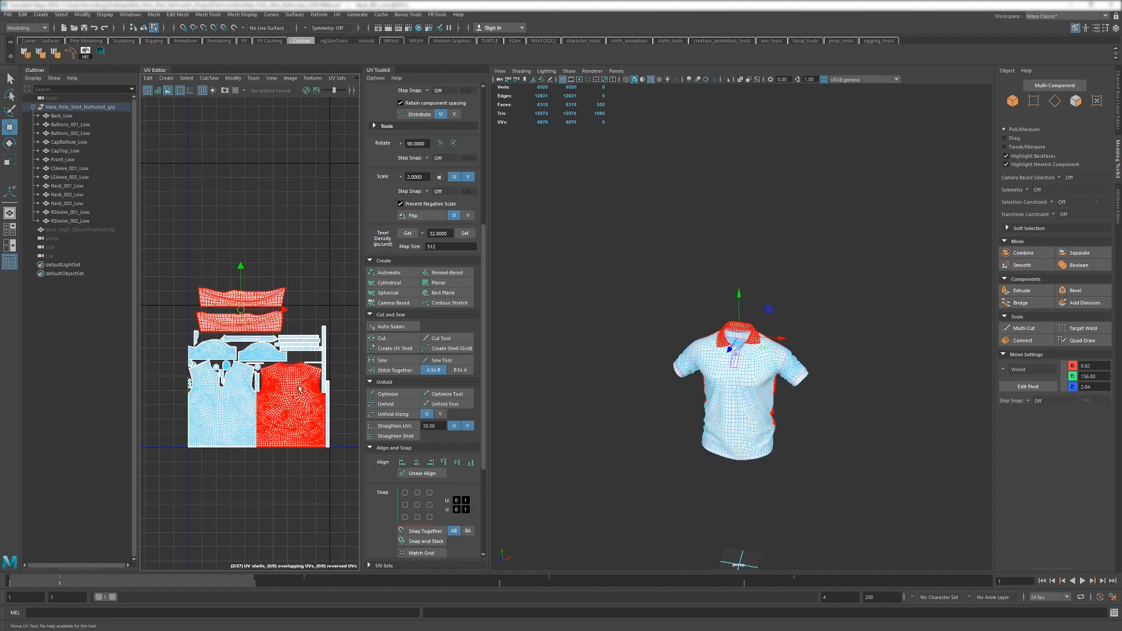
# Sample the texel density of the back panel's UV shell and apply it to both collar shells.
pyautogui.click(240, 398)
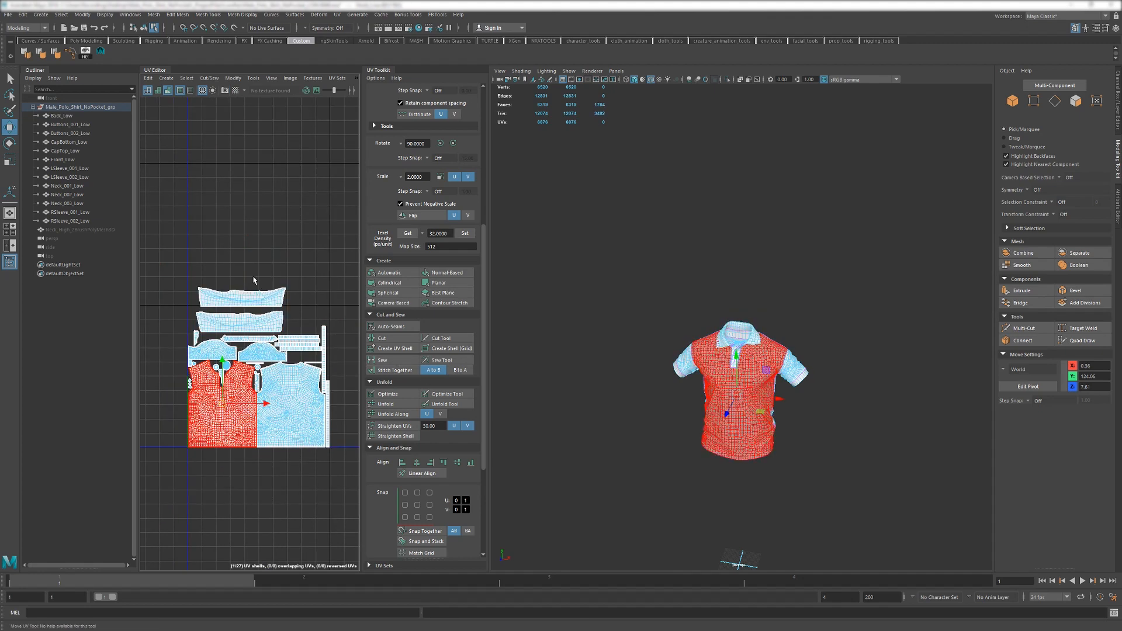
pyautogui.click(407, 234)
pyautogui.click(280, 387)
pyautogui.click(408, 234)
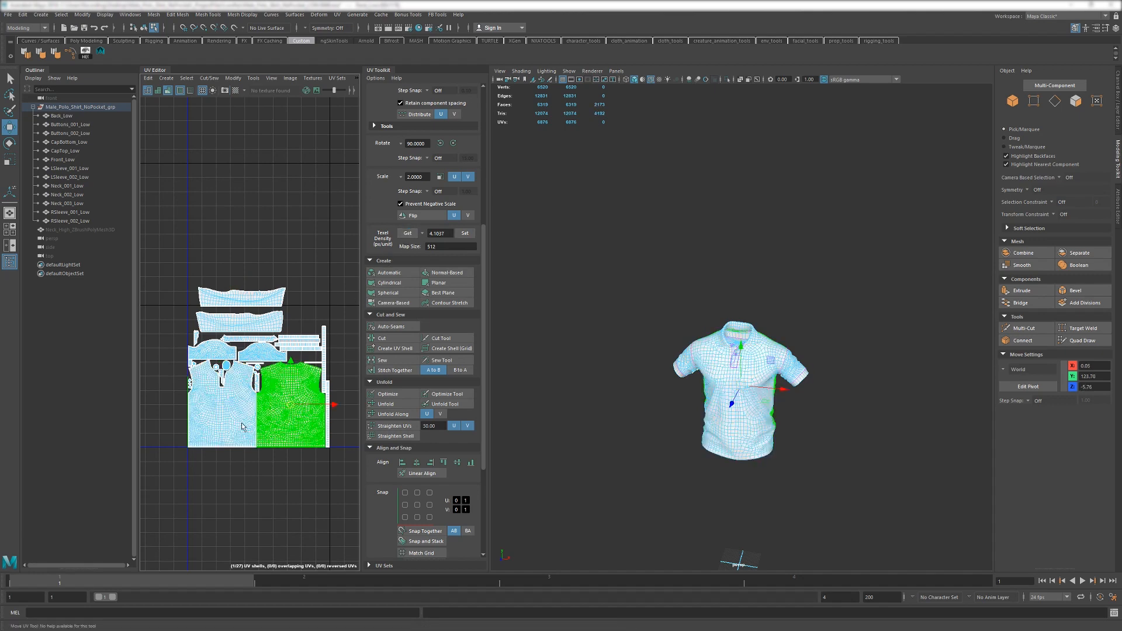
pyautogui.click(255, 321)
pyautogui.keyDown('shift'); pyautogui.click(273, 302); pyautogui.keyUp('shift')
pyautogui.click(464, 234)
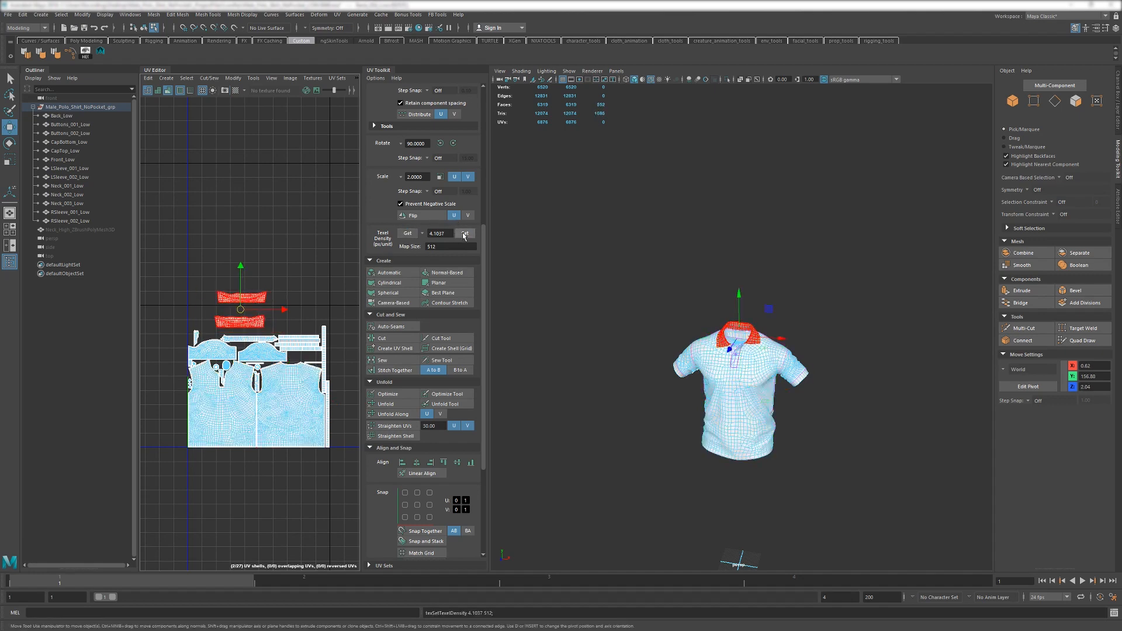
# Set the texel density of the two collar shells to 5.
pyautogui.scroll(3, 263, 303)
pyautogui.click(271, 358)
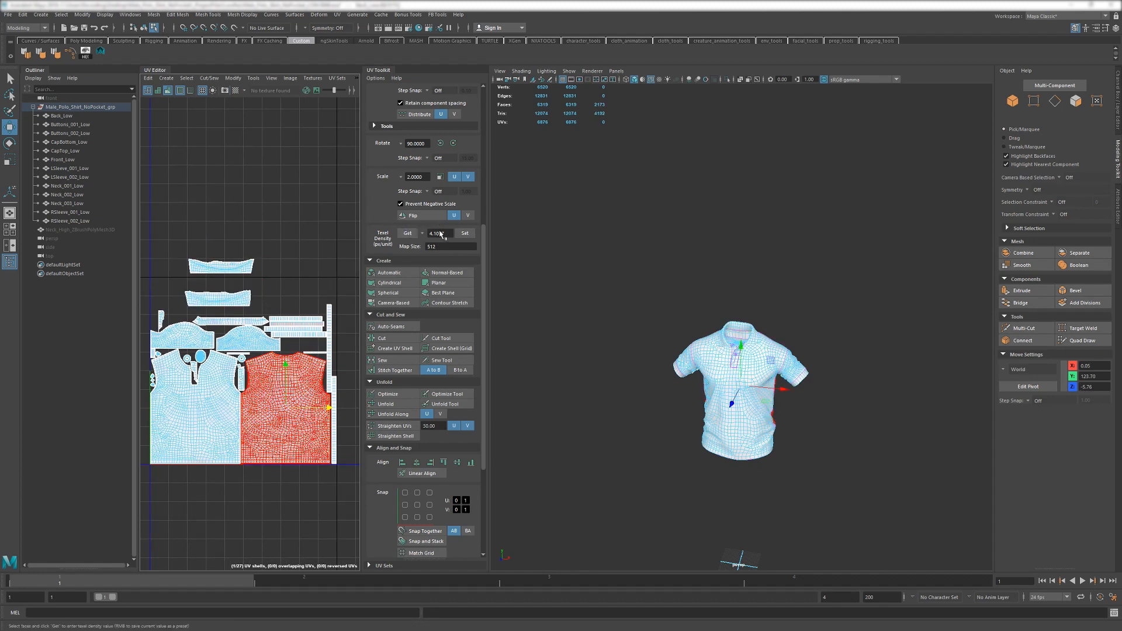
pyautogui.click(232, 269)
pyautogui.keyDown('shift'); pyautogui.click(218, 299); pyautogui.keyUp('shift')
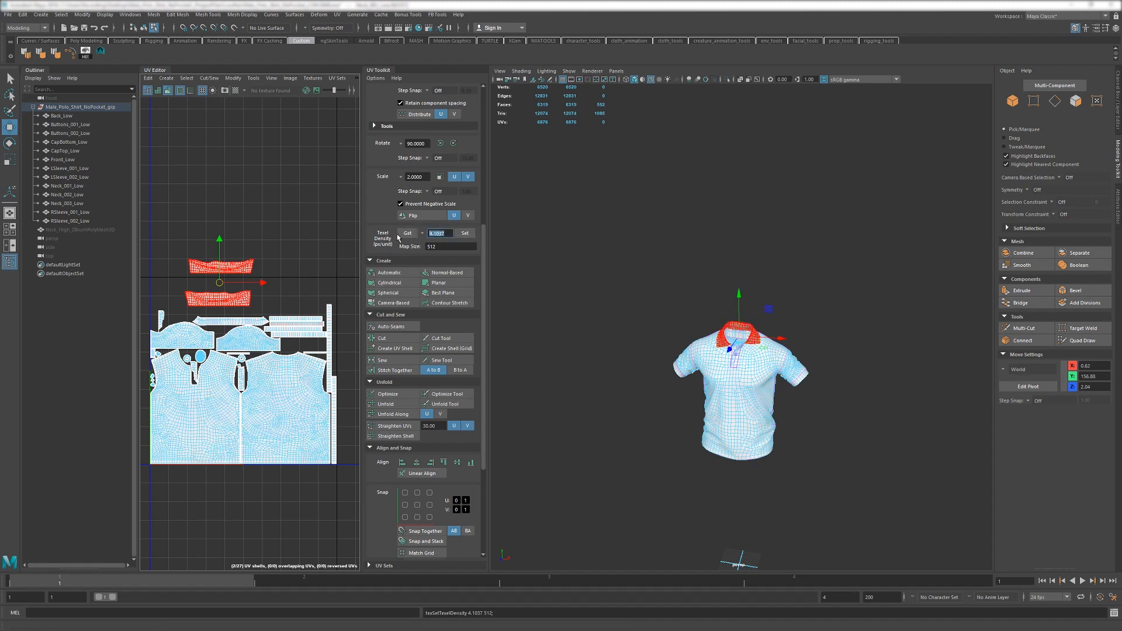
pyautogui.click(466, 233)
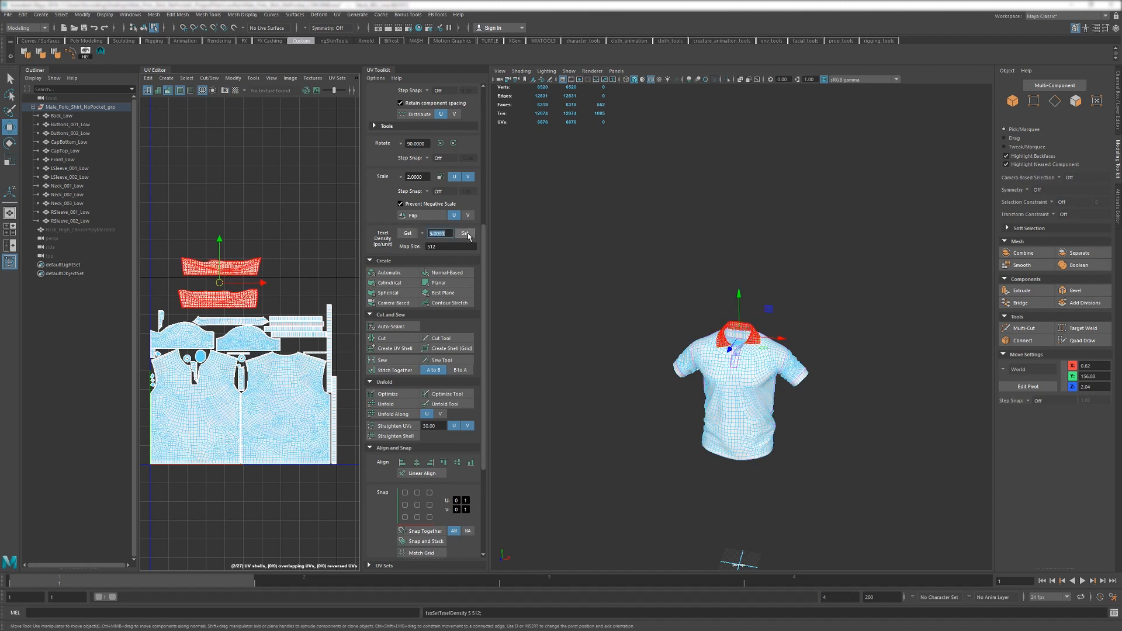
# Match both collar shells to the back panel's texel density again and place them side by side just above the other shirt shells.
pyautogui.click(275, 374)
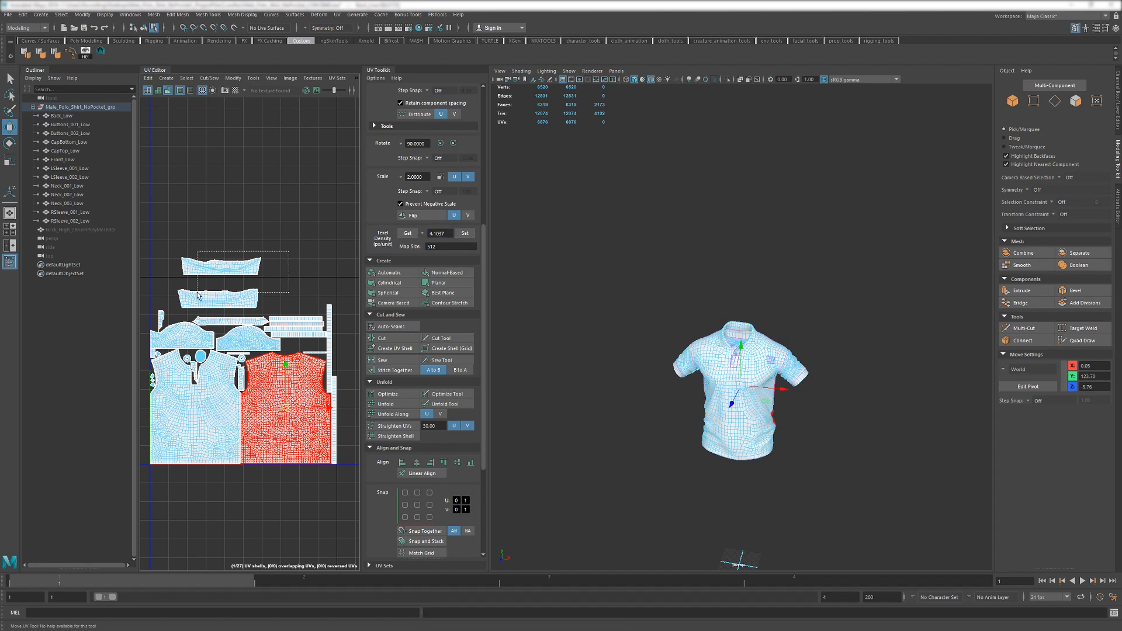
pyautogui.moveTo(198, 296); pyautogui.dragTo(198, 297)
pyautogui.keyDown('alt'); pyautogui.moveTo(287, 269); pyautogui.dragTo(297, 265, button='middle'); pyautogui.keyUp('alt')
pyautogui.click(233, 297)
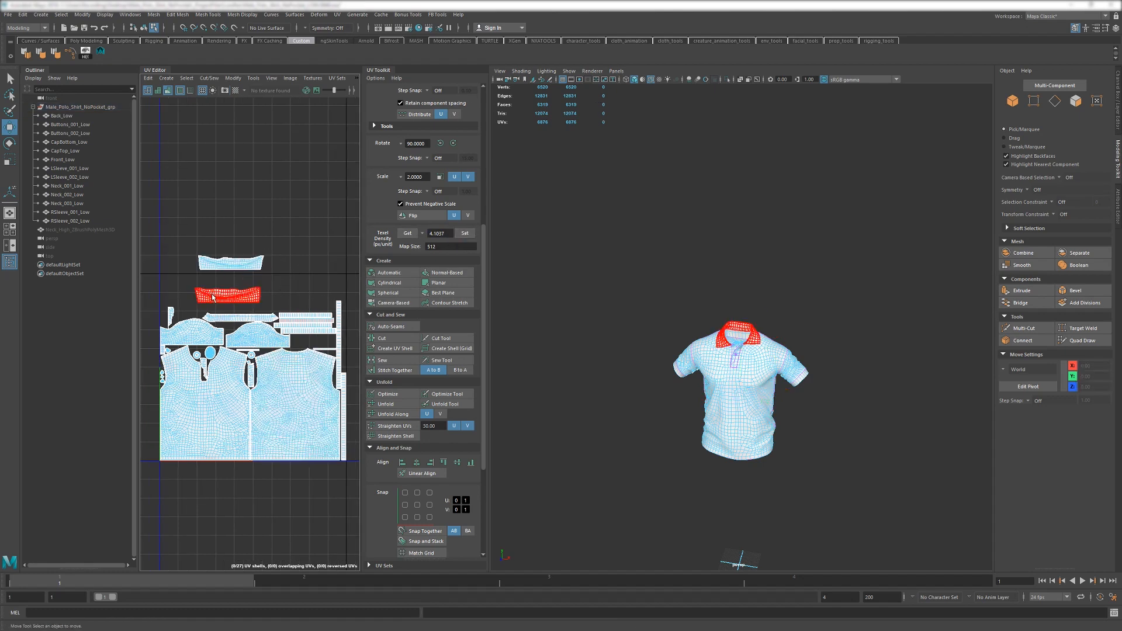
pyautogui.moveTo(228, 303); pyautogui.dragTo(214, 310, button='middle')
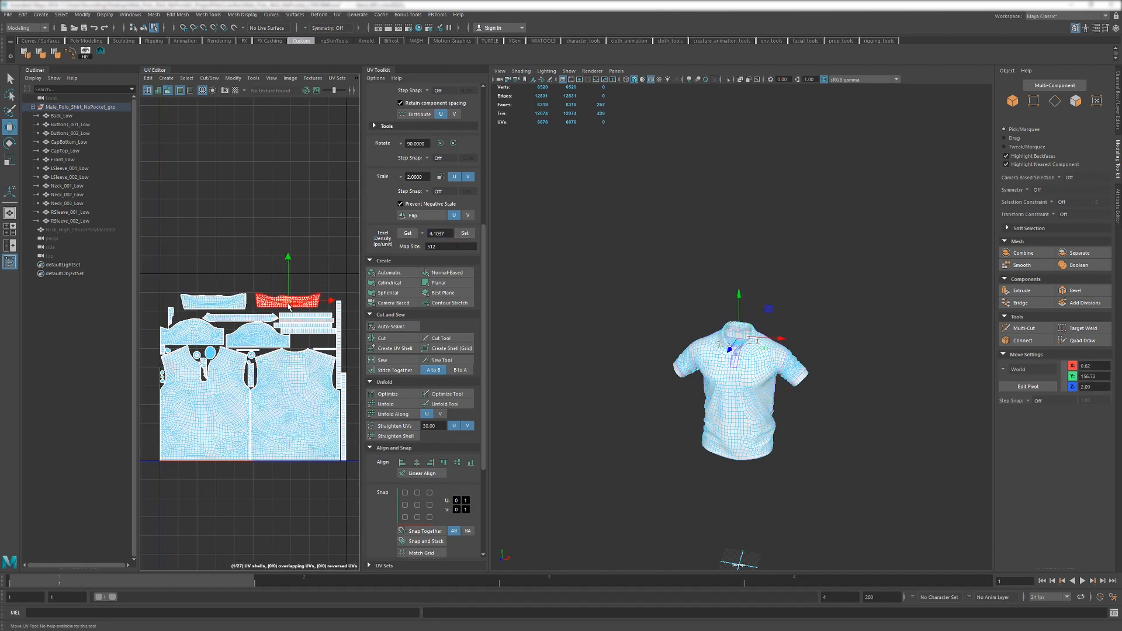
pyautogui.click(260, 287)
# Pack all shirt shells together with Layout UVs at packing resolution and map size 4096, 16-pixel shell and tile padding, translating without rotating.
pyautogui.scroll(-3, 237, 292)
pyautogui.moveTo(285, 385); pyautogui.dragTo(315, 426)
pyautogui.scroll(-5, 409, 465)
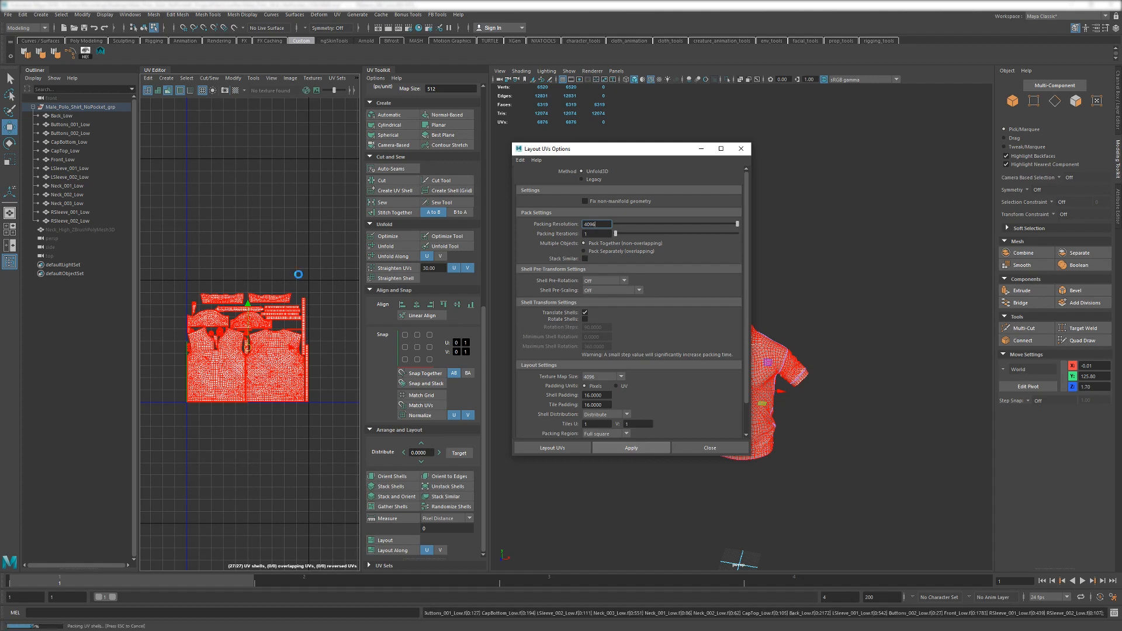
pyautogui.click(313, 351)
pyautogui.scroll(3, 245, 280)
pyautogui.scroll(-3, 293, 364)
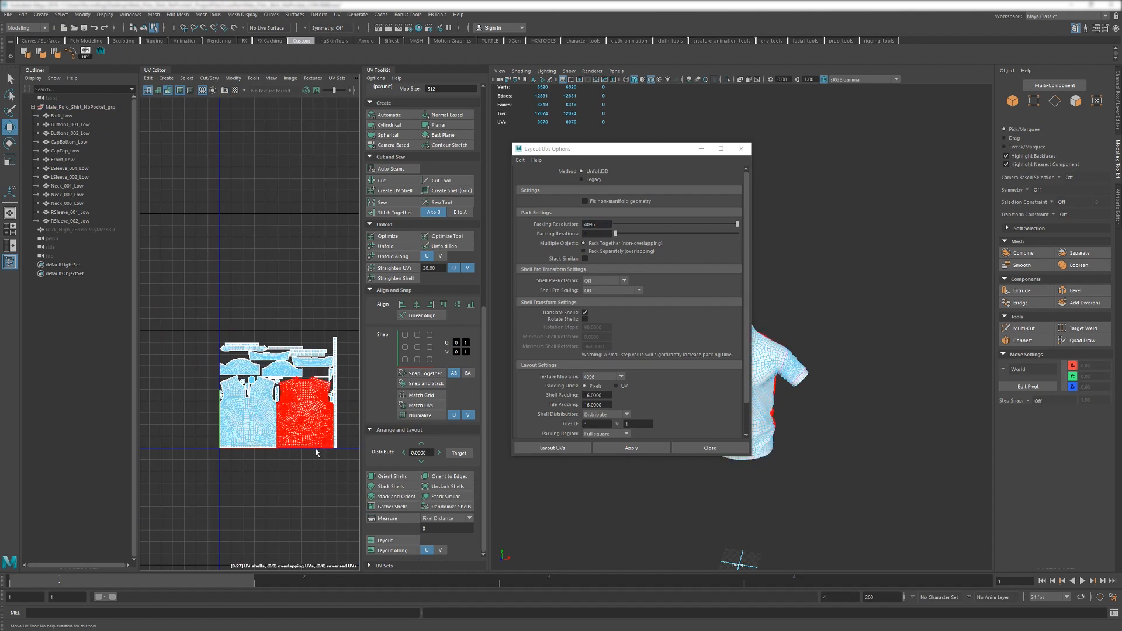
pyautogui.scroll(5, 316, 352)
pyautogui.keyDown('alt'); pyautogui.moveTo(334, 365); pyautogui.dragTo(257, 350, button='middle'); pyautogui.keyUp('alt')
pyautogui.scroll(-5, 260, 351)
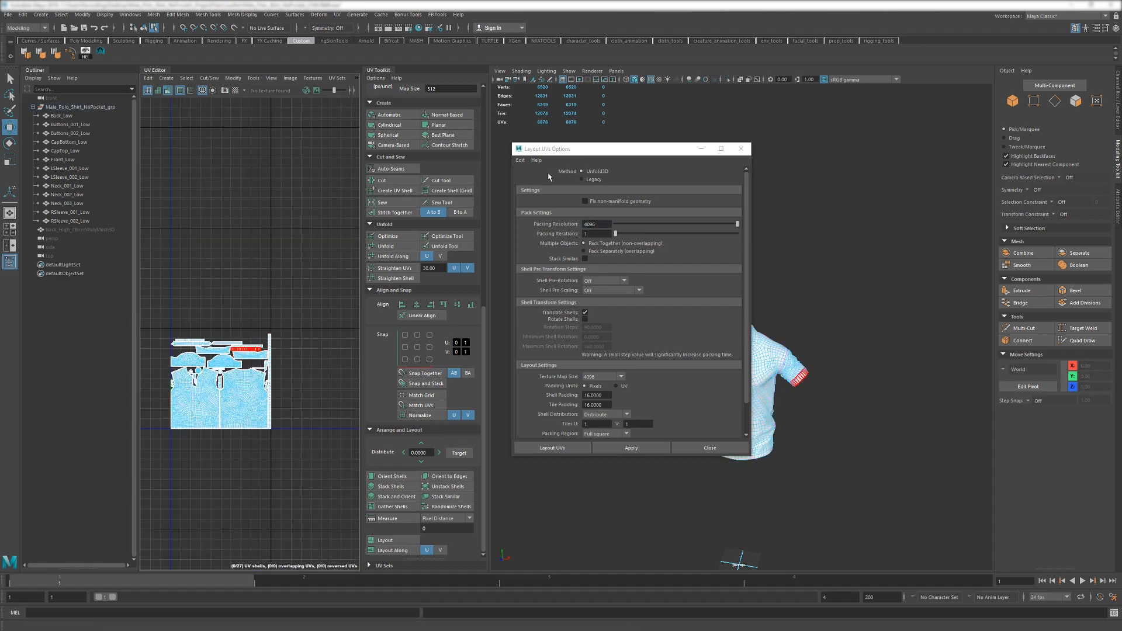
pyautogui.click(740, 149)
# Return to object mode and delete the leftover hidden Neck_High mesh from the scene.
pyautogui.keyDown('alt'); pyautogui.moveTo(607, 237); pyautogui.dragTo(719, 275, button='right'); pyautogui.keyUp('alt')
pyautogui.keyDown('alt'); pyautogui.moveTo(719, 310); pyautogui.dragTo(777, 338); pyautogui.keyUp('alt')
pyautogui.keyDown('alt'); pyautogui.moveTo(778, 341); pyautogui.dragTo(754, 259, button='middle'); pyautogui.keyUp('alt')
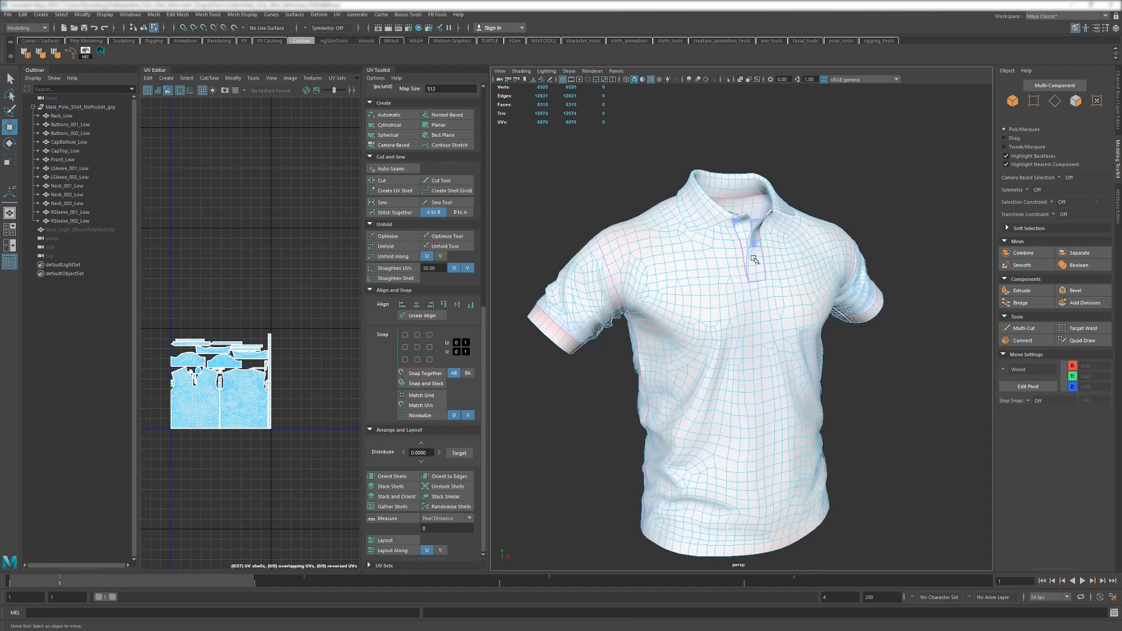
pyautogui.click(754, 259)
pyautogui.keyDown('alt'); pyautogui.moveTo(674, 354); pyautogui.dragTo(666, 315); pyautogui.keyUp('alt')
pyautogui.click(72, 230)
pyautogui.press('Delete')
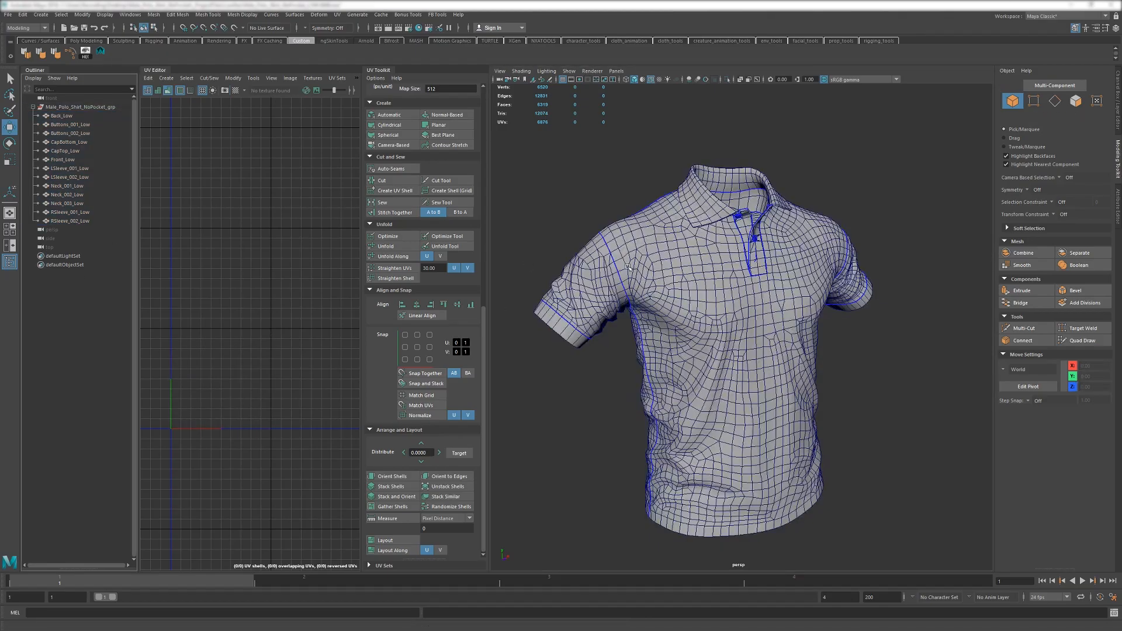
# Save the scene and inspect the low-poly shirt's sleeve and side.
pyautogui.keyDown('alt'); pyautogui.moveTo(663, 265); pyautogui.dragTo(659, 301, button='right'); pyautogui.keyUp('alt')
pyautogui.hotkey('ctrl', 's')
pyautogui.keyDown('alt'); pyautogui.moveTo(659, 301); pyautogui.dragTo(620, 234); pyautogui.keyUp('alt')
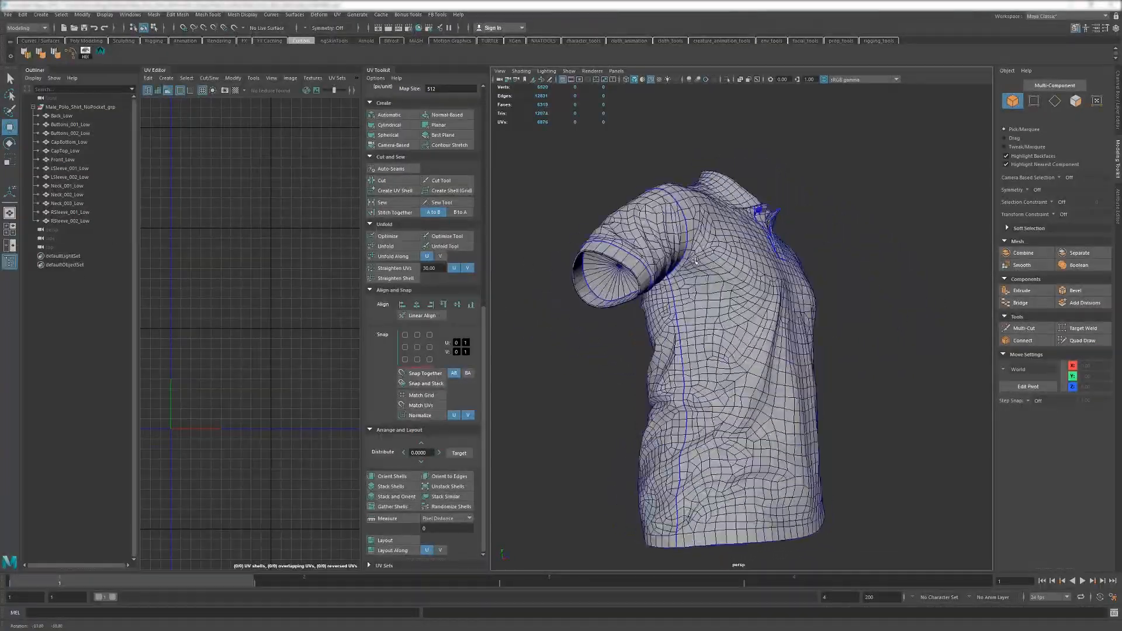